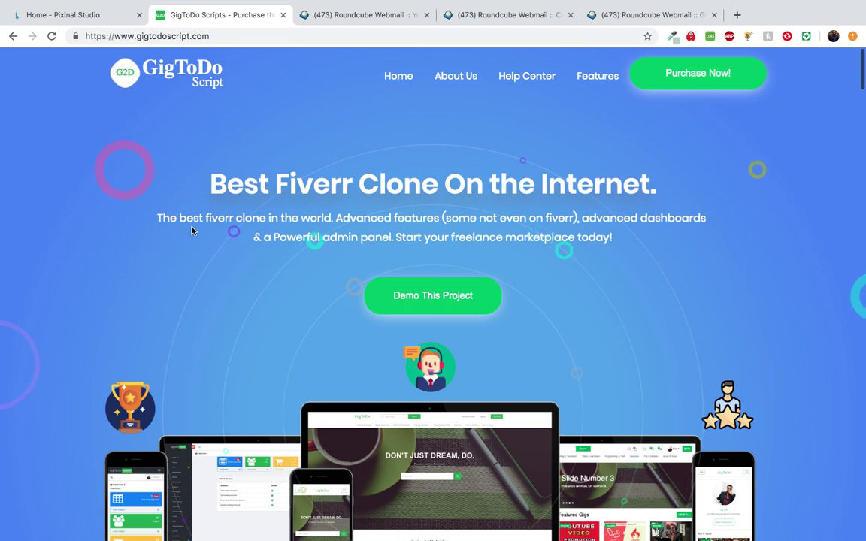
Open the GigToDo Script project's demo credentials page
scroll(191, 231, "down", 4)
scroll(192, 230, "up", 3)
scroll(191, 231, "up", 1)
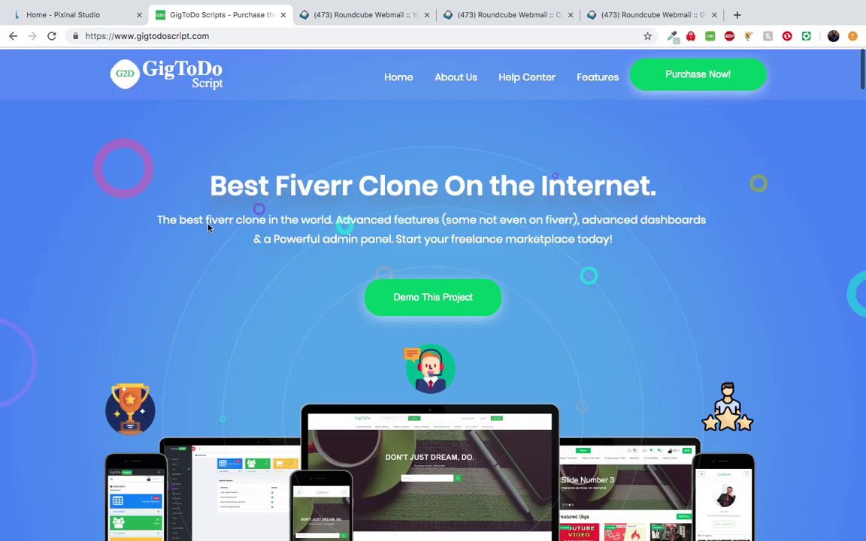
left_click(425, 295)
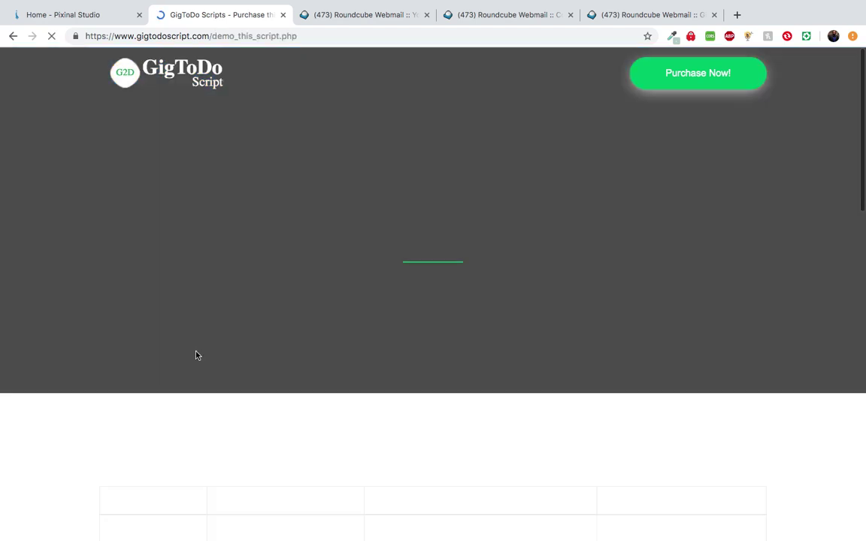
Review the credentials tables and launch the website demo at gigtodo.com in a new tab
scroll(195, 354, "down", 2)
scroll(195, 356, "down", 10)
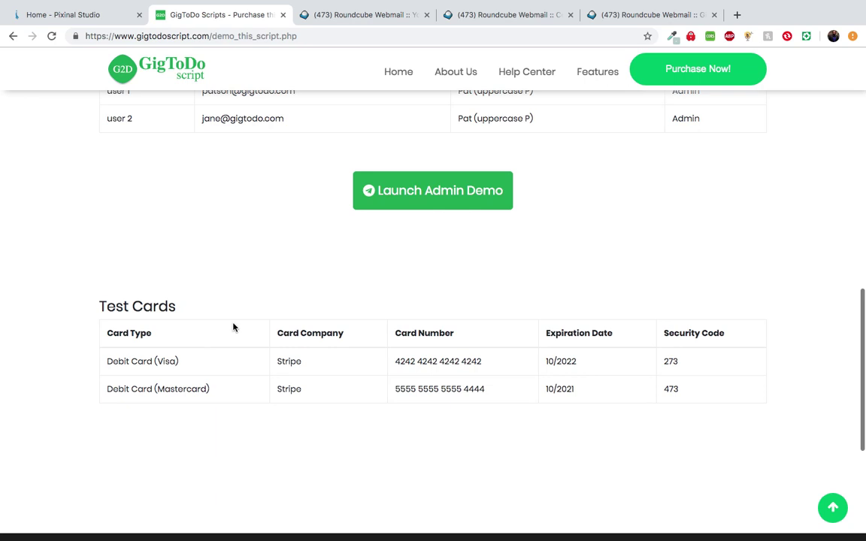
scroll(233, 329, "up", 7)
scroll(234, 326, "up", 1)
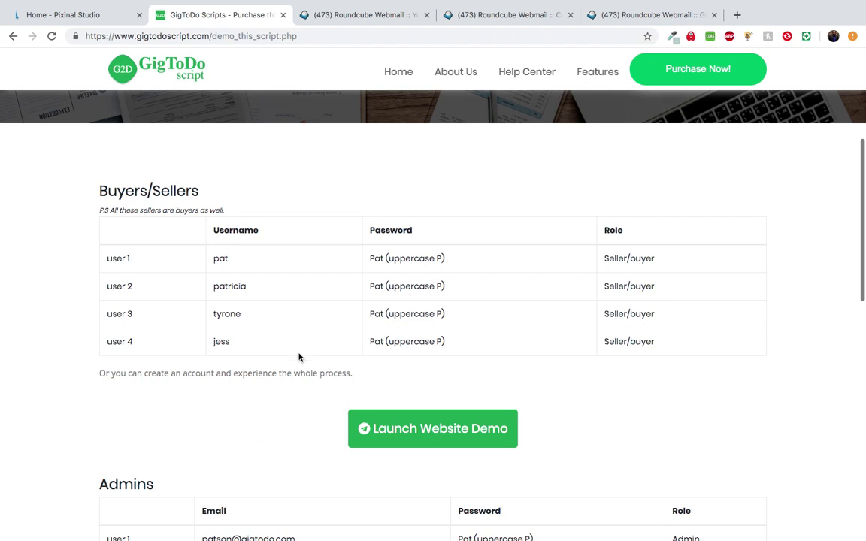
left_click(391, 425)
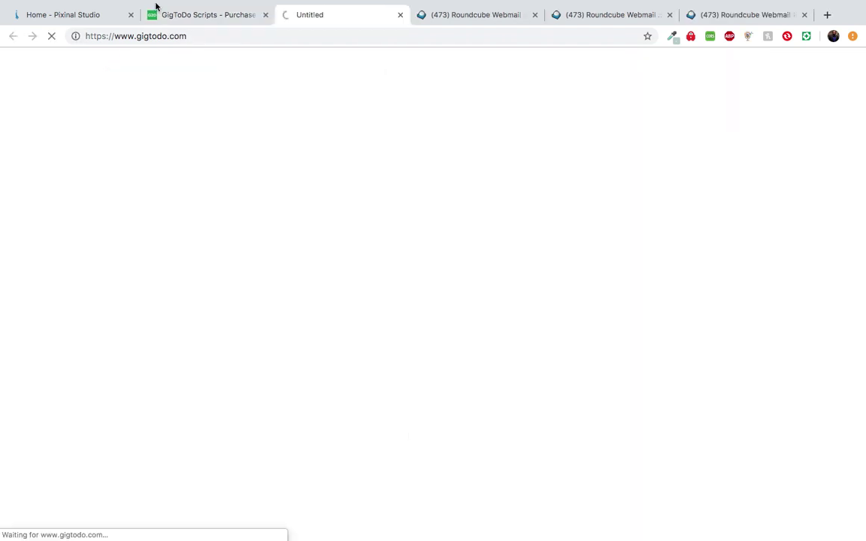
Launch the admin demo login in its own tab, then switch to the GigToDo marketplace tab
left_click(183, 21)
scroll(239, 391, "down", 3)
left_click(423, 370)
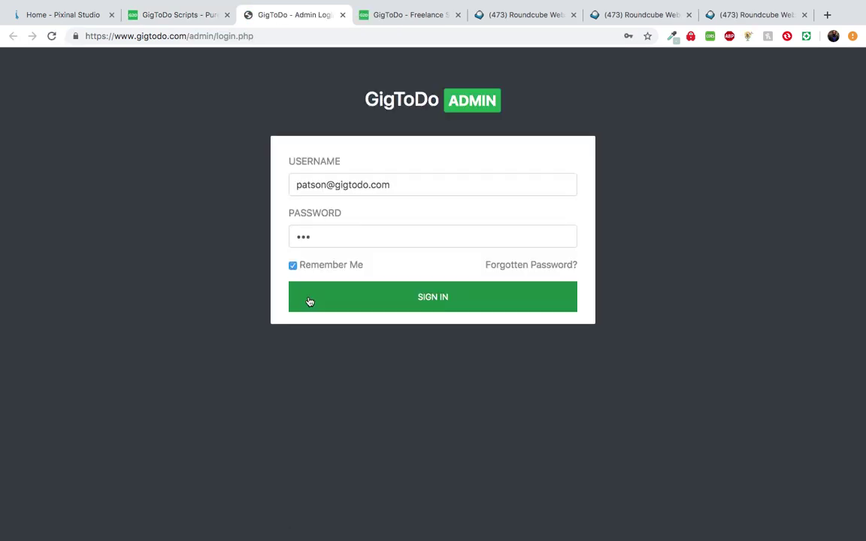
left_click(383, 21)
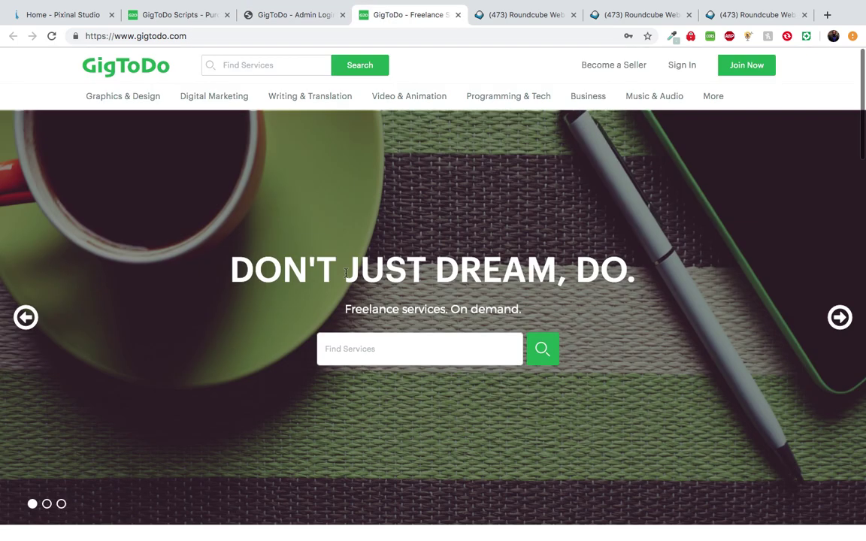
Browse the homepage service cards and category dropdowns, then go to Graphics & Design
scroll(346, 272, "down", 10)
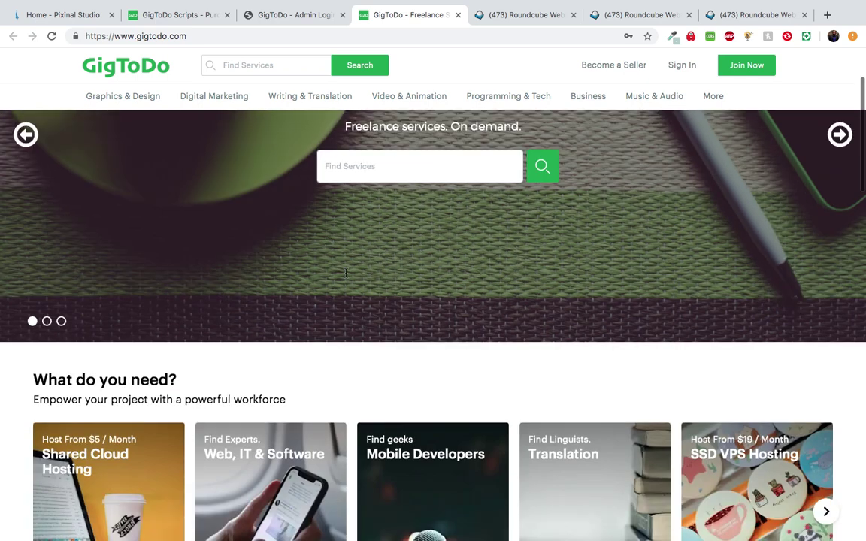
scroll(346, 276, "up", 10)
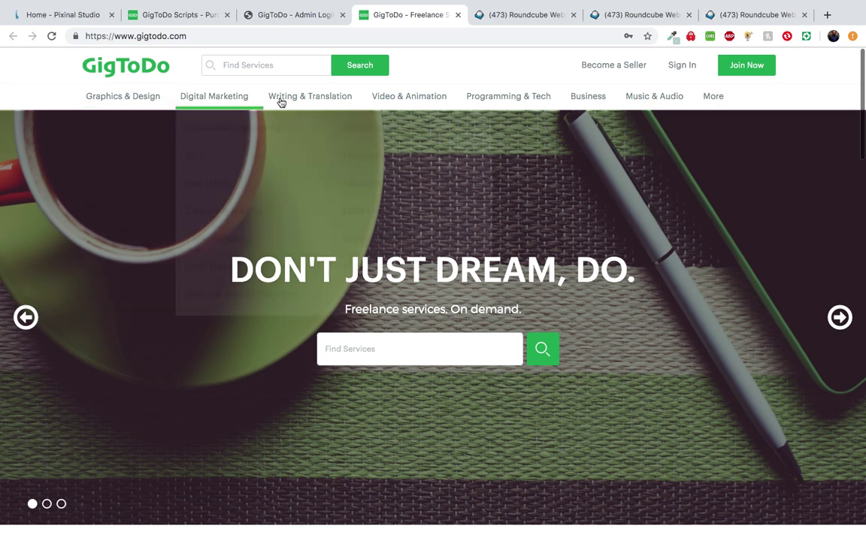
scroll(197, 268, "down", 2)
scroll(197, 268, "down", 3)
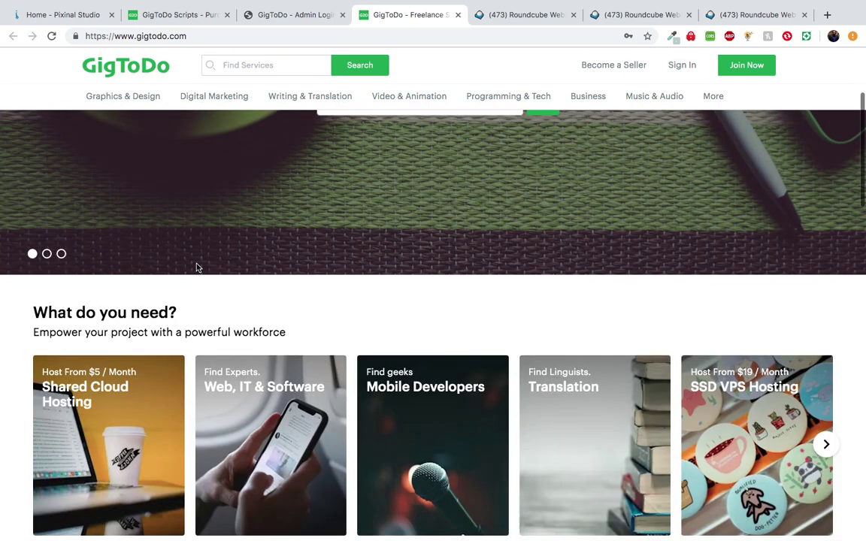
scroll(231, 451, "down", 3)
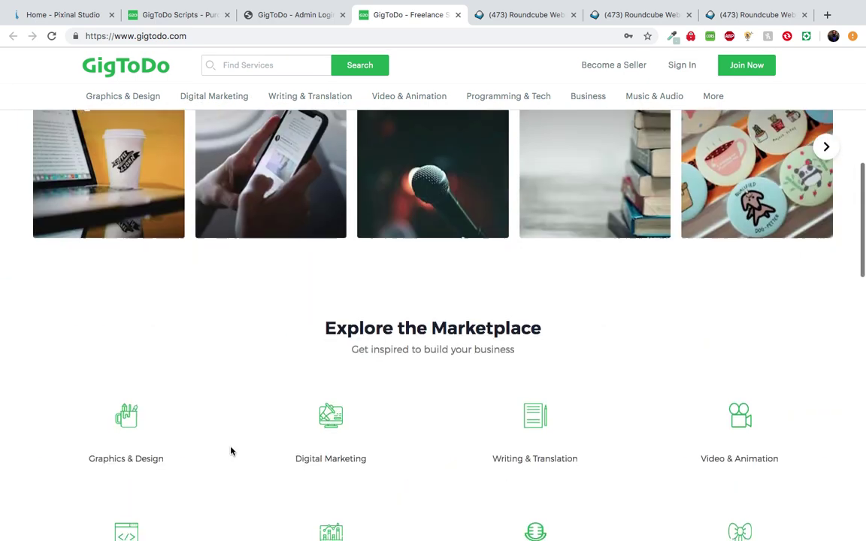
scroll(319, 443, "up", 8)
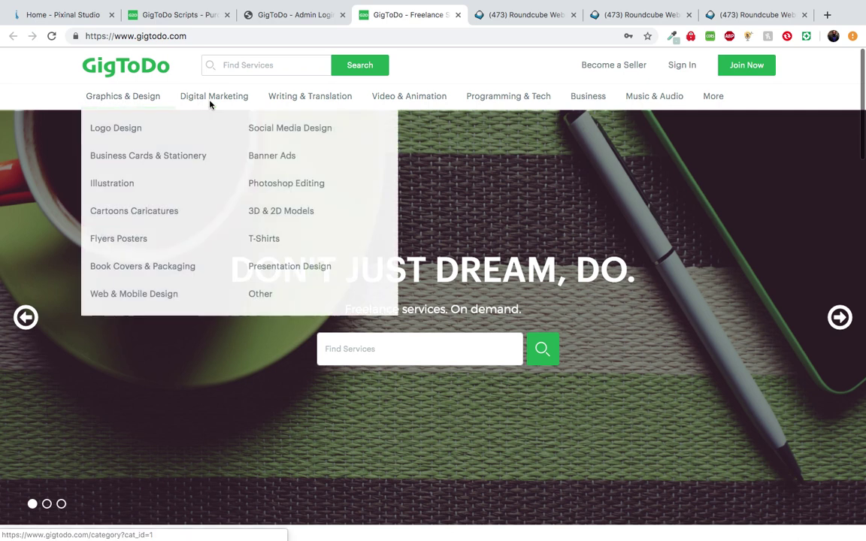
mouse_move(336, 96)
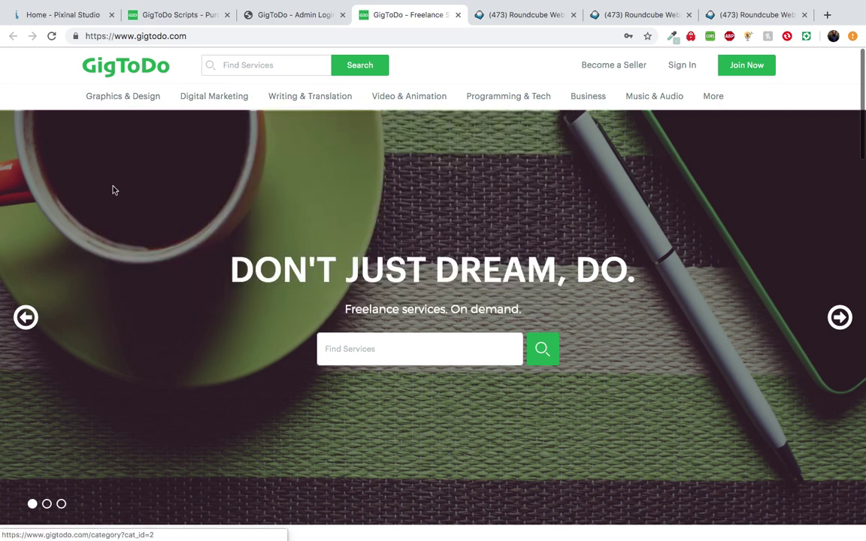
mouse_move(113, 104)
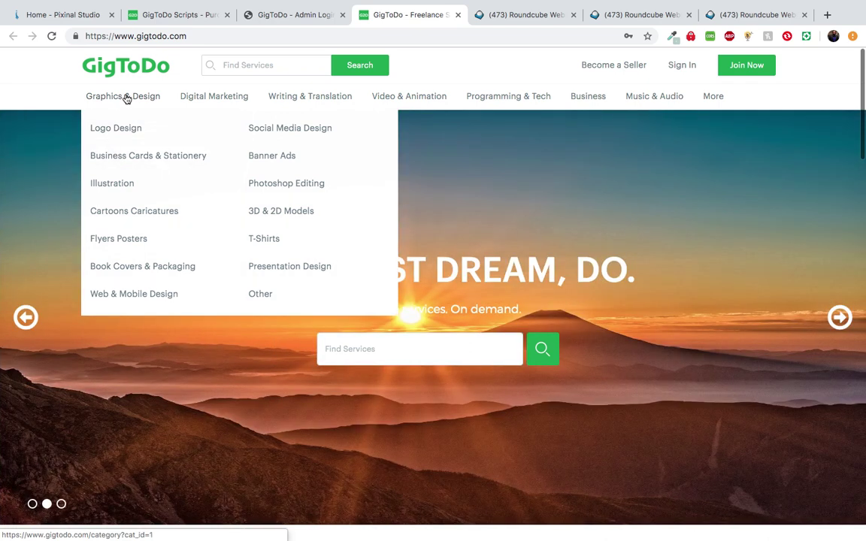
left_click(127, 99)
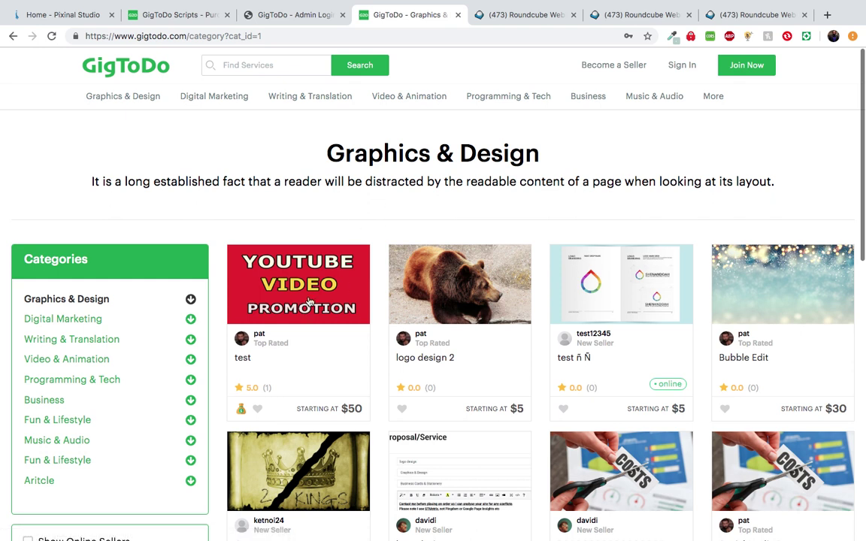
Expand and collapse the Graphics & Design subcategories, scan the filters, then return home via the logo
scroll(338, 223, "down", 5)
scroll(339, 224, "up", 1)
scroll(338, 158, "up", 1)
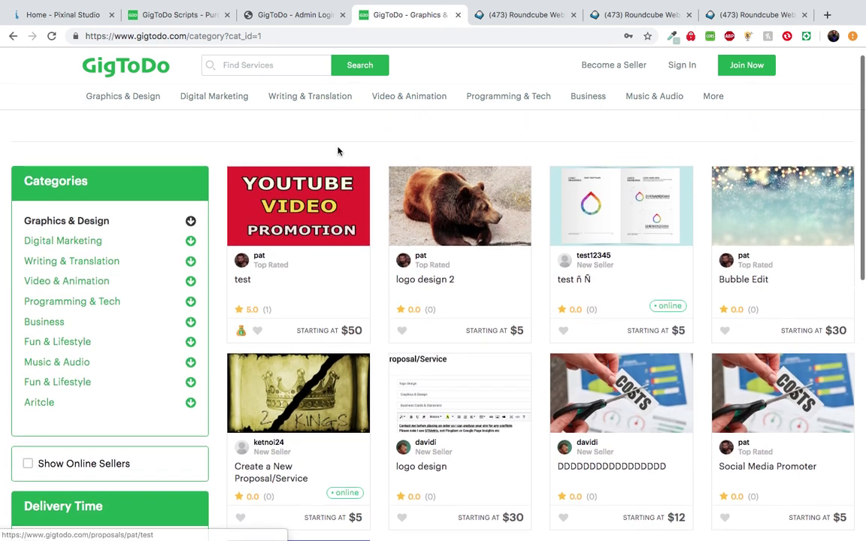
left_click(190, 220)
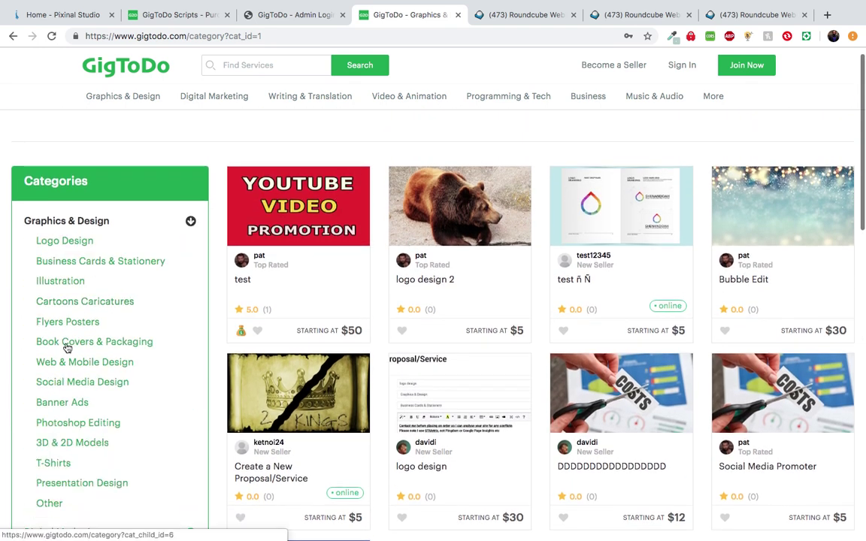
left_click(190, 221)
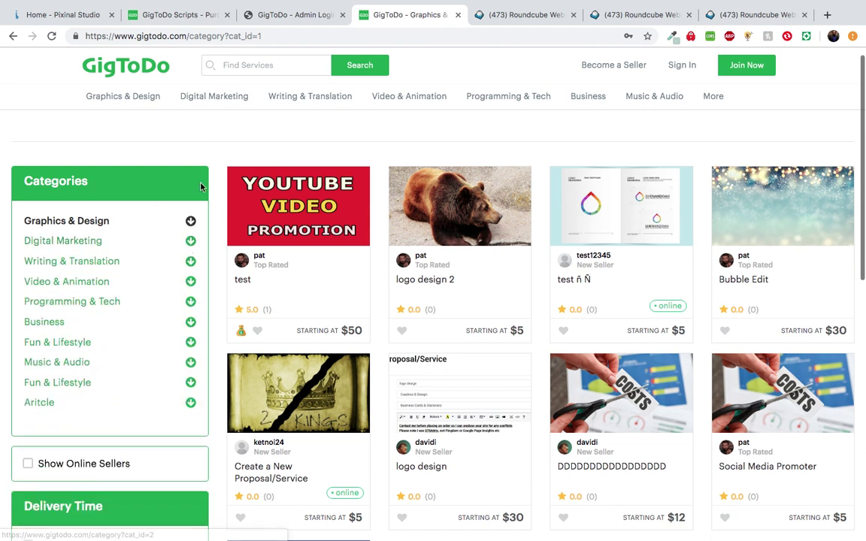
scroll(75, 405, "down", 1)
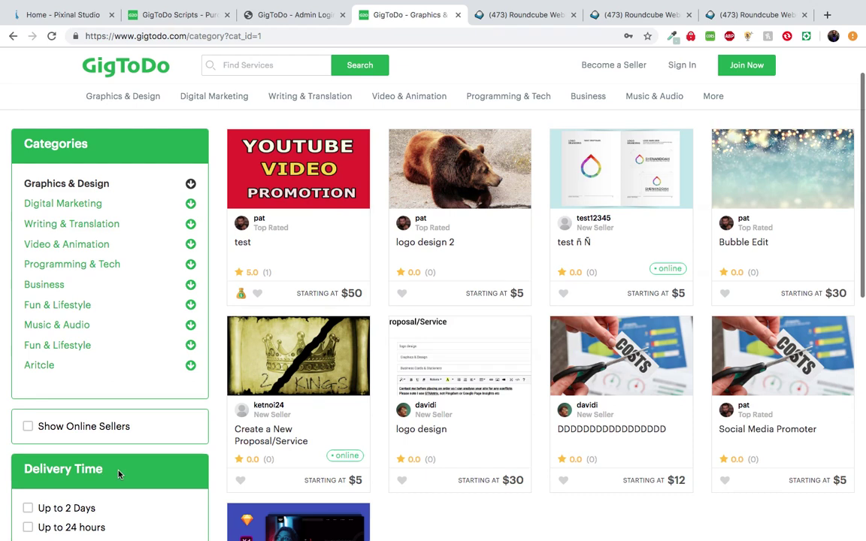
scroll(118, 473, "down", 7)
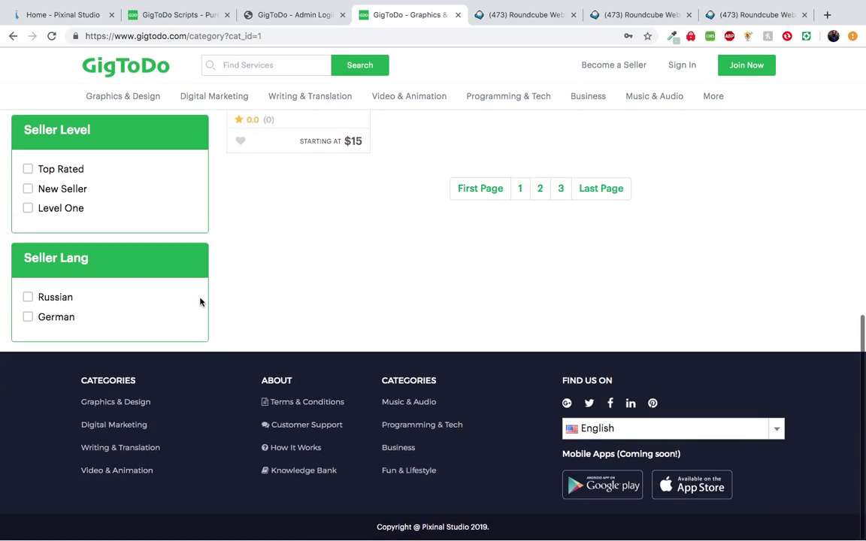
left_click(138, 68)
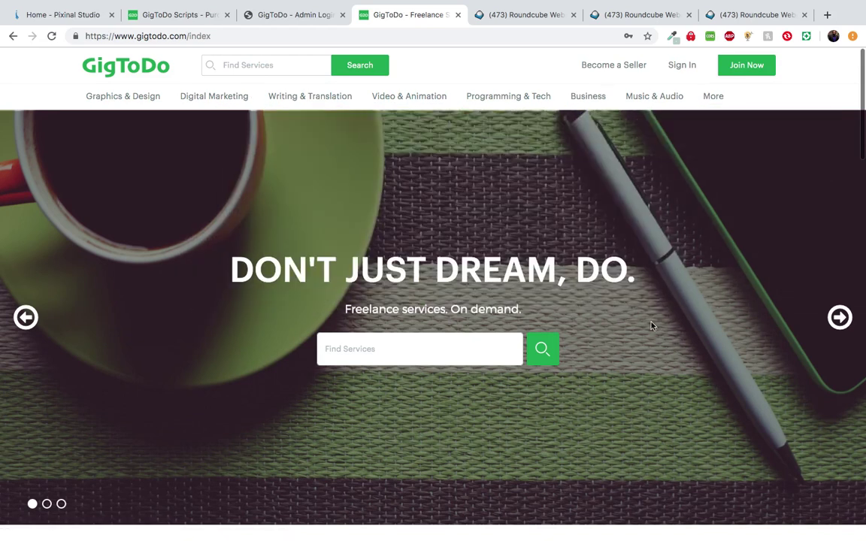
Advance the logged-out homepage's hero banner to its next slide
scroll(650, 325, "down", 3)
scroll(651, 326, "up", 3)
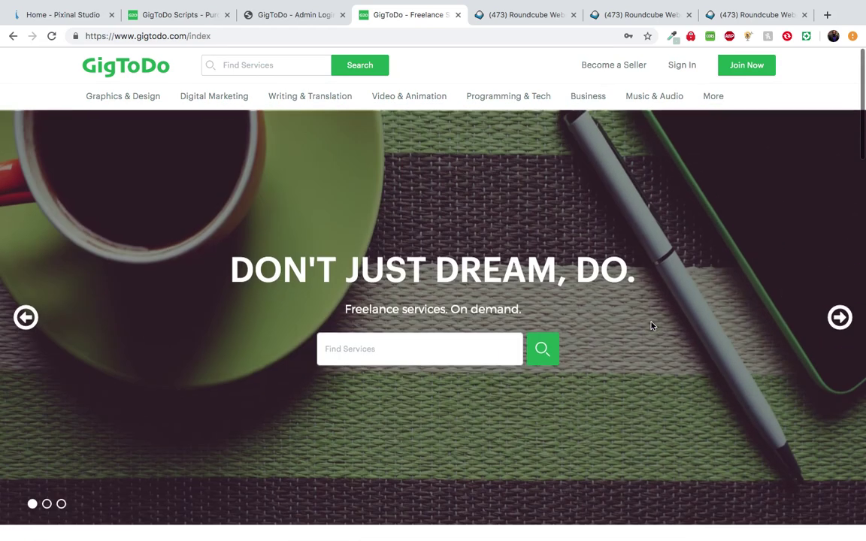
left_click(836, 318)
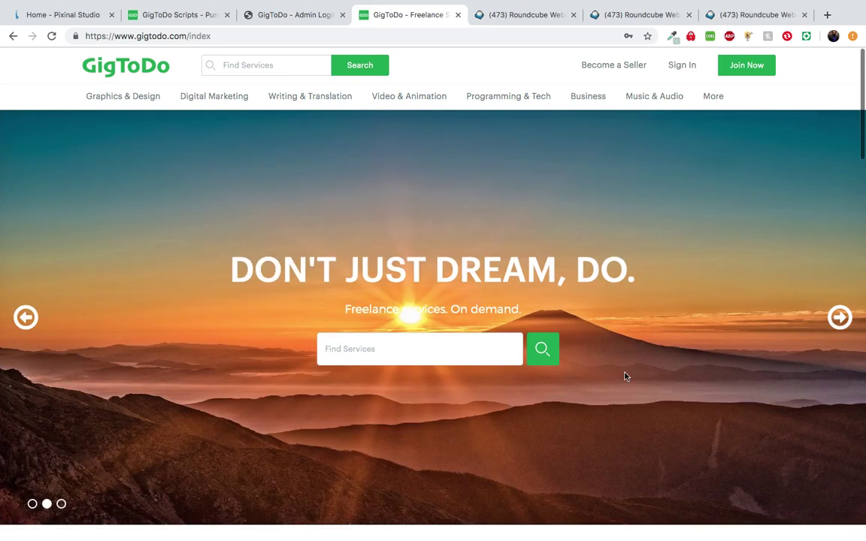
scroll(377, 439, "down", 5)
scroll(376, 438, "down", 1)
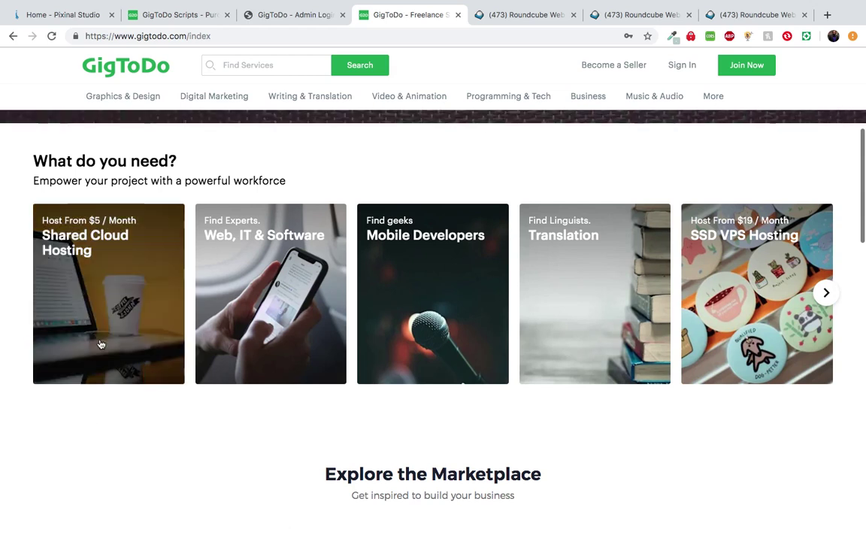
Browse the rest of the homepage, then bring up the Sign In form
mouse_move(132, 94)
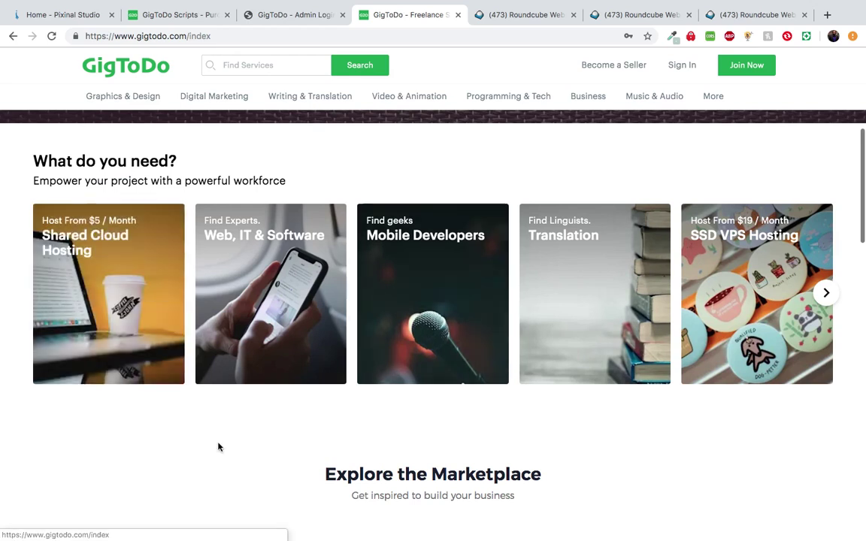
scroll(218, 447, "down", 2)
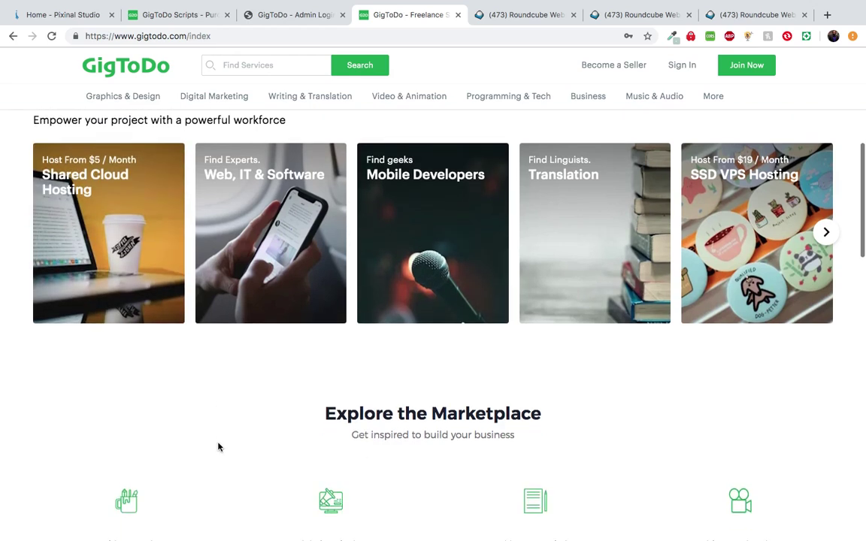
scroll(218, 447, "down", 10)
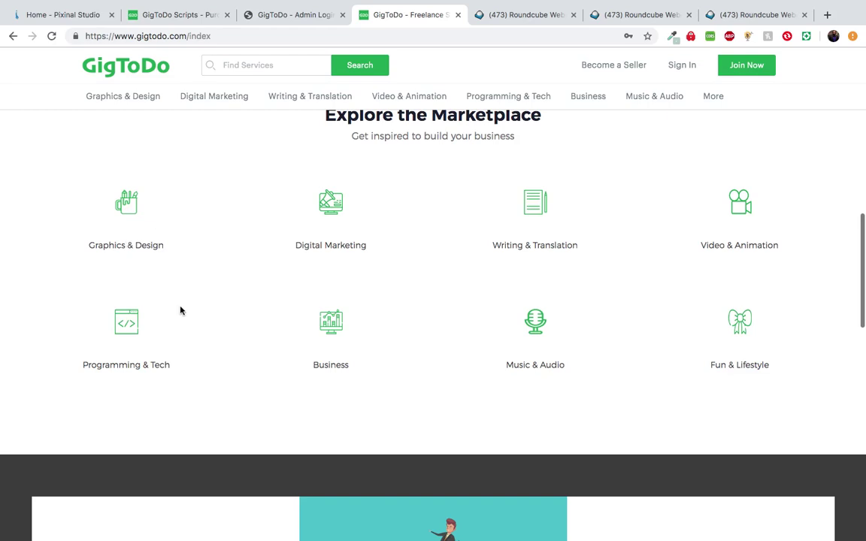
scroll(181, 311, "down", 10)
scroll(180, 311, "down", 2)
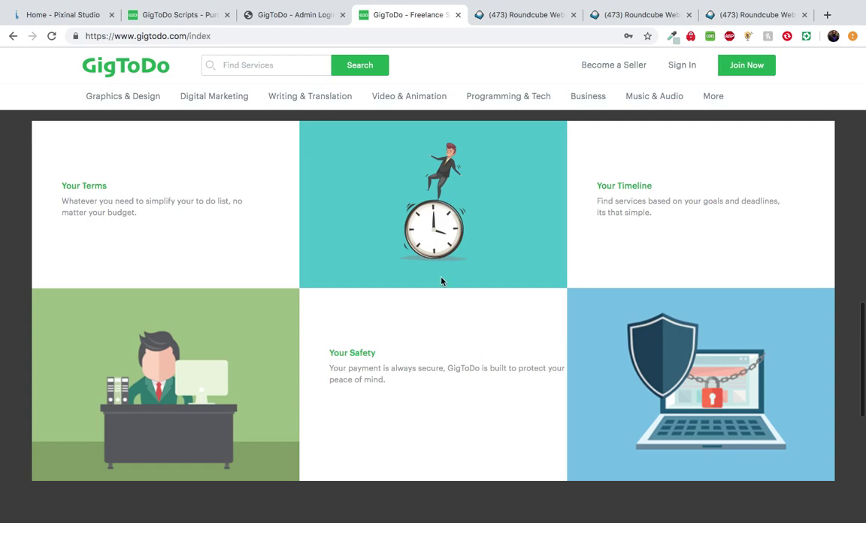
scroll(412, 364, "down", 12)
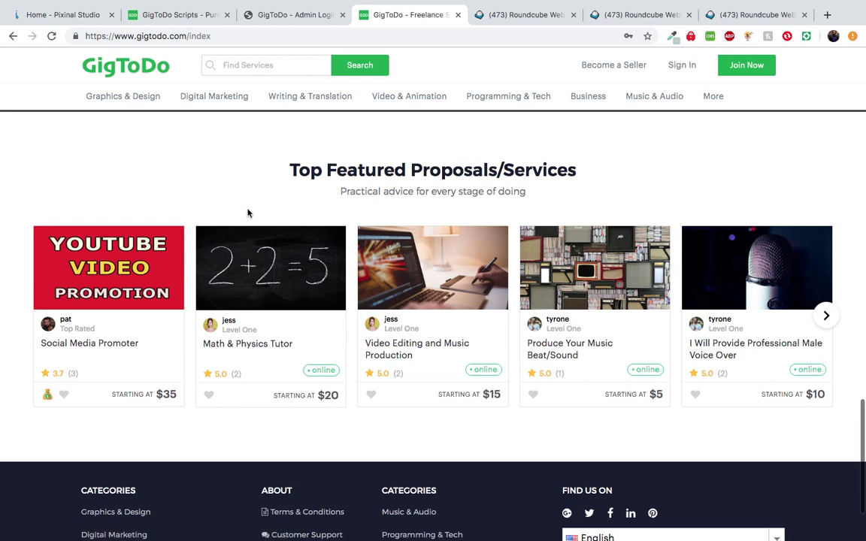
scroll(250, 210, "down", 3)
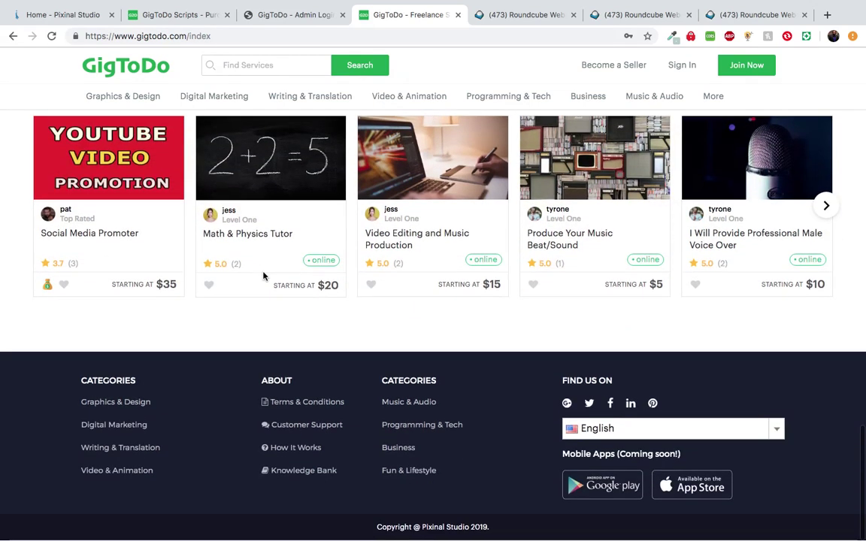
scroll(263, 277, "up", 20)
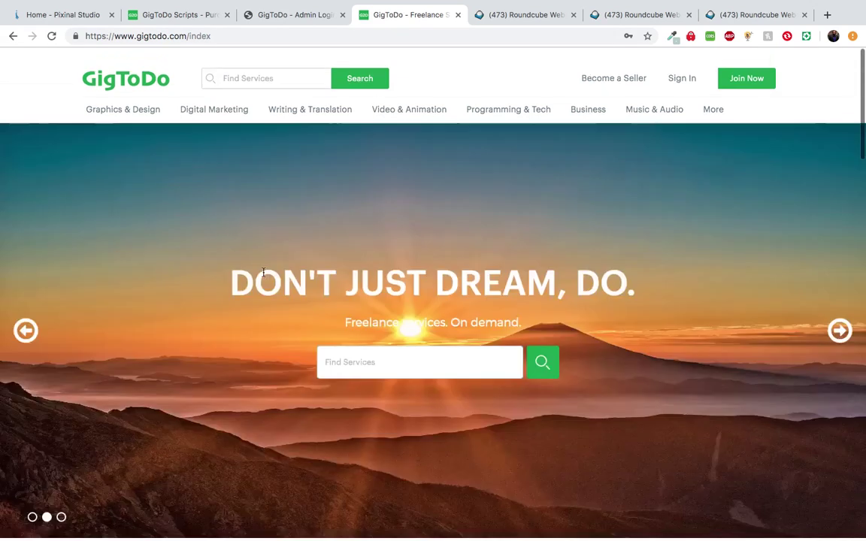
left_click(684, 68)
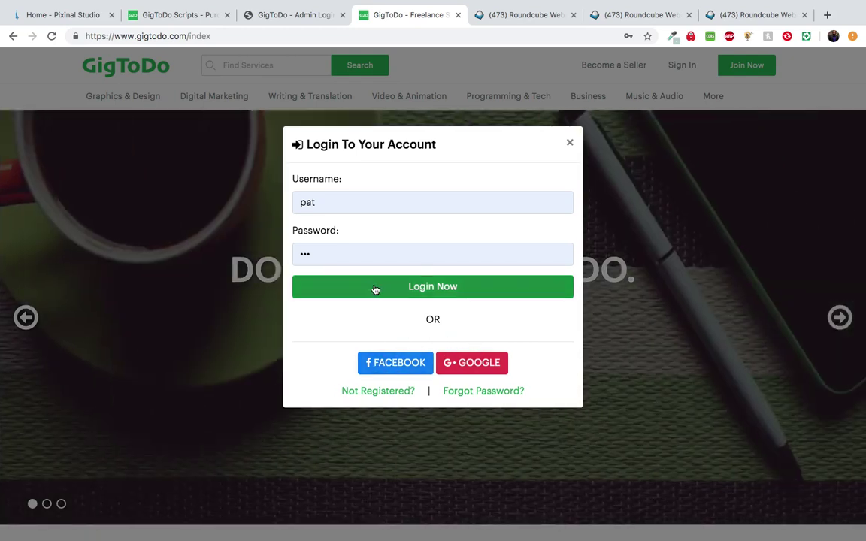
Log in with the autofilled demo account credentials via Login Now
left_click(377, 290)
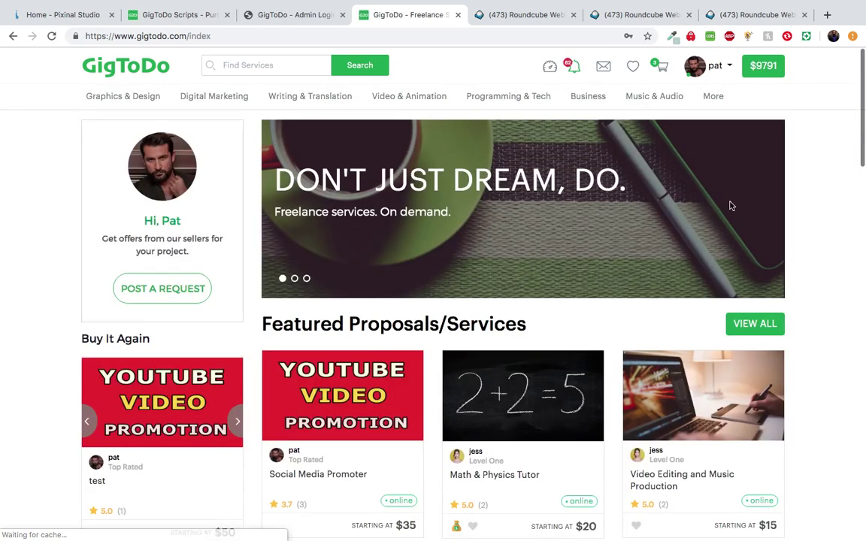
scroll(828, 227, "down", 4)
scroll(823, 218, "up", 4)
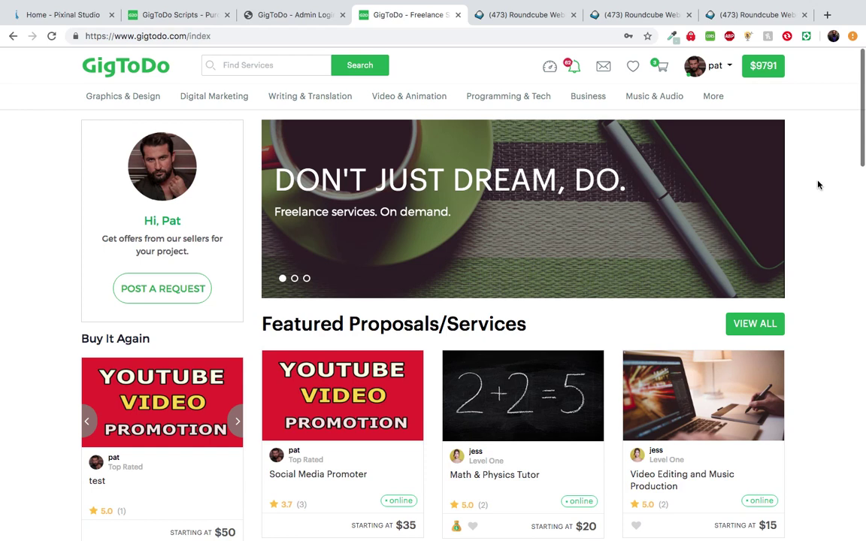
Scroll the logged-in homepage and choose VIEW ALL beside Featured Proposals/Services
scroll(819, 185, "down", 10)
scroll(819, 184, "up", 10)
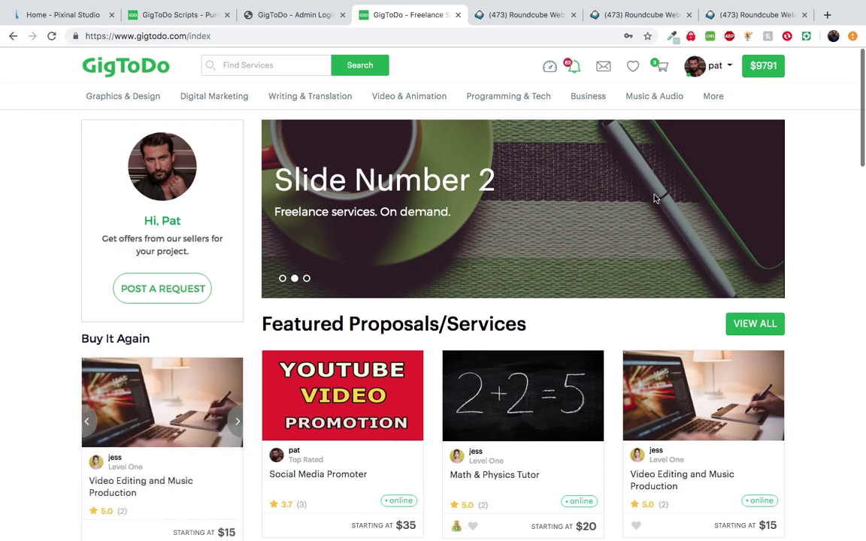
scroll(808, 226, "down", 3)
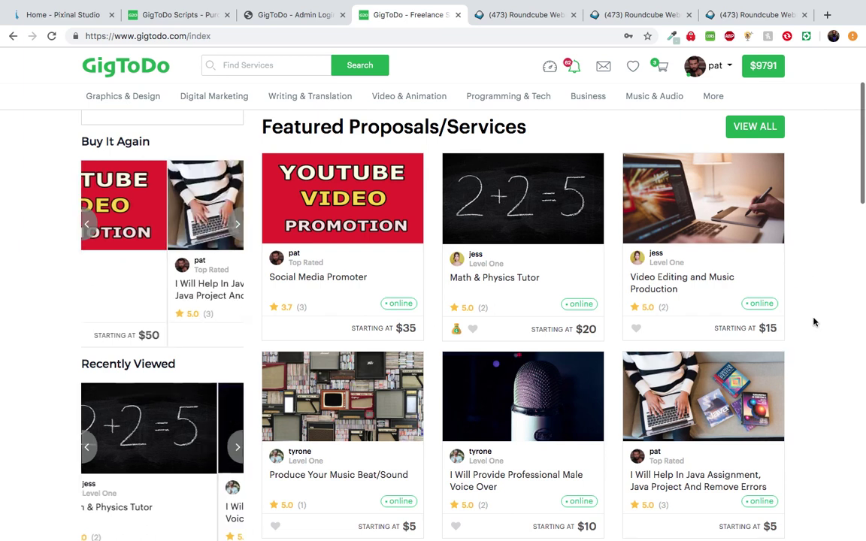
scroll(813, 322, "down", 1)
scroll(811, 316, "up", 1)
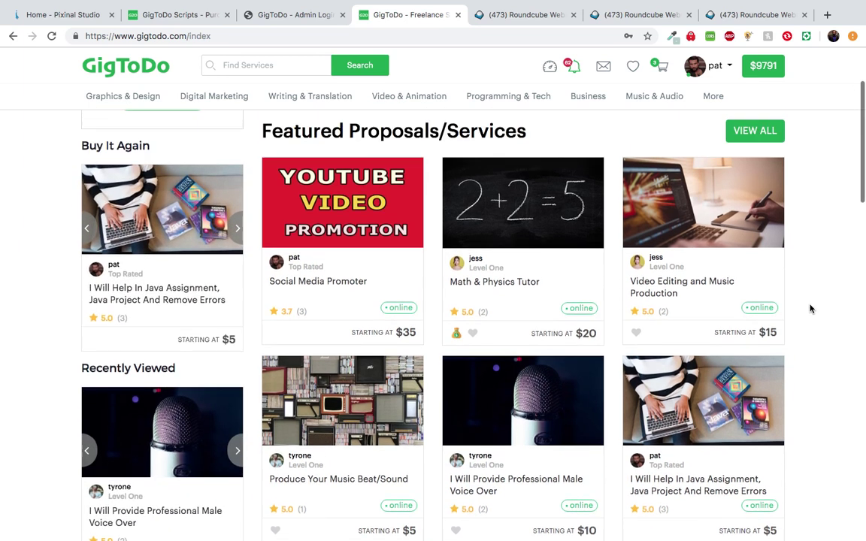
scroll(802, 256, "up", 1)
left_click(761, 158)
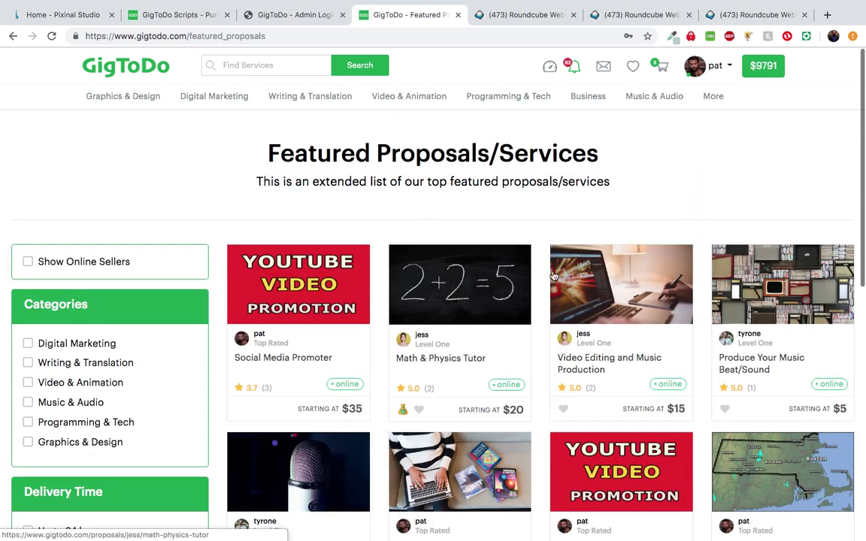
Glance over the extended featured gig list, then return home via the GigToDo logo
scroll(555, 277, "down", 3)
scroll(466, 300, "up", 3)
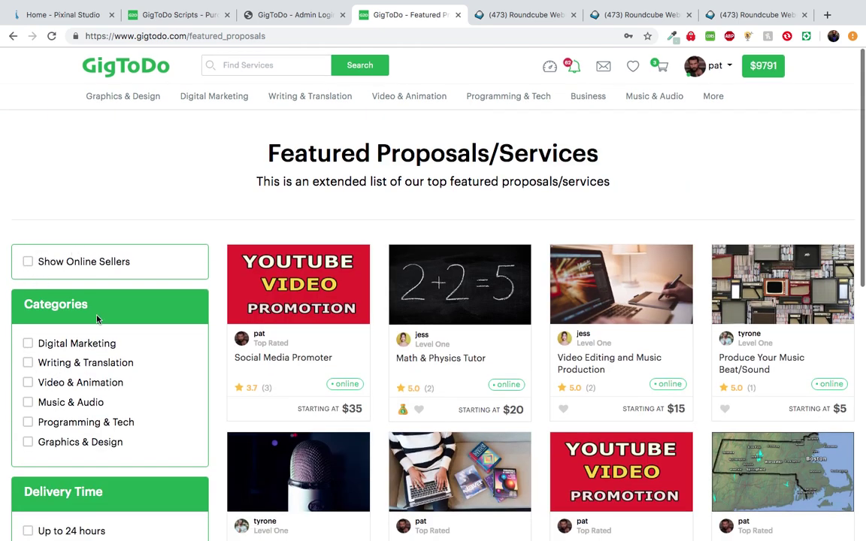
left_click(137, 68)
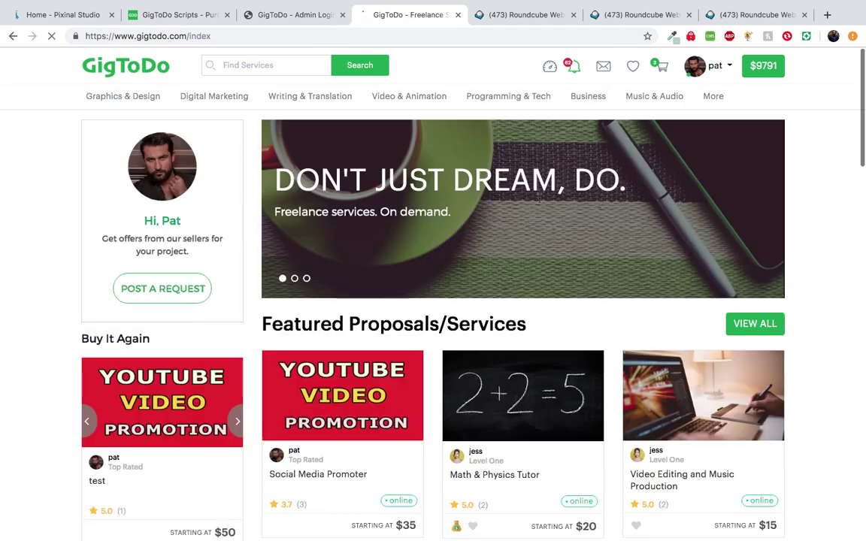
Scroll past Top and Random Proposals and highlight 'Buyer Requests' in the Recent Buyer Requests heading
scroll(669, 315, "down", 2)
scroll(669, 316, "down", 10)
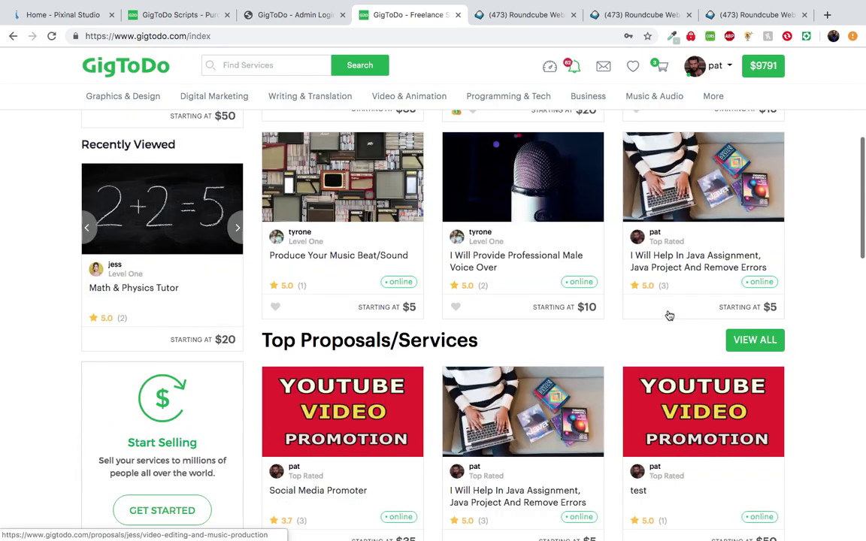
scroll(669, 316, "down", 1)
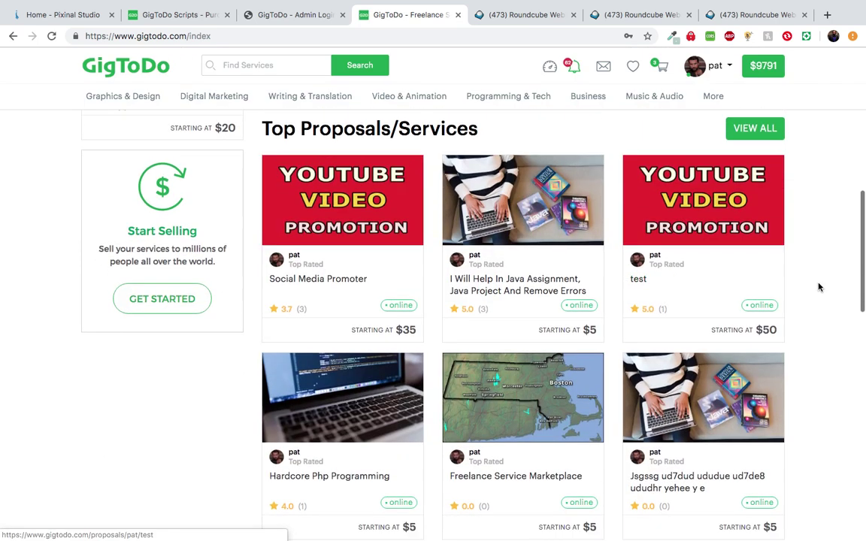
scroll(788, 253, "down", 1)
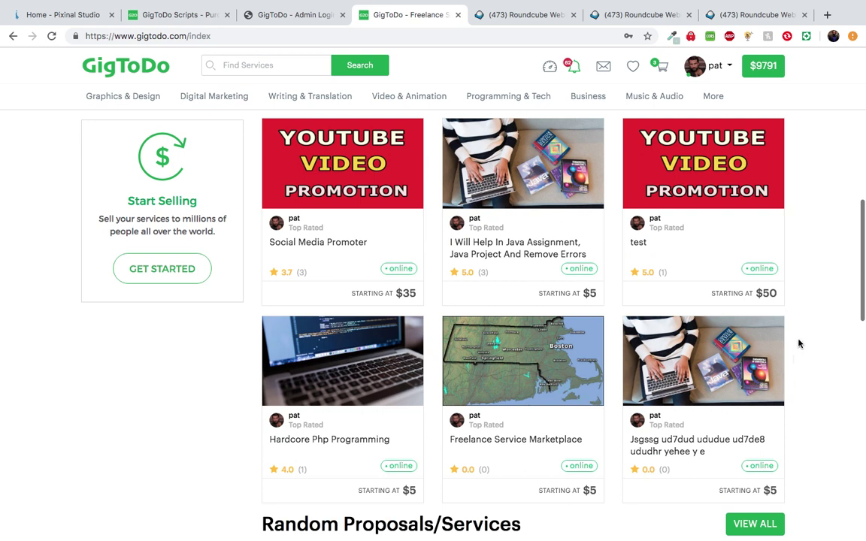
scroll(799, 316, "up", 1)
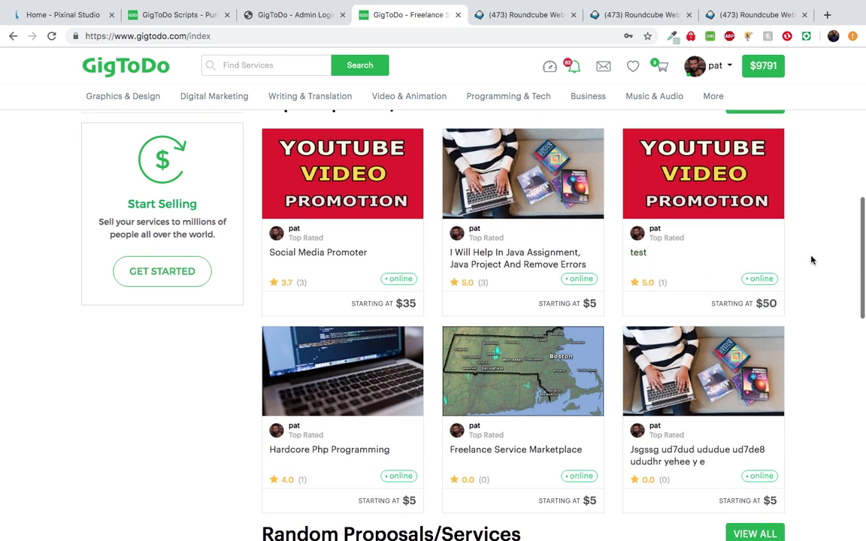
scroll(752, 286, "up", 1)
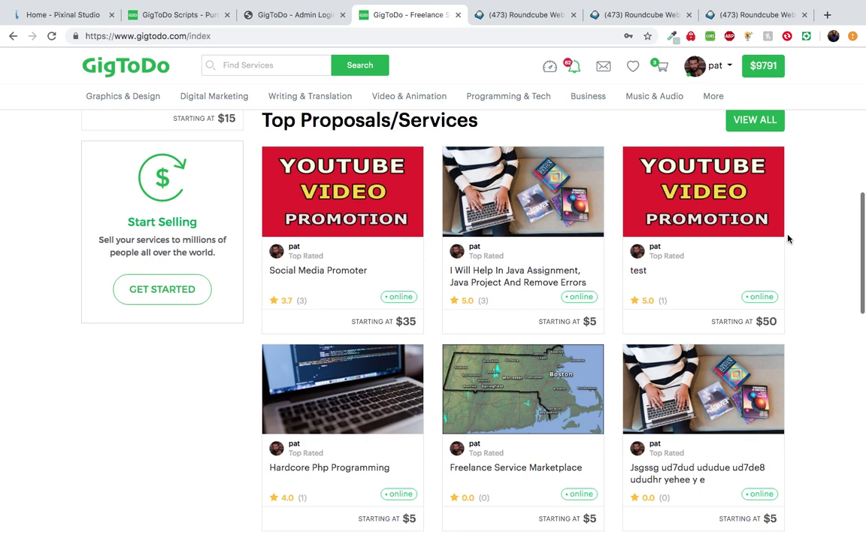
scroll(788, 239, "up", 3)
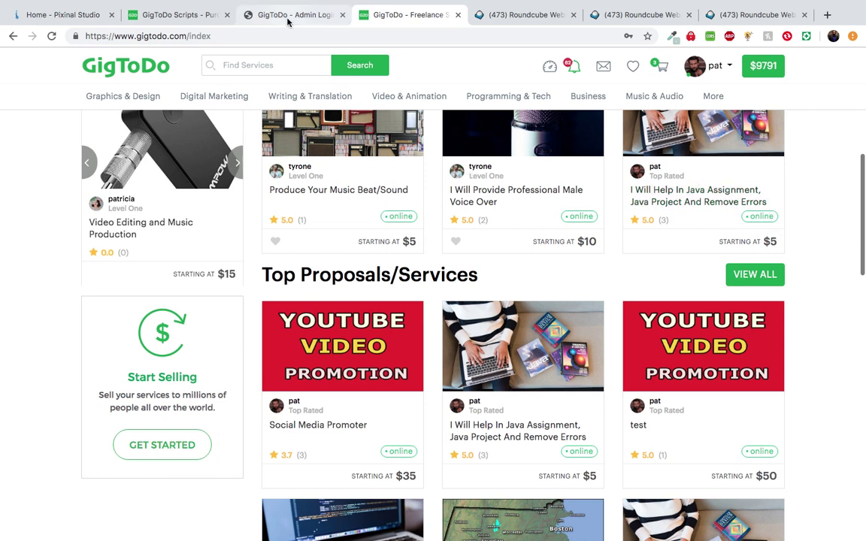
scroll(796, 364, "down", 5)
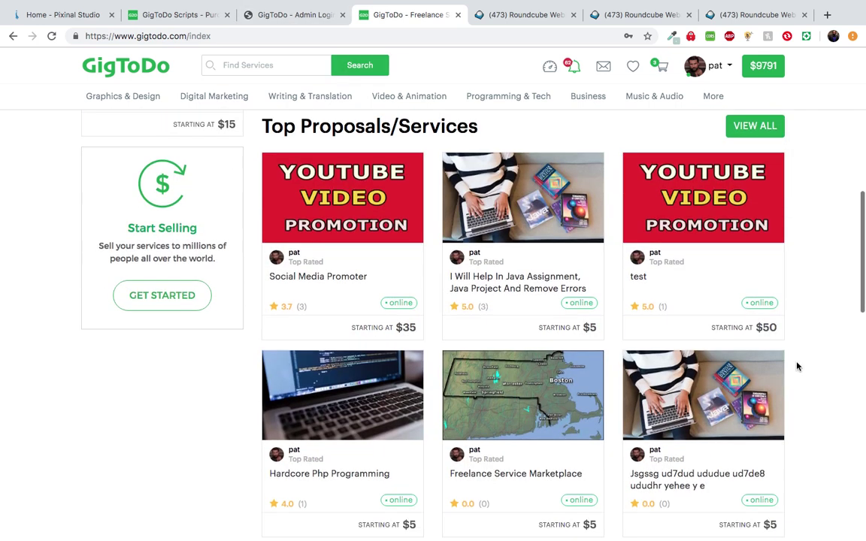
scroll(797, 366, "down", 2)
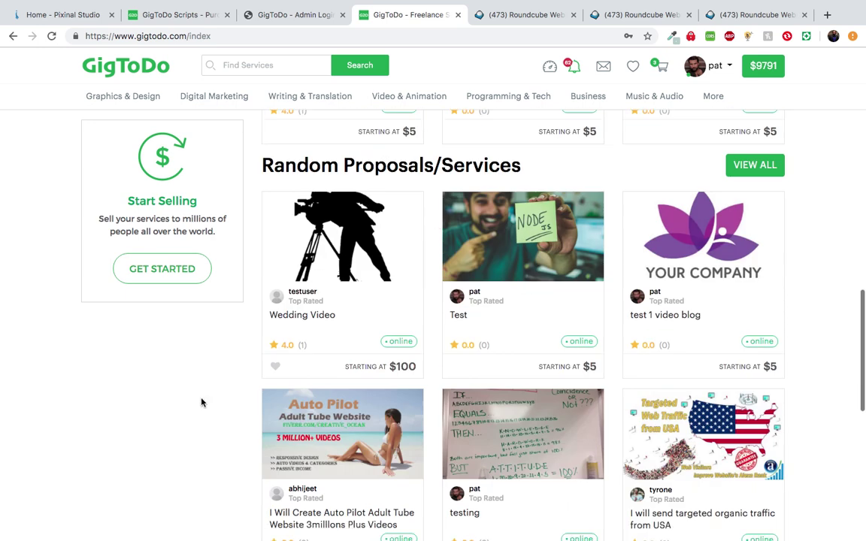
scroll(201, 402, "down", 1)
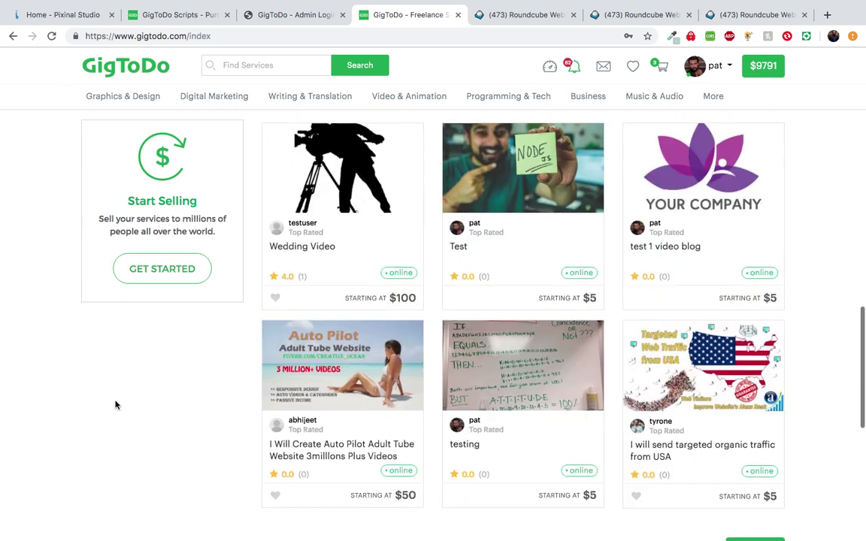
scroll(128, 410, "up", 1)
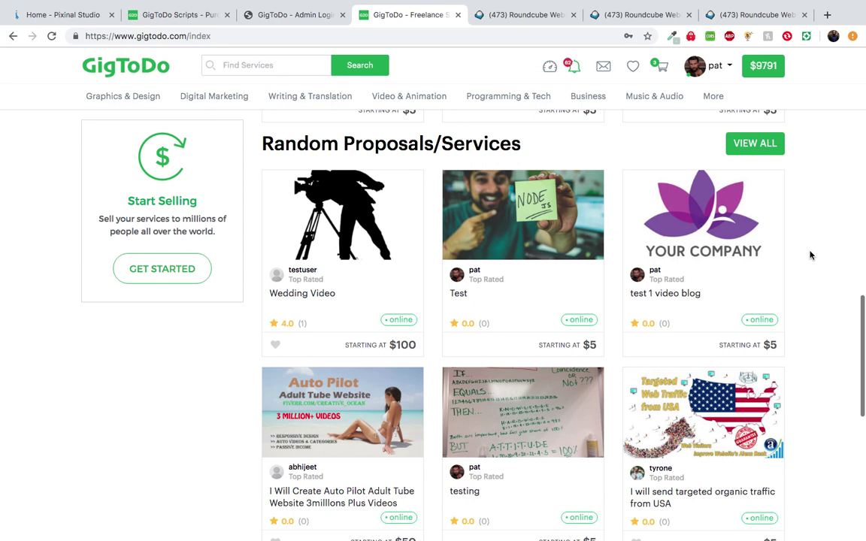
scroll(810, 256, "down", 5)
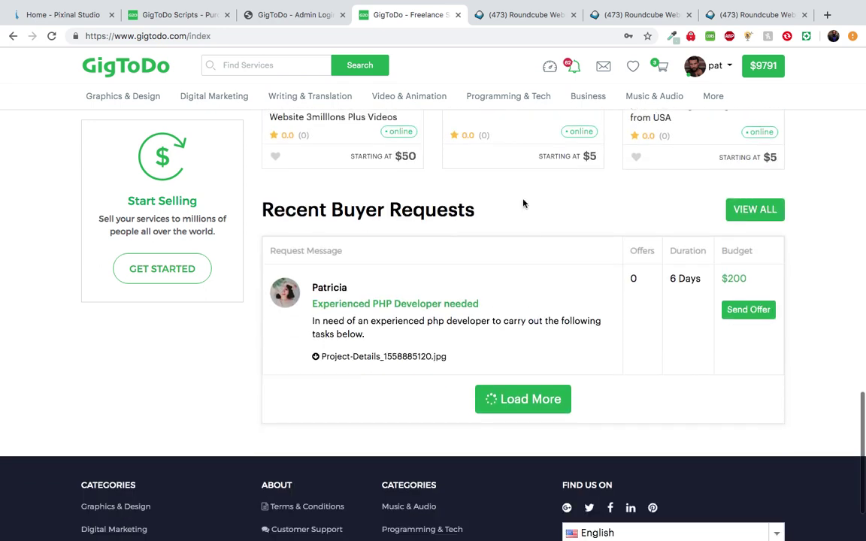
left_click_drag(332, 212, 462, 220)
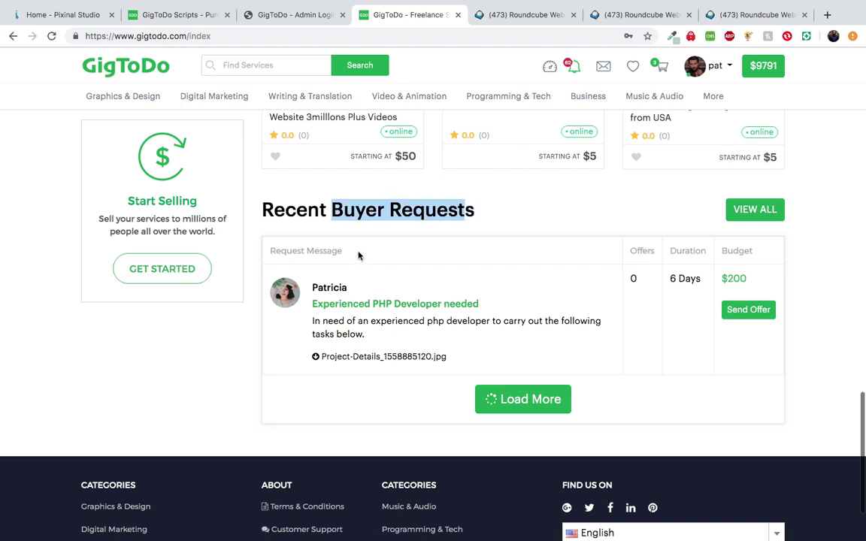
Scroll from Recent Buyer Requests back up to the homepage's welcome banner
scroll(358, 256, "up", 15)
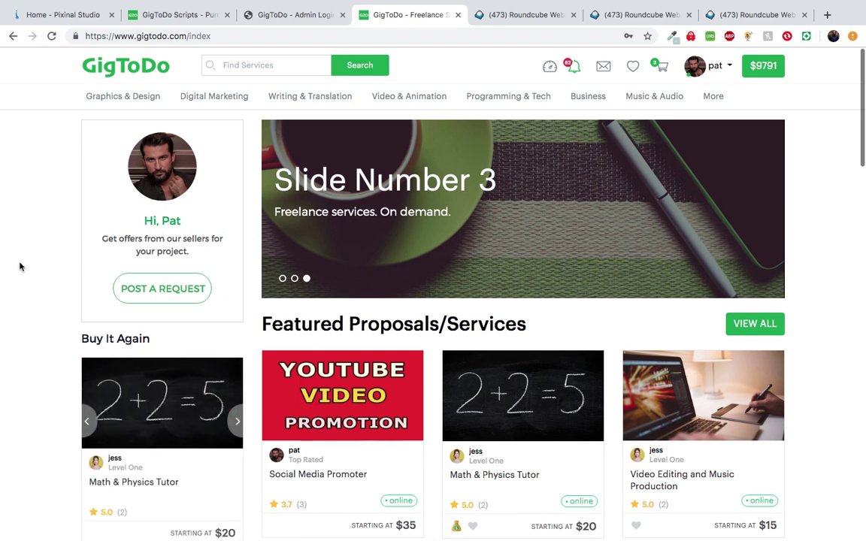
scroll(331, 282, "down", 3)
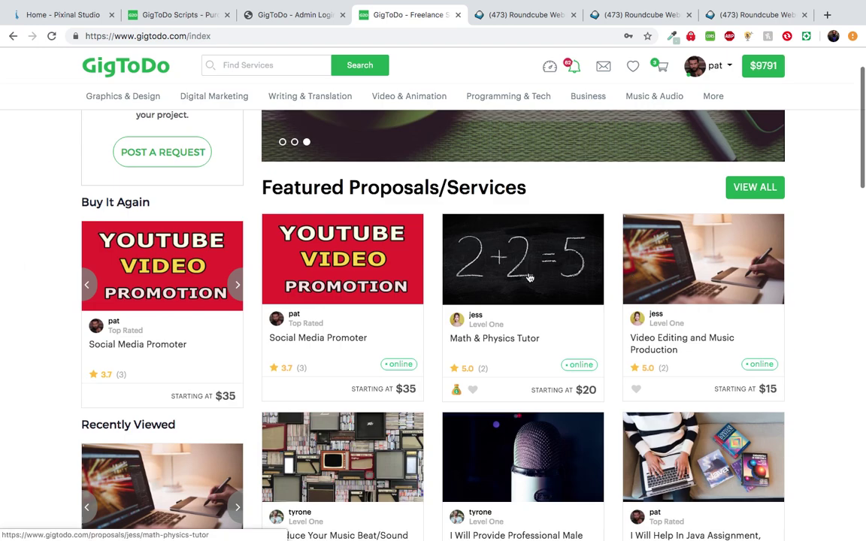
scroll(575, 278, "up", 3)
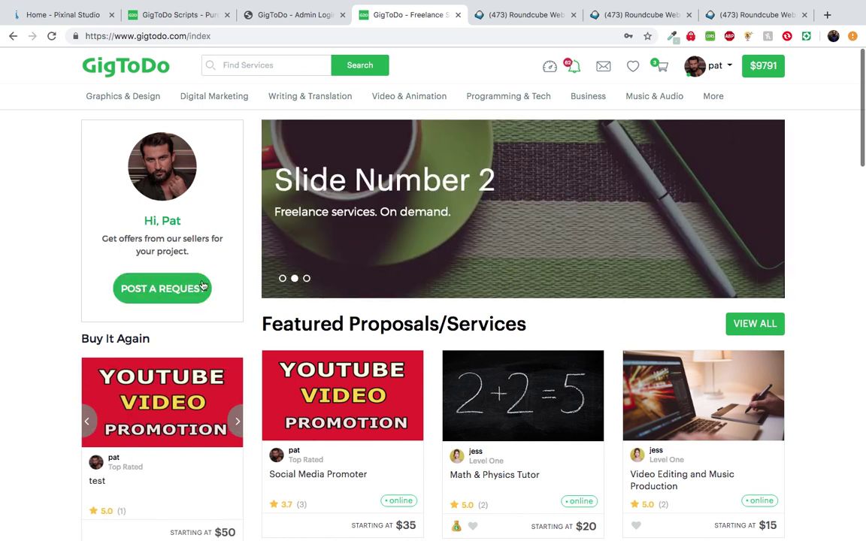
scroll(227, 261, "down", 1)
scroll(228, 260, "down", 15)
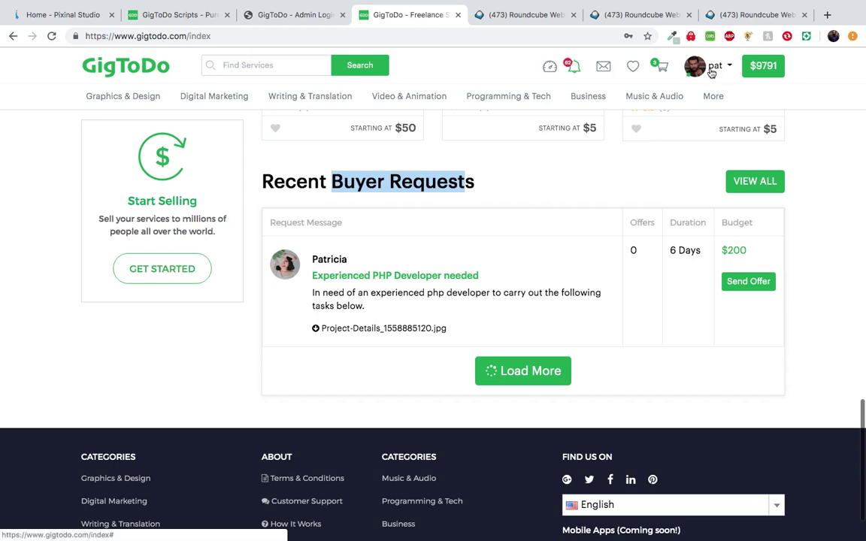
left_click(471, 229)
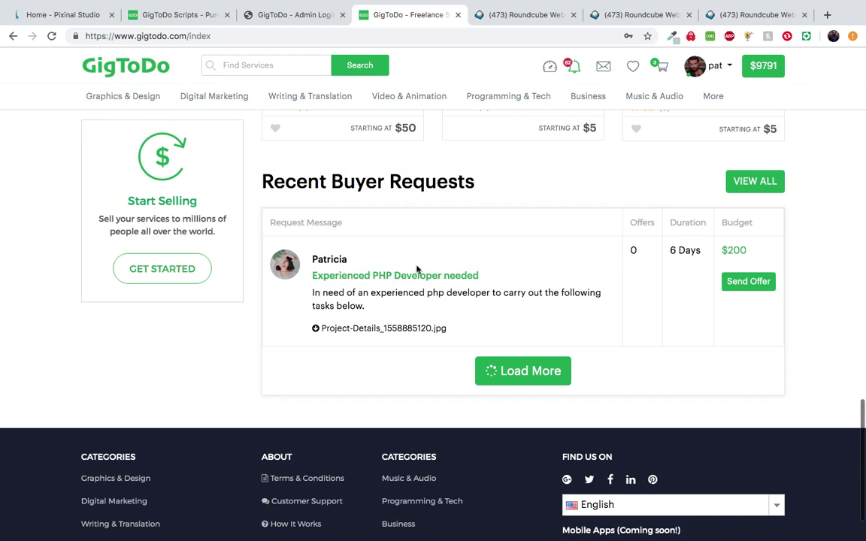
Scroll the recent buyer requests and highlight a requester's name, then clear it
mouse_move(489, 98)
mouse_move(83, 121)
mouse_move(111, 103)
scroll(602, 256, "down", 1)
scroll(602, 255, "up", 1)
scroll(602, 256, "down", 1)
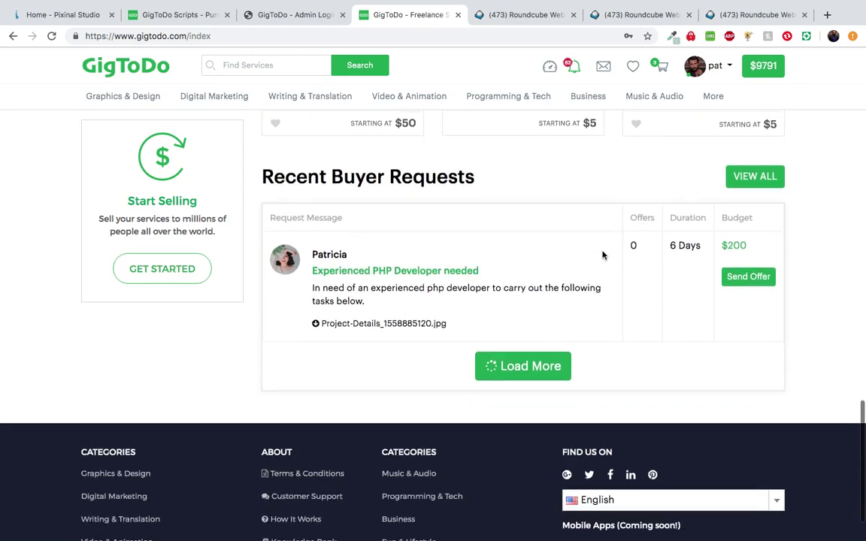
scroll(594, 241, "down", 2)
scroll(591, 223, "up", 1)
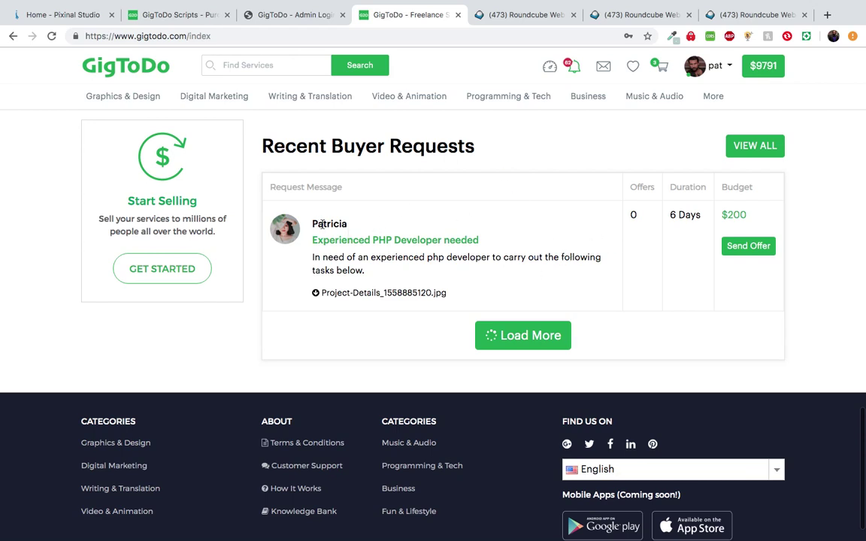
left_click_drag(312, 223, 347, 223)
left_click(488, 198)
Load the full Recent Buyer Requests page and highlight the '10 Offers' left today
mouse_move(491, 97)
scroll(624, 315, "up", 1)
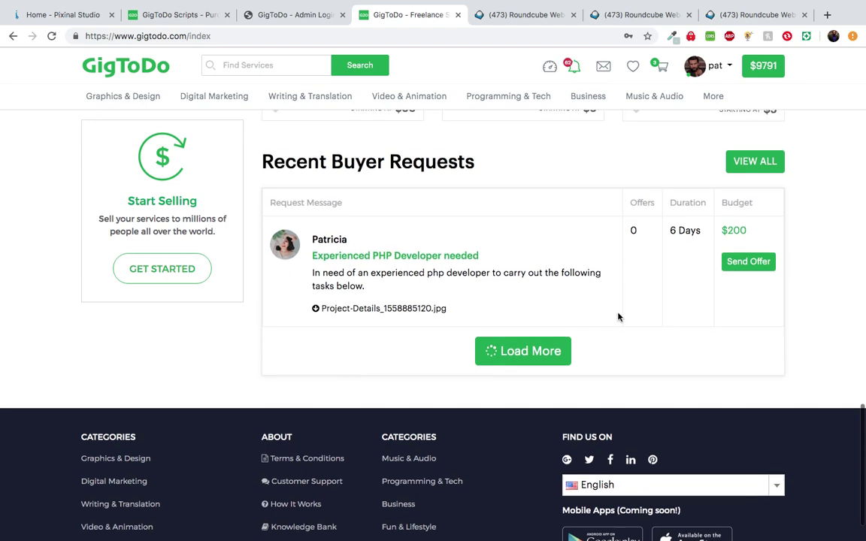
left_click(522, 359)
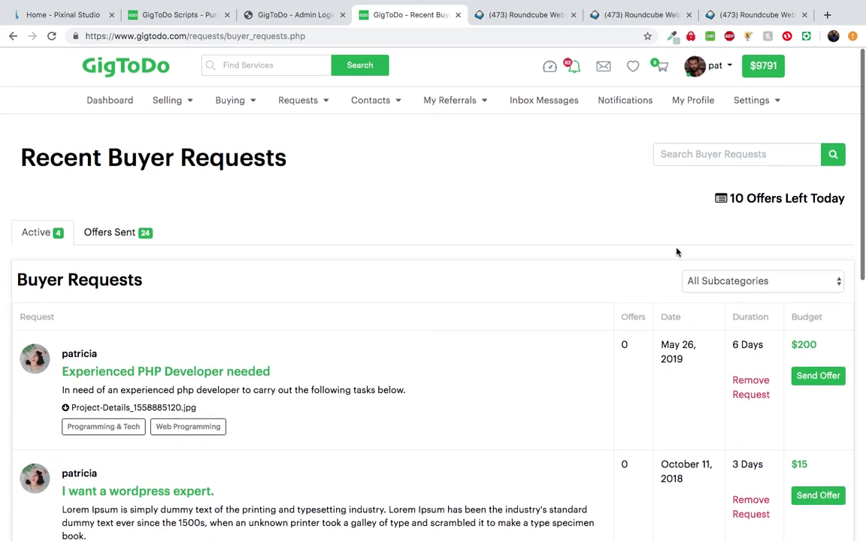
left_click_drag(717, 198, 846, 198)
left_click(651, 207)
left_click_drag(731, 199, 782, 197)
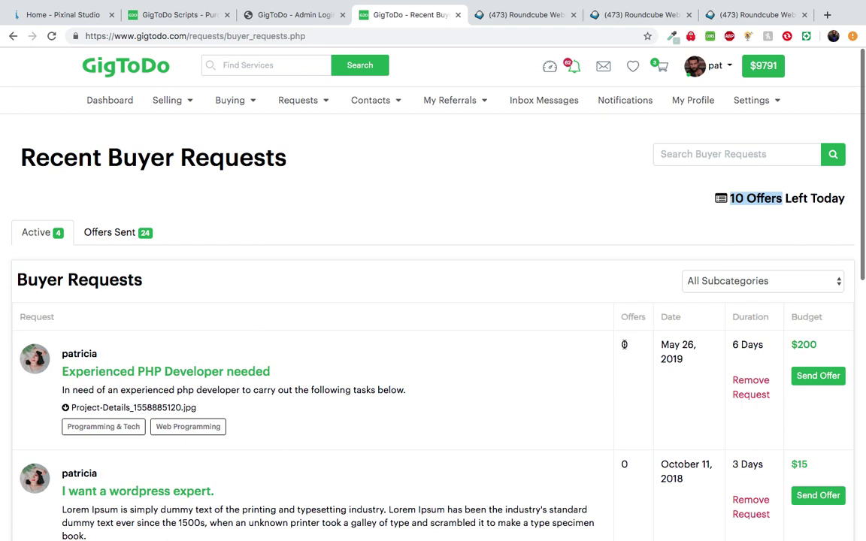
Send an offer on the Experienced PHP Developer needed request using Hardcore Php Programming
left_click(817, 379)
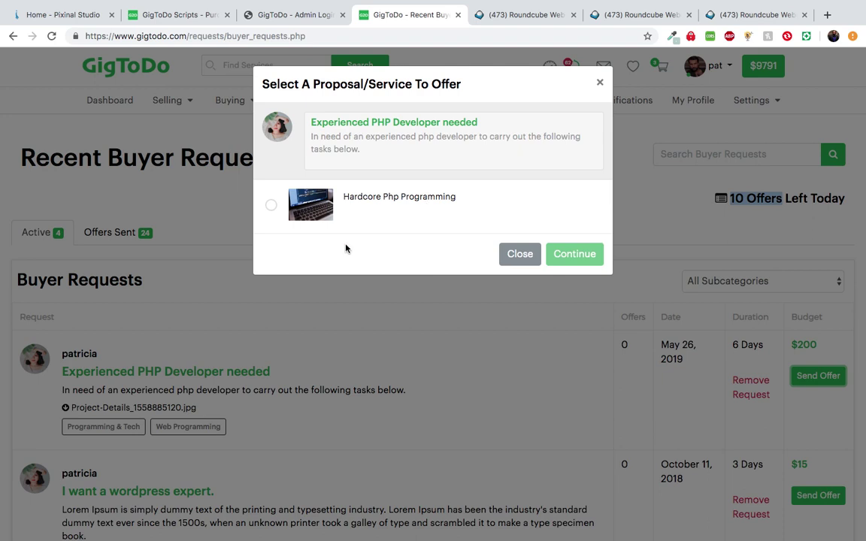
left_click(270, 207)
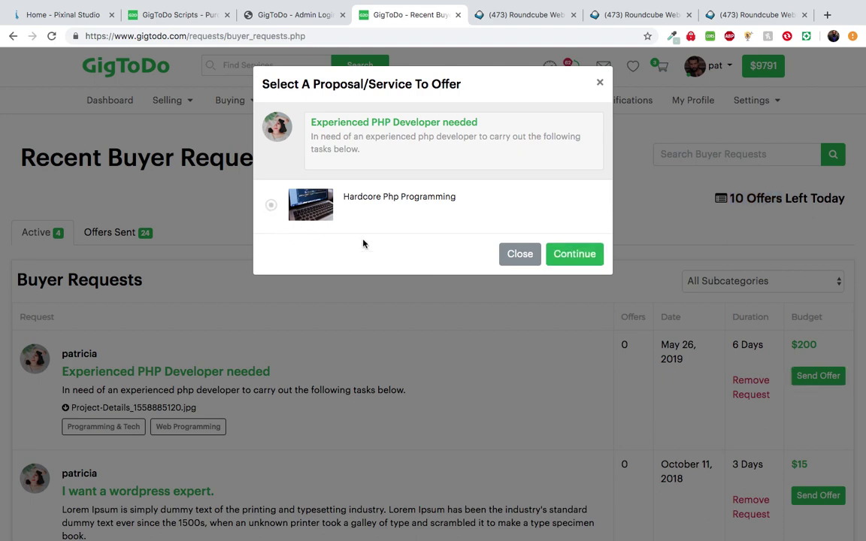
left_click(574, 256)
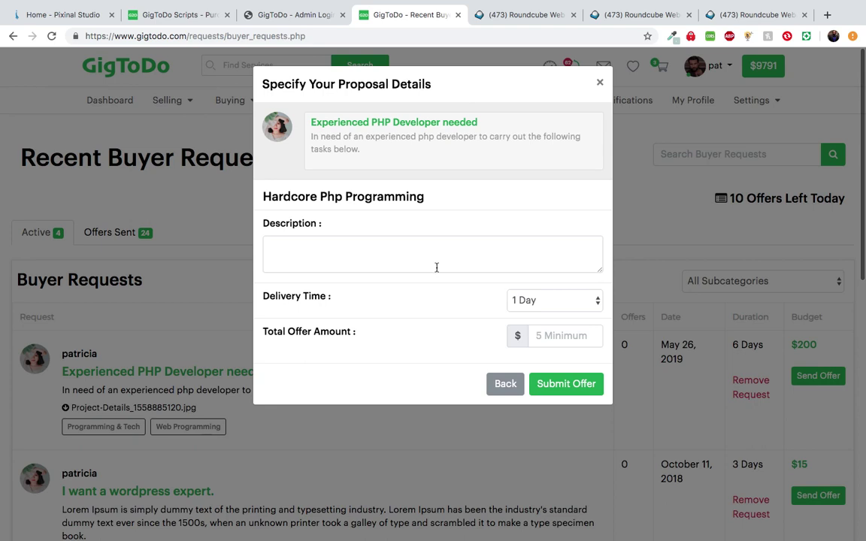
Submit a $200, 5 Days offer with the pitch 'I can handle this project... Please hire me.'
left_click(275, 251)
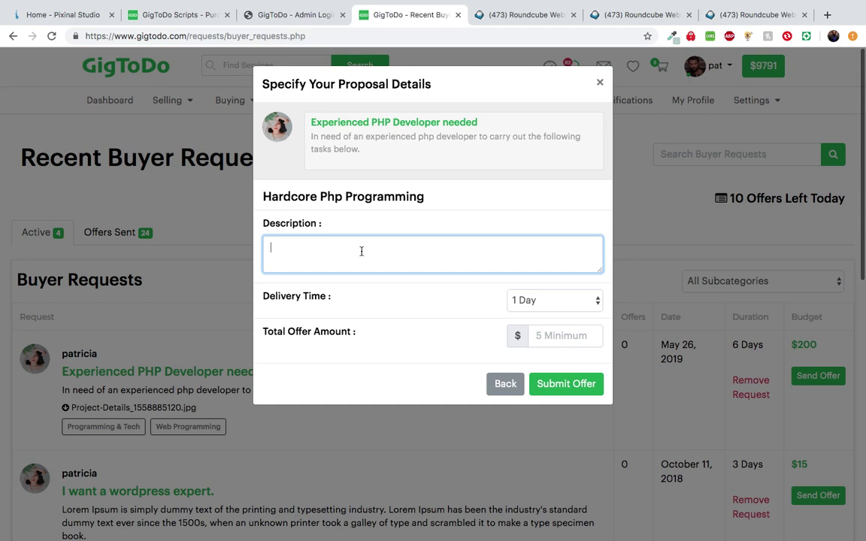
type("I can handle this project. I have built something ")
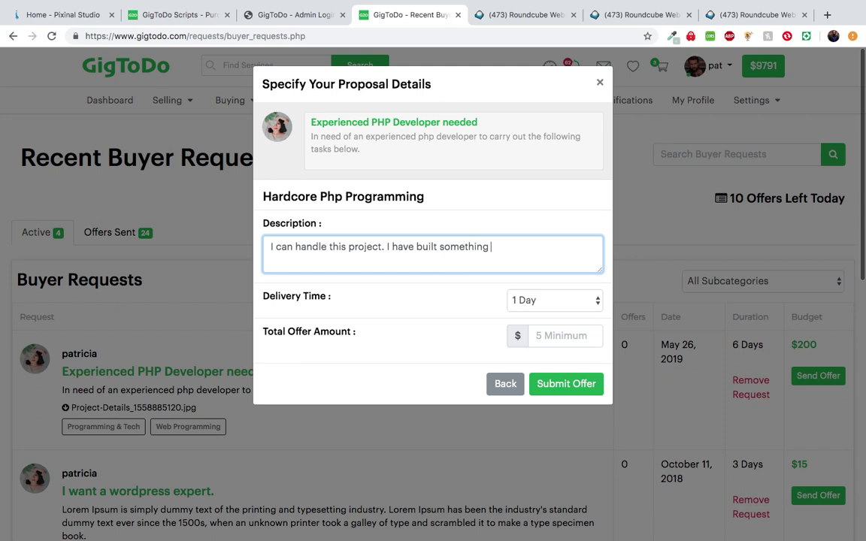
type("like this before. Pleas")
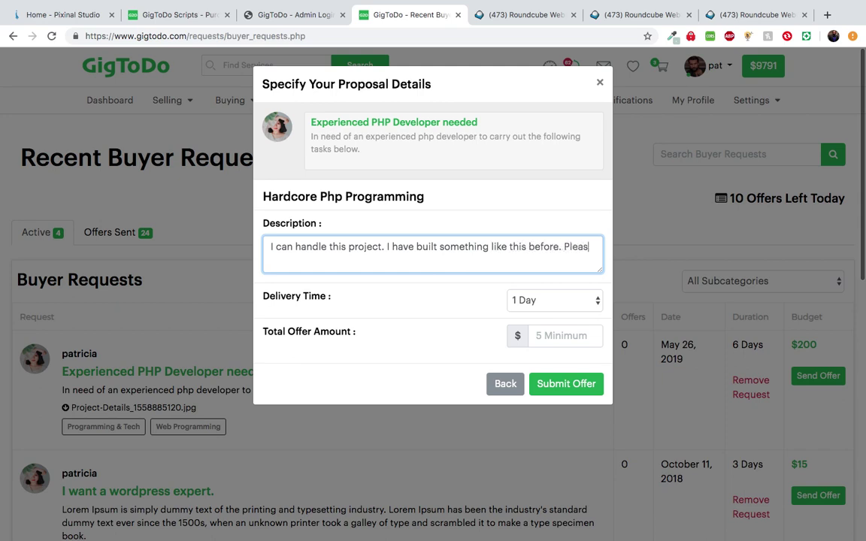
type("e hire me.")
left_click(564, 307)
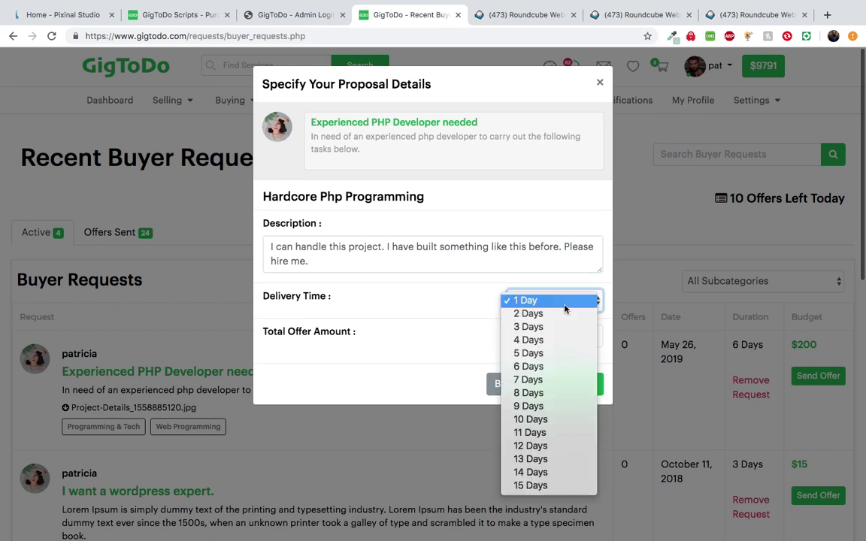
left_click(560, 356)
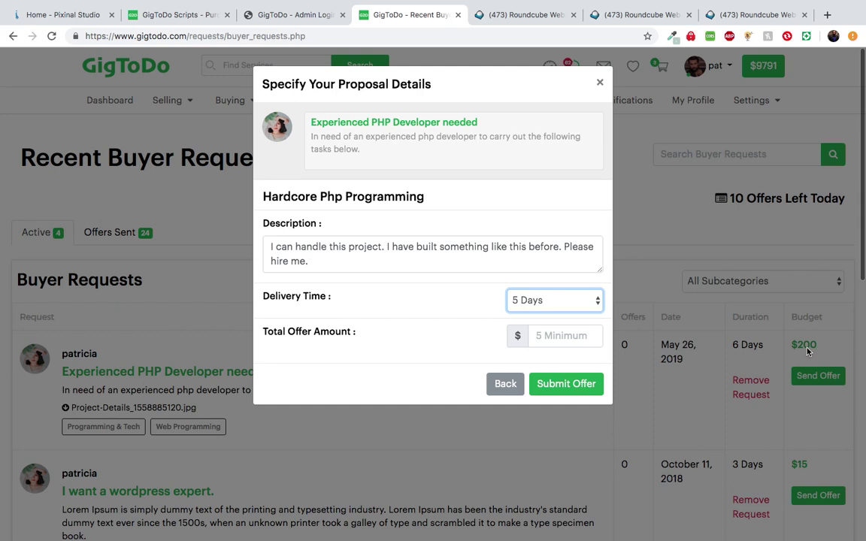
left_click(569, 339)
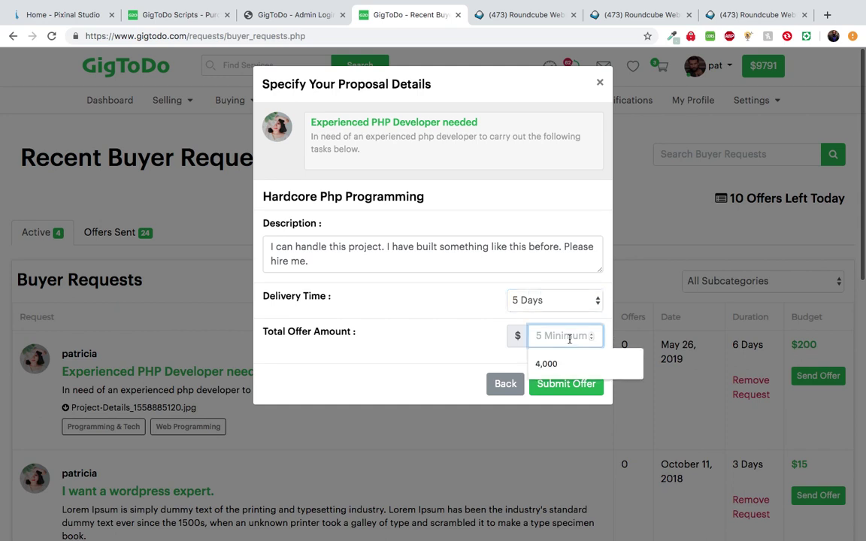
type("200")
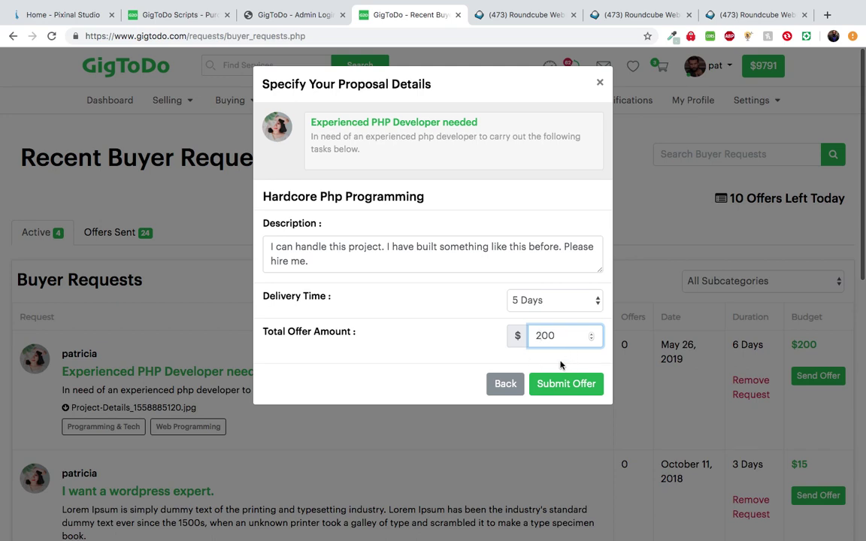
left_click(553, 386)
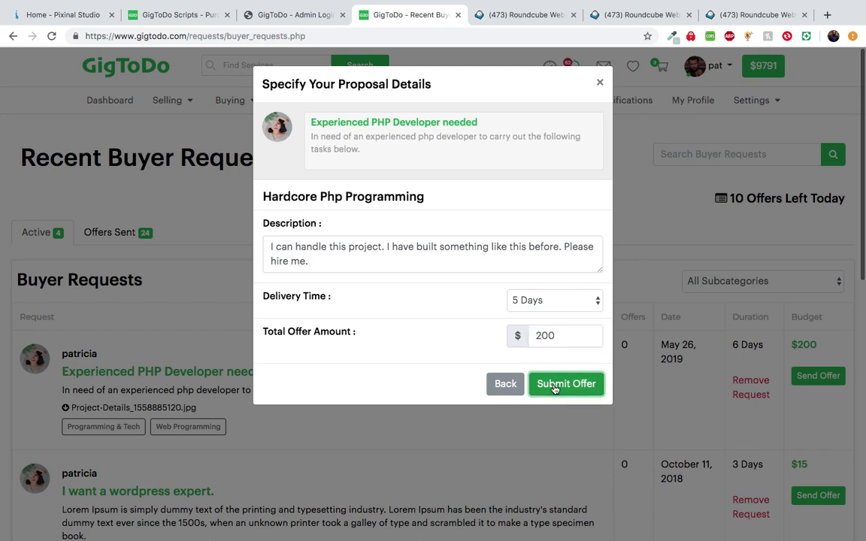
left_click(537, 103)
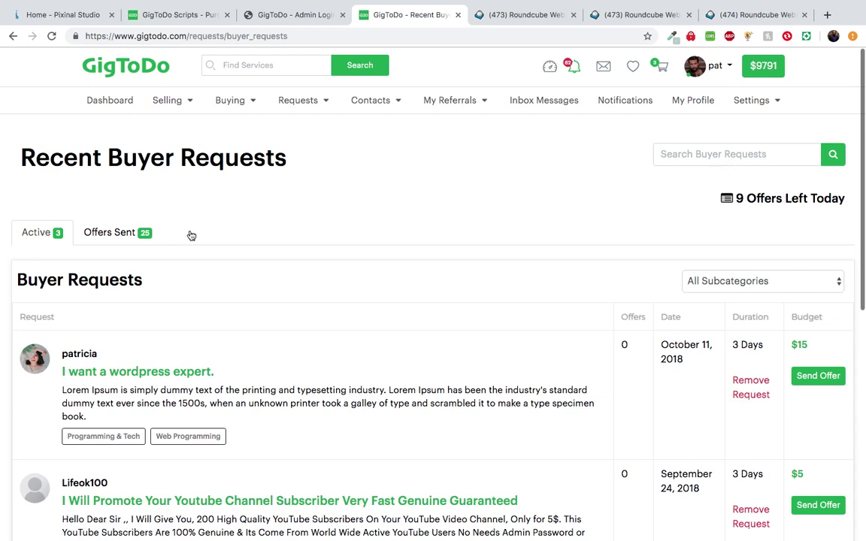
View the Offers Sent list, then return to the homepage
left_click(109, 236)
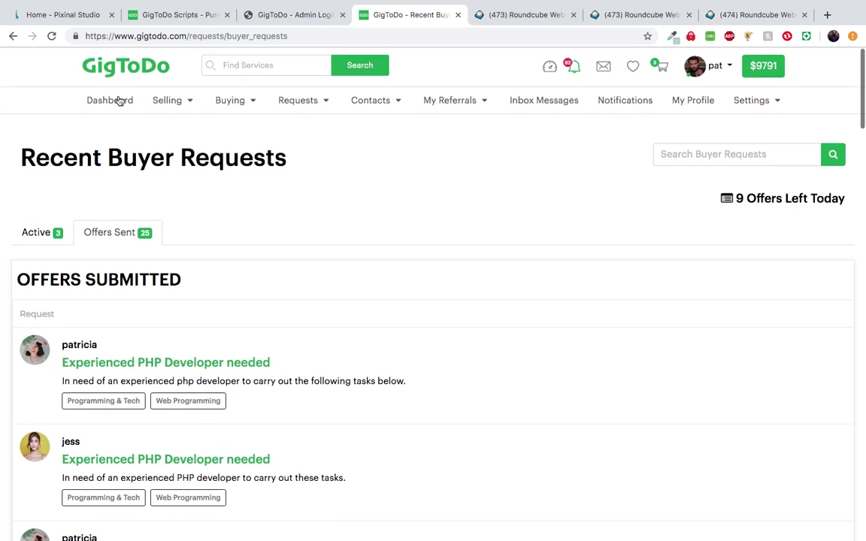
left_click(131, 75)
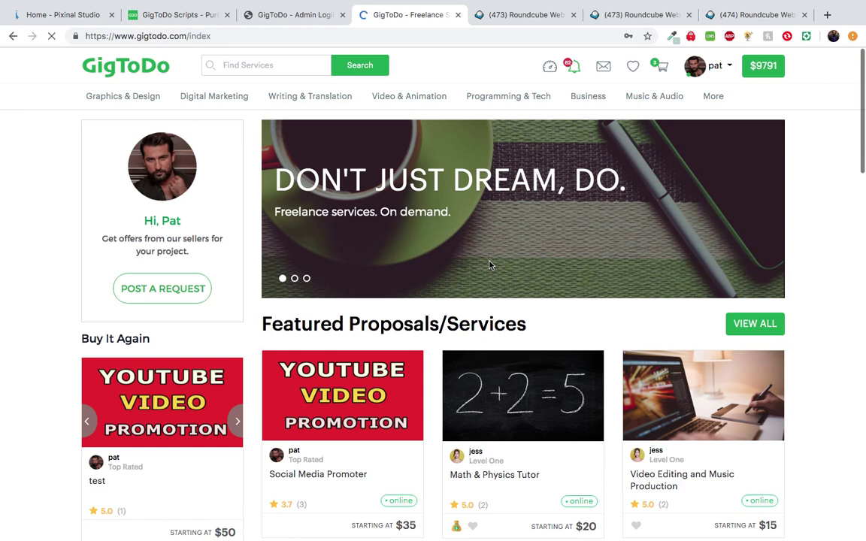
Scroll the homepage, advancing the Buy It Again and Recently Viewed service carousels
scroll(489, 265, "down", 3)
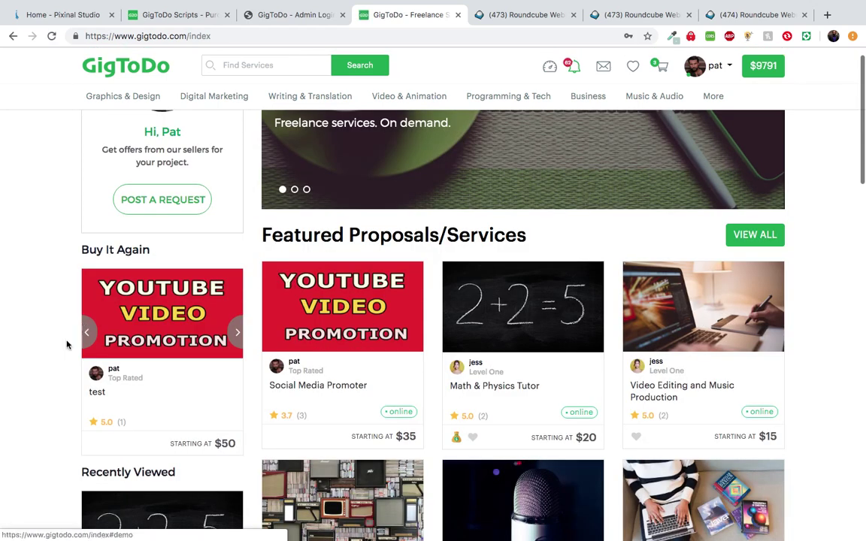
scroll(54, 380, "down", 1)
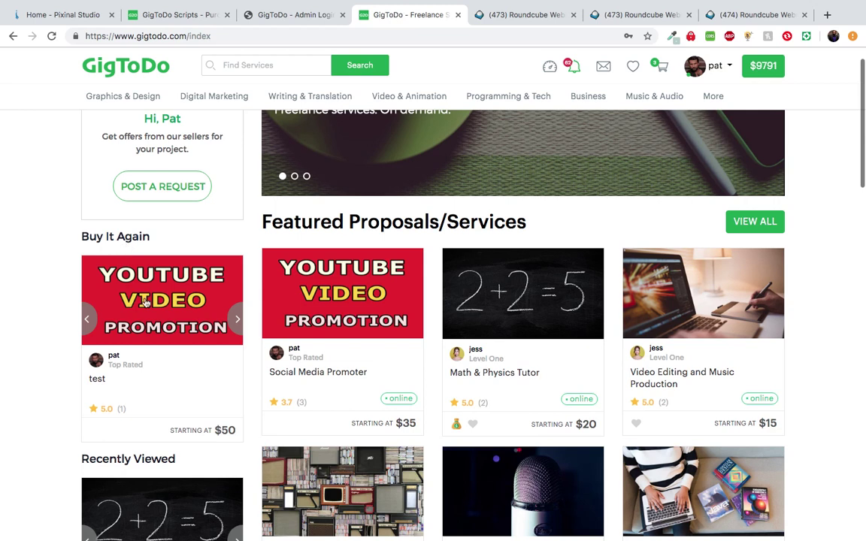
left_click(238, 321)
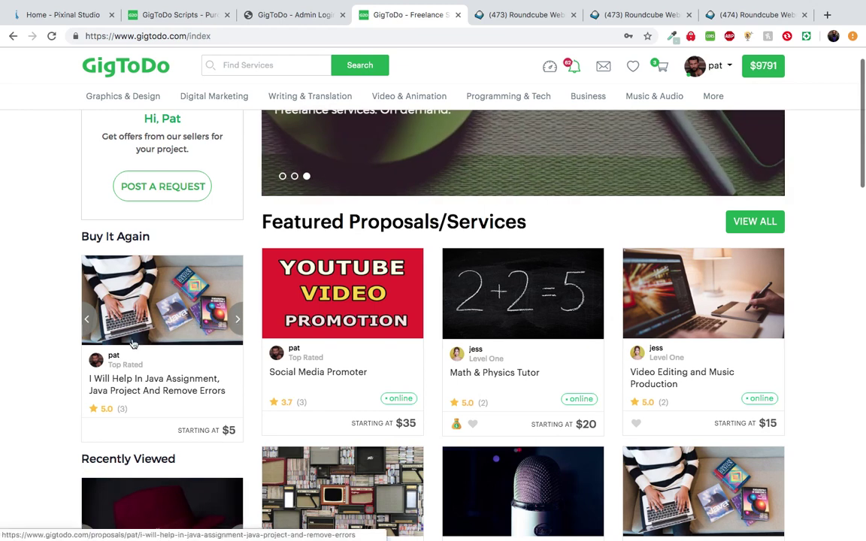
scroll(62, 385, "down", 2)
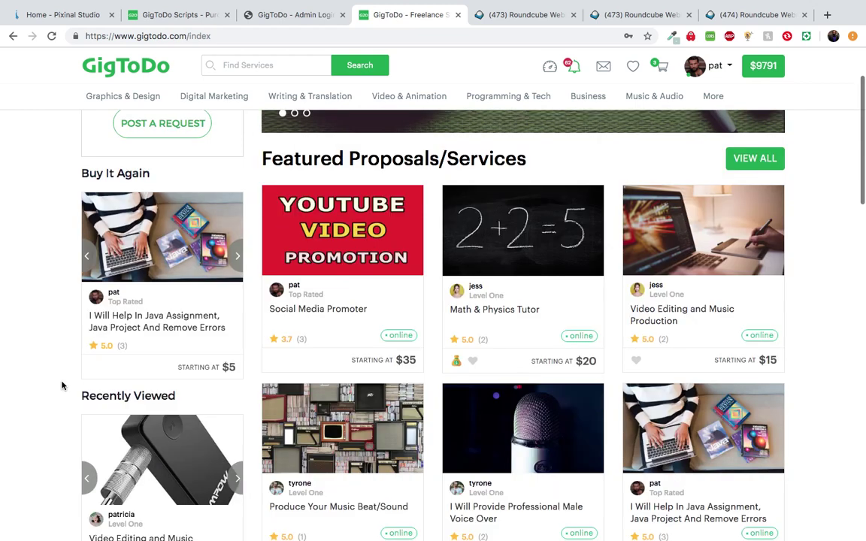
scroll(62, 385, "down", 2)
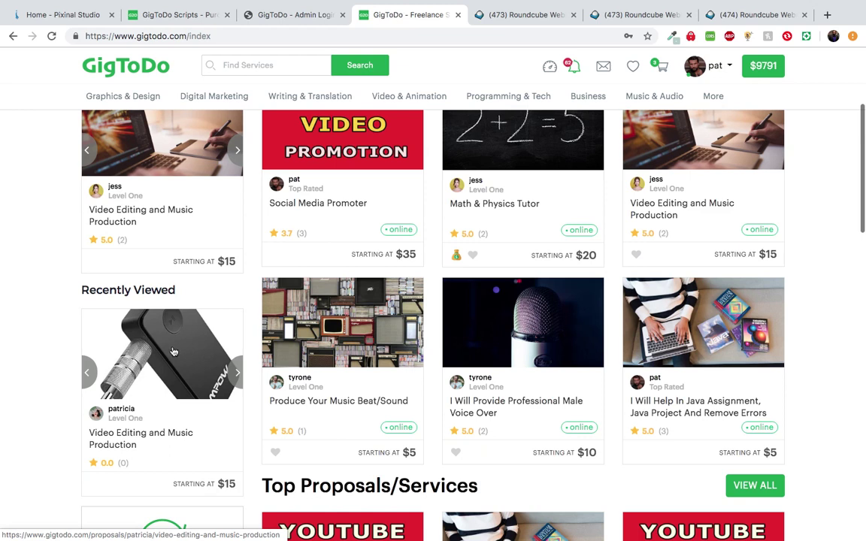
left_click(238, 373)
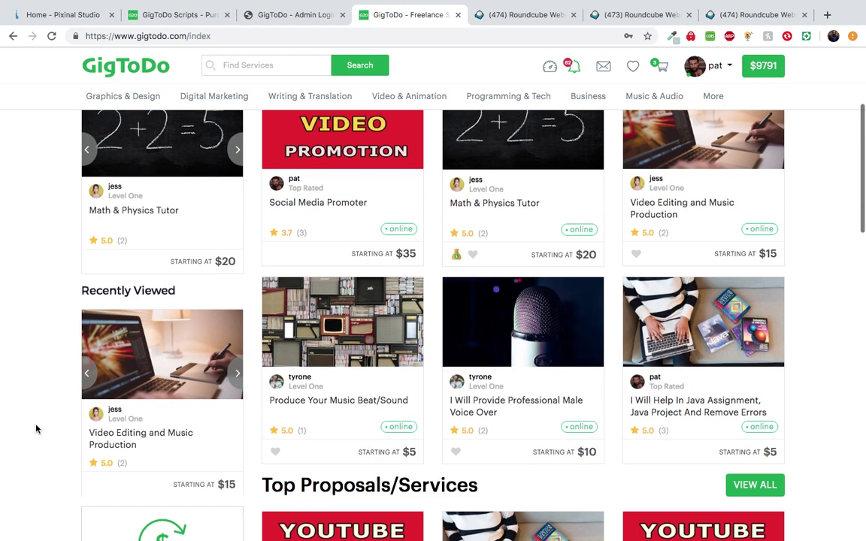
Scroll down to the Start Selling box and choose GET STARTED
scroll(35, 429, "down", 3)
scroll(35, 429, "down", 1)
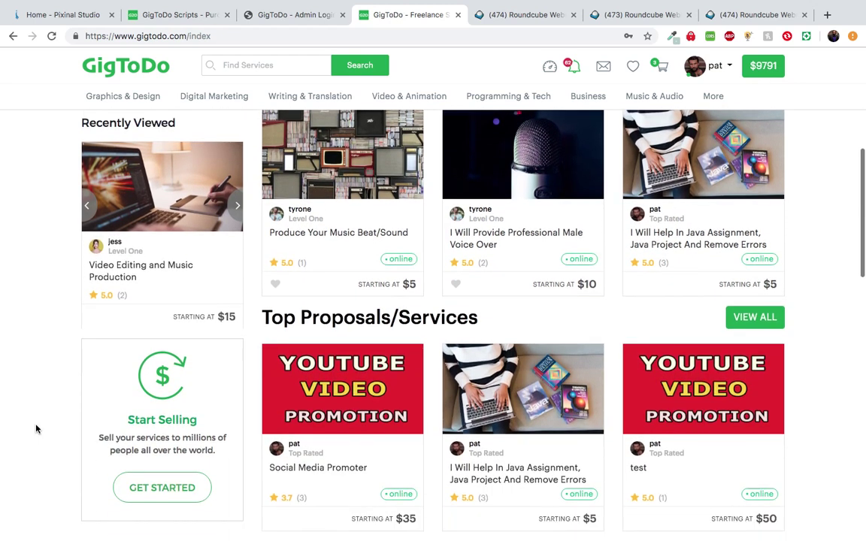
scroll(146, 387, "down", 1)
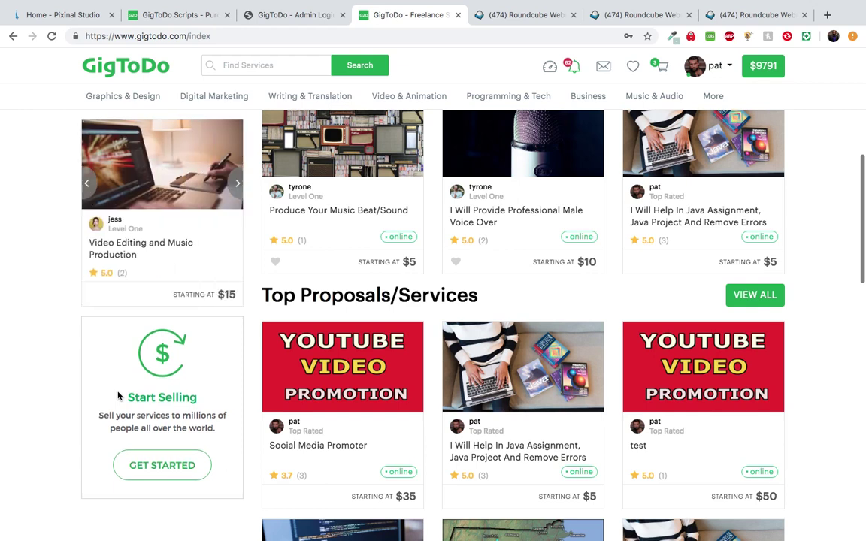
left_click(151, 467)
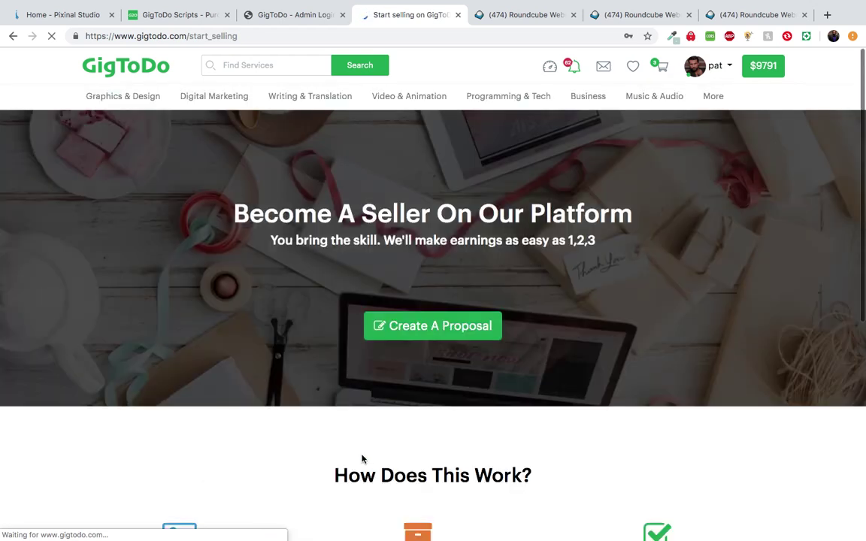
Scroll through the 'How Does This Work?' steps, then return home via the GigToDo logo
scroll(361, 455, "down", 3)
scroll(361, 455, "down", 2)
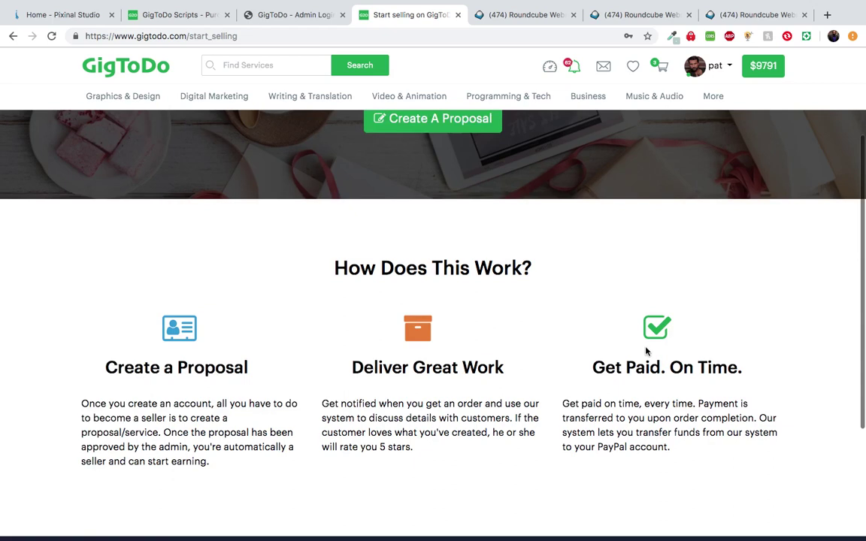
scroll(421, 372, "up", 3)
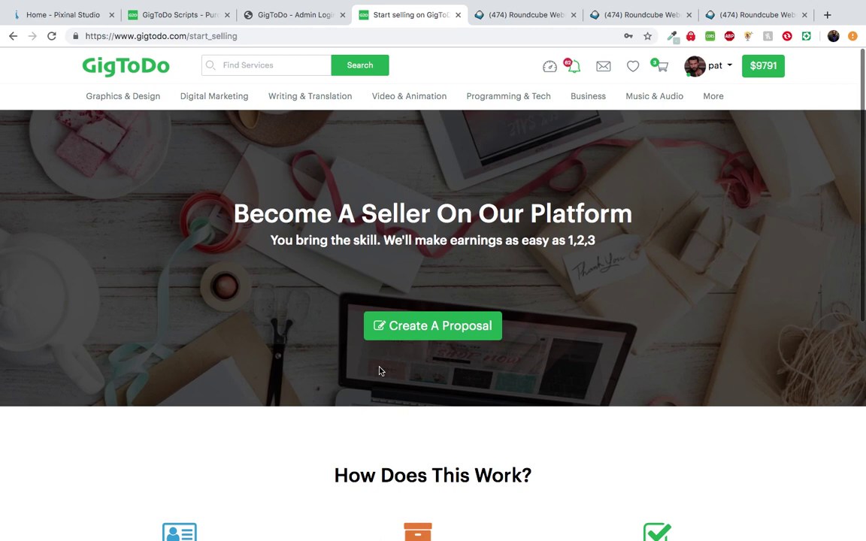
left_click(137, 67)
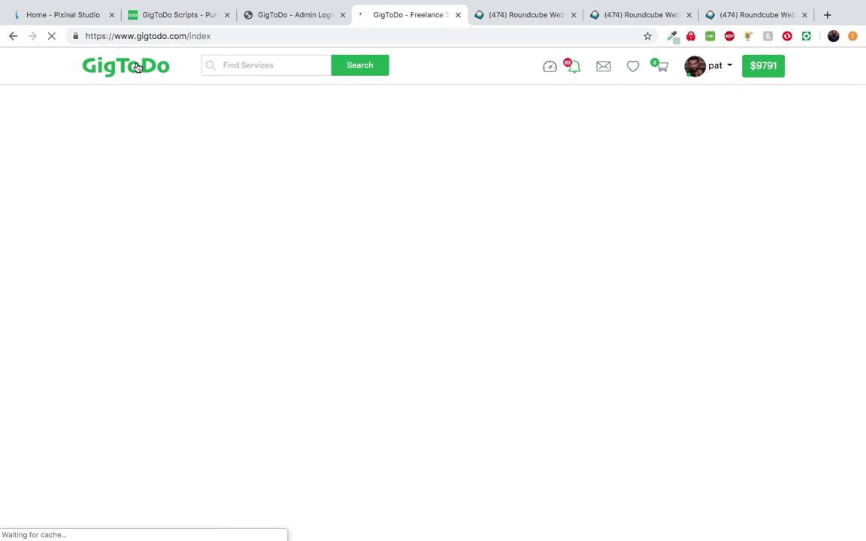
scroll(451, 270, "down", 4)
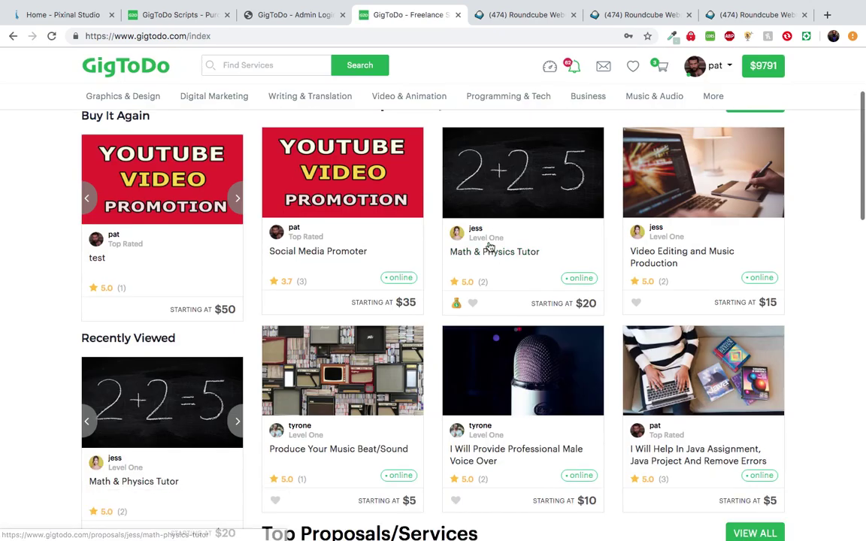
scroll(487, 252, "up", 1)
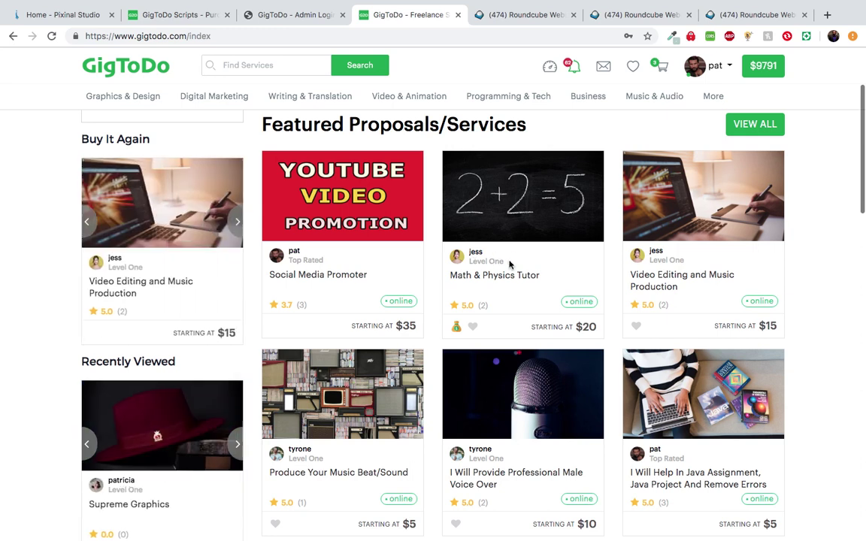
scroll(503, 262, "down", 1)
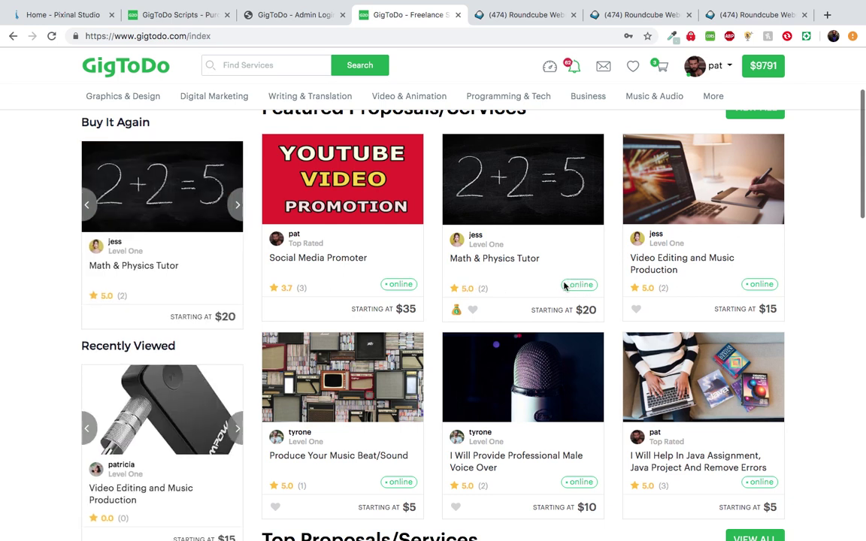
scroll(560, 289, "down", 2)
scroll(557, 292, "down", 8)
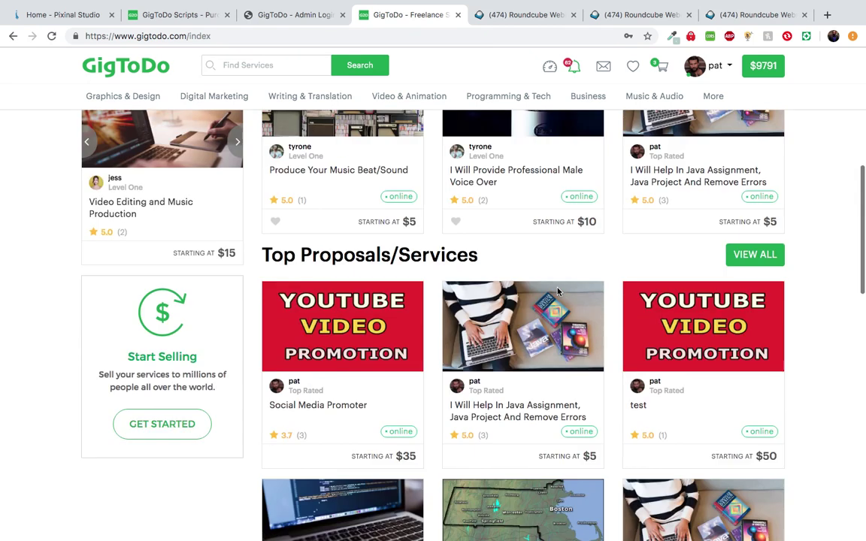
scroll(557, 292, "down", 4)
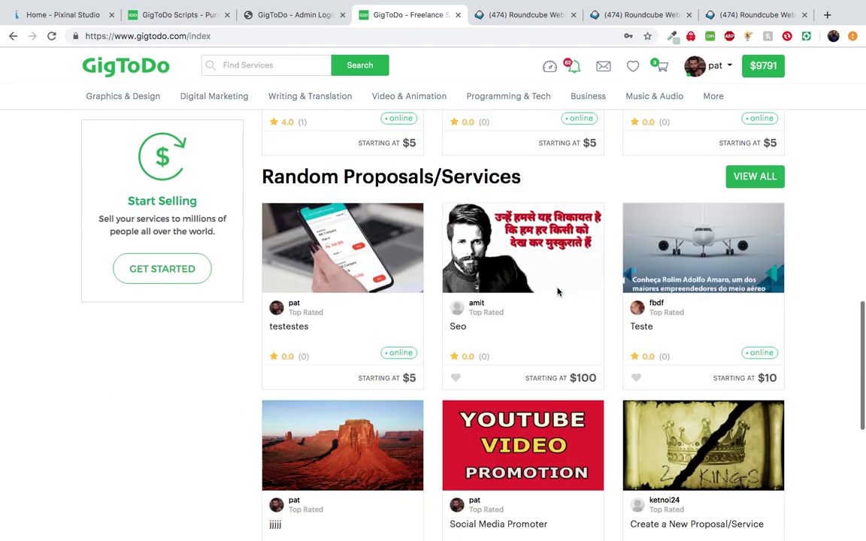
scroll(557, 292, "down", 2)
scroll(557, 292, "up", 6)
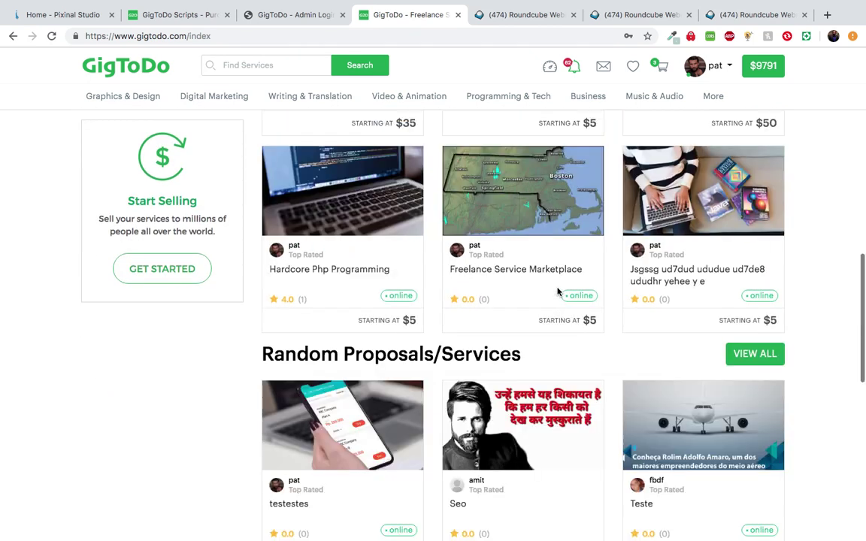
scroll(557, 292, "down", 1)
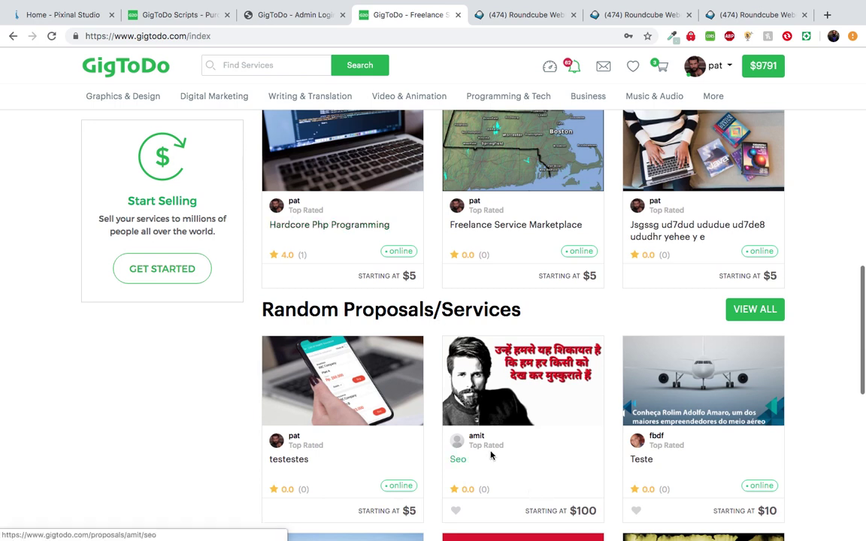
scroll(477, 443, "up", 1)
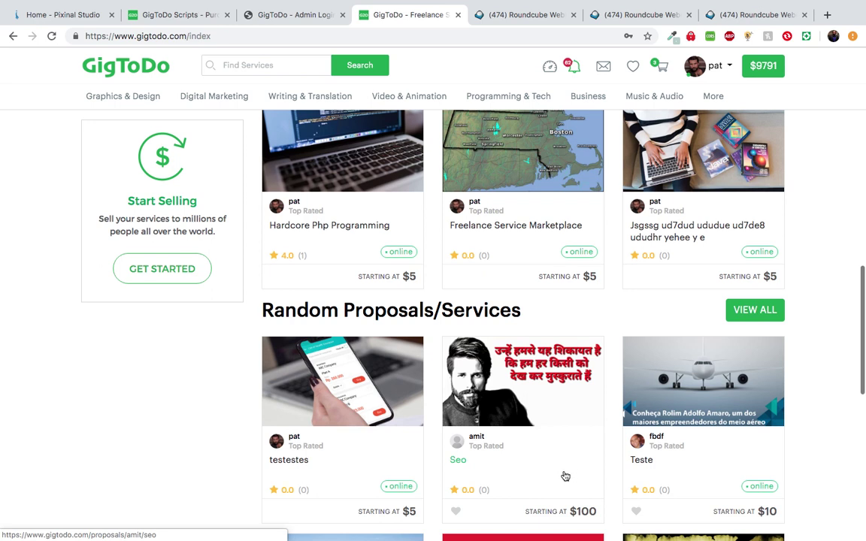
scroll(570, 470, "up", 1)
scroll(571, 470, "up", 10)
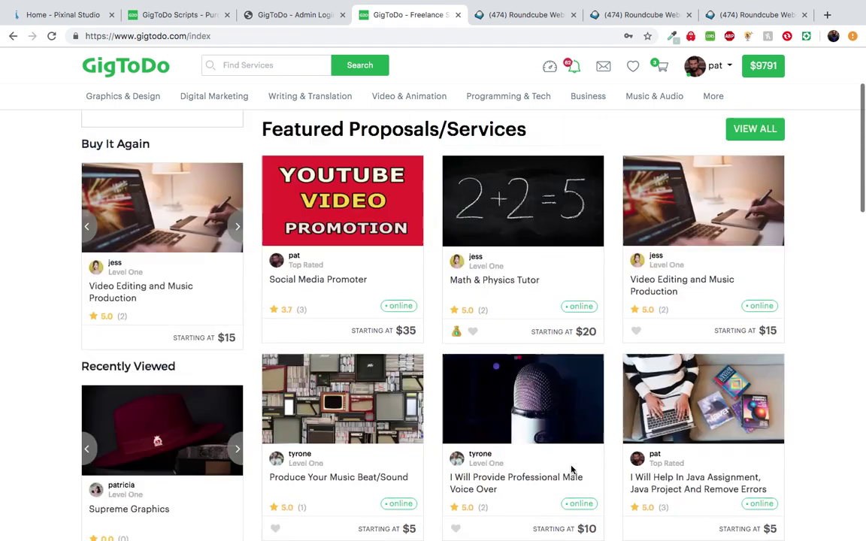
scroll(571, 469, "down", 2)
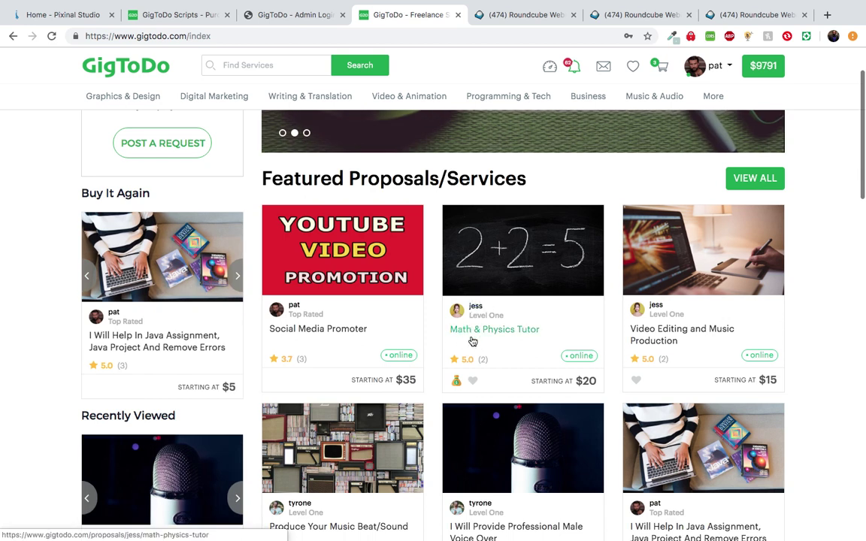
left_click(456, 383)
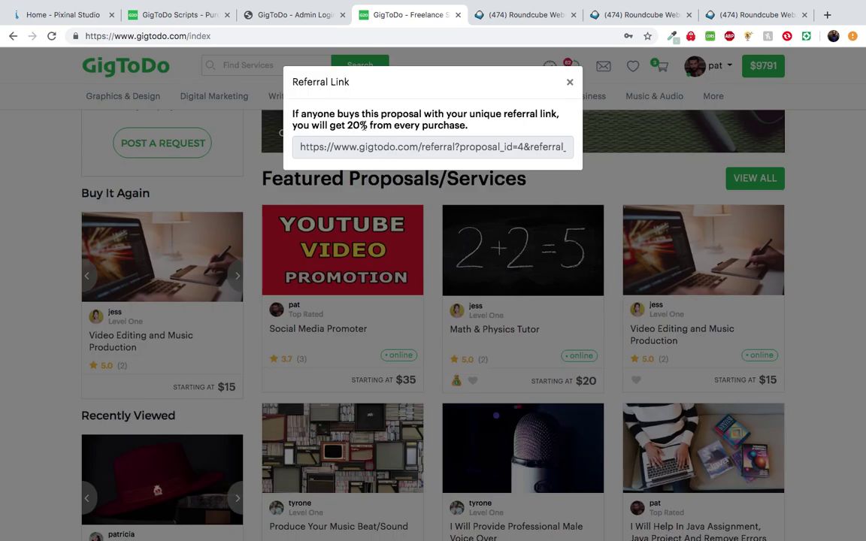
left_click(348, 149)
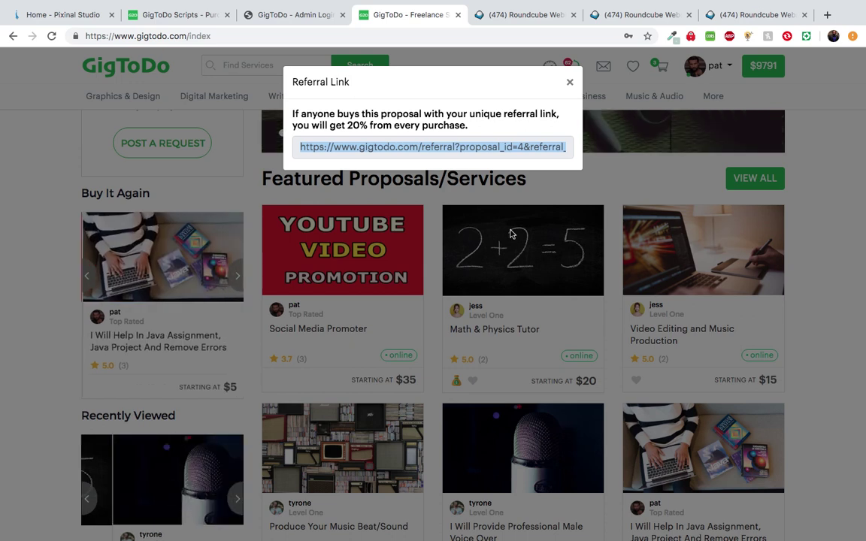
left_click(571, 82)
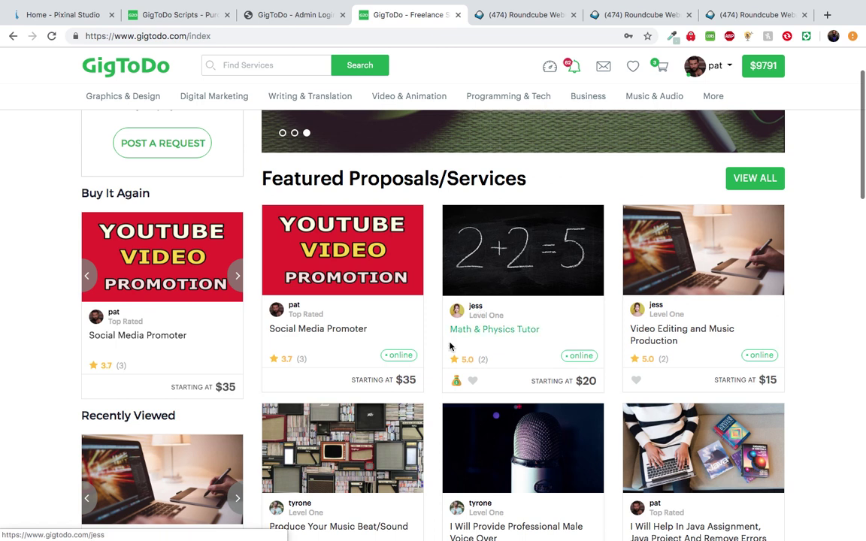
left_click(457, 382)
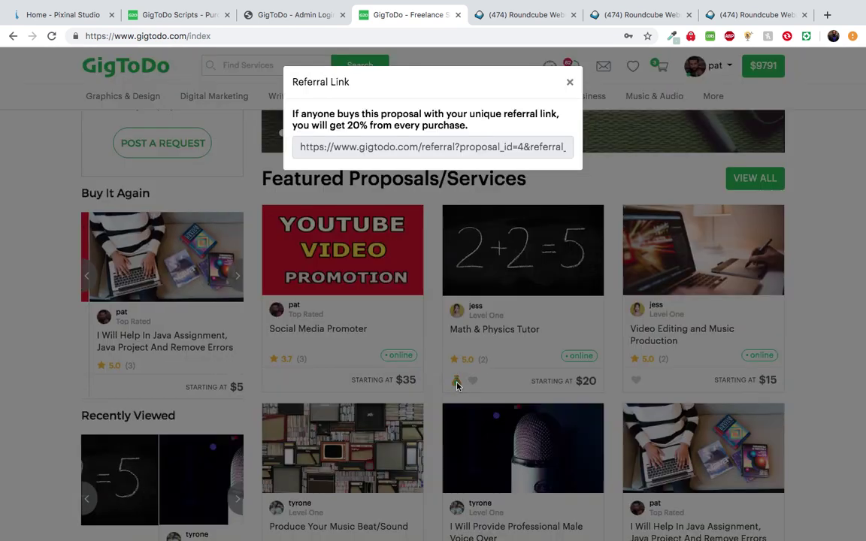
left_click(402, 148)
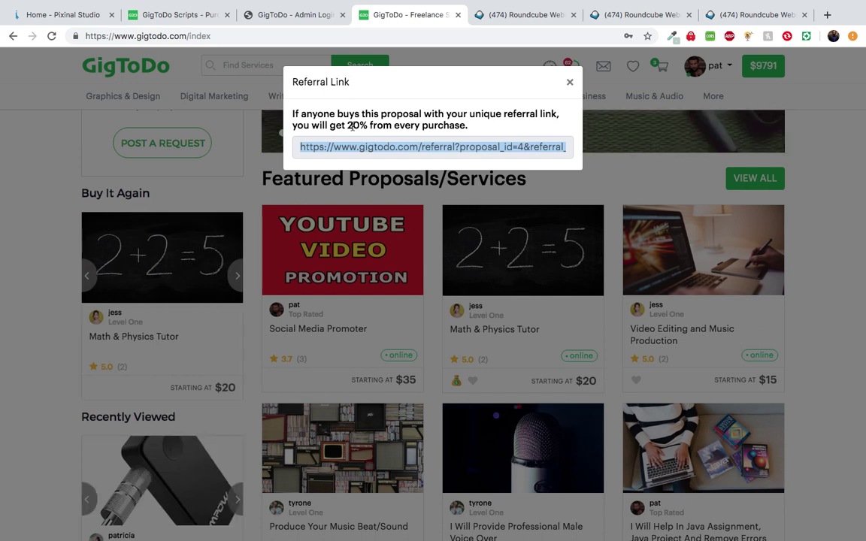
left_click_drag(348, 126, 368, 126)
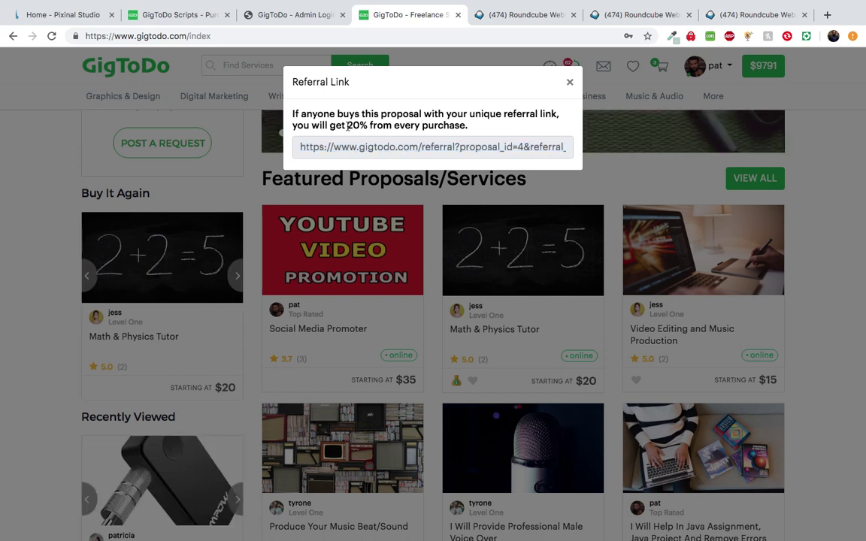
left_click(569, 82)
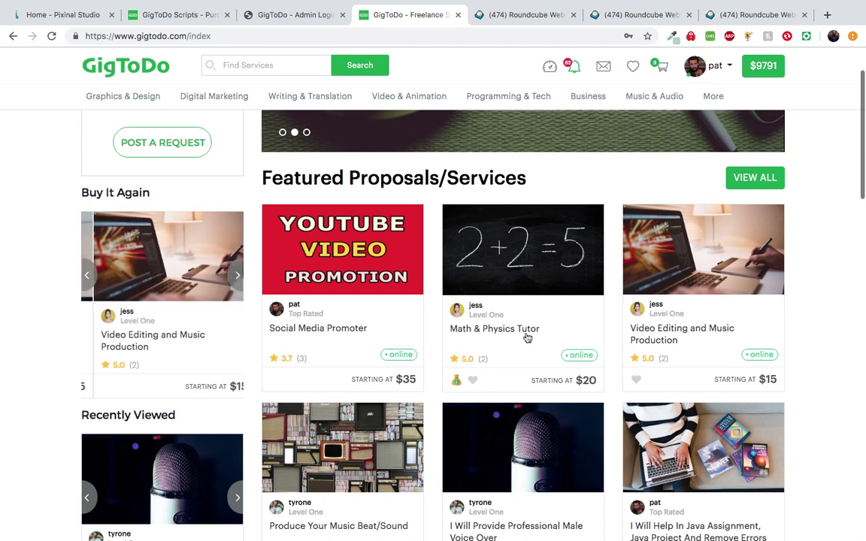
Open the Math & Physics Tutor proposal, look it over, and start Report This Proposal
left_click(489, 327)
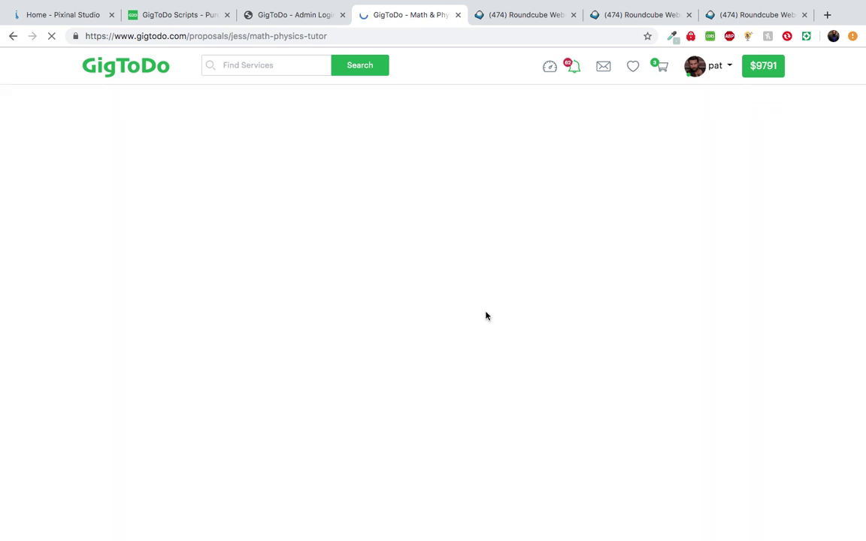
scroll(385, 196, "down", 2)
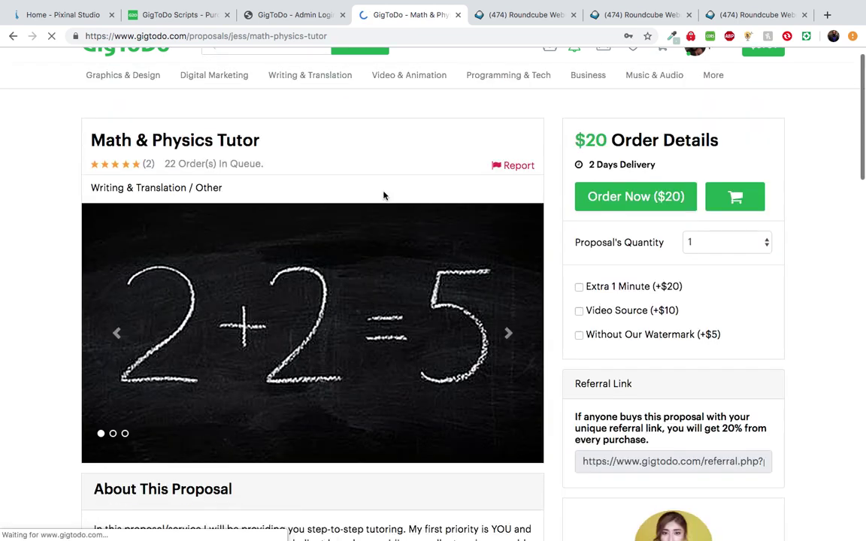
scroll(384, 164, "up", 2)
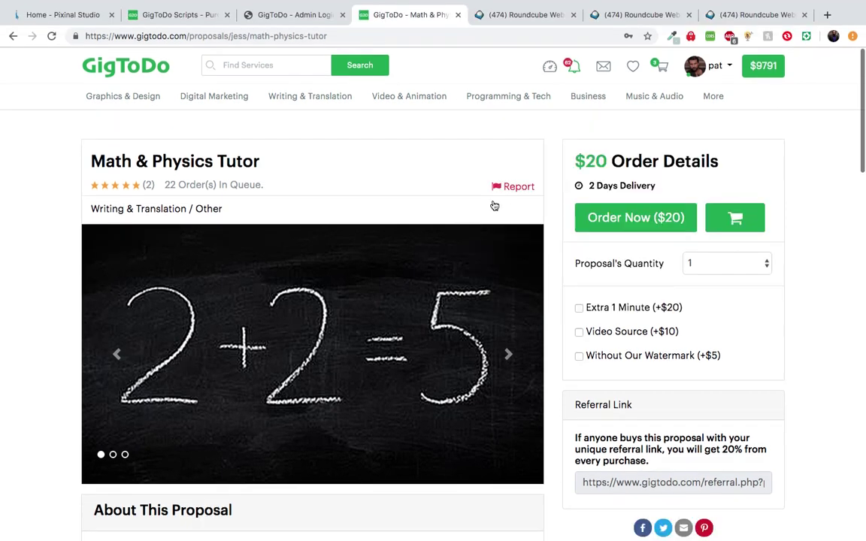
left_click(520, 188)
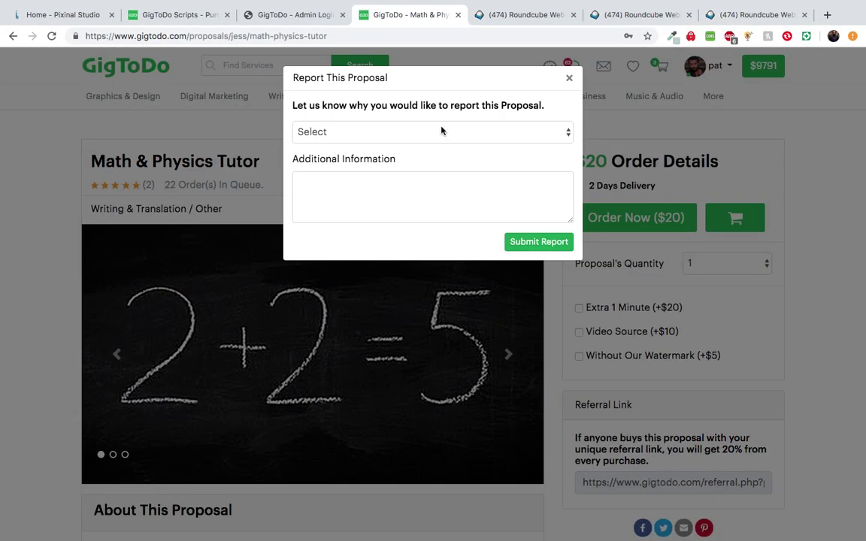
left_click(441, 132)
left_click(410, 218)
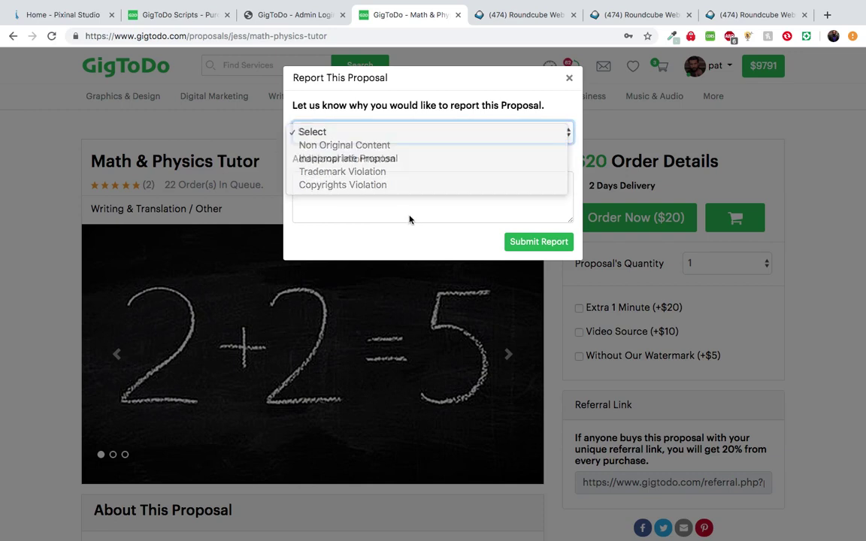
left_click(453, 198)
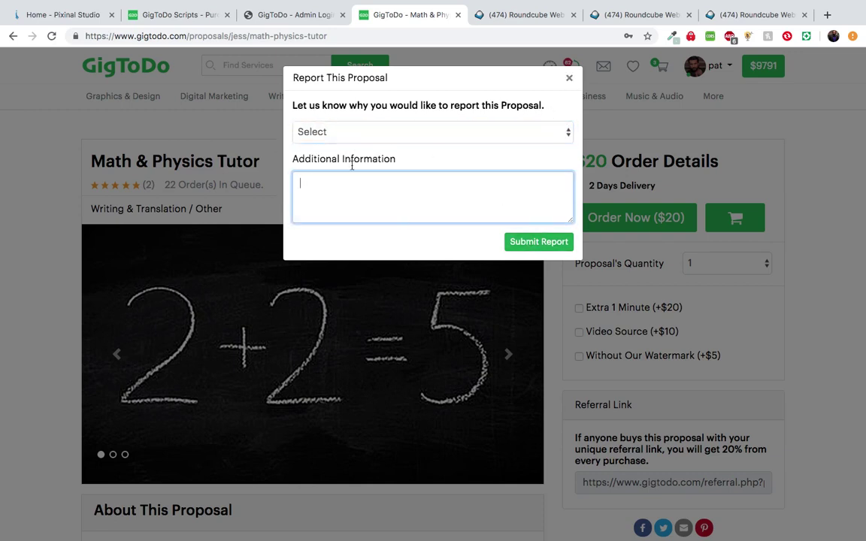
left_click(569, 79)
scroll(387, 234, "down", 3)
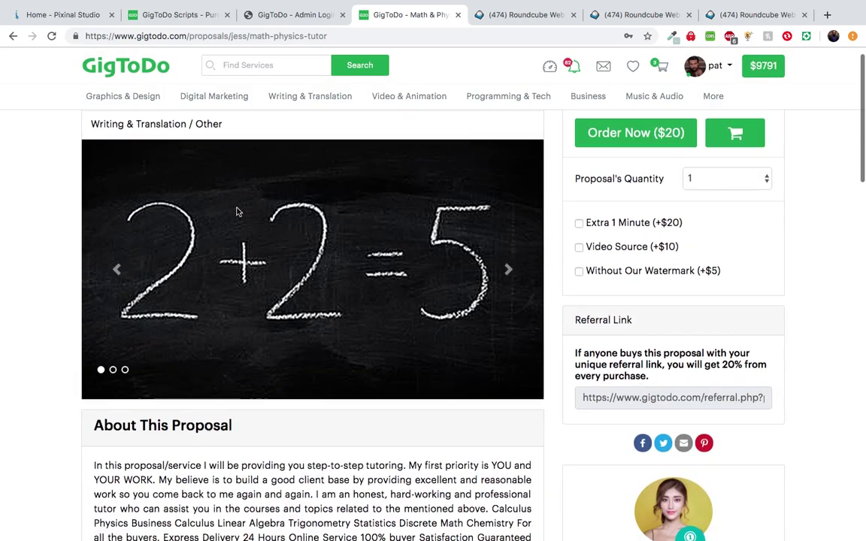
scroll(236, 212, "up", 3)
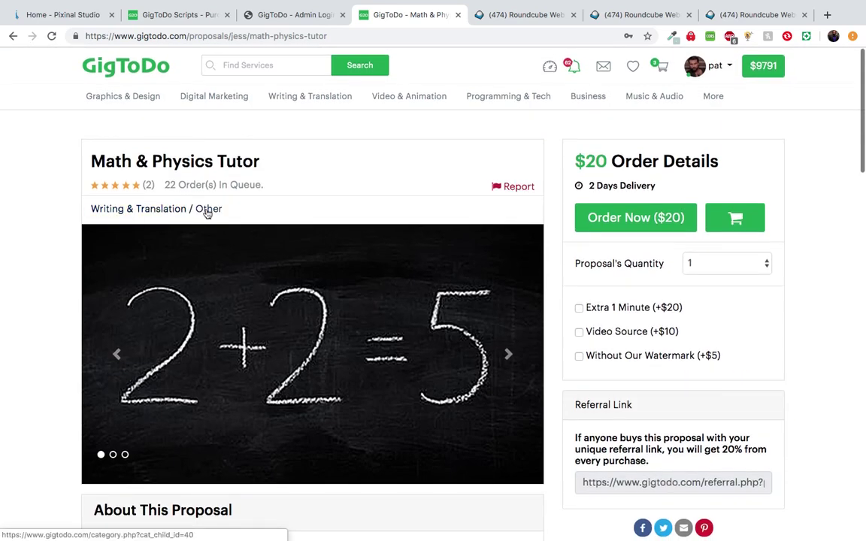
scroll(278, 233, "down", 5)
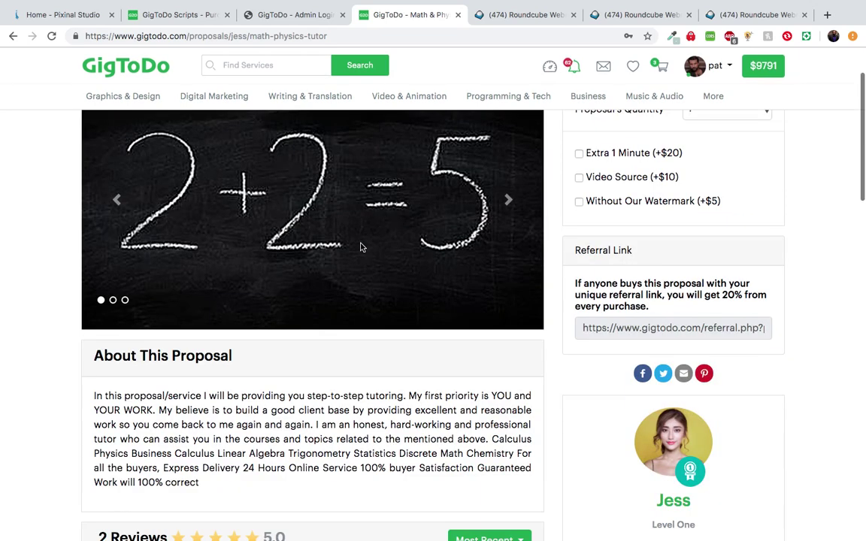
scroll(360, 248, "up", 1)
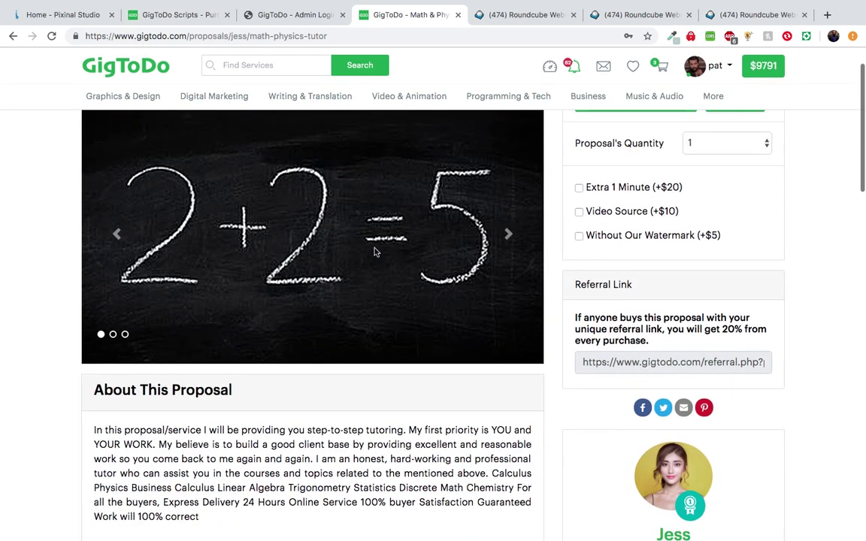
scroll(309, 309, "down", 4)
scroll(308, 309, "down", 2)
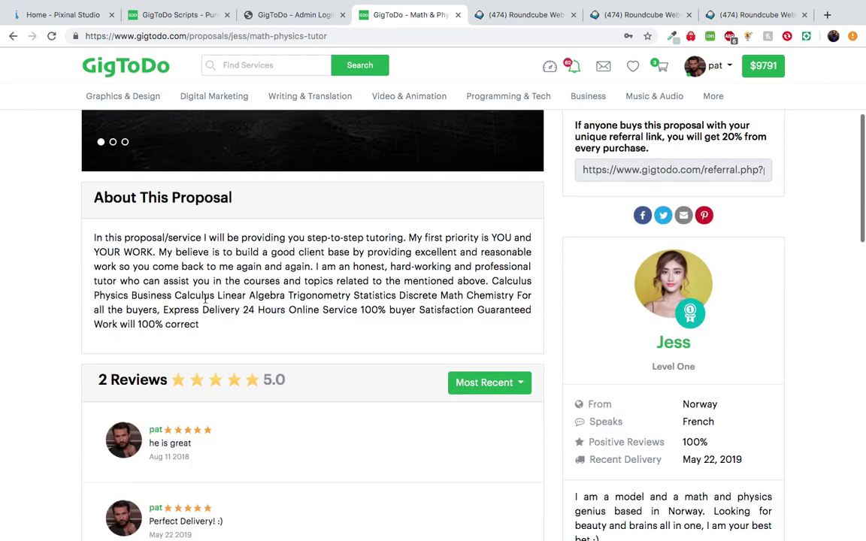
scroll(206, 297, "down", 3)
scroll(192, 323, "down", 1)
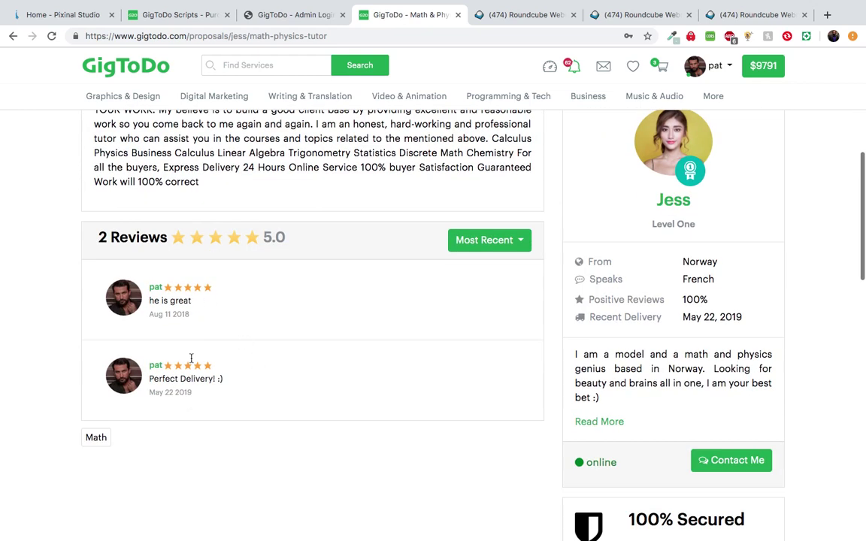
left_click(496, 241)
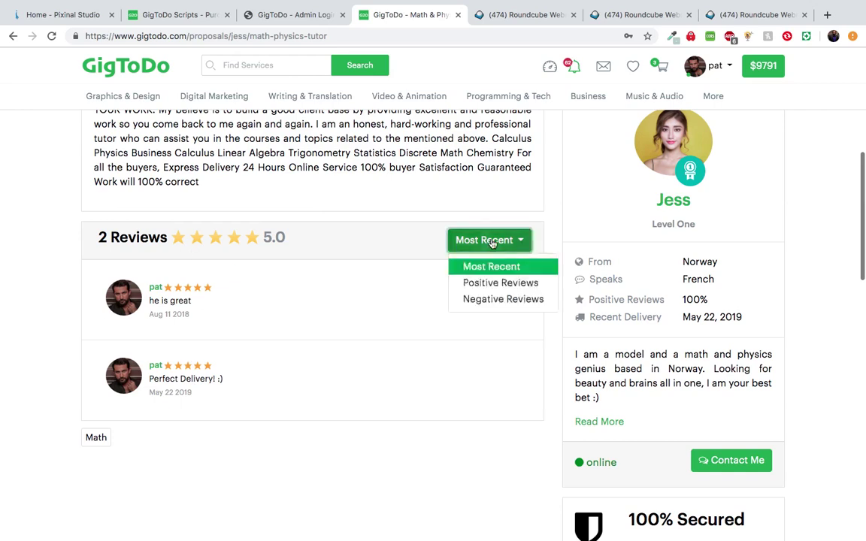
left_click(411, 353)
scroll(412, 353, "up", 10)
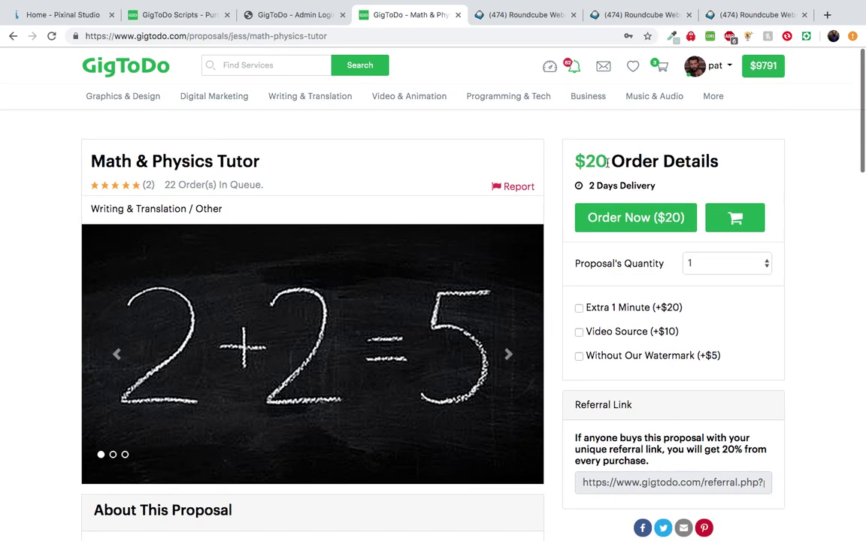
scroll(631, 168, "down", 2)
scroll(631, 170, "up", 2)
left_click_drag(590, 185, 648, 187)
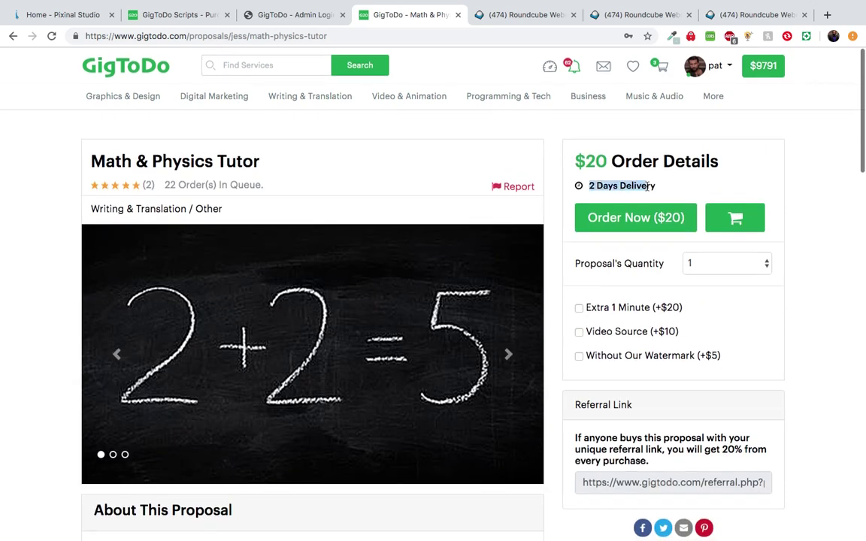
scroll(649, 187, "down", 3)
scroll(648, 169, "up", 3)
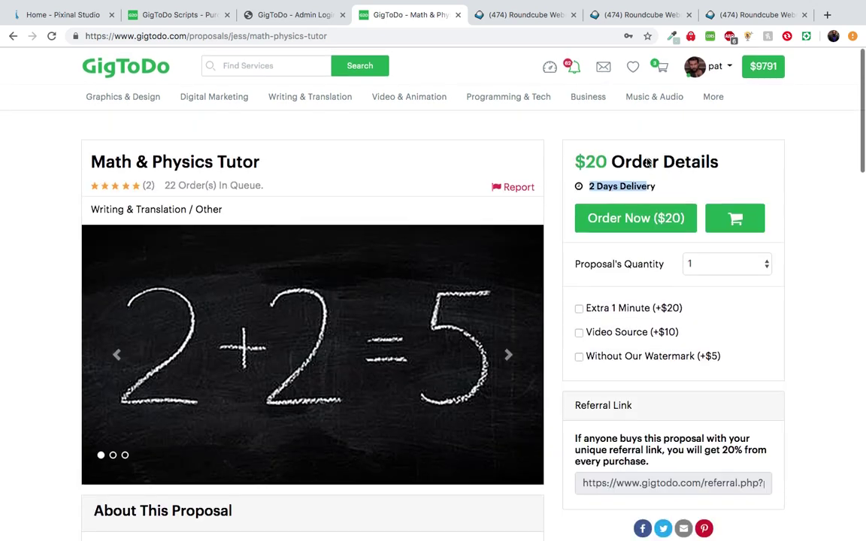
scroll(643, 167, "down", 3)
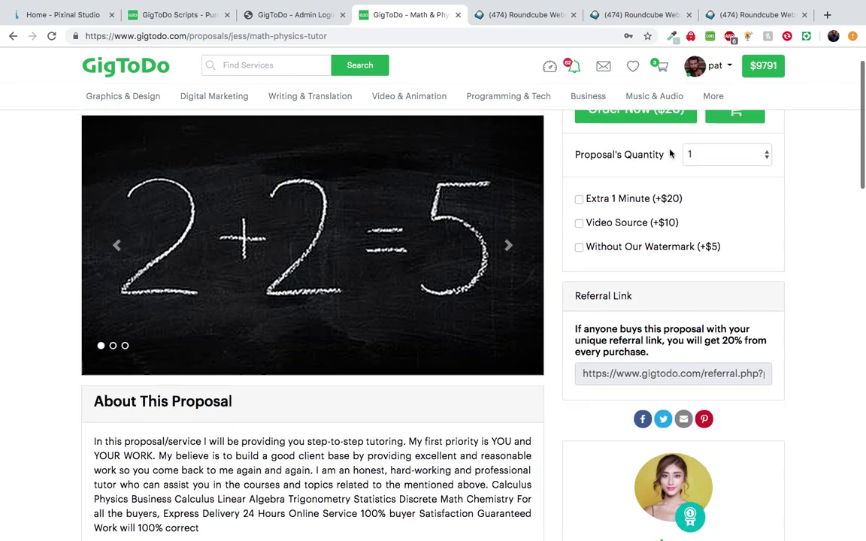
Open and close the Proposal's Quantity dropdown, leaving the quantity at 1
left_click(715, 158)
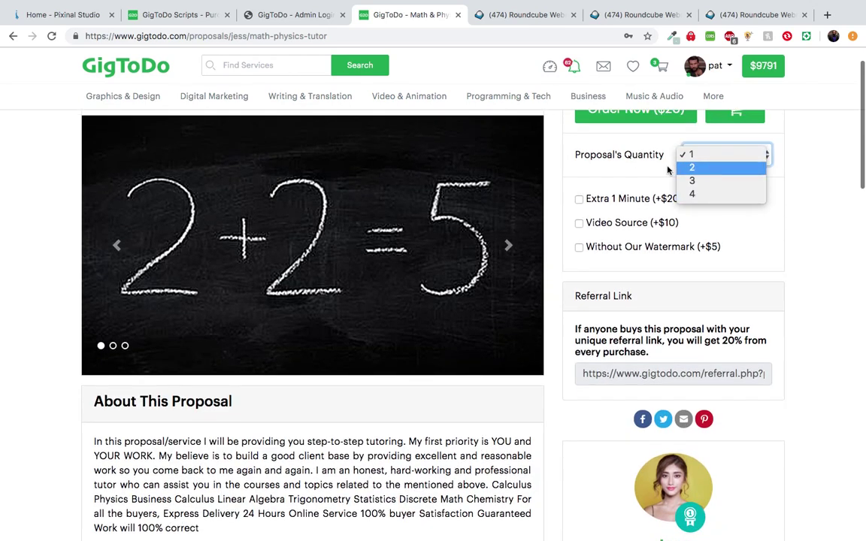
left_click(639, 182)
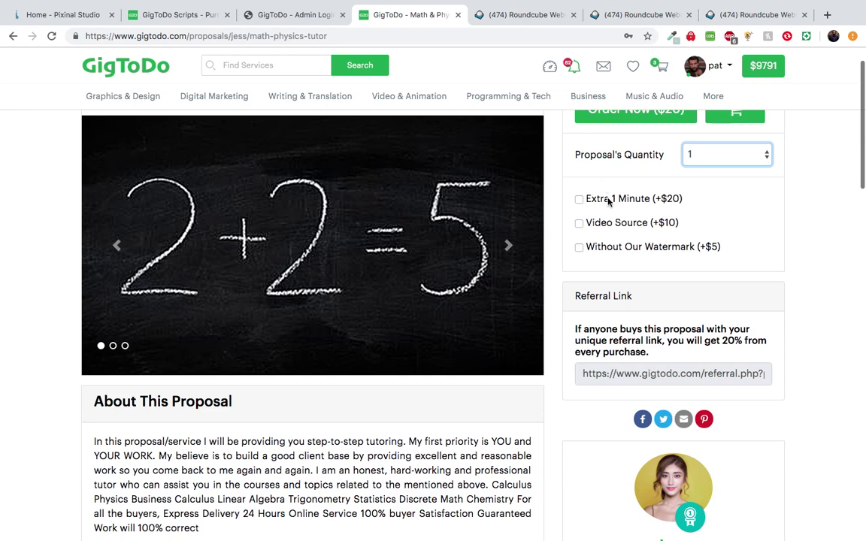
scroll(597, 188, "down", 2)
scroll(594, 253, "down", 1)
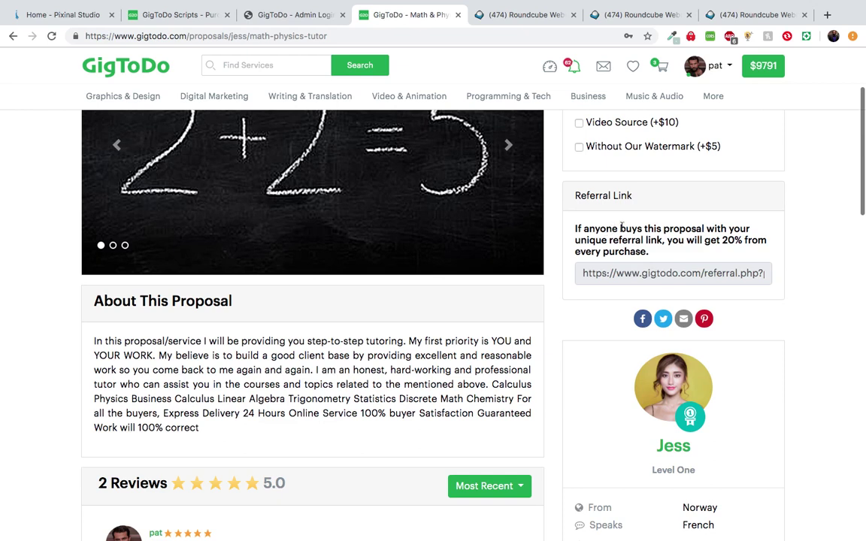
scroll(606, 246, "up", 4)
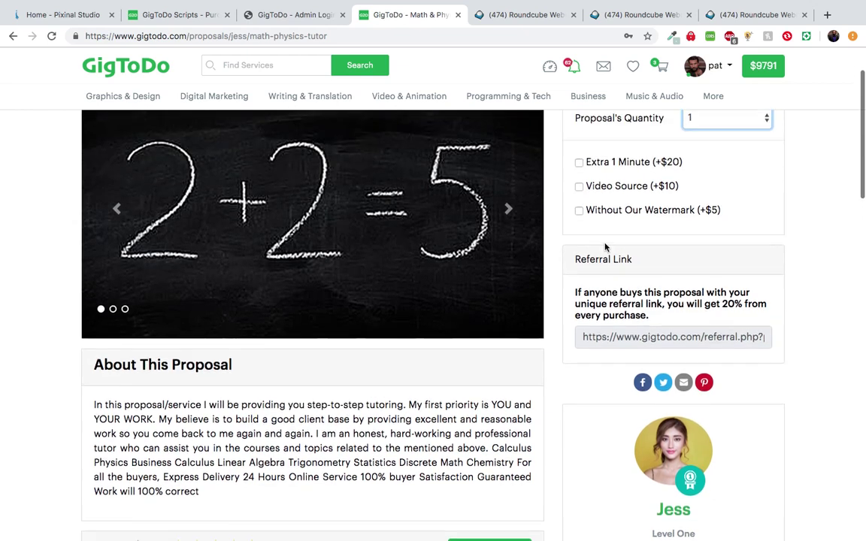
scroll(605, 245, "up", 2)
scroll(605, 242, "down", 4)
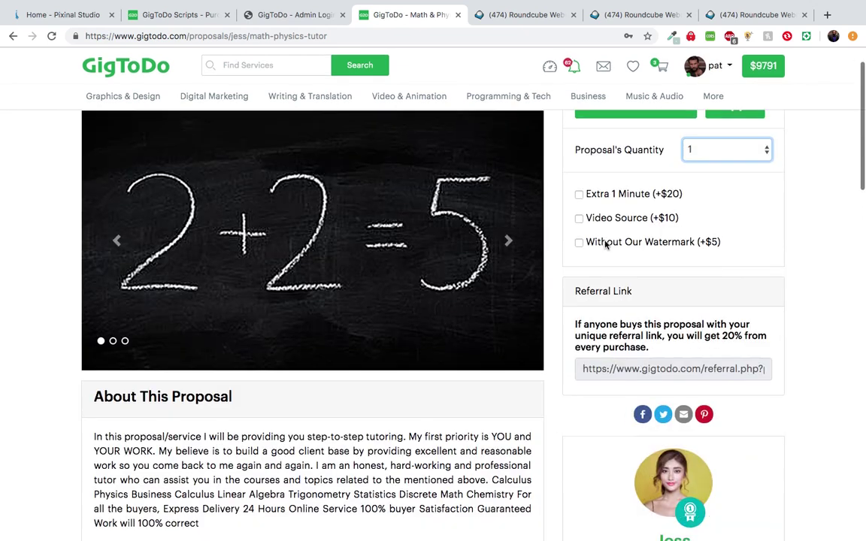
scroll(606, 242, "up", 3)
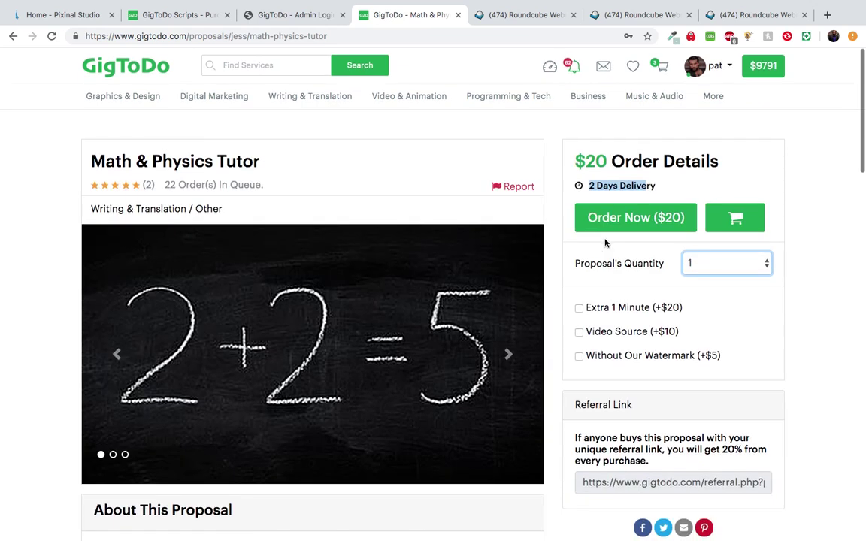
left_click(760, 330)
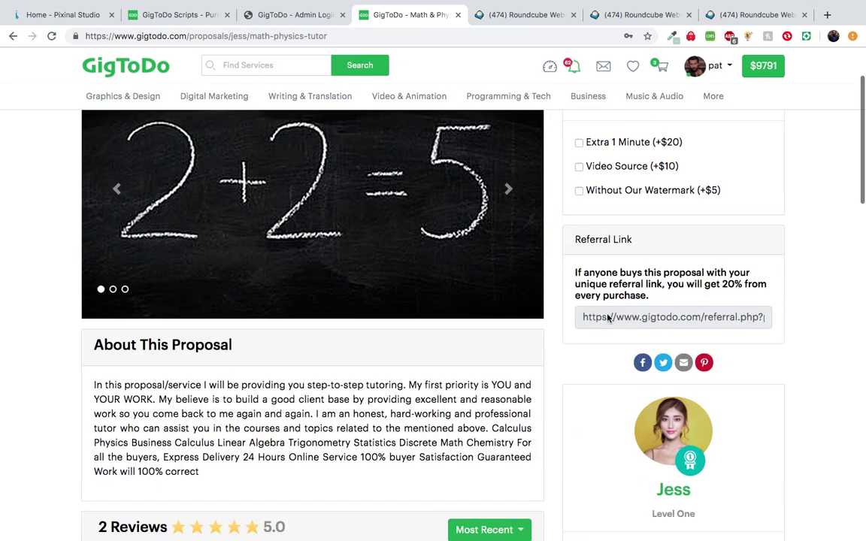
Toggle the Extra 1 Minute and Video Source extras on and off repeatedly
scroll(618, 250, "up", 3)
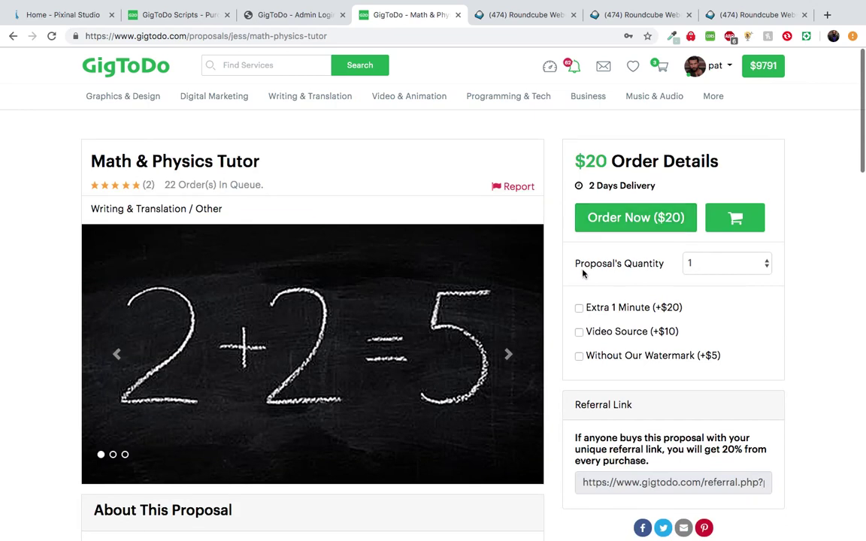
left_click(579, 308)
left_click(579, 333)
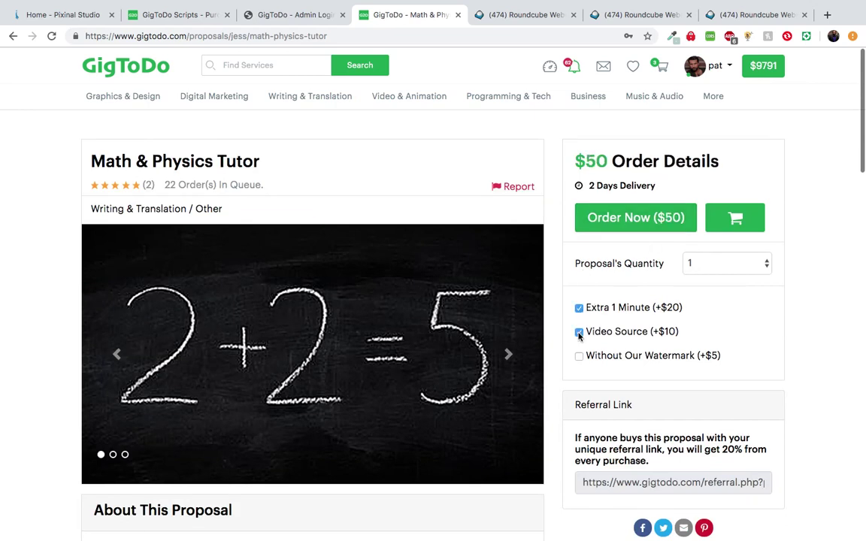
scroll(608, 345, "down", 2)
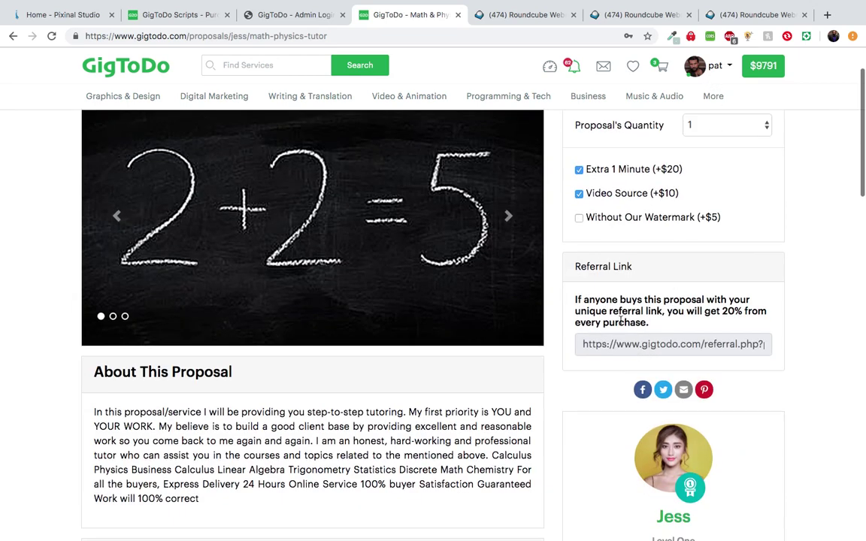
scroll(624, 320, "up", 2)
left_click(579, 307)
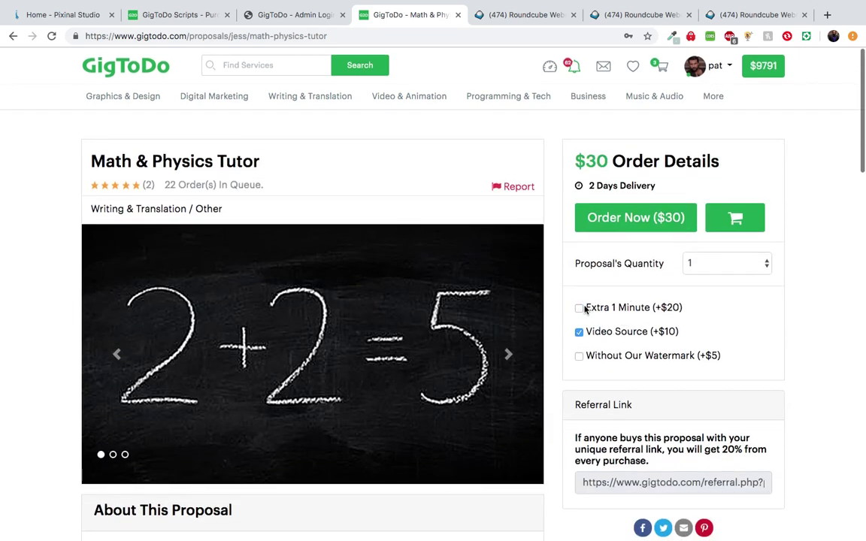
left_click(578, 333)
left_click(579, 308)
left_click(579, 332)
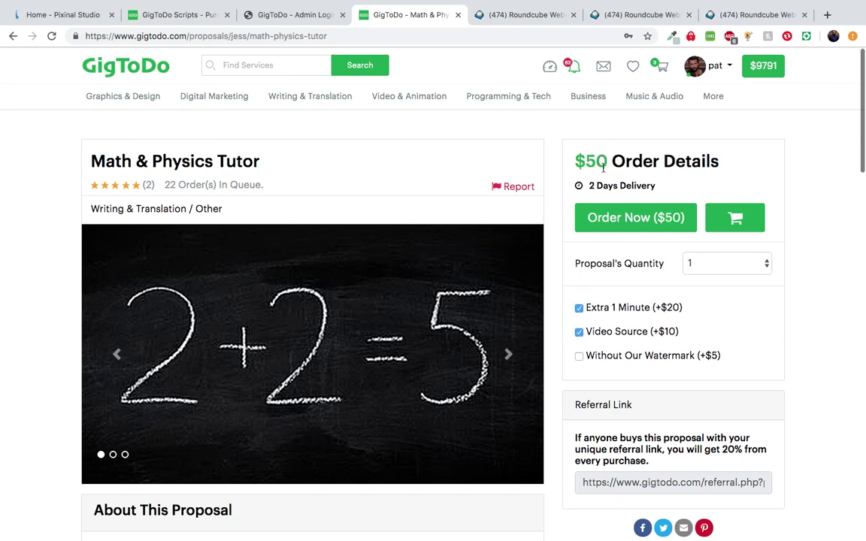
left_click(579, 307)
left_click(579, 332)
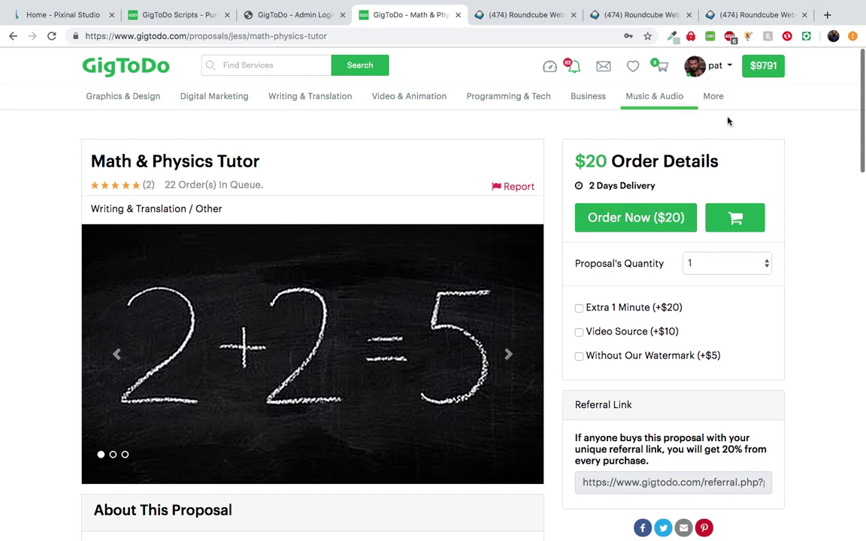
Select the referral link, then check Extra 1 Minute and Video Source for a $50 total
scroll(660, 372, "down", 3)
left_click(638, 388)
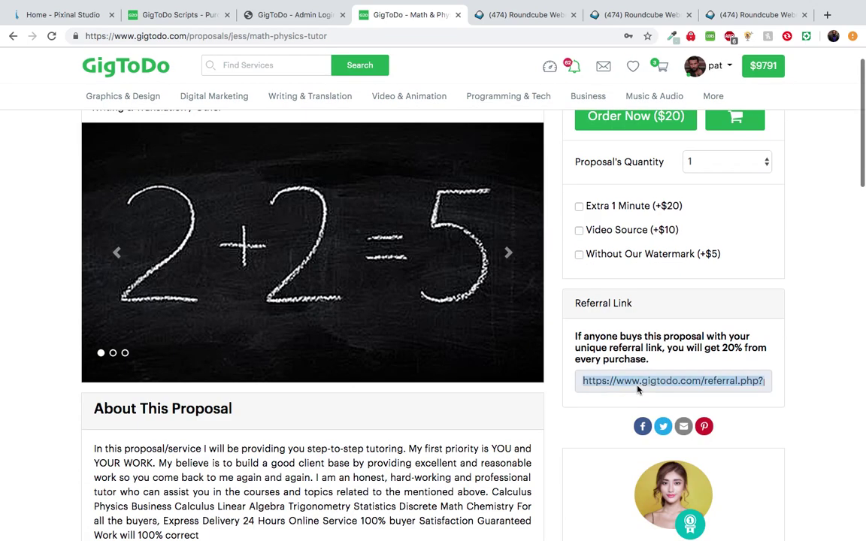
scroll(637, 389, "up", 3)
right_click(637, 389)
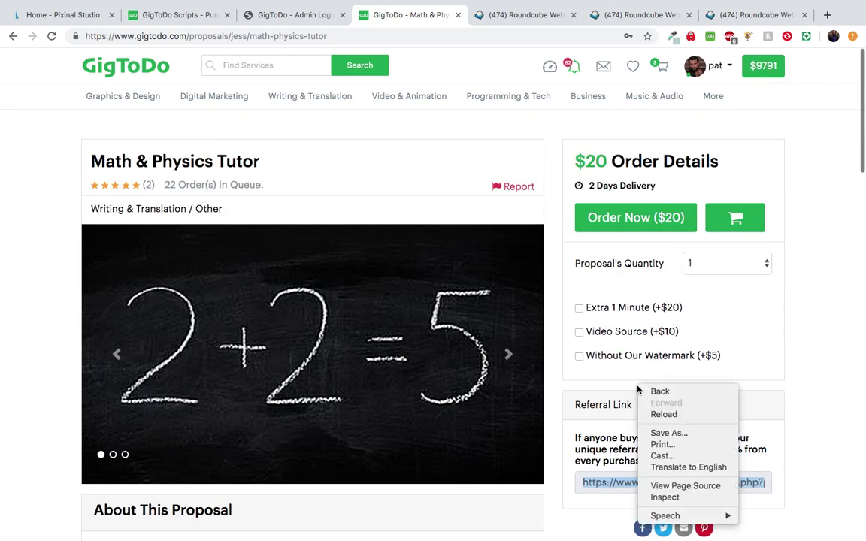
left_click(706, 331)
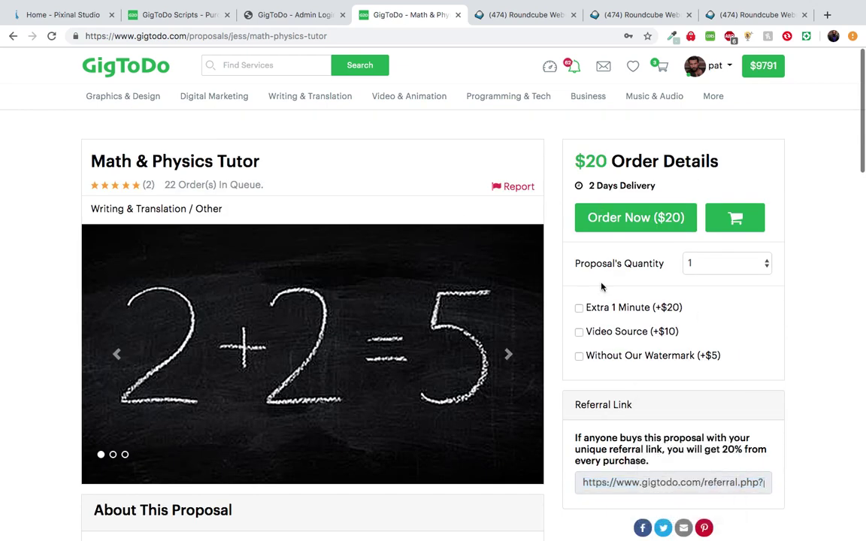
left_click(579, 308)
left_click(579, 332)
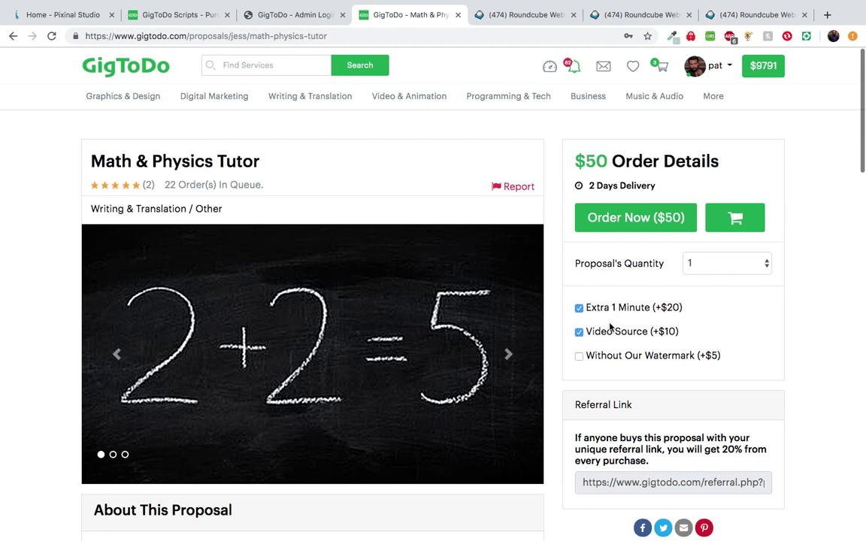
scroll(607, 332, "down", 3)
scroll(629, 342, "up", 3)
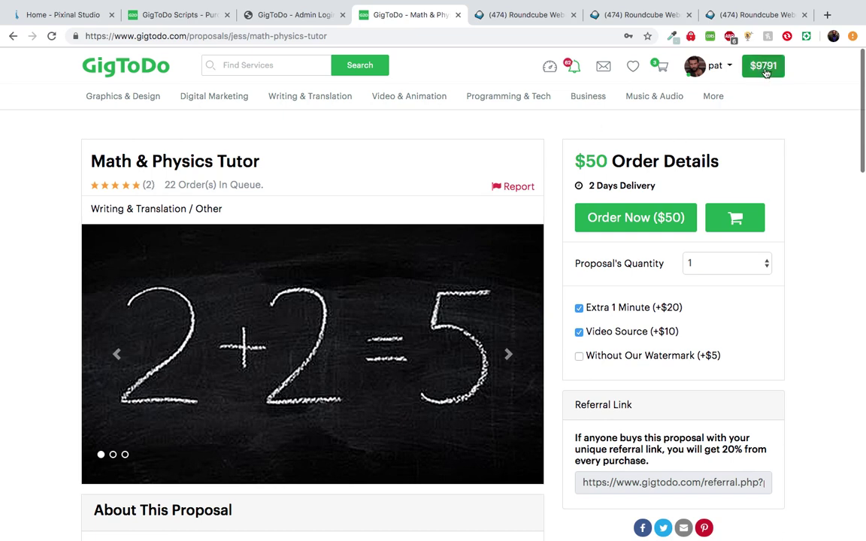
scroll(775, 364, "down", 3)
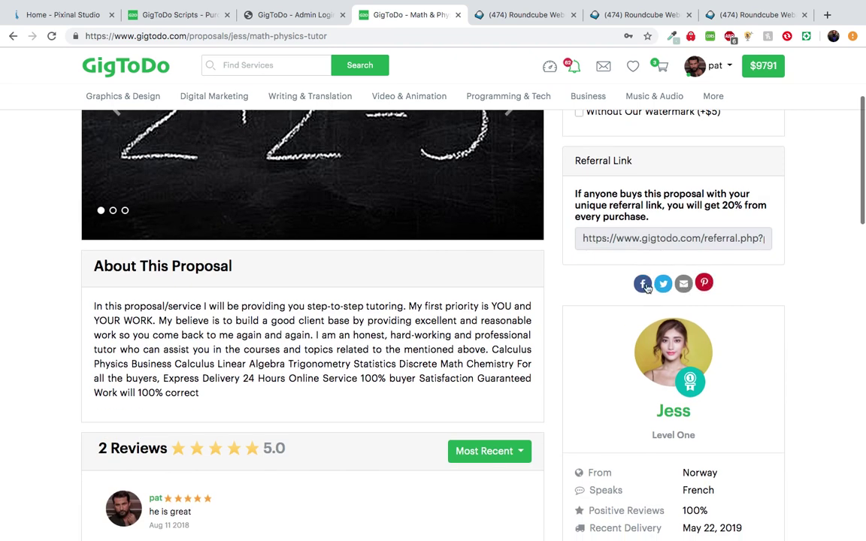
scroll(599, 267, "down", 1)
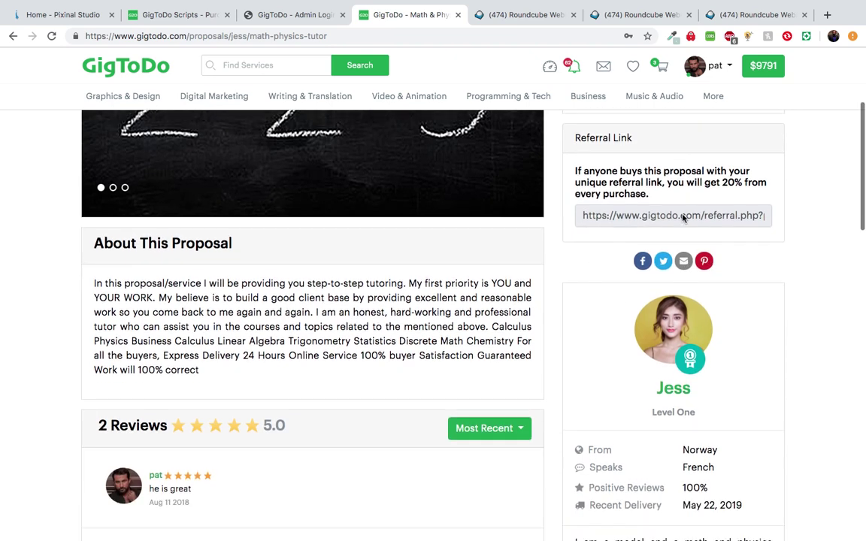
scroll(578, 262, "down", 3)
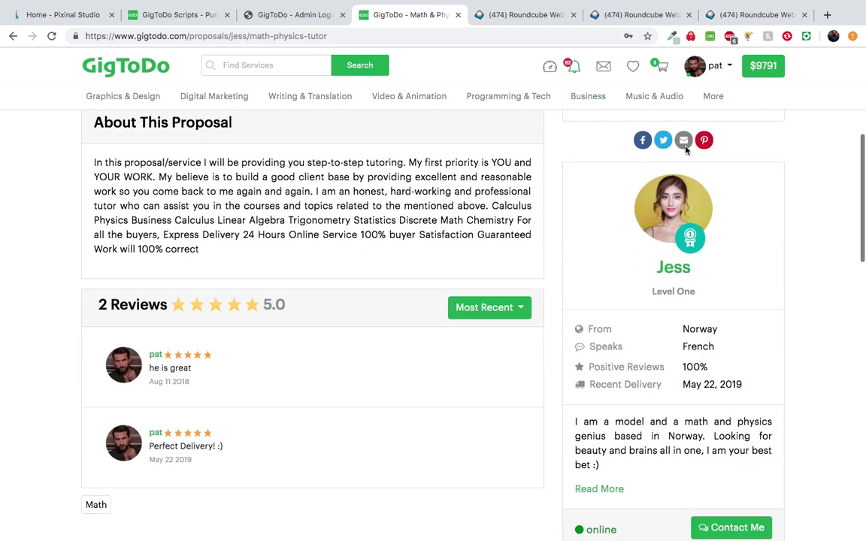
scroll(613, 193, "down", 1)
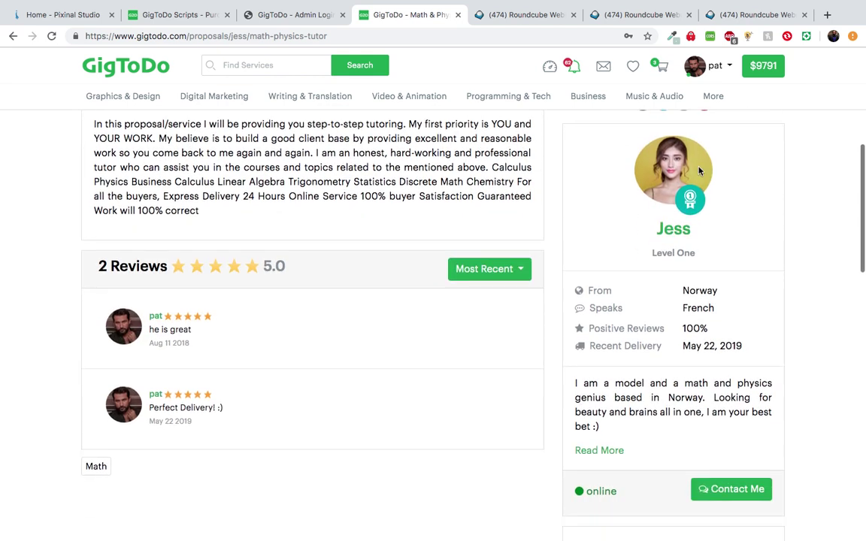
scroll(679, 194, "down", 1)
scroll(677, 185, "up", 1)
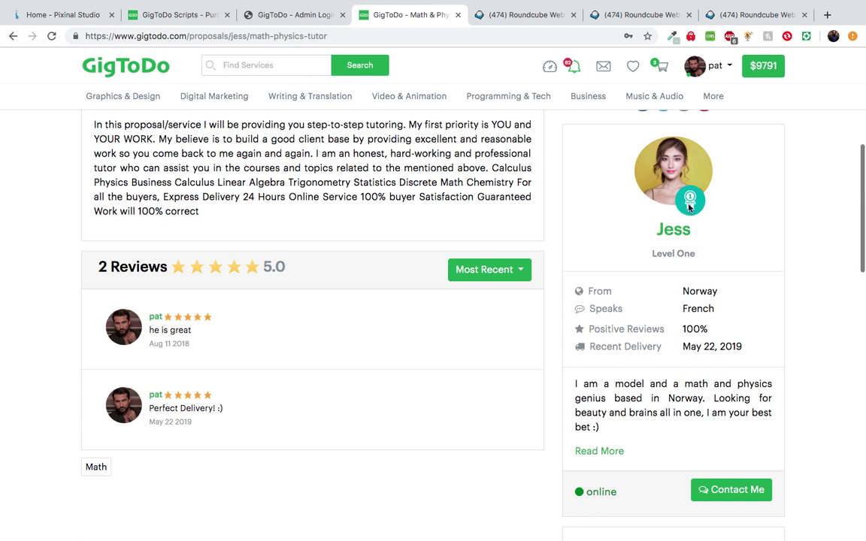
scroll(690, 273, "down", 3)
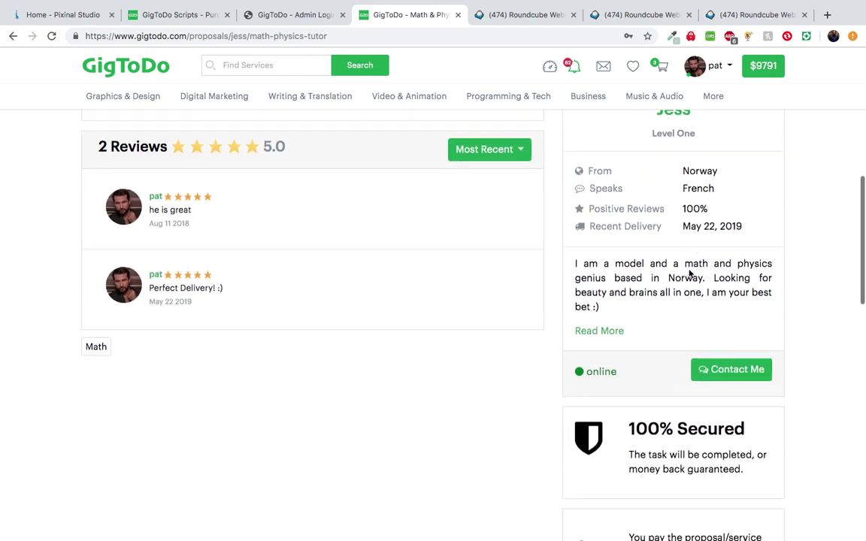
scroll(689, 272, "up", 1)
scroll(650, 293, "down", 8)
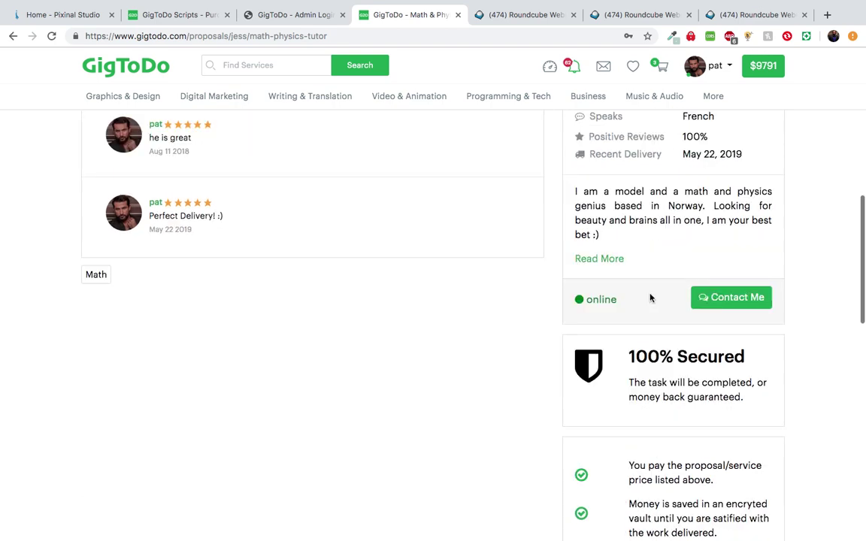
scroll(650, 297, "up", 10)
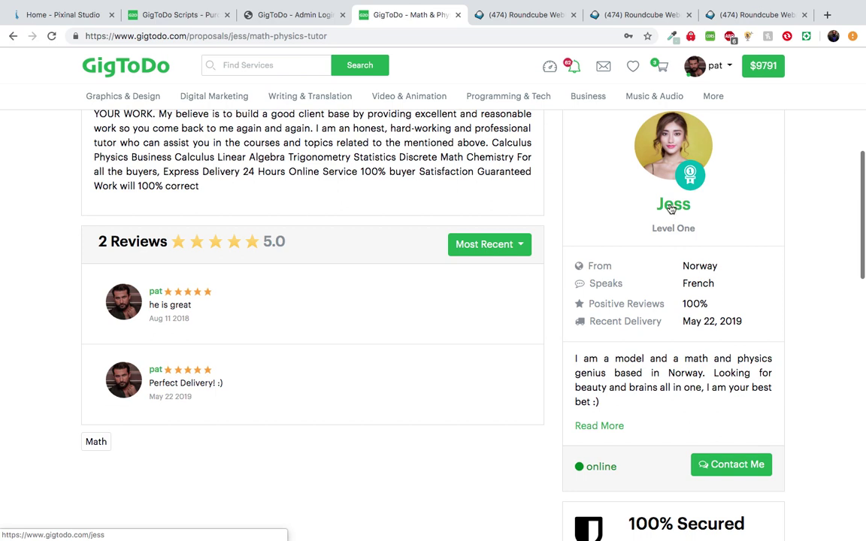
Scroll past Other Proposals and Recently Viewed, then open the seller's profile from the card
scroll(635, 317, "down", 10)
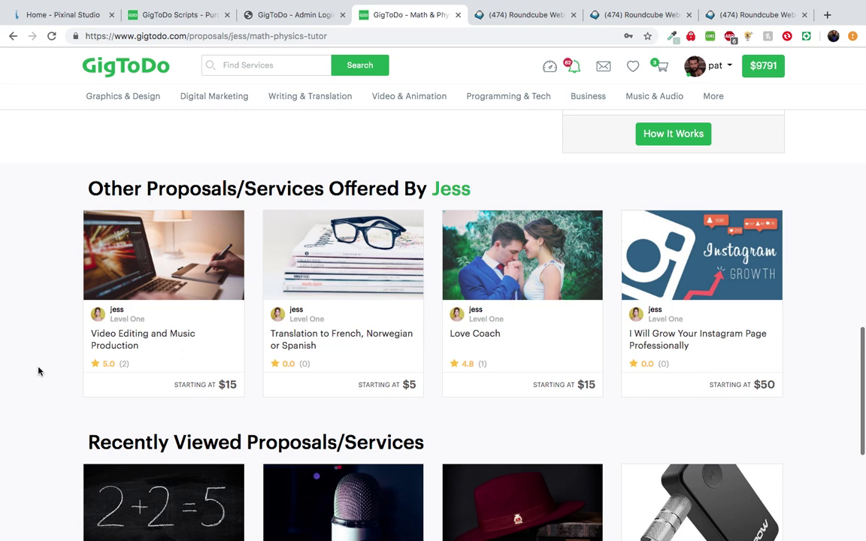
scroll(39, 372, "down", 1)
scroll(39, 371, "up", 1)
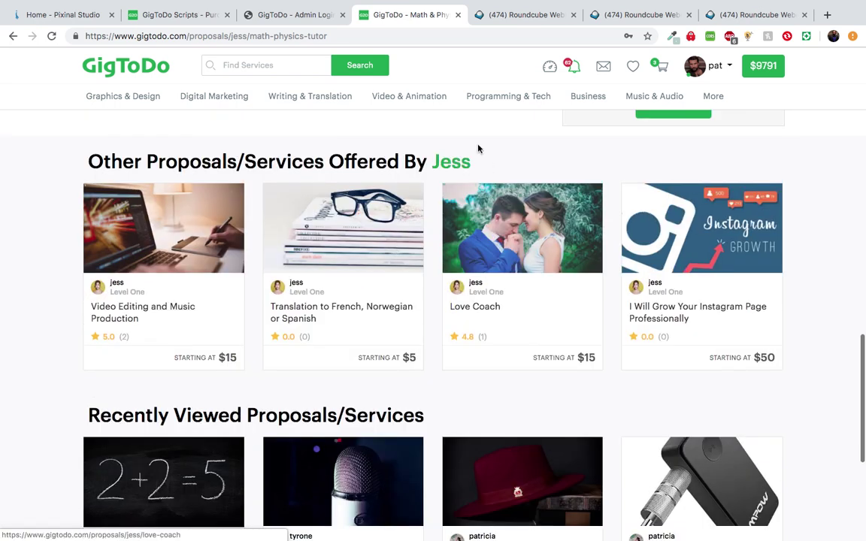
scroll(498, 150, "down", 2)
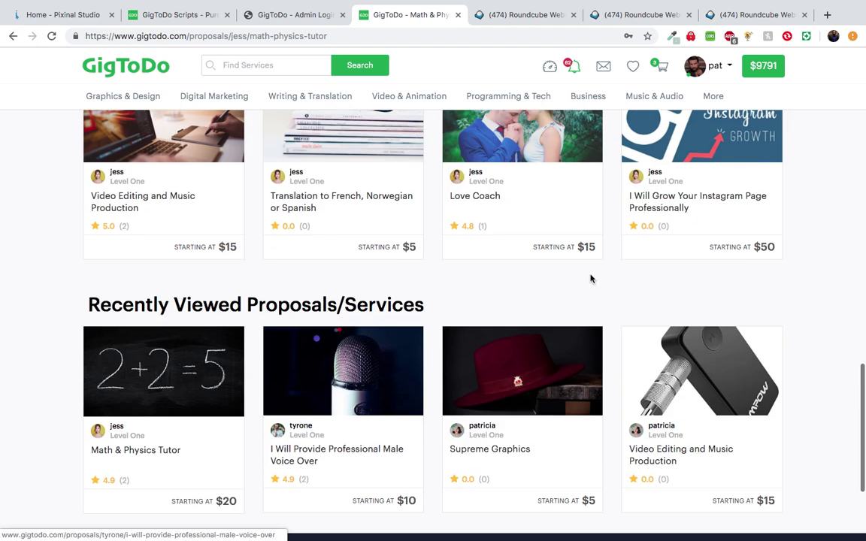
scroll(595, 277, "up", 8)
scroll(595, 278, "up", 3)
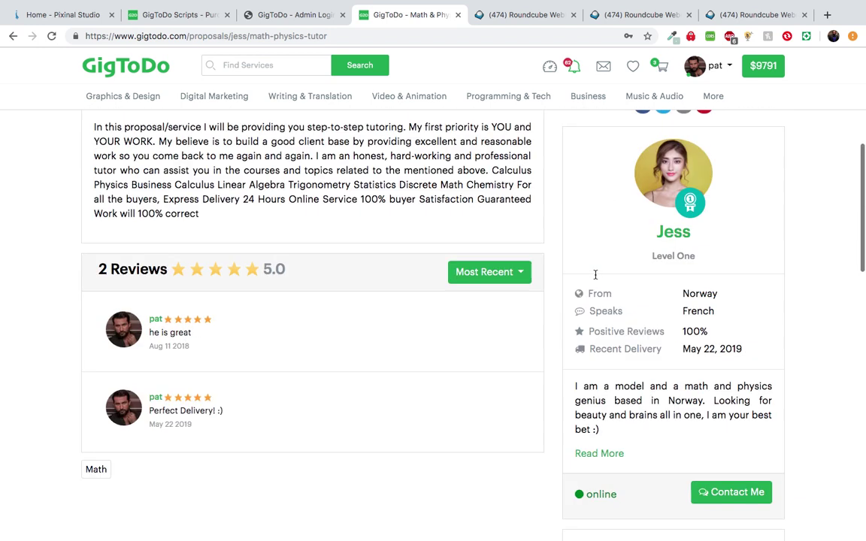
left_click(675, 239)
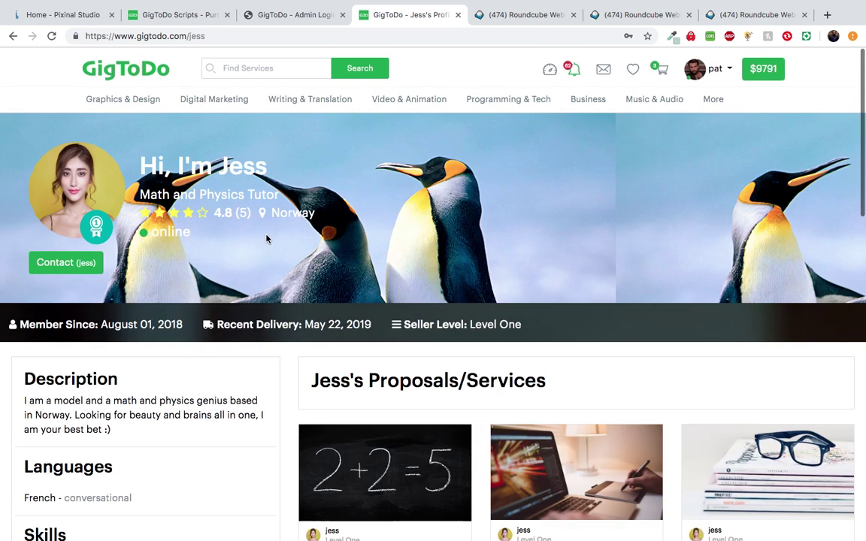
Scroll through the seller's services and reviews, then return home via the GigToDo logo
scroll(191, 266, "down", 3)
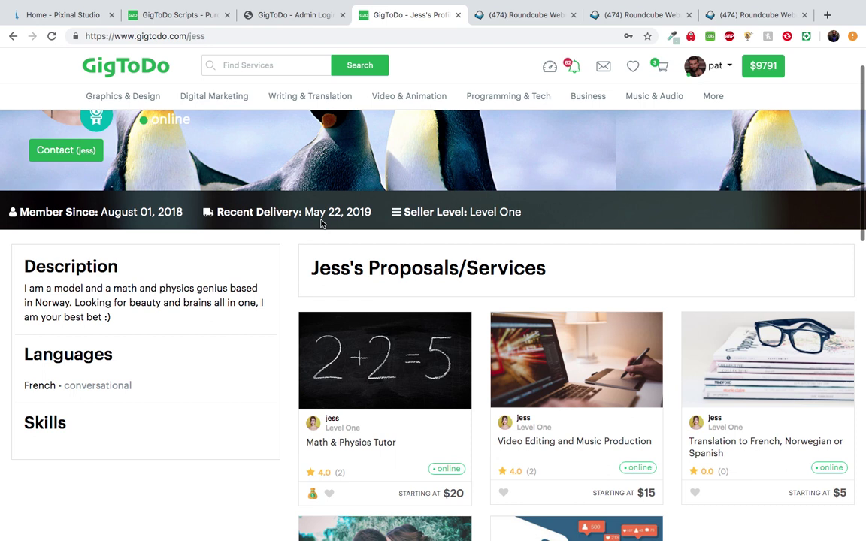
scroll(392, 305, "down", 2)
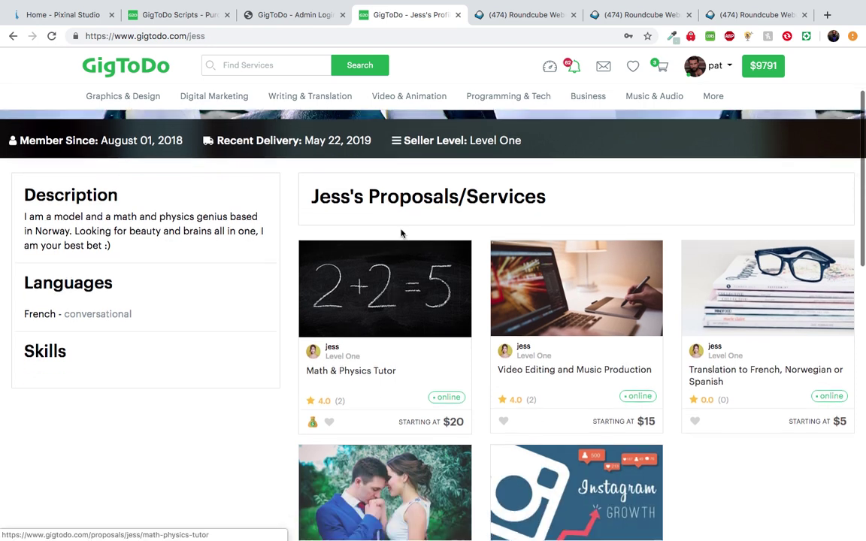
scroll(392, 277, "down", 4)
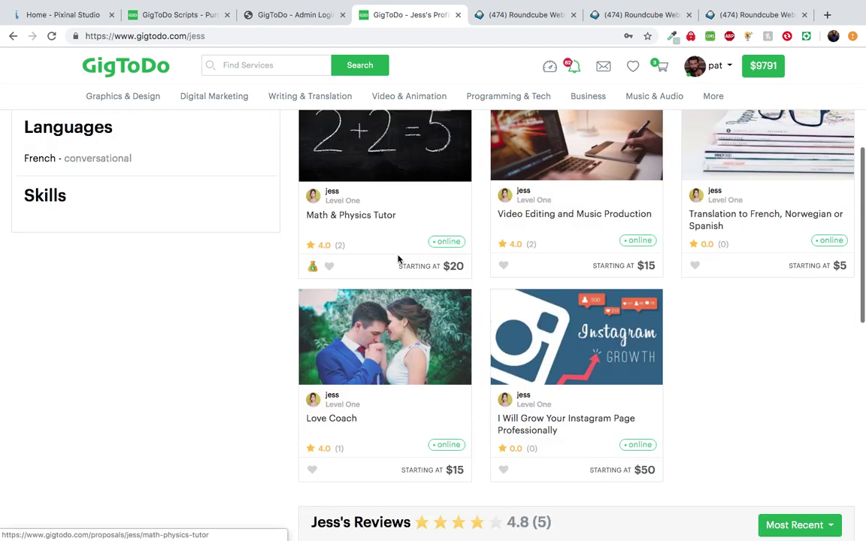
scroll(645, 317, "down", 8)
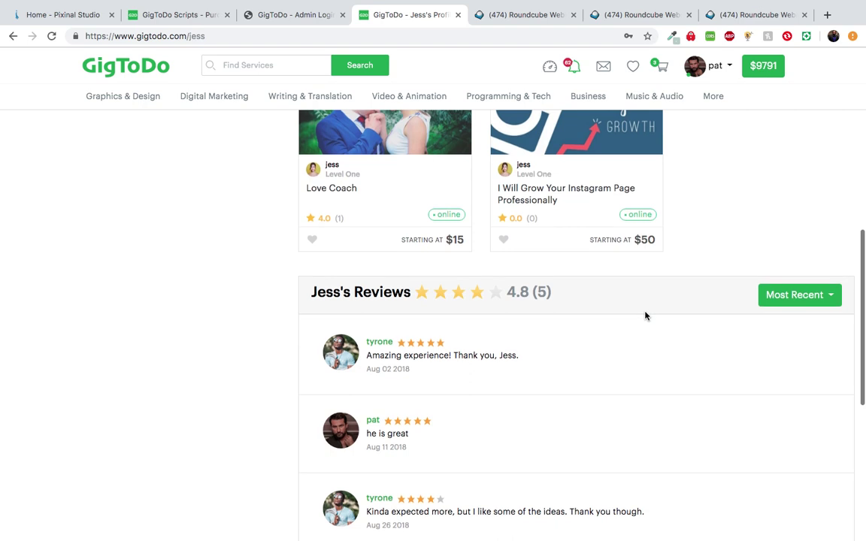
scroll(528, 263, "down", 4)
scroll(528, 263, "up", 6)
scroll(527, 263, "down", 3)
scroll(528, 263, "up", 11)
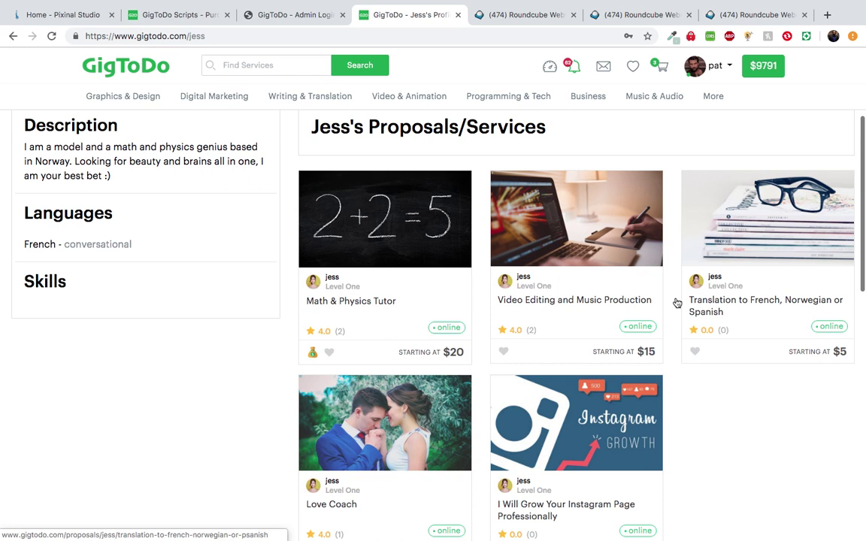
scroll(585, 381, "down", 8)
scroll(585, 381, "down", 8)
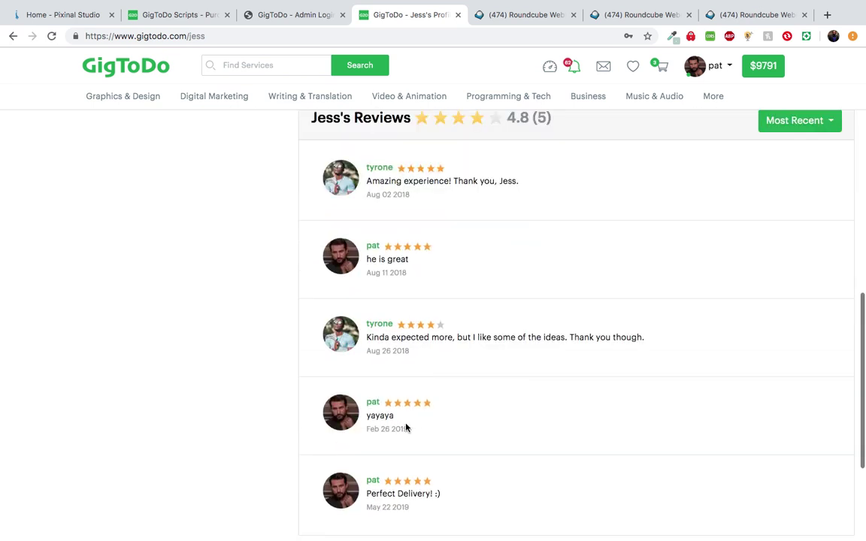
scroll(406, 443, "up", 3)
scroll(423, 375, "up", 5)
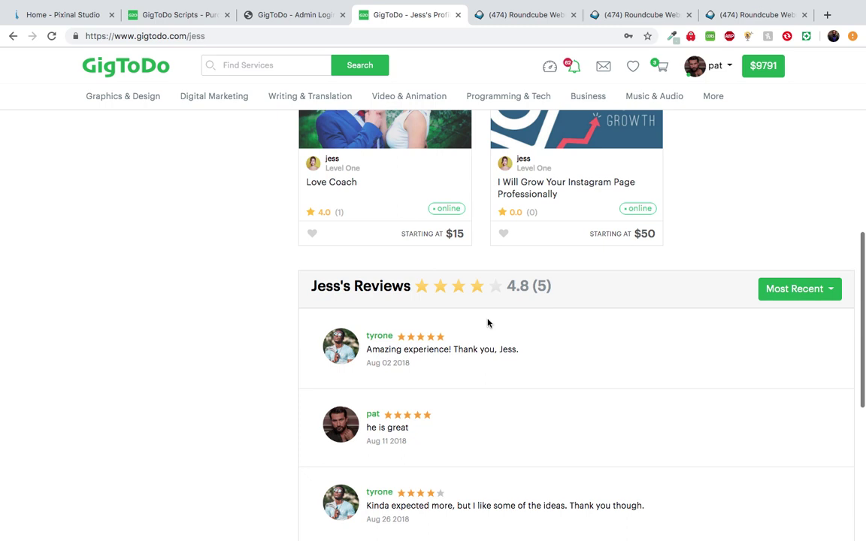
scroll(487, 323, "down", 10)
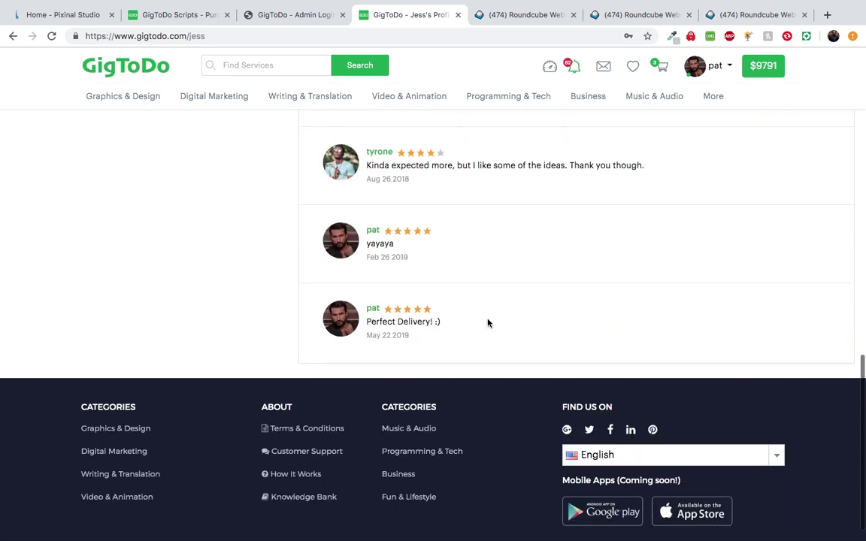
scroll(487, 323, "up", 20)
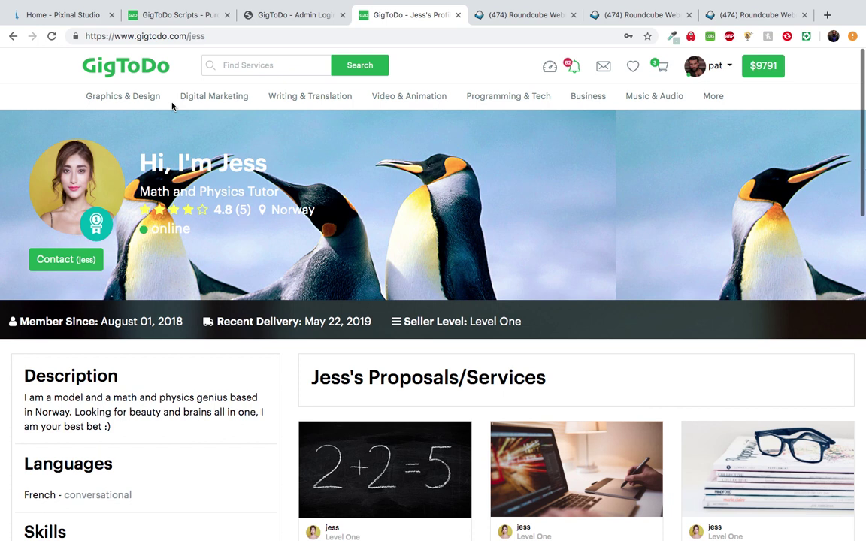
left_click(115, 70)
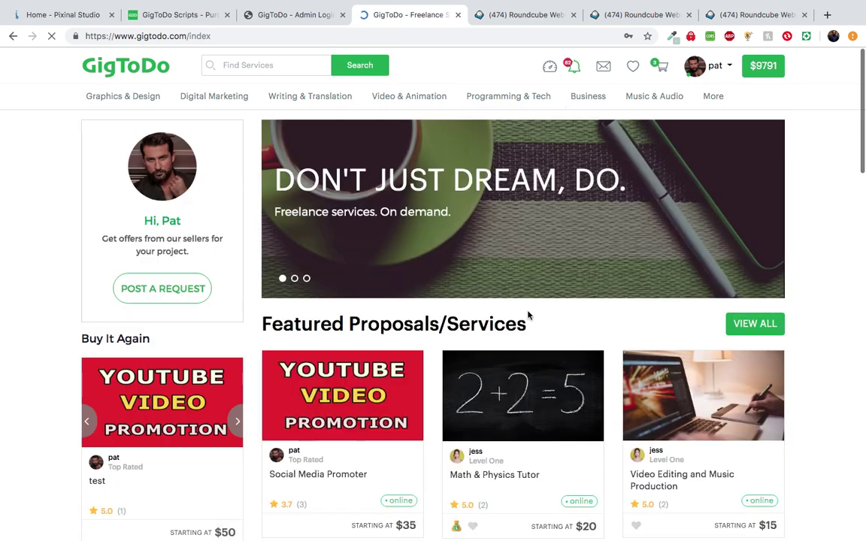
scroll(787, 336, "down", 4)
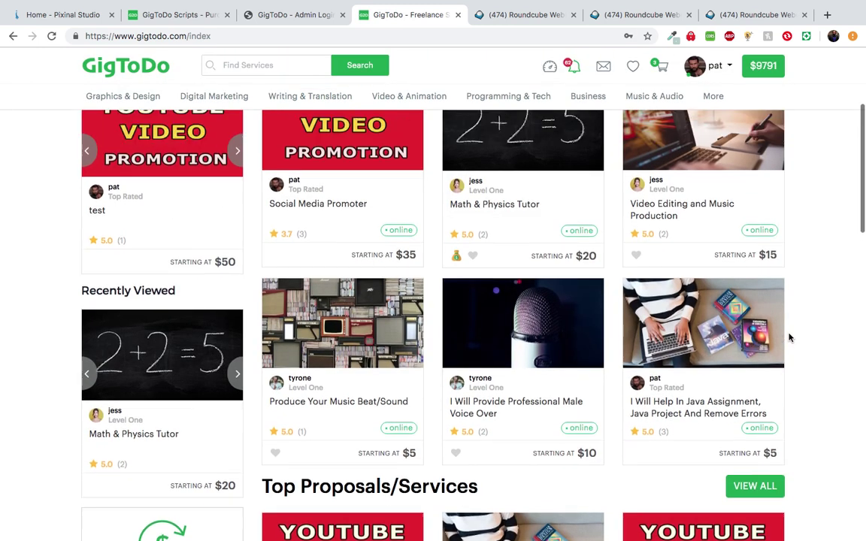
scroll(789, 336, "up", 4)
scroll(857, 342, "down", 2)
scroll(857, 343, "down", 1)
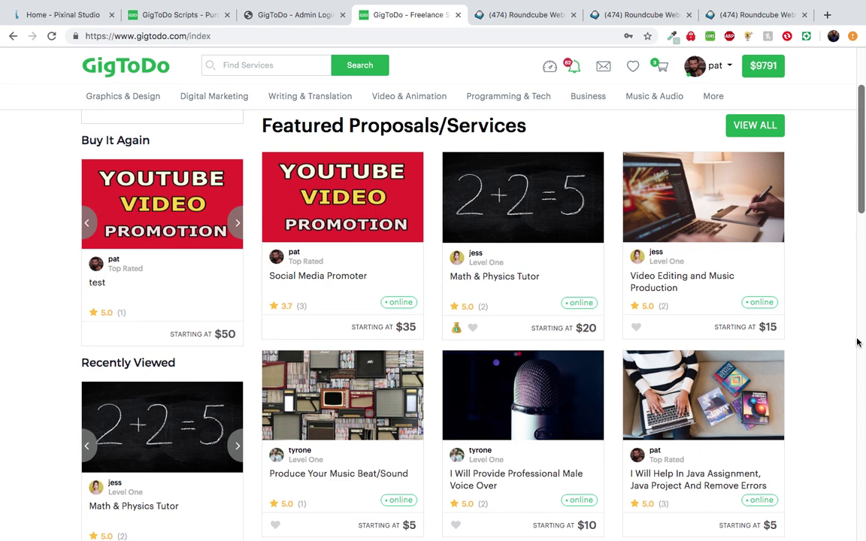
scroll(858, 342, "up", 1)
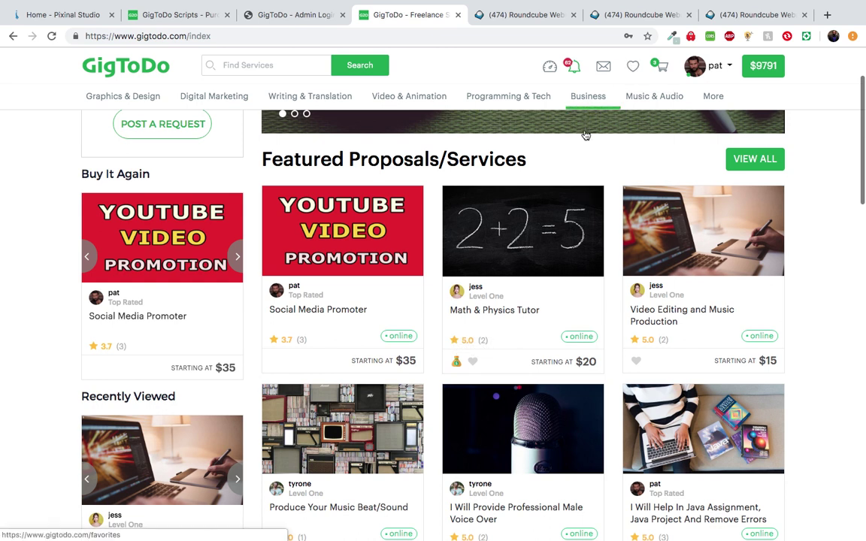
Favorite the Math & Physics Tutor and Video Editing and Music Production featured services
left_click(473, 362)
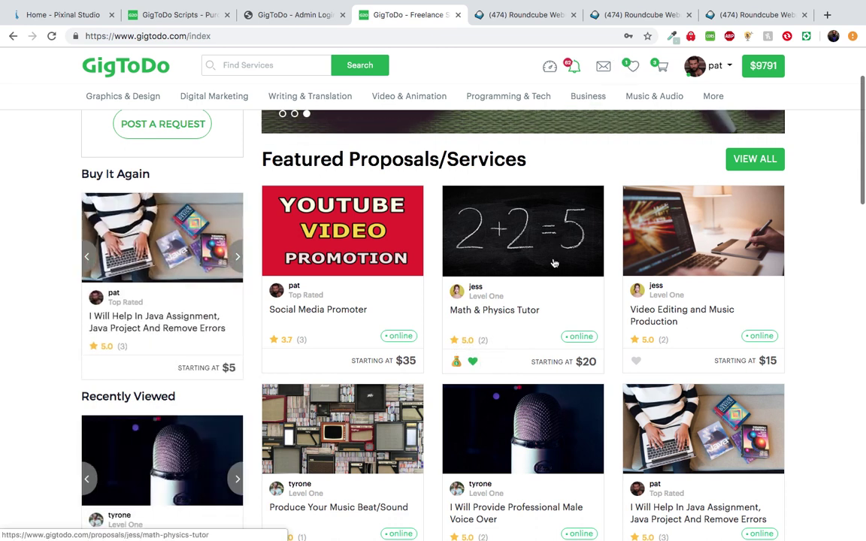
left_click(637, 363)
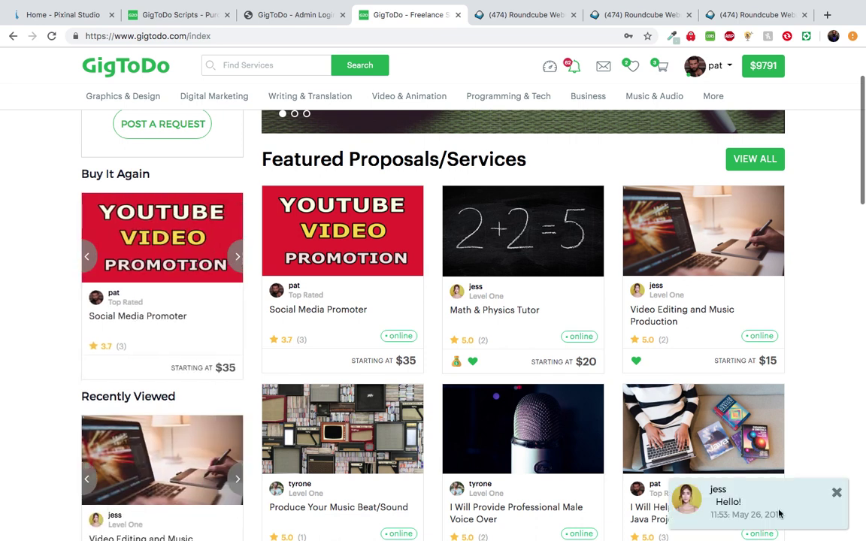
Dismiss three stacked 'Hello!' chat popups and open the conversation from the remaining one
scroll(797, 443, "down", 3)
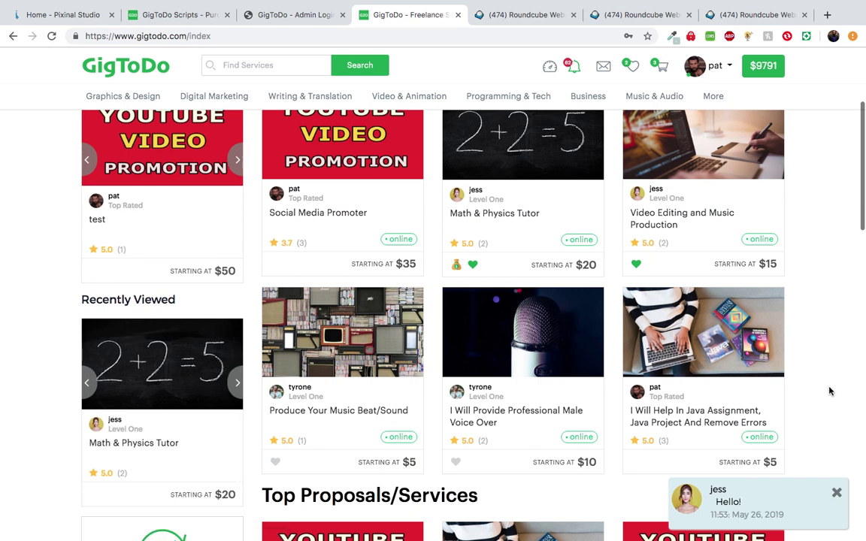
scroll(746, 347, "up", 3)
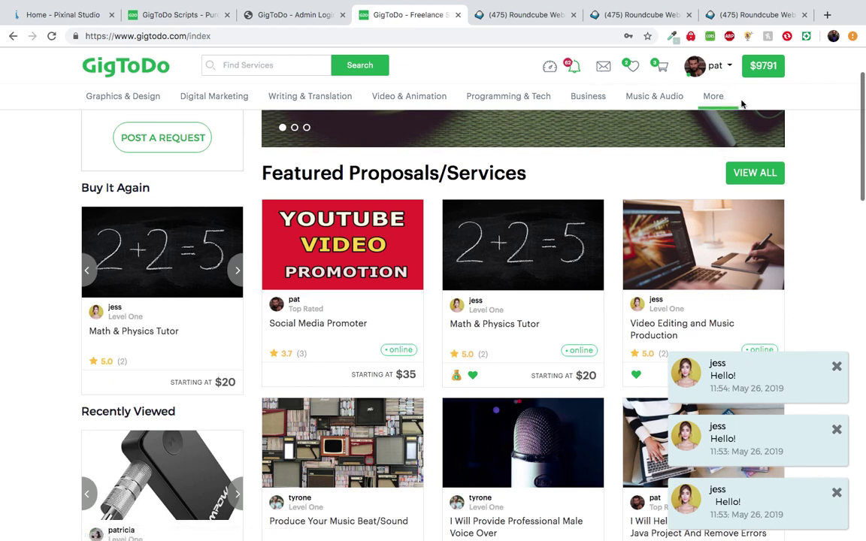
left_click(837, 367)
left_click(837, 429)
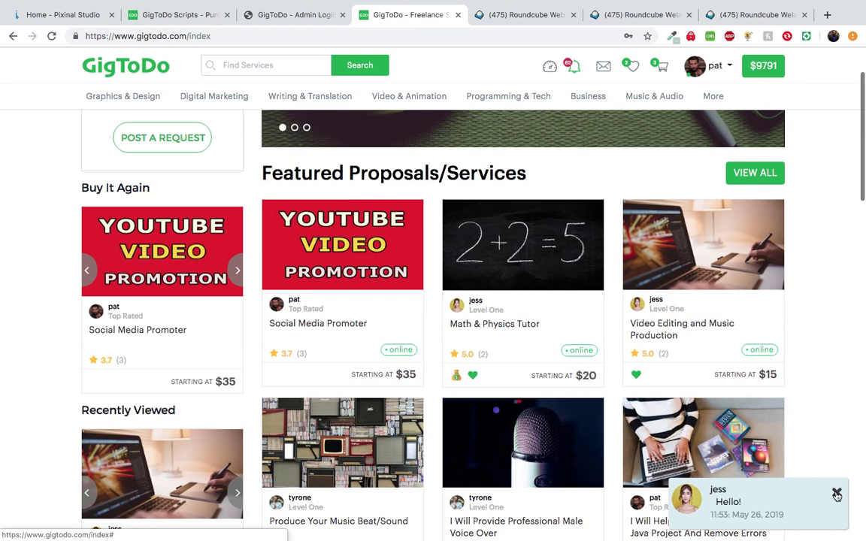
left_click(836, 493)
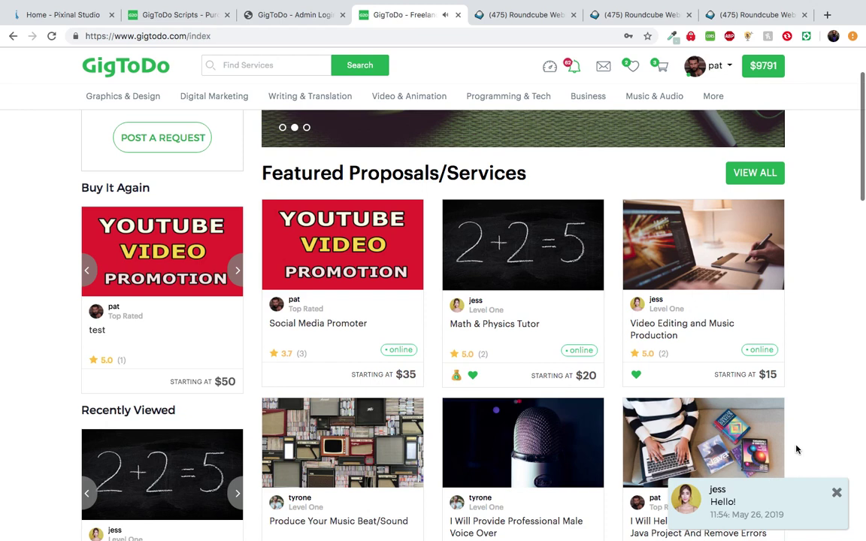
left_click(754, 511)
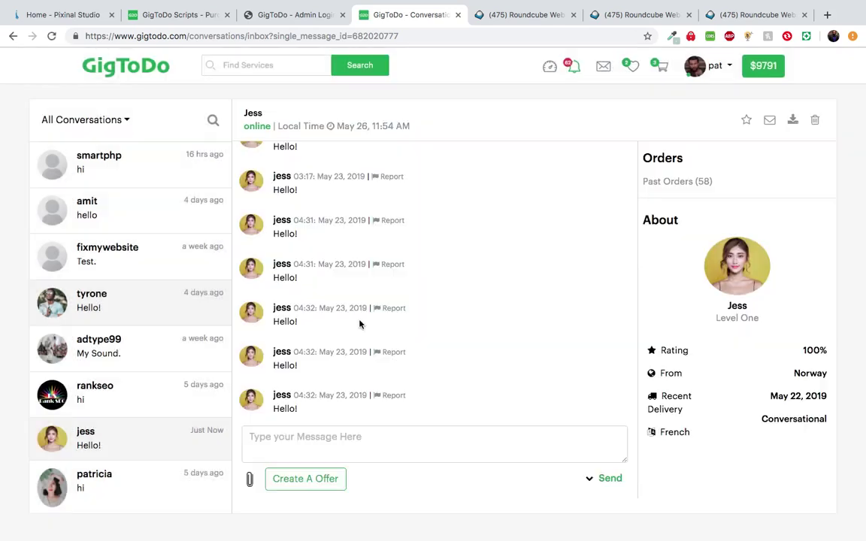
Scroll to the newest messages in the seller's chat thread, then return to the homepage
scroll(427, 349, "down", 10)
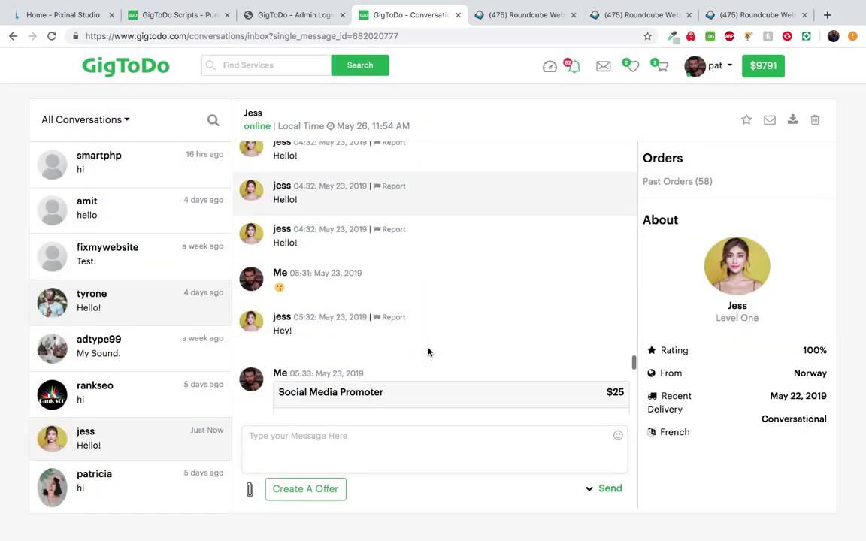
scroll(427, 352, "down", 5)
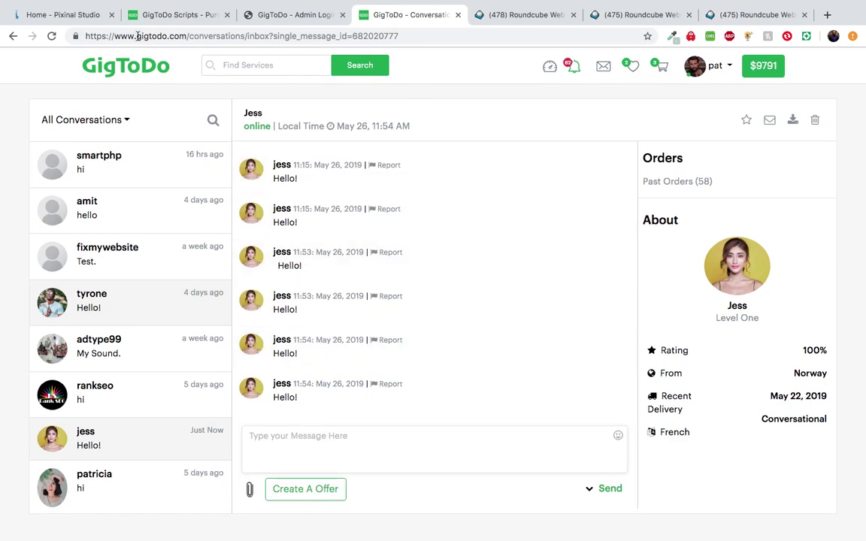
left_click(140, 67)
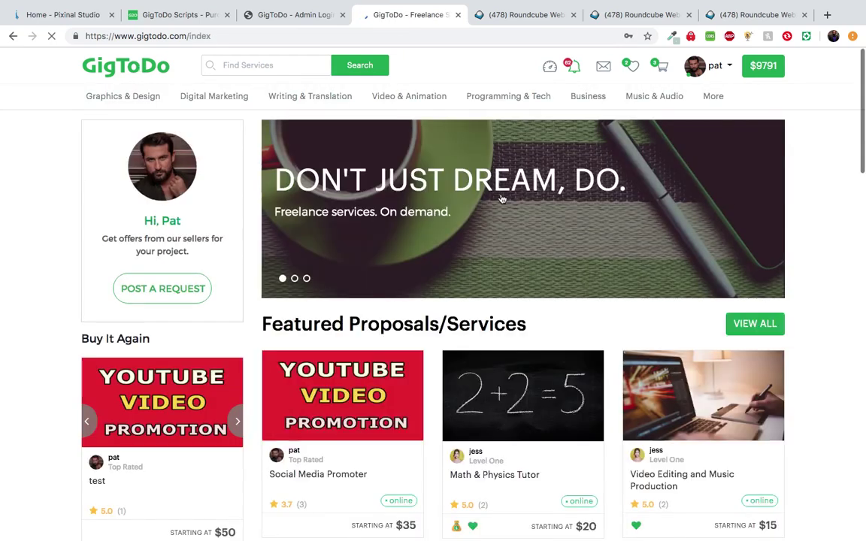
scroll(833, 262, "down", 2)
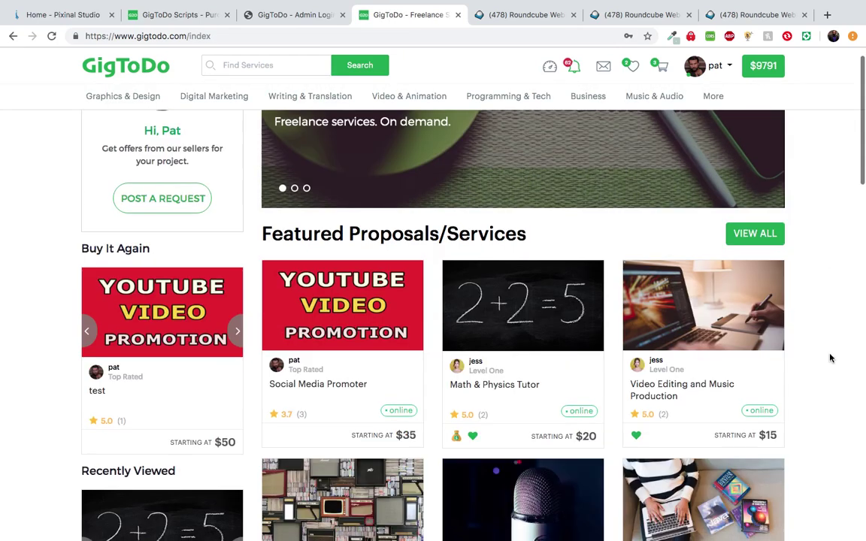
scroll(832, 359, "up", 2)
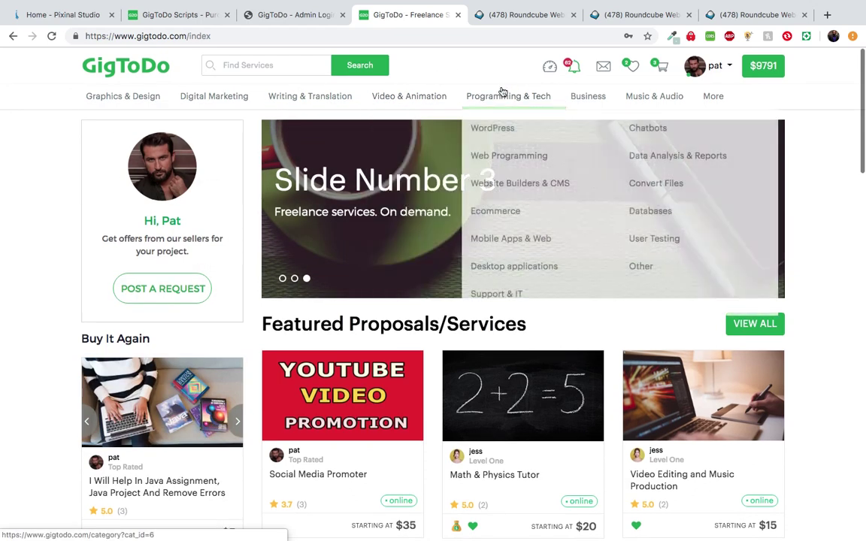
left_click(574, 68)
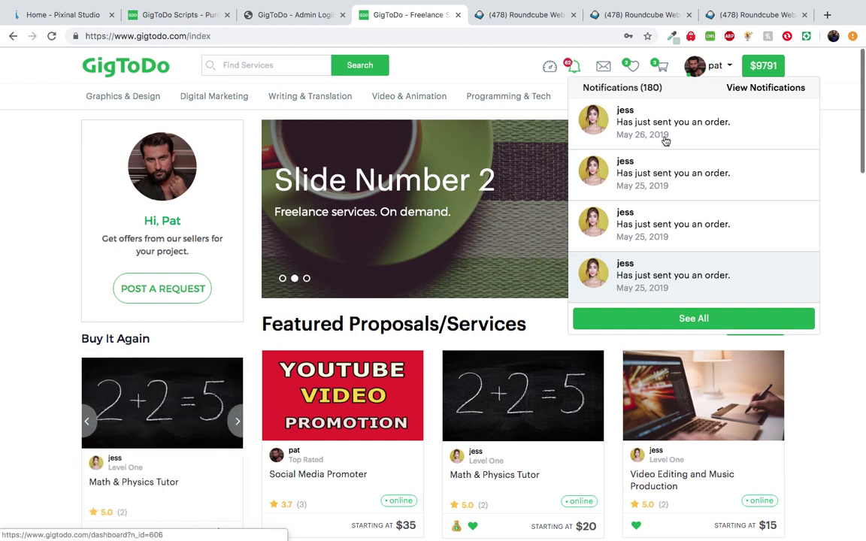
left_click(603, 66)
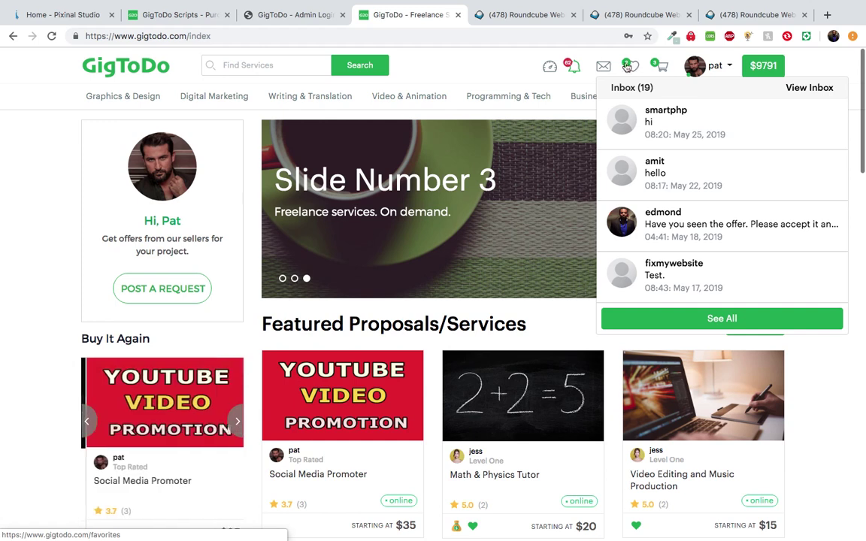
left_click(595, 57)
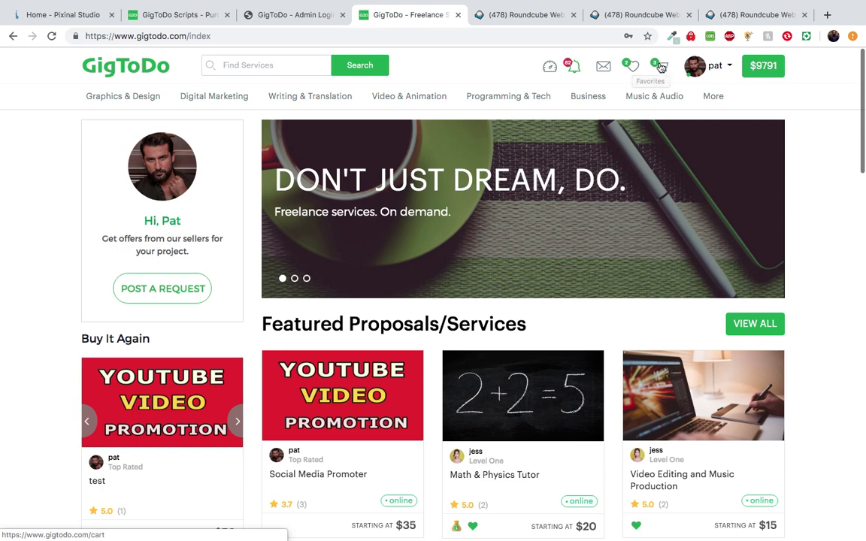
left_click(713, 65)
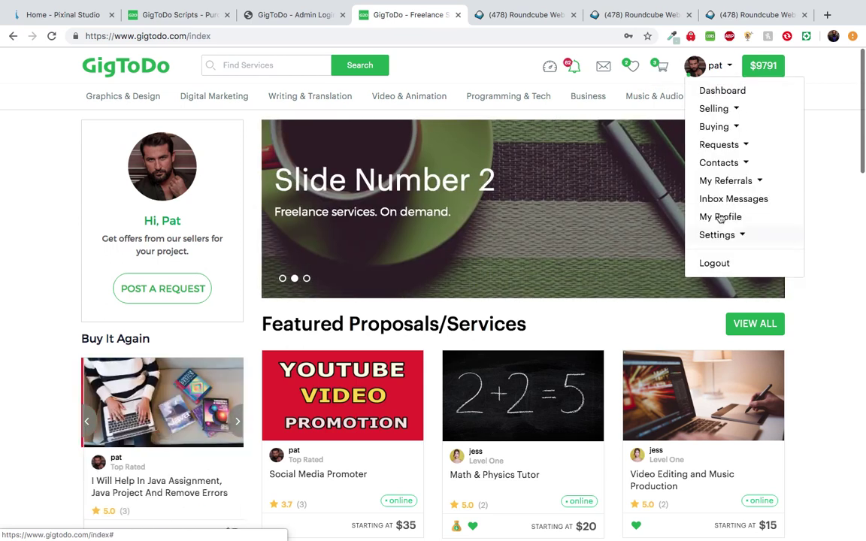
left_click(703, 66)
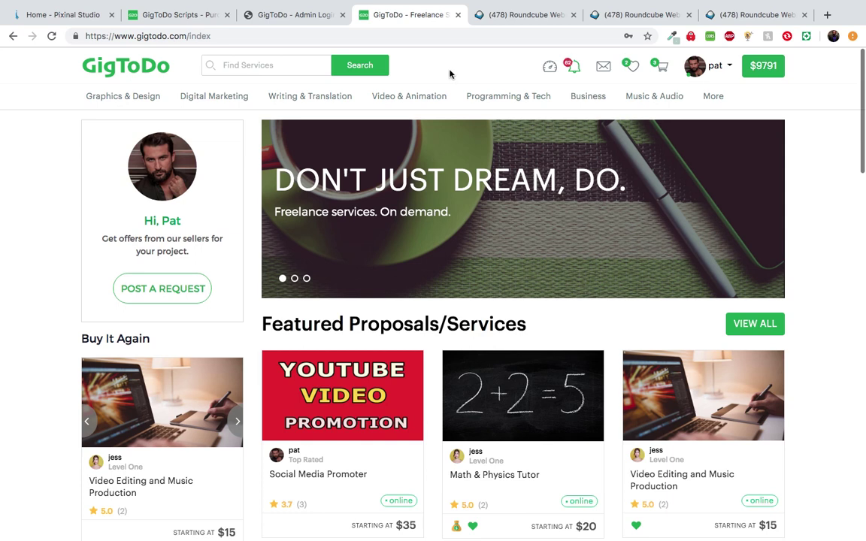
scroll(355, 300, "down", 4)
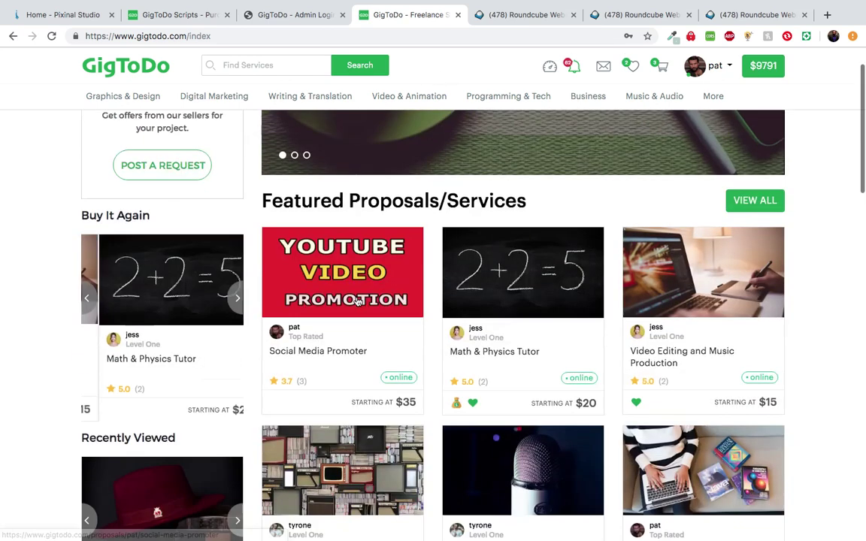
scroll(356, 300, "up", 4)
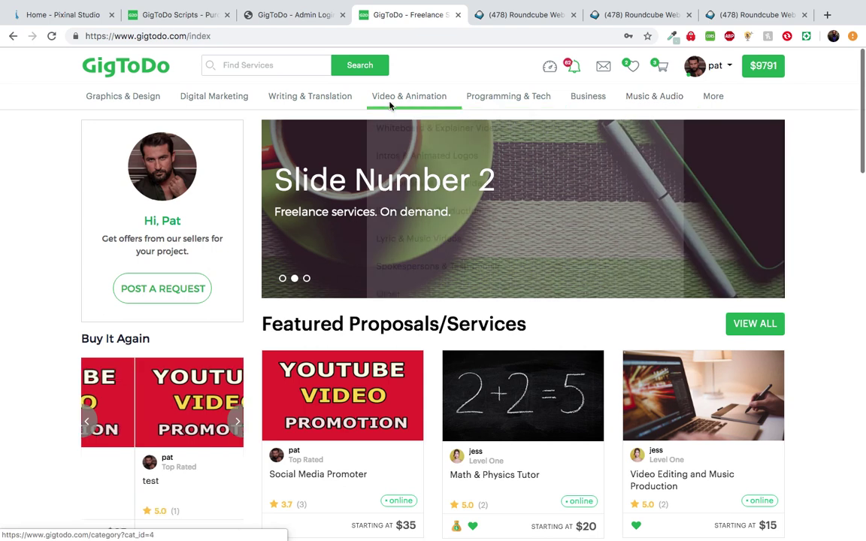
Open the account dashboard and switch the My Contacts box to My Sellers
mouse_move(391, 105)
left_click(551, 68)
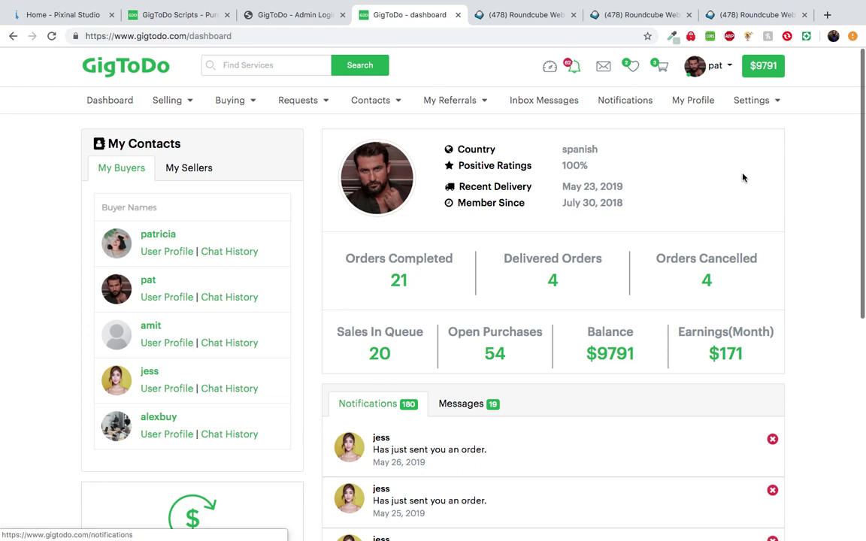
scroll(758, 261, "down", 3)
scroll(757, 261, "up", 3)
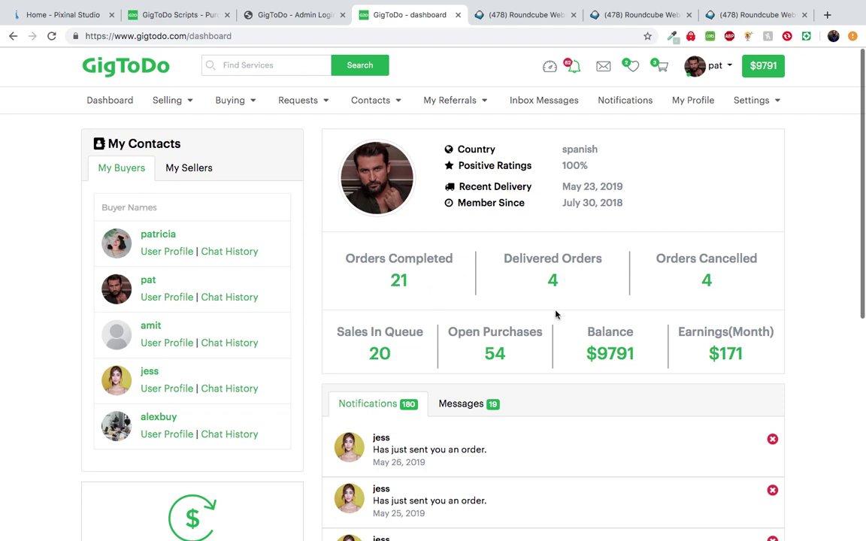
scroll(124, 294, "down", 2)
scroll(124, 293, "up", 2)
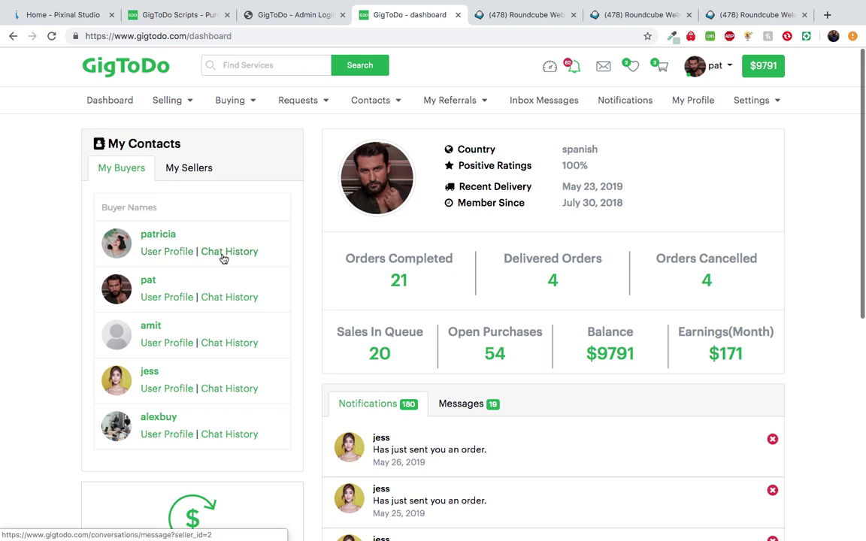
left_click(174, 175)
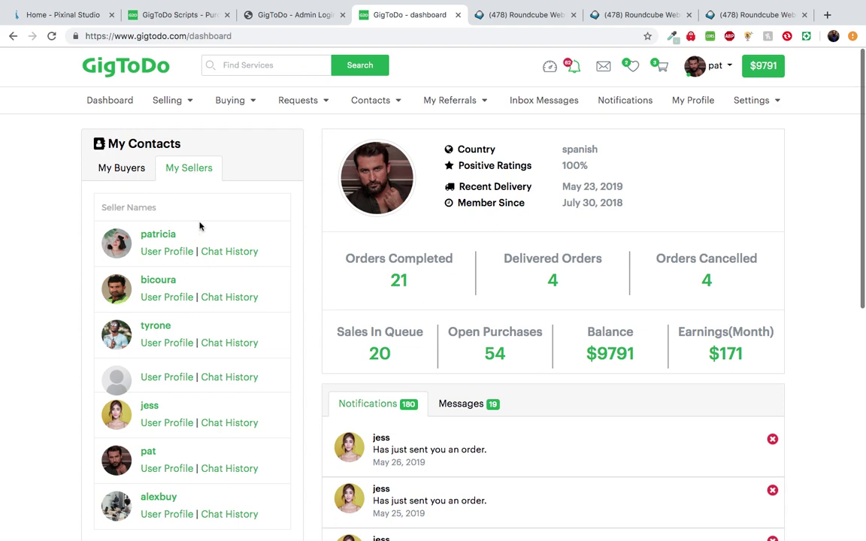
scroll(403, 240, "up", 1)
scroll(404, 240, "down", 1)
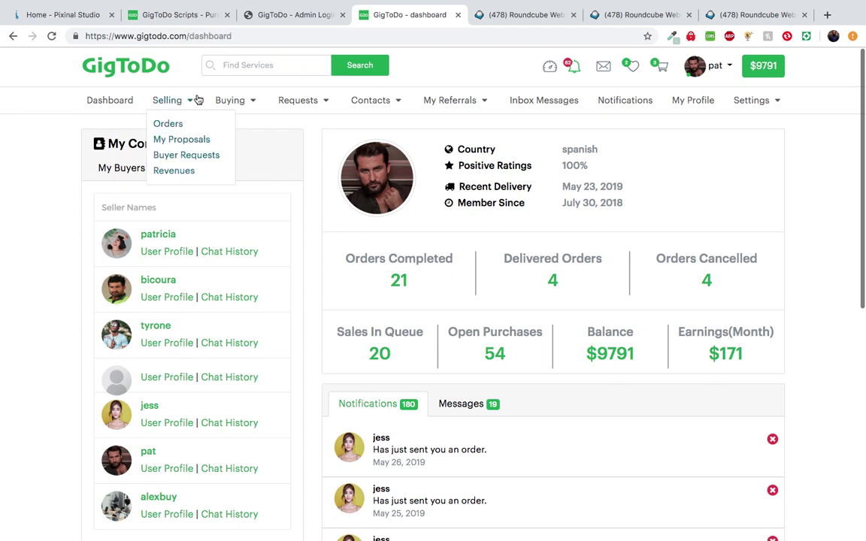
Open Selling > Orders to view the seller's received orders
mouse_move(155, 110)
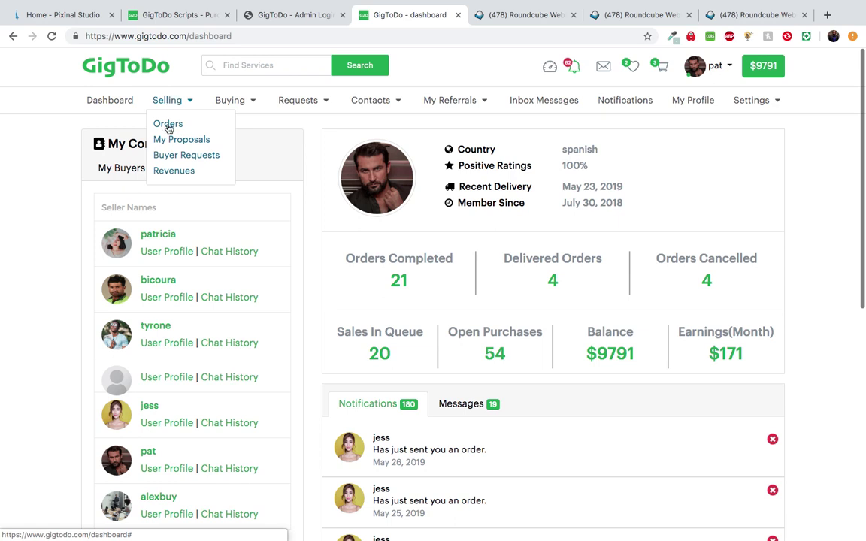
mouse_move(234, 101)
left_click(166, 127)
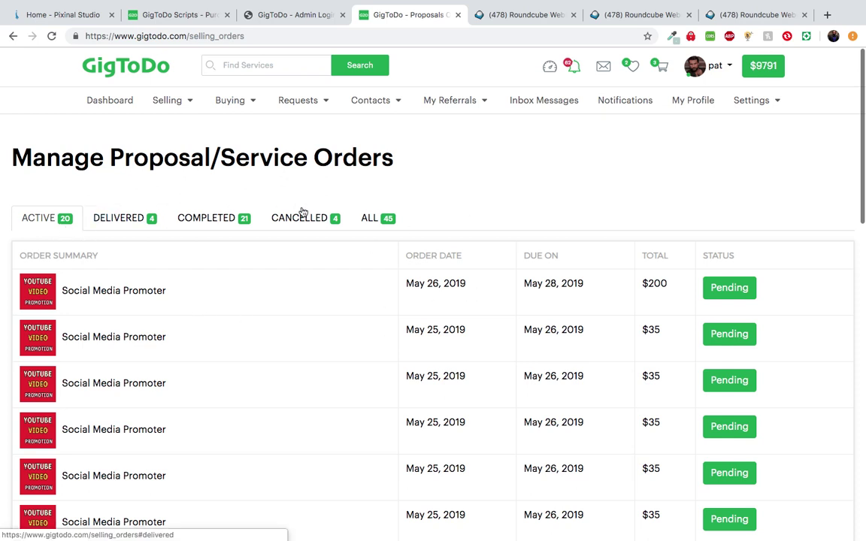
Cycle through the Delivered, Completed and Cancelled order tabs, ending on the four delivered orders
left_click(128, 219)
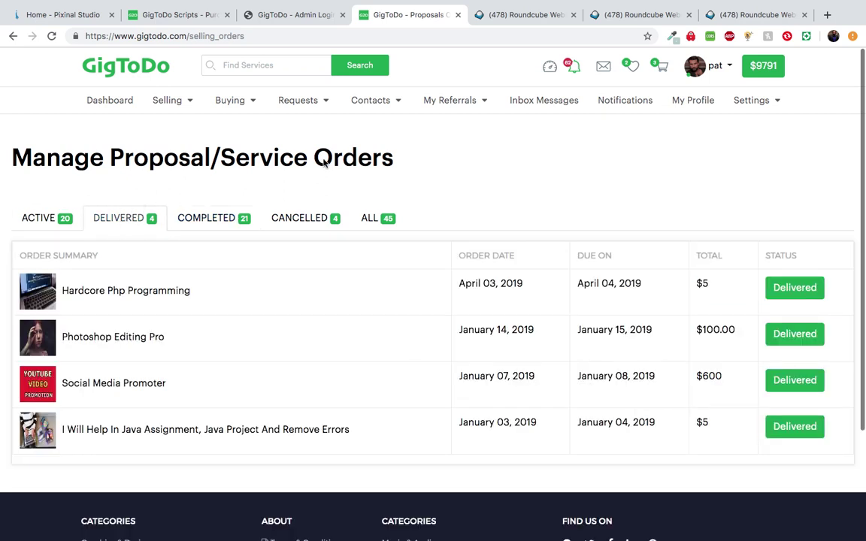
left_click(214, 217)
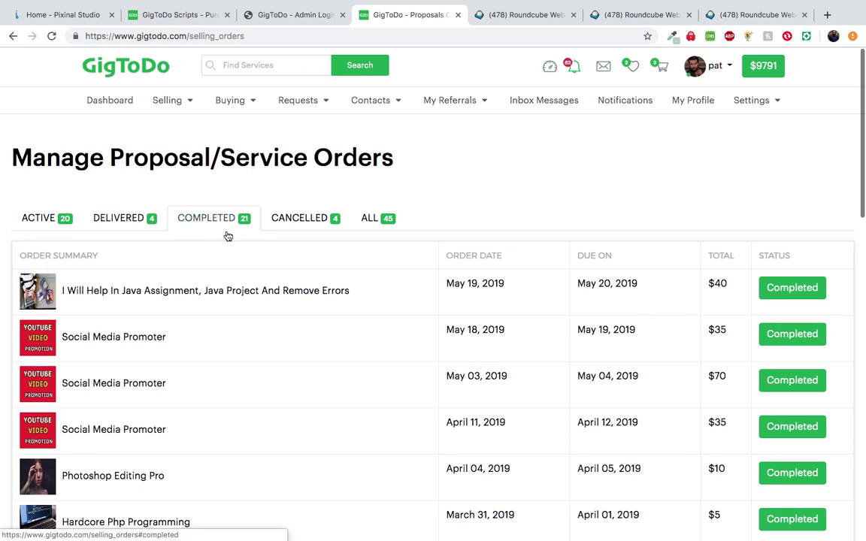
left_click(303, 223)
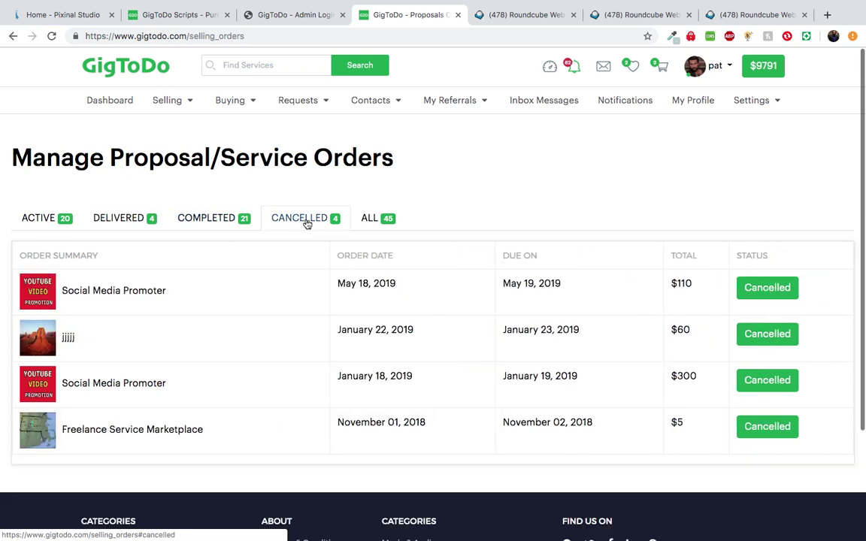
left_click(119, 221)
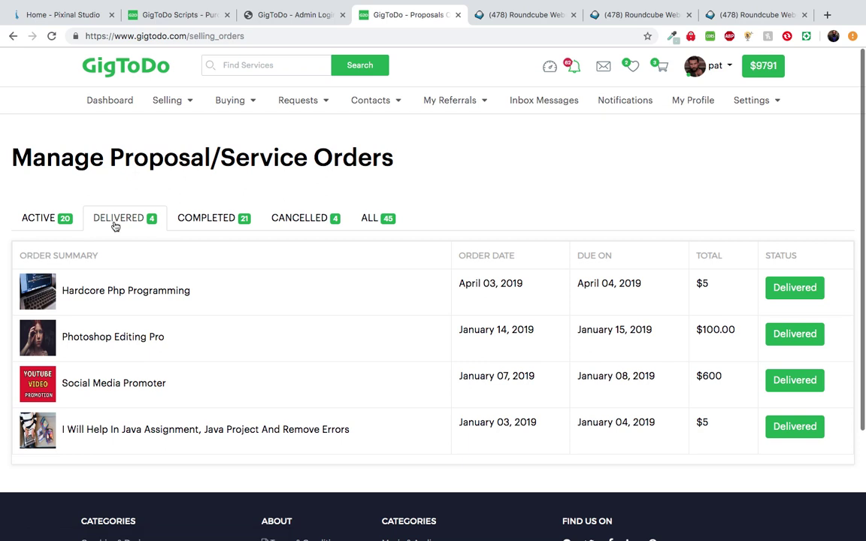
left_click(202, 219)
left_click(120, 218)
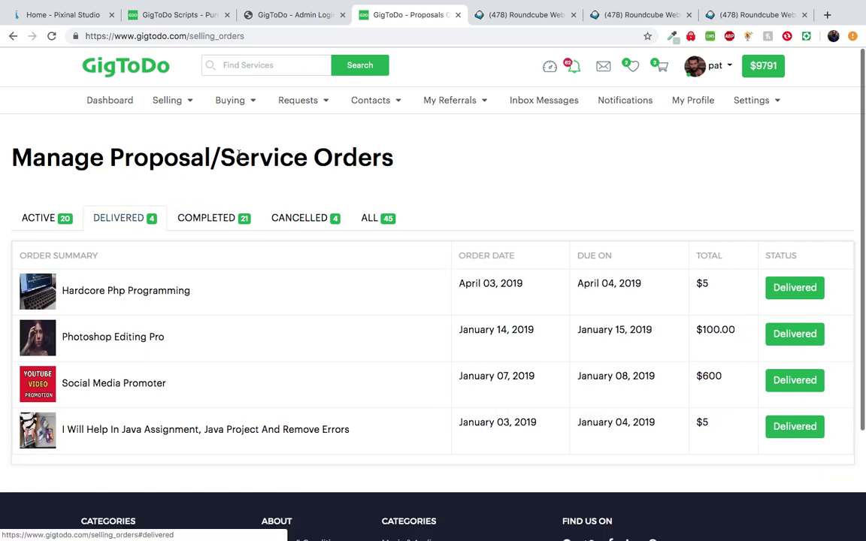
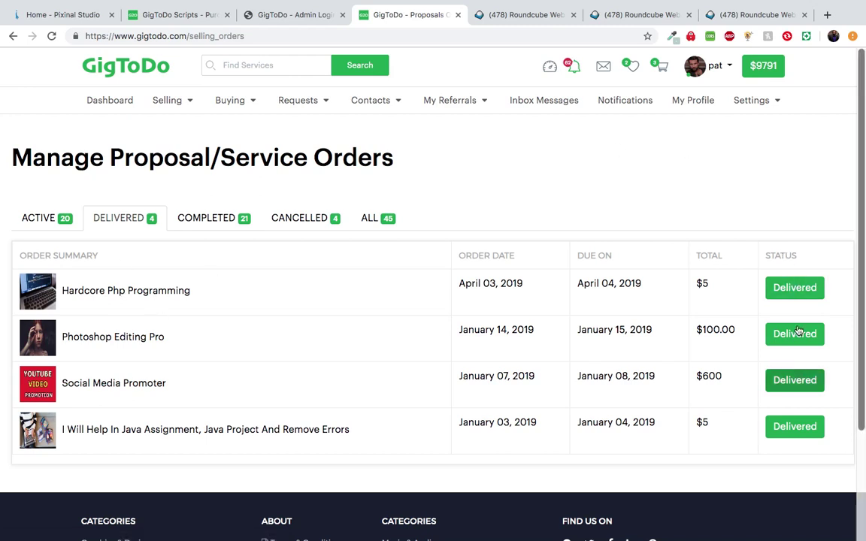
Check the active pending orders, then switch to the Delivered orders list
left_click(49, 218)
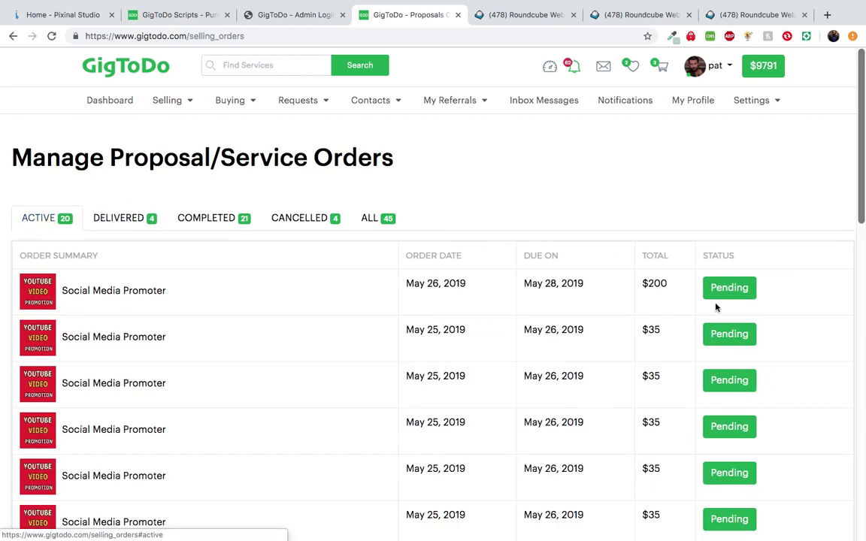
scroll(744, 460, "down", 3)
scroll(744, 461, "up", 3)
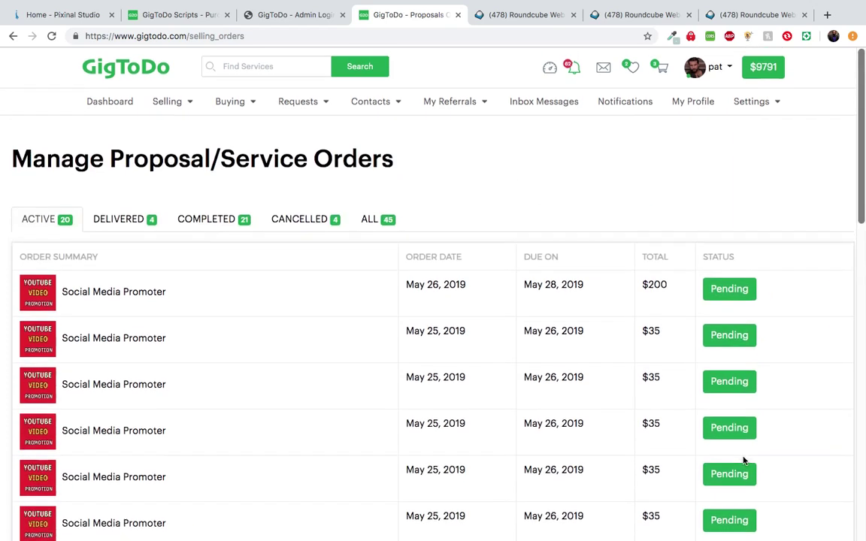
left_click(120, 219)
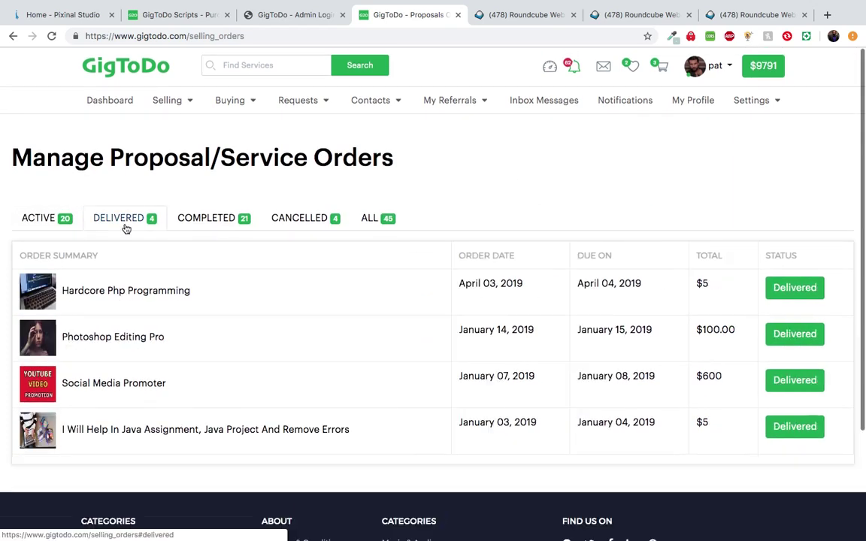
left_click(121, 294)
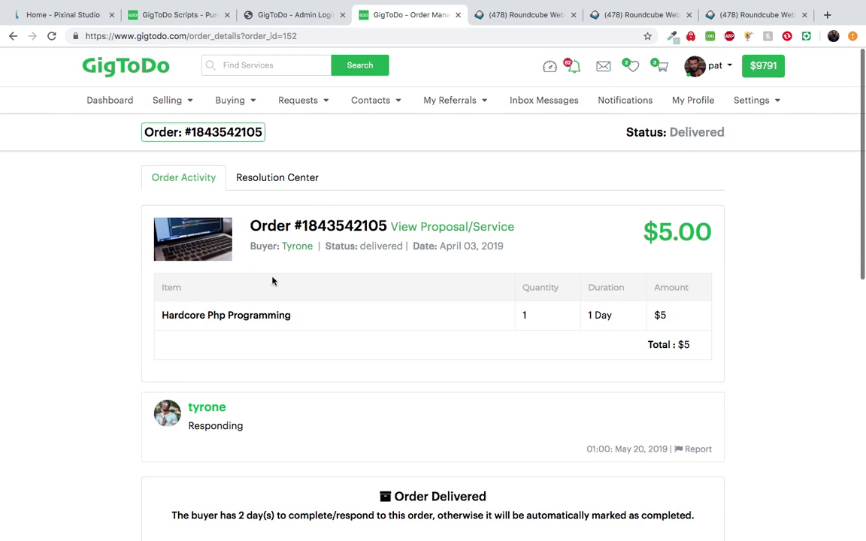
scroll(275, 289, "down", 3)
scroll(274, 289, "up", 3)
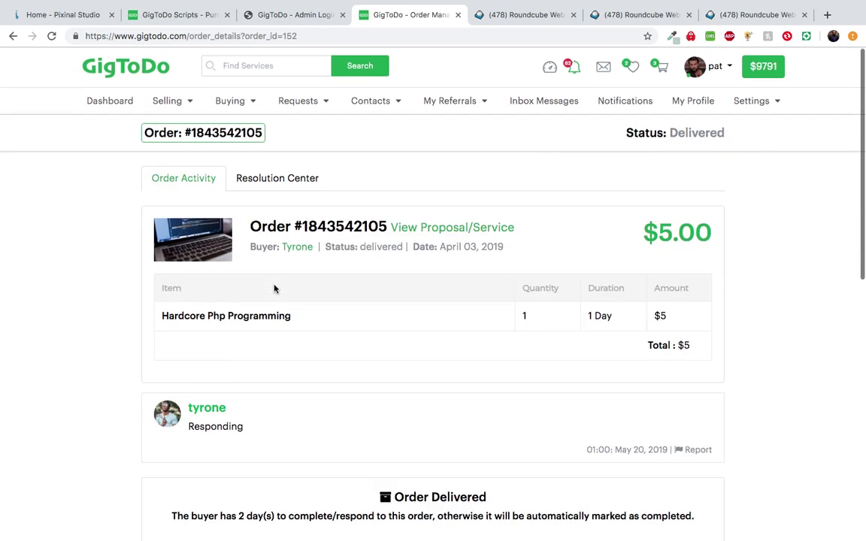
scroll(274, 289, "down", 6)
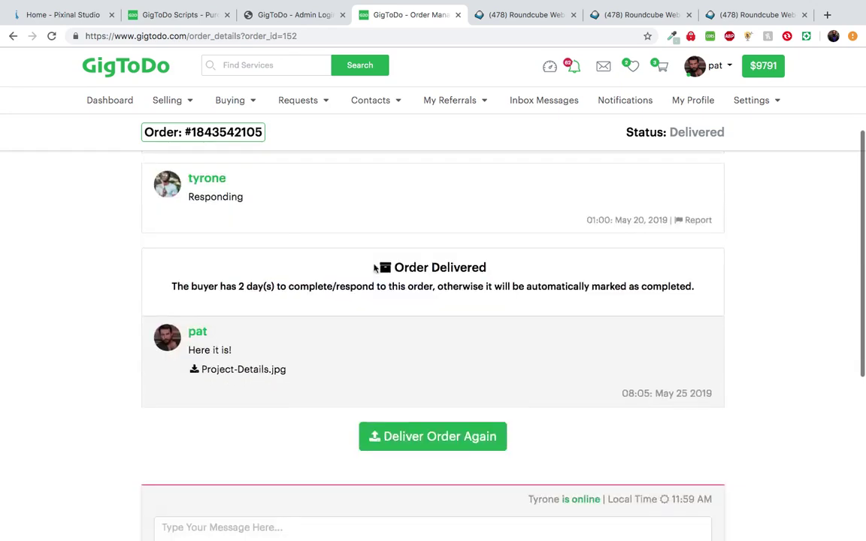
scroll(380, 340, "down", 1)
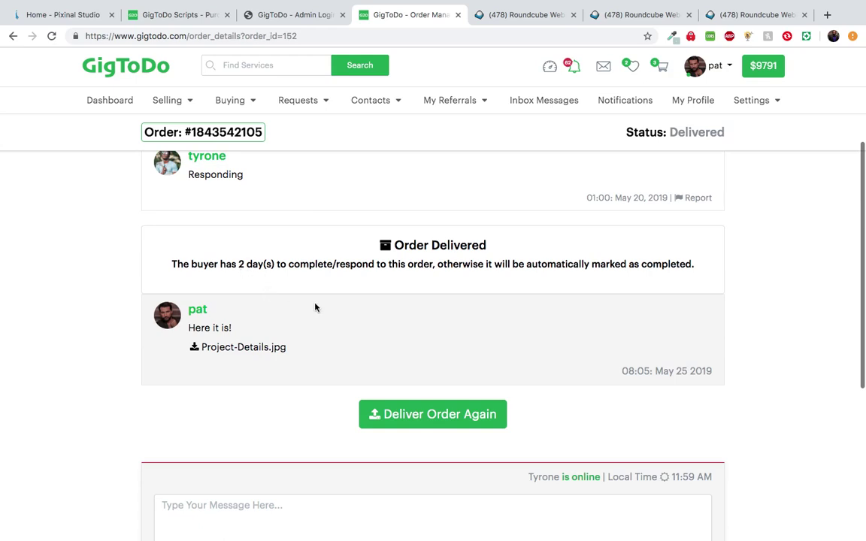
scroll(308, 301, "up", 1)
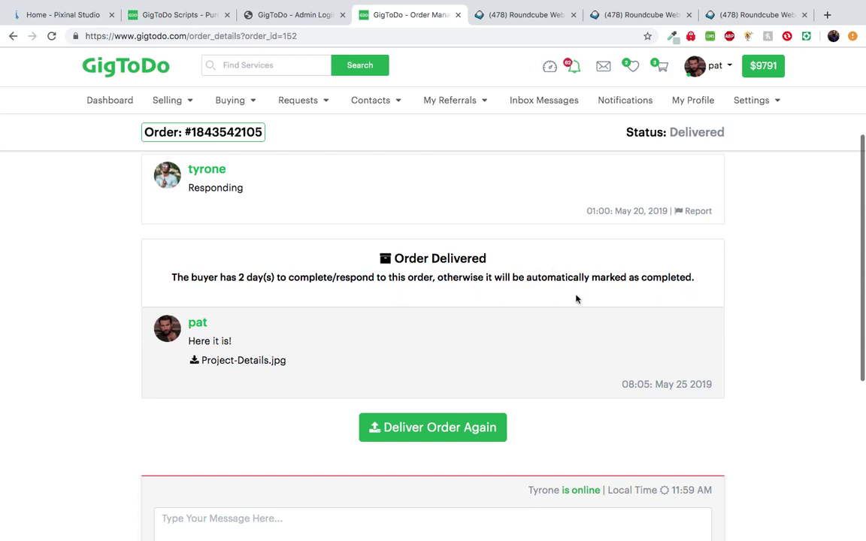
scroll(496, 306, "up", 1)
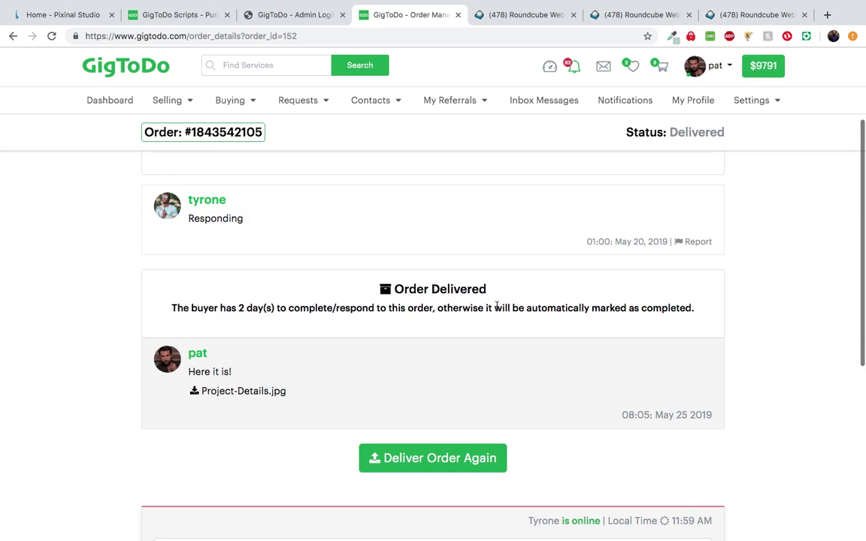
scroll(496, 306, "up", 5)
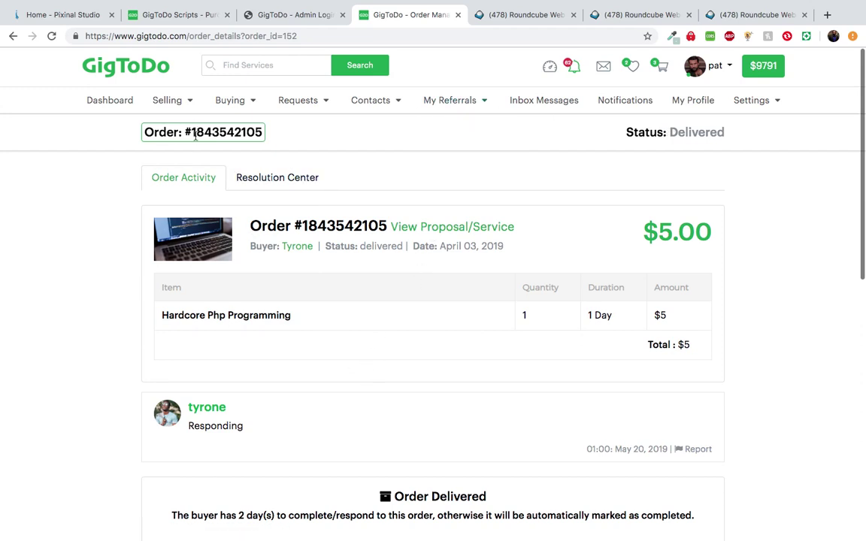
left_click_drag(185, 133, 262, 131)
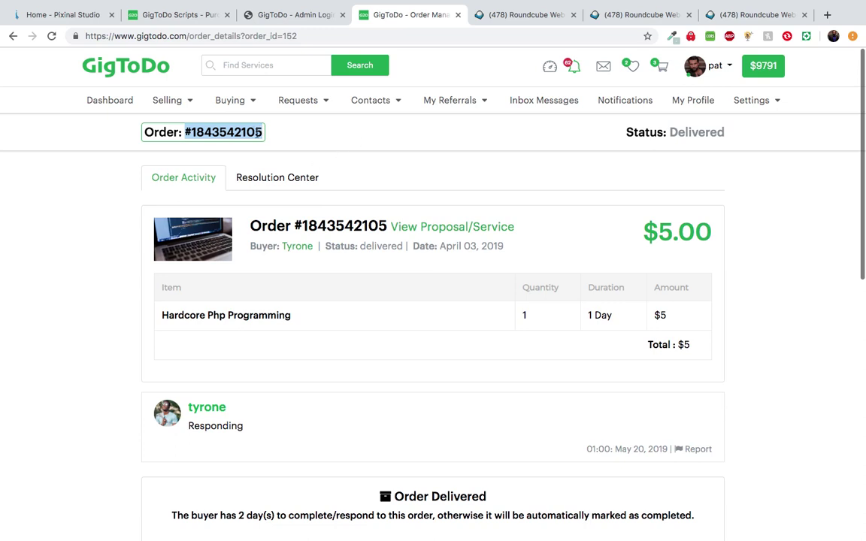
scroll(556, 277, "down", 10)
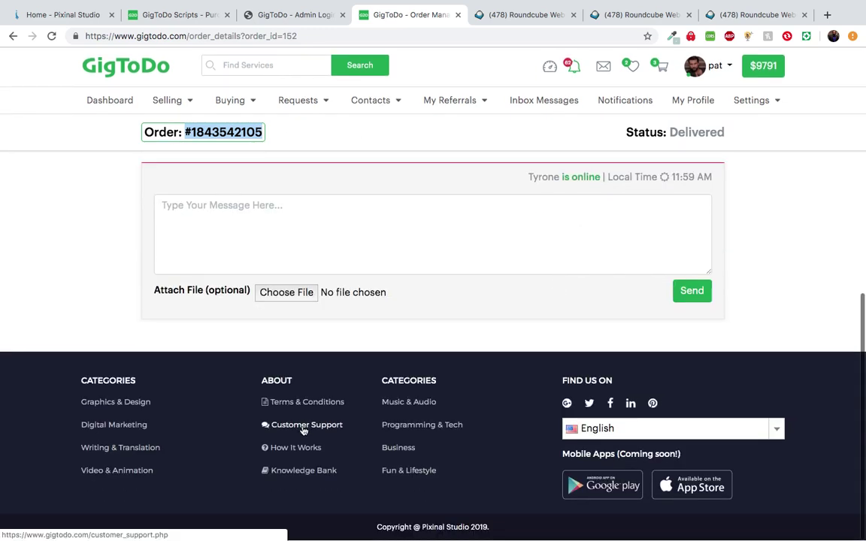
scroll(345, 346, "up", 10)
scroll(352, 332, "up", 2)
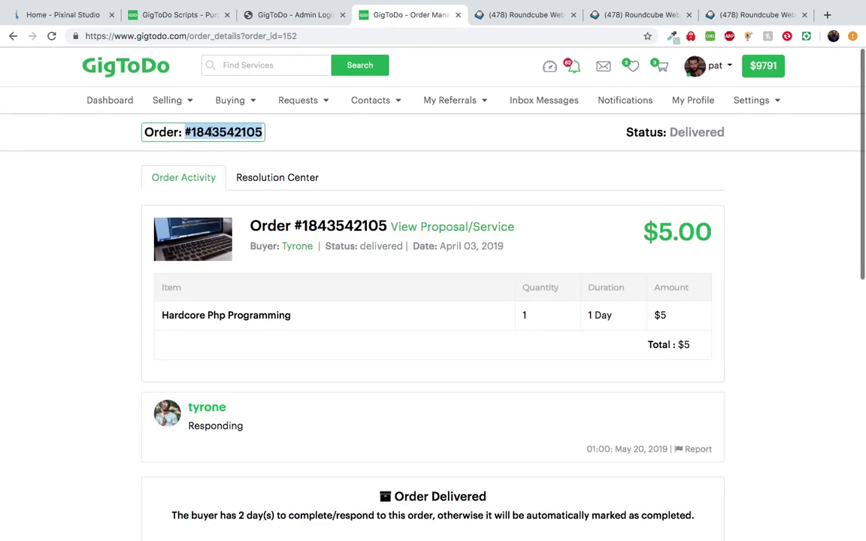
left_click(337, 271)
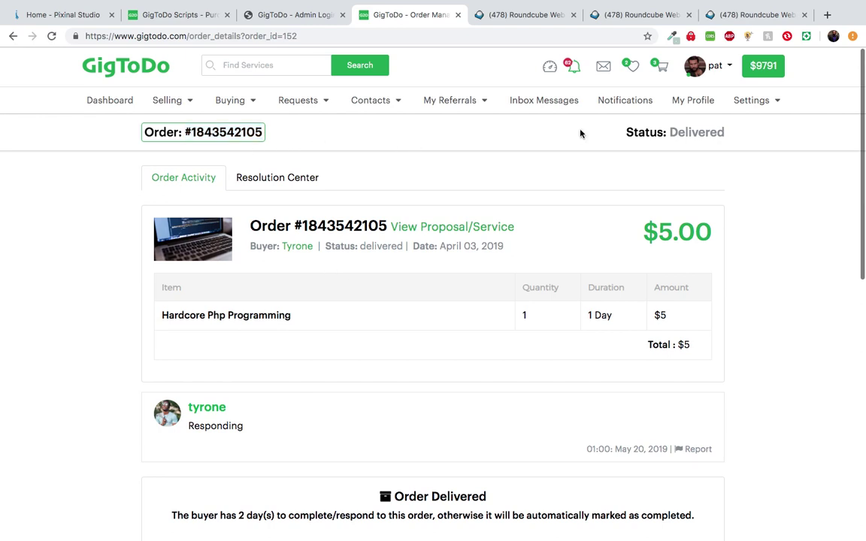
double_click(628, 134)
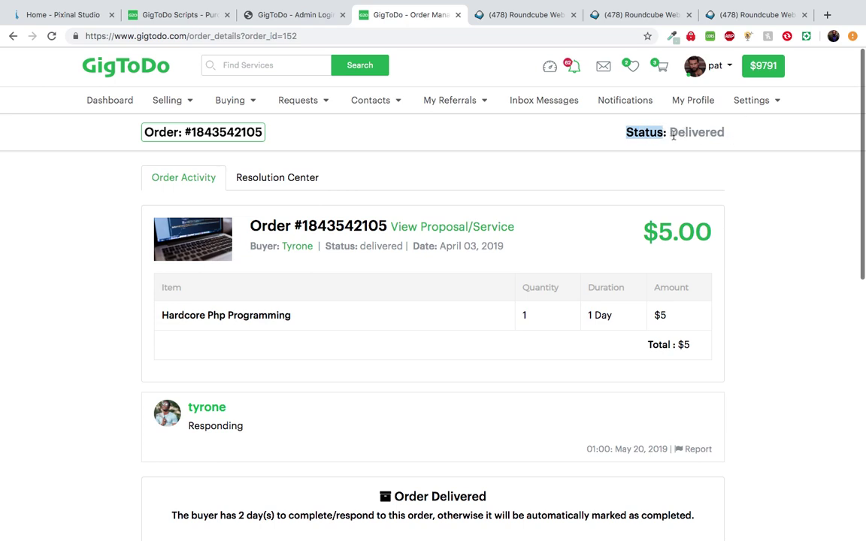
left_click(758, 105)
left_click(122, 315)
scroll(290, 267, "down", 3)
scroll(289, 266, "up", 3)
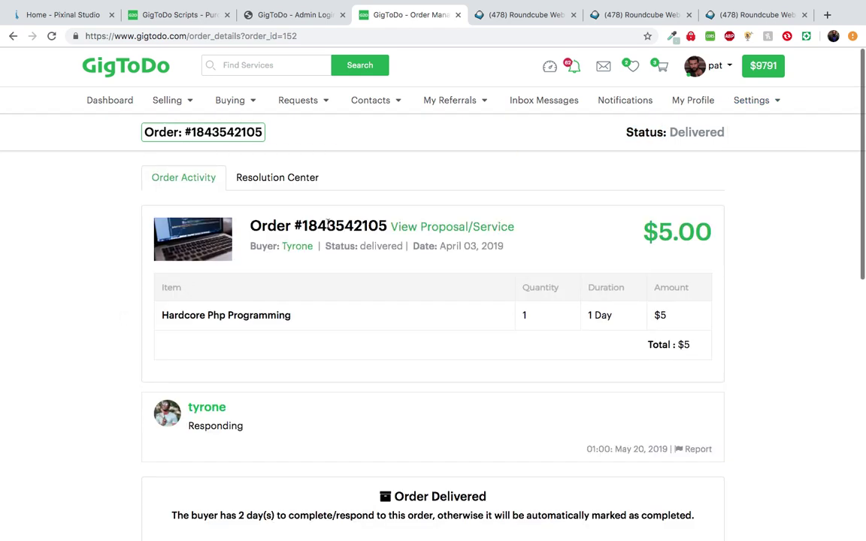
right_click(444, 229)
left_click(458, 234)
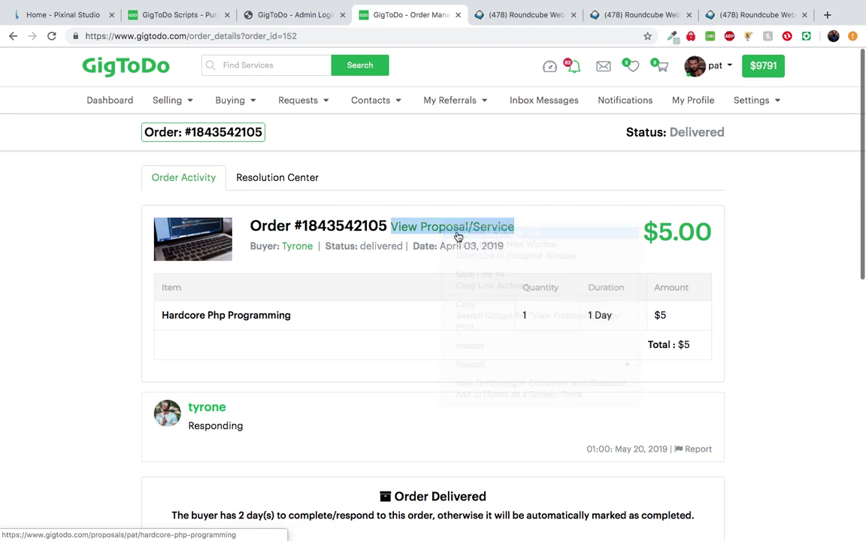
left_click(453, 16)
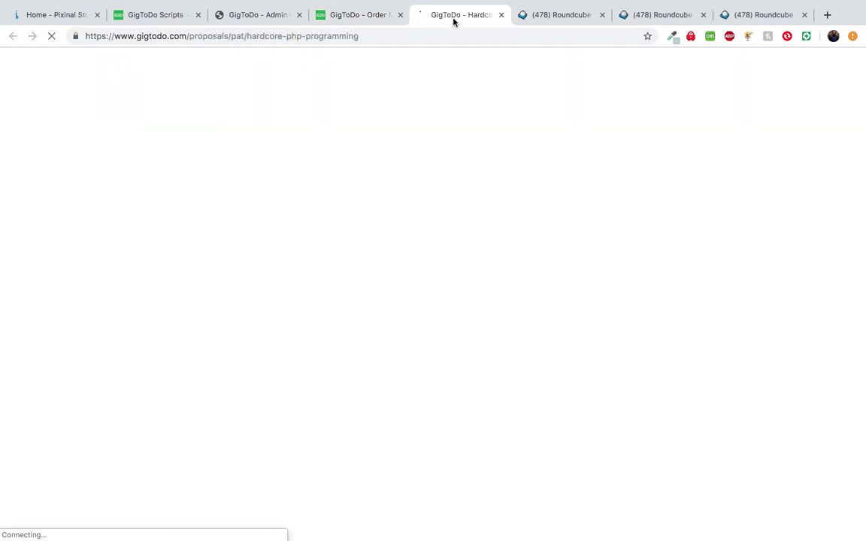
left_click(363, 22)
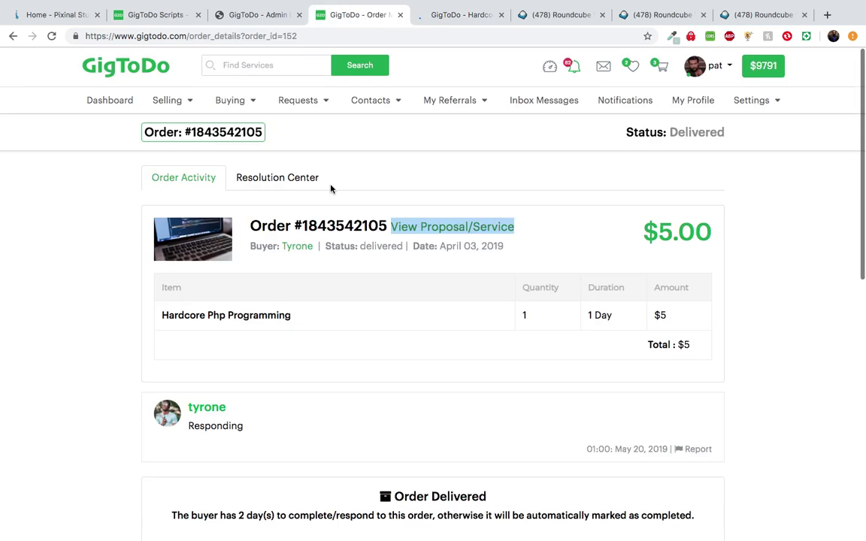
scroll(329, 261, "down", 2)
scroll(328, 261, "up", 2)
scroll(490, 260, "down", 3)
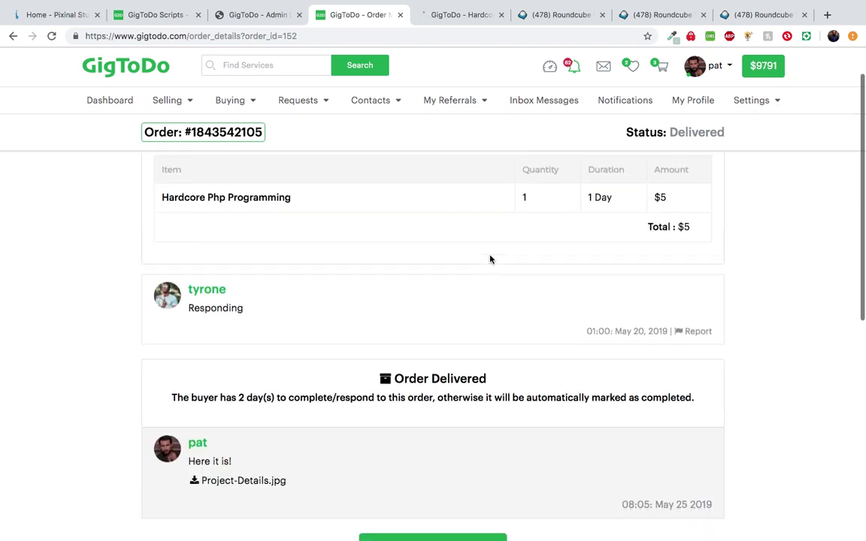
scroll(490, 260, "down", 1)
scroll(251, 266, "down", 1)
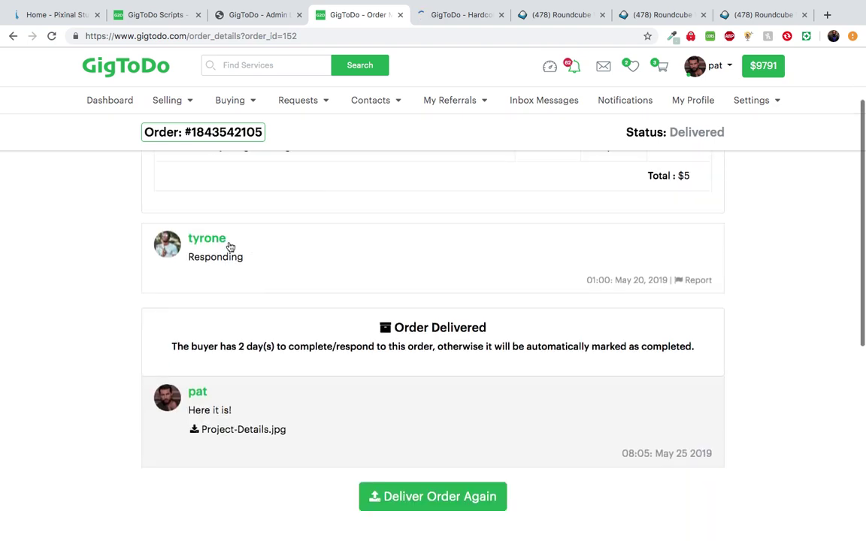
scroll(255, 245, "up", 2)
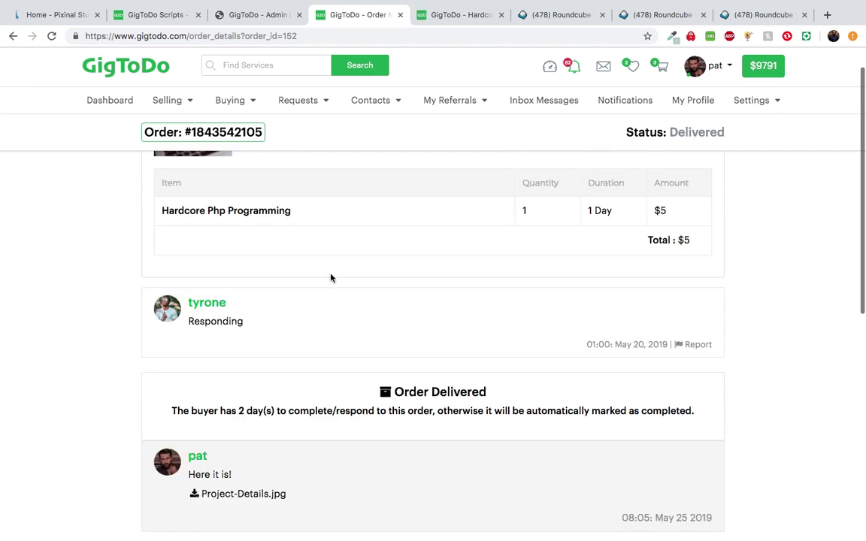
left_click(450, 19)
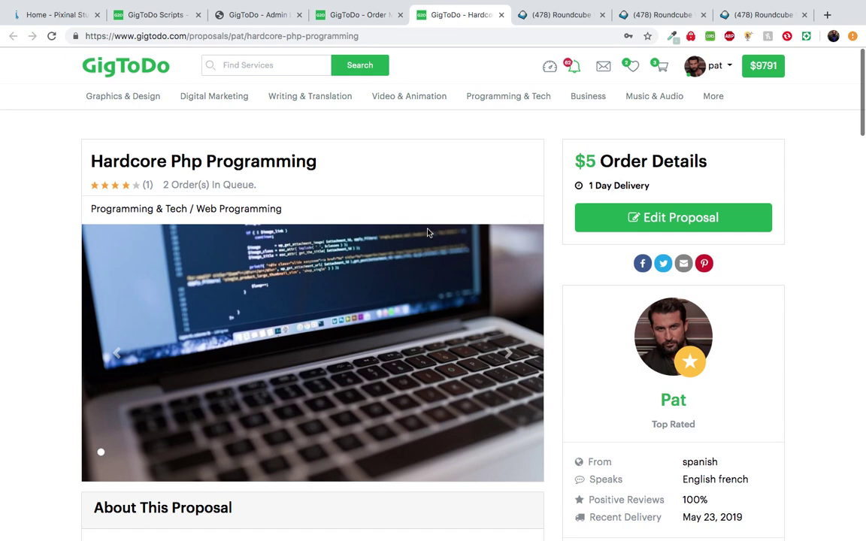
left_click(359, 15)
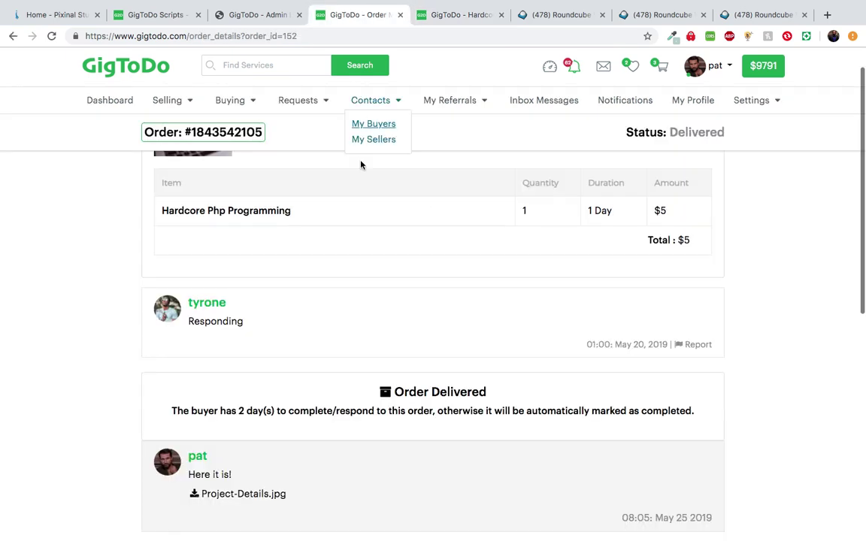
scroll(417, 188, "up", 3)
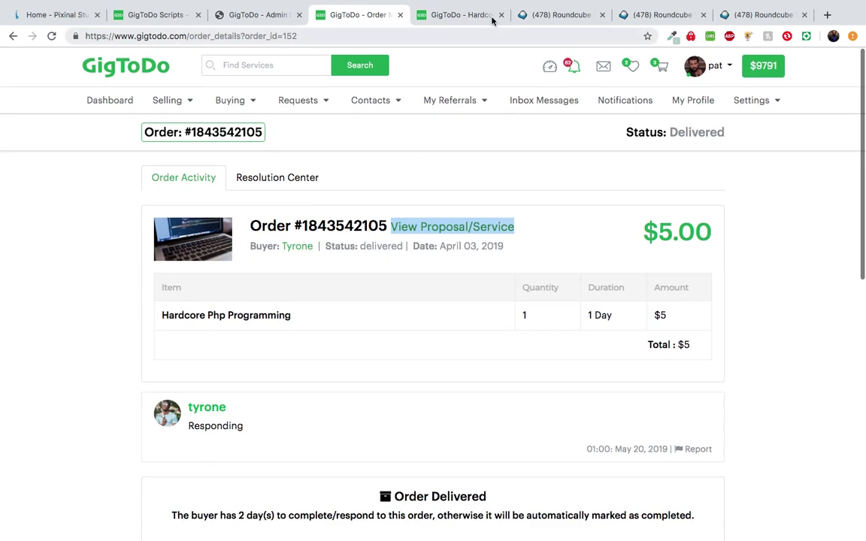
left_click(501, 14)
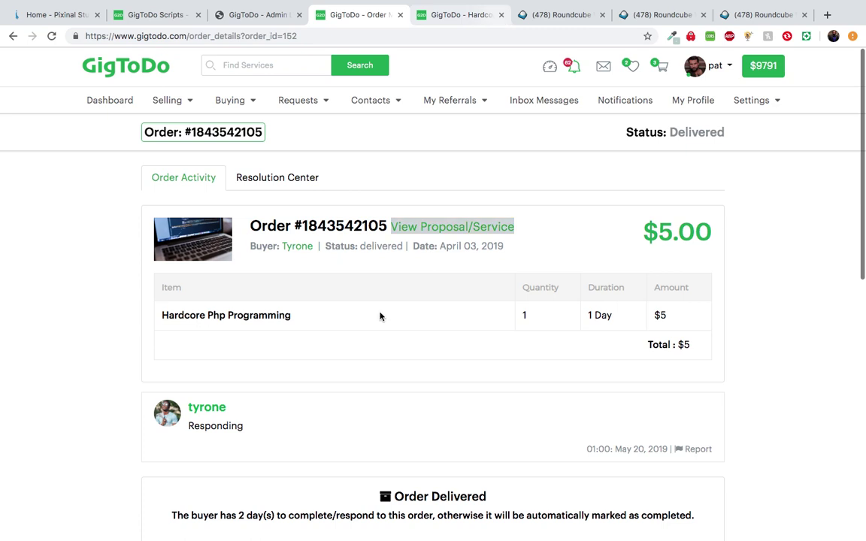
scroll(379, 315, "down", 3)
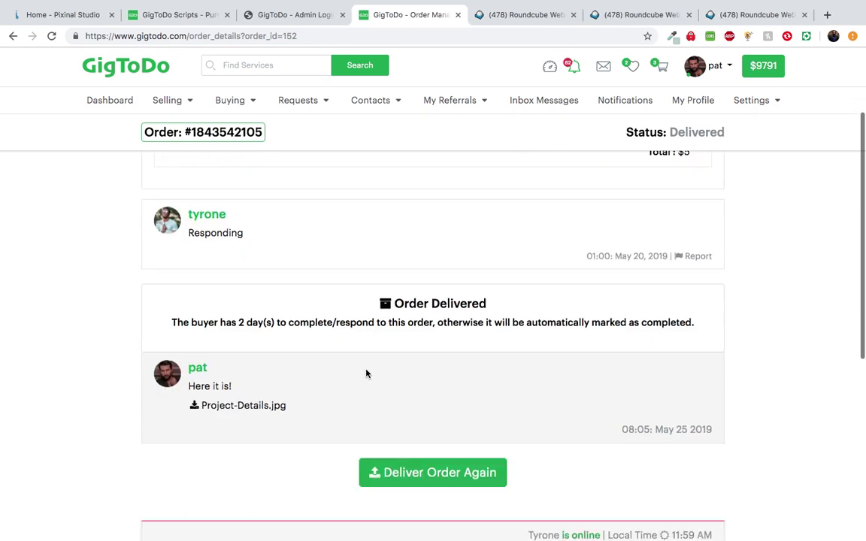
scroll(366, 374, "down", 2)
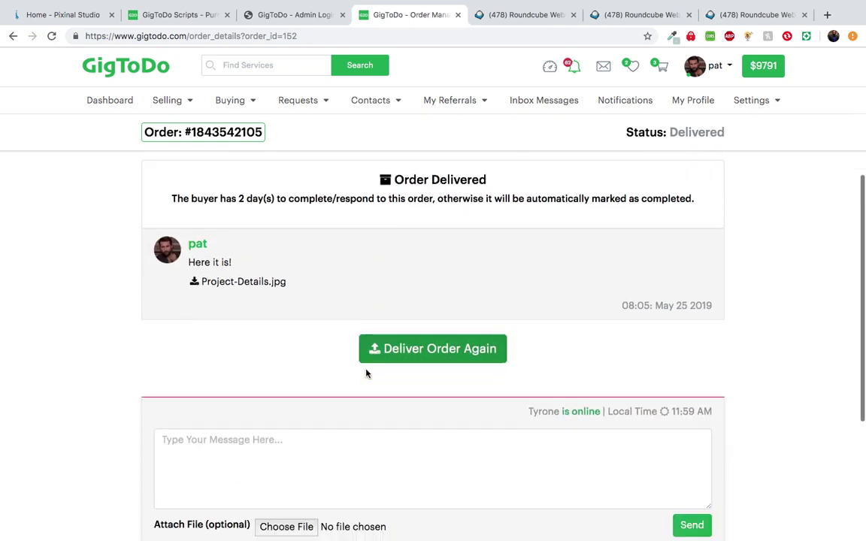
scroll(366, 374, "up", 4)
scroll(369, 368, "down", 1)
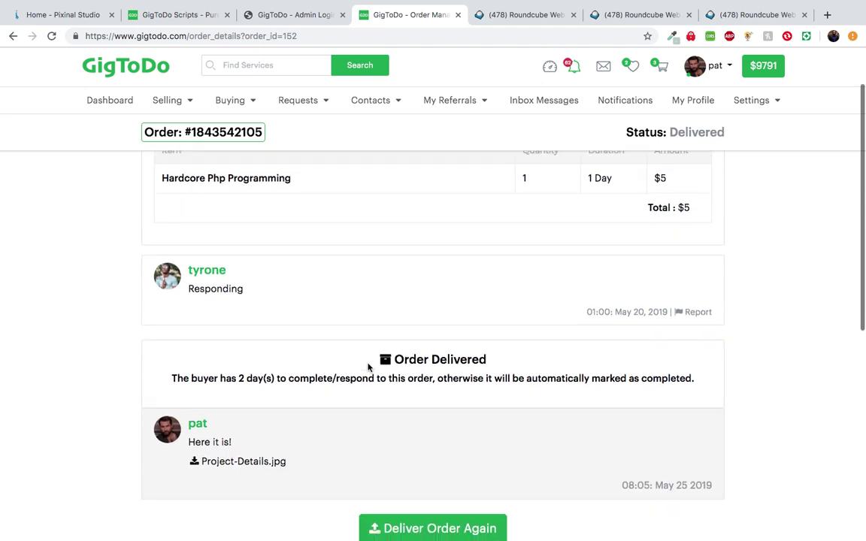
scroll(368, 367, "up", 3)
scroll(354, 423, "down", 2)
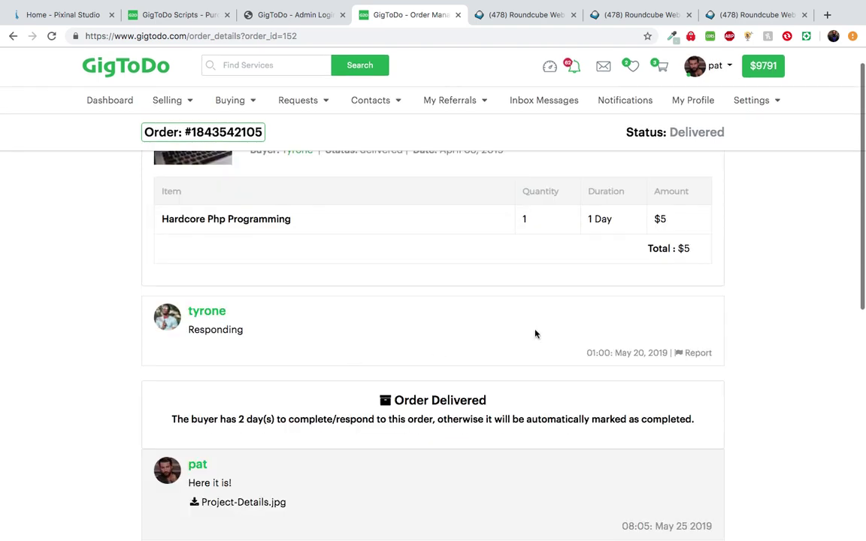
scroll(535, 335, "up", 1)
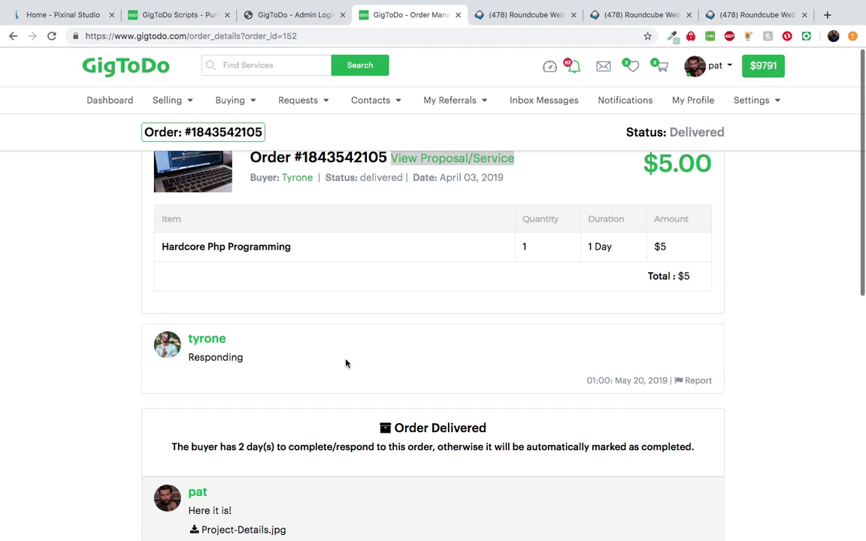
left_click(696, 382)
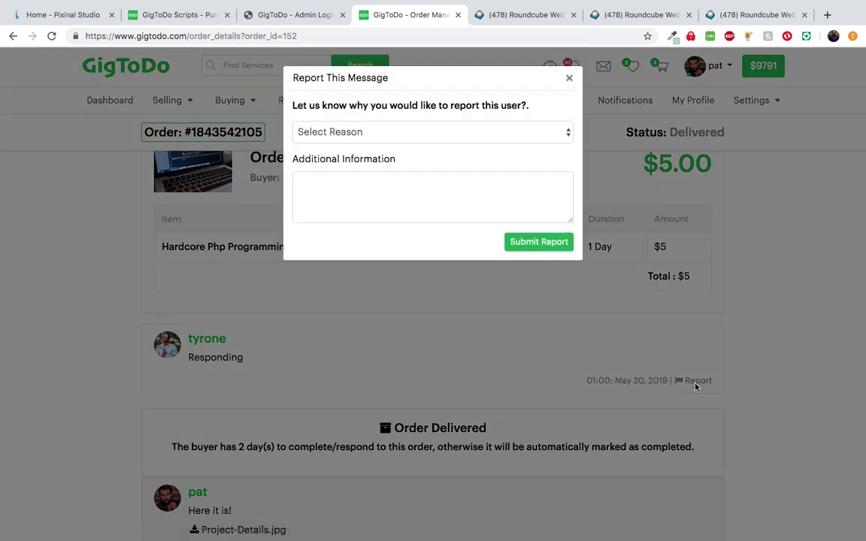
left_click(424, 142)
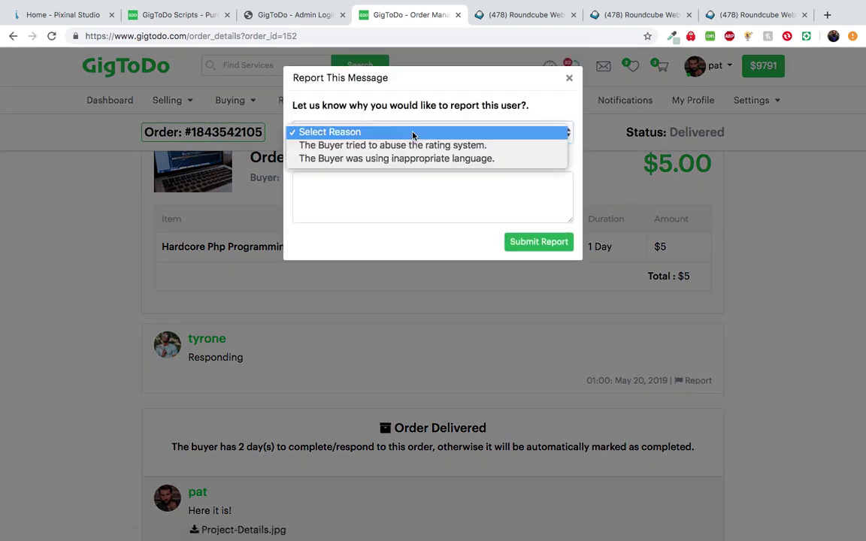
left_click(425, 192)
left_click(361, 193)
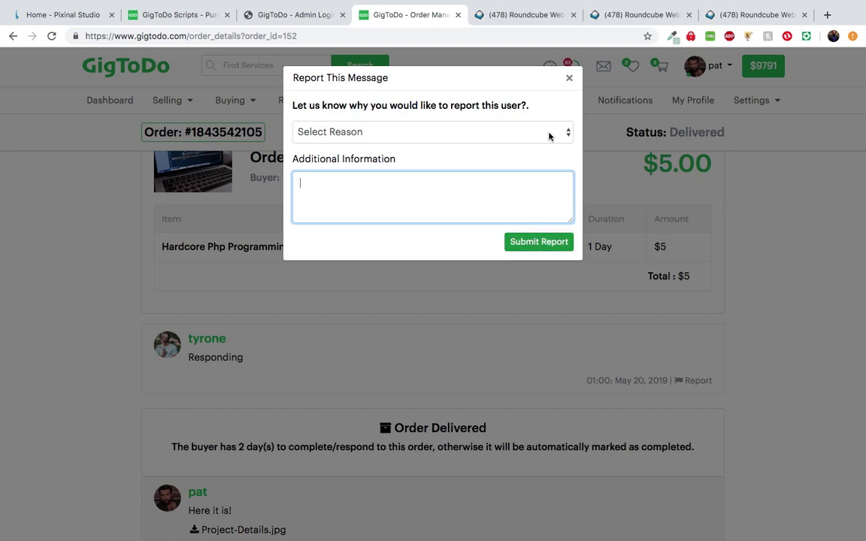
left_click(570, 79)
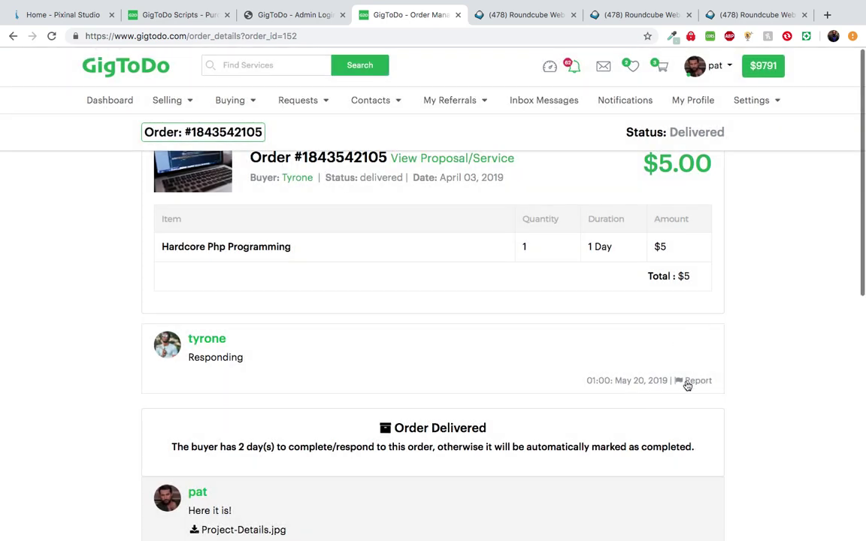
scroll(464, 389, "up", 1)
scroll(464, 388, "down", 3)
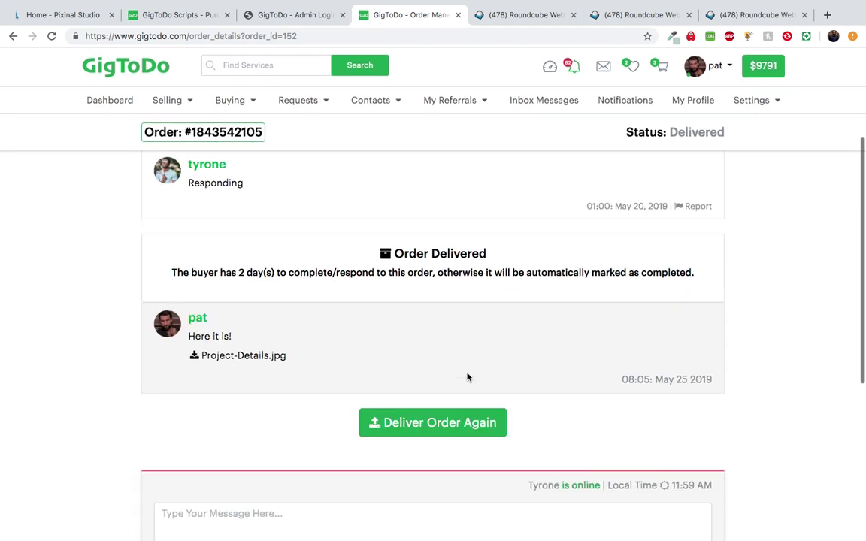
scroll(344, 323, "down", 1)
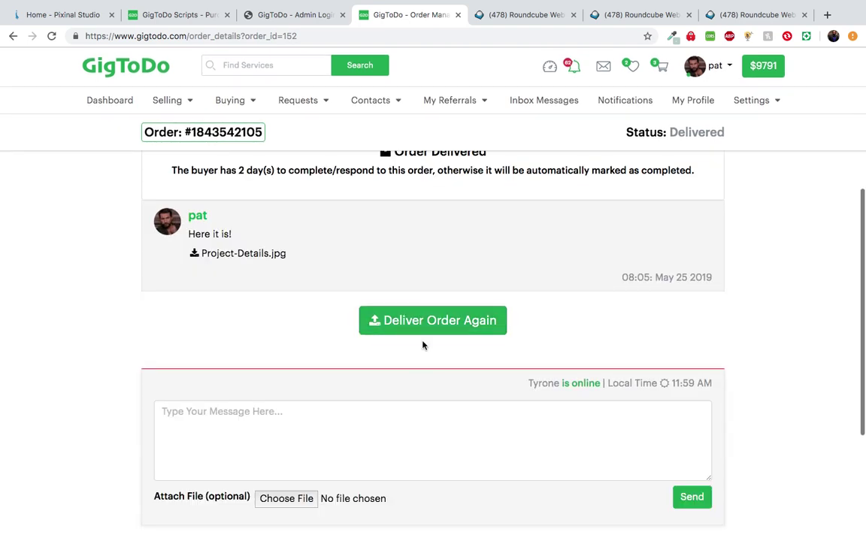
scroll(423, 345, "up", 5)
scroll(423, 343, "down", 4)
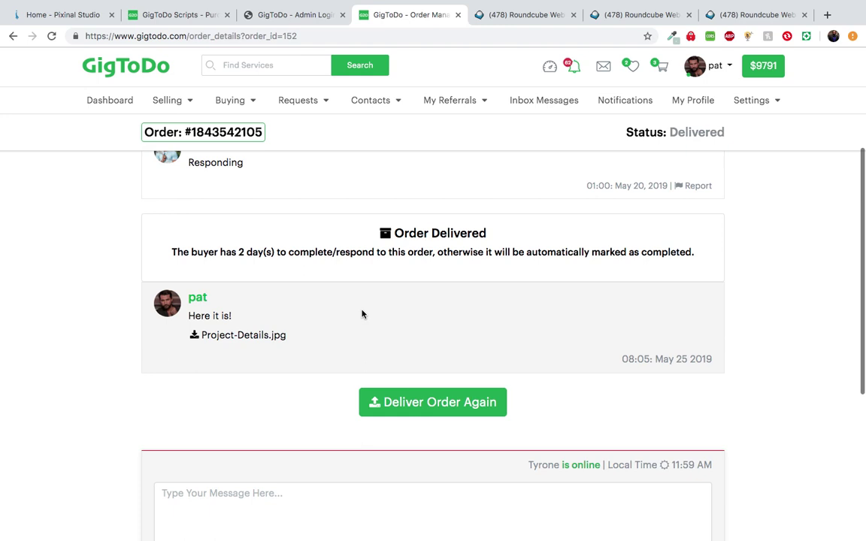
scroll(362, 312, "up", 4)
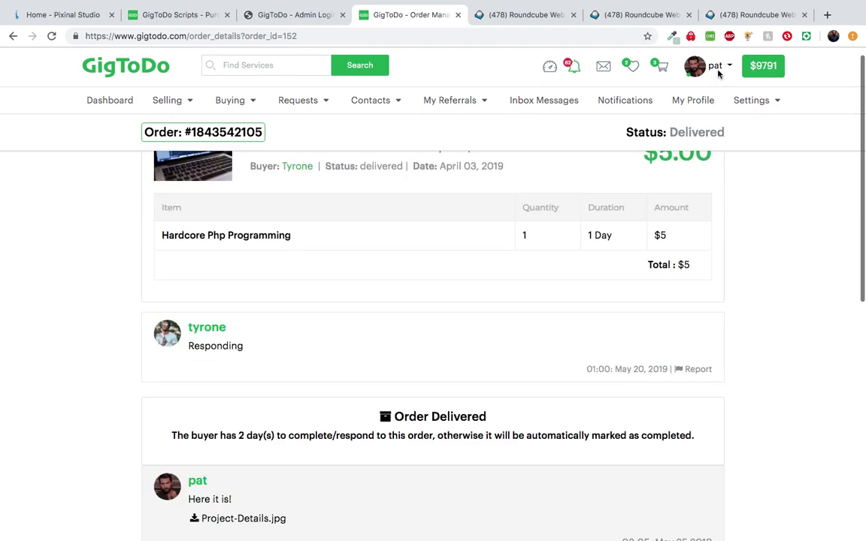
scroll(403, 373, "up", 2)
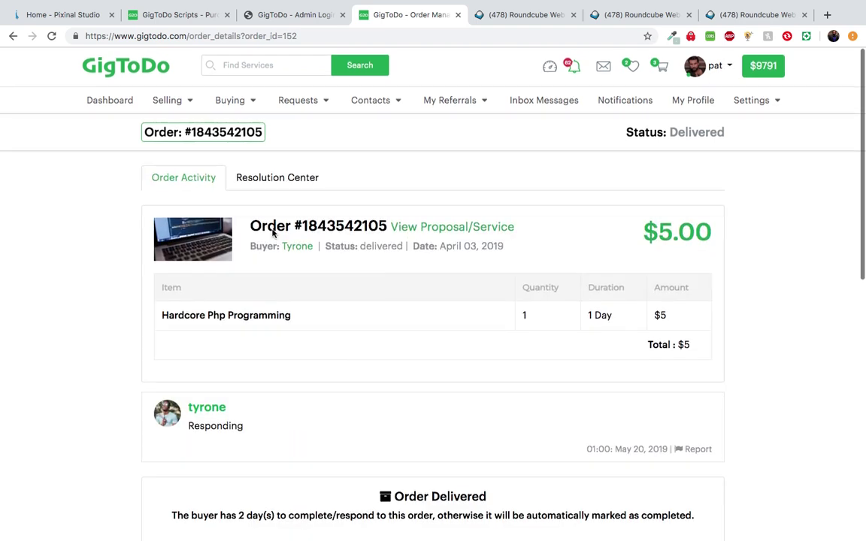
left_click(264, 179)
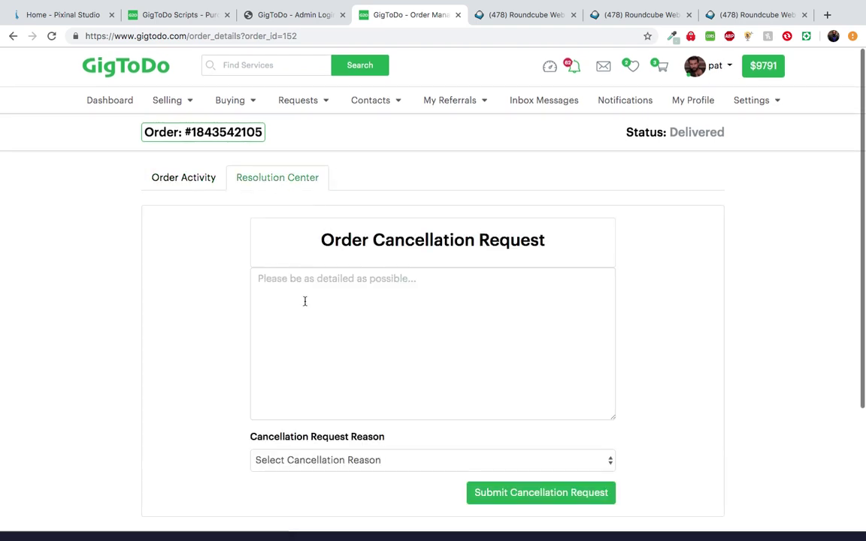
left_click(320, 460)
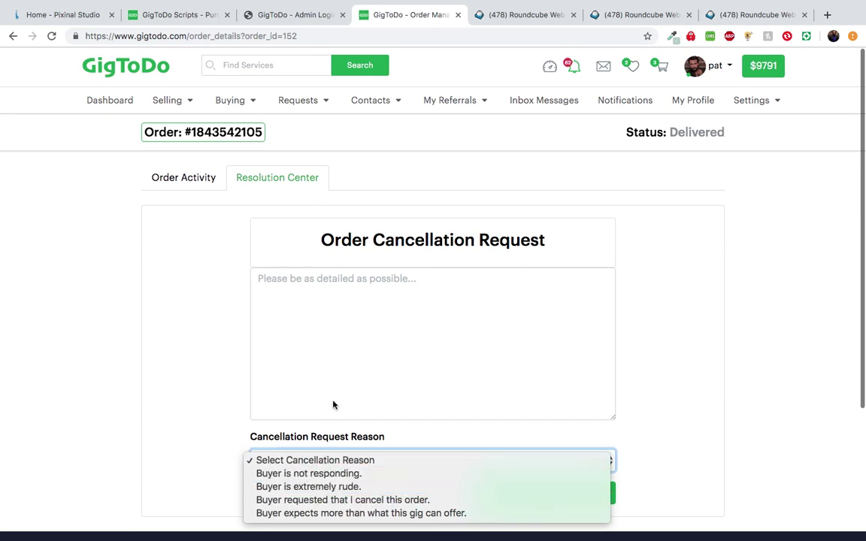
left_click(323, 367)
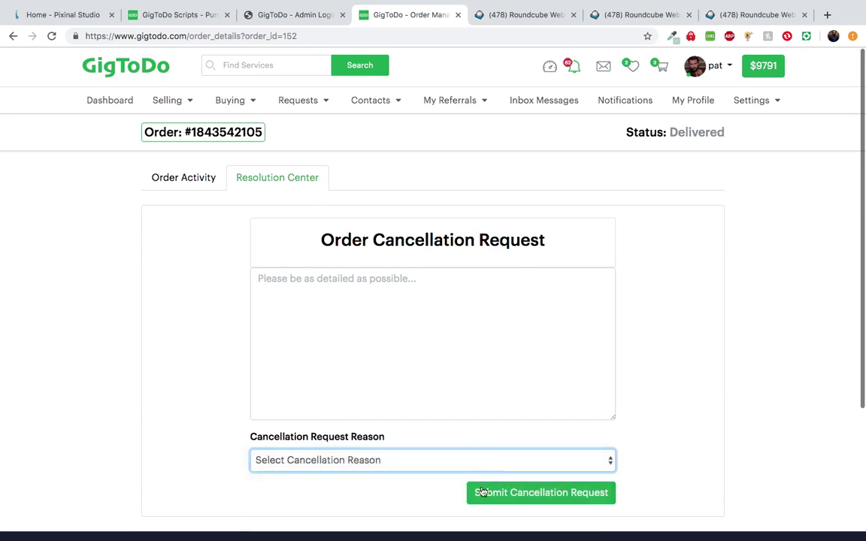
Go to Selling > Orders and filter to COMPLETED, showing Java assignment order #19323750 ($40)
left_click(195, 181)
left_click(167, 100)
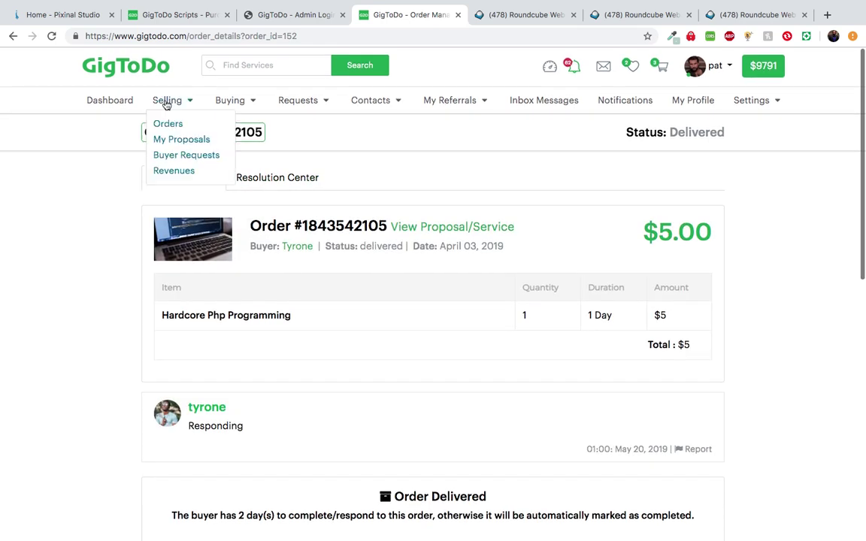
left_click(169, 125)
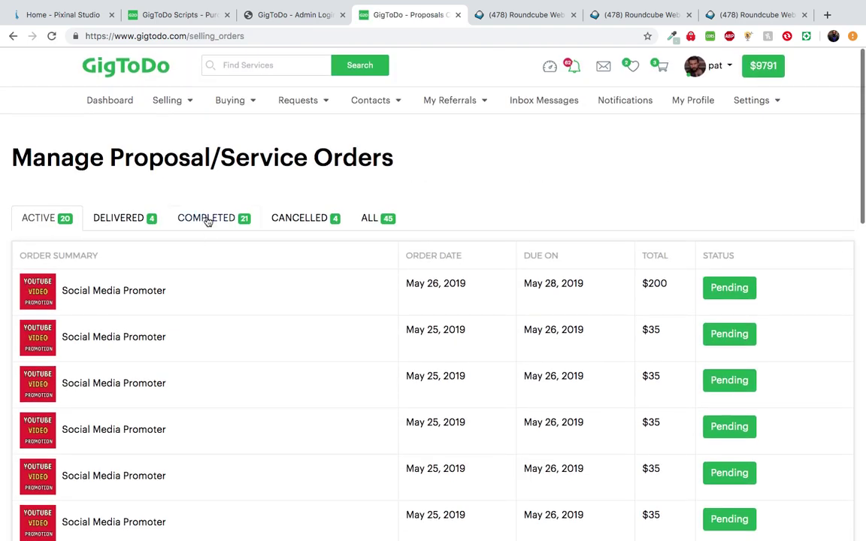
left_click(207, 219)
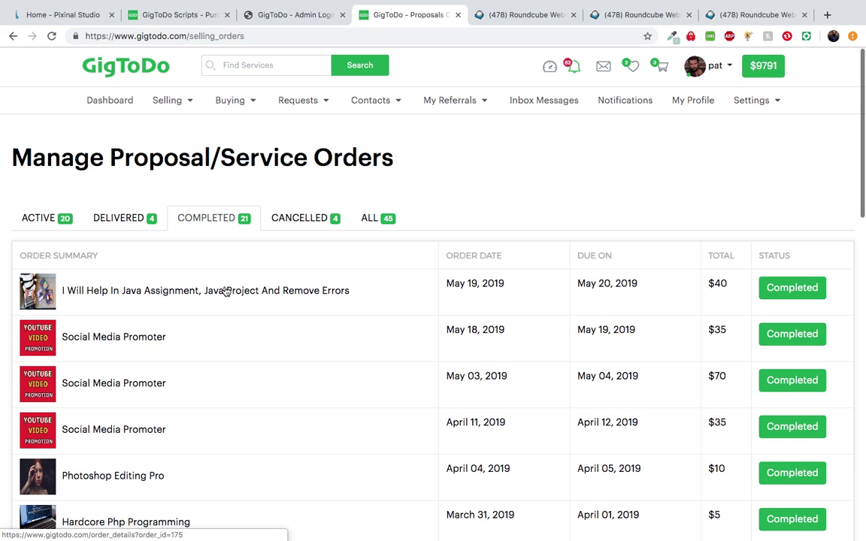
scroll(221, 344, "down", 3)
scroll(220, 345, "up", 3)
Open completed Java assignment order #19323750 and inspect its Order Delivered banner
left_click(225, 295)
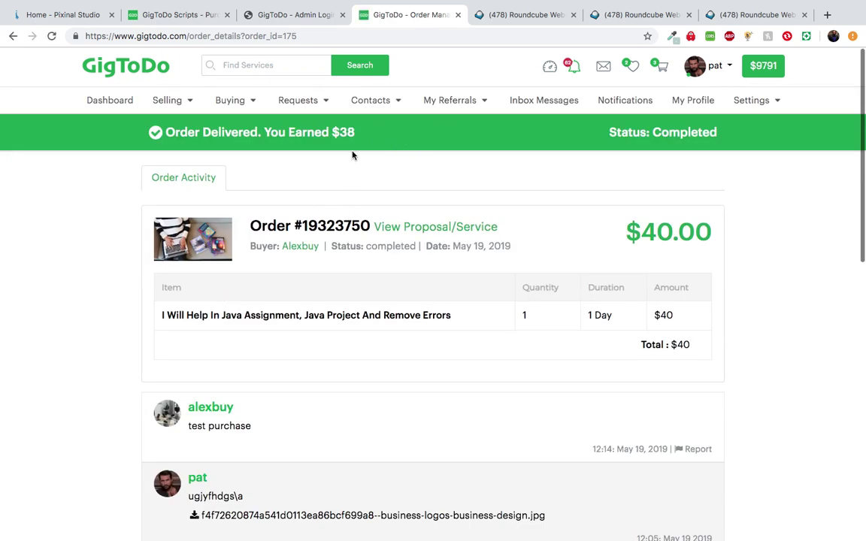
left_click_drag(158, 132, 246, 135)
scroll(237, 368, "down", 1)
scroll(237, 367, "down", 5)
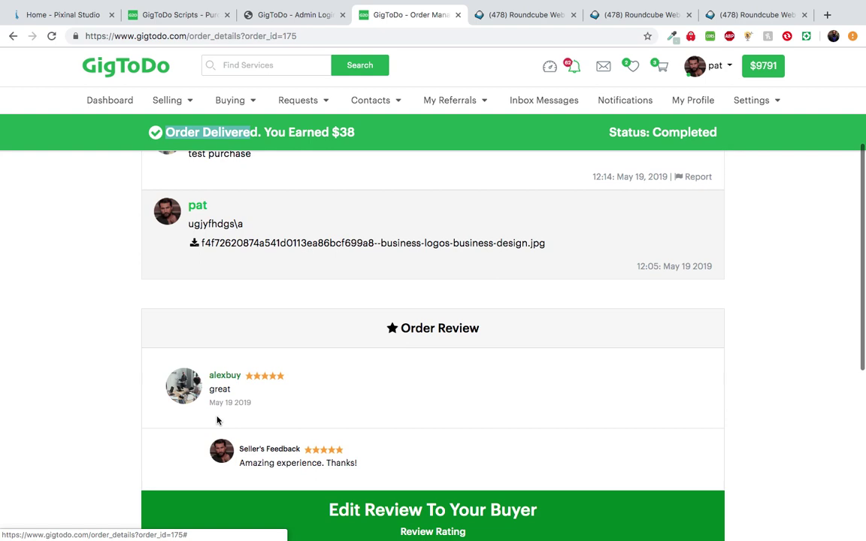
scroll(315, 387, "up", 5)
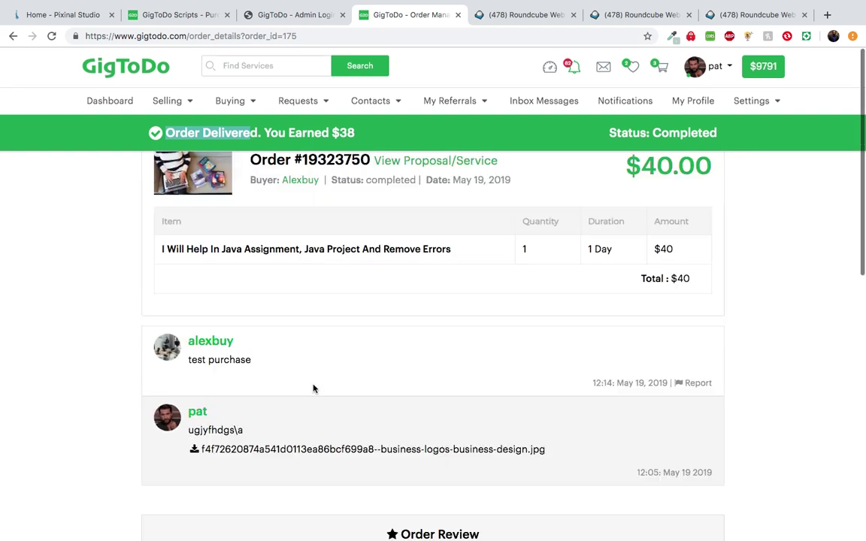
left_click(192, 137)
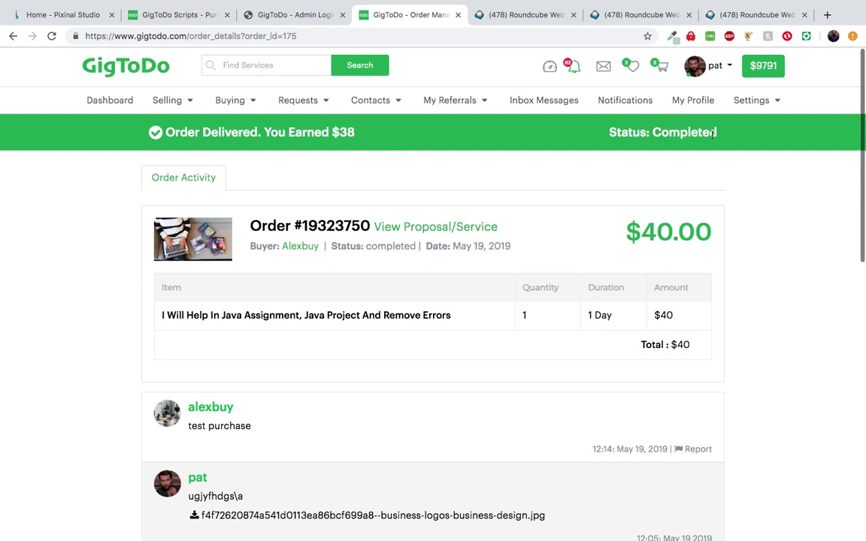
scroll(536, 187, "down", 3)
scroll(536, 188, "up", 3)
Scroll down to Order Review and click into the seller's review textarea
scroll(556, 178, "down", 3)
scroll(501, 189, "up", 3)
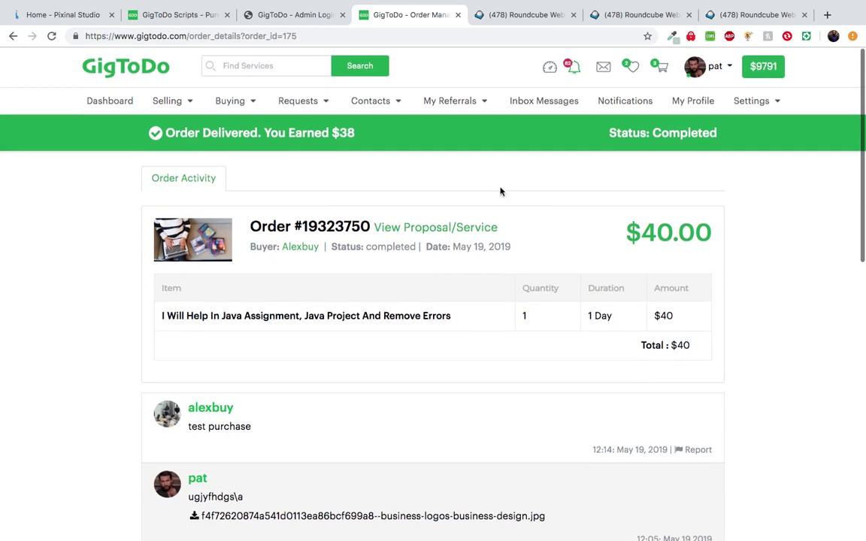
scroll(433, 239, "down", 2)
scroll(433, 240, "up", 2)
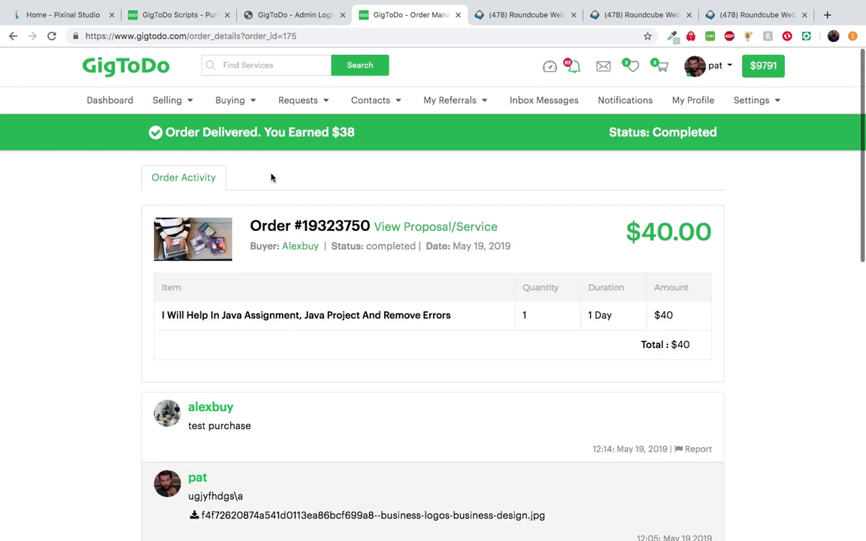
scroll(246, 402, "down", 5)
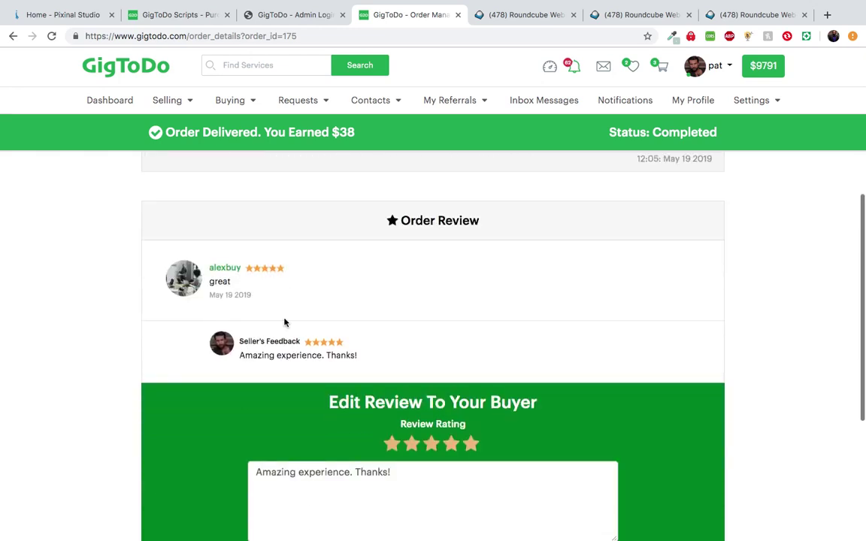
scroll(288, 286, "down", 1)
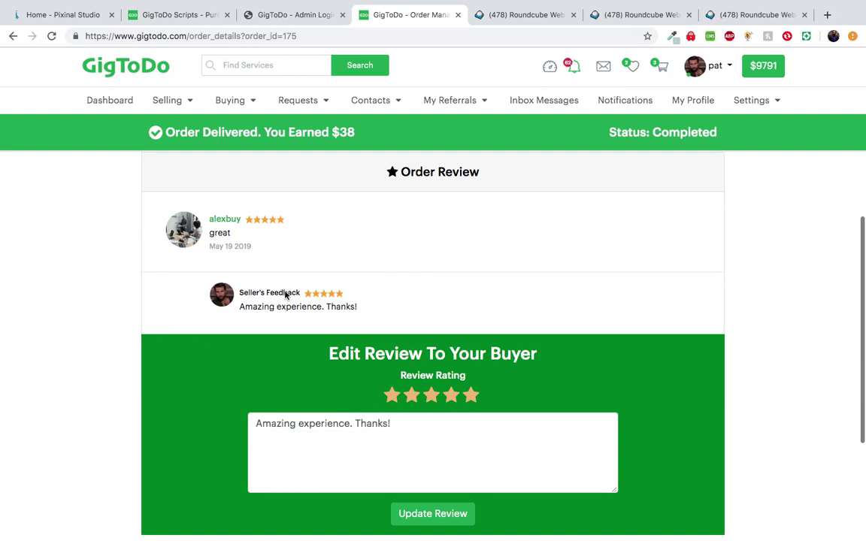
scroll(264, 345, "down", 1)
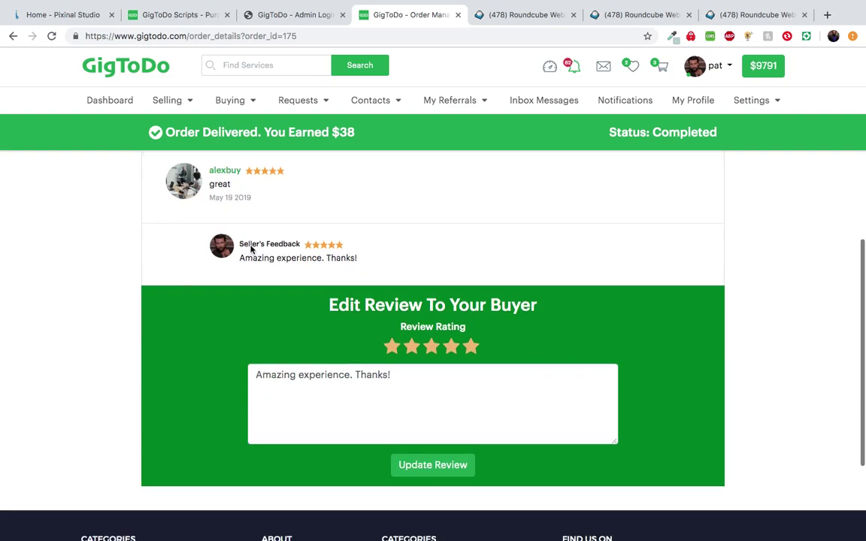
left_click(408, 376)
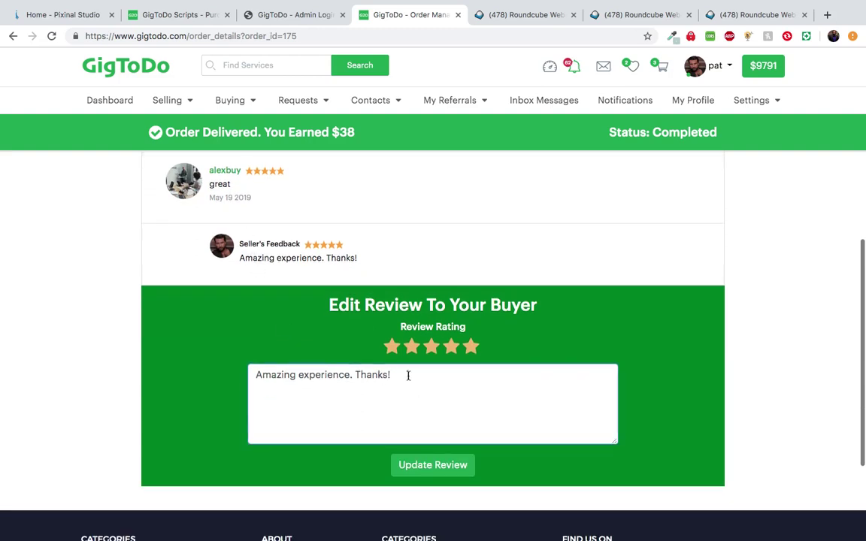
Return to Selling > Orders, listing 20 active pending orders among 45 total
scroll(408, 420, "up", 3)
scroll(429, 311, "up", 8)
mouse_move(166, 100)
left_click(175, 125)
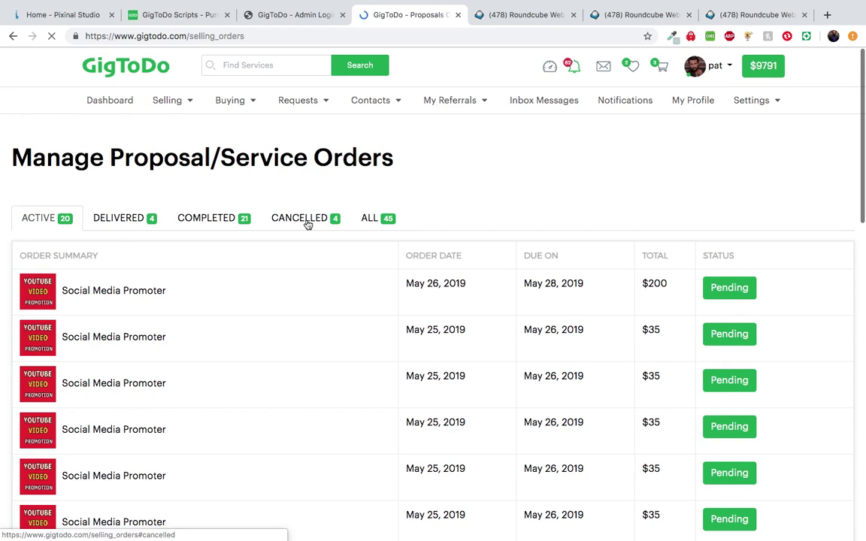
left_click(307, 220)
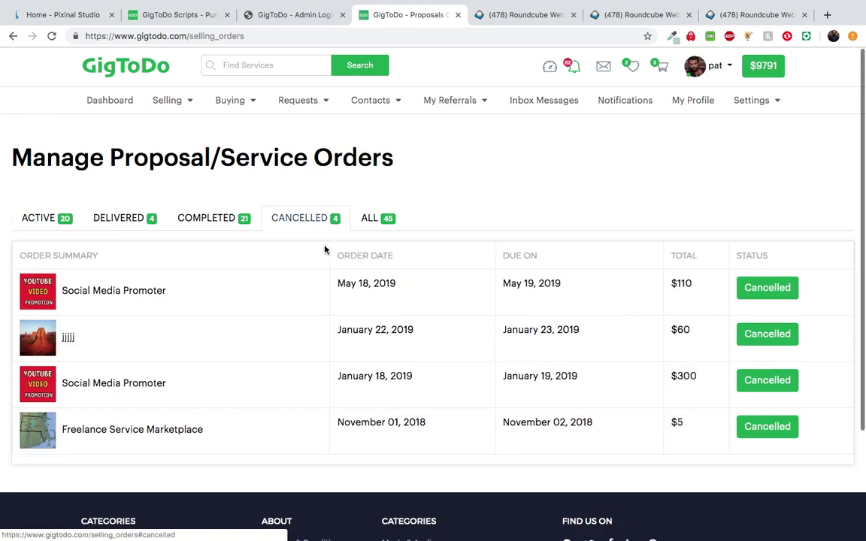
left_click(152, 301)
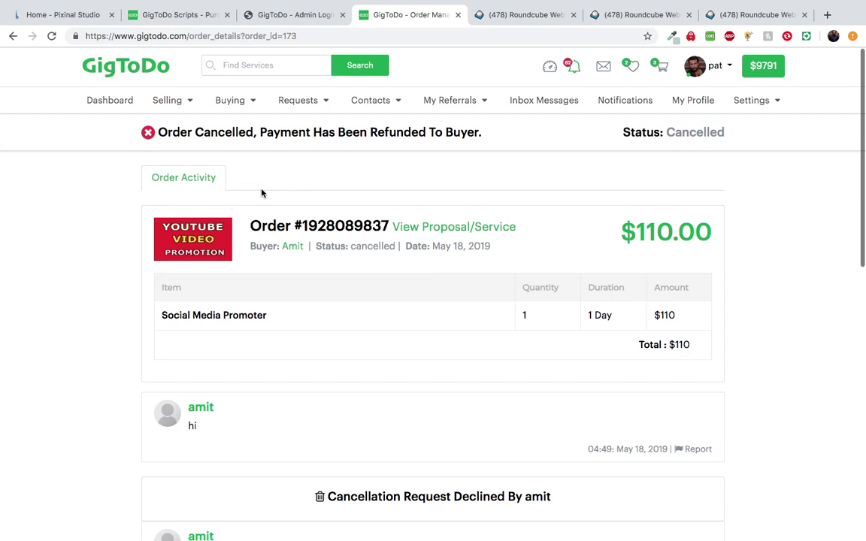
scroll(261, 193, "down", 2)
scroll(260, 192, "up", 2)
scroll(448, 237, "down", 4)
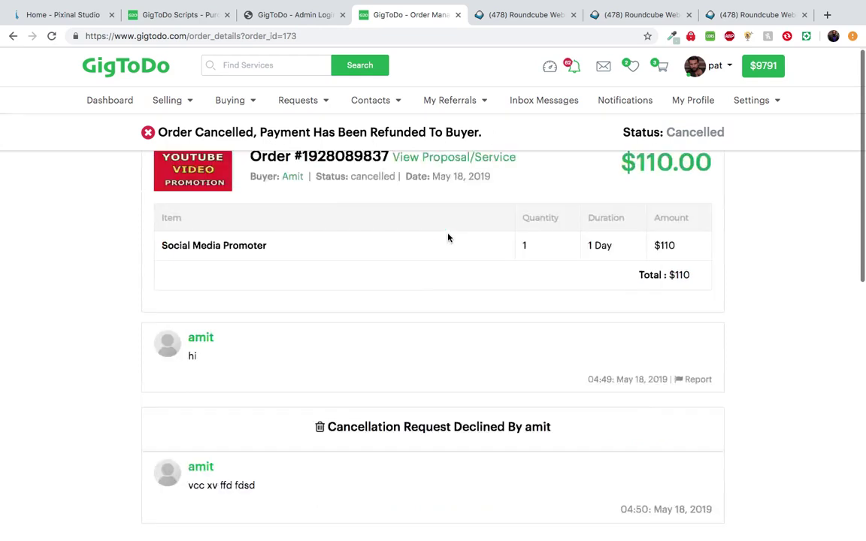
scroll(282, 320, "down", 1)
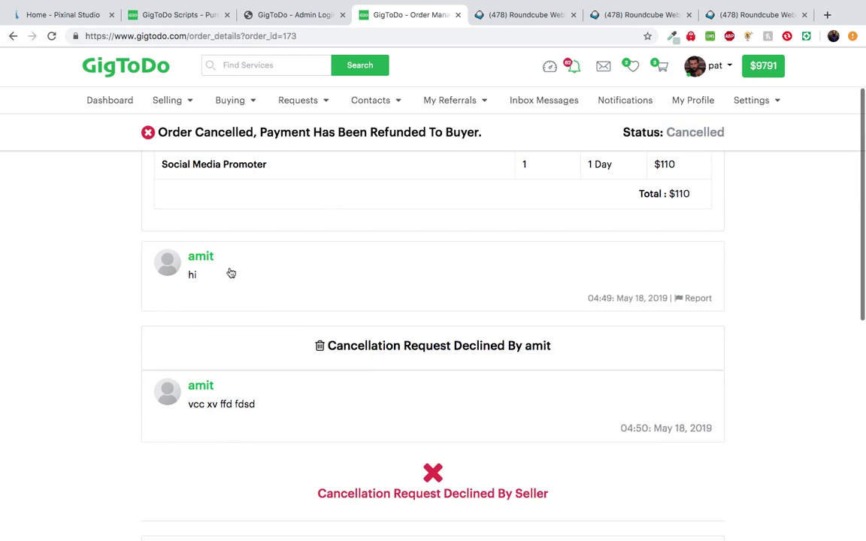
scroll(418, 250, "up", 4)
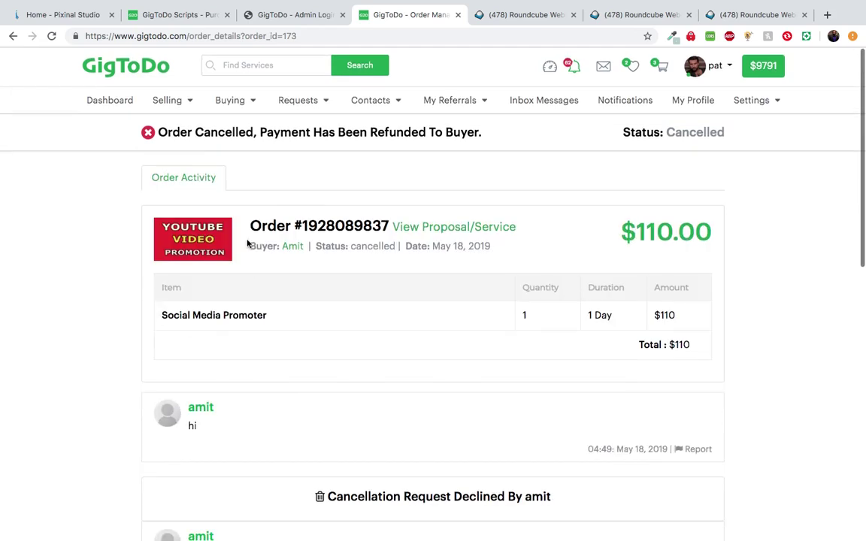
scroll(292, 392, "down", 5)
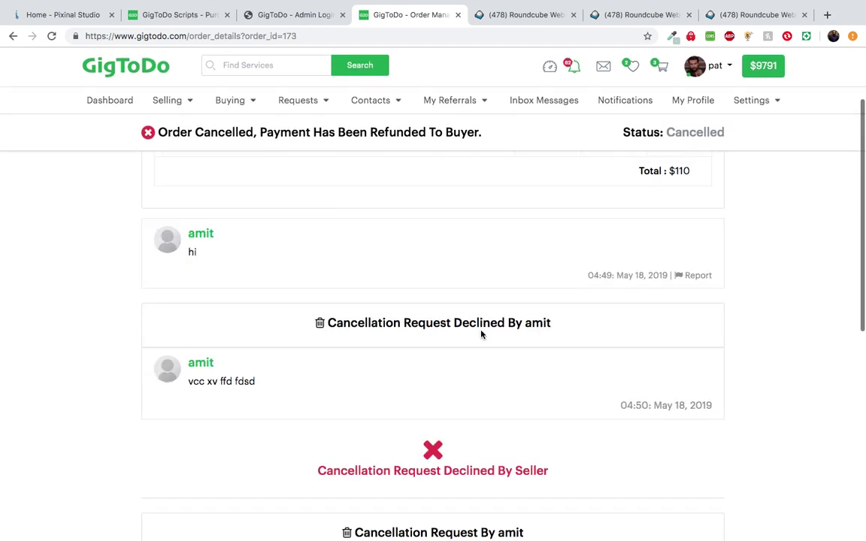
scroll(465, 337, "down", 2)
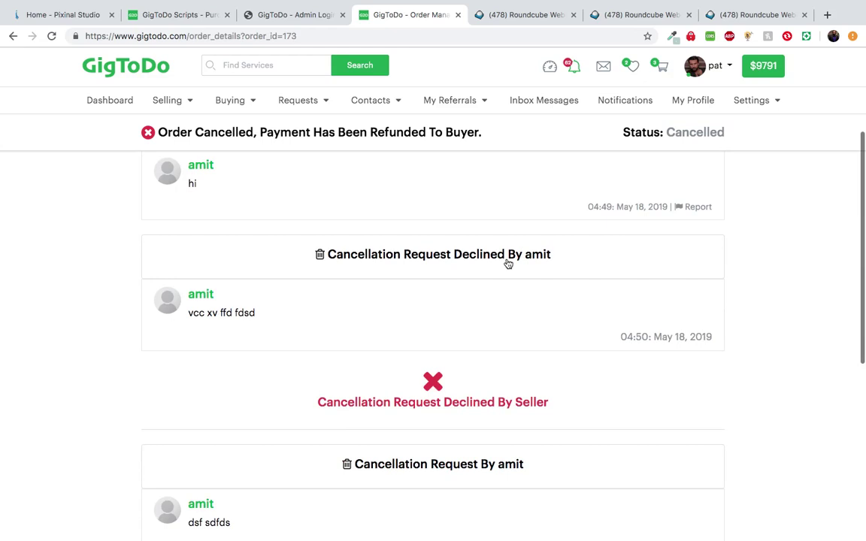
scroll(414, 309, "up", 1)
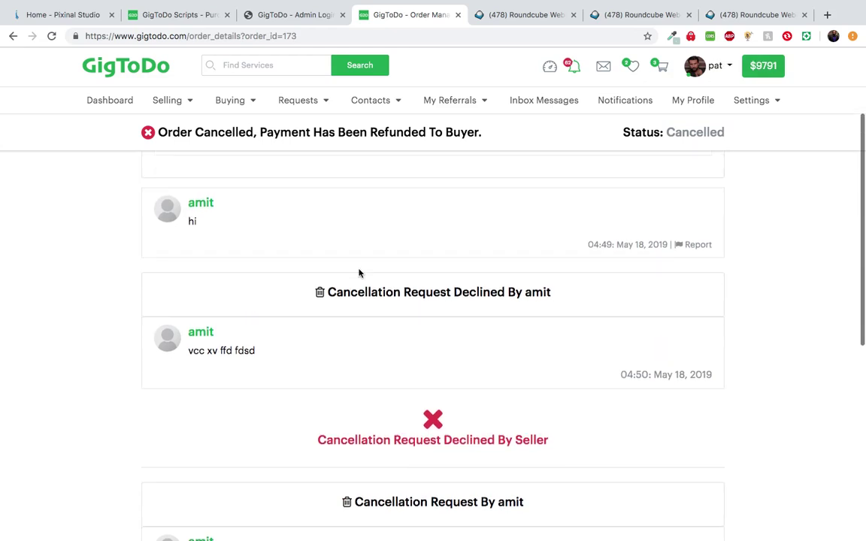
scroll(358, 273, "down", 1)
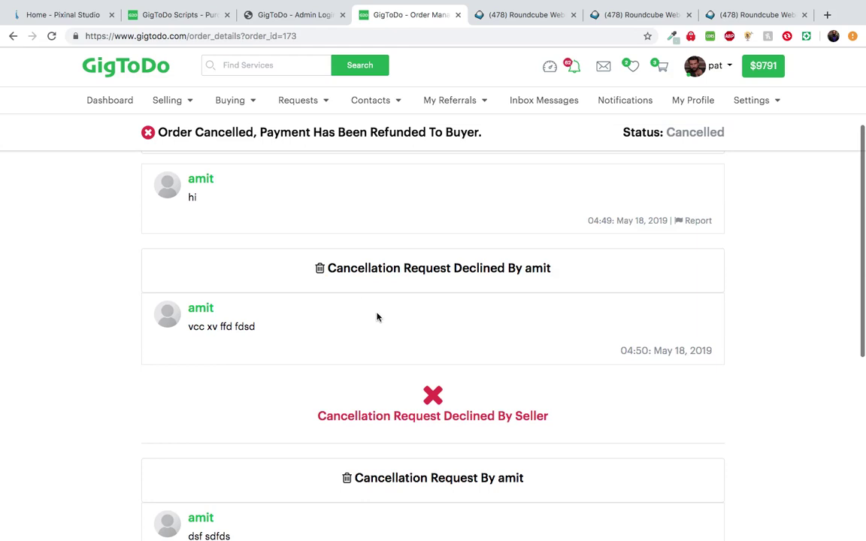
scroll(378, 317, "down", 1)
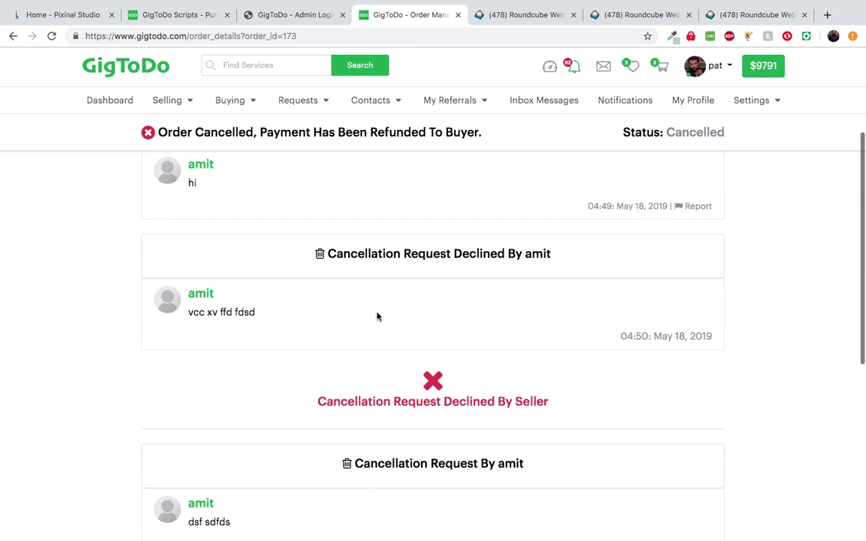
scroll(392, 305, "down", 3)
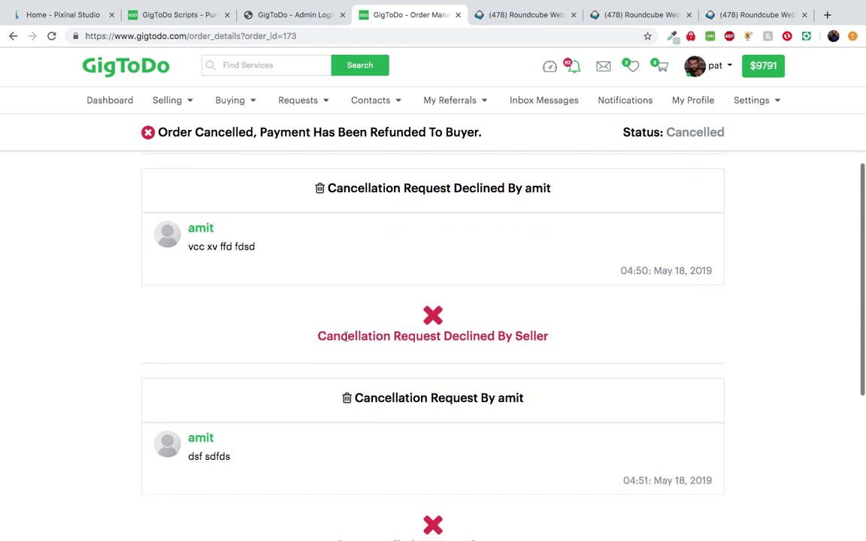
scroll(488, 350, "down", 6)
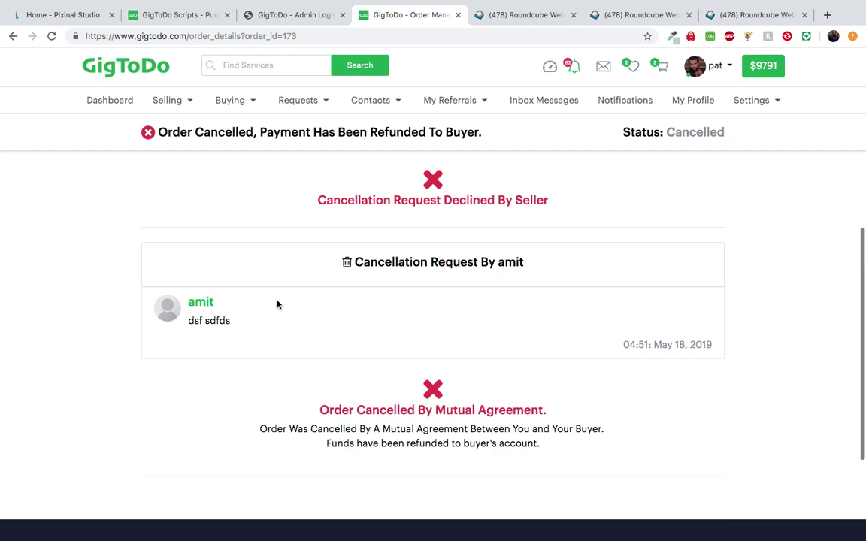
Scroll through the cancelled order, then go to Selling > My Proposals with 24 active proposals
scroll(323, 363, "down", 2)
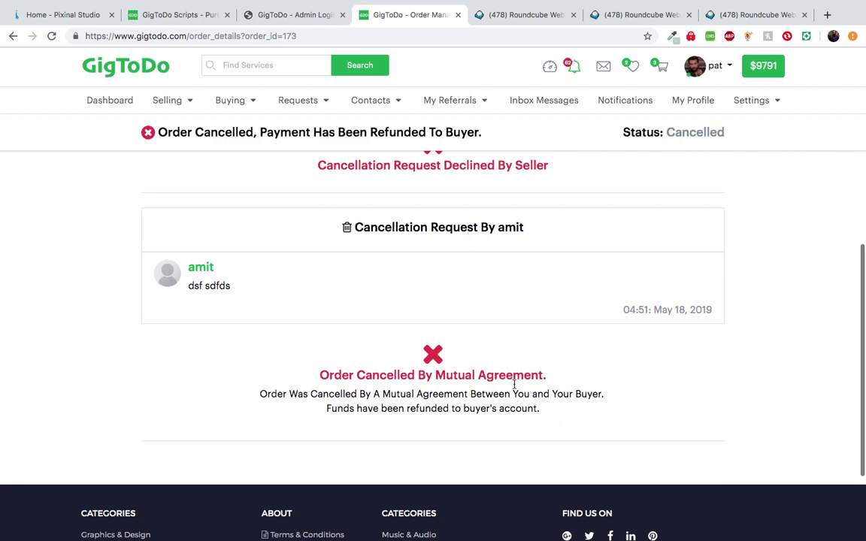
scroll(510, 343, "down", 1)
scroll(510, 343, "down", 3)
scroll(510, 342, "up", 3)
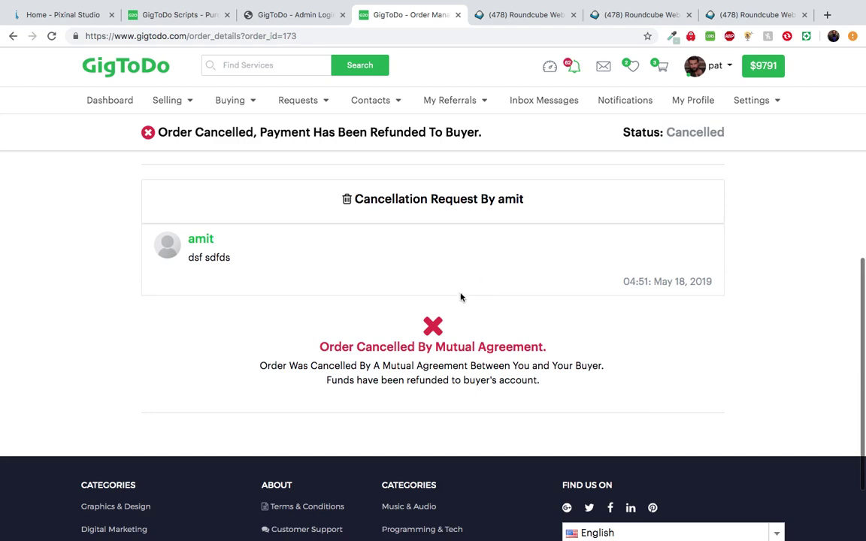
scroll(465, 316, "down", 3)
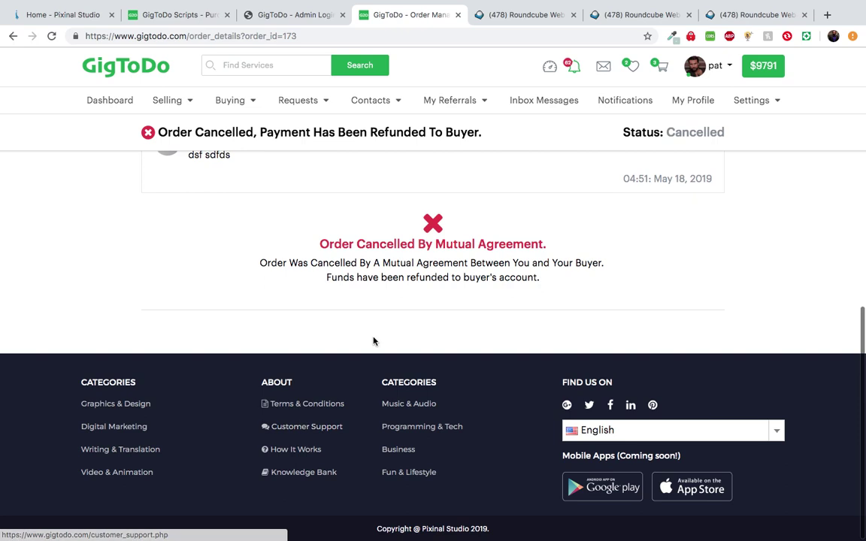
scroll(374, 341, "up", 1)
scroll(374, 341, "up", 2)
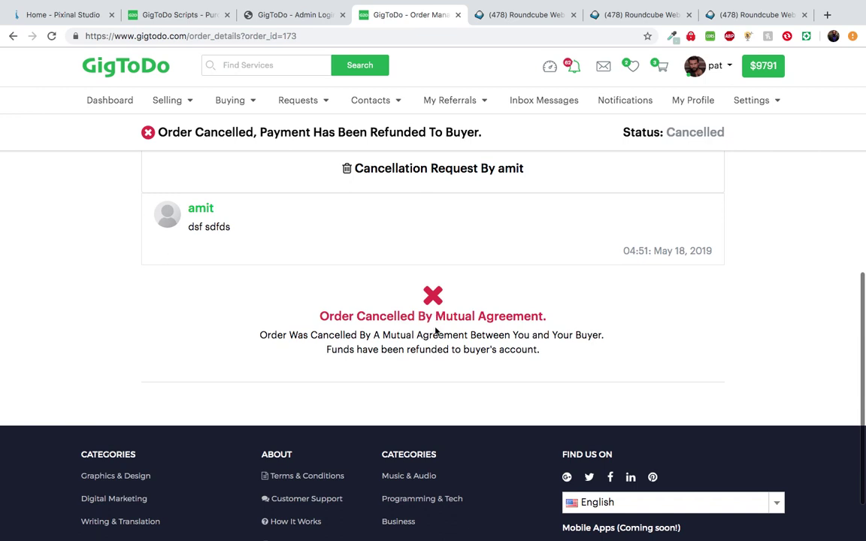
scroll(424, 340, "up", 1)
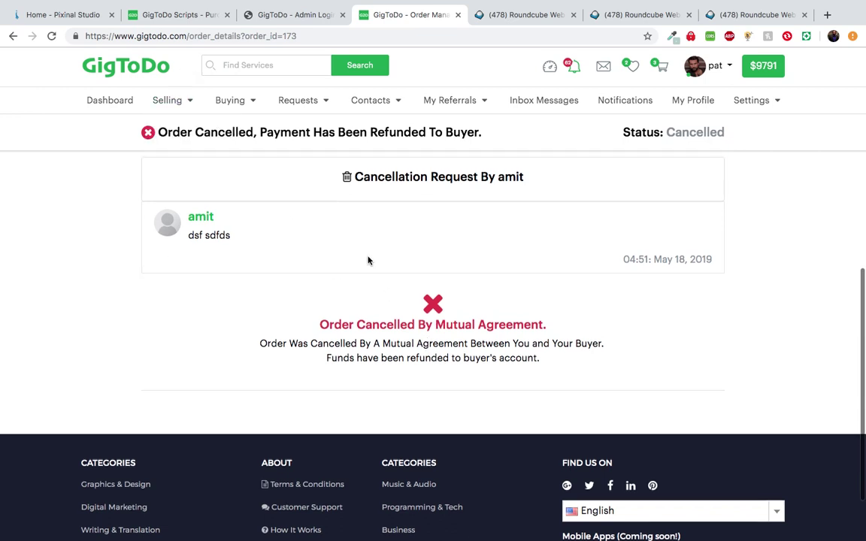
scroll(378, 281, "up", 8)
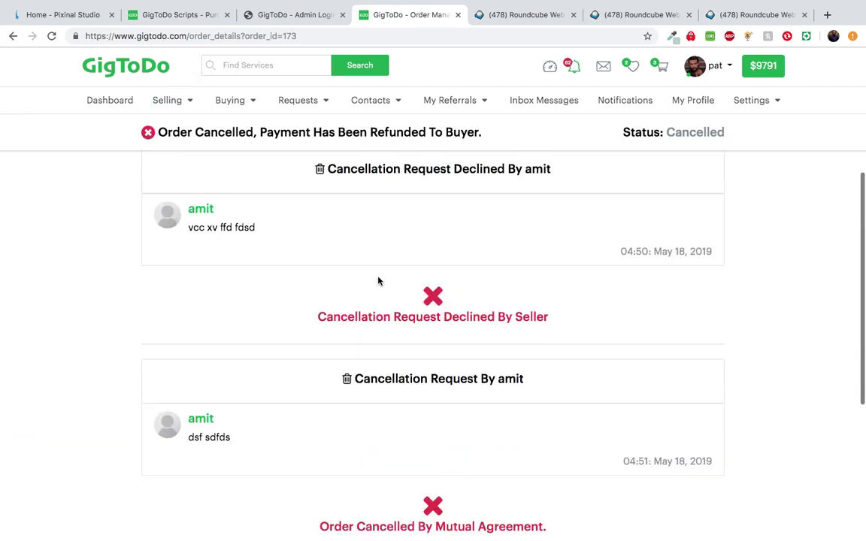
mouse_move(177, 105)
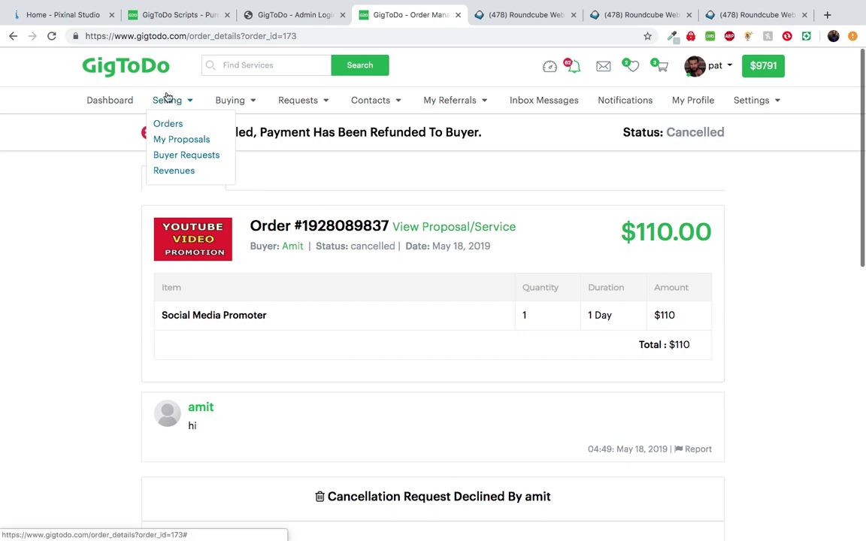
left_click(171, 144)
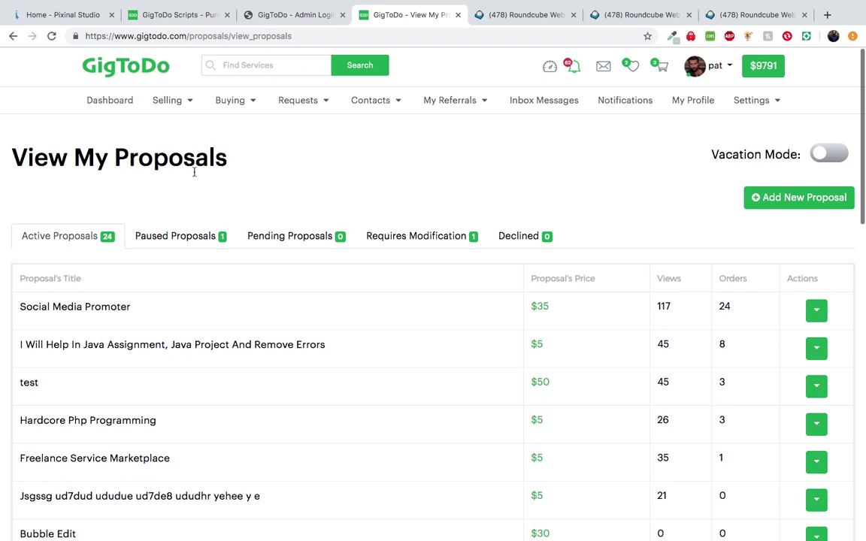
Browse the active proposals, then switch to Paused Proposals showing Photoshop Editing Pro at $5
scroll(224, 187, "down", 4)
scroll(224, 187, "up", 4)
scroll(124, 149, "down", 3)
scroll(123, 148, "up", 3)
scroll(71, 239, "down", 5)
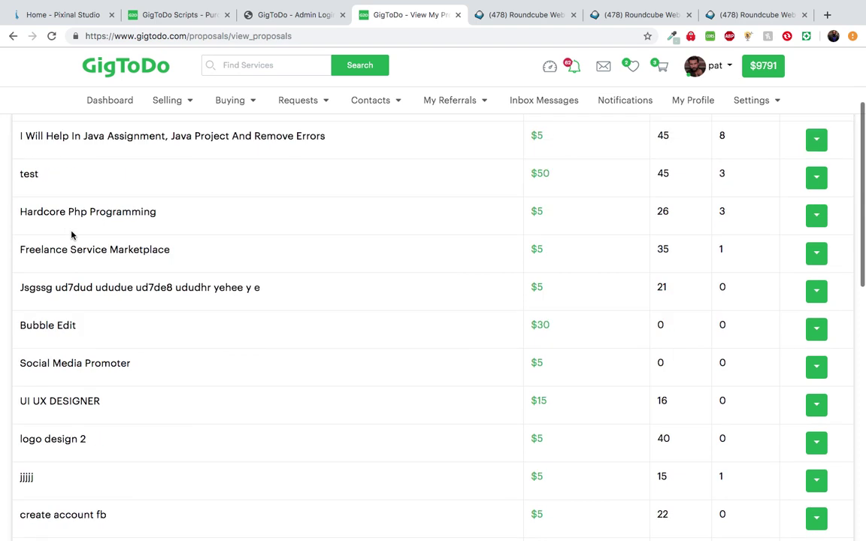
scroll(71, 232, "up", 5)
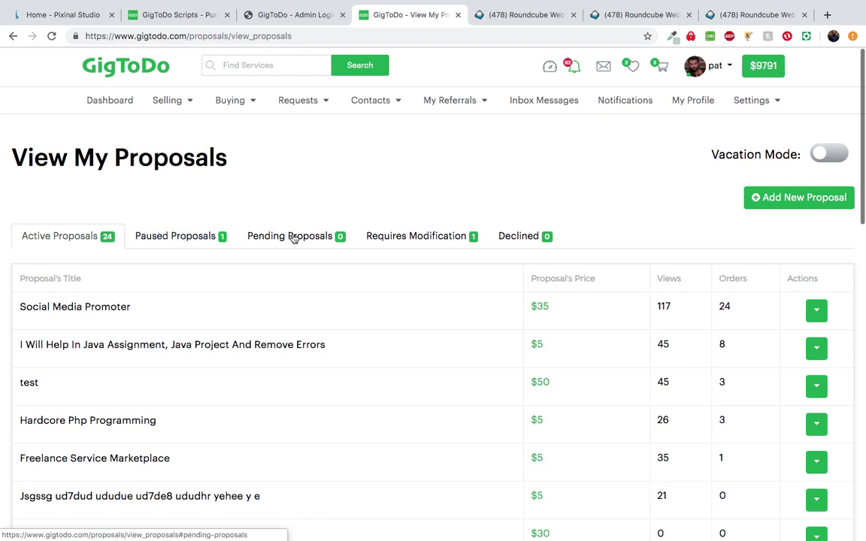
left_click(166, 242)
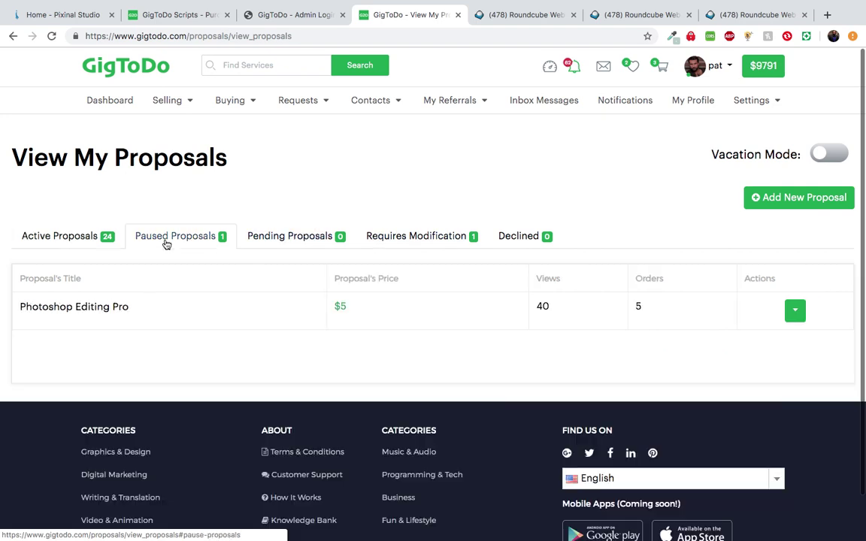
Return to Active Proposals and view the Java assignment proposal's actions without choosing one
left_click(85, 241)
scroll(103, 332, "down", 8)
scroll(103, 333, "up", 8)
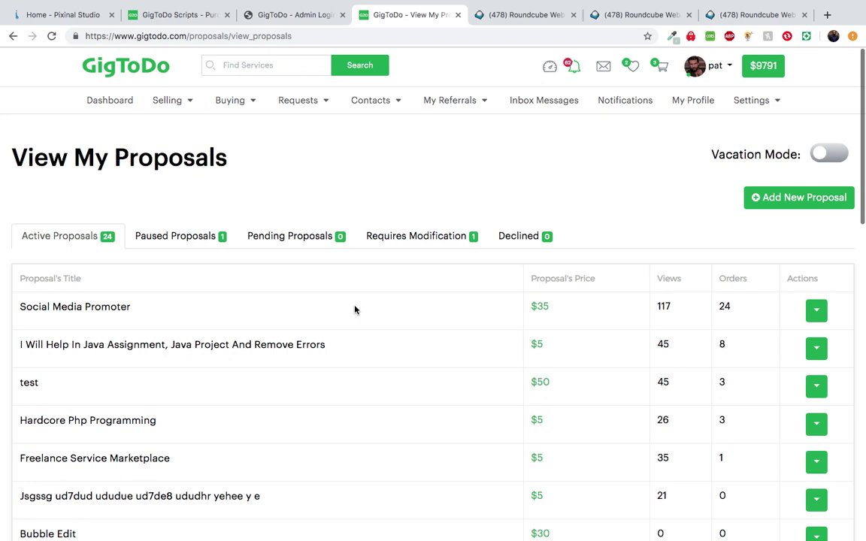
left_click(817, 349)
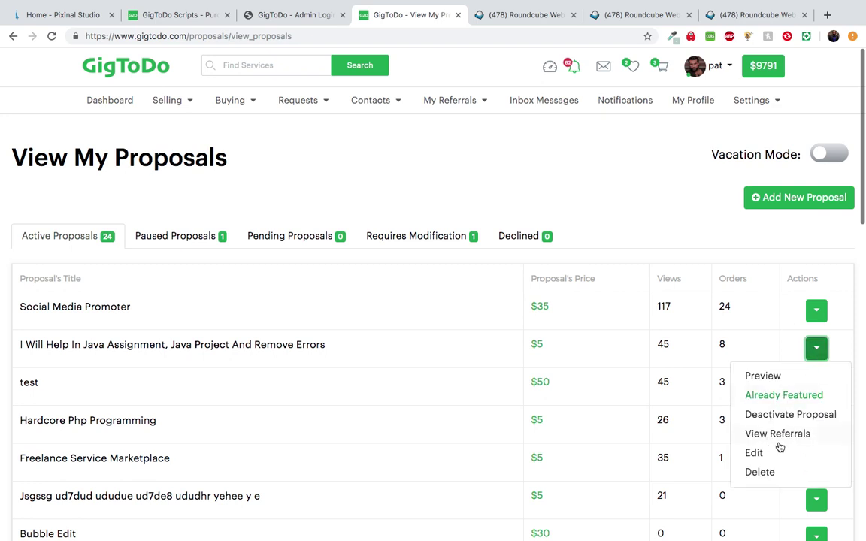
left_click(673, 209)
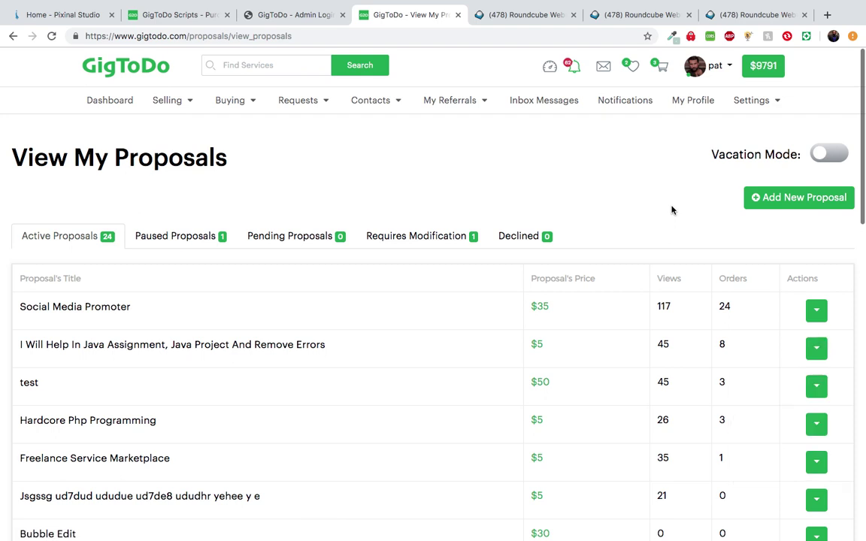
Check Photoshop Editing Pro's actions under Paused, then open the empty Pending Proposals list
left_click(175, 236)
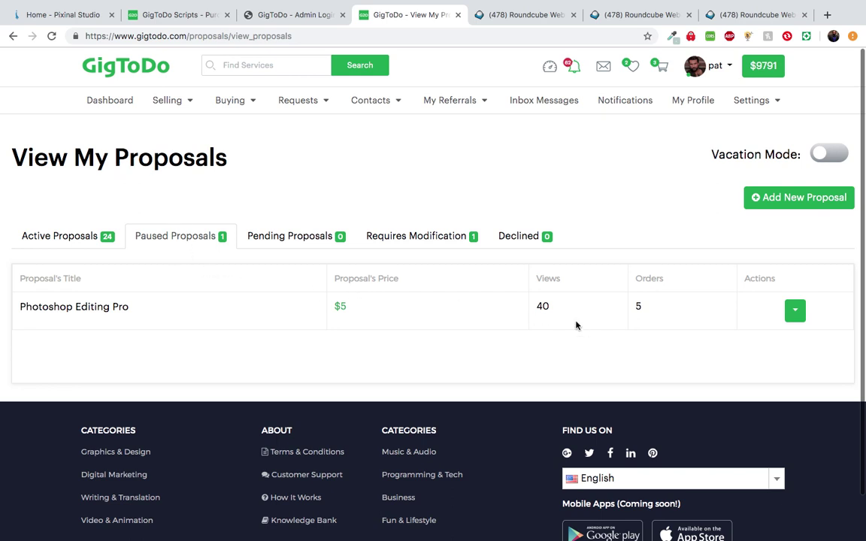
left_click(793, 311)
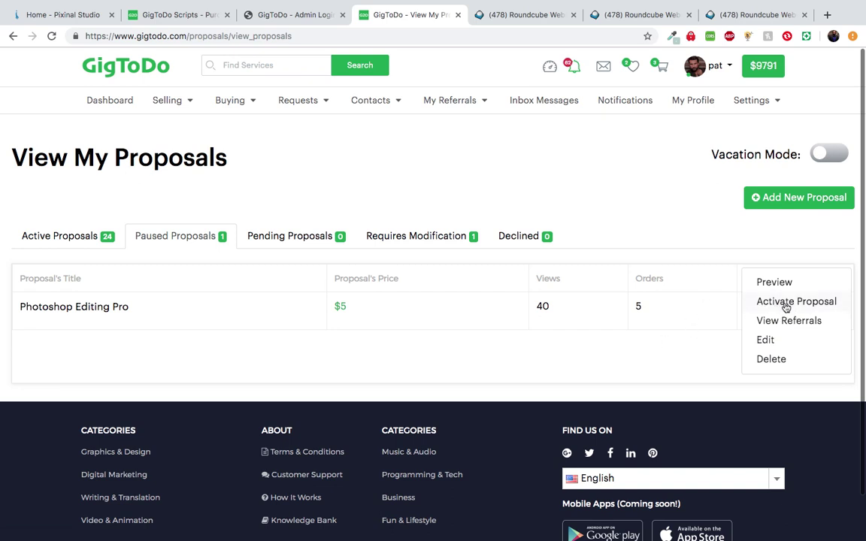
left_click(643, 350)
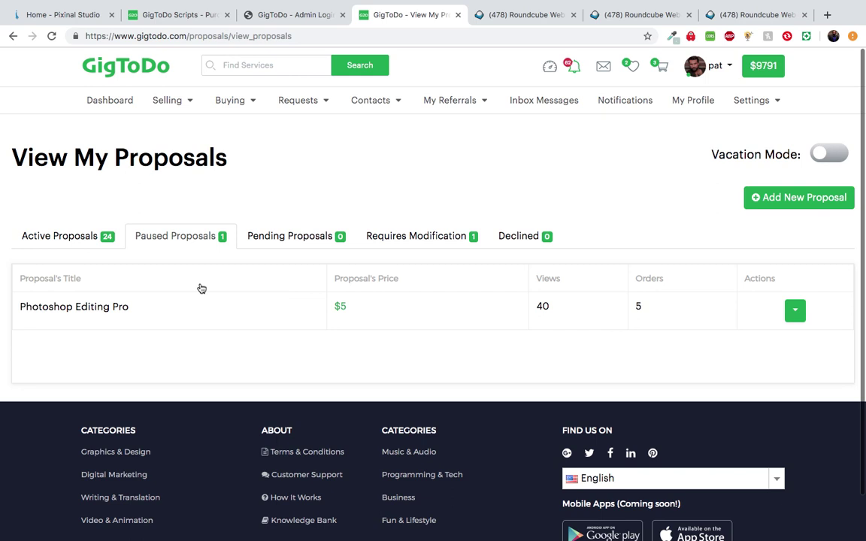
left_click(89, 243)
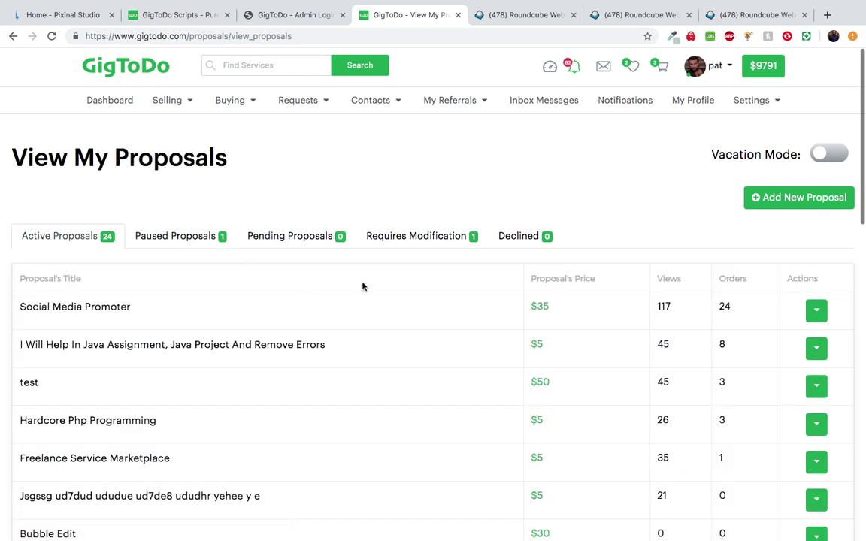
left_click(304, 239)
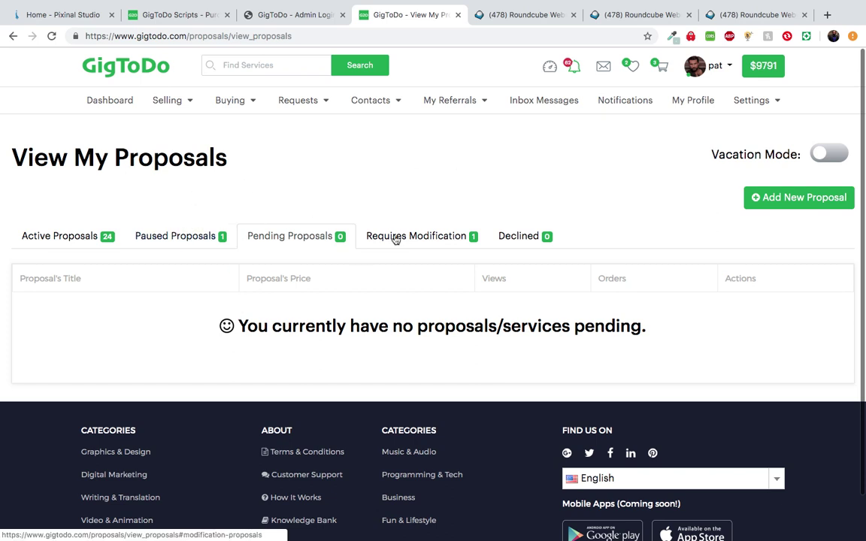
left_click(427, 237)
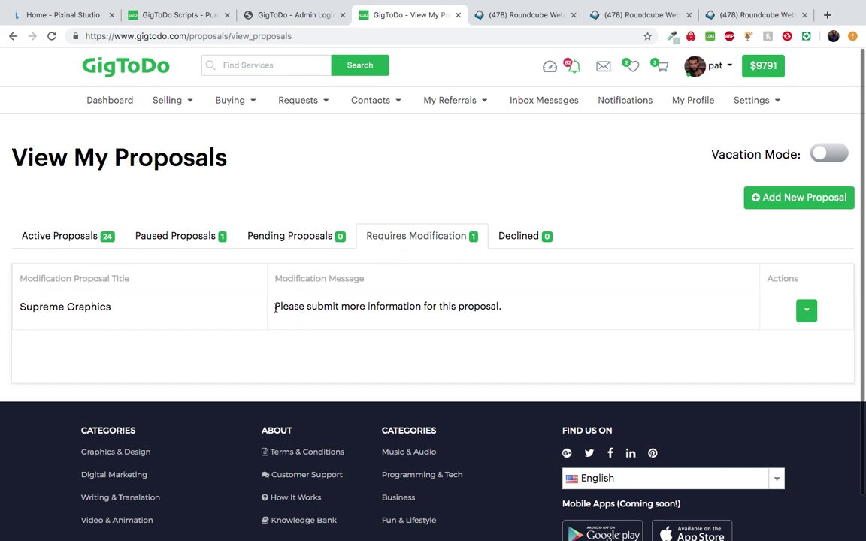
left_click_drag(275, 307, 421, 334)
left_click(340, 327)
left_click(807, 311)
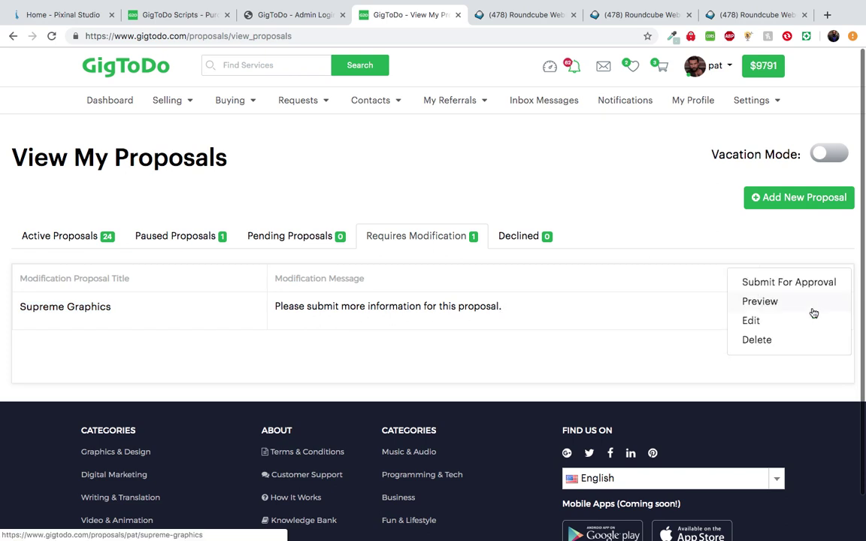
left_click(556, 319)
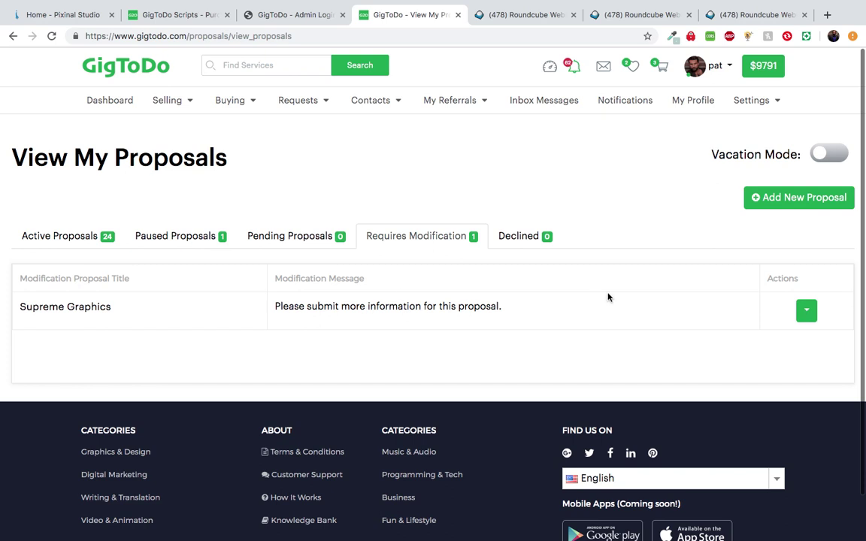
left_click(811, 320)
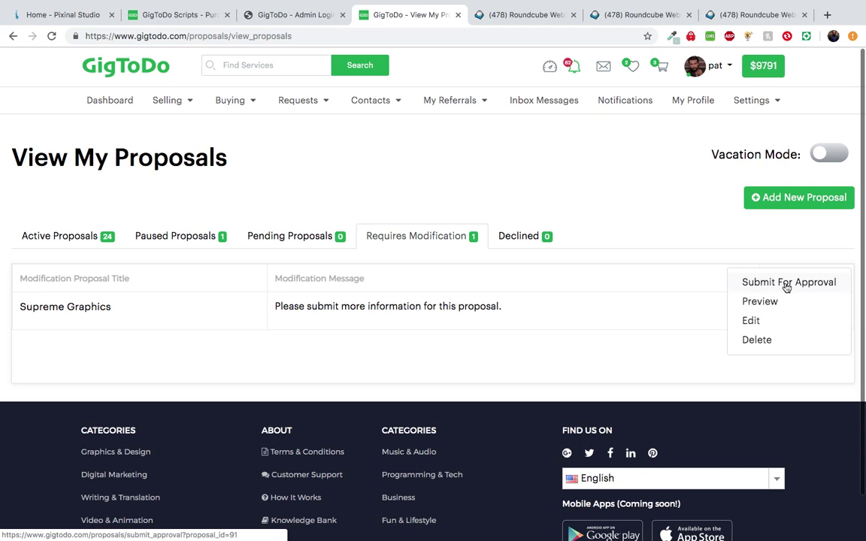
left_click(729, 248)
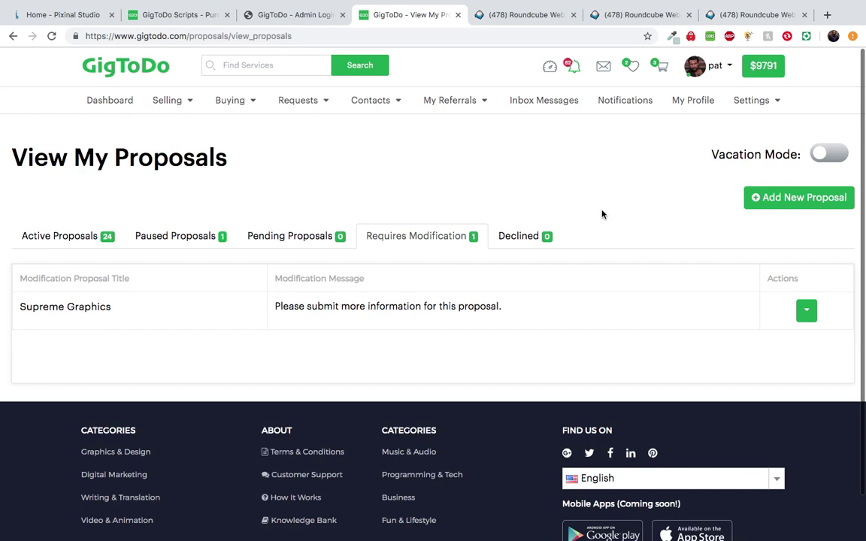
Toggle between Requires Modification and the empty Declined list, then return to Active Proposals
left_click(518, 237)
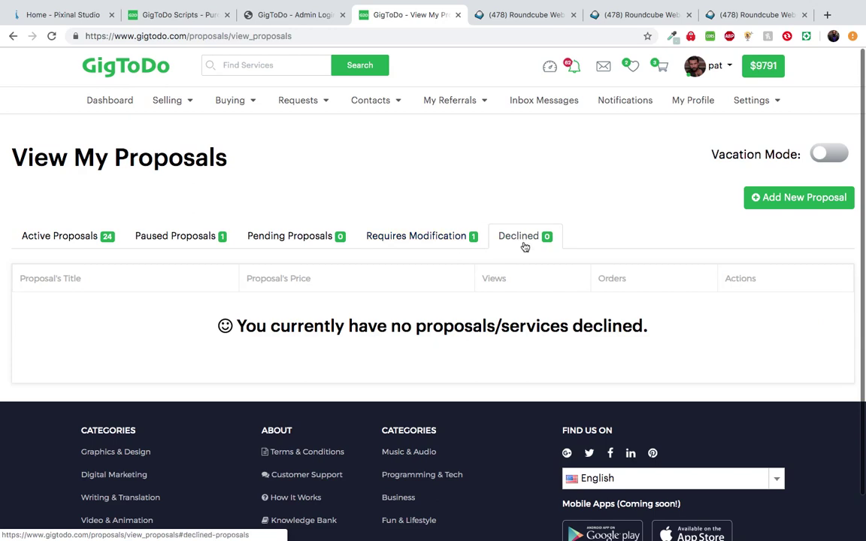
left_click(455, 238)
left_click(518, 236)
left_click(440, 239)
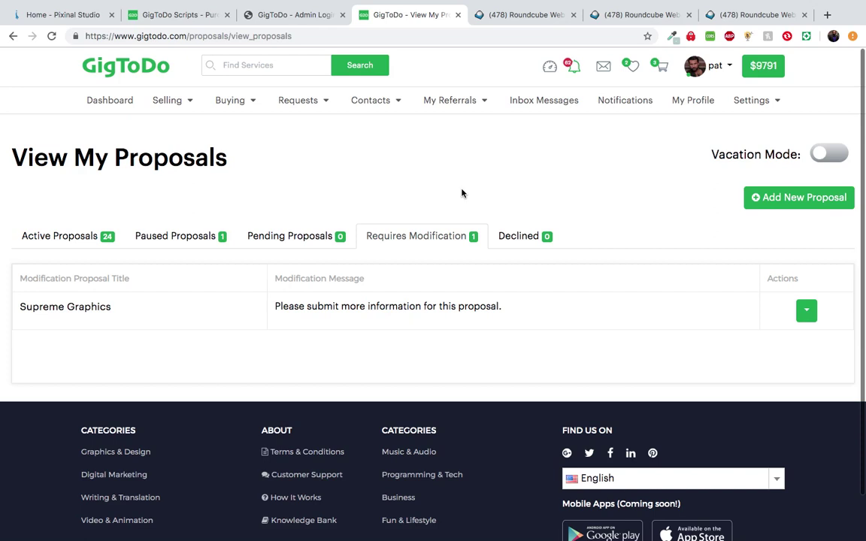
left_click(508, 234)
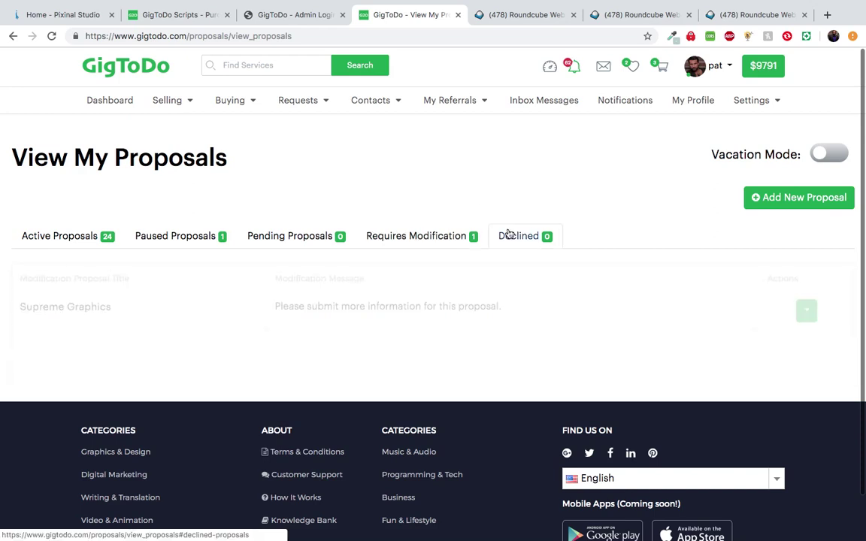
left_click(434, 239)
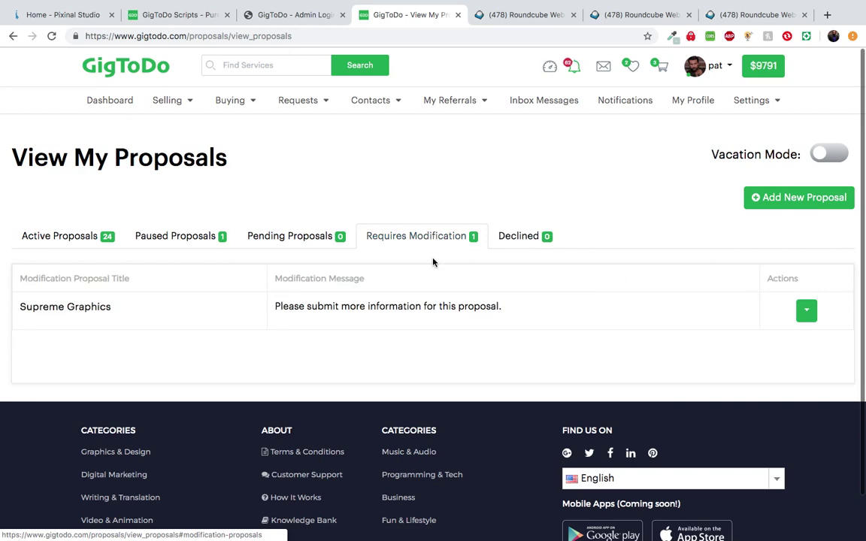
left_click(513, 237)
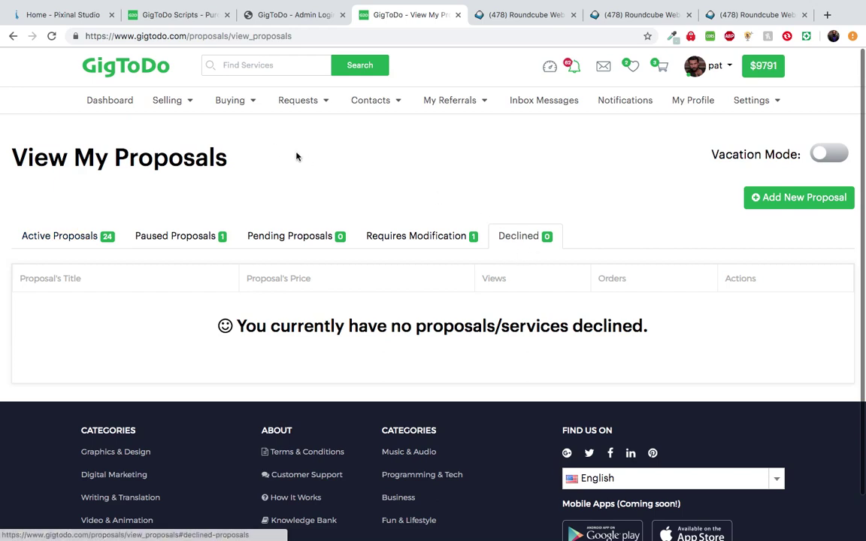
left_click(70, 237)
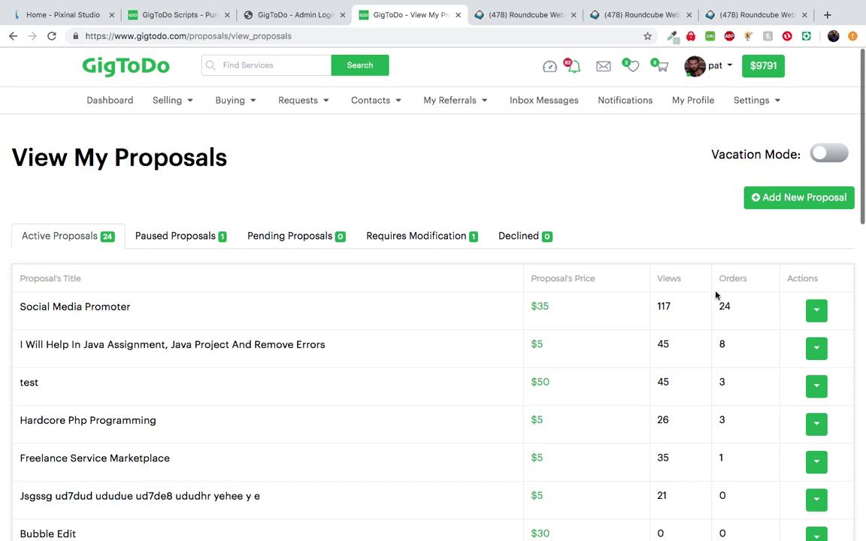
Choose View Referrals for Social Media Promoter, showing $0 earnings and no referrals
left_click(809, 311)
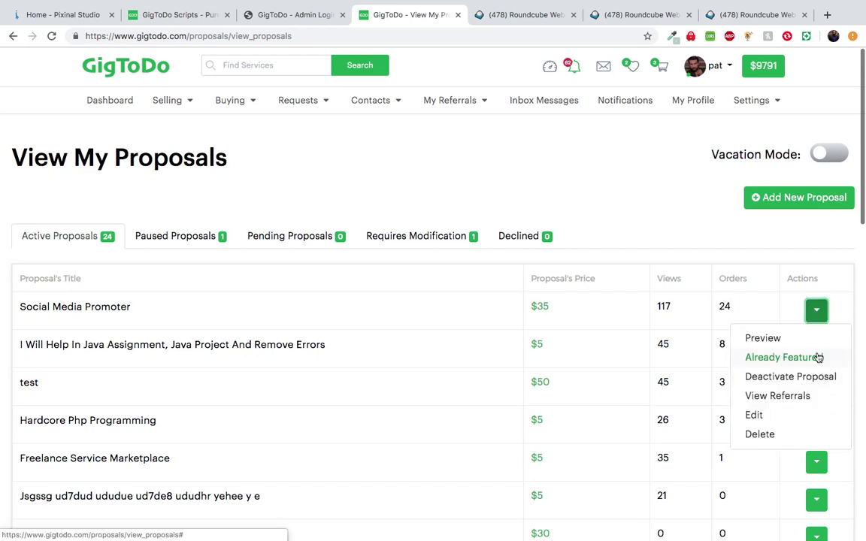
scroll(818, 358, "down", 3)
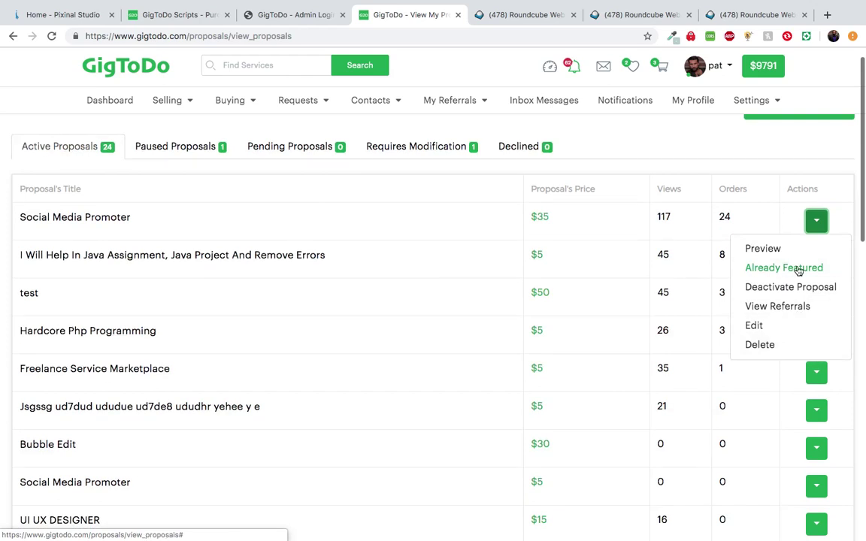
left_click(749, 167)
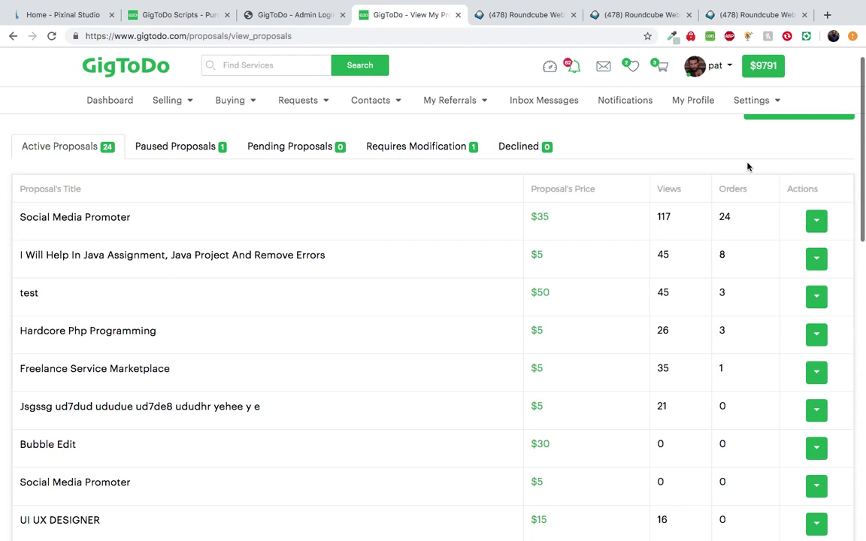
left_click(816, 221)
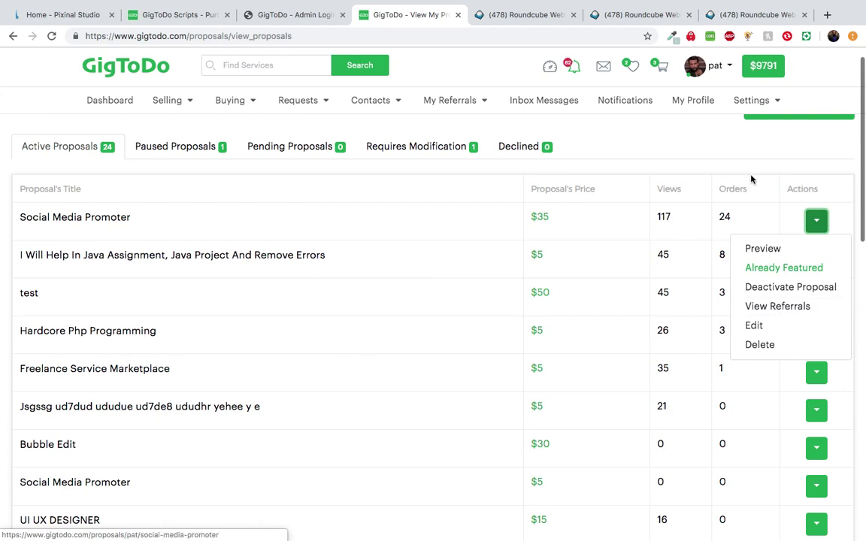
left_click(782, 311)
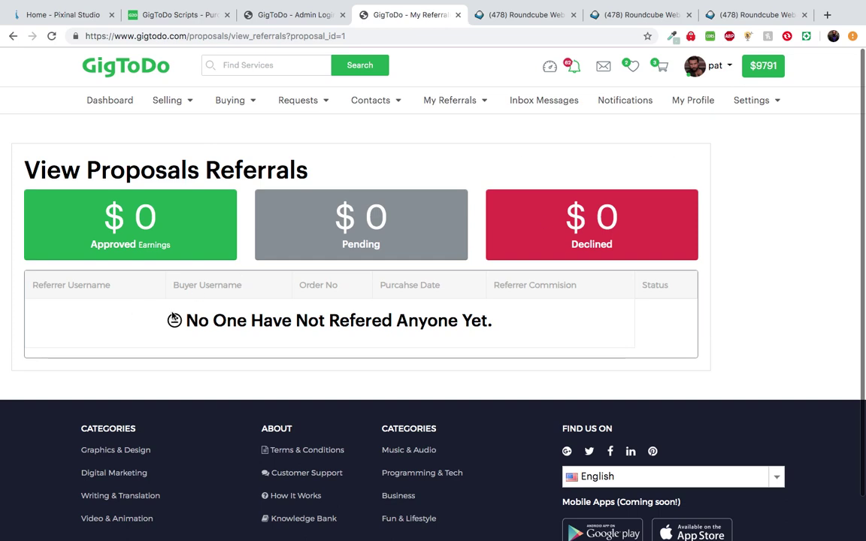
Go back to View My Proposals and open the Java Assignment proposal's Actions menu
left_click(15, 40)
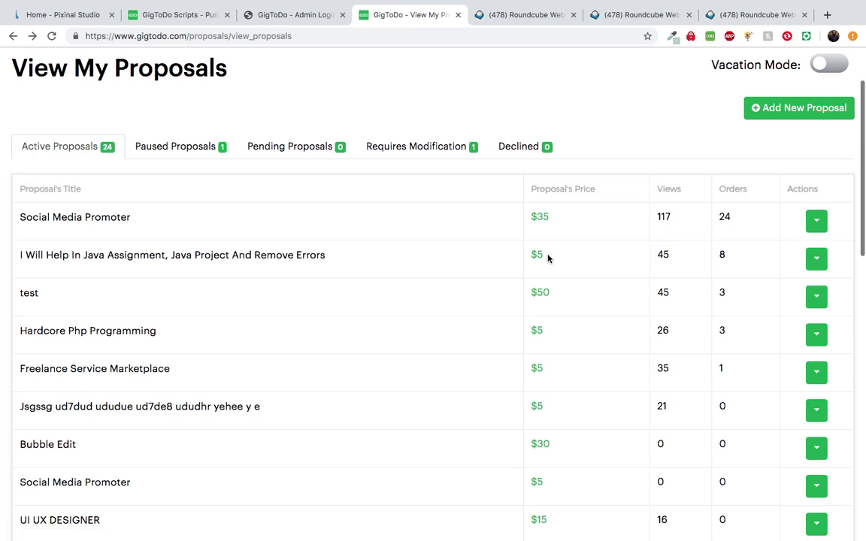
left_click(817, 263)
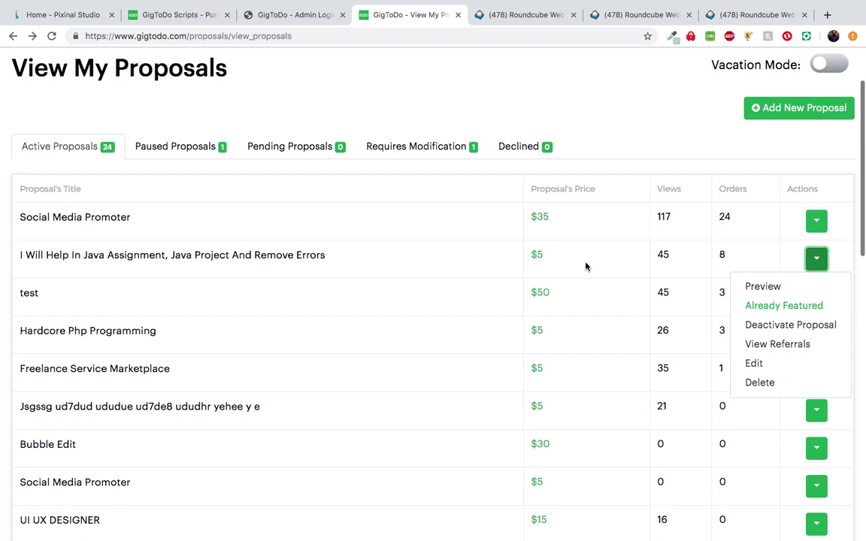
left_click(768, 347)
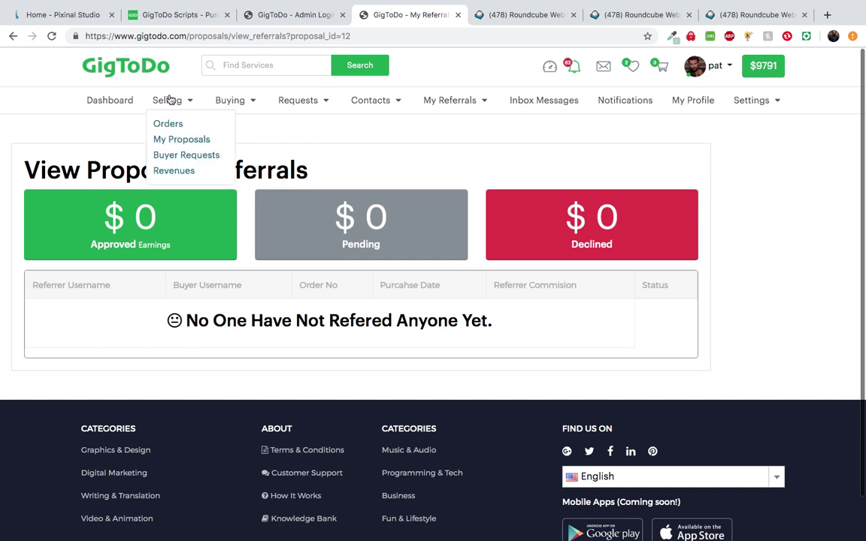
mouse_move(170, 100)
left_click(172, 141)
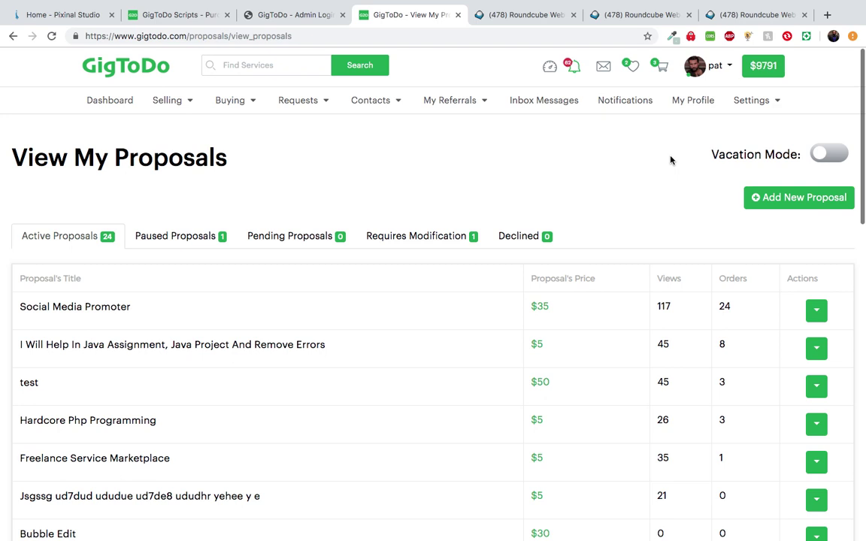
left_click(822, 155)
left_click(508, 141)
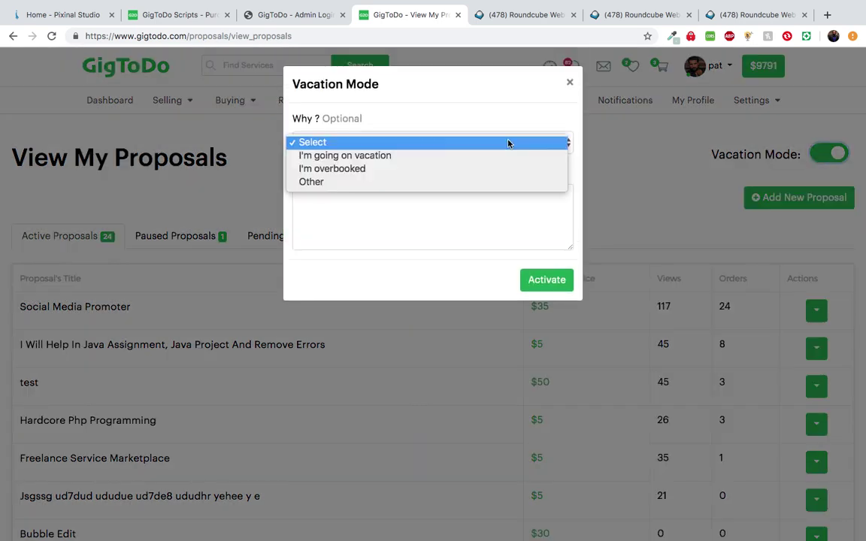
left_click(463, 234)
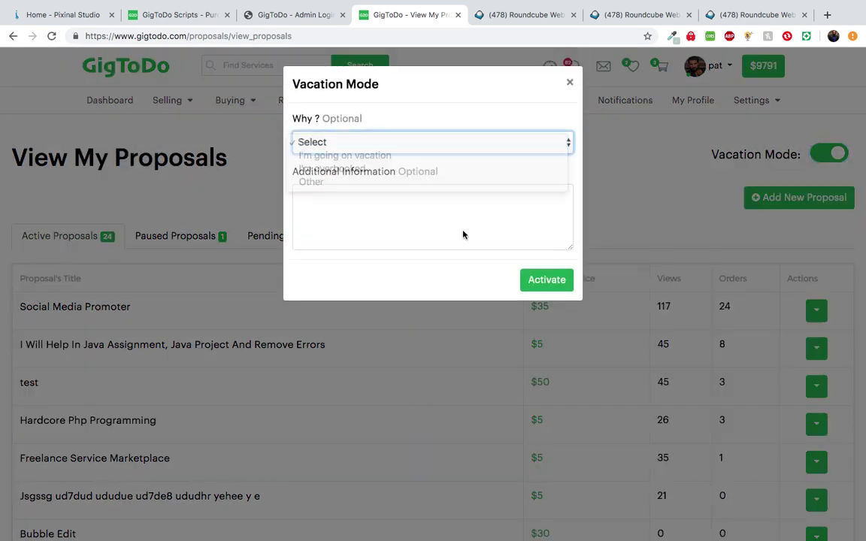
left_click(569, 83)
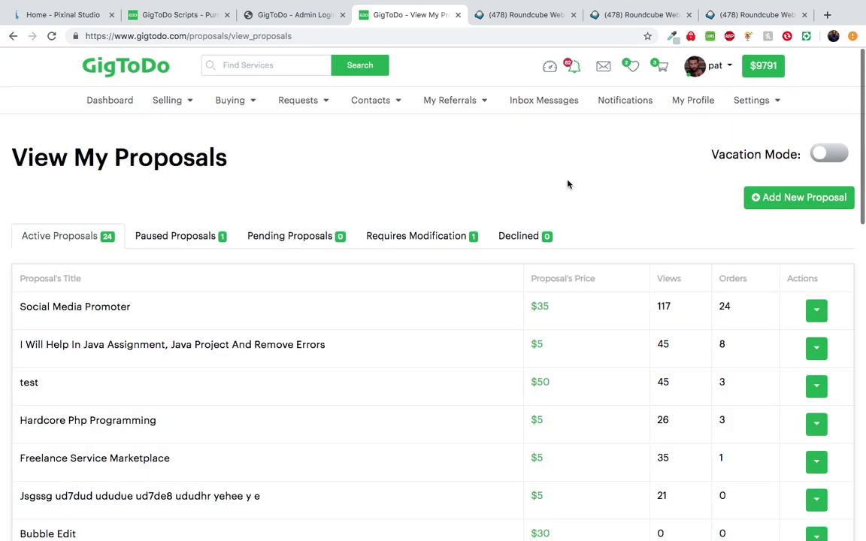
left_click(157, 71)
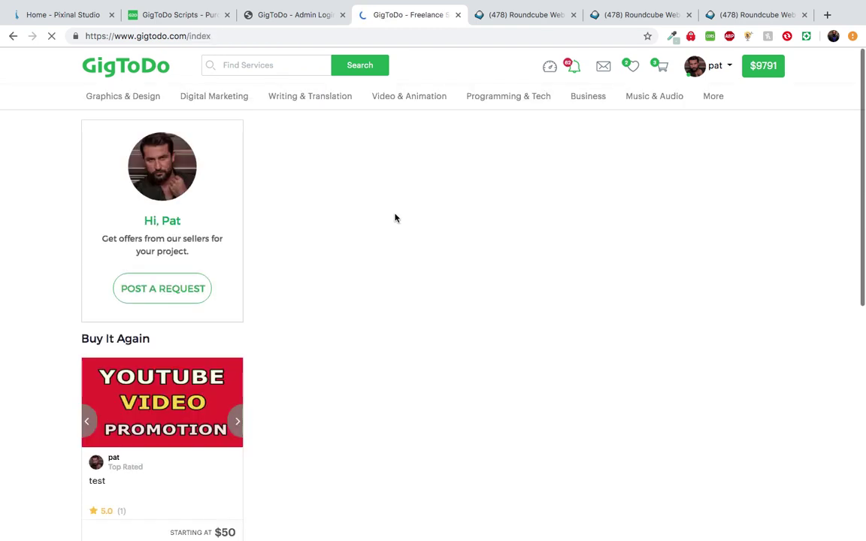
Reload the homepage and open Math & Physics Tutor from the featured services
scroll(451, 315, "down", 3)
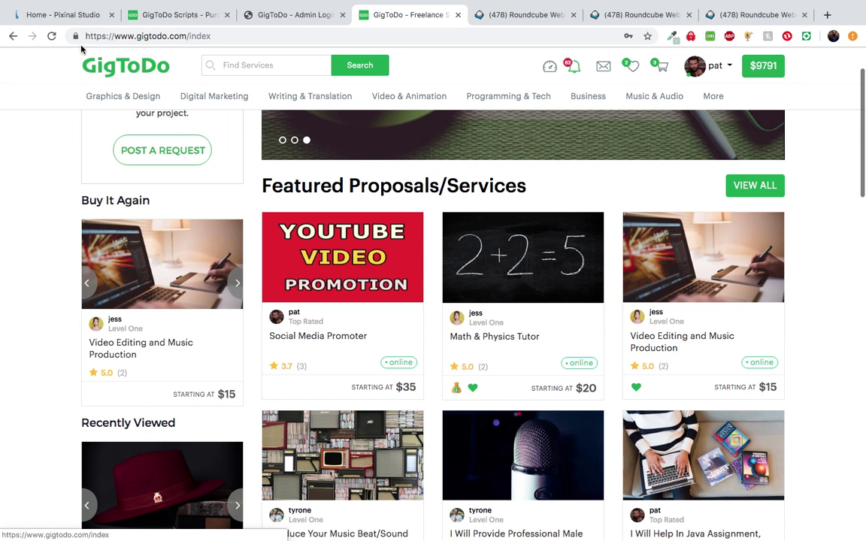
left_click(51, 36)
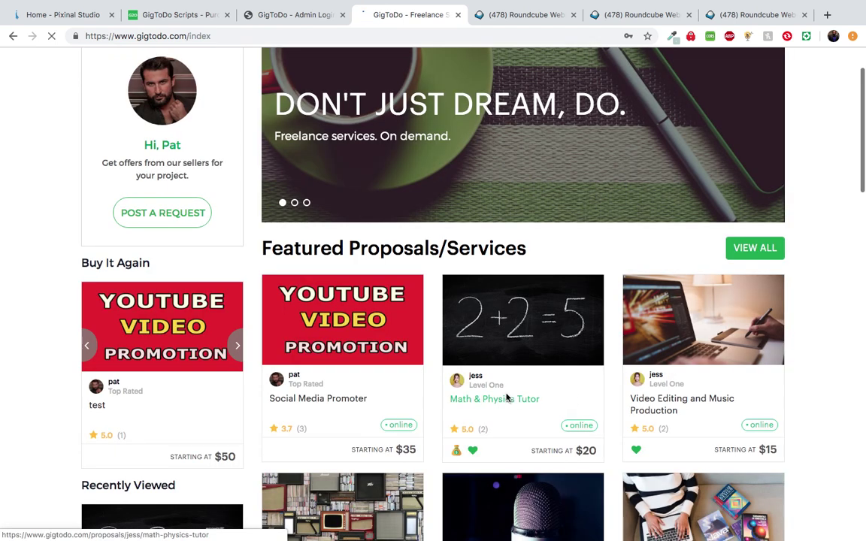
left_click(506, 406)
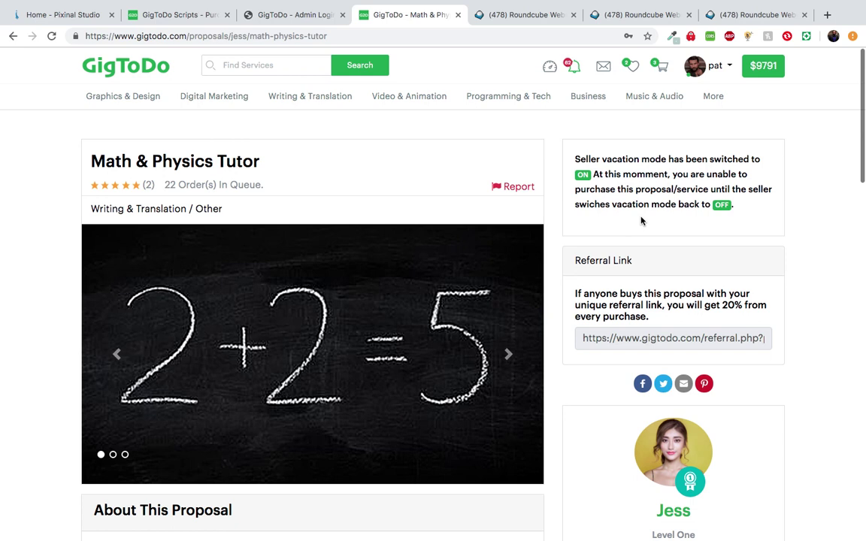
Reload the Math & Physics Tutor page, then expand Selling in the account menu
left_click(51, 37)
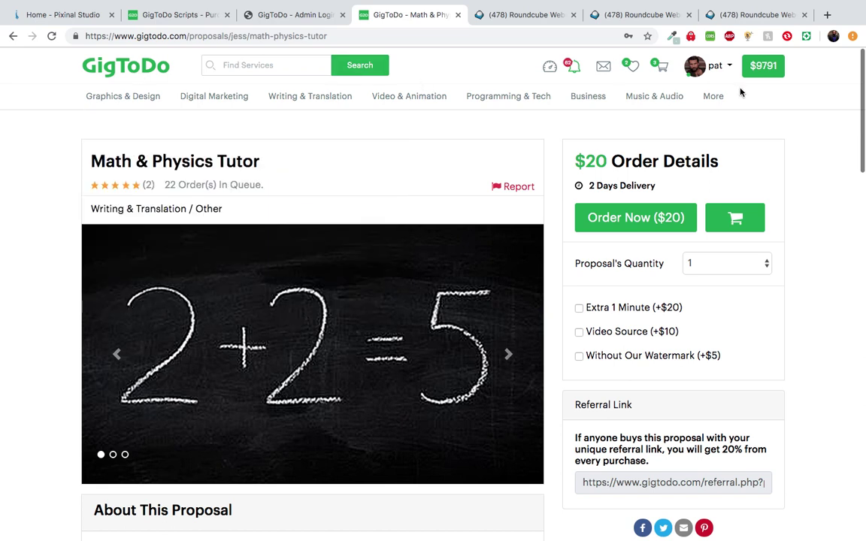
left_click(727, 69)
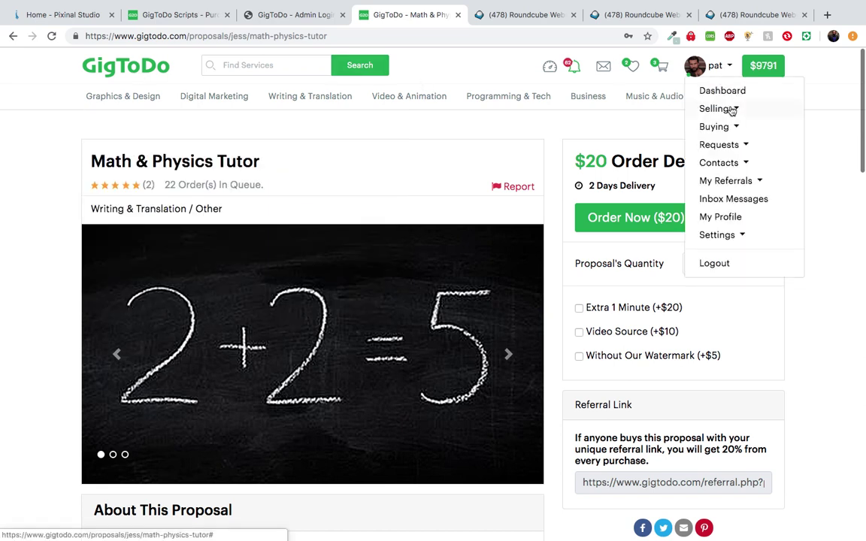
left_click(731, 110)
In My Proposals, choose Make Proposal Featured from Social Media Promoter's actions
left_click(727, 148)
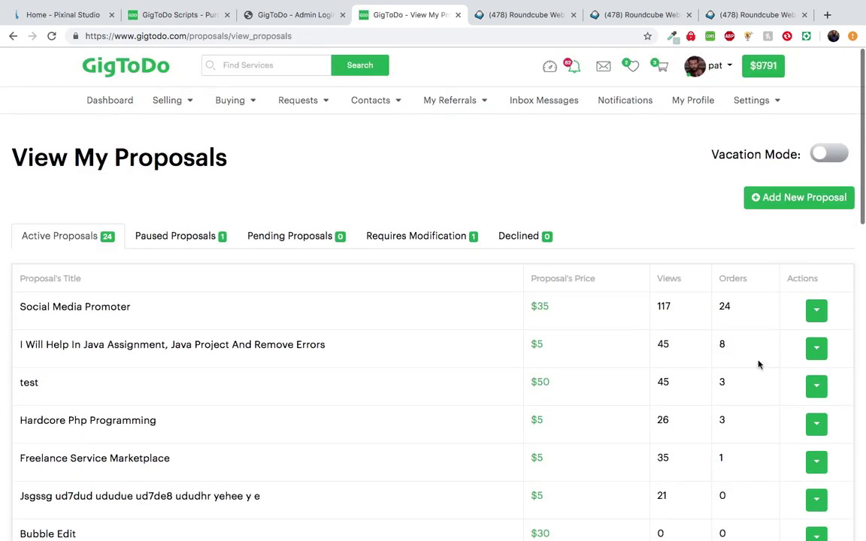
scroll(774, 339, "down", 3)
left_click(816, 338)
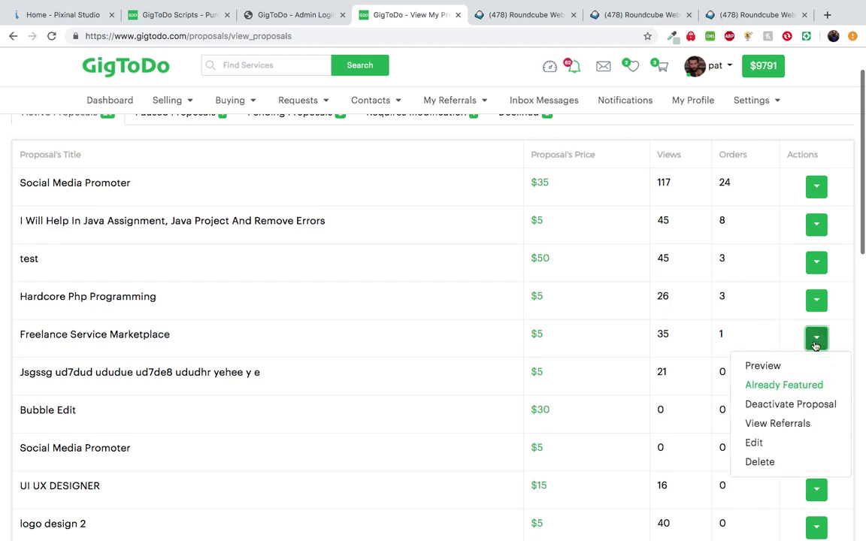
left_click(750, 330)
scroll(773, 338, "down", 2)
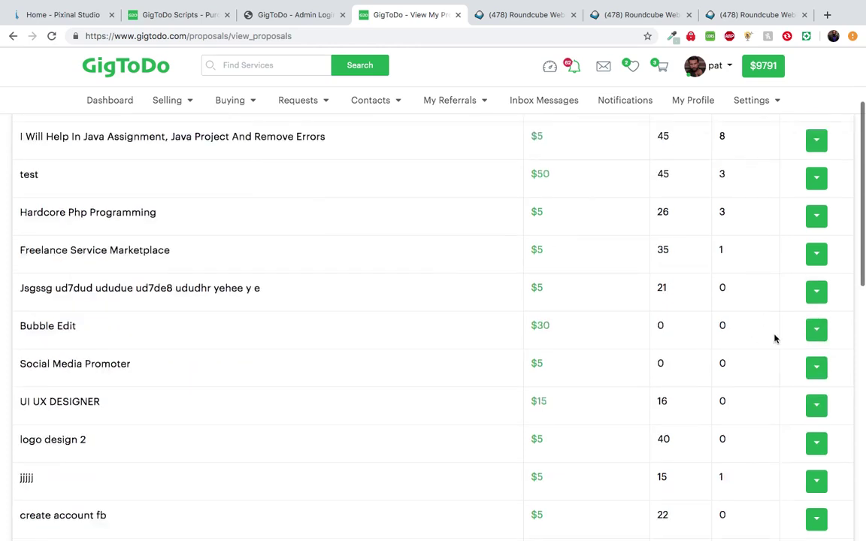
left_click(817, 369)
scroll(719, 348, "down", 2)
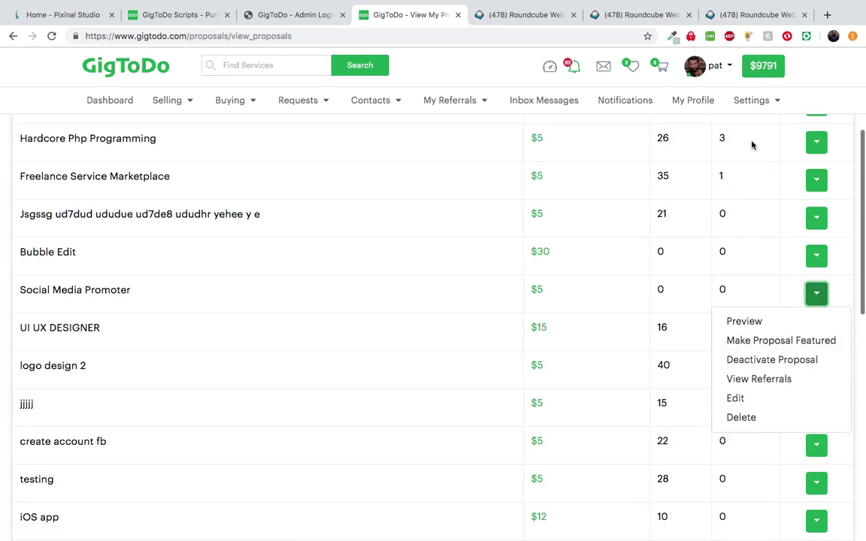
left_click(750, 345)
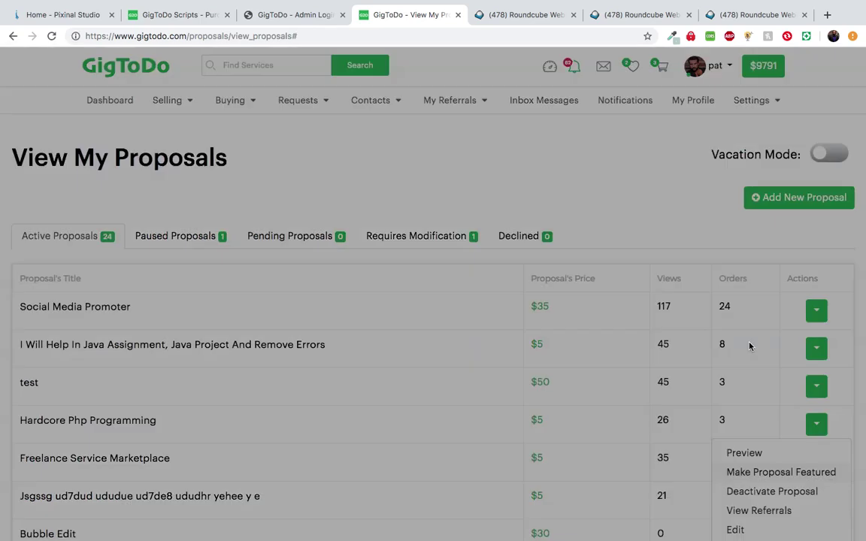
scroll(542, 298, "down", 3)
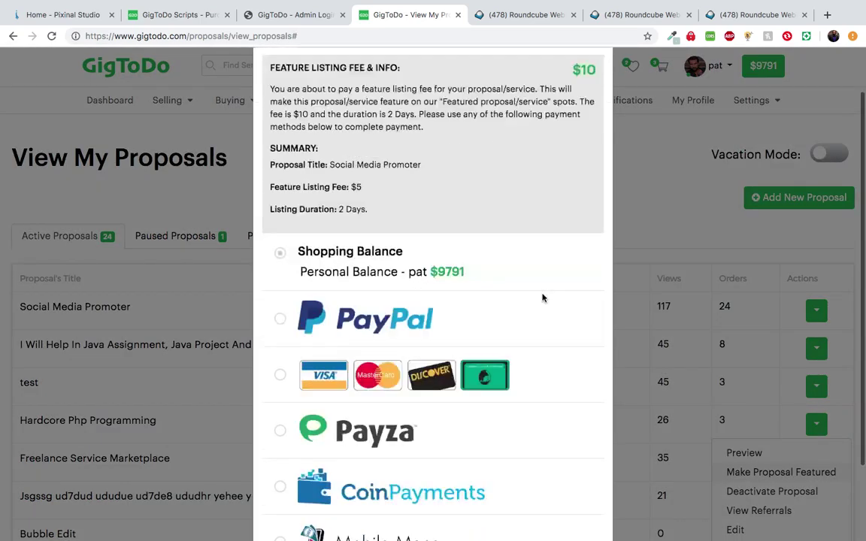
scroll(519, 292, "up", 3)
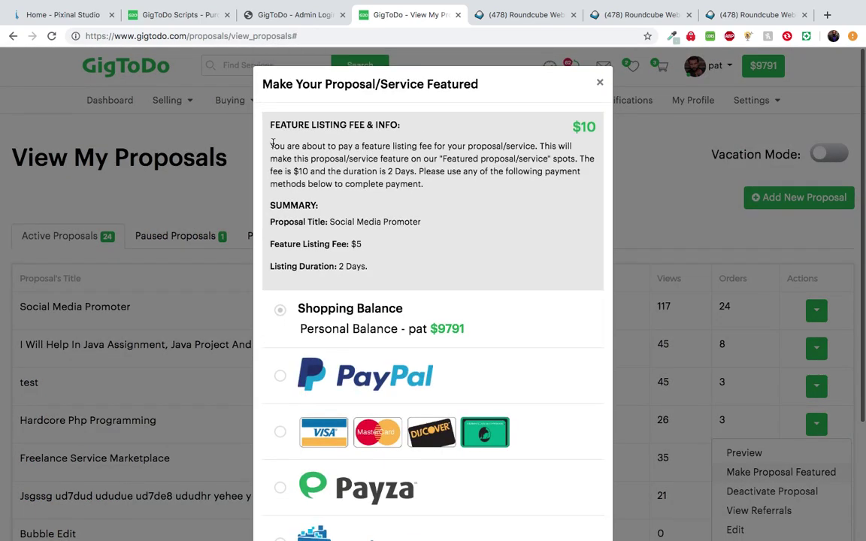
left_click_drag(261, 137, 340, 171)
left_click(383, 171)
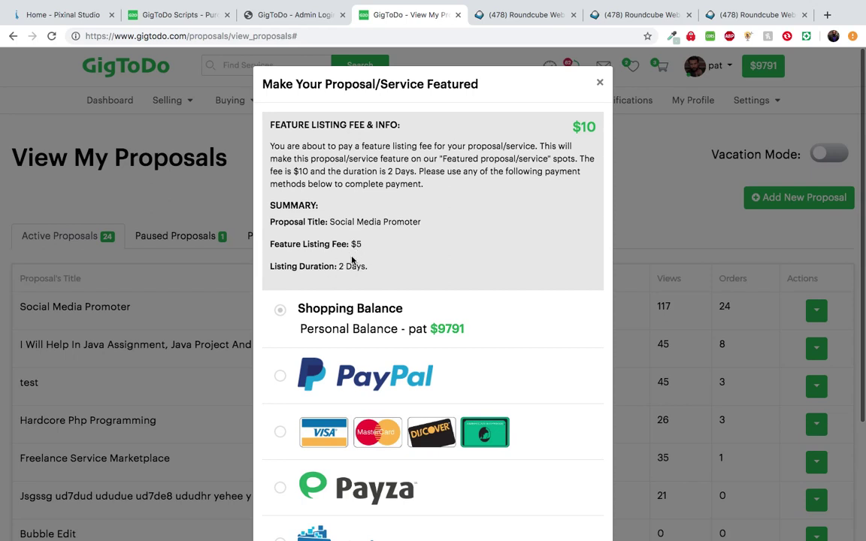
scroll(352, 259, "down", 3)
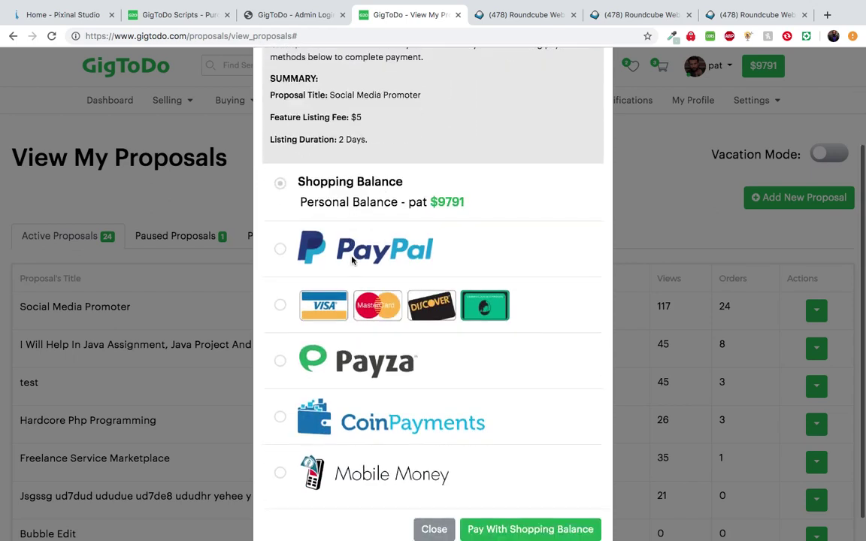
scroll(352, 260, "down", 1)
scroll(354, 257, "up", 1)
scroll(362, 187, "down", 1)
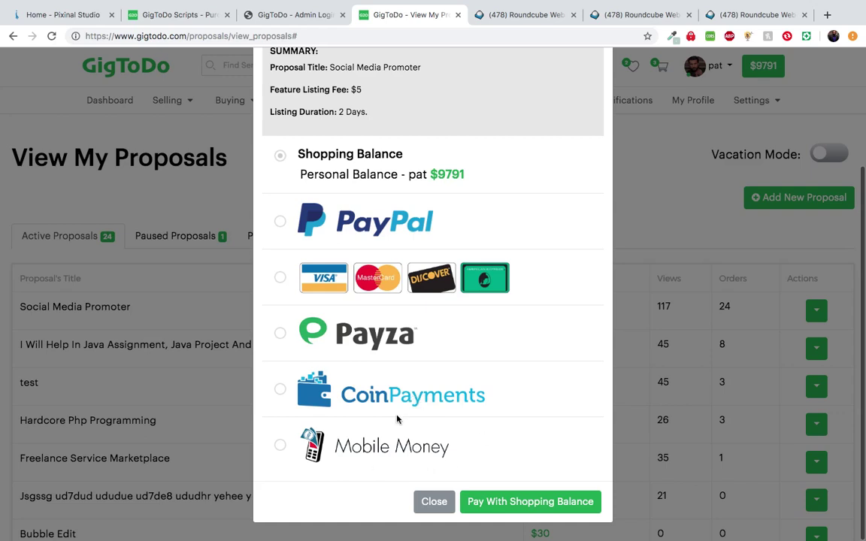
scroll(426, 265, "up", 3)
scroll(466, 258, "down", 3)
scroll(491, 325, "up", 3)
left_click(601, 82)
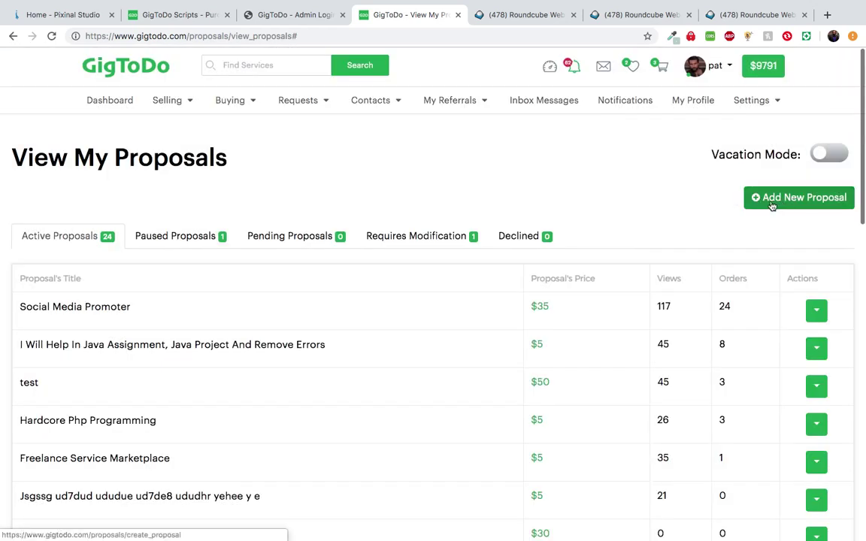
Start a new proposal and set its category to Programming & Tech
left_click(790, 204)
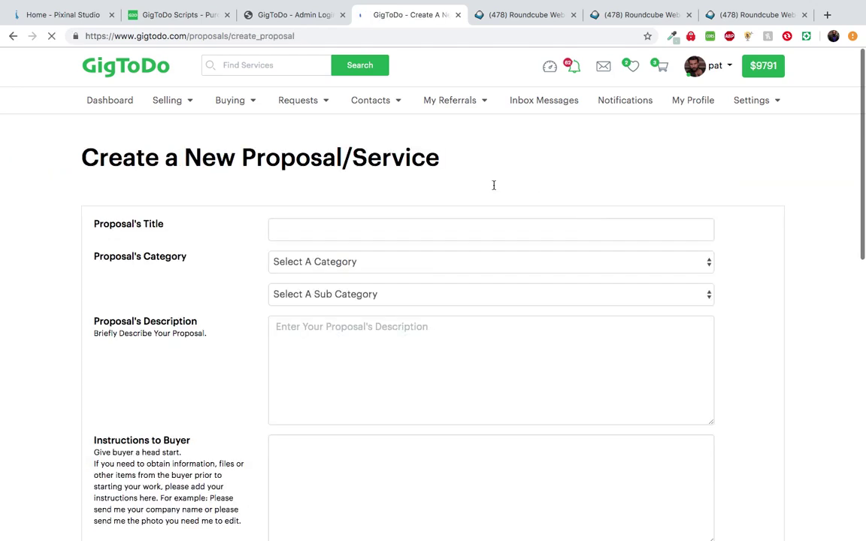
scroll(379, 186, "down", 3)
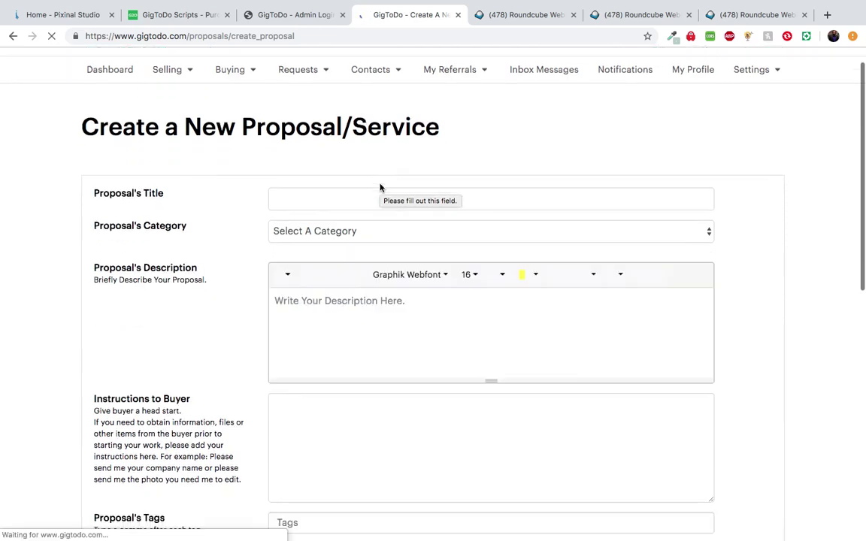
scroll(380, 187, "up", 3)
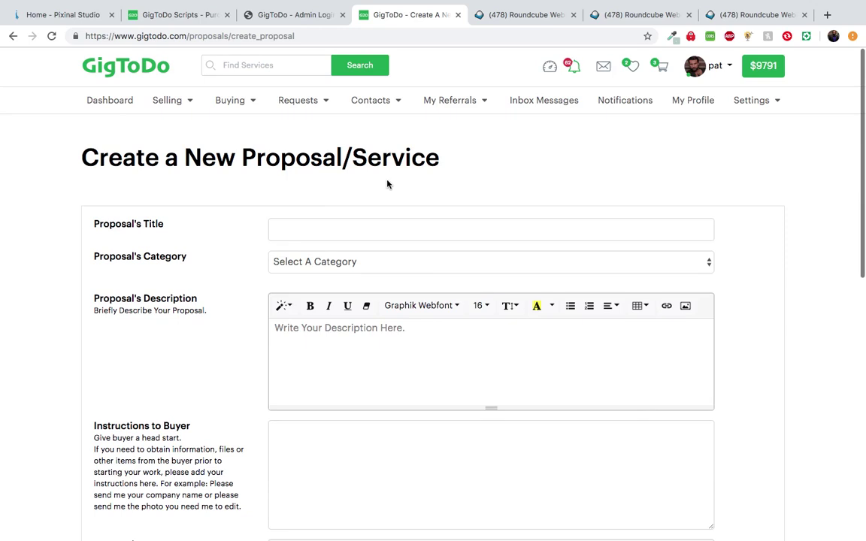
scroll(293, 229, "down", 3)
scroll(267, 176, "up", 3)
left_click(342, 262)
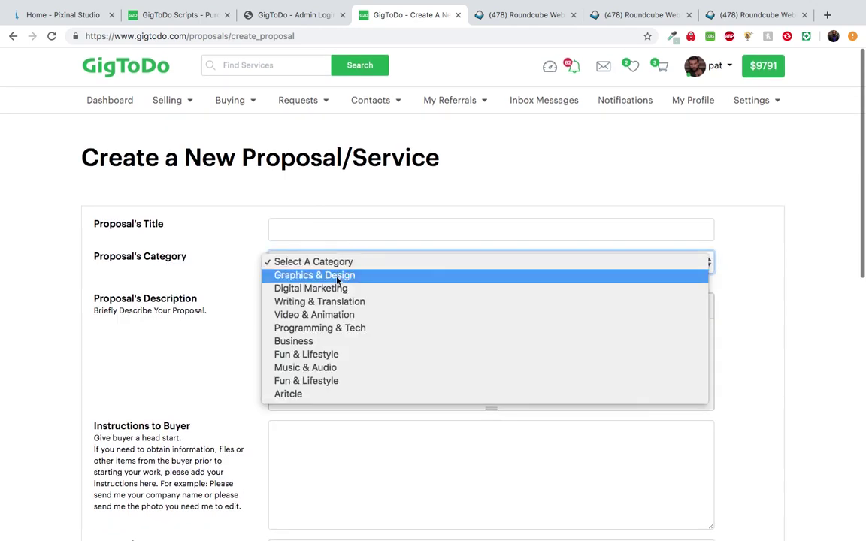
left_click(332, 328)
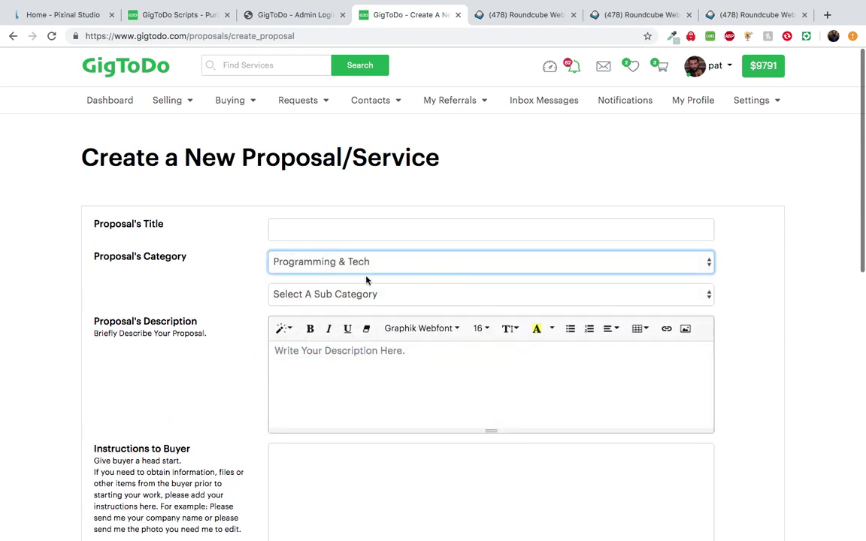
left_click(361, 294)
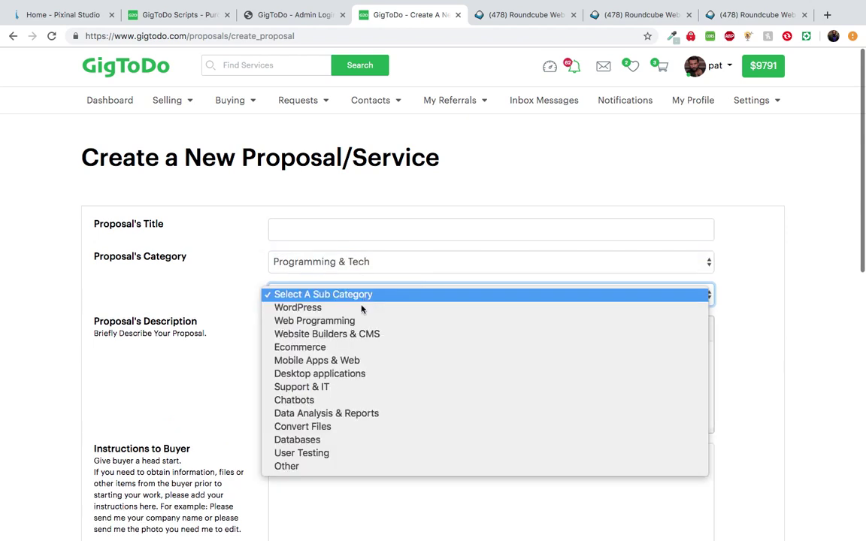
left_click(214, 280)
Place the cursor in the proposal description, then in Instructions to Buyer
scroll(301, 315, "down", 2)
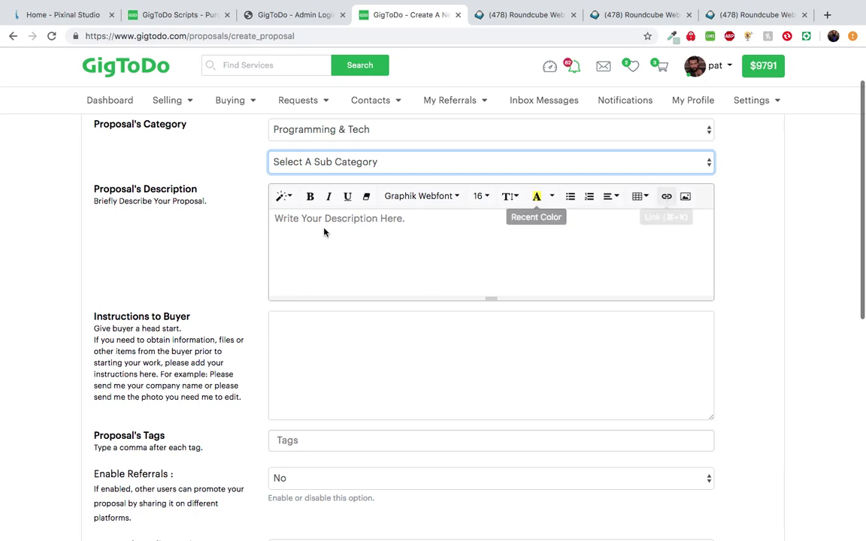
left_click(465, 252)
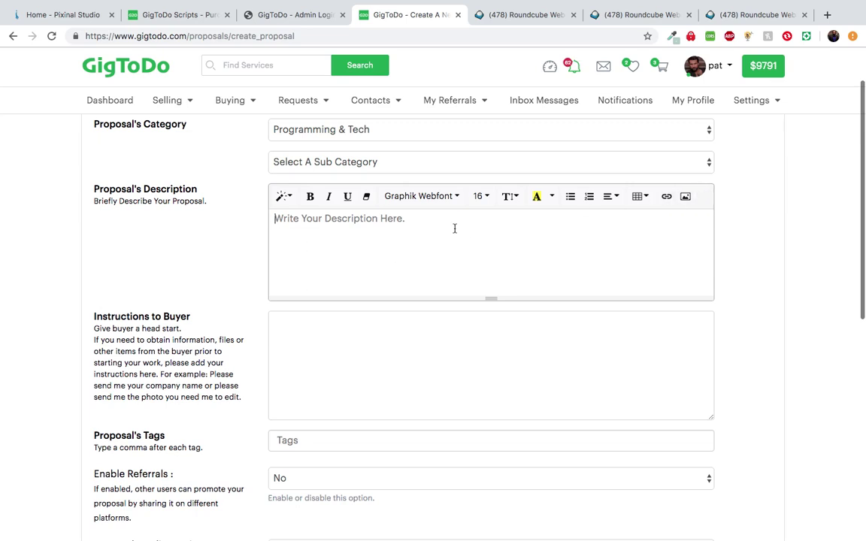
scroll(317, 251, "down", 1)
scroll(318, 251, "down", 1)
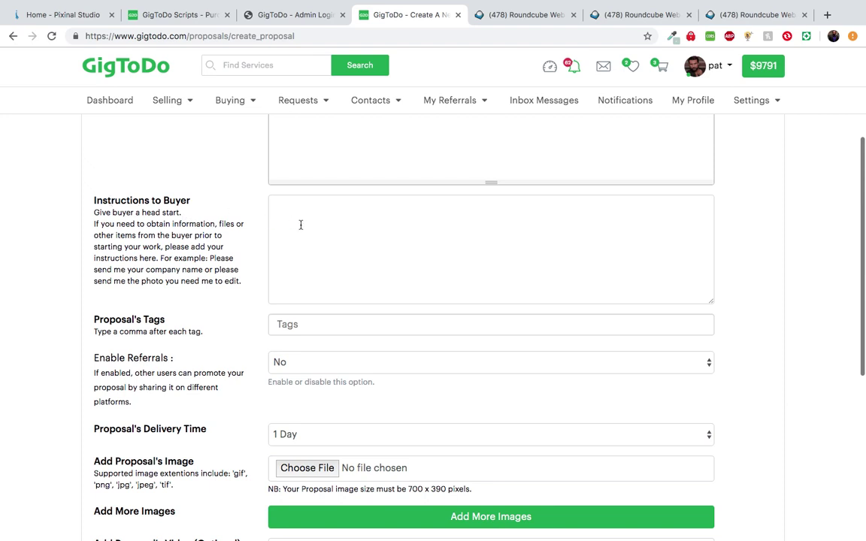
left_click(300, 224)
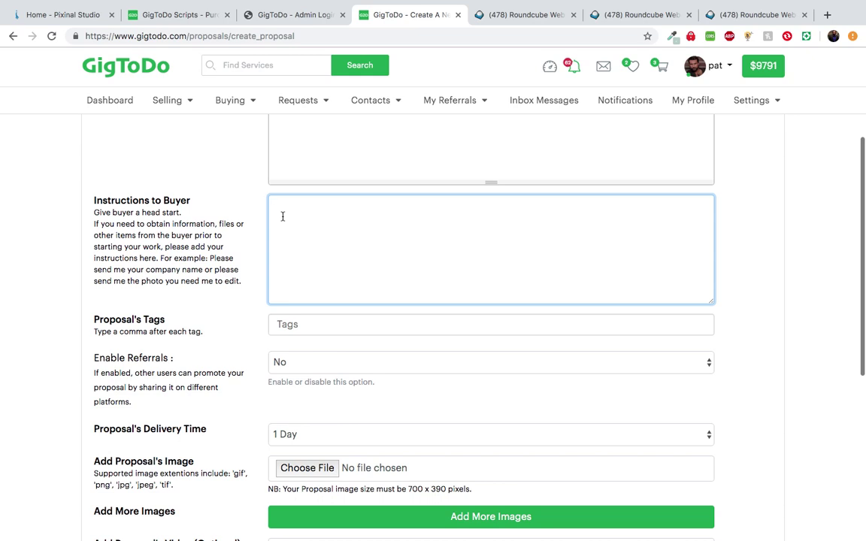
scroll(173, 192, "up", 3)
scroll(249, 239, "up", 4)
scroll(249, 240, "down", 7)
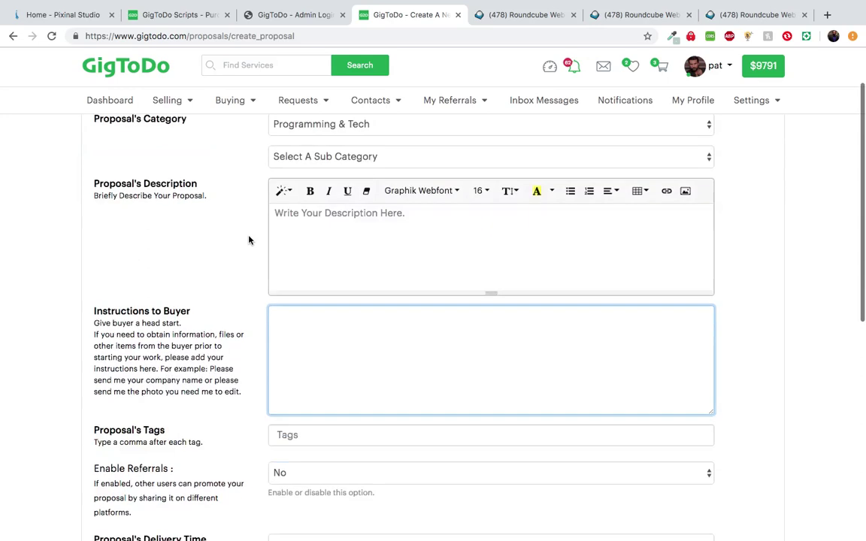
scroll(249, 240, "up", 3)
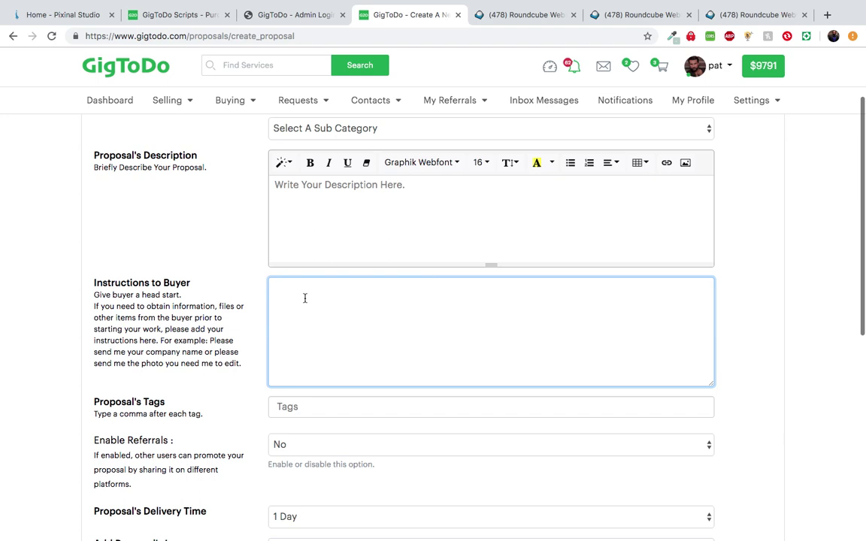
Type and erase test text 'sds' in Instructions to Buyer, then return to the homepage
type("sds")
key("BackSpace")
key("BackSpace")
left_click(153, 68)
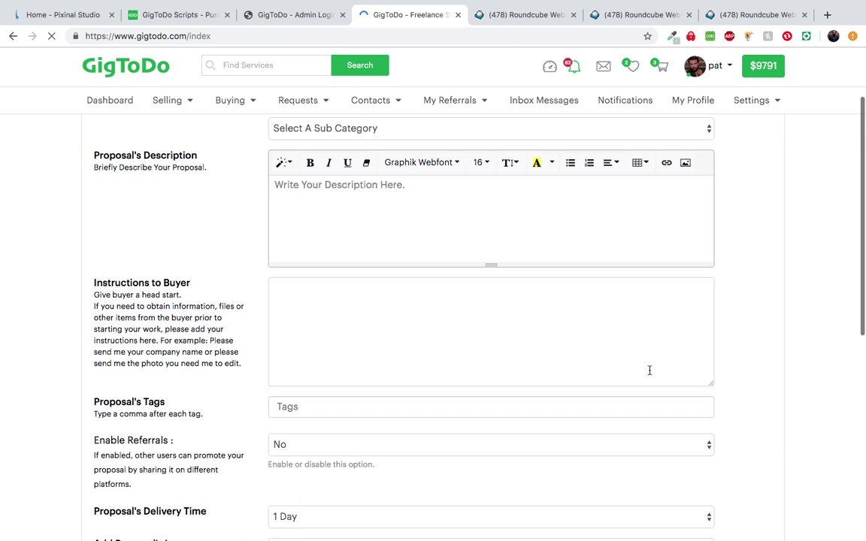
Search for 'suprem' and open the Supreme Graphics proposal
scroll(631, 401, "down", 4)
scroll(631, 401, "down", 10)
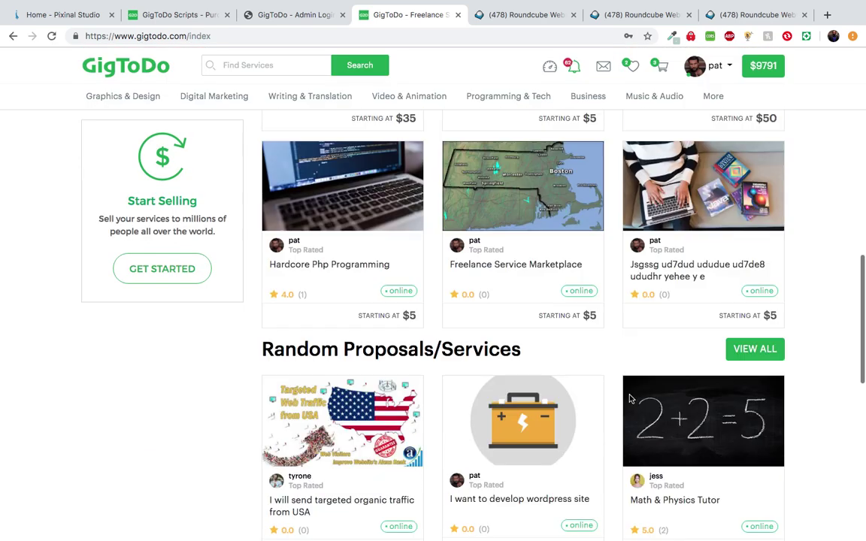
scroll(630, 399, "down", 2)
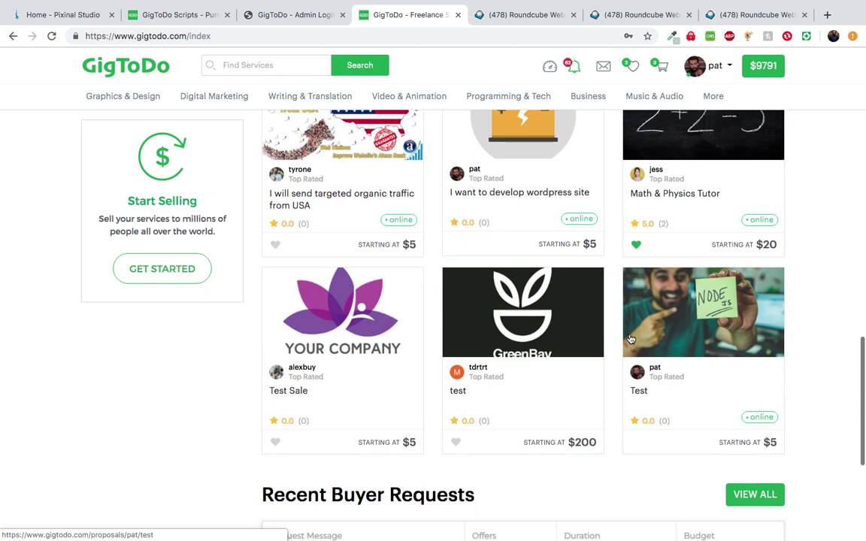
scroll(630, 339, "up", 1)
scroll(630, 339, "down", 4)
scroll(630, 339, "up", 5)
scroll(630, 338, "up", 5)
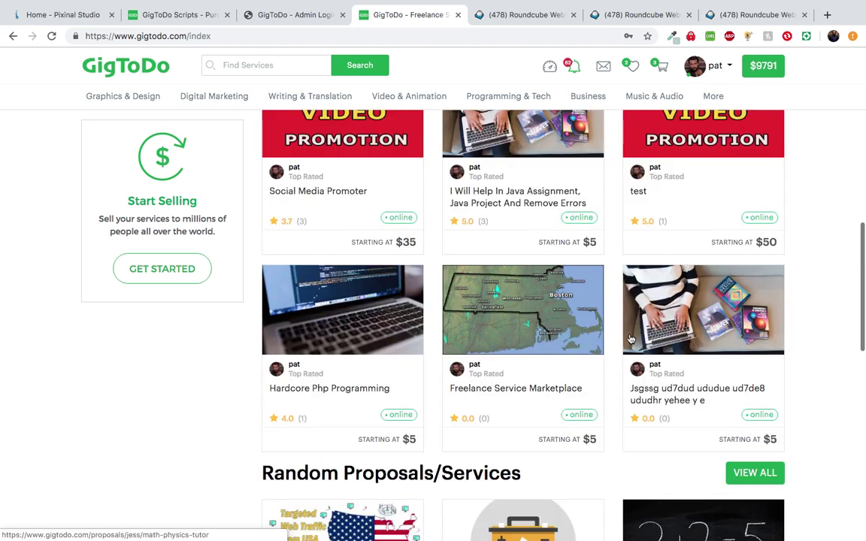
scroll(630, 339, "up", 5)
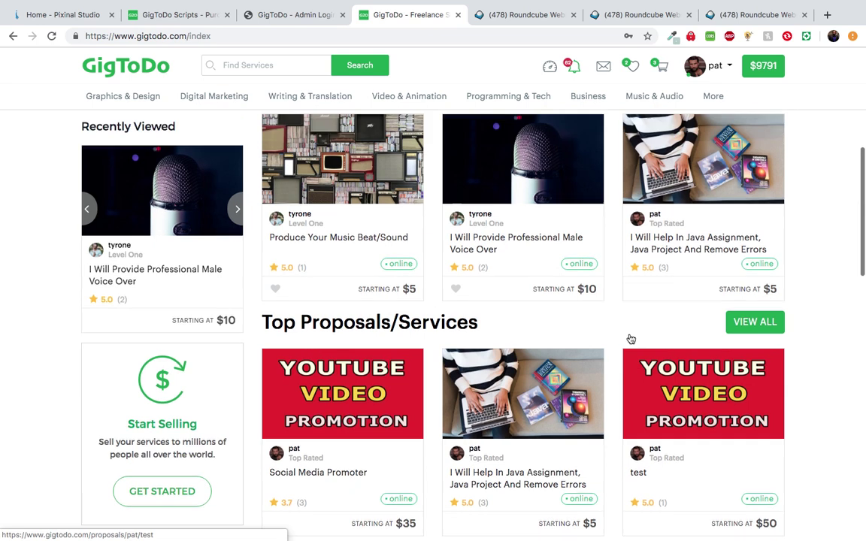
scroll(630, 339, "up", 5)
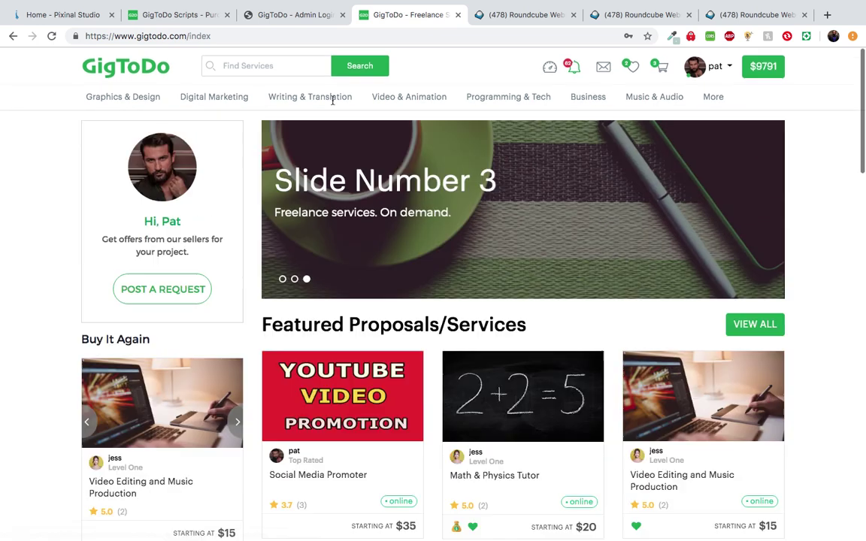
left_click(270, 65)
type("supreme")
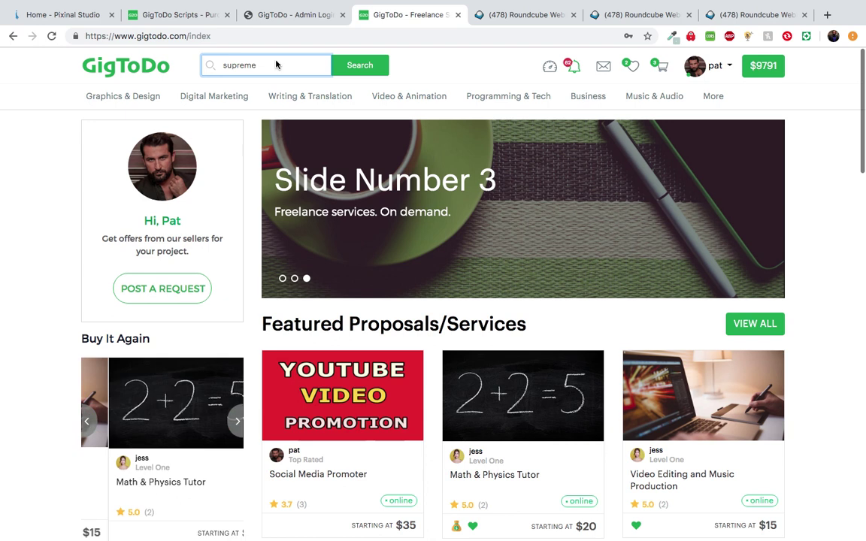
left_click(359, 64)
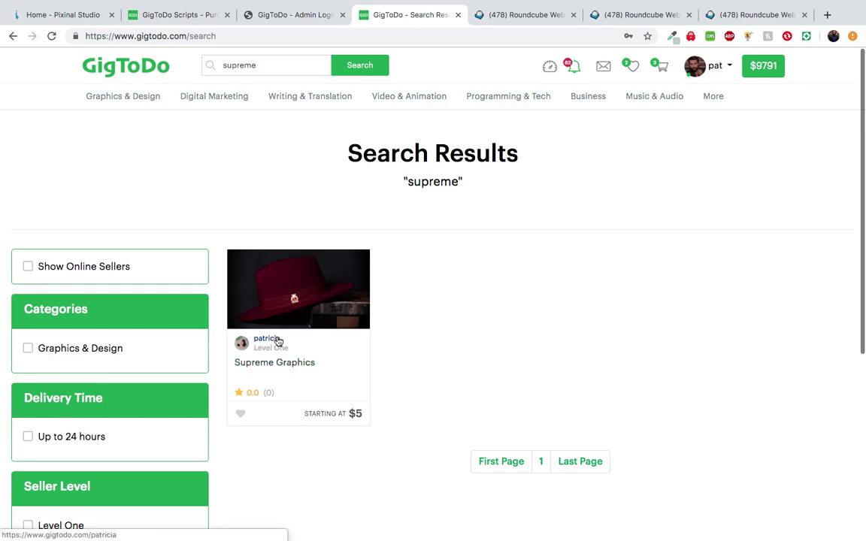
left_click(273, 364)
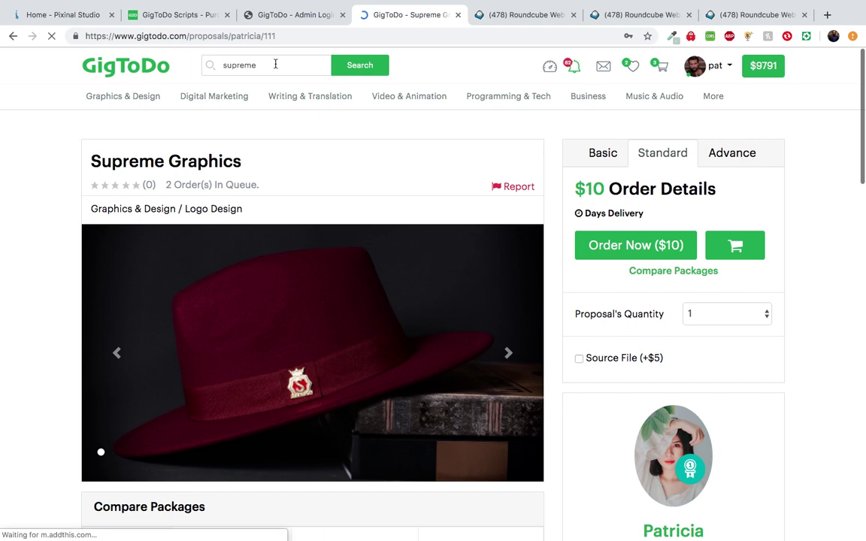
Select the $5 Basic package and order it
left_click(275, 64)
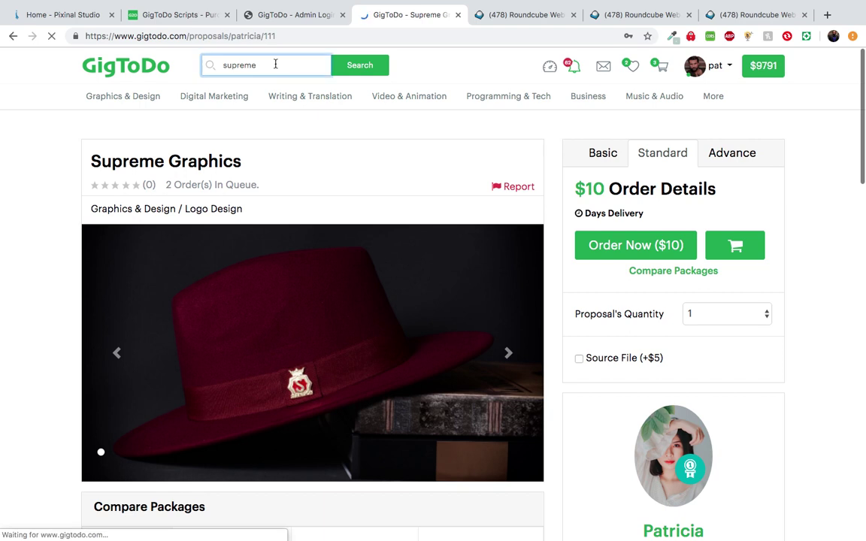
scroll(38, 275, "down", 3)
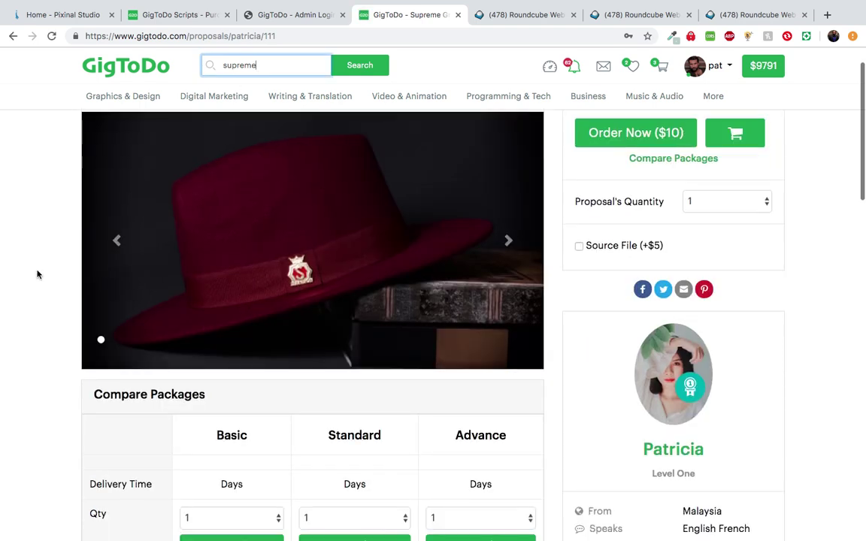
scroll(1, 314, "up", 3)
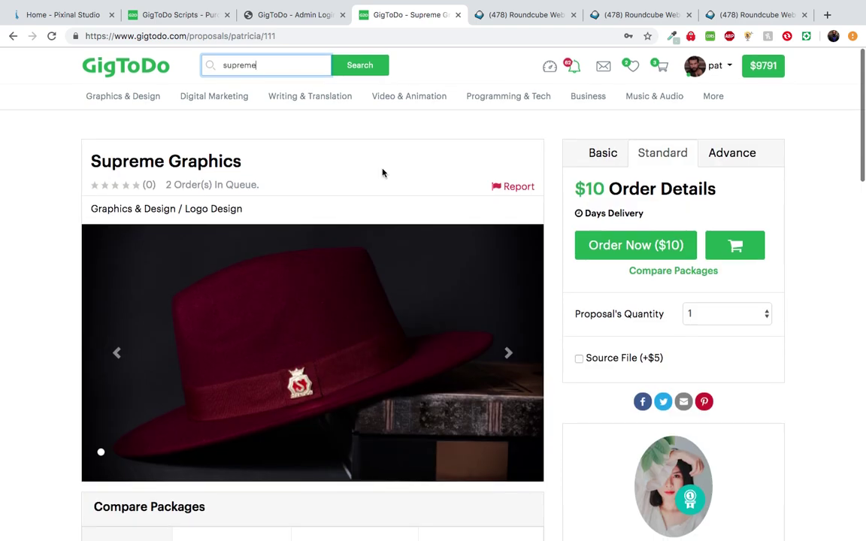
left_click(593, 156)
left_click(592, 155)
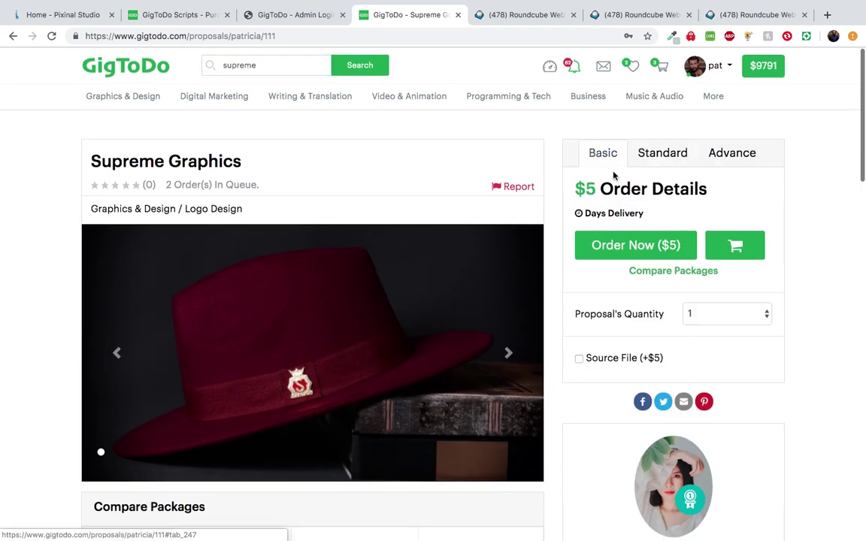
left_click(631, 254)
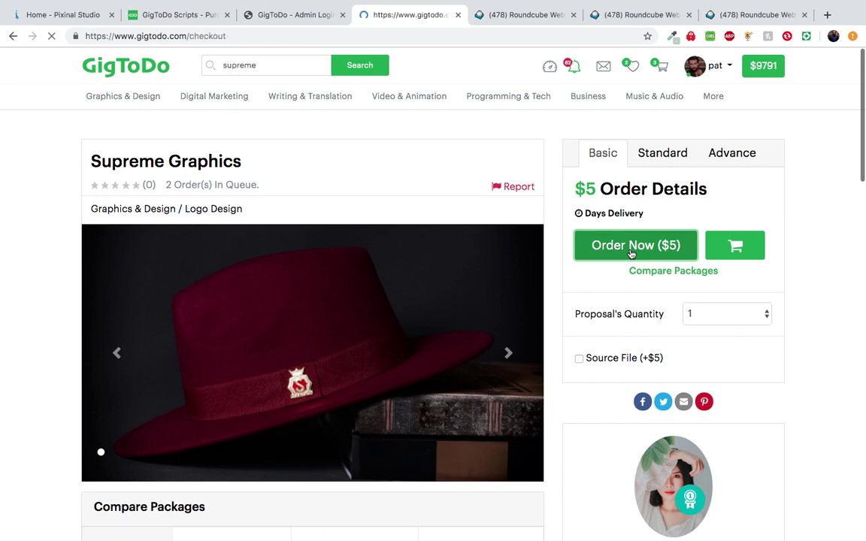
Try paying with the shopping balance, then cancel it
scroll(454, 324, "down", 2)
scroll(383, 355, "up", 2)
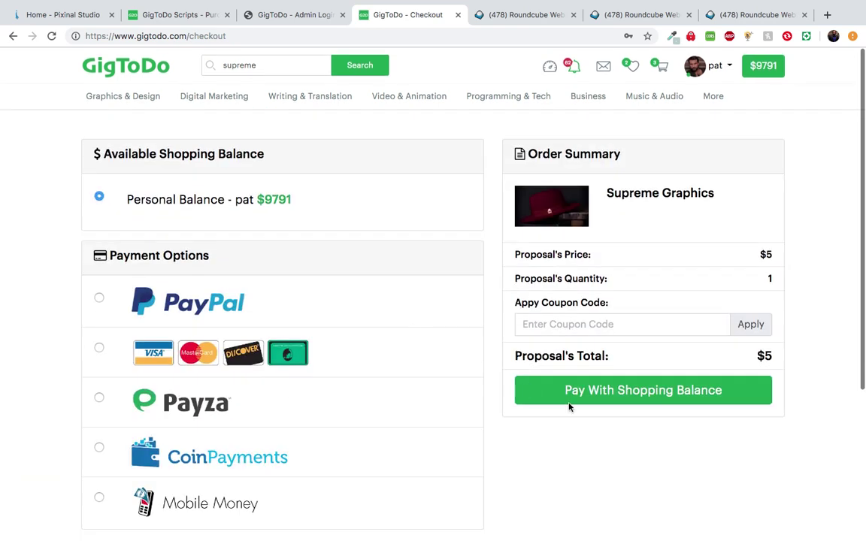
left_click(616, 397)
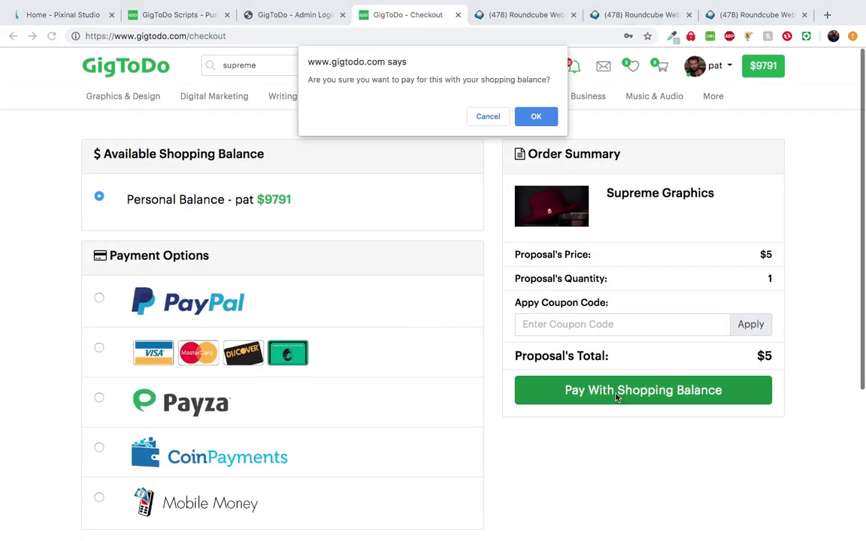
left_click(490, 116)
scroll(374, 172, "down", 2)
scroll(373, 172, "up", 2)
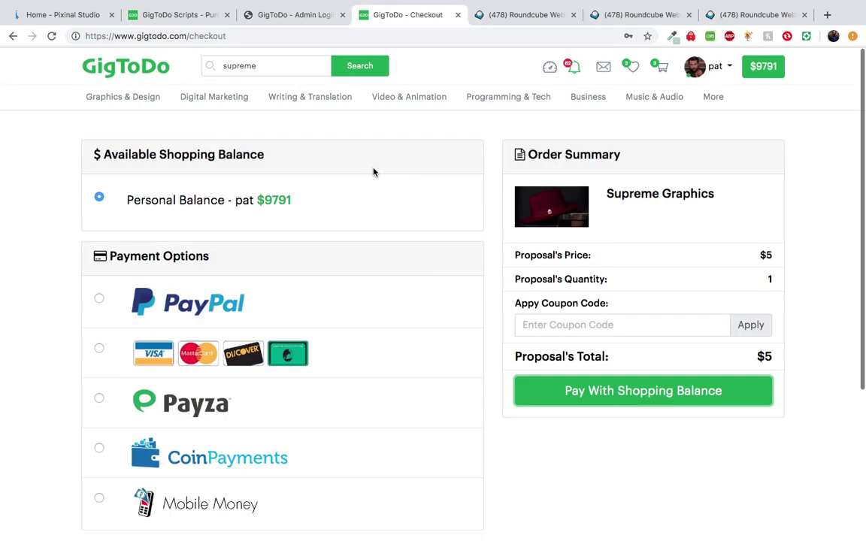
scroll(373, 173, "down", 3)
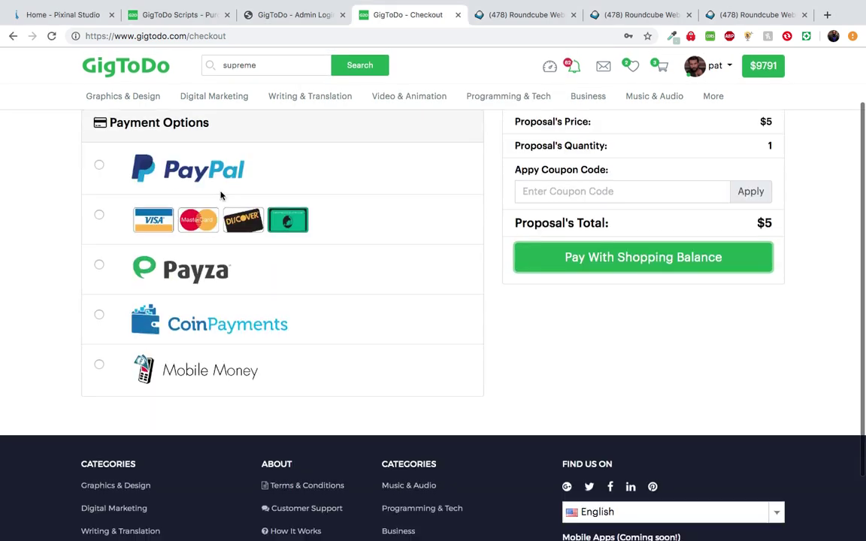
Open and close the credit card form, then pay the order with PayPal
left_click(98, 215)
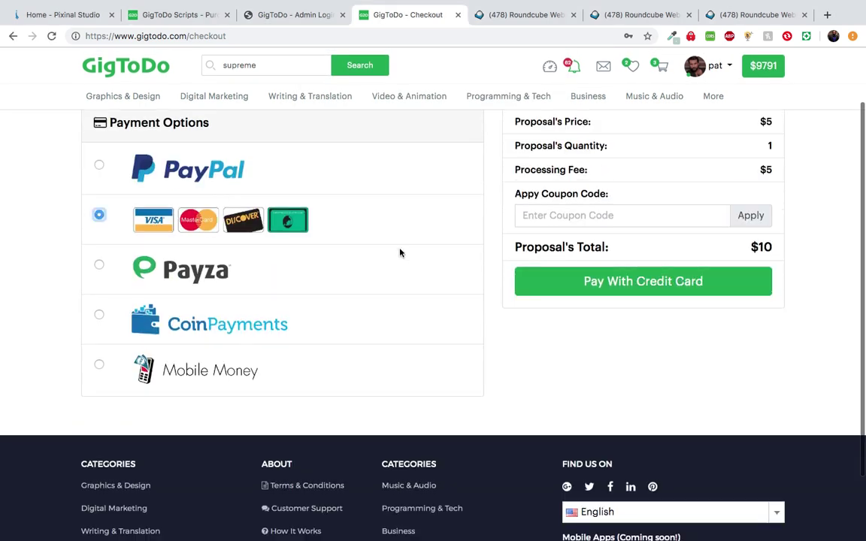
left_click(589, 282)
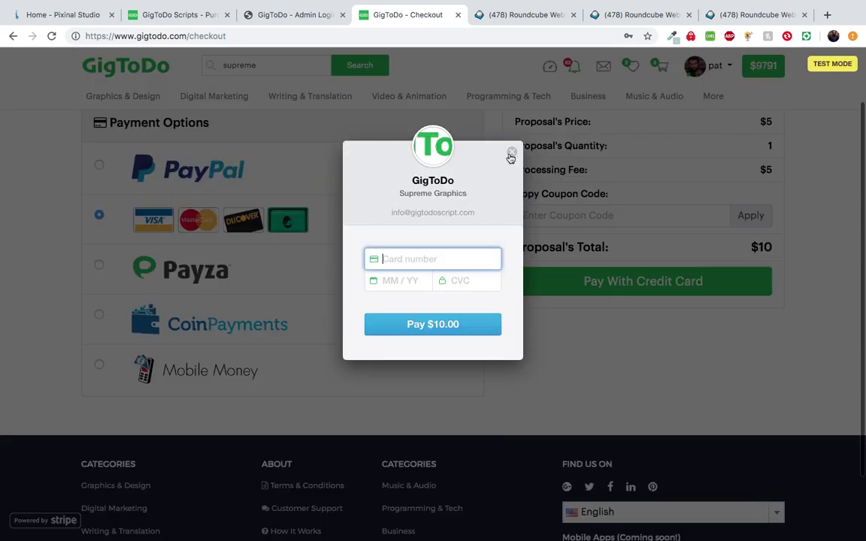
left_click(511, 153)
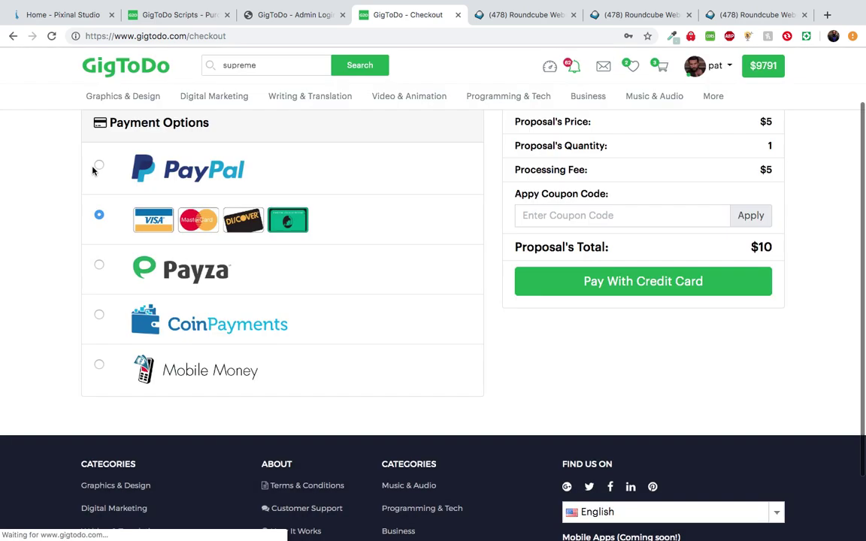
left_click(149, 166)
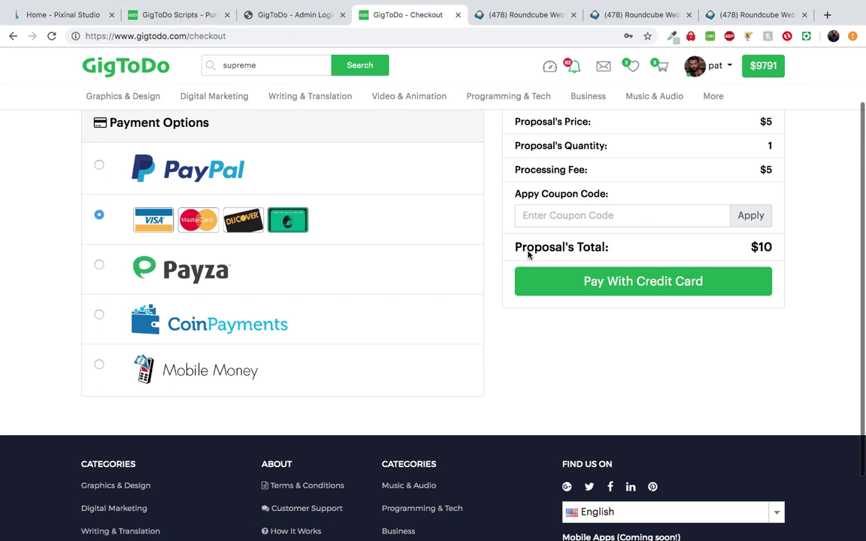
left_click(565, 290)
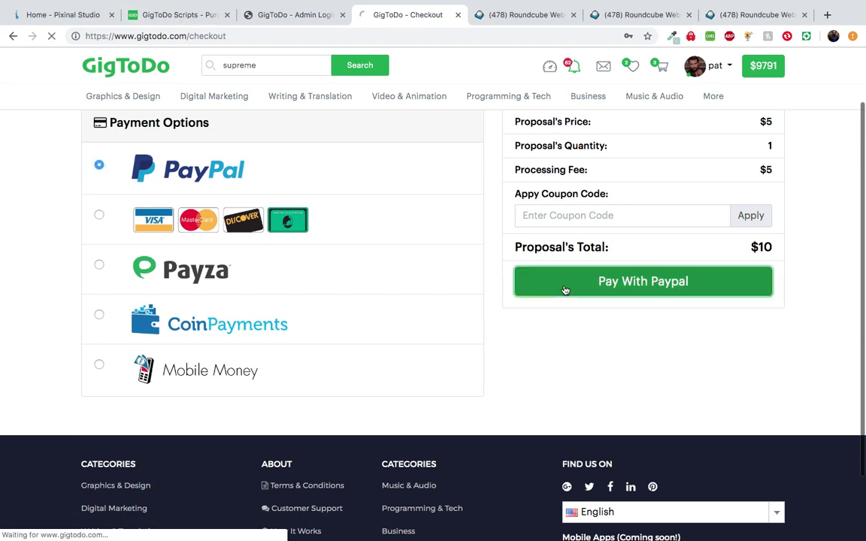
Strip paypal_charge from the address to return to the GigToDo homepage
left_click(190, 14)
left_click(381, 15)
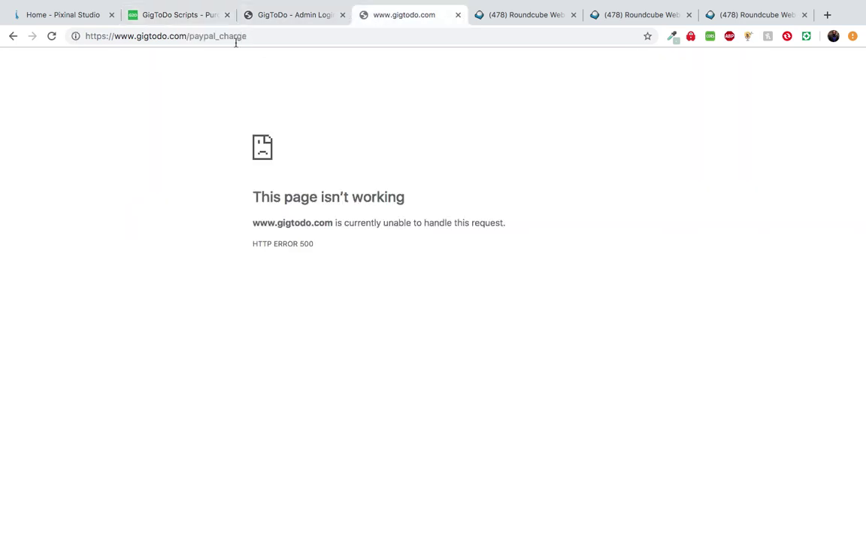
left_click_drag(189, 40, 261, 58)
key("BackSpace")
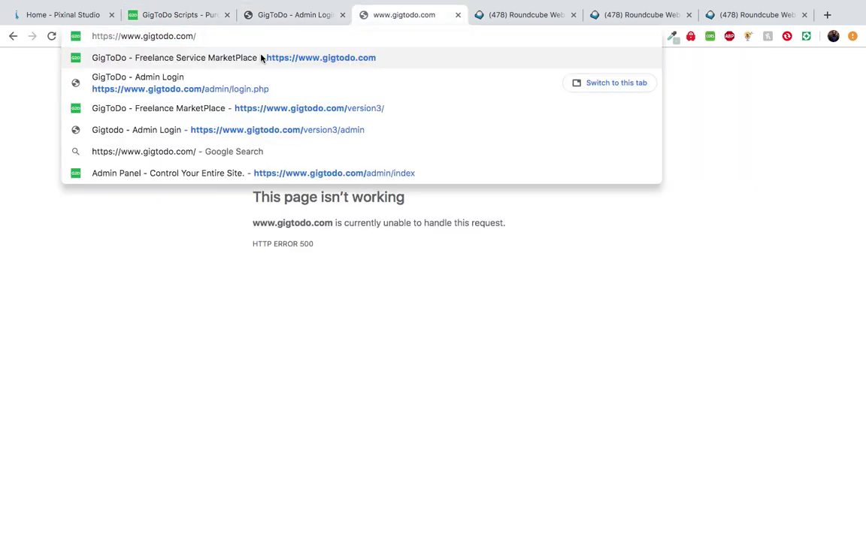
left_click(112, 59)
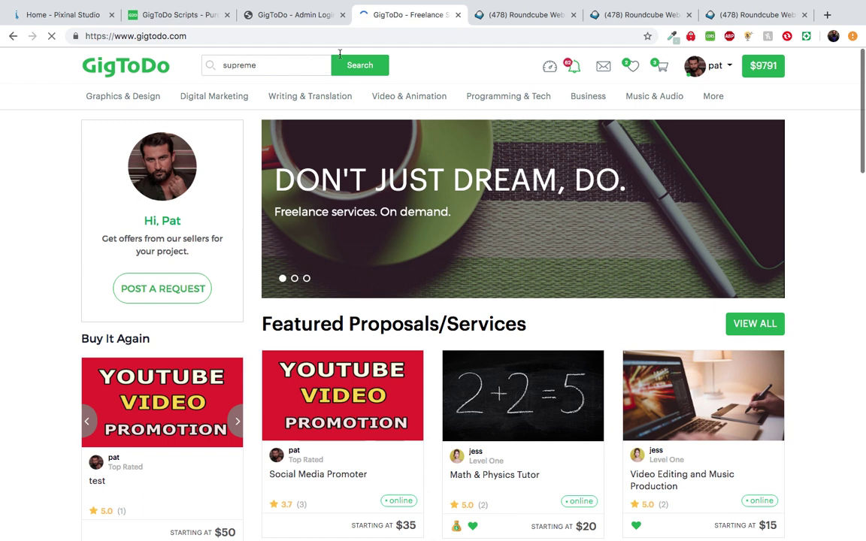
Search supreme again and order Supreme Graphics' $10 Standard package
left_click(358, 66)
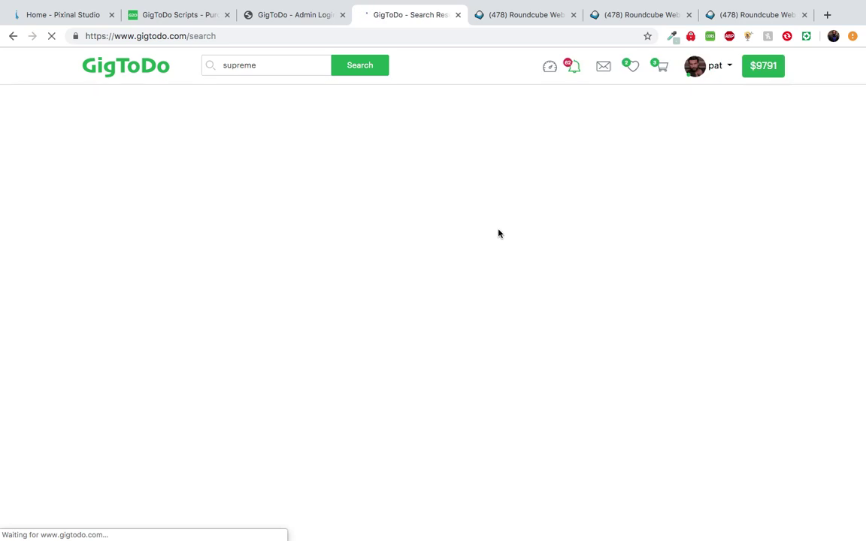
left_click(315, 328)
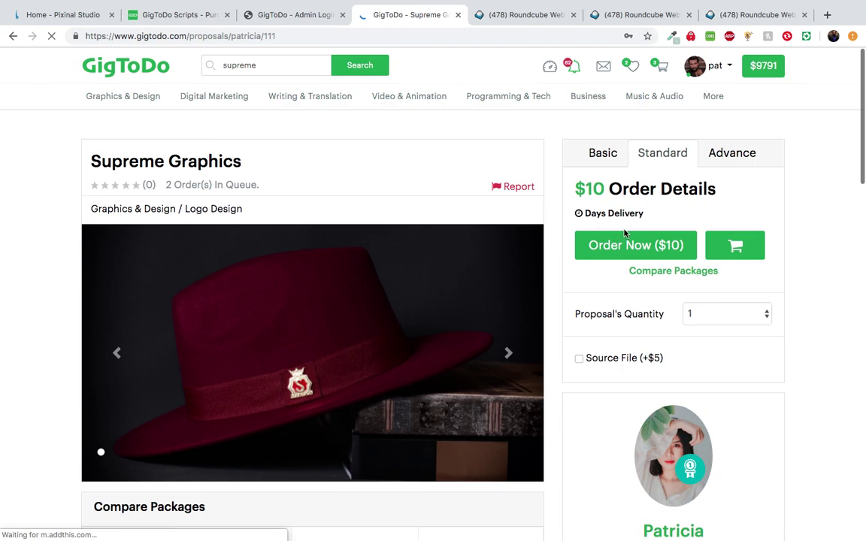
left_click(621, 247)
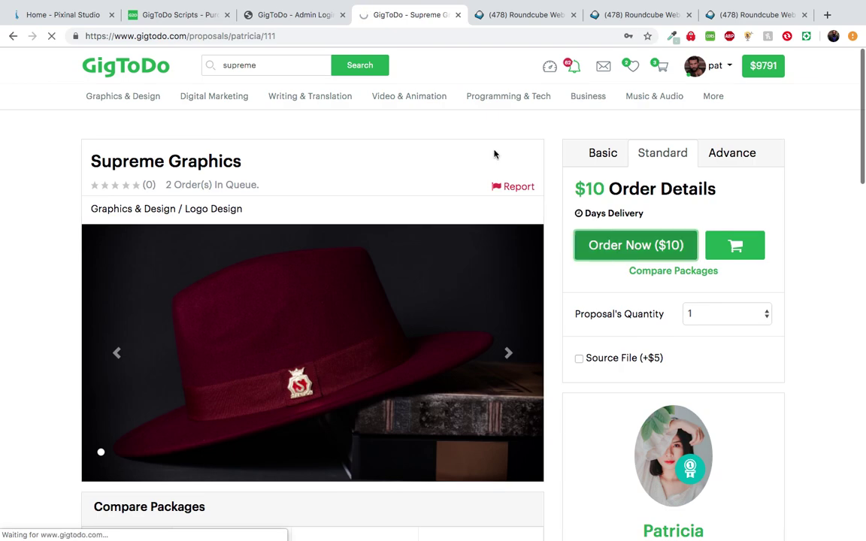
left_click(195, 15)
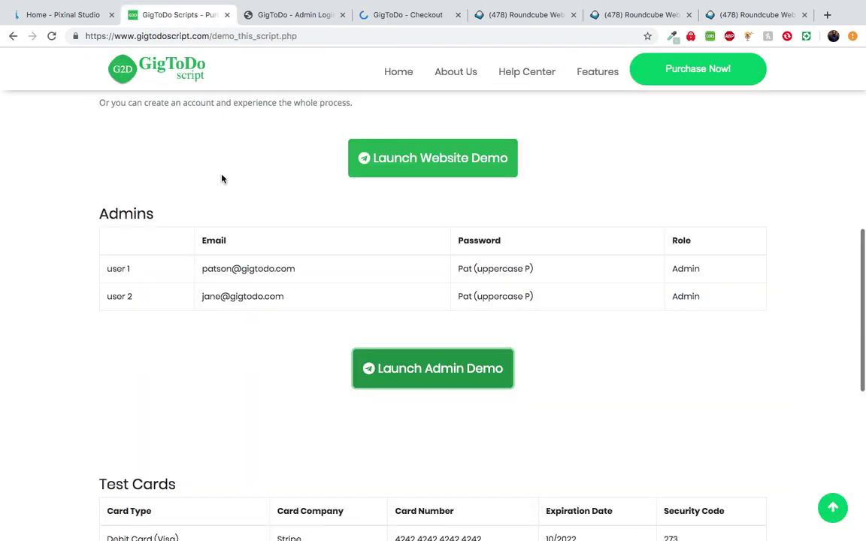
Back on checkout, choose credit card payment and open the card form
scroll(251, 309, "down", 5)
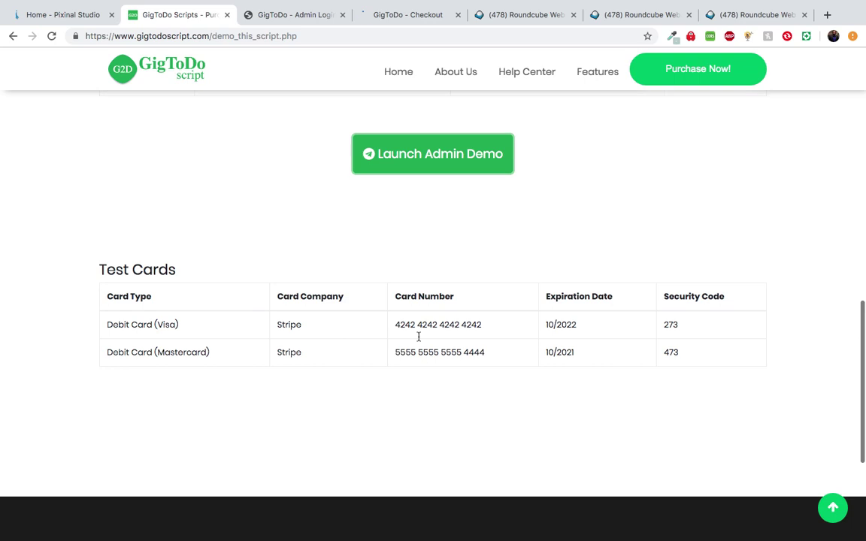
left_click(398, 22)
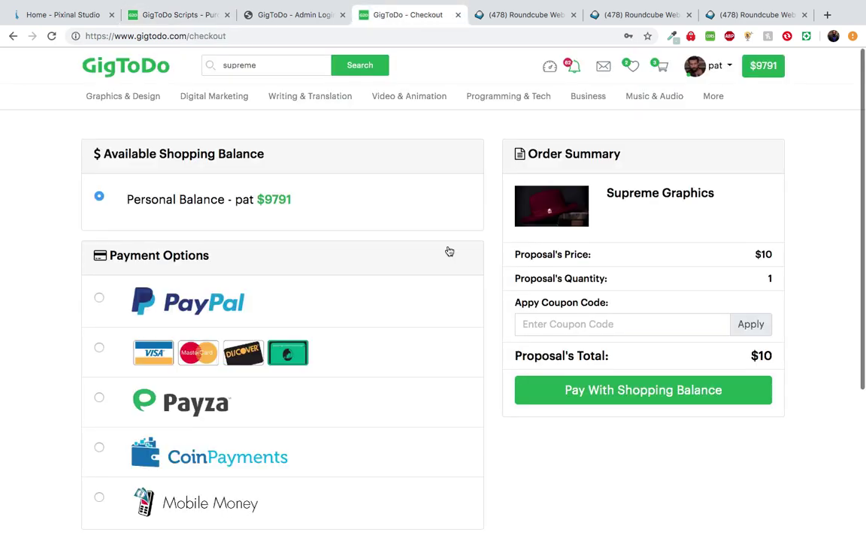
left_click(98, 348)
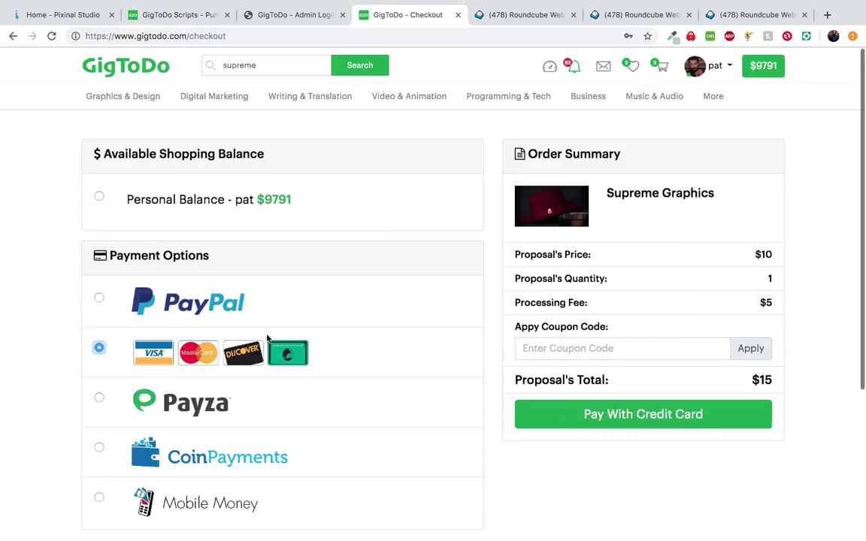
left_click(602, 424)
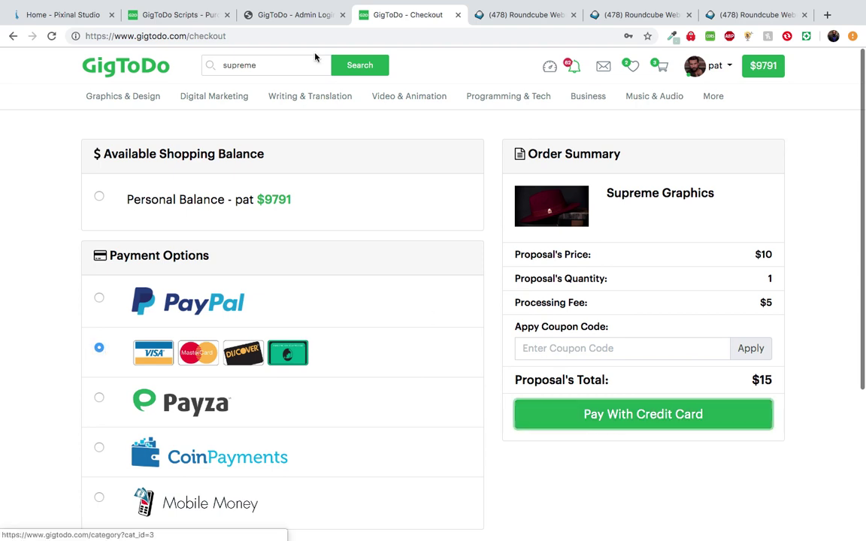
Copy the Visa test card number from the demo page into the card form
left_click(194, 13)
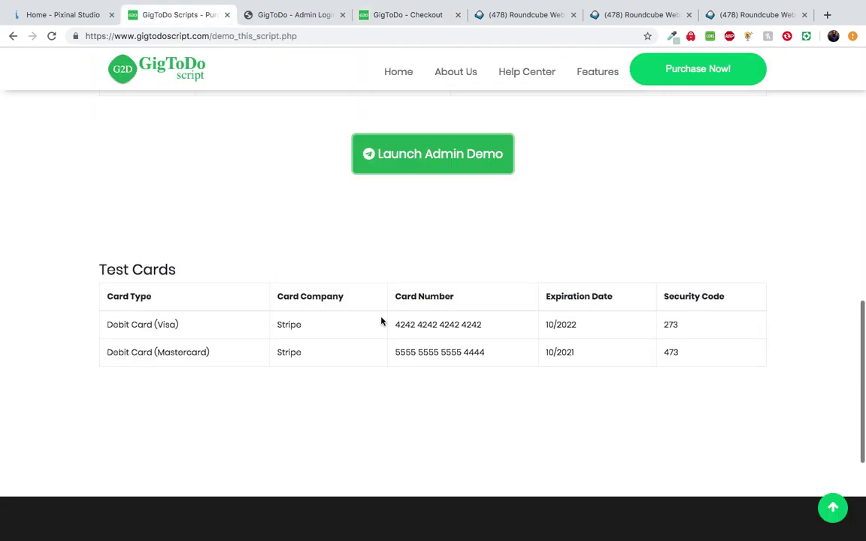
left_click_drag(396, 324, 482, 325)
key("ctrl+c")
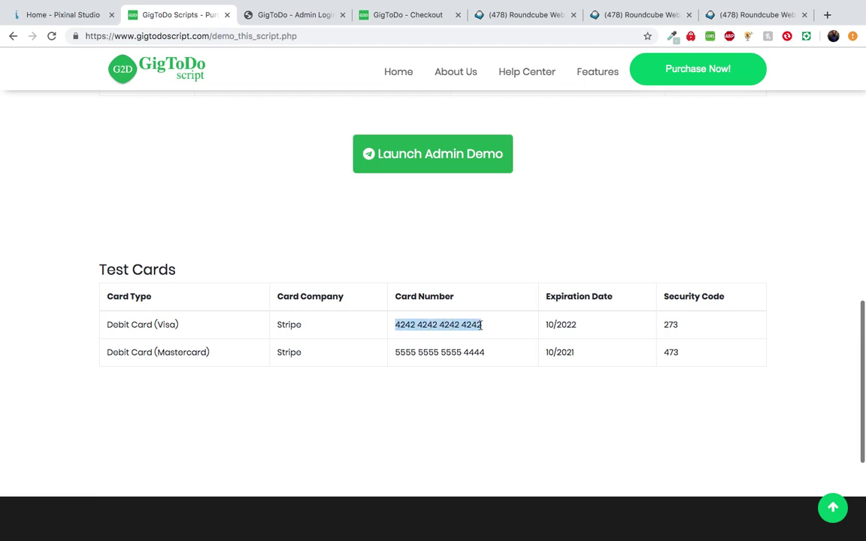
left_click(406, 16)
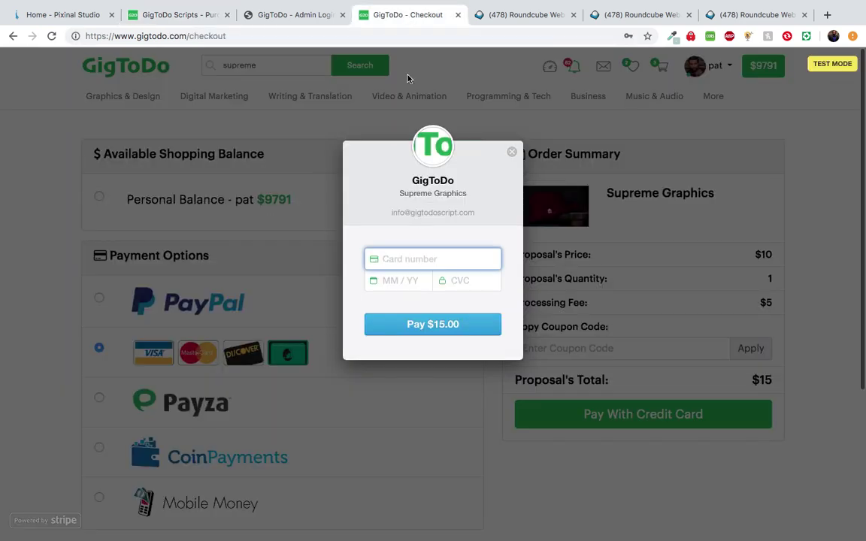
key("ctrl+v")
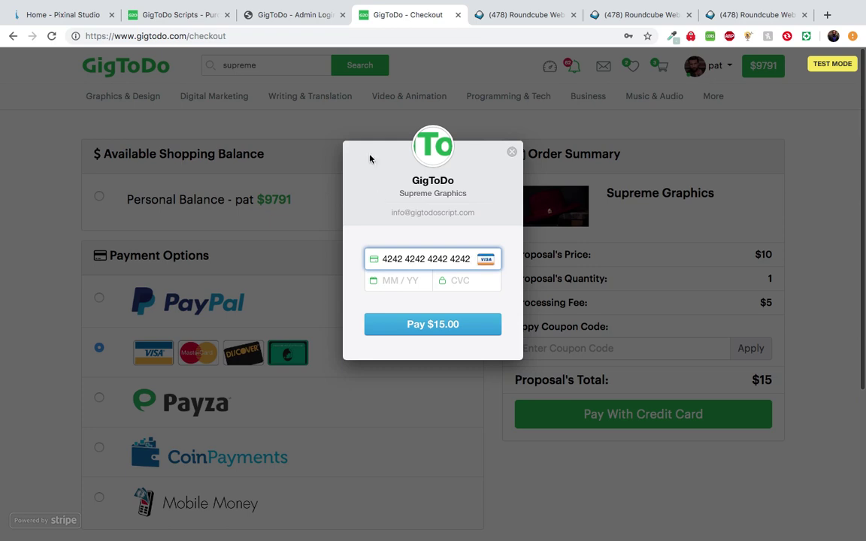
left_click(181, 16)
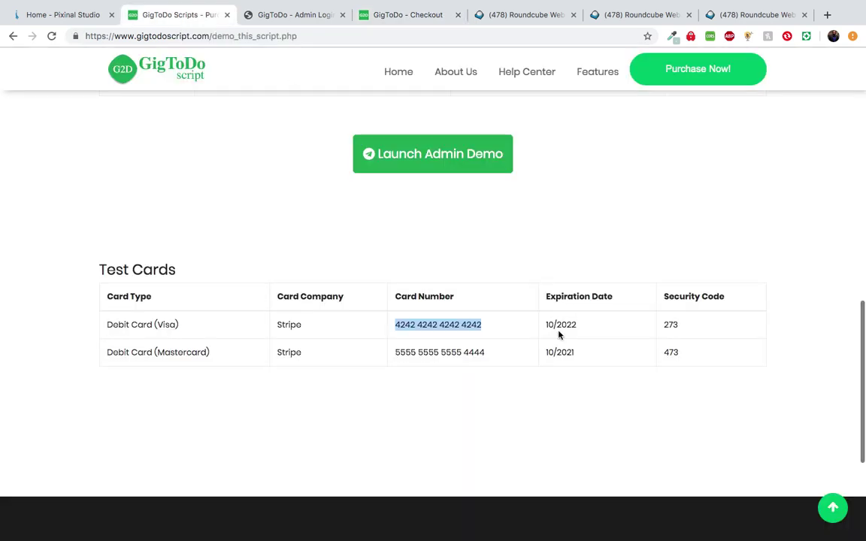
left_click(400, 16)
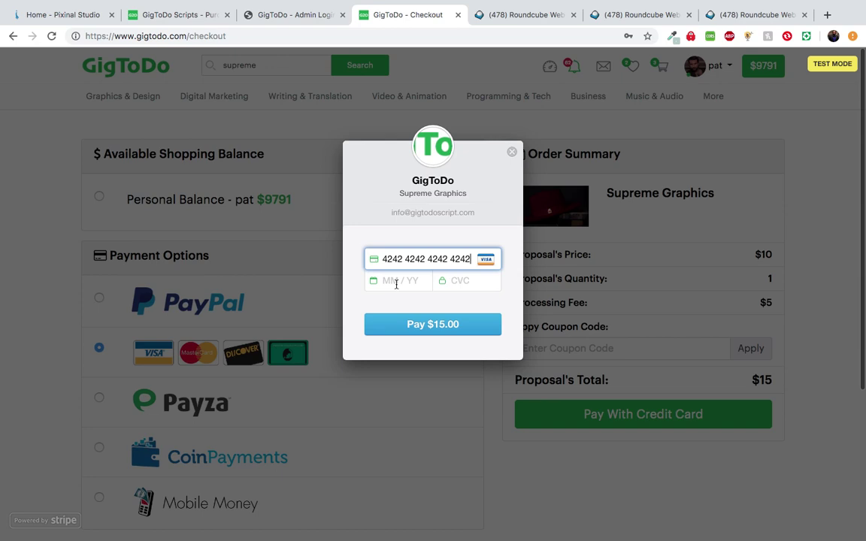
Enter the test card's expiry date and CVC, then submit the $15.00 payment
left_click(397, 284)
type("10 /")
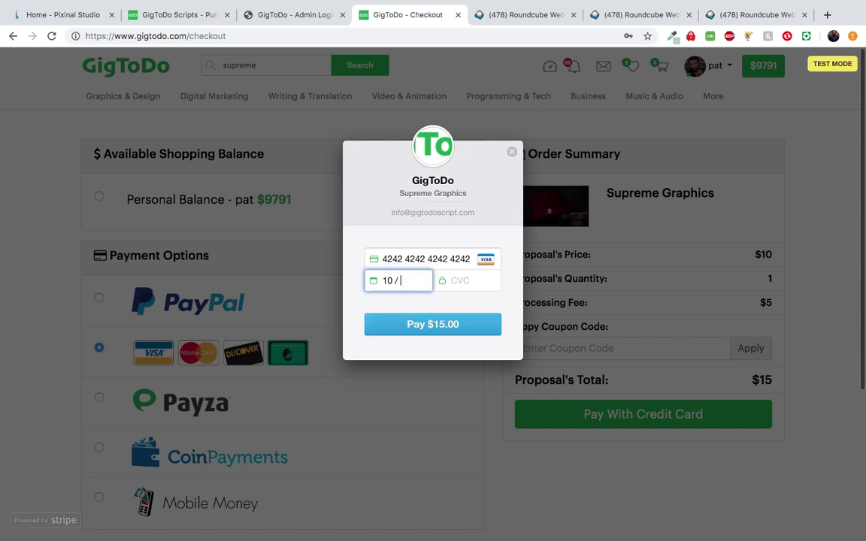
key("BackSpace")
key("BackSpace")
type("10")
left_click(190, 16)
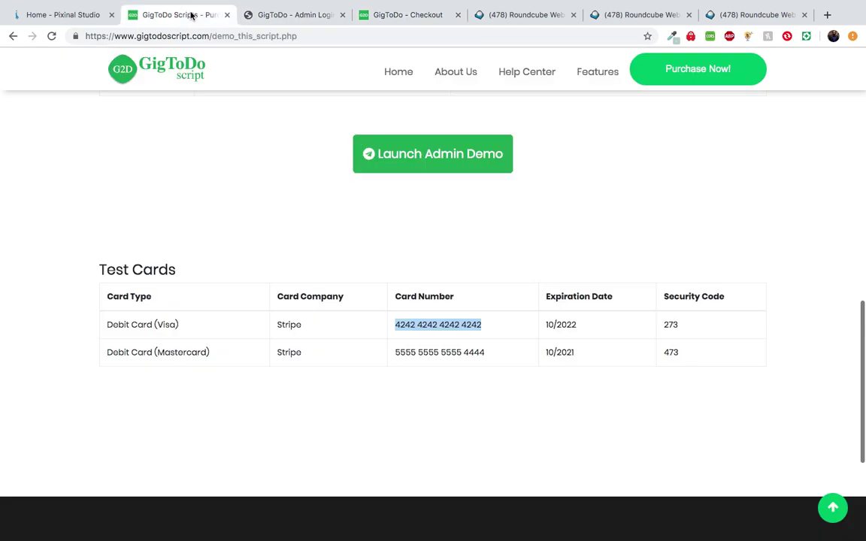
left_click(398, 13)
type("273")
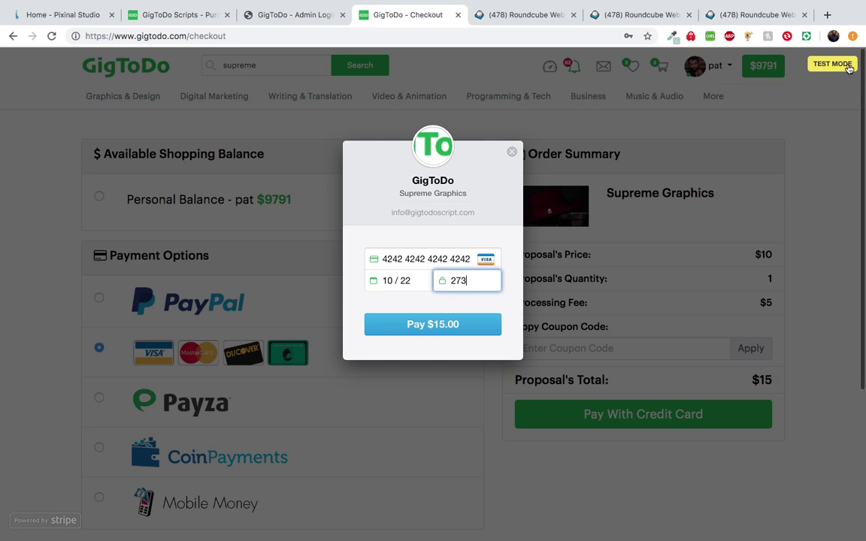
left_click(414, 331)
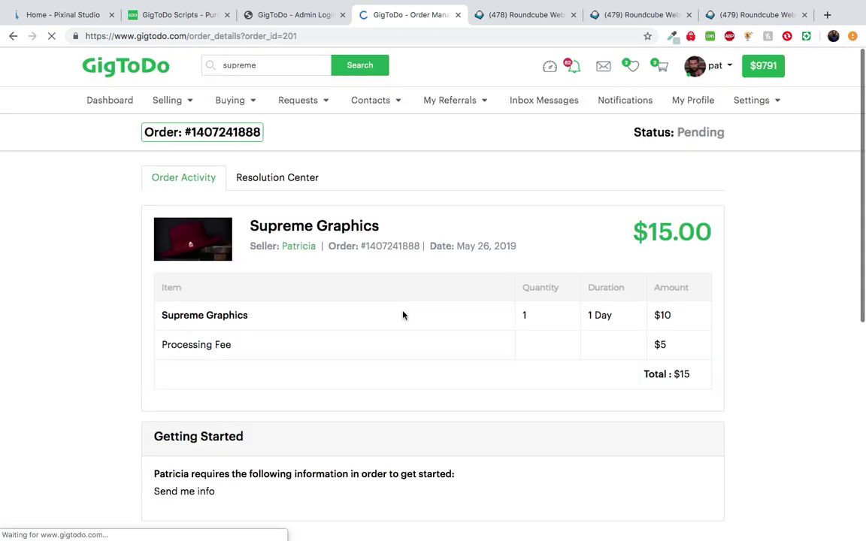
Review the seller's getting-started requirements, highlighting the Send me info request
scroll(328, 385, "down", 5)
scroll(329, 384, "down", 1)
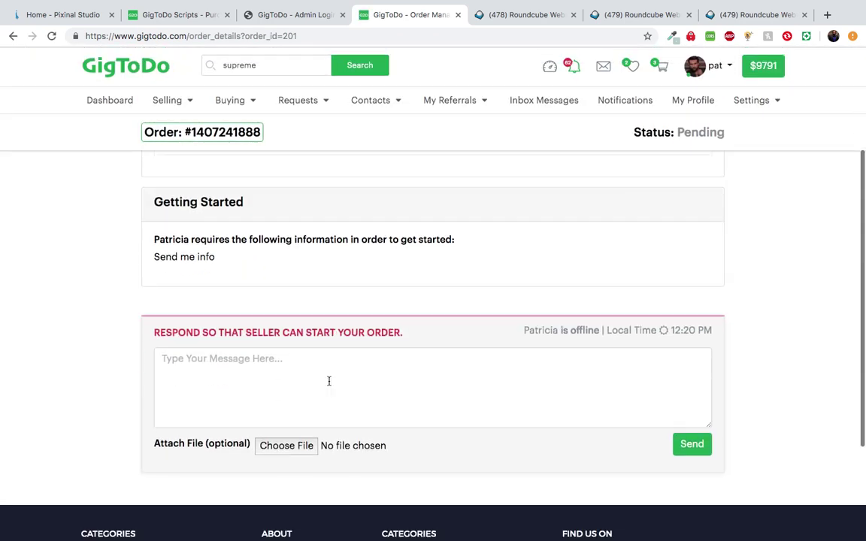
scroll(328, 381, "up", 3)
scroll(329, 381, "down", 2)
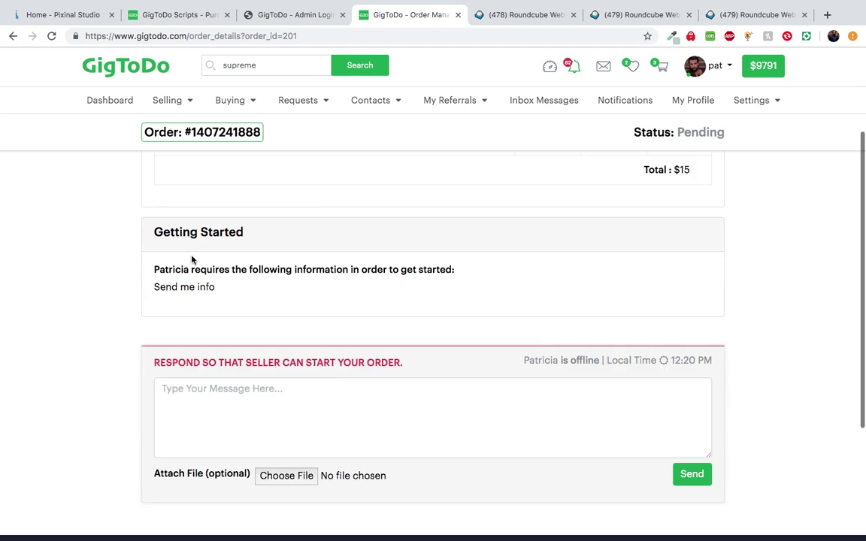
left_click_drag(155, 268, 215, 292)
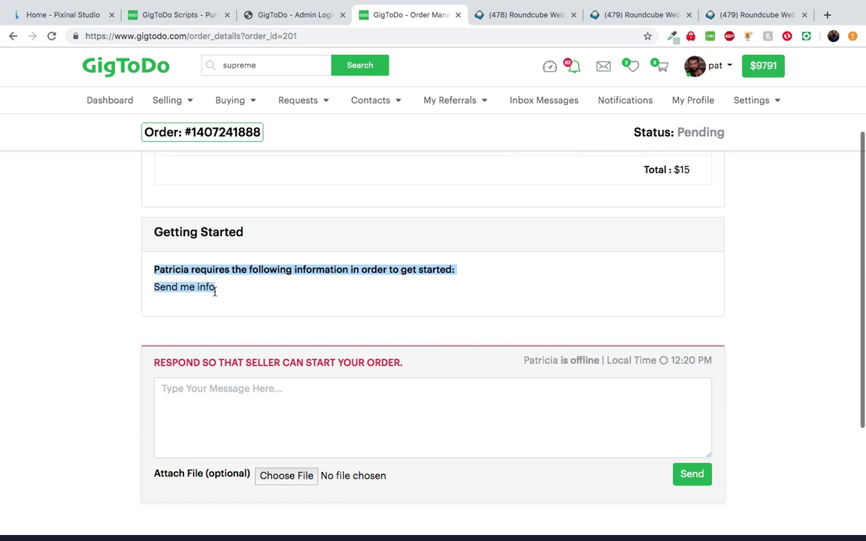
left_click(153, 293)
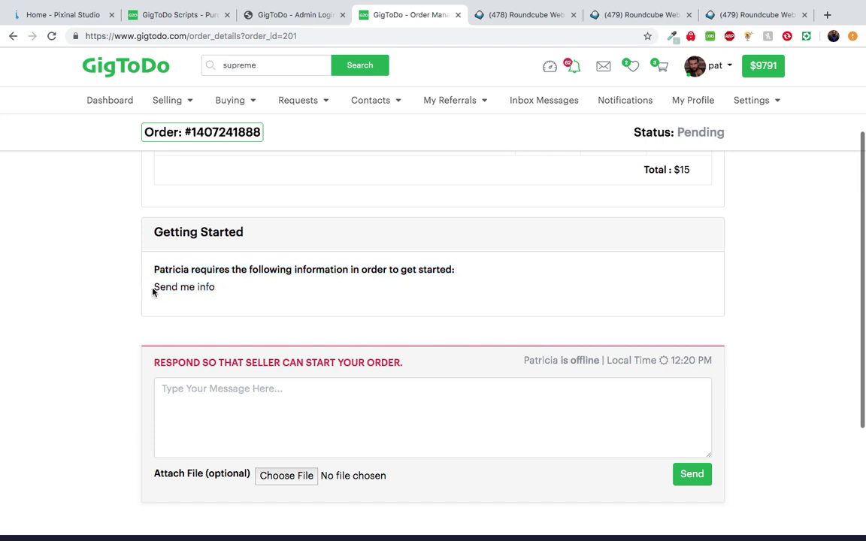
left_click_drag(183, 293, 209, 298)
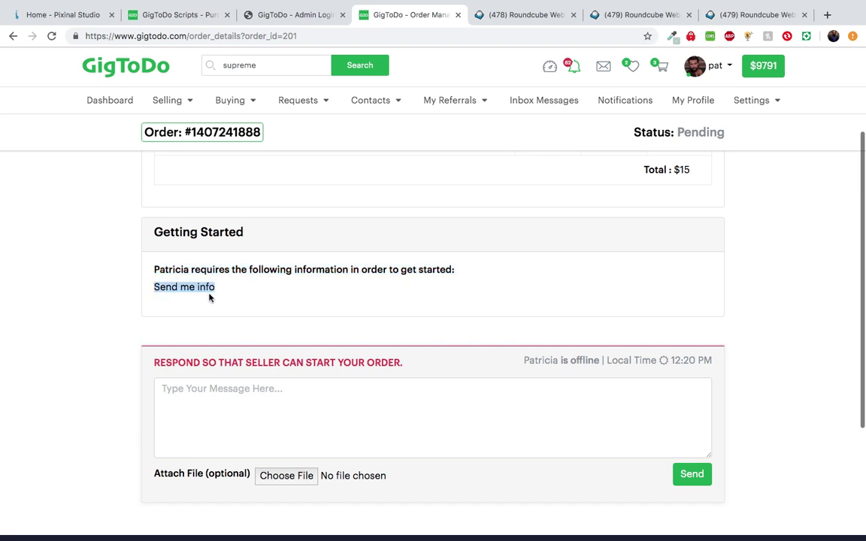
left_click(223, 398)
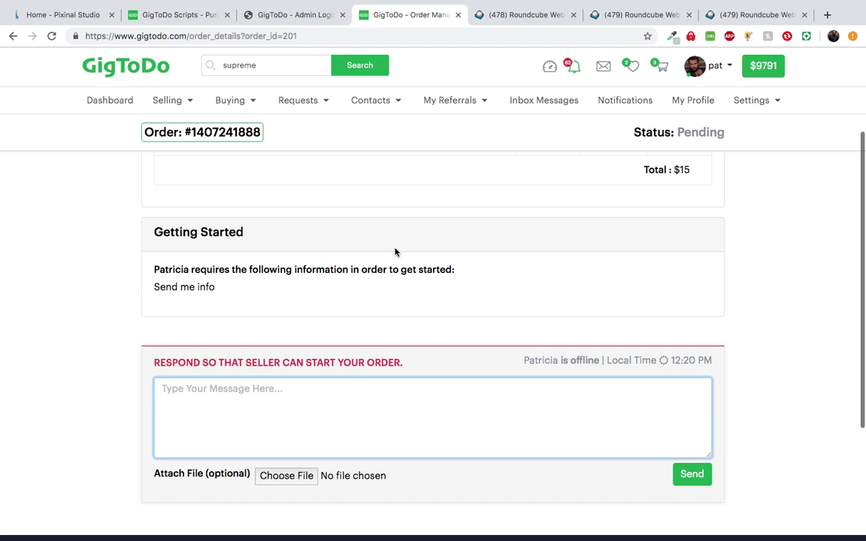
left_click_drag(155, 287, 226, 294)
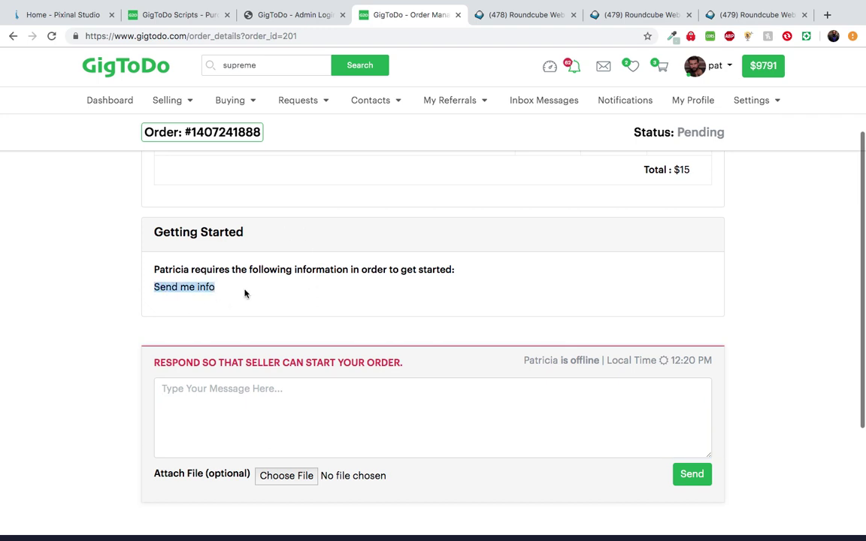
Send the reply 'Here' with Project-Details.jpg attached
left_click(267, 414)
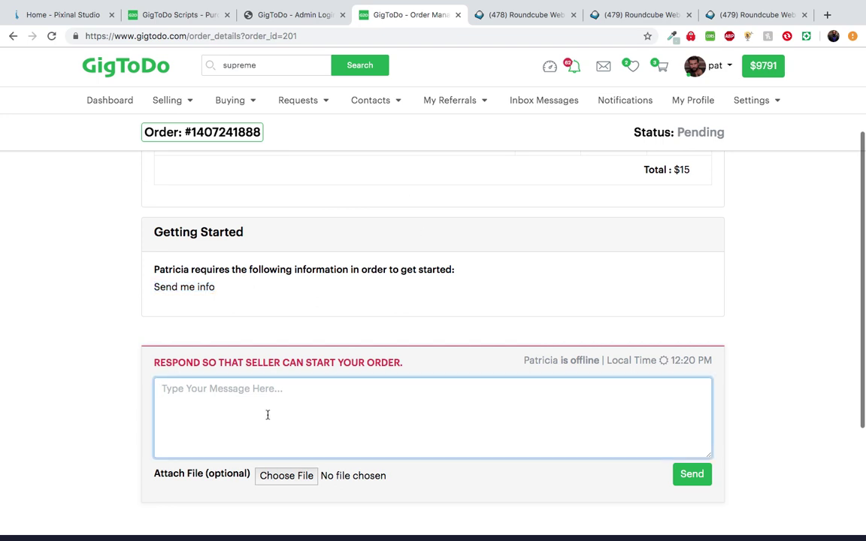
type("Here")
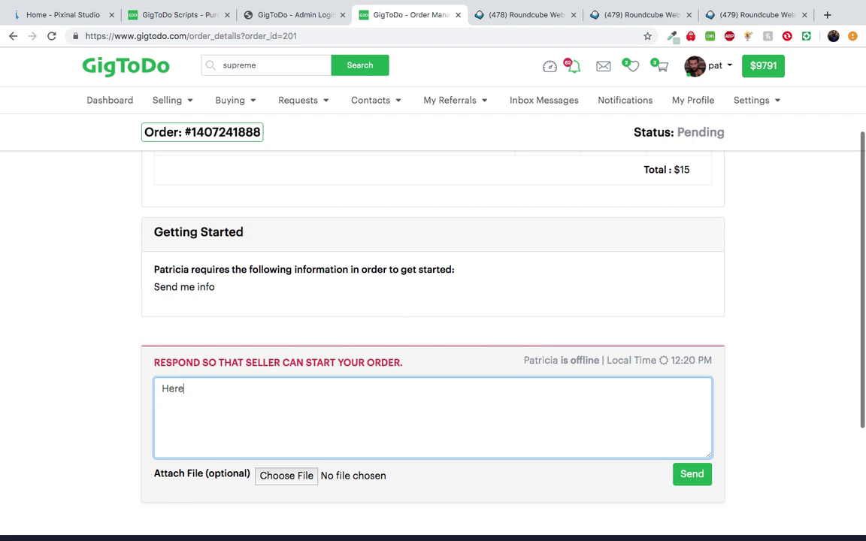
left_click(286, 476)
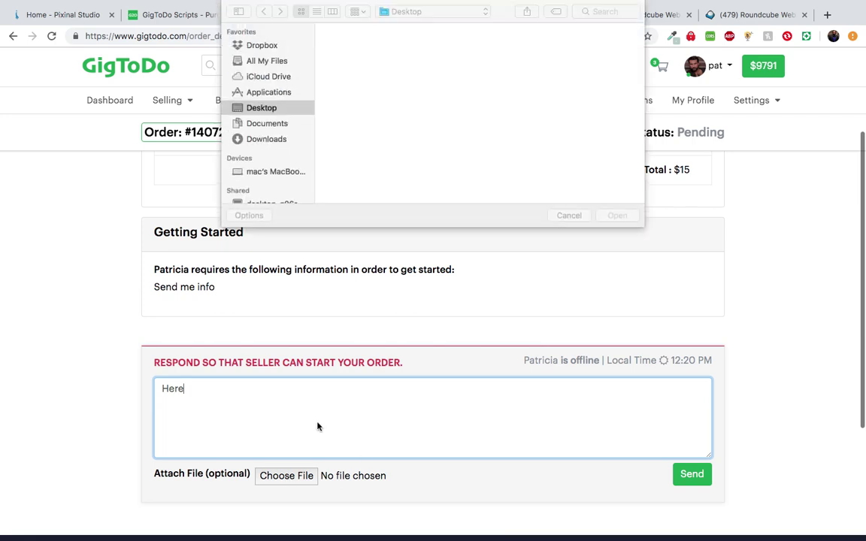
scroll(453, 182, "down", 5)
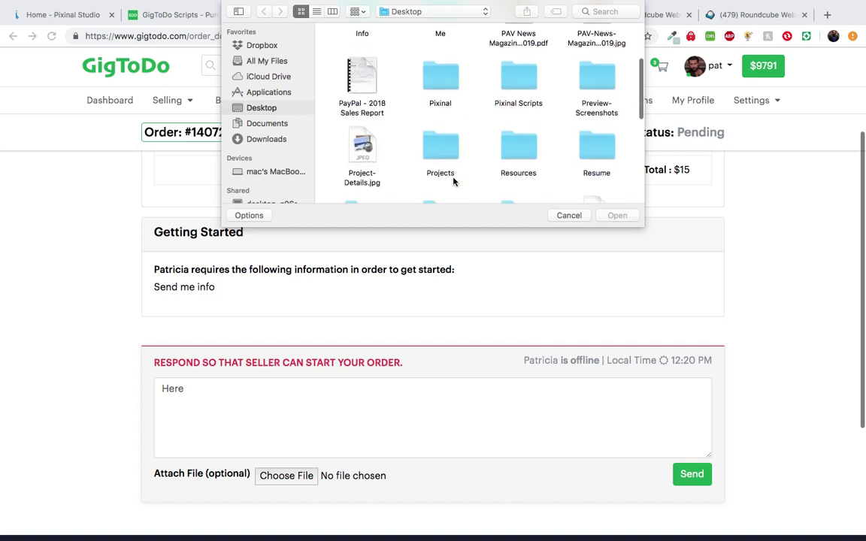
double_click(359, 85)
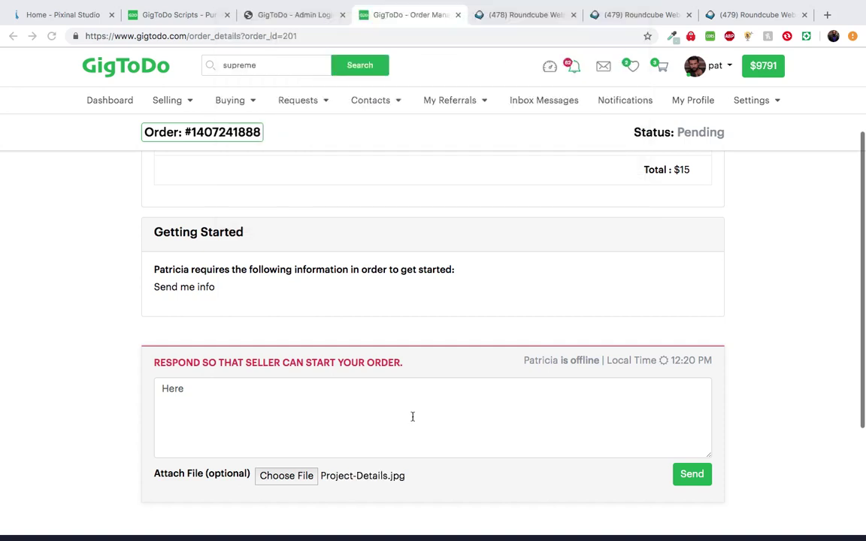
left_click(695, 475)
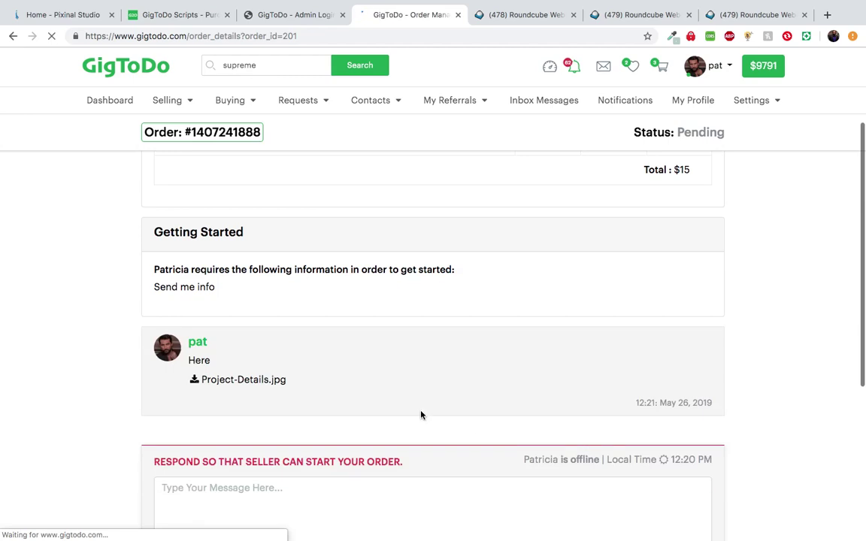
scroll(379, 370, "down", 3)
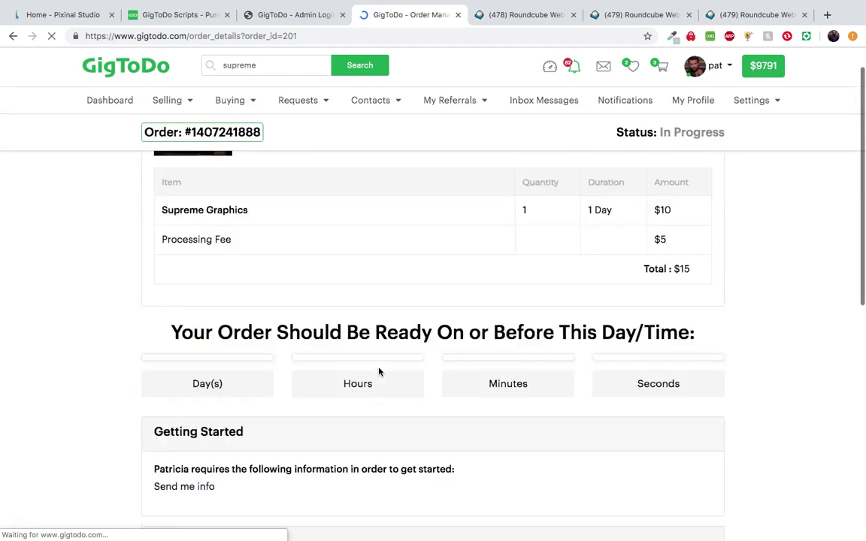
scroll(423, 328, "down", 1)
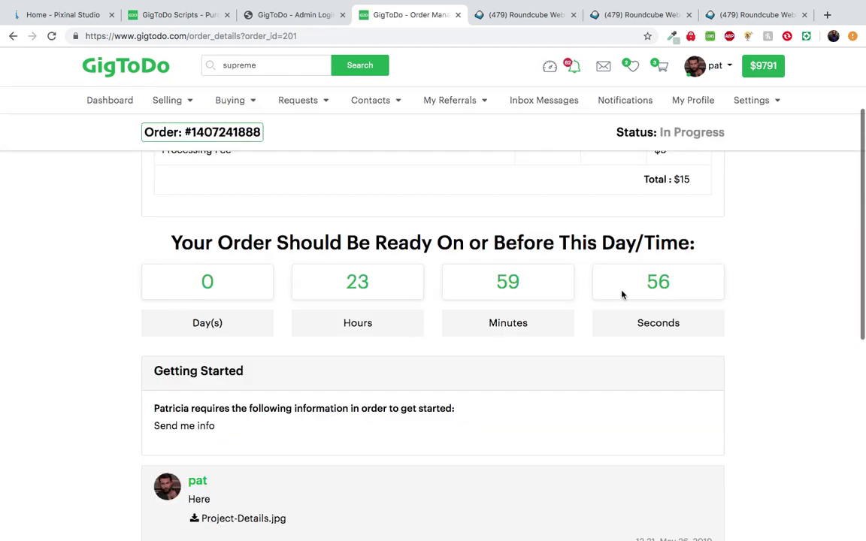
scroll(508, 342, "down", 1)
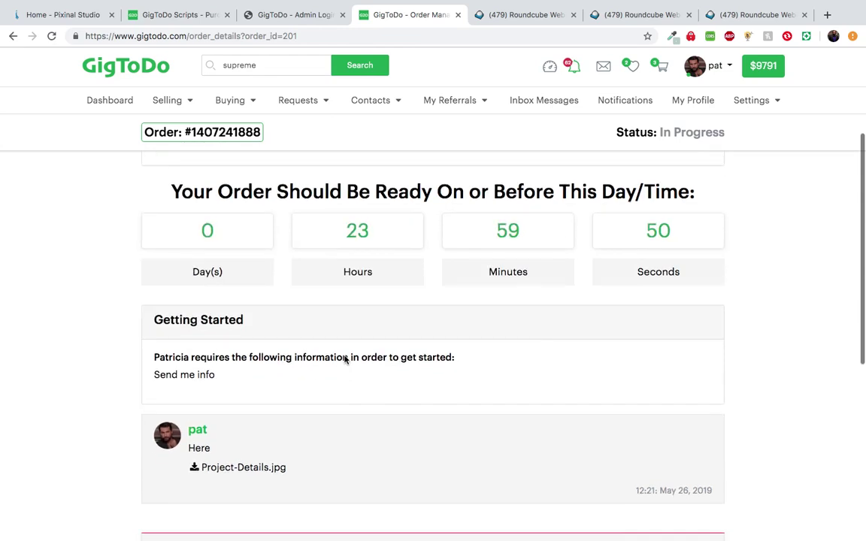
scroll(346, 360, "up", 1)
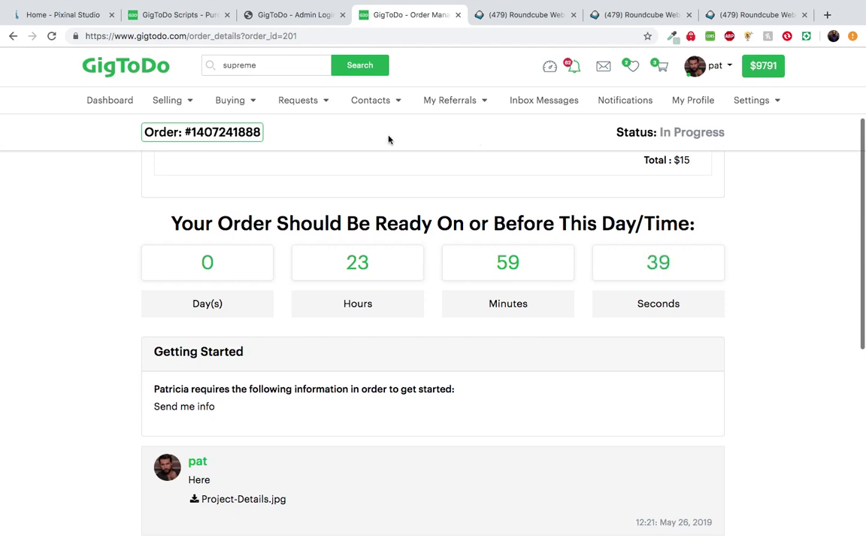
left_click_drag(660, 134, 723, 133)
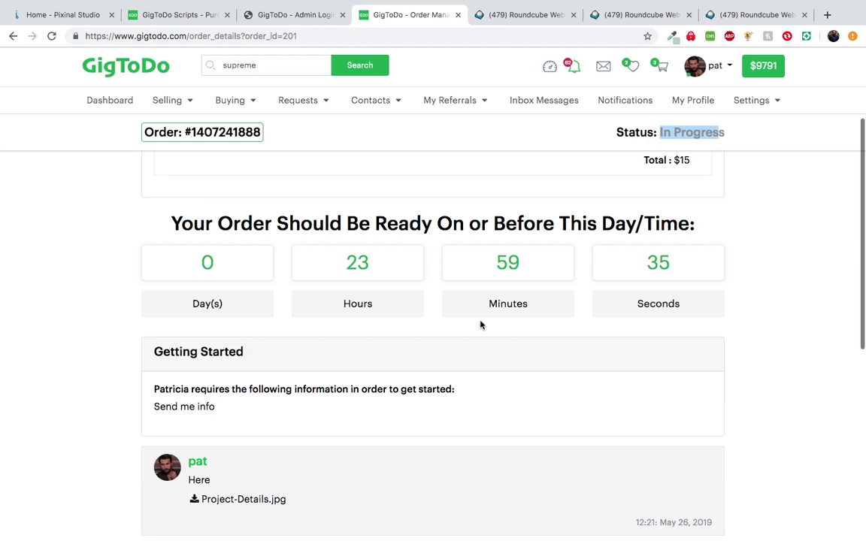
scroll(479, 324, "up", 1)
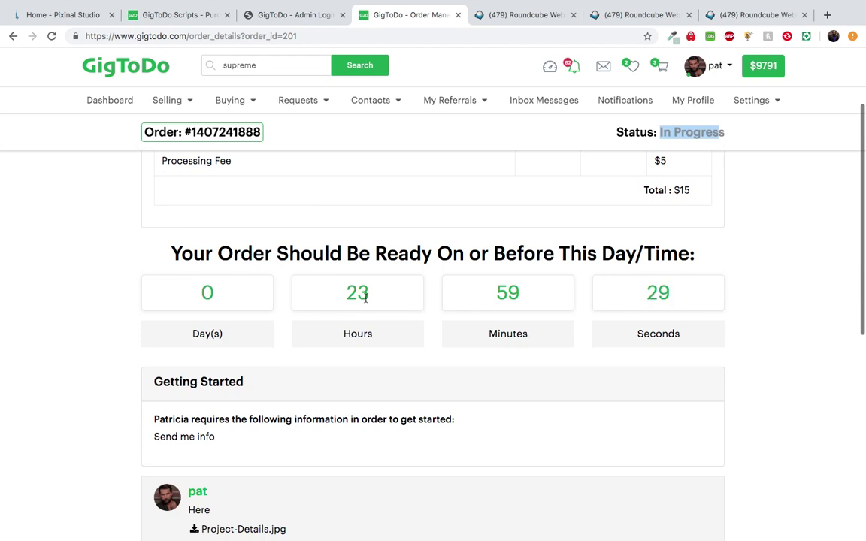
scroll(391, 308, "up", 1)
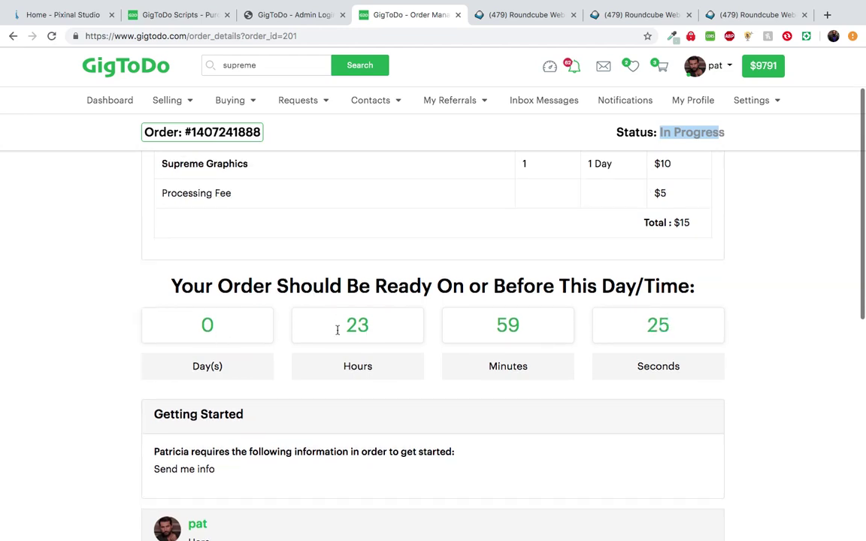
scroll(487, 348, "up", 2)
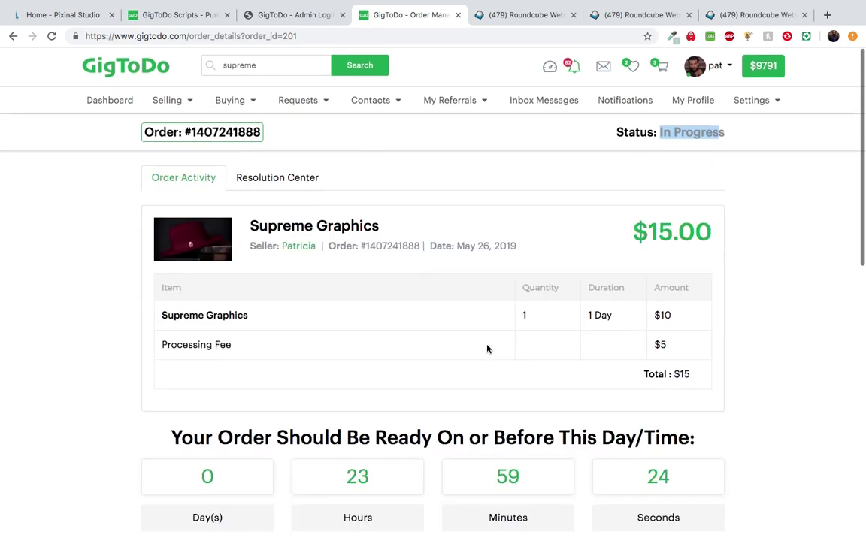
scroll(487, 348, "down", 3)
scroll(487, 348, "up", 3)
left_click(296, 187)
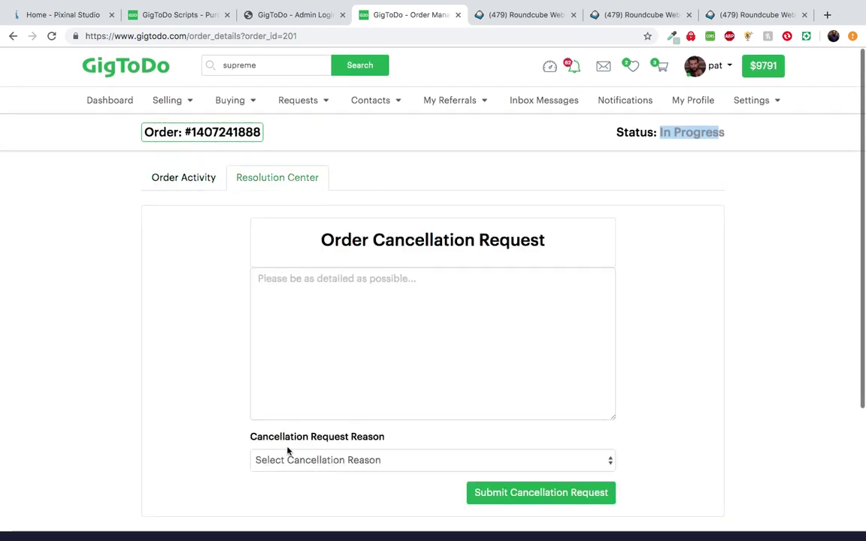
left_click(286, 455)
left_click(269, 362)
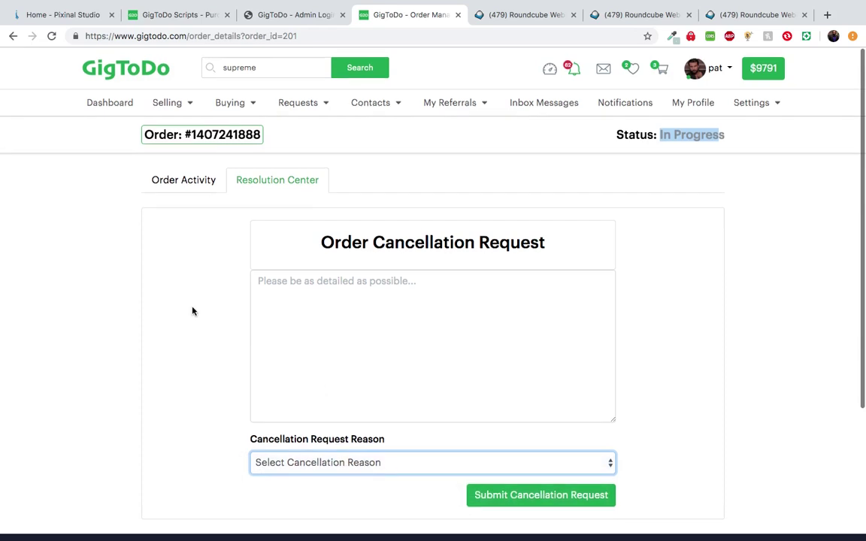
left_click(179, 188)
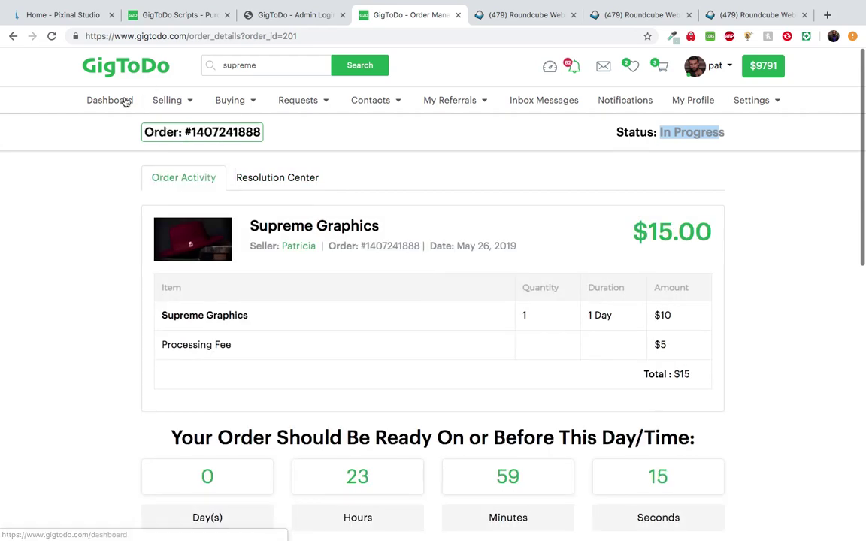
Start a new proposal from My Proposals and move down past the Tags and Instructions fields
mouse_move(162, 106)
left_click(176, 141)
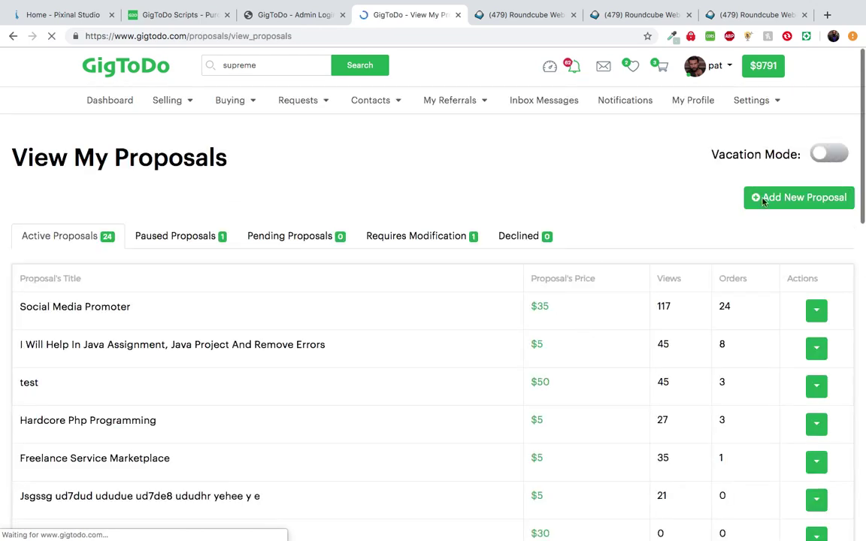
left_click(764, 200)
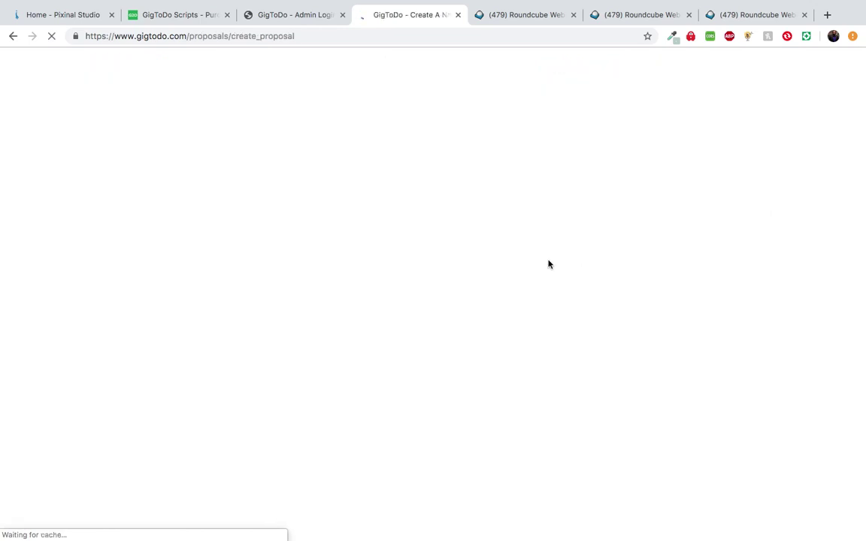
scroll(439, 286, "down", 3)
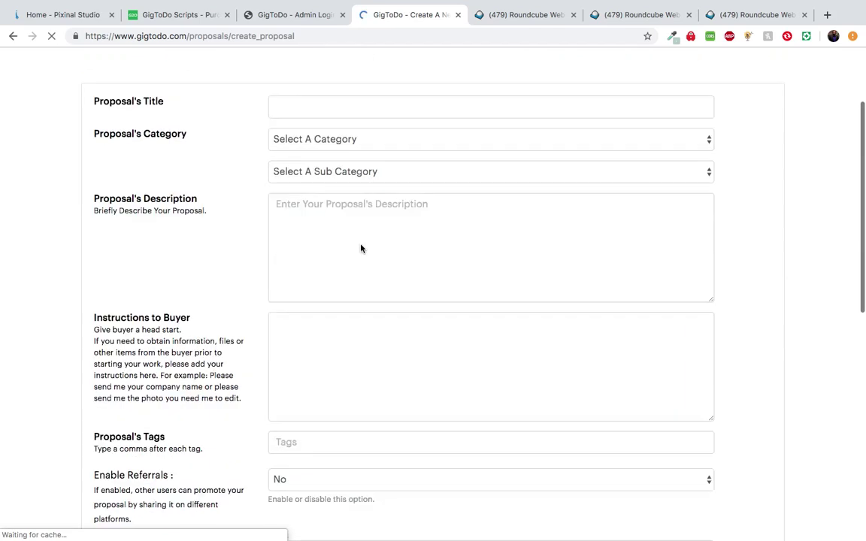
scroll(339, 318, "down", 4)
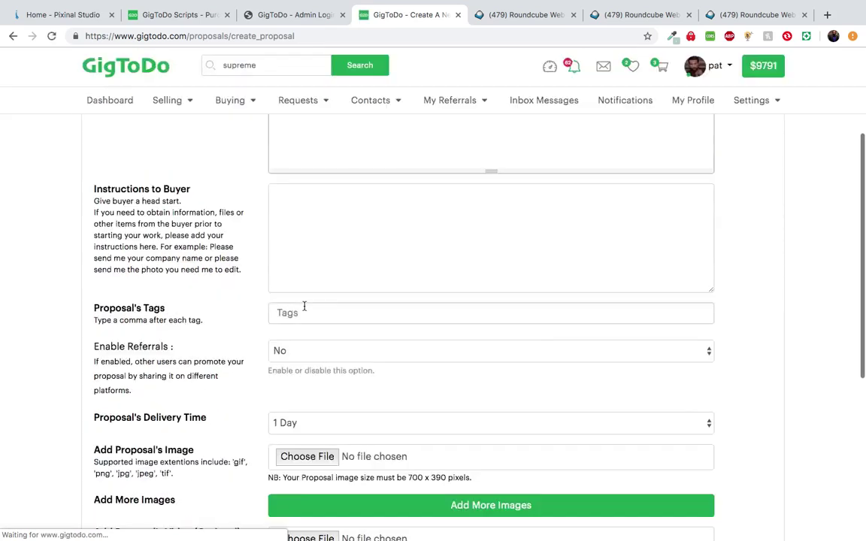
left_click(304, 306)
left_click(298, 248)
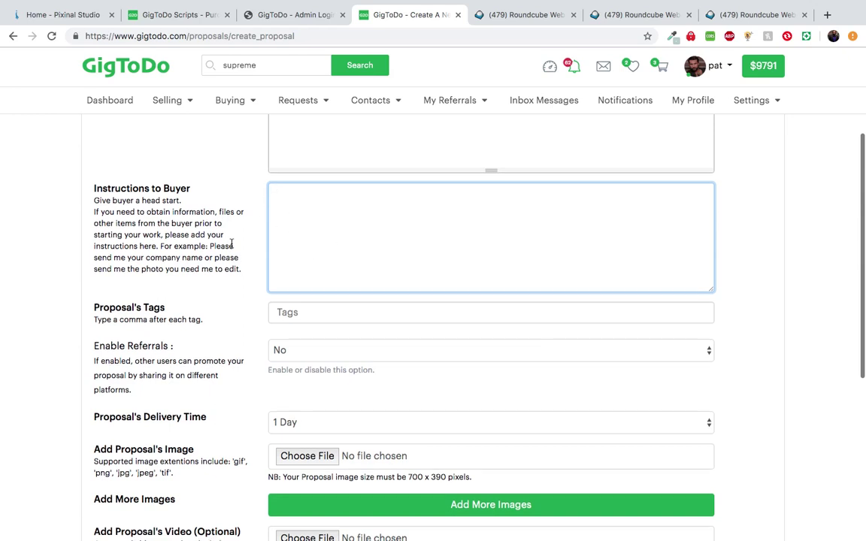
scroll(231, 245, "down", 2)
left_click(282, 245)
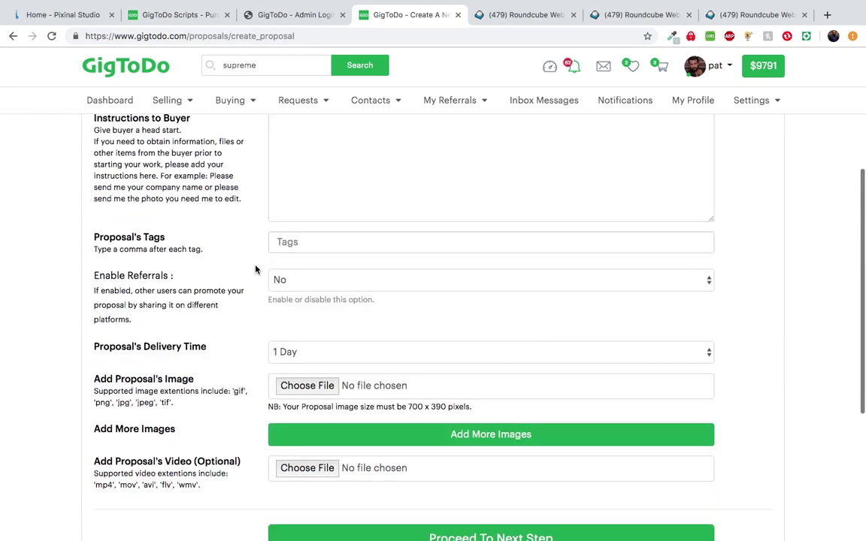
scroll(256, 269, "down", 2)
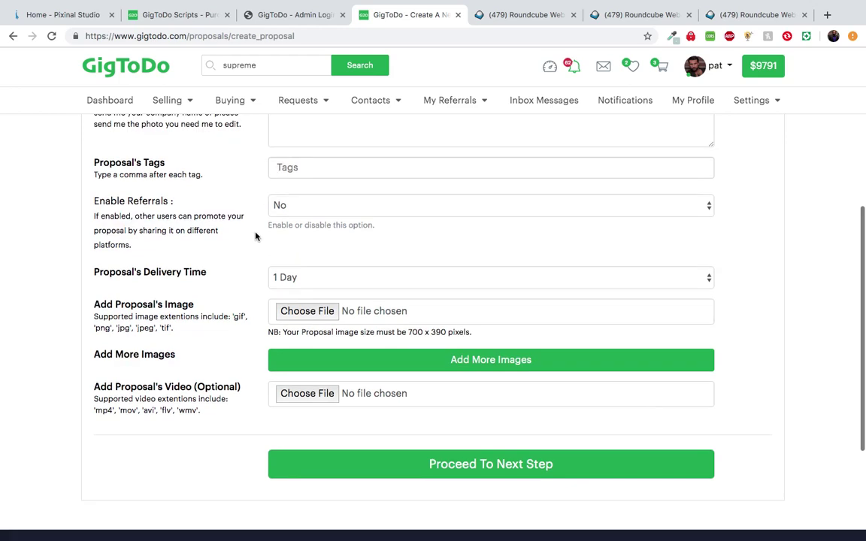
scroll(265, 196, "down", 1)
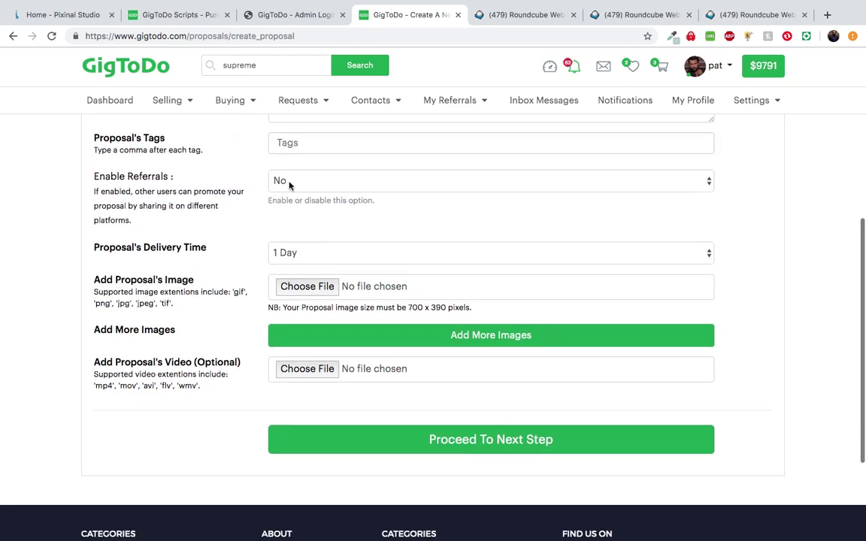
Set Enable Referrals to Yes and enter a 10 percent Promotion Commission
left_click(289, 183)
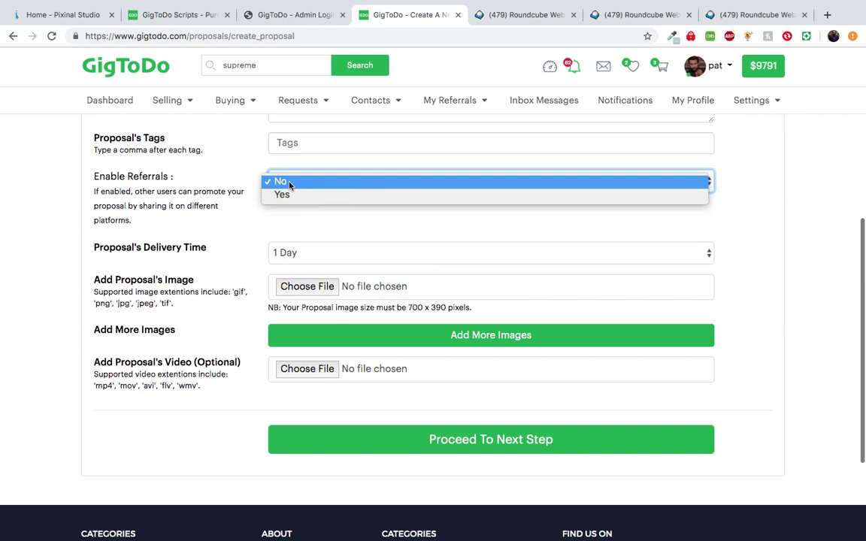
left_click(286, 194)
left_click(292, 183)
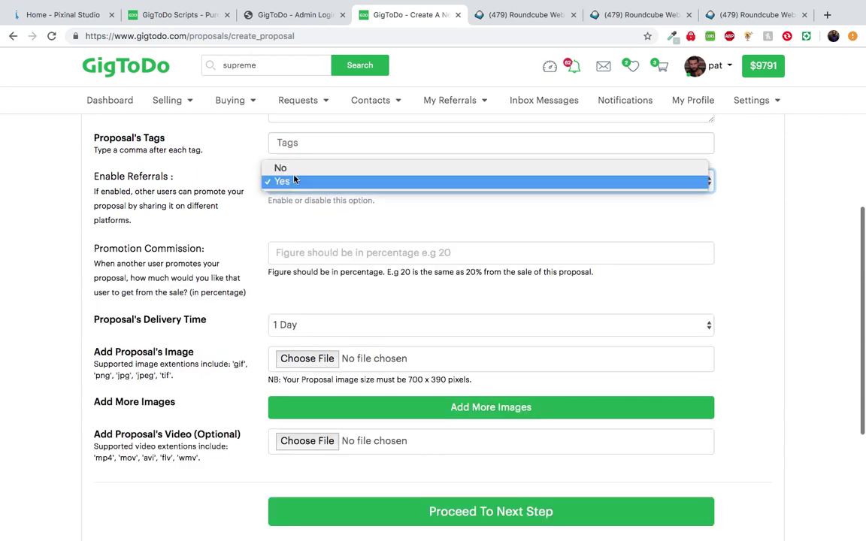
left_click(274, 230)
left_click(293, 254)
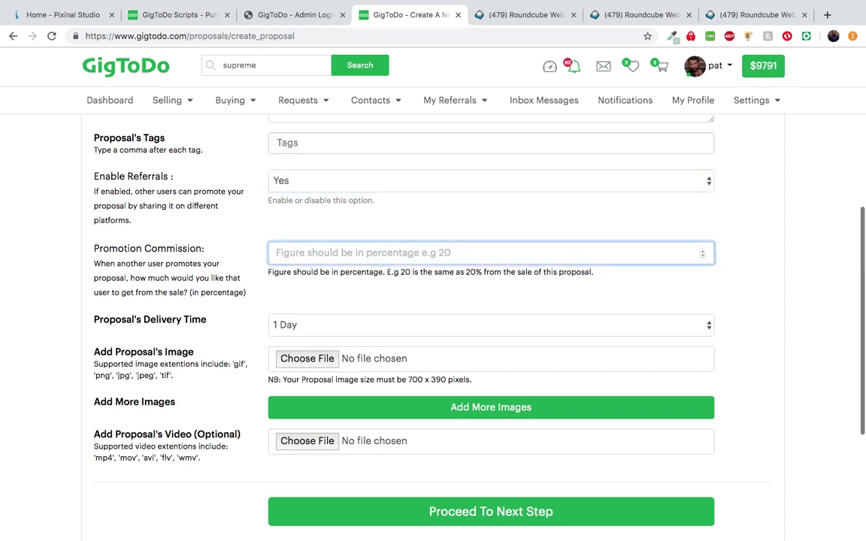
type("10")
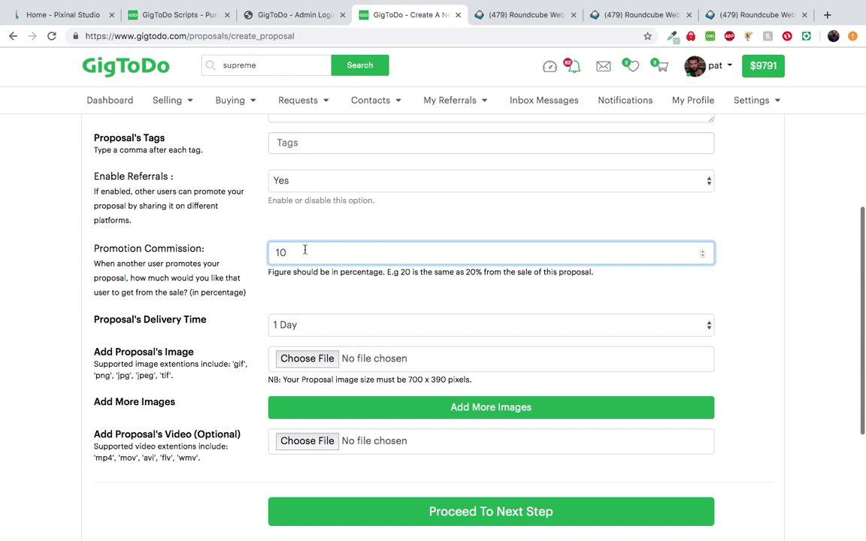
Set the proposal's delivery time to 3 Days
scroll(309, 278, "down", 2)
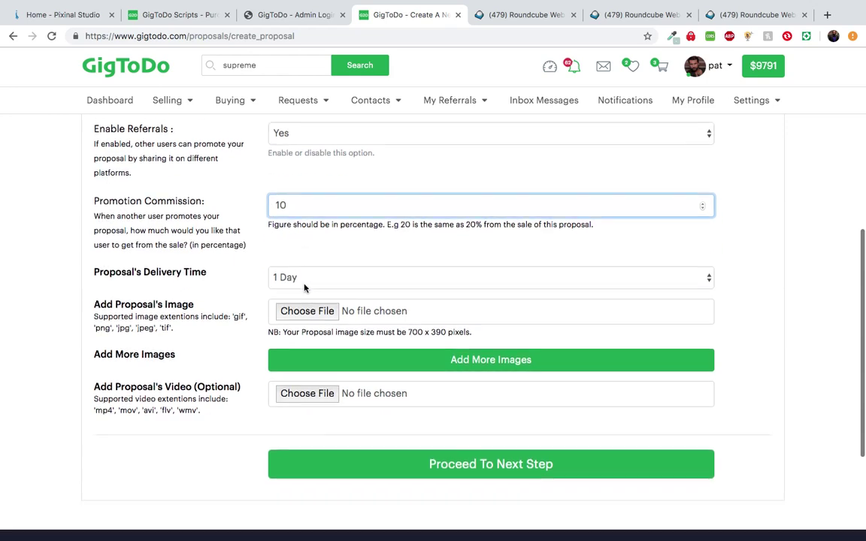
scroll(311, 275, "down", 1)
left_click(319, 248)
left_click(315, 274)
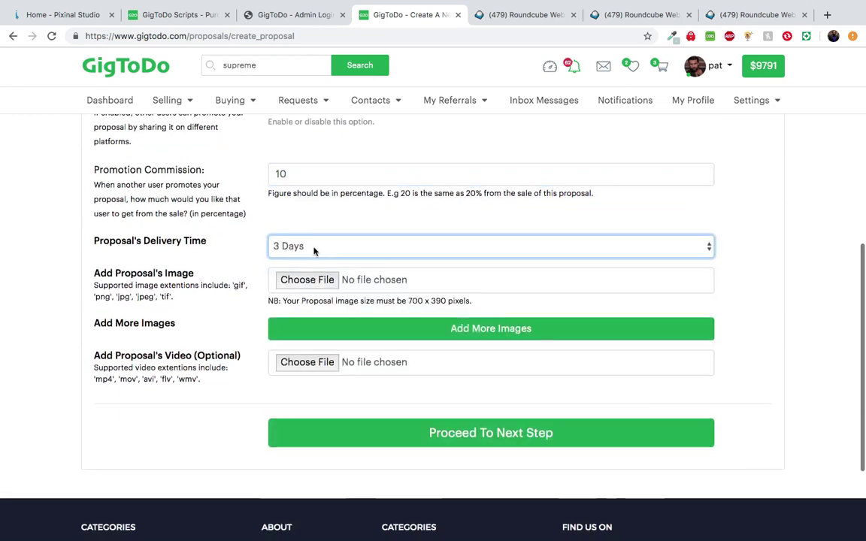
Choose Project-Details.jpg as the proposal image, dismiss the crop window, and highlight the 700 x 390 size note
scroll(314, 251, "down", 2)
left_click(306, 239)
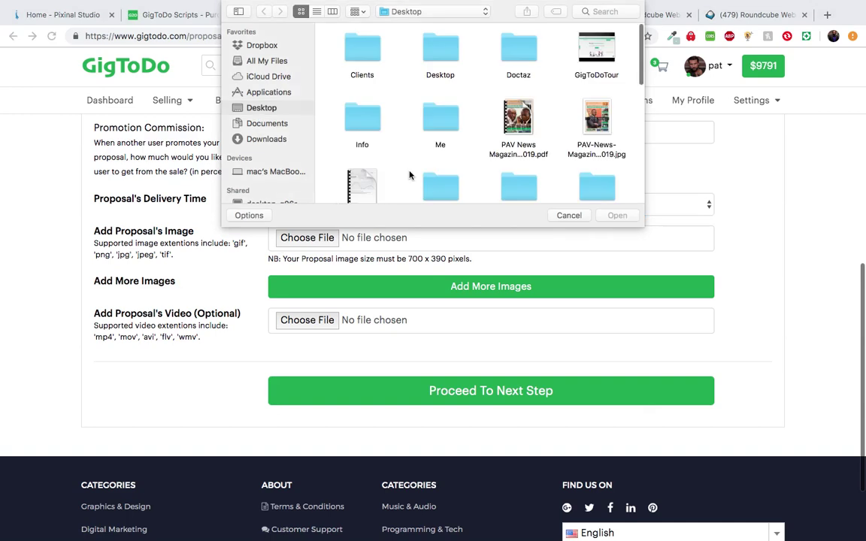
scroll(404, 175, "down", 5)
double_click(363, 146)
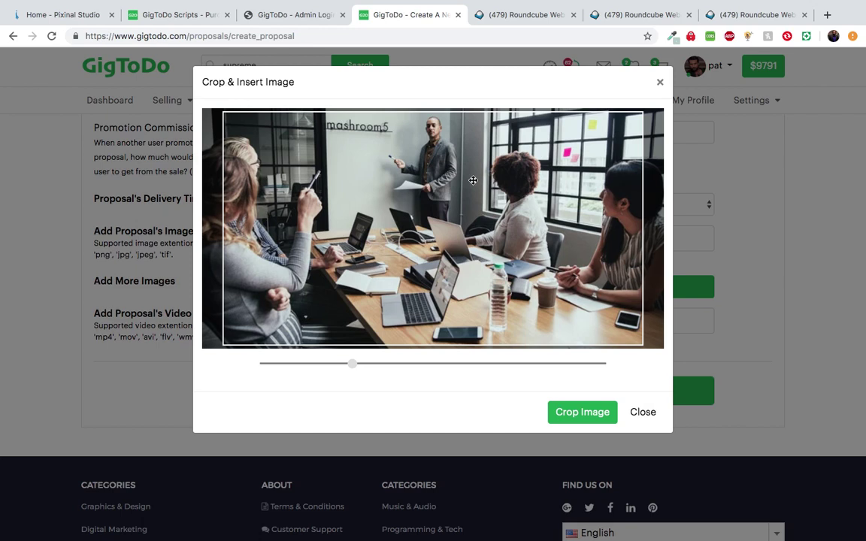
left_click(660, 83)
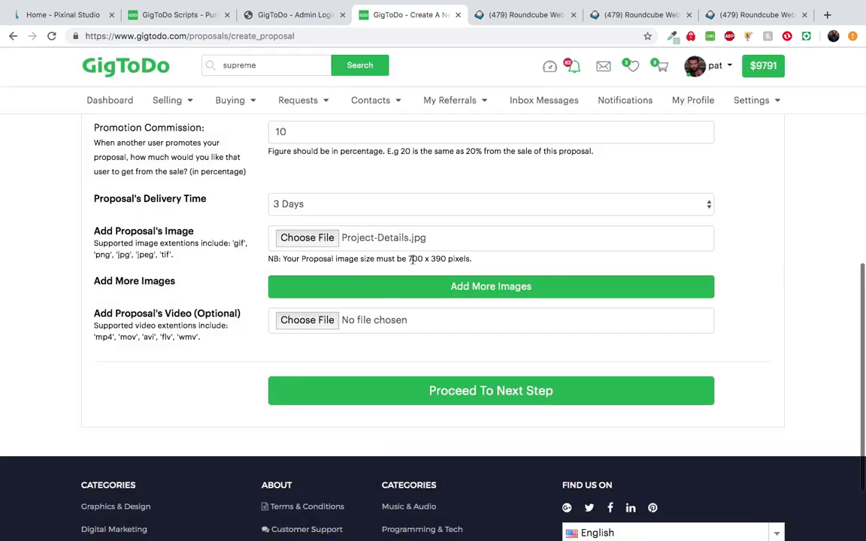
left_click_drag(409, 259, 447, 258)
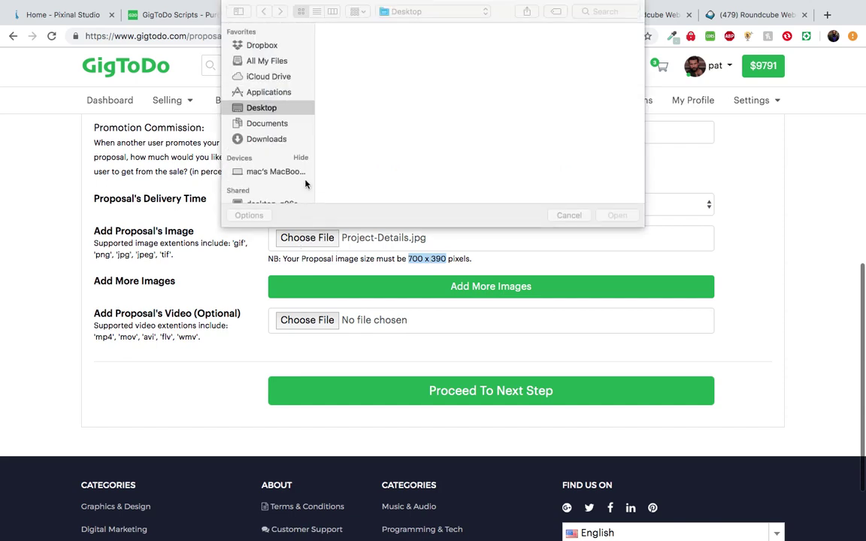
Reload the proposal page, reopen Project-Details.jpg, zoom it out and crop it into the proposal image
scroll(485, 164, "down", 5)
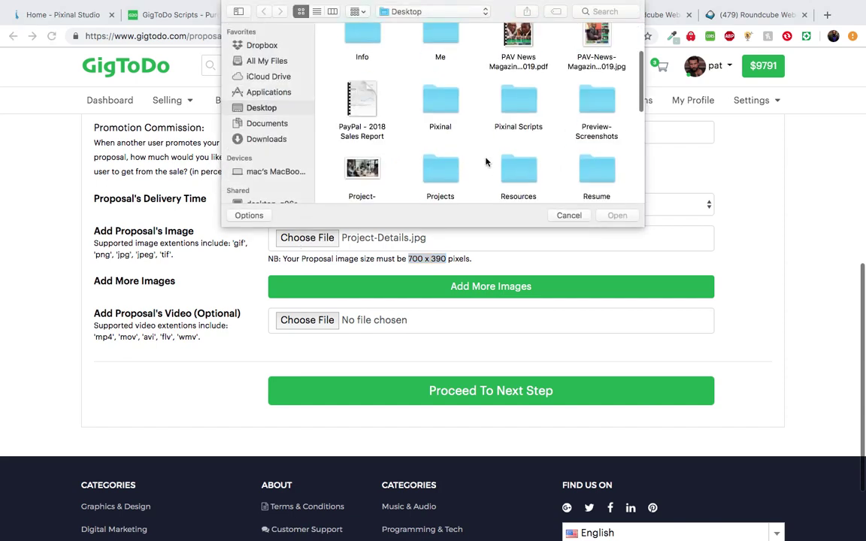
left_click(366, 106)
double_click(366, 106)
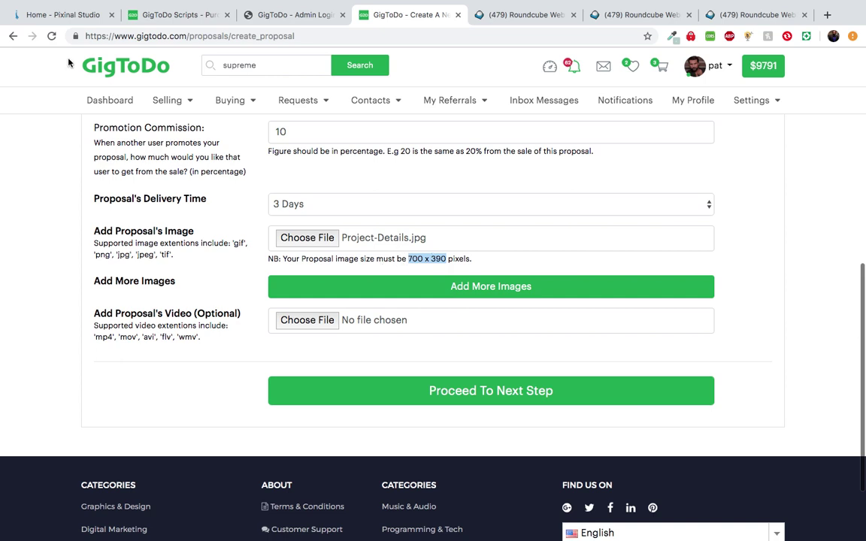
left_click(52, 35)
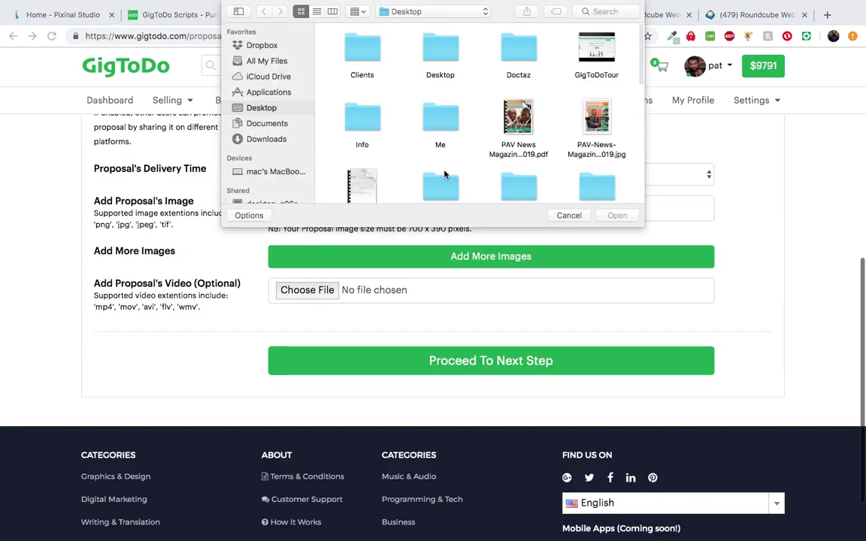
scroll(444, 174, "down", 3)
double_click(369, 137)
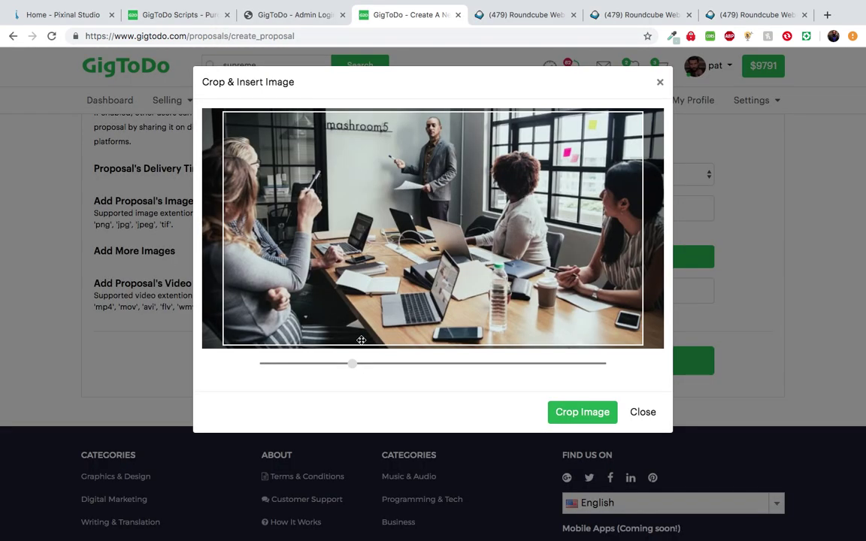
left_click_drag(352, 364, 275, 365)
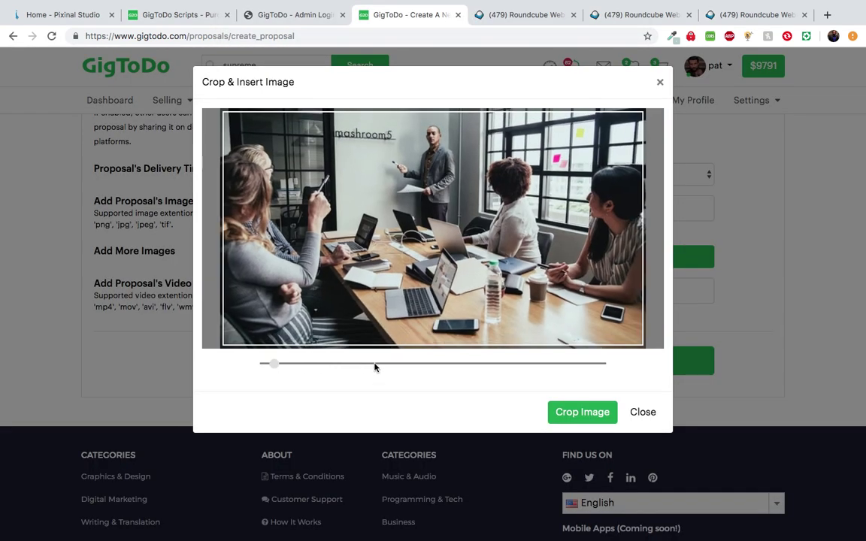
left_click(602, 417)
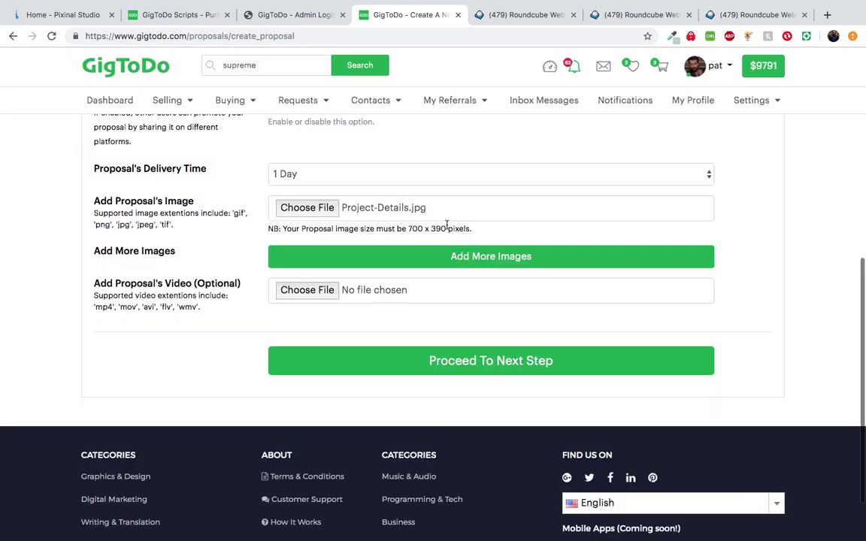
Highlight the 700 x 390 requirement and add three extra image upload slots
left_click_drag(406, 229, 441, 230)
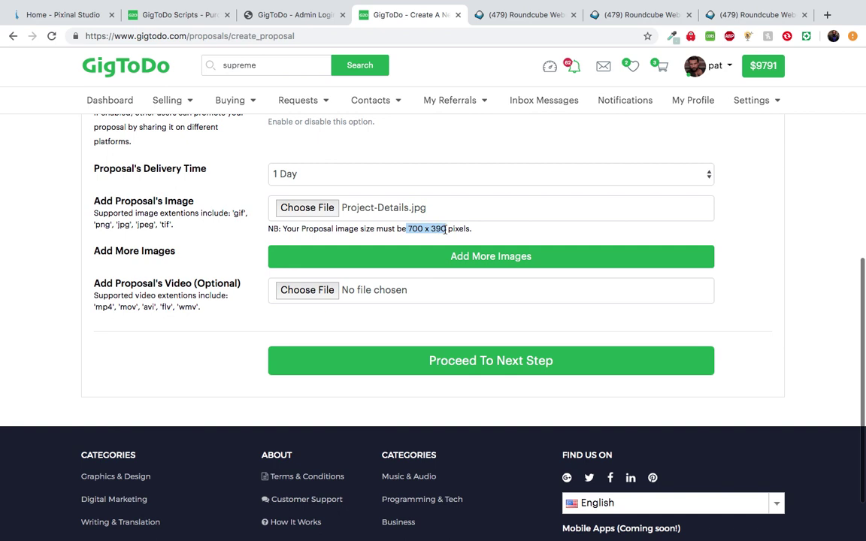
left_click(425, 256)
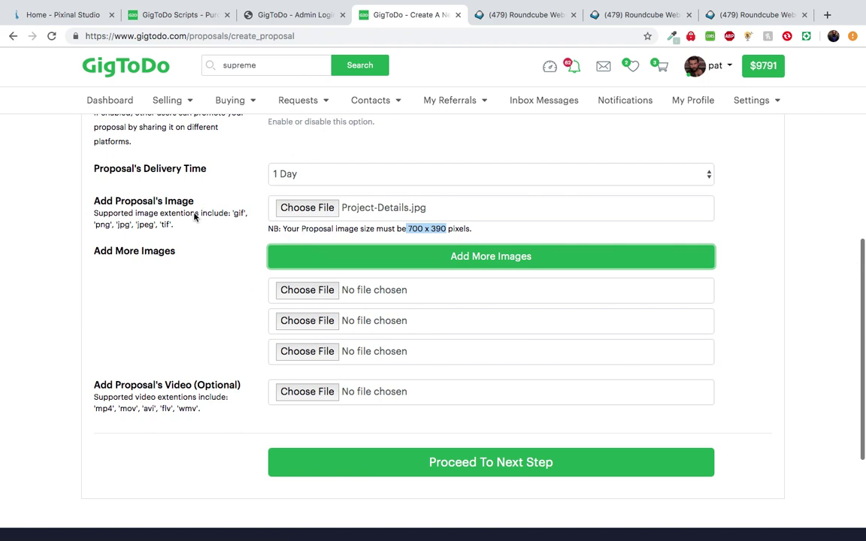
scroll(215, 355, "down", 1)
scroll(214, 355, "down", 1)
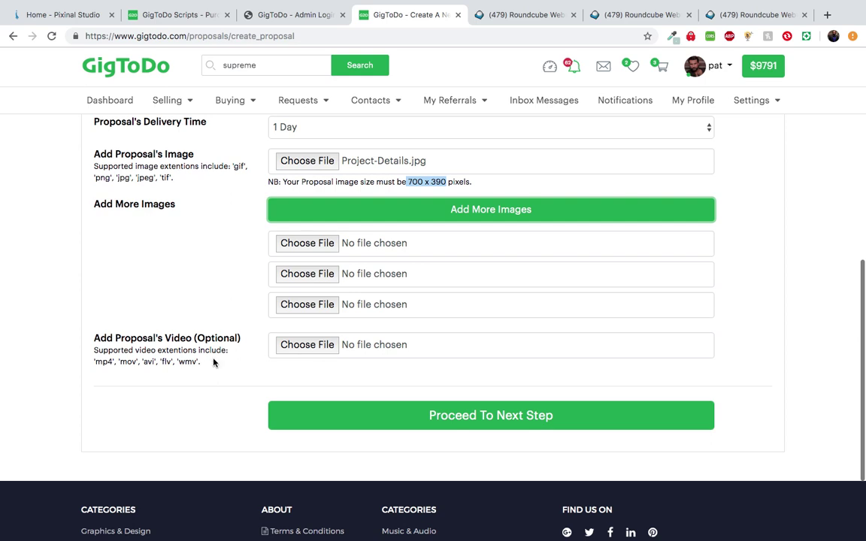
scroll(212, 362, "down", 1)
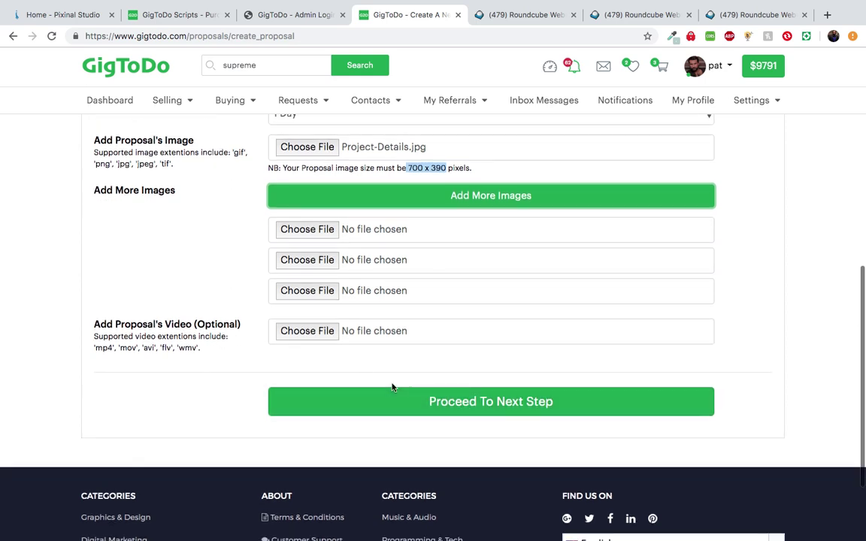
scroll(392, 387, "up", 10)
Open the Edit This Proposal page for the Java assignment proposal from My Proposals
mouse_move(175, 112)
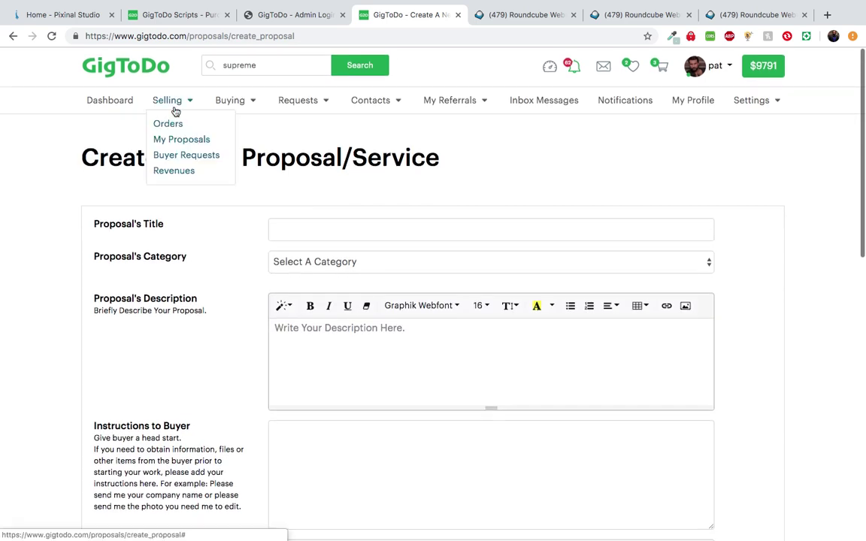
left_click(175, 142)
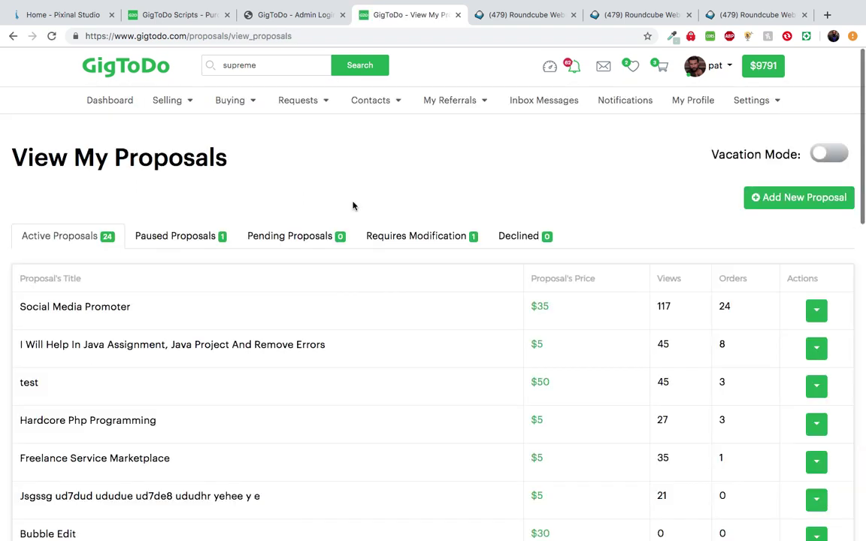
scroll(632, 253, "down", 3)
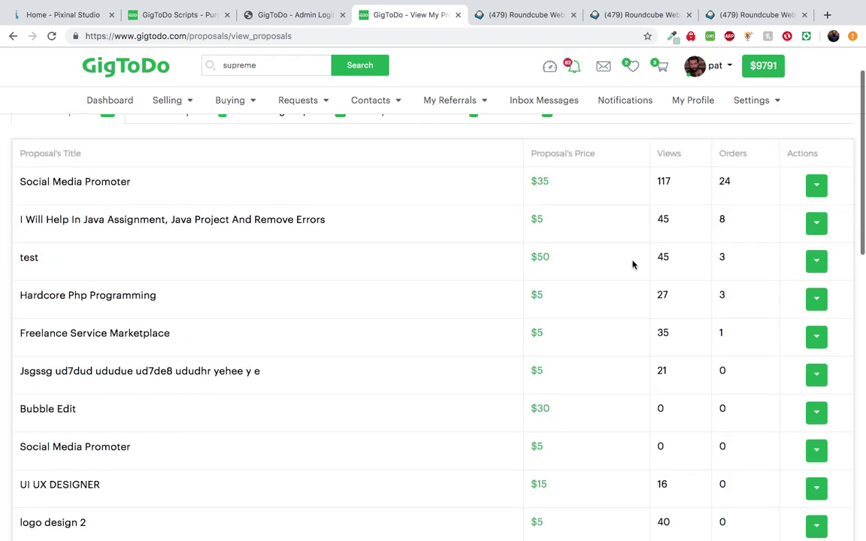
scroll(633, 281, "up", 1)
left_click(816, 242)
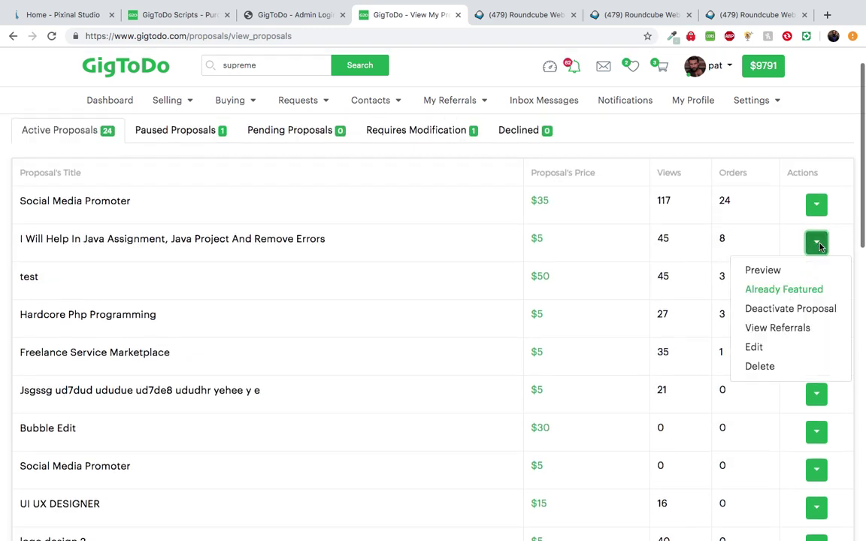
left_click(755, 348)
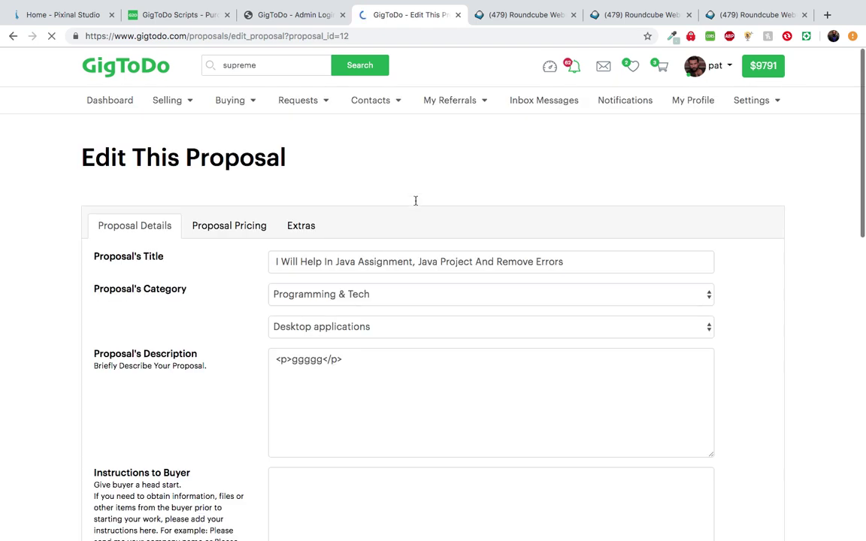
Scroll through the proposal's details, tags, 1 Day delivery and image down to its video
scroll(415, 201, "down", 3)
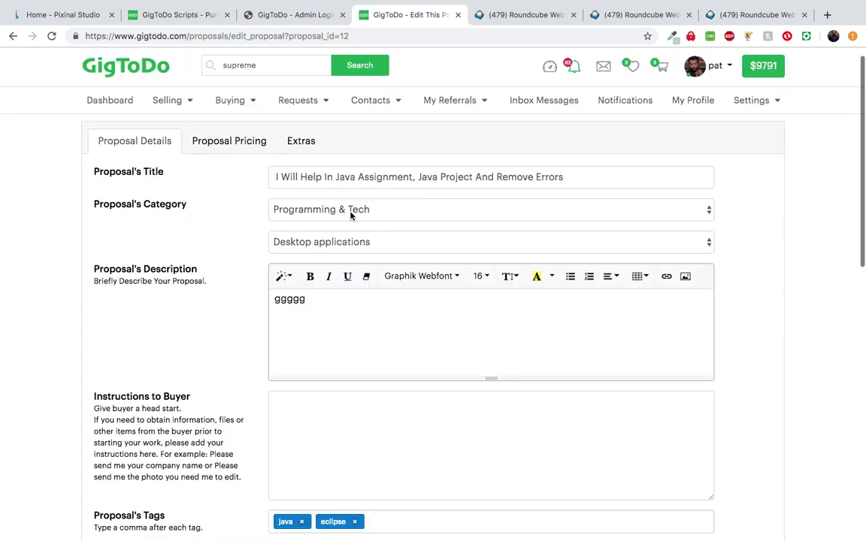
scroll(326, 223, "down", 5)
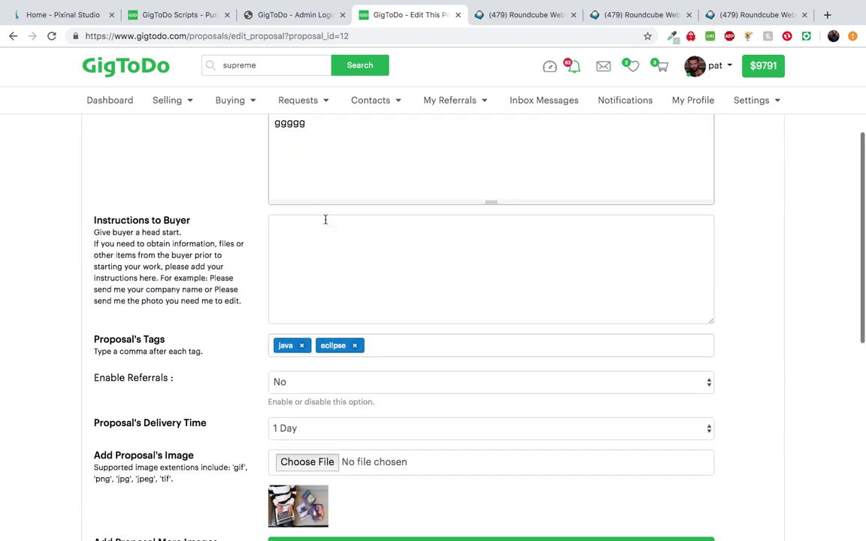
scroll(315, 256, "down", 3)
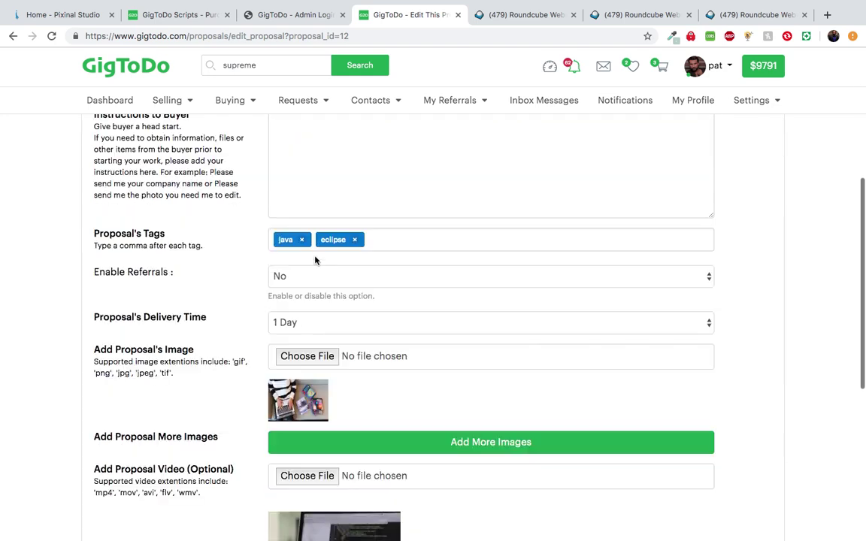
scroll(197, 291, "down", 1)
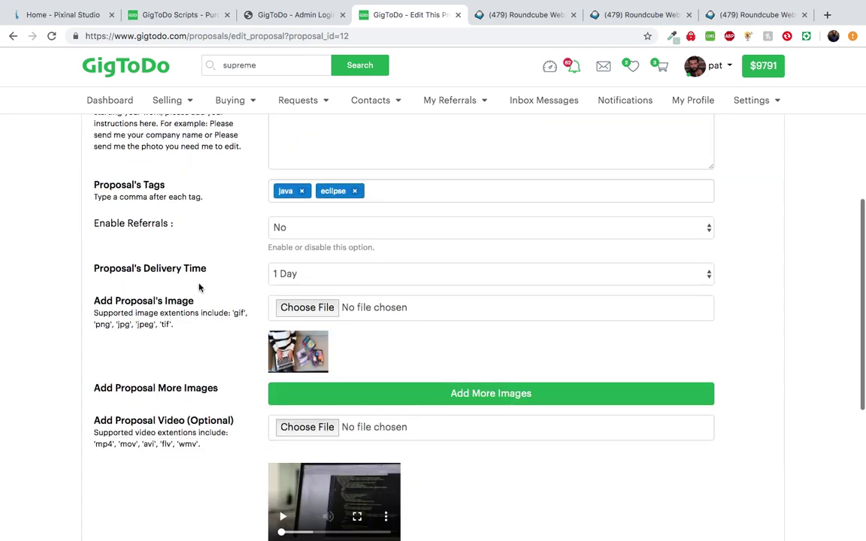
scroll(213, 257, "down", 1)
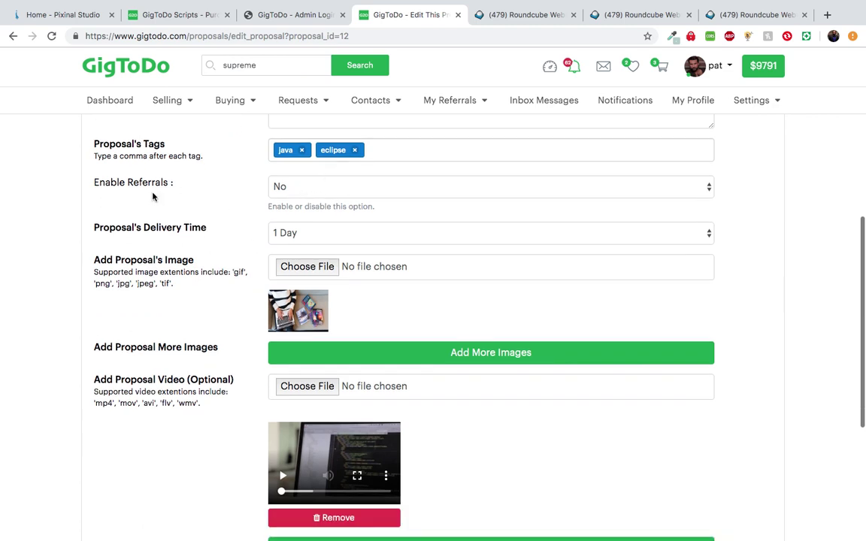
scroll(248, 207, "down", 2)
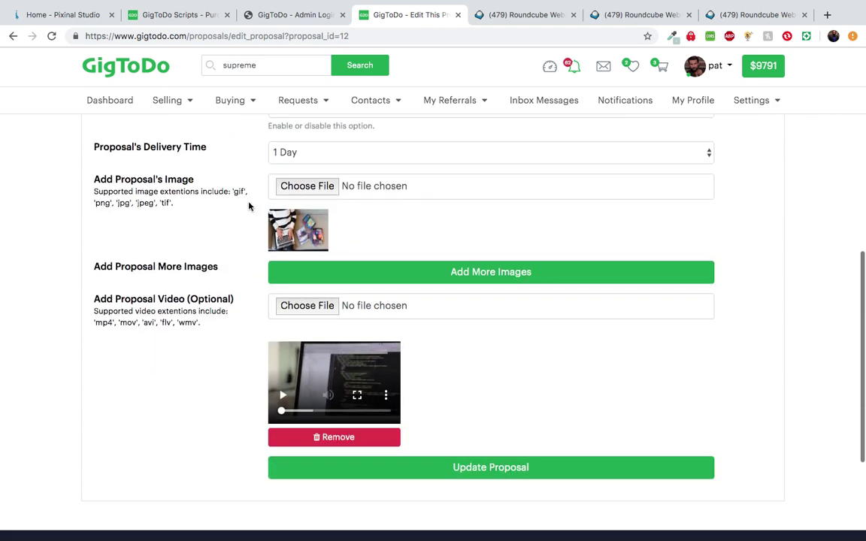
scroll(248, 206, "down", 1)
scroll(249, 225, "up", 1)
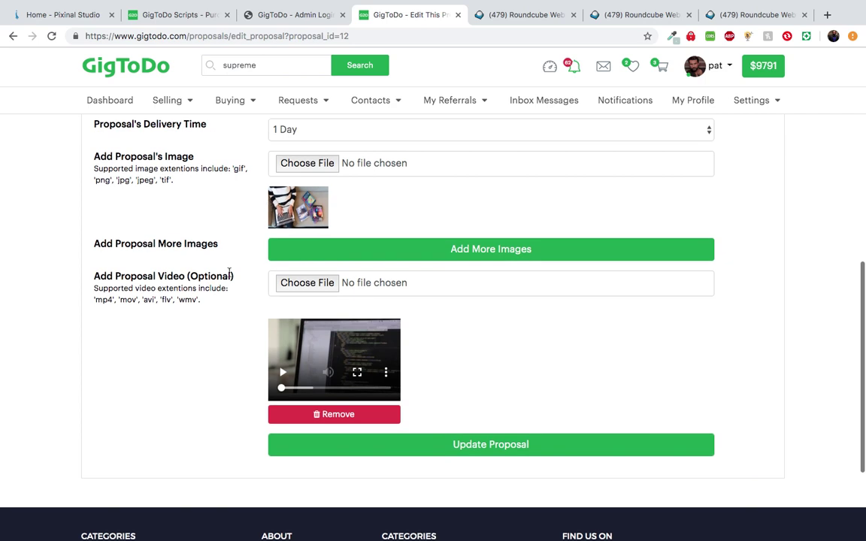
scroll(236, 259, "down", 2)
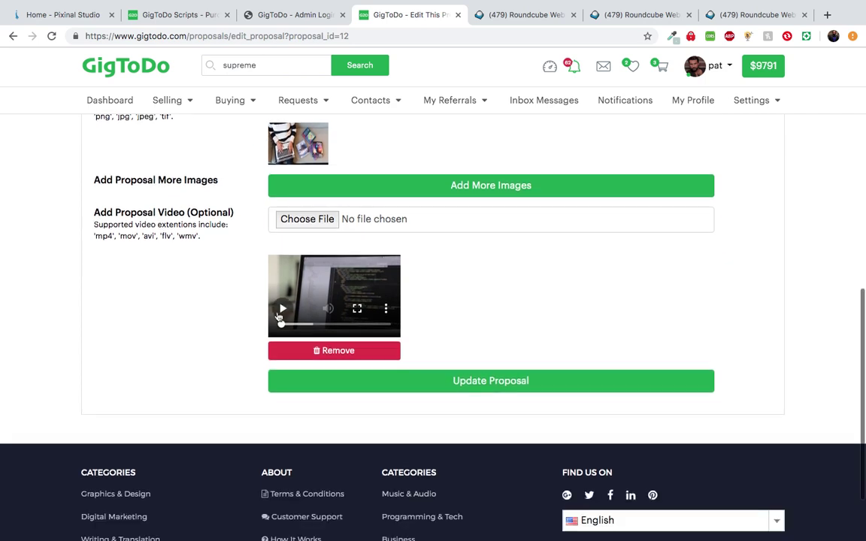
Remove the proposal's video and view its pricing packages
left_click(305, 350)
left_click(226, 233)
scroll(226, 349, "down", 5)
scroll(227, 349, "up", 3)
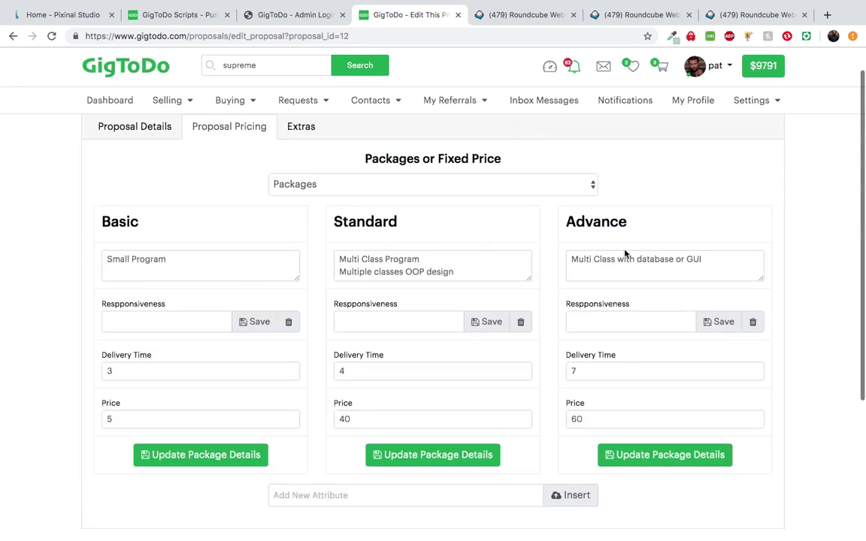
Switch pricing to Fixed Price and back to Packages, then start a new package attribute
left_click(539, 191)
left_click(517, 199)
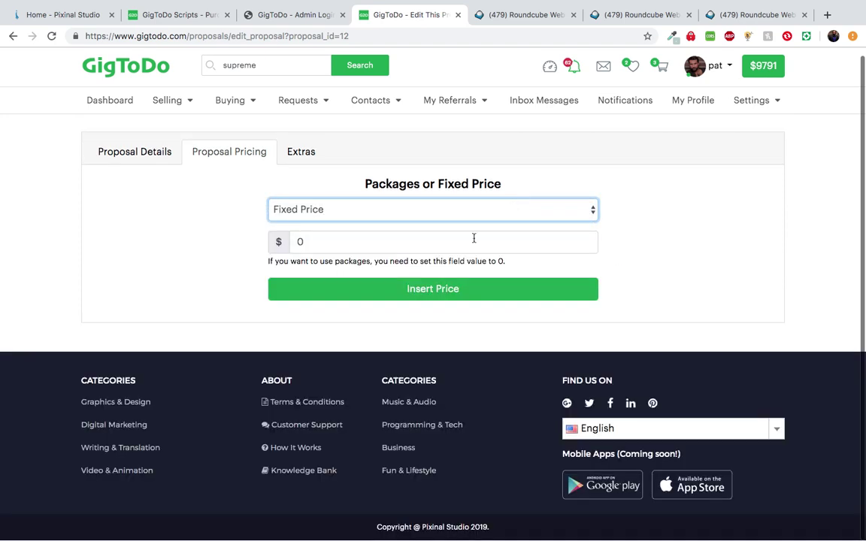
left_click(427, 217)
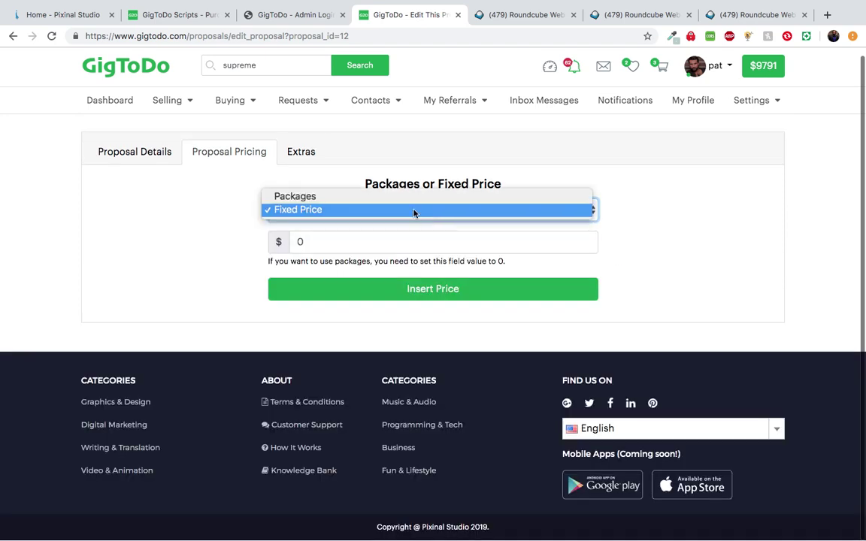
left_click(398, 197)
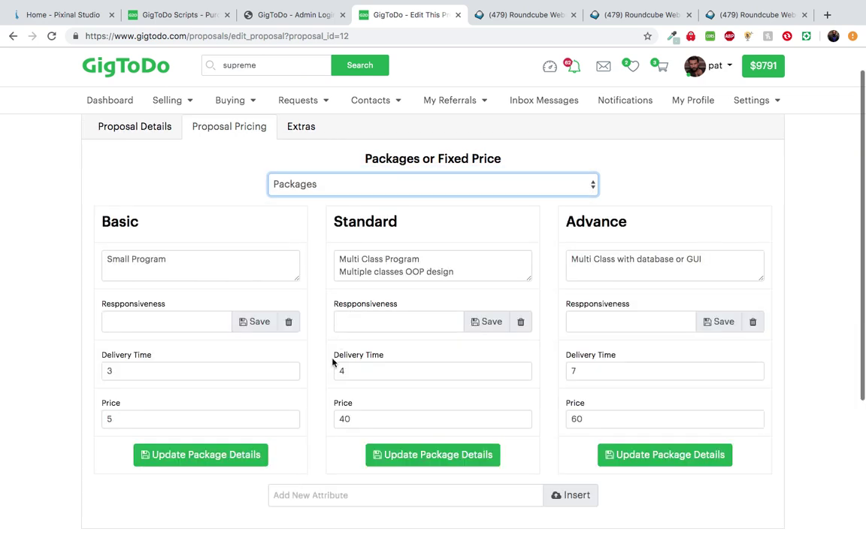
scroll(321, 455, "down", 2)
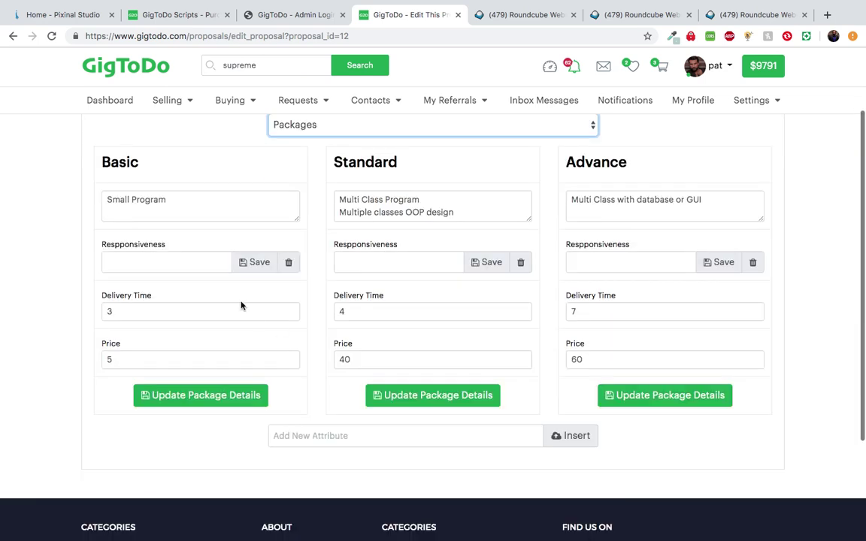
left_click(340, 435)
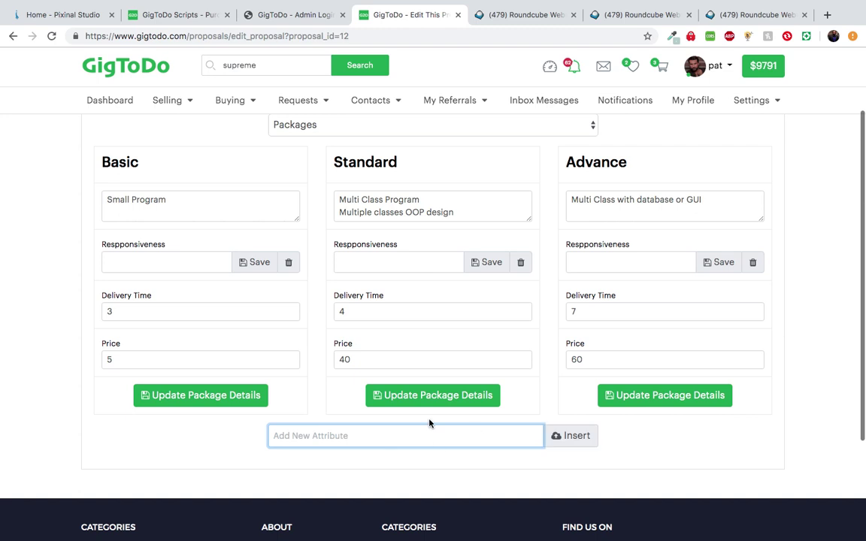
scroll(429, 421, "up", 3)
Expand the High Resoulation extra, open a blank new extra, then go to the seller's revenue page
left_click(299, 227)
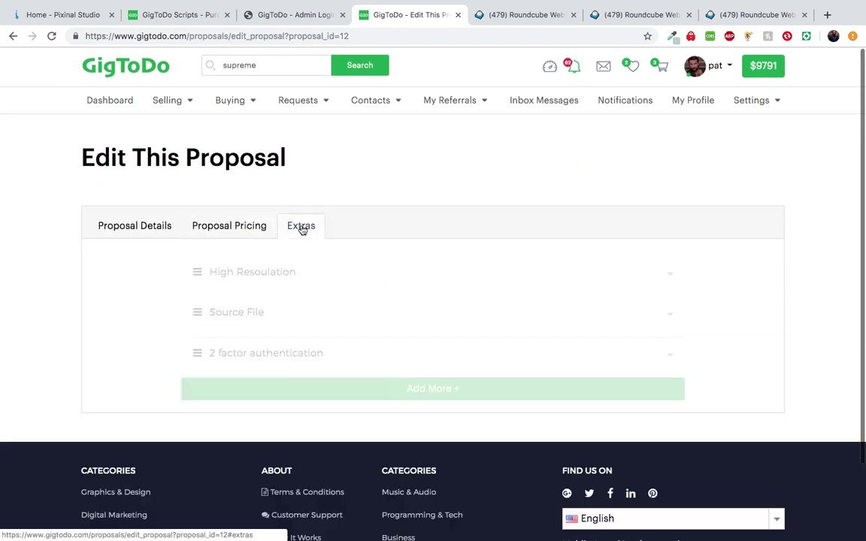
scroll(269, 290, "down", 2)
left_click(329, 197)
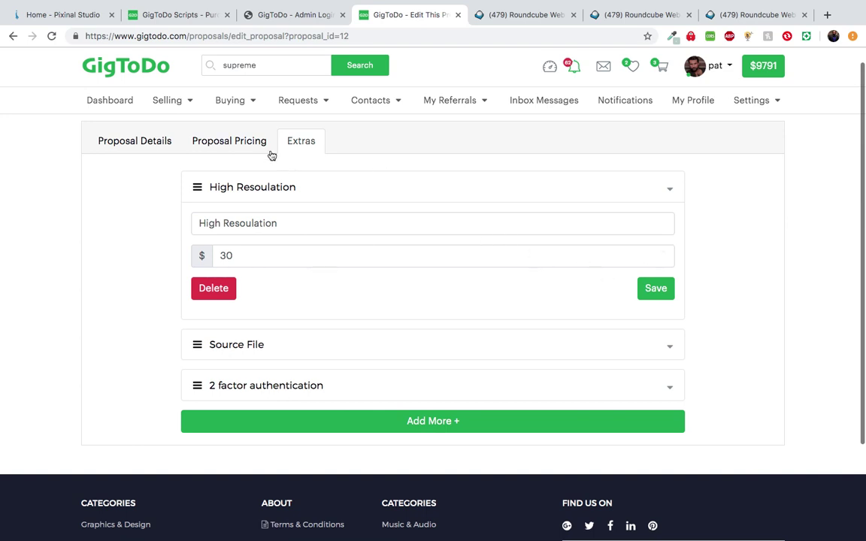
left_click(315, 423)
scroll(303, 379, "up", 2)
scroll(303, 380, "down", 1)
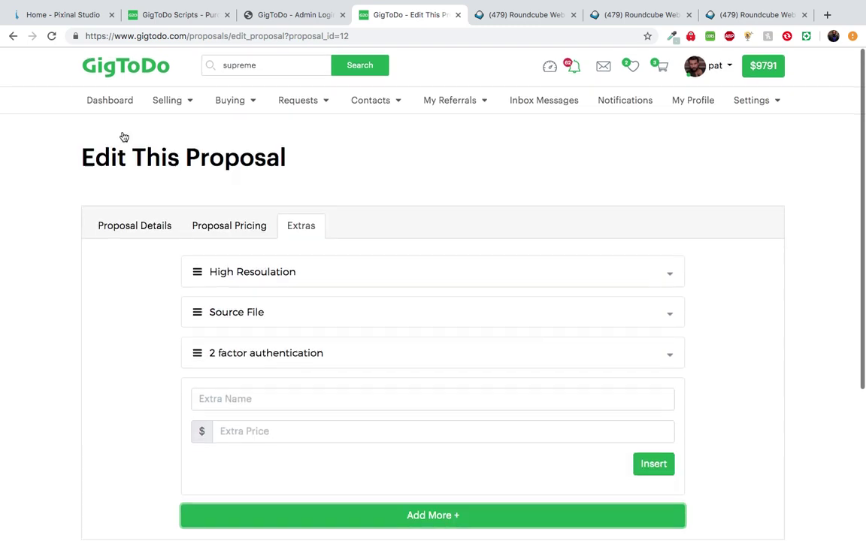
left_click(180, 101)
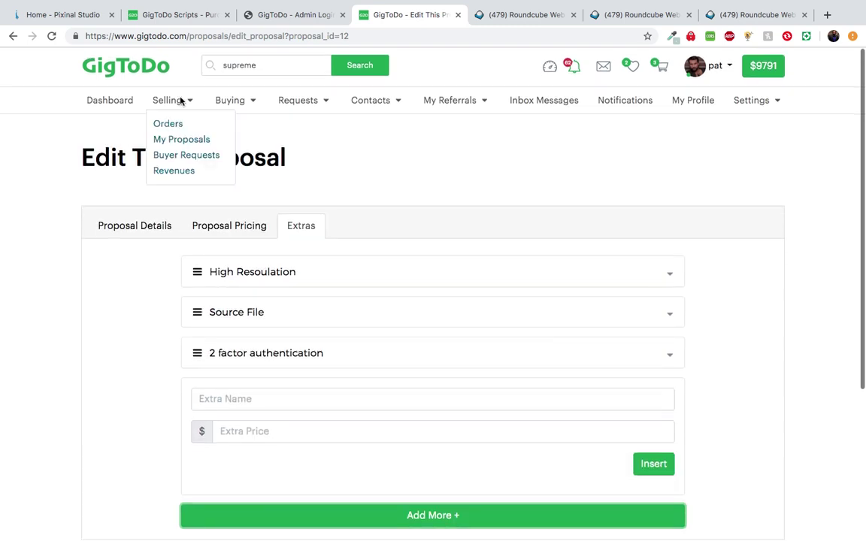
left_click(175, 171)
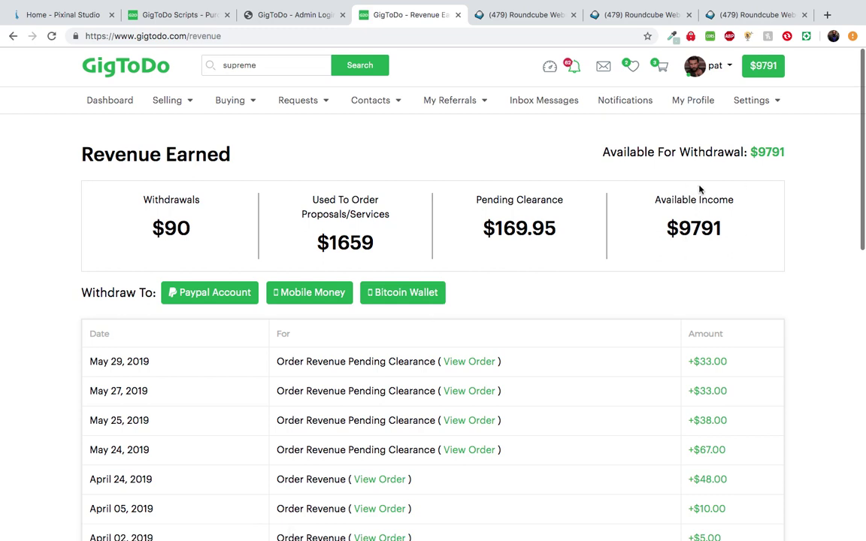
Scroll the Revenue Earned page's totals and order history, briefly highlighting the Pending Clearance figure
scroll(512, 302, "down", 5)
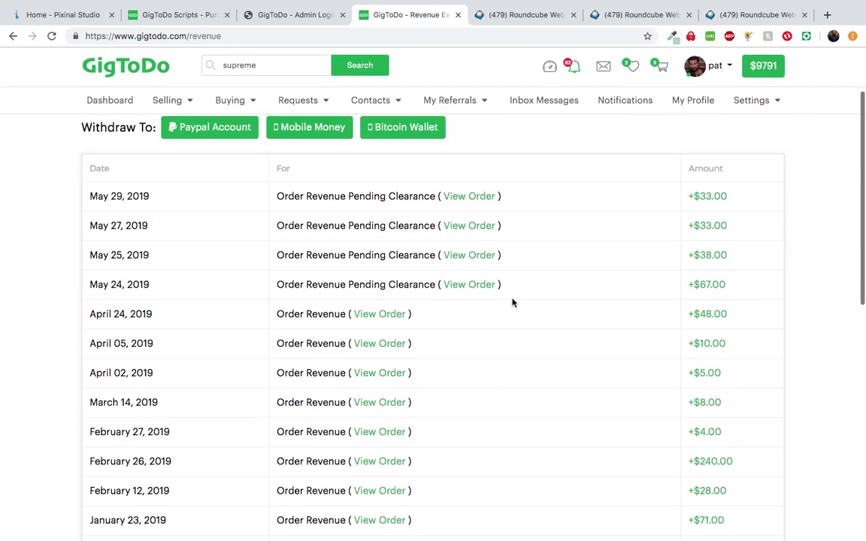
scroll(512, 303, "up", 3)
scroll(513, 299, "up", 2)
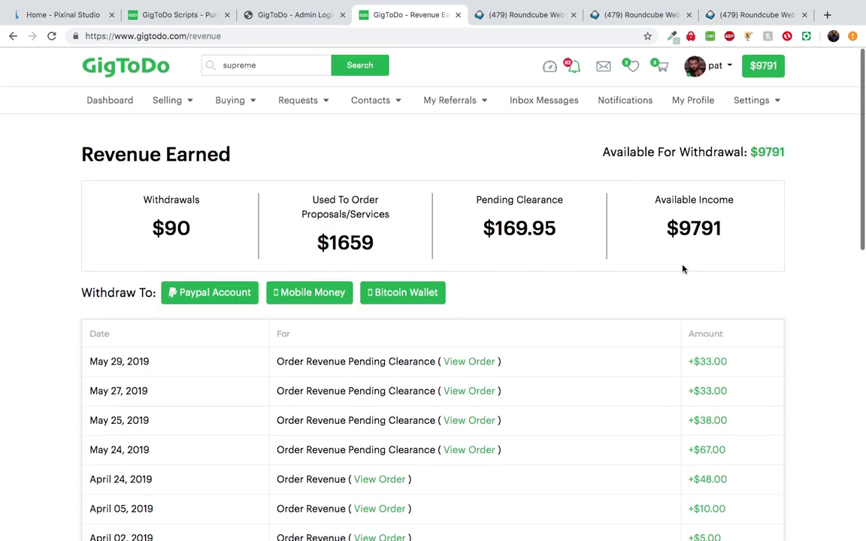
scroll(607, 301, "down", 4)
scroll(683, 299, "down", 7)
scroll(683, 298, "up", 10)
left_click_drag(478, 199, 572, 198)
left_click(572, 198)
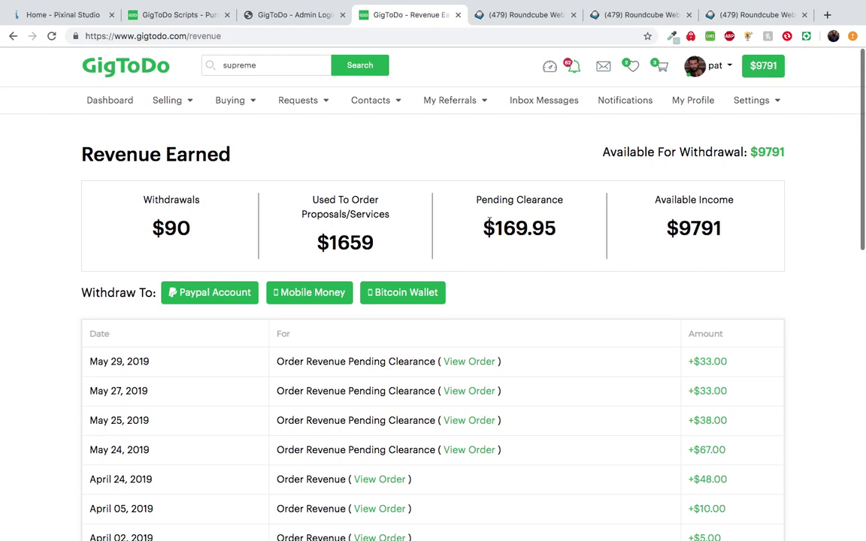
Note the $169.95 pending clearance, then open the May 29, 2019 order's details in a new tab
double_click(498, 225)
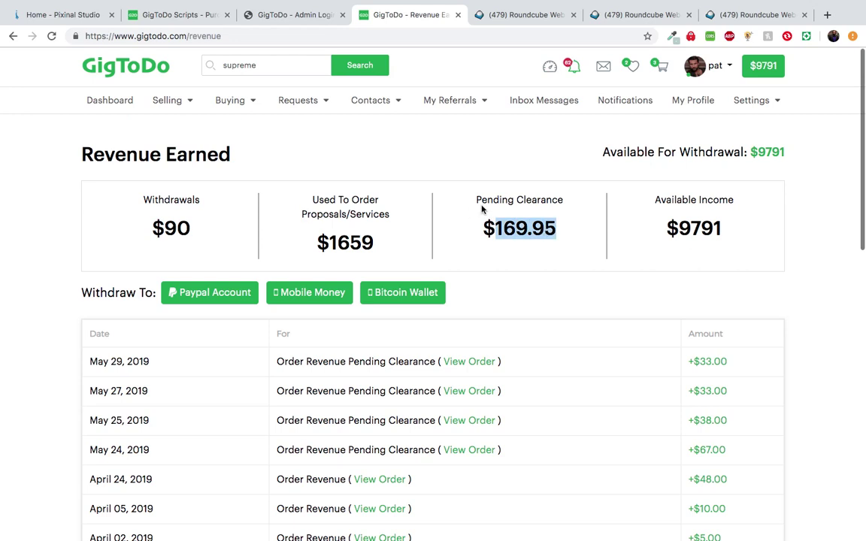
scroll(421, 304, "down", 3)
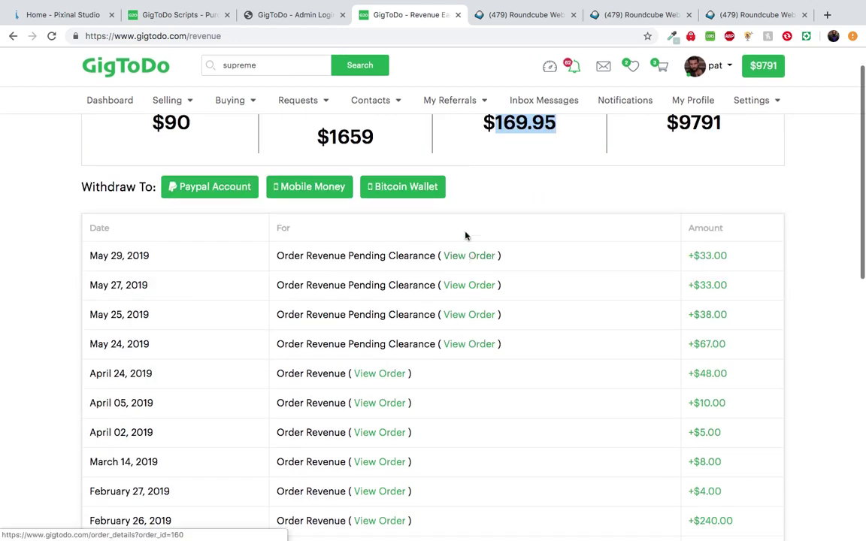
scroll(465, 235, "up", 1)
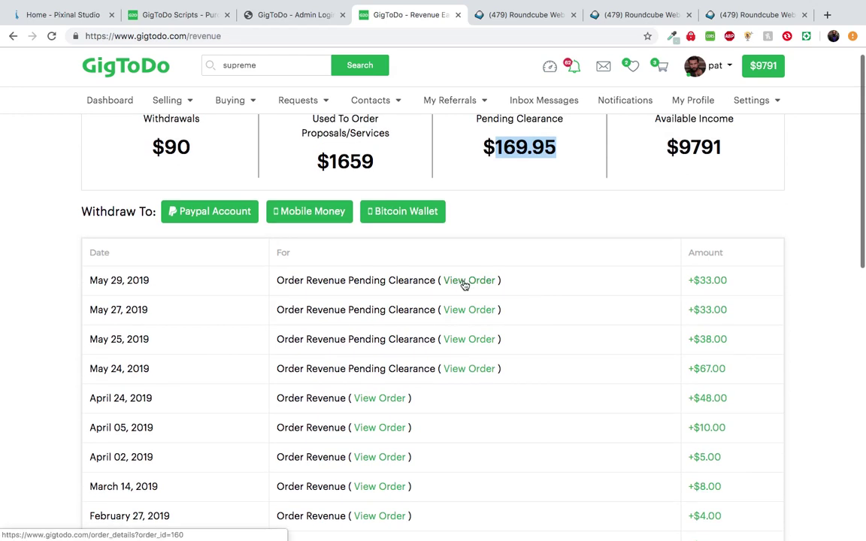
left_click(465, 281)
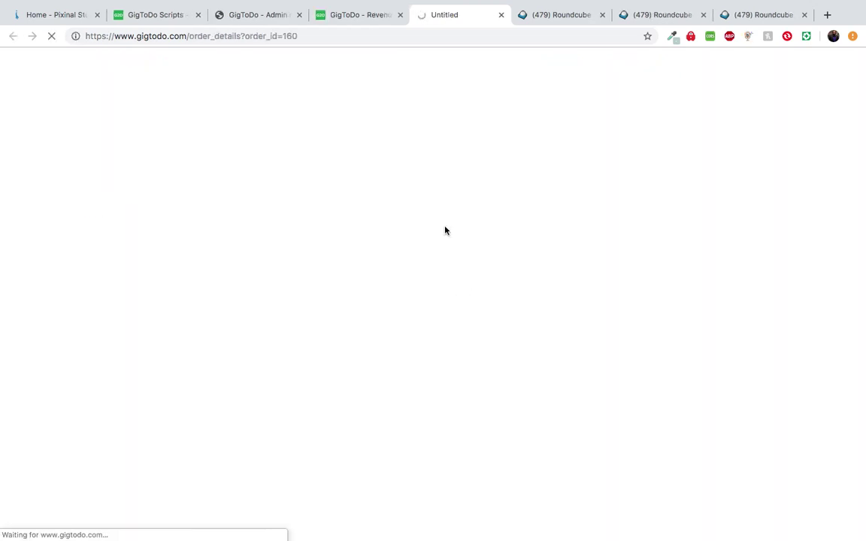
Review the completed $35 Social Media Promoter order's 'You Earned $33.25' banner, then return to Revenue Earned
left_click(360, 25)
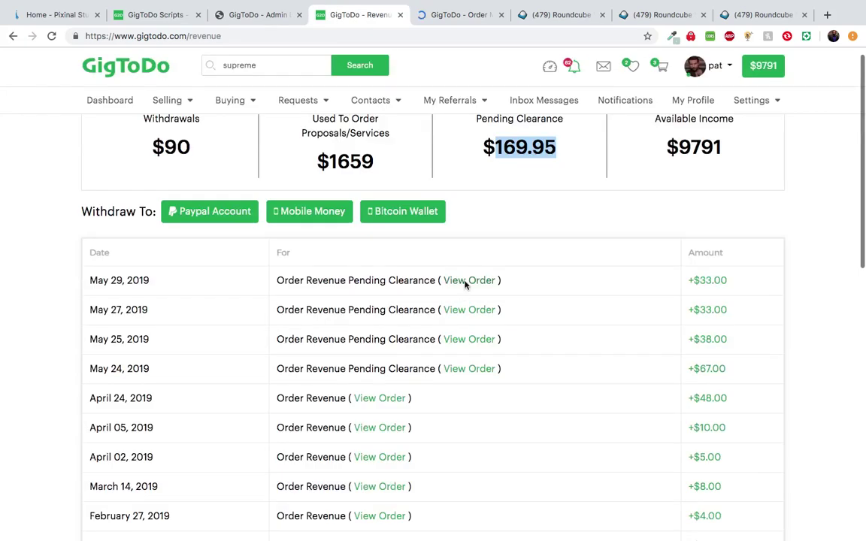
left_click(448, 18)
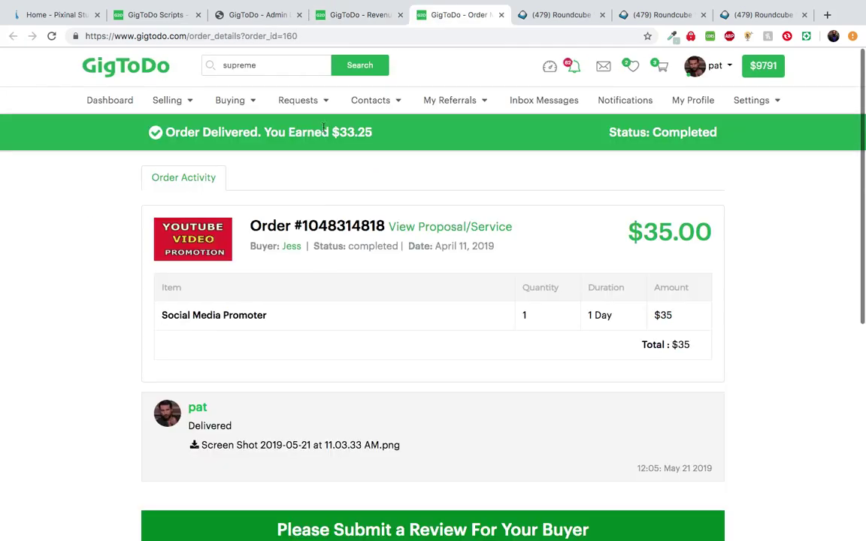
left_click_drag(335, 133, 164, 132)
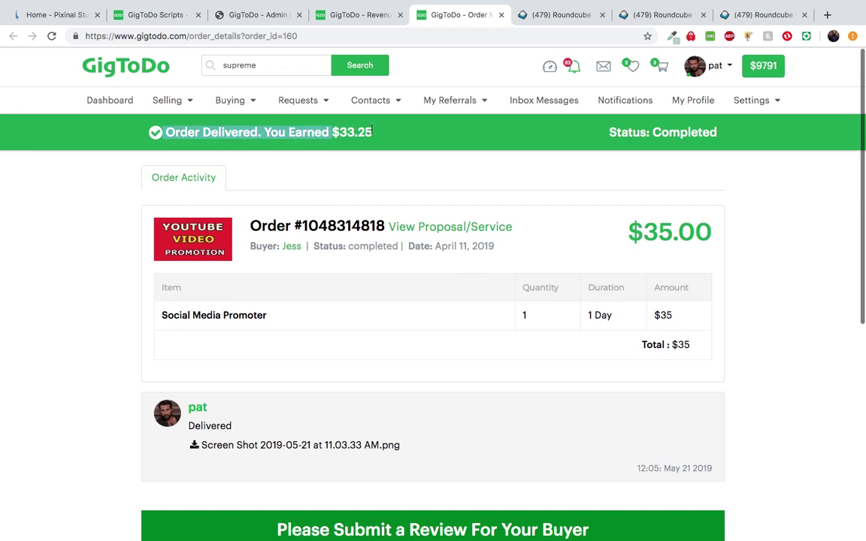
left_click_drag(372, 131, 332, 133)
scroll(318, 292, "down", 3)
scroll(317, 291, "up", 3)
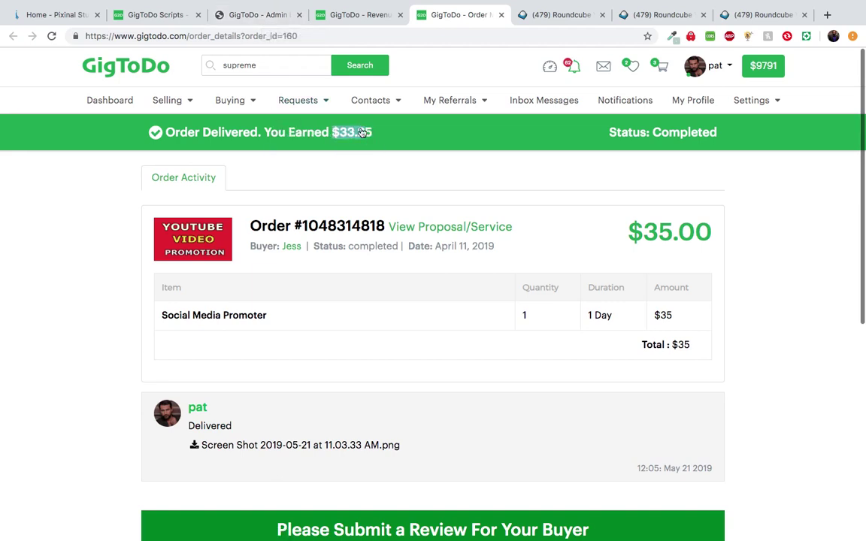
left_click(369, 24)
scroll(644, 189, "up", 2)
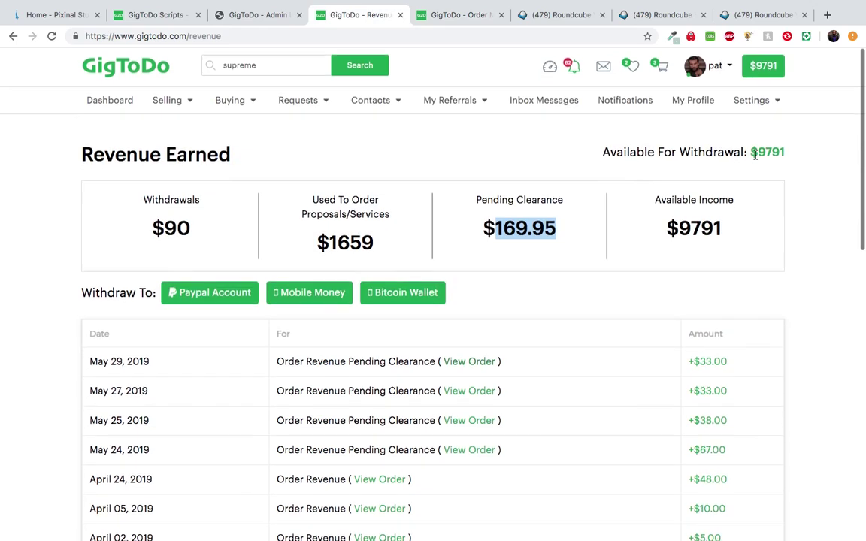
left_click_drag(752, 154, 785, 153)
left_click(771, 154)
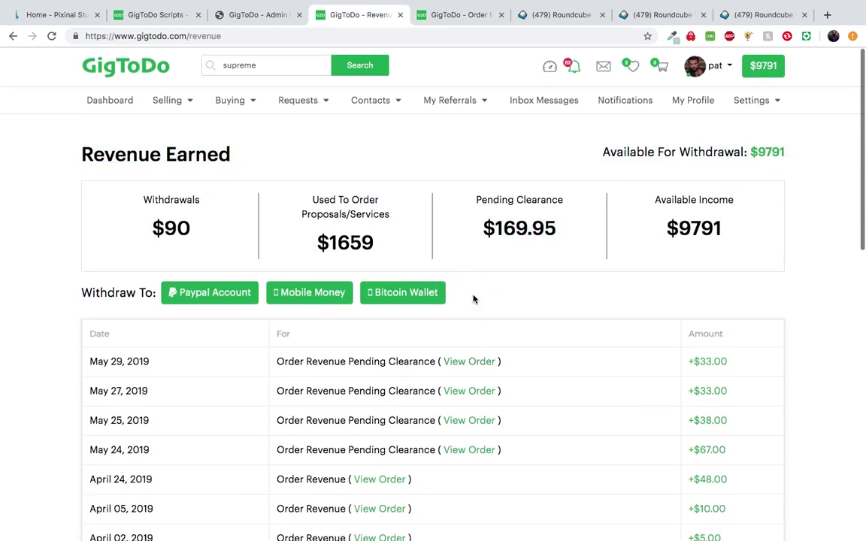
left_click_drag(477, 200, 557, 213)
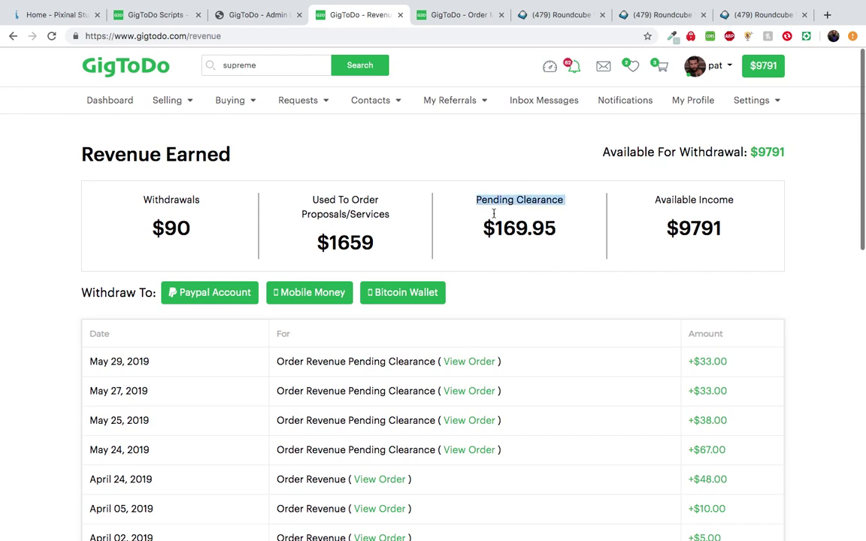
left_click_drag(483, 244, 542, 246)
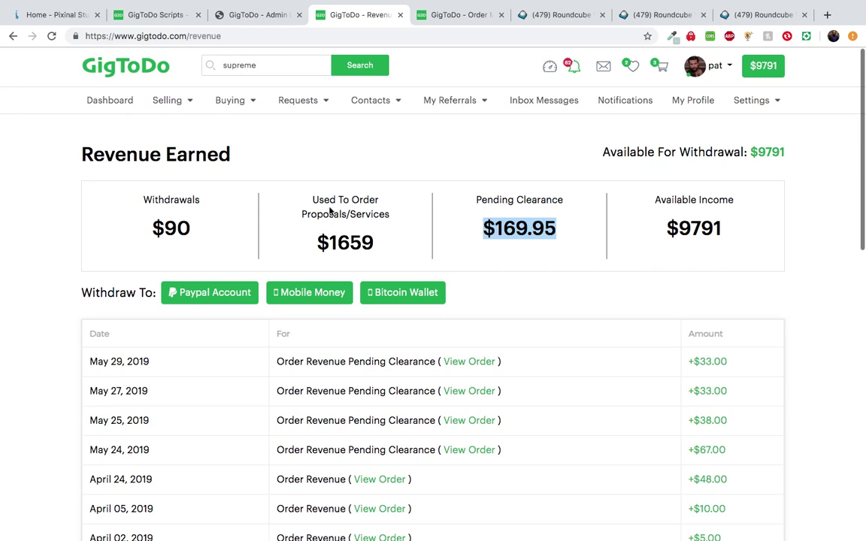
left_click(212, 295)
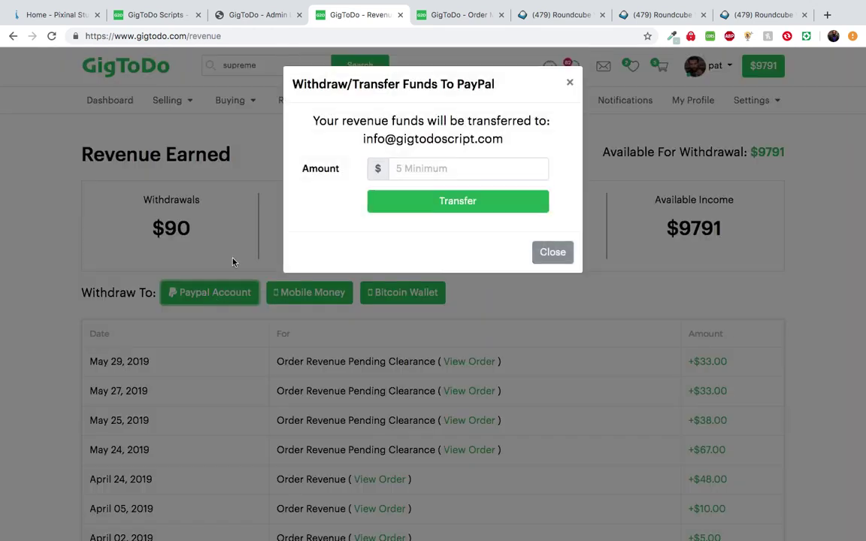
left_click(569, 82)
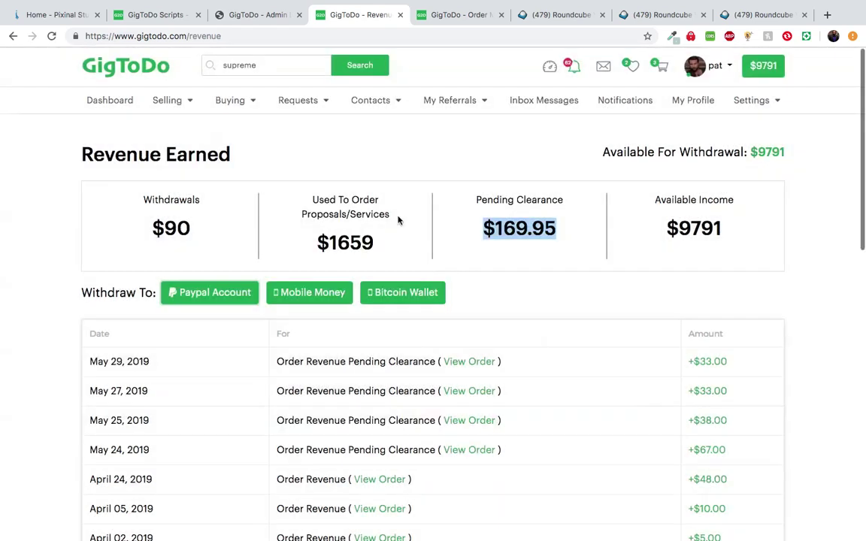
left_click(304, 292)
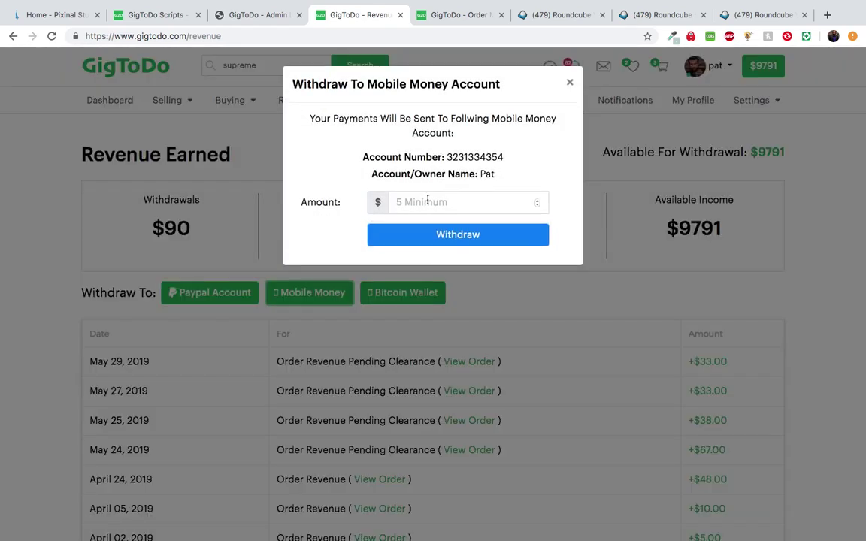
left_click(569, 82)
left_click(416, 292)
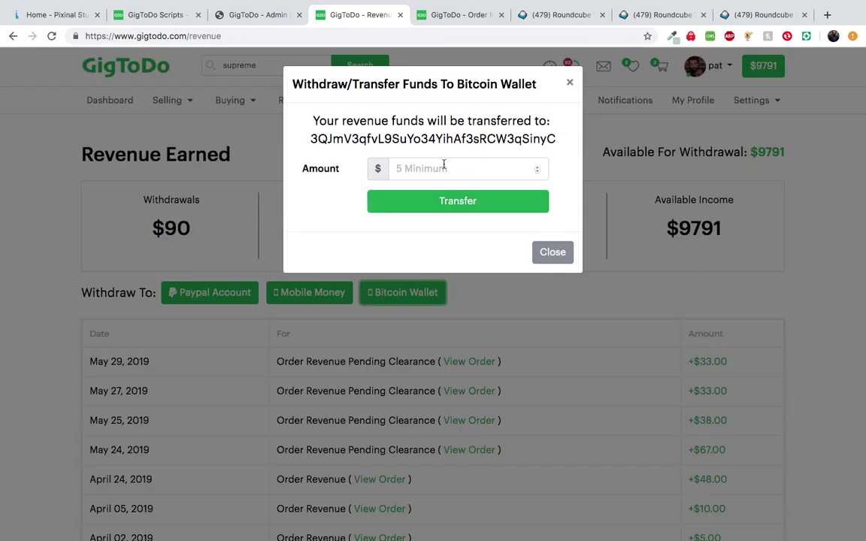
left_click(444, 167)
left_click(350, 181)
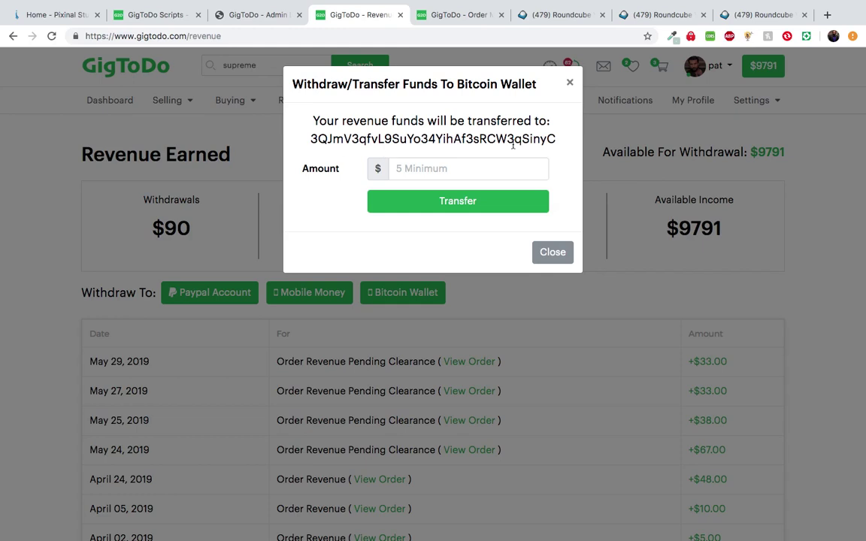
double_click(436, 140)
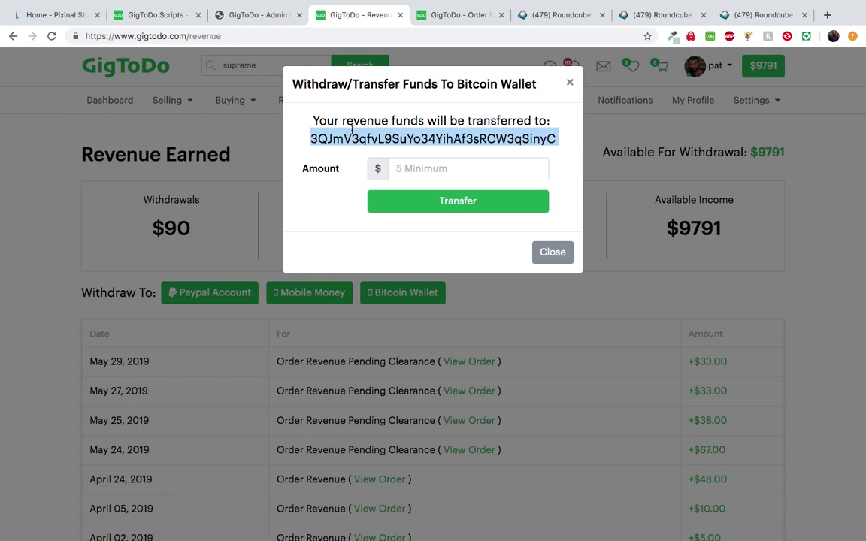
left_click(403, 133)
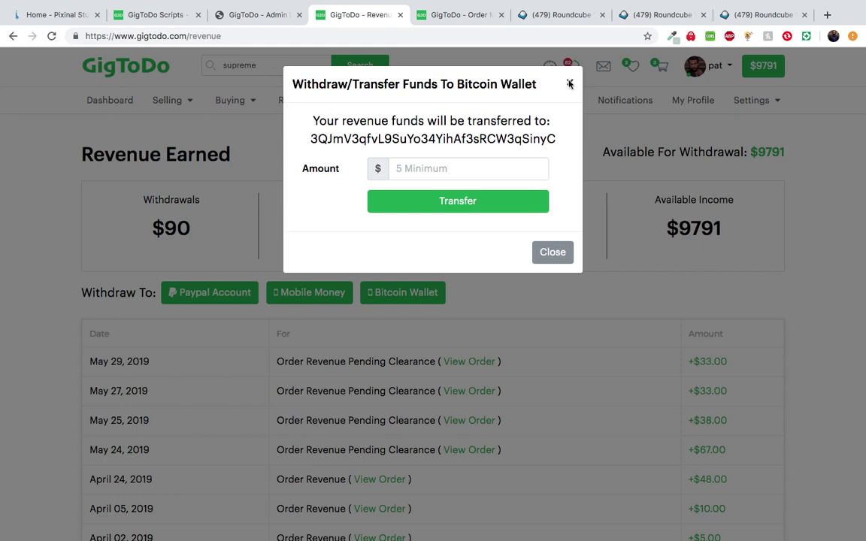
left_click(569, 84)
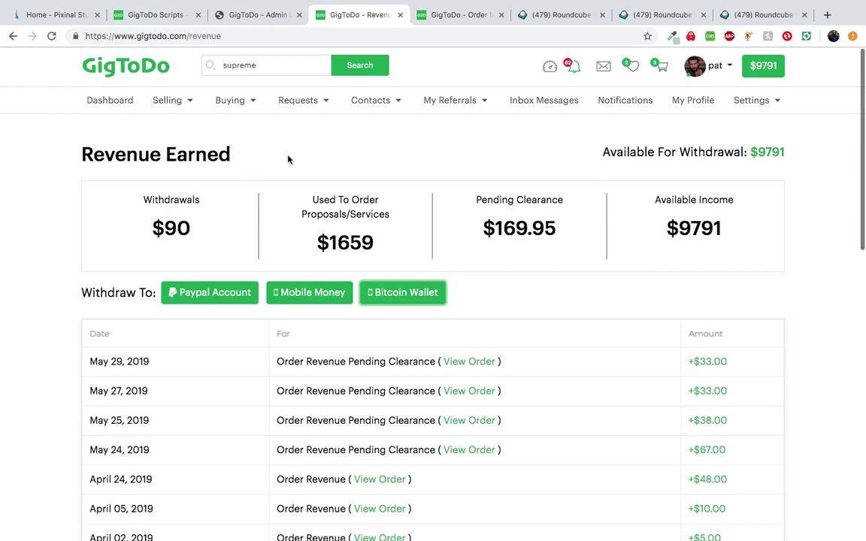
Browse the Buying and Selling menus, then open Buying > Orders
left_click(237, 112)
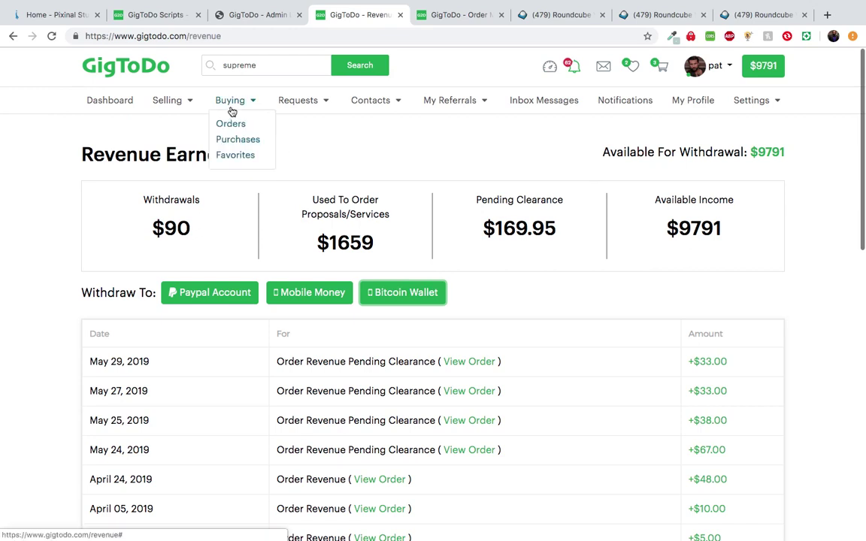
left_click(193, 106)
left_click(228, 105)
left_click(188, 101)
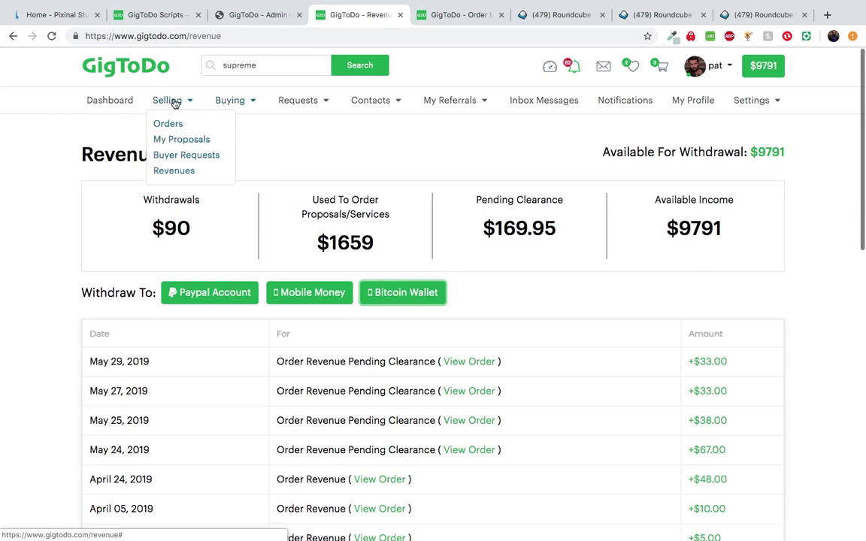
left_click(230, 102)
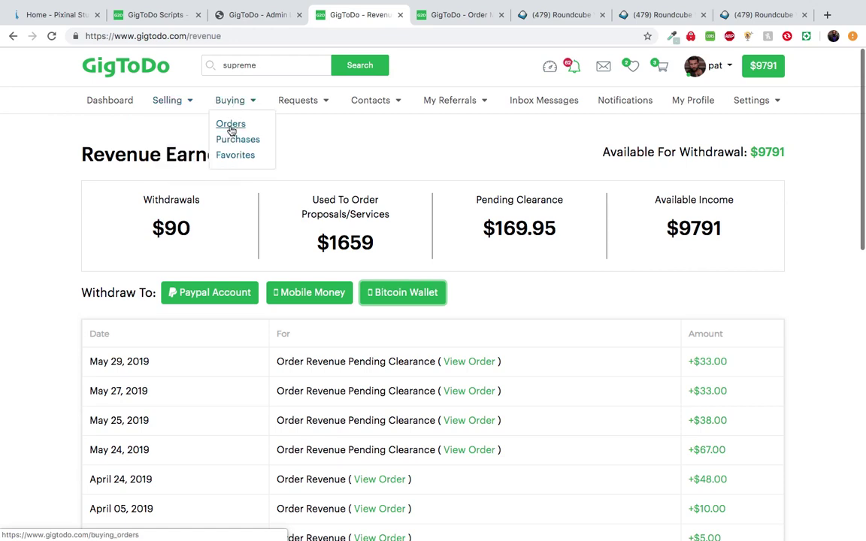
left_click(228, 129)
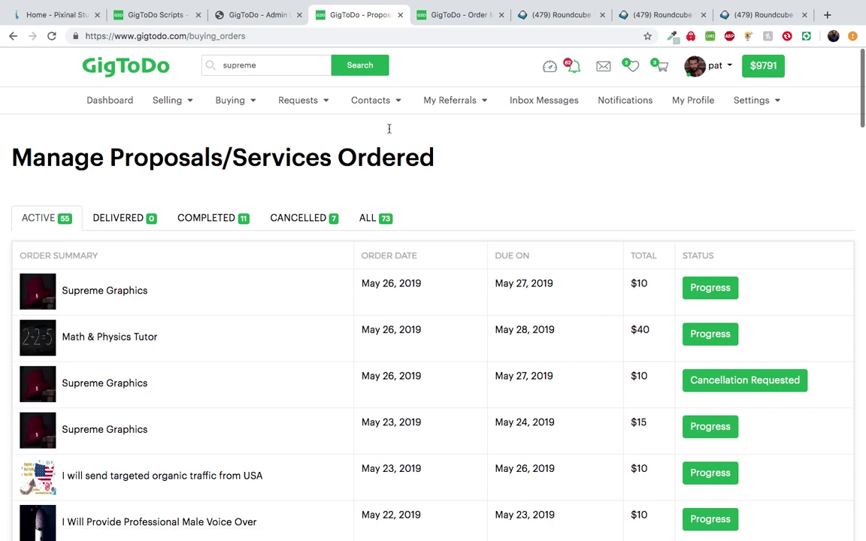
Cycle through the Delivered, Completed and Cancelled order tabs, ending back on Active
left_click(215, 100)
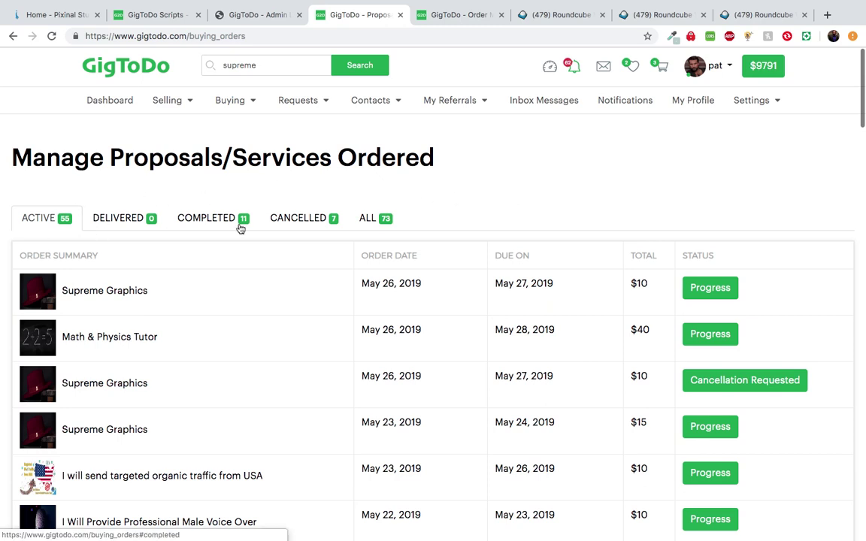
left_click(120, 220)
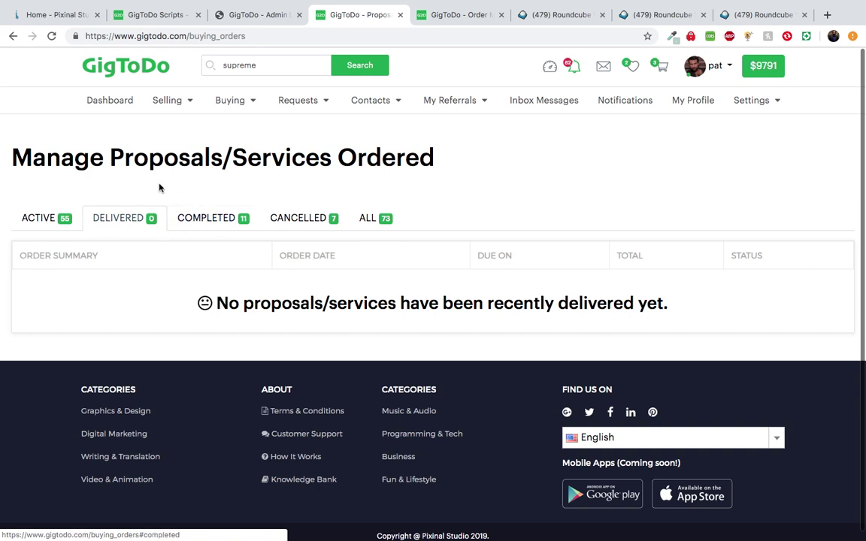
left_click(199, 221)
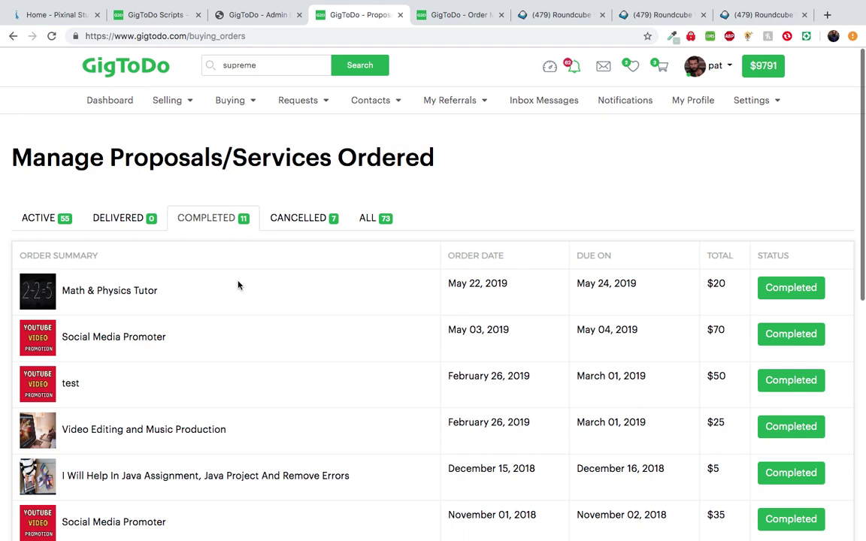
left_click(299, 227)
left_click(118, 220)
left_click(25, 225)
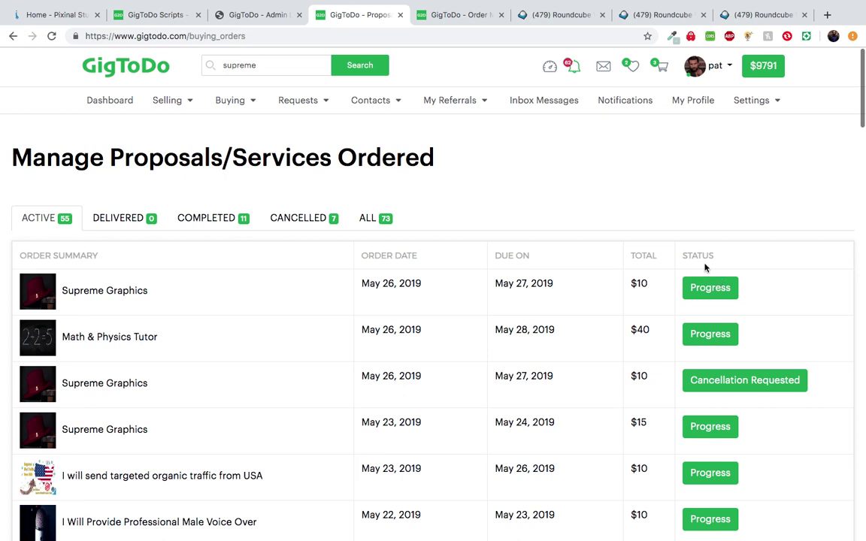
left_click(111, 293)
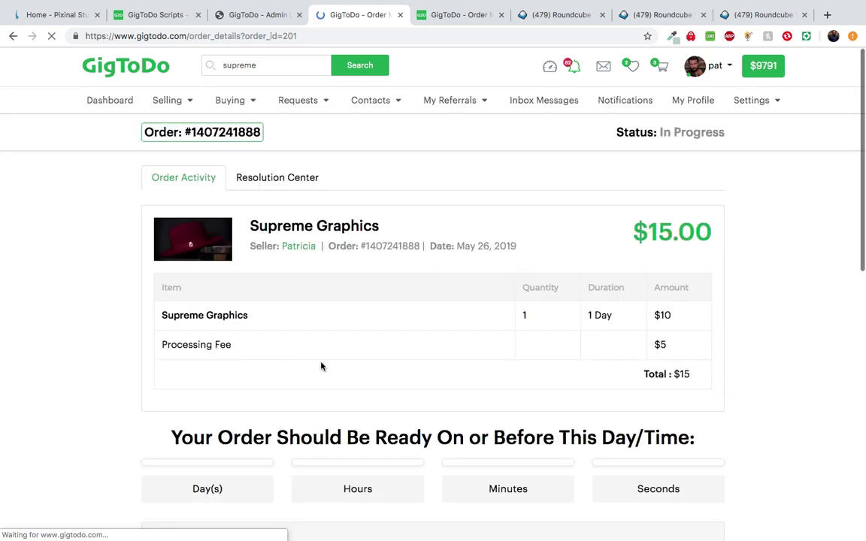
scroll(321, 367, "down", 3)
scroll(311, 271, "up", 3)
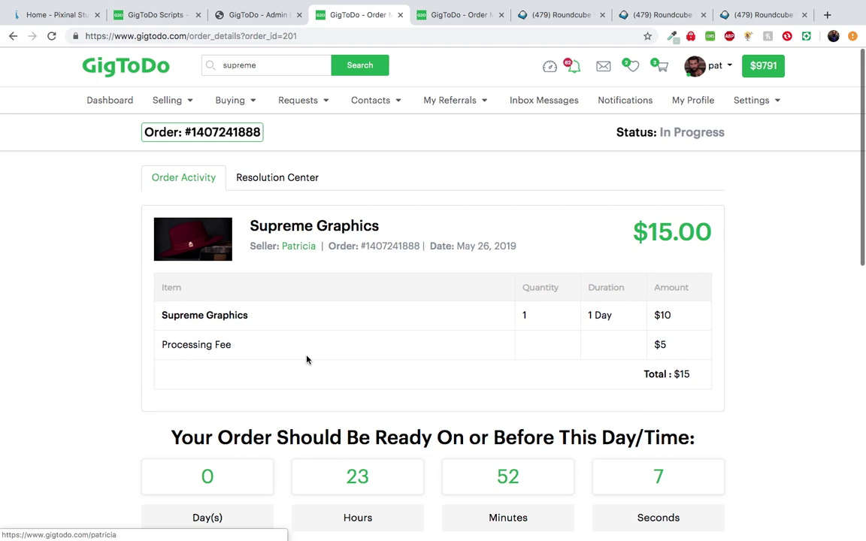
scroll(306, 359, "down", 6)
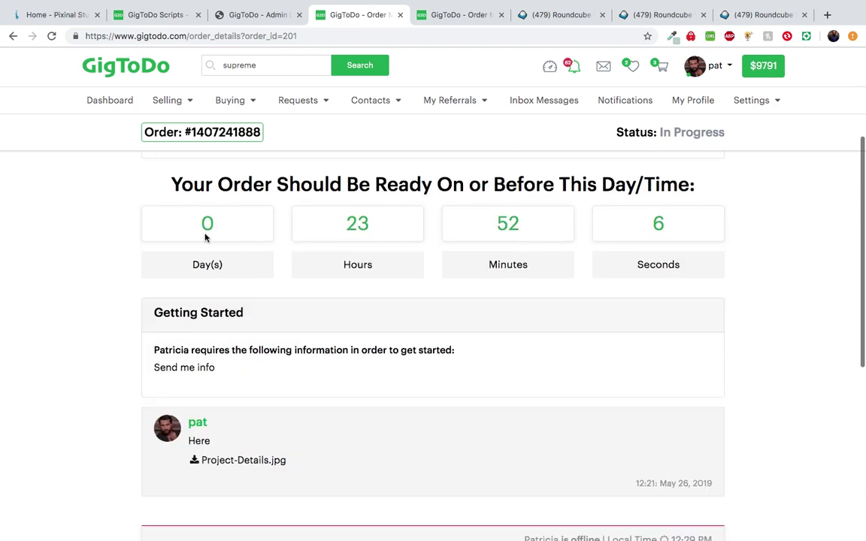
scroll(205, 237, "up", 1)
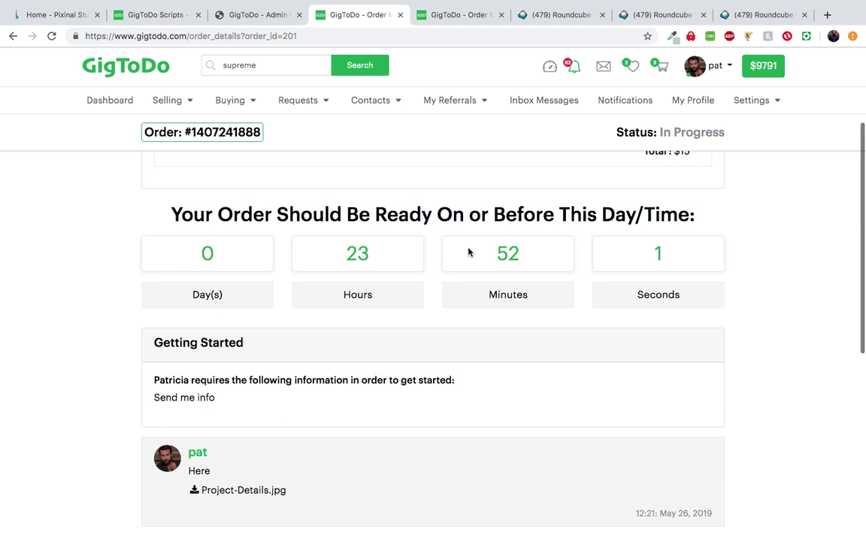
scroll(433, 289, "down", 3)
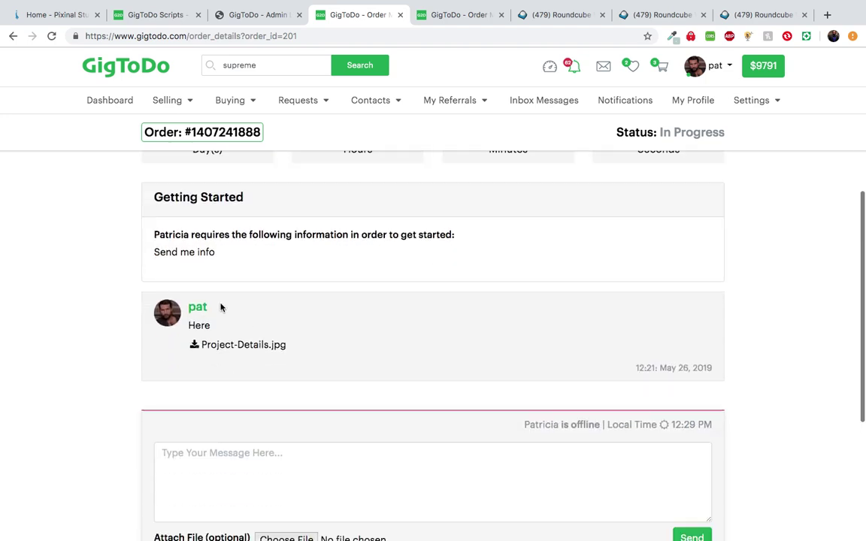
scroll(279, 306, "up", 3)
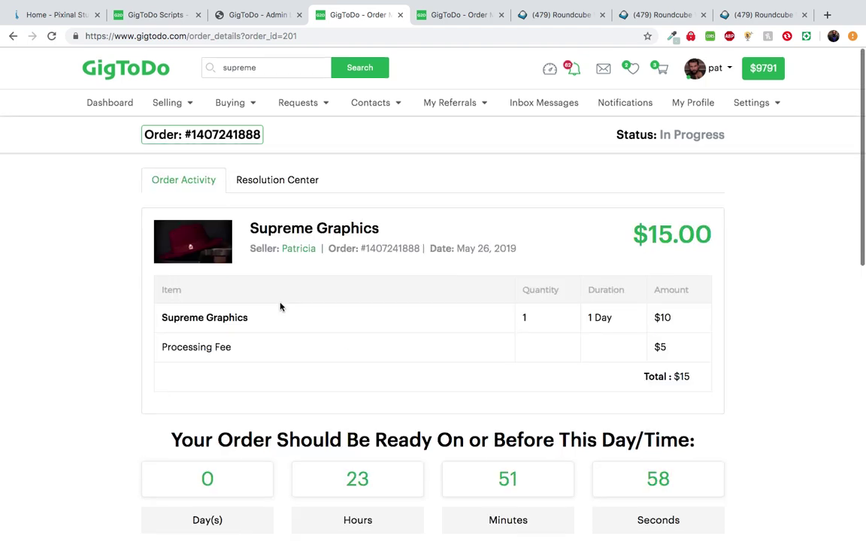
scroll(248, 286, "down", 2)
scroll(256, 336, "down", 3)
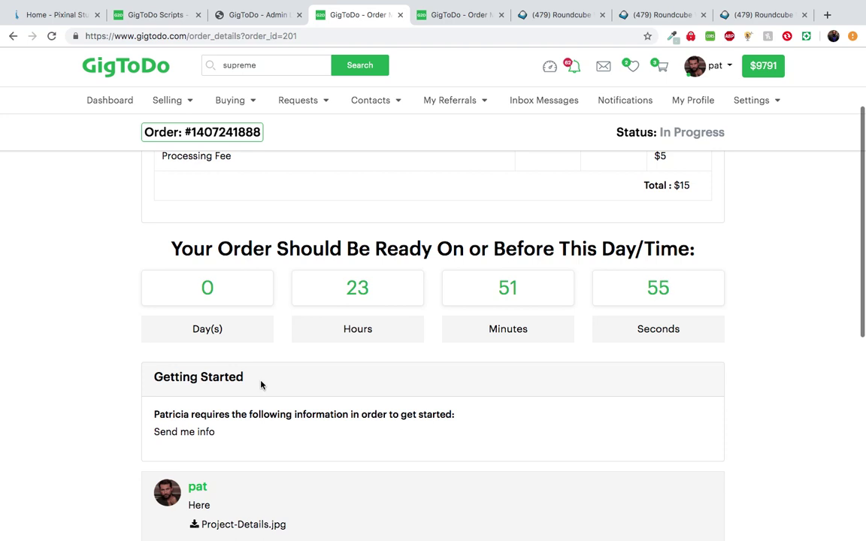
scroll(261, 383, "up", 2)
scroll(237, 361, "up", 4)
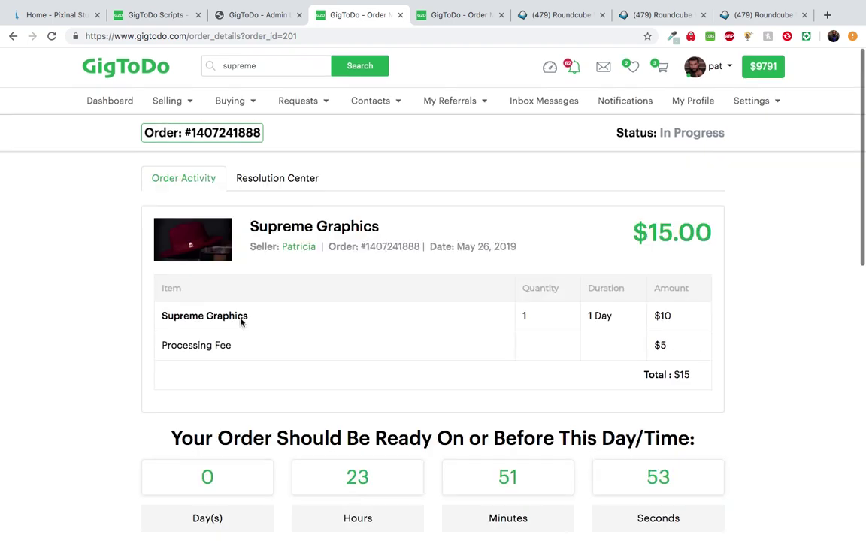
scroll(312, 333, "down", 4)
scroll(312, 334, "up", 4)
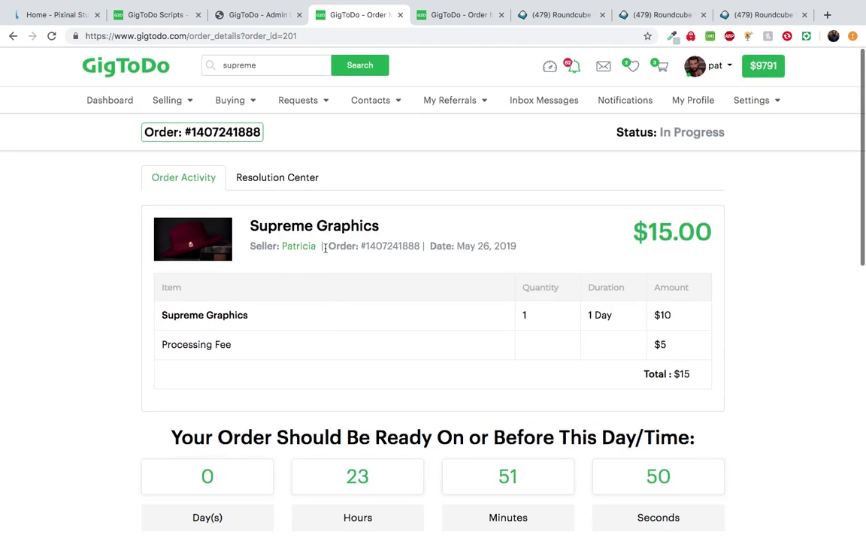
Open the Supreme Graphics cancellation form and pick the reason 'Seller asked me to cancel.'
left_click(269, 180)
scroll(320, 266, "down", 2)
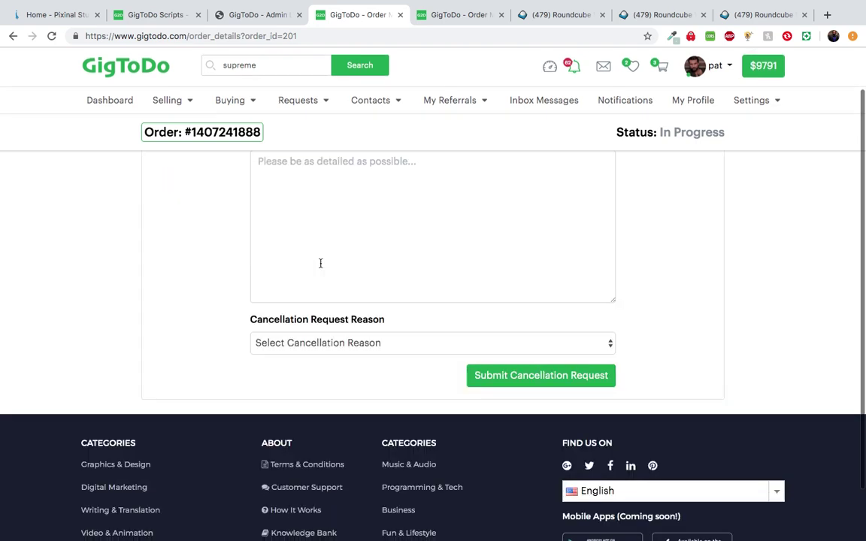
left_click(312, 342)
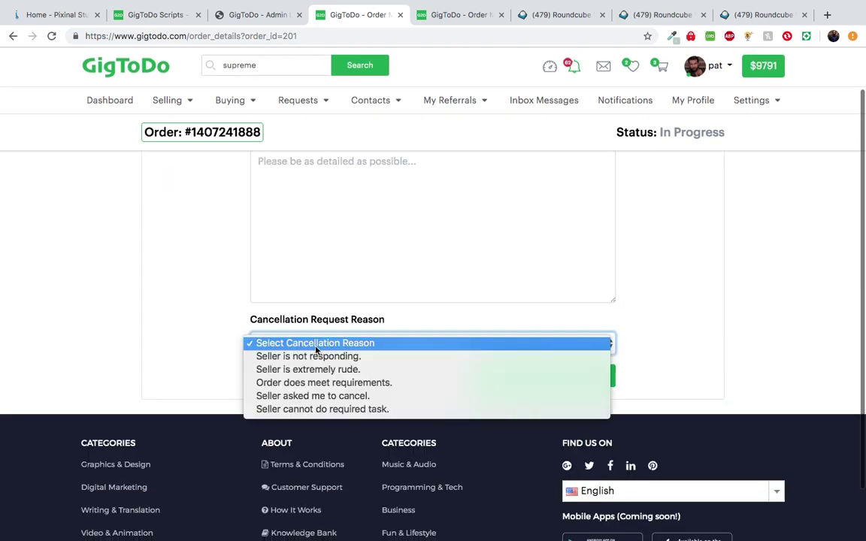
left_click(300, 396)
scroll(336, 270, "up", 2)
Enter the explanation 'I want to cancel.' and submit the cancellation request
left_click(336, 271)
type("He")
key("BackSpace")
key("BackSpace")
type("I want to cancel.")
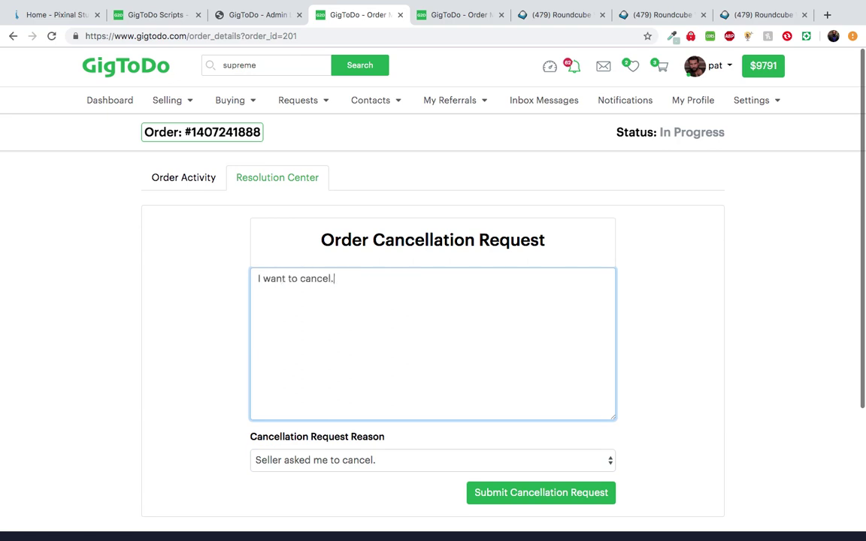
scroll(396, 311, "down", 3)
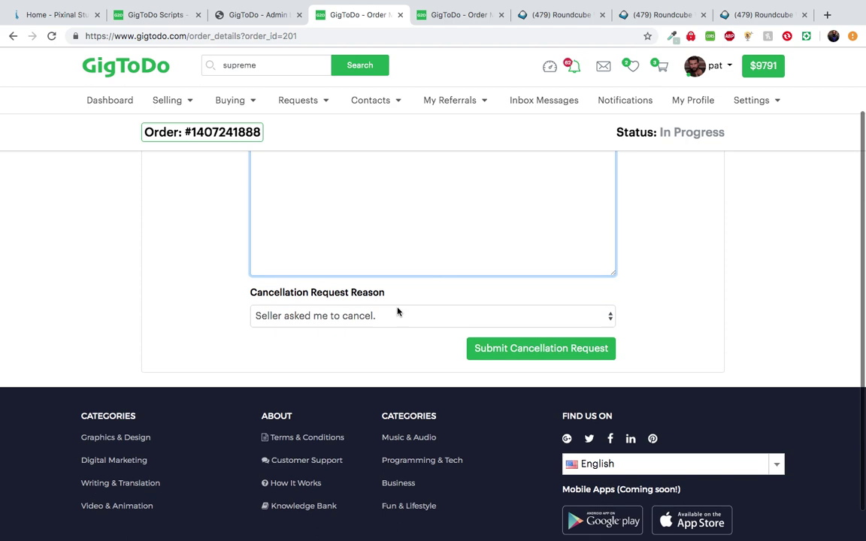
left_click(503, 350)
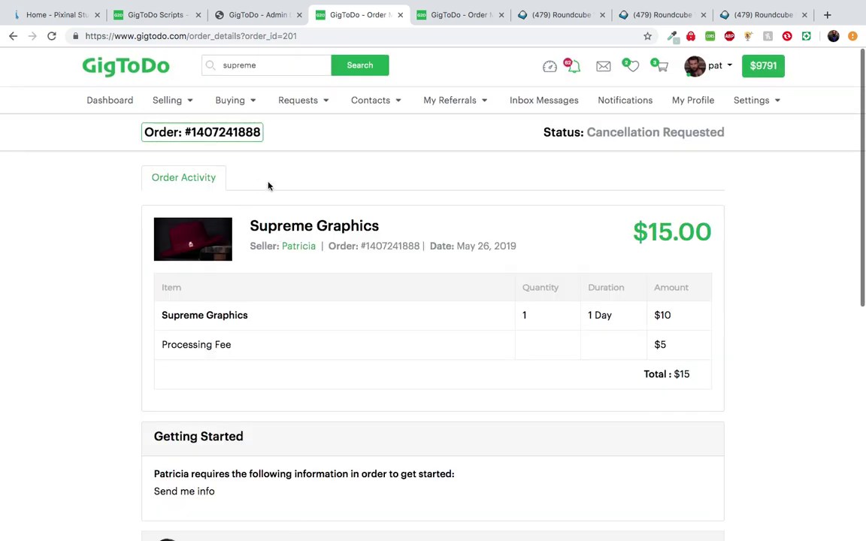
scroll(263, 184, "down", 5)
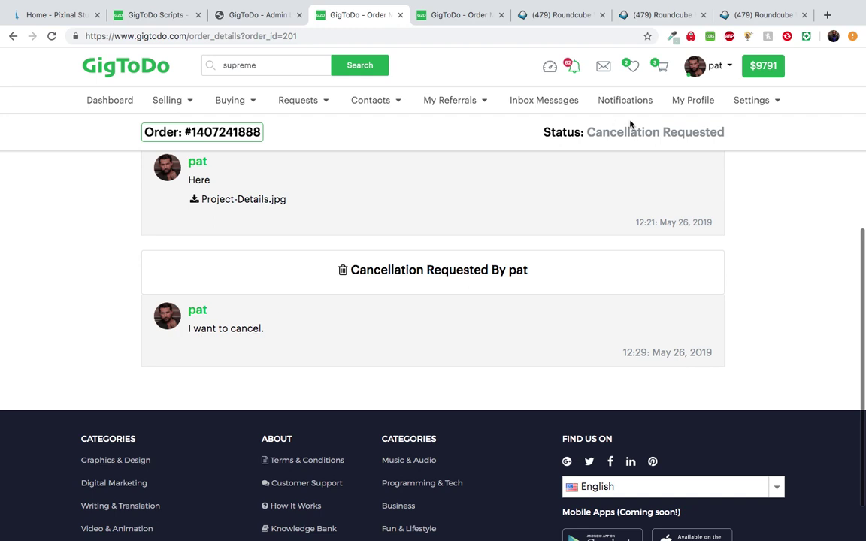
left_click_drag(188, 333, 257, 342)
left_click(280, 333)
Open Buying > Orders and check the Delivered and Completed tabs
mouse_move(229, 100)
left_click(229, 123)
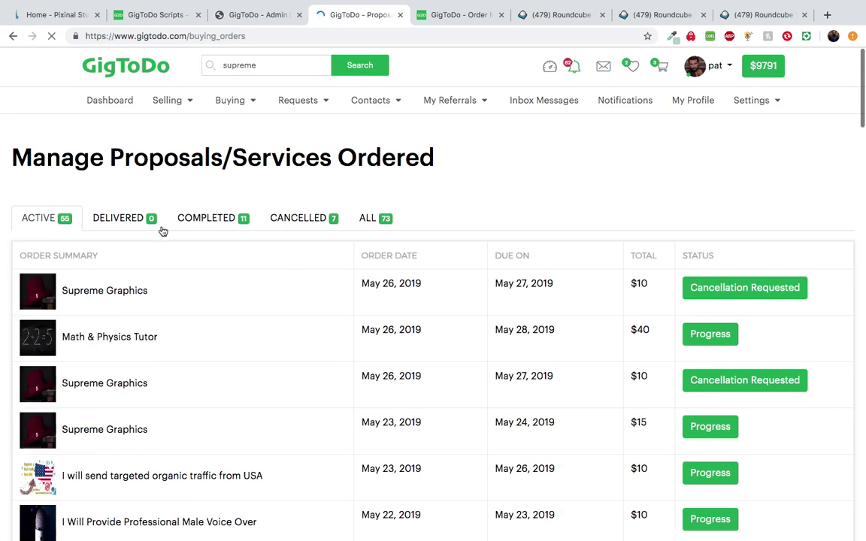
left_click(133, 219)
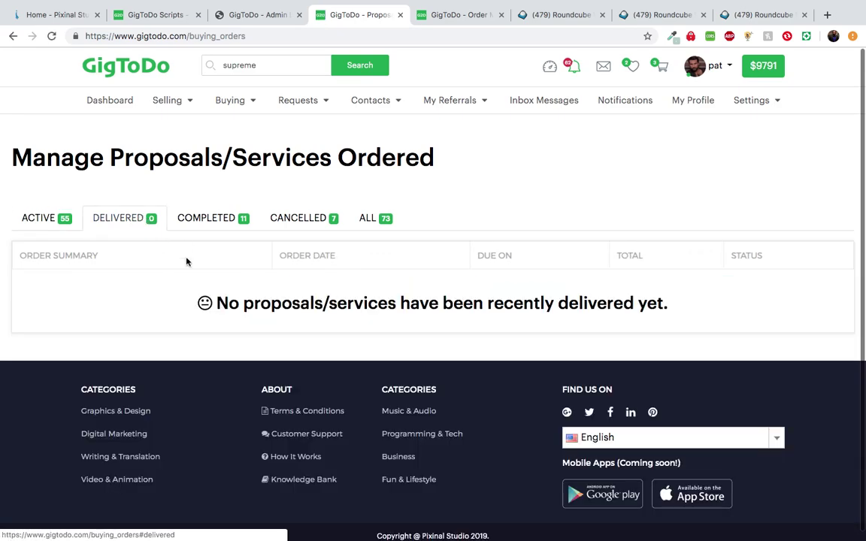
left_click(213, 216)
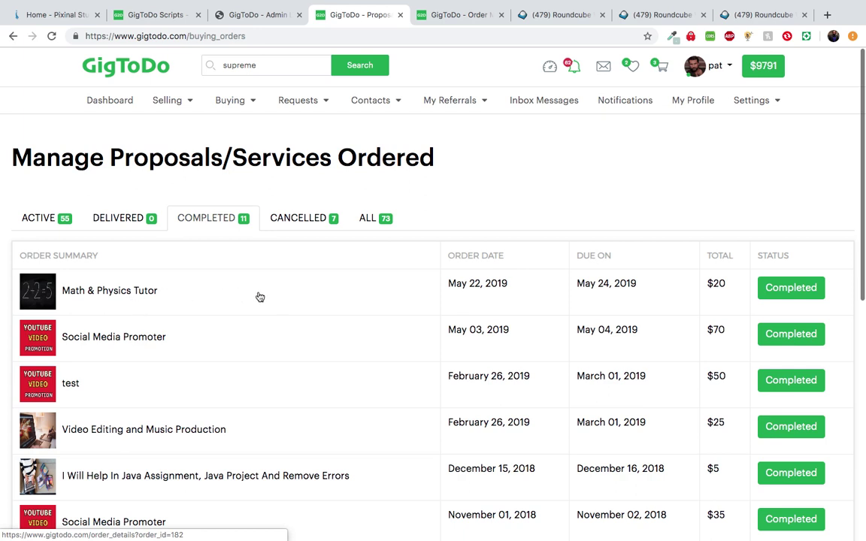
Review the completed $20 Math & Physics Tutor order and its five-star review, then return to Buying > Orders
left_click(151, 297)
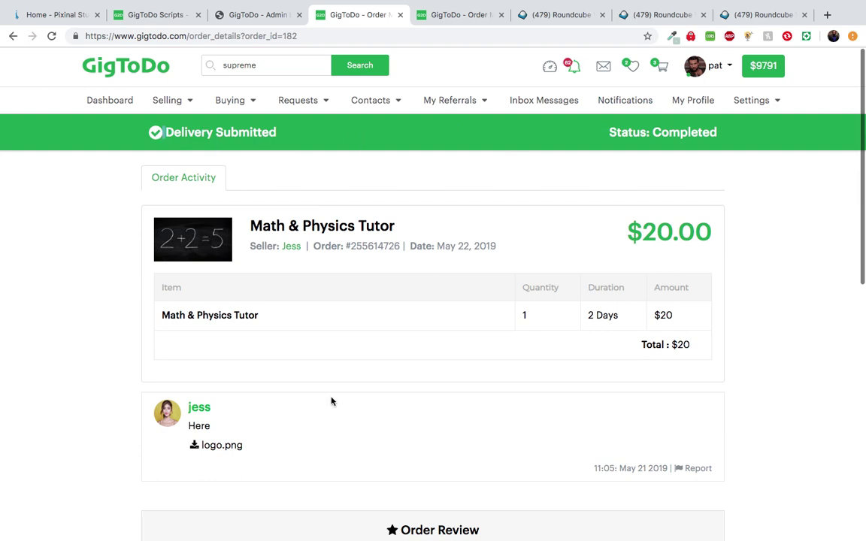
scroll(331, 402, "down", 5)
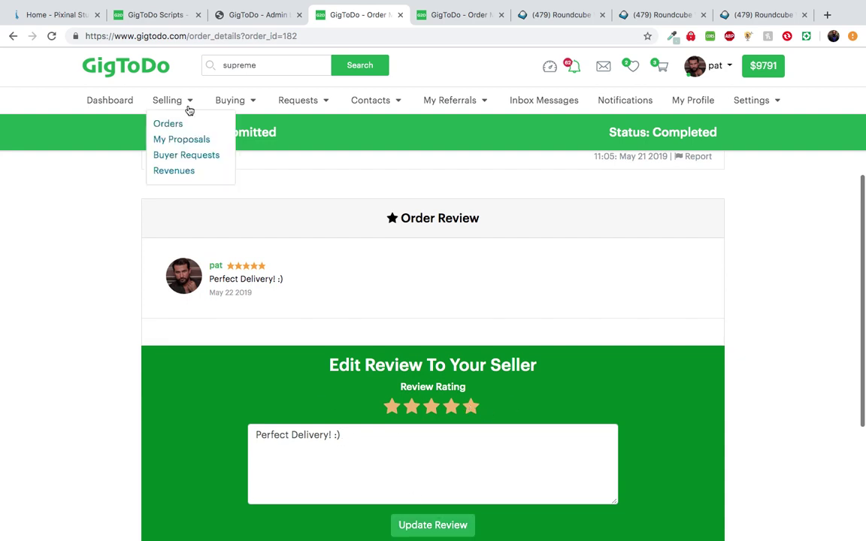
mouse_move(230, 105)
left_click(230, 124)
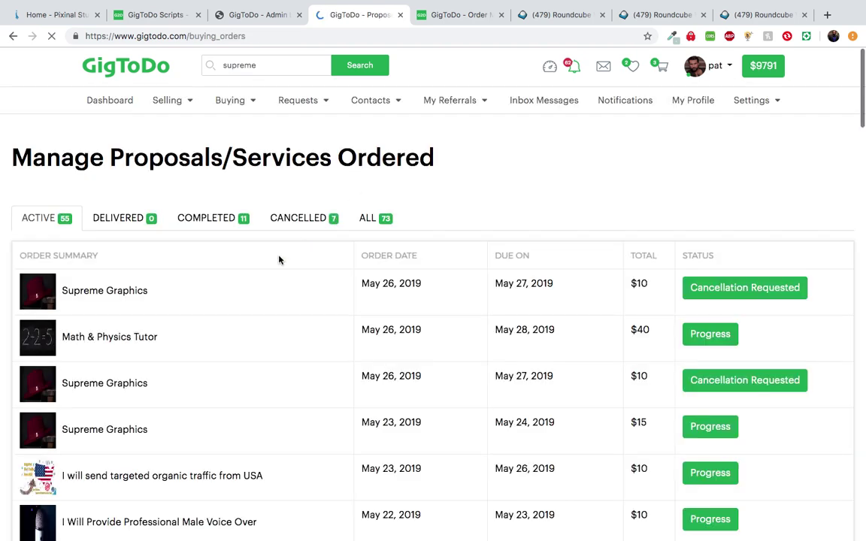
Show the Cancelled orders and open the Add 50+ YouTube Subscribers order
scroll(280, 259, "down", 1)
scroll(298, 206, "down", 2)
left_click(305, 142)
scroll(284, 201, "up", 2)
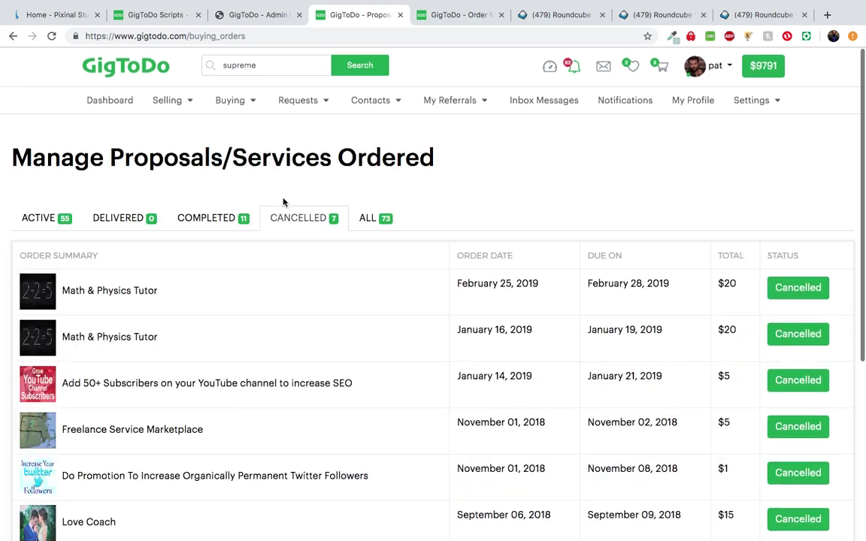
left_click(226, 389)
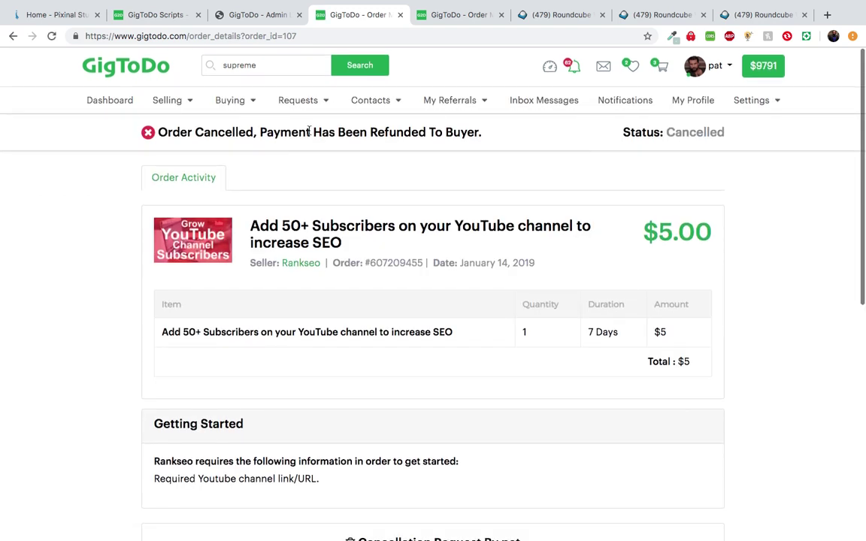
Read the $5 order's mutual-agreement refund notice, then go to Buying > Purchases
left_click_drag(260, 133, 156, 132)
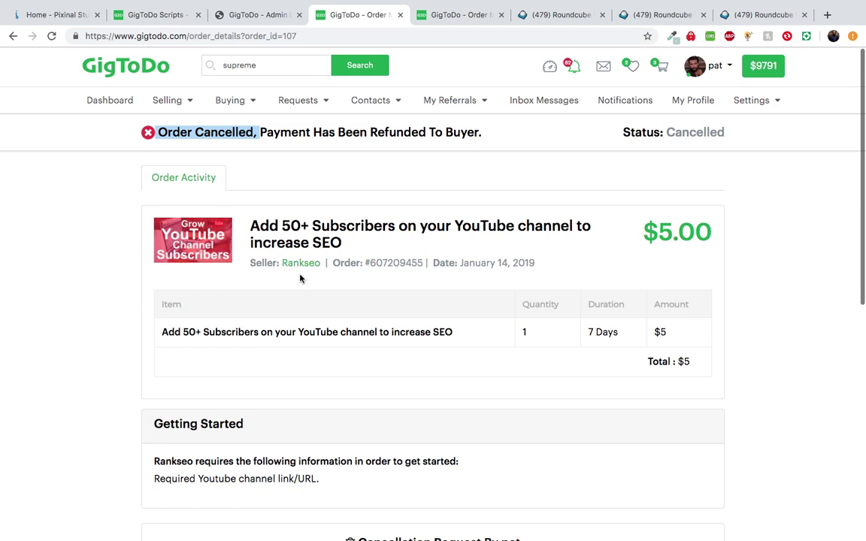
scroll(384, 253, "down", 3)
scroll(293, 207, "up", 3)
scroll(314, 289, "down", 5)
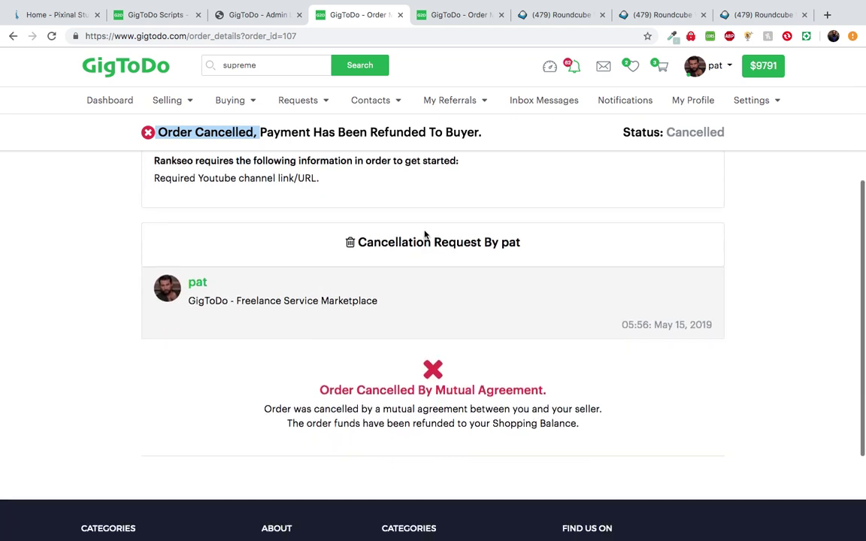
scroll(424, 235, "up", 5)
scroll(357, 253, "down", 5)
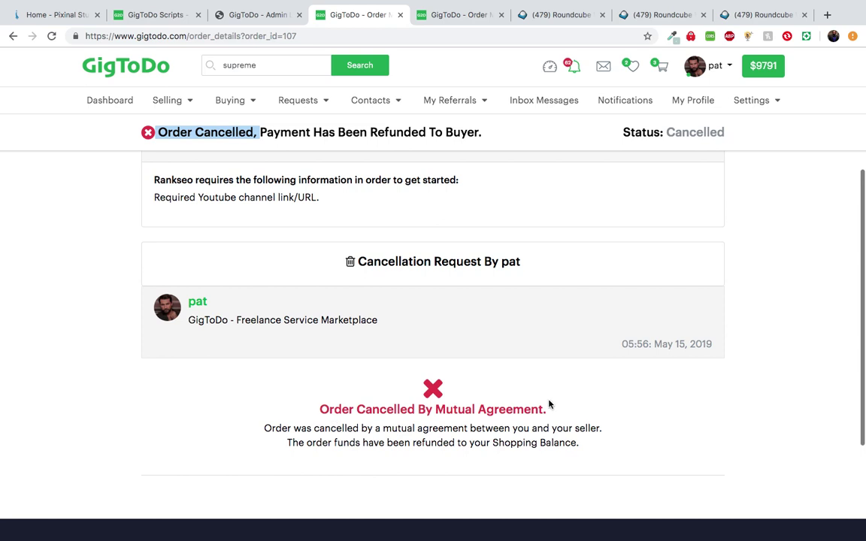
scroll(434, 299, "up", 5)
scroll(434, 300, "down", 5)
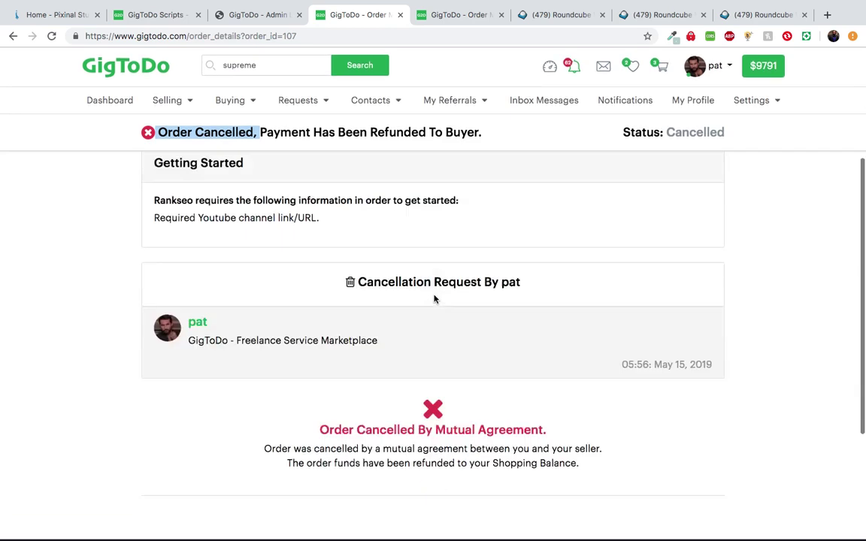
scroll(435, 299, "up", 5)
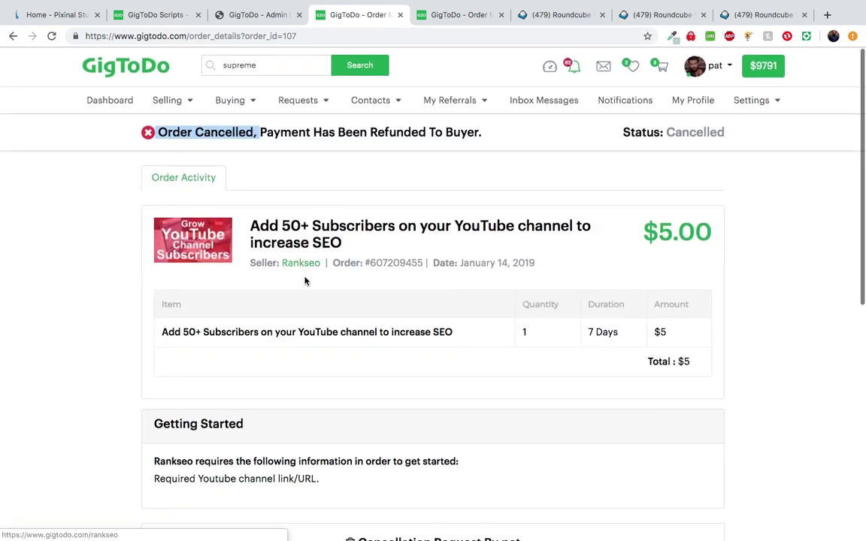
left_click(232, 102)
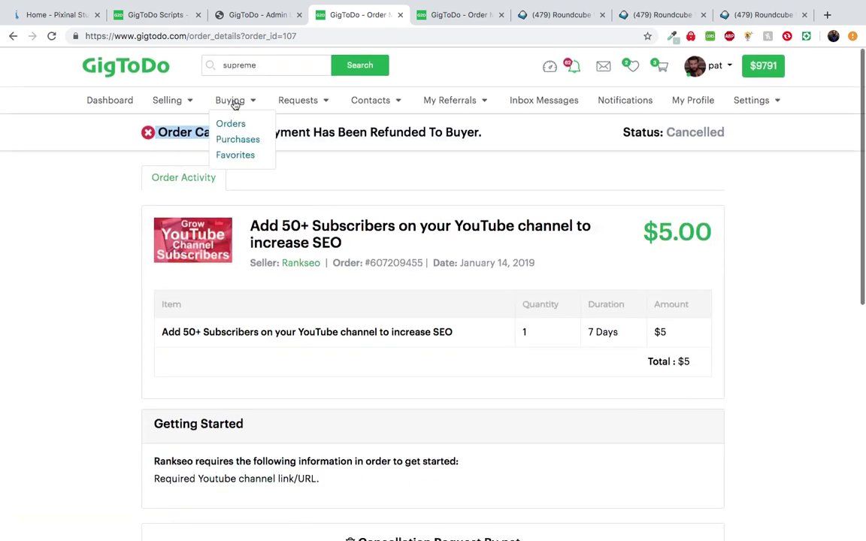
left_click(234, 142)
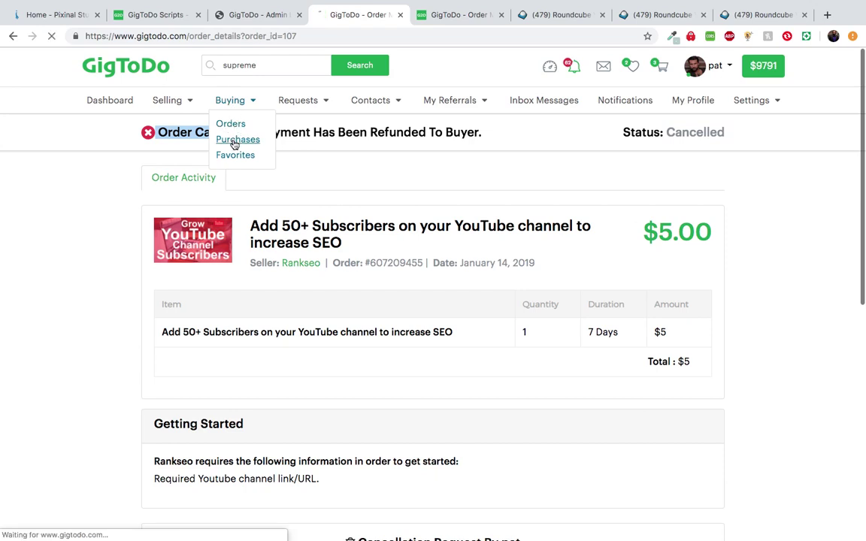
left_click(181, 102)
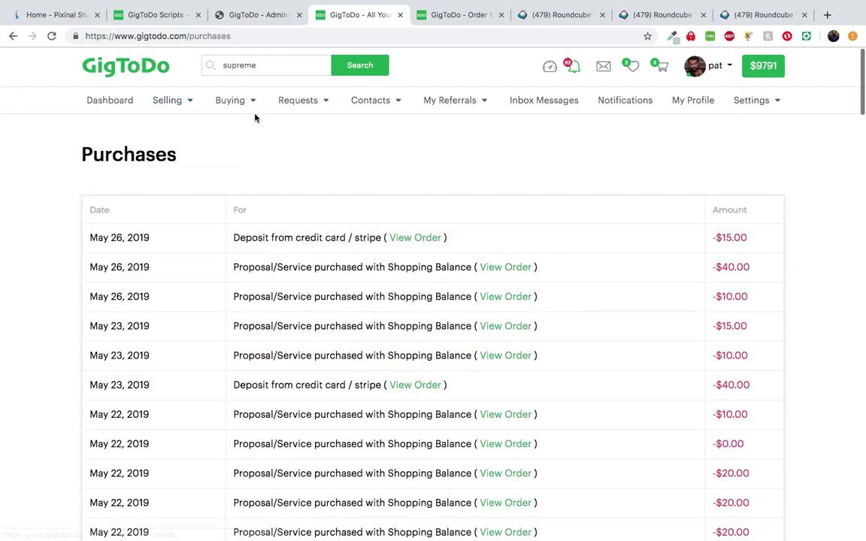
left_click(237, 103)
scroll(387, 180, "down", 2)
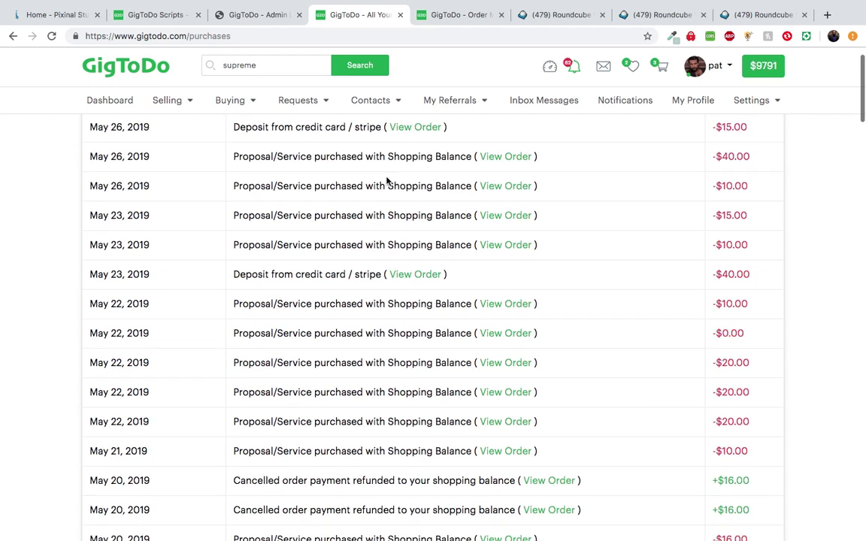
scroll(696, 286, "down", 1)
scroll(697, 286, "down", 1)
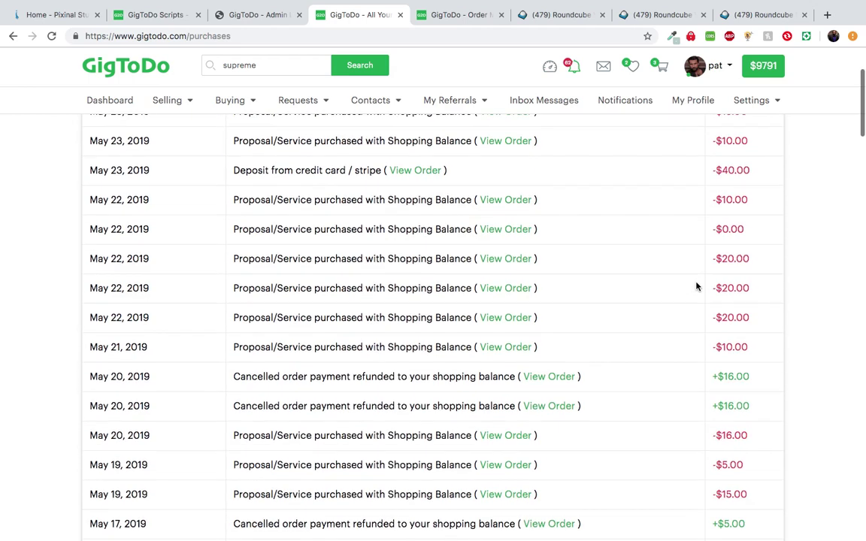
scroll(480, 282, "up", 4)
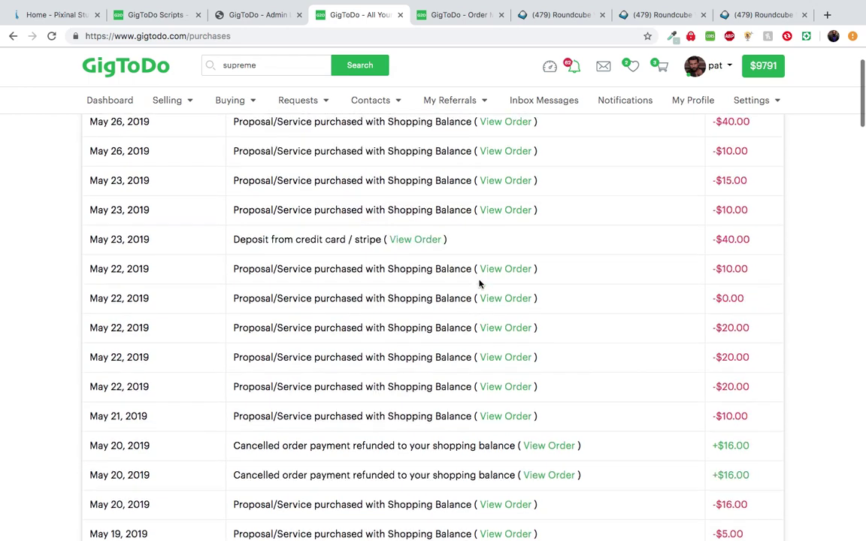
mouse_move(238, 108)
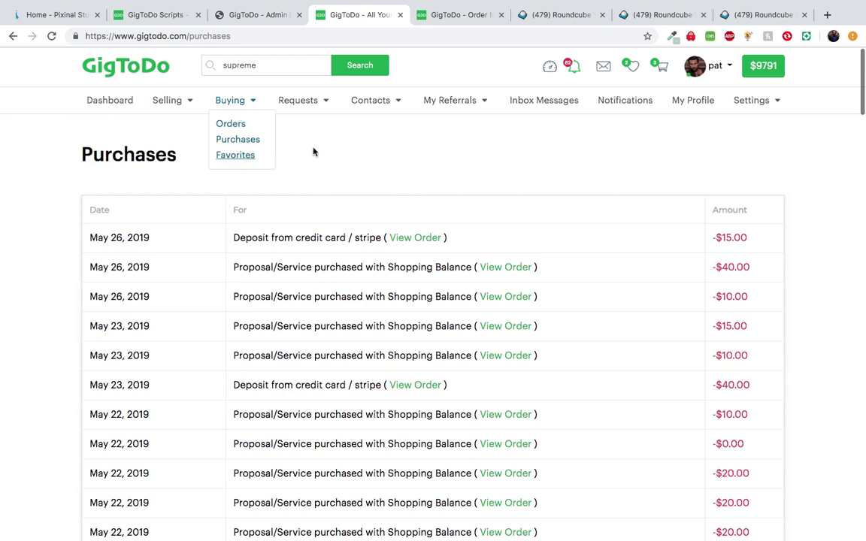
scroll(558, 414, "down", 5)
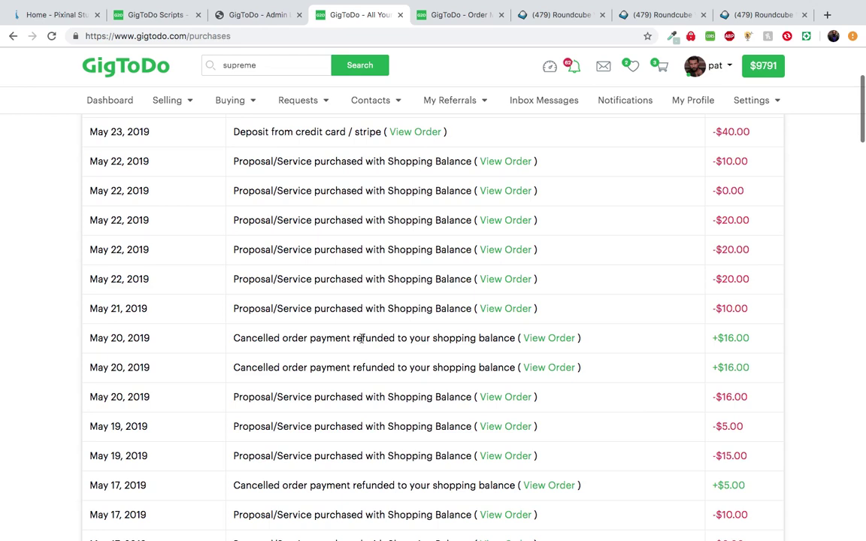
left_click_drag(352, 339, 395, 336)
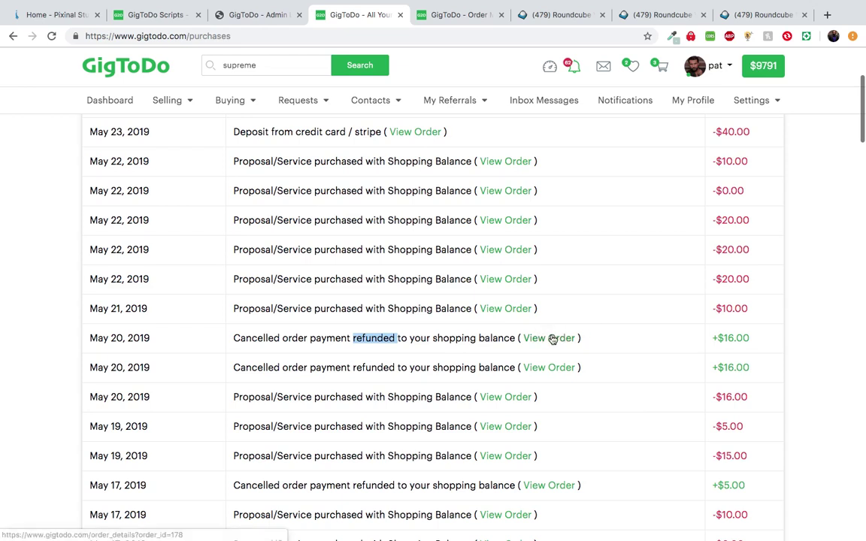
scroll(610, 306, "up", 5)
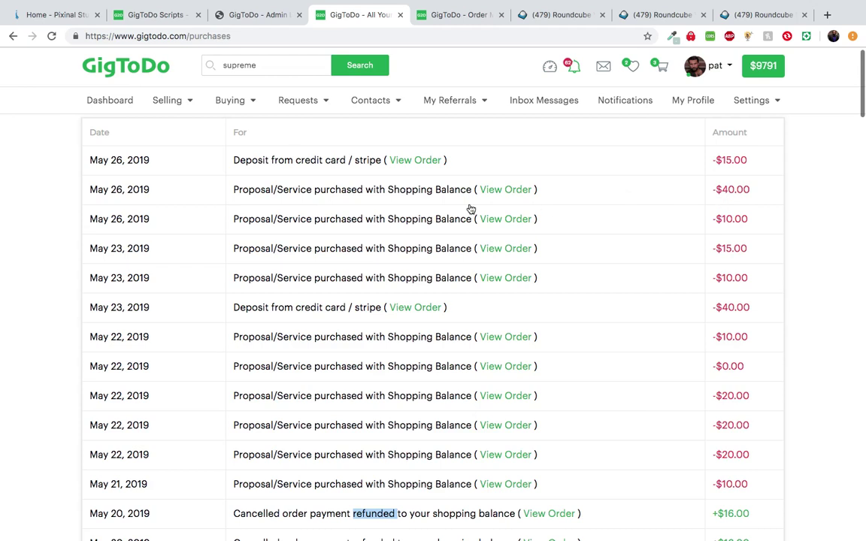
scroll(551, 183, "up", 2)
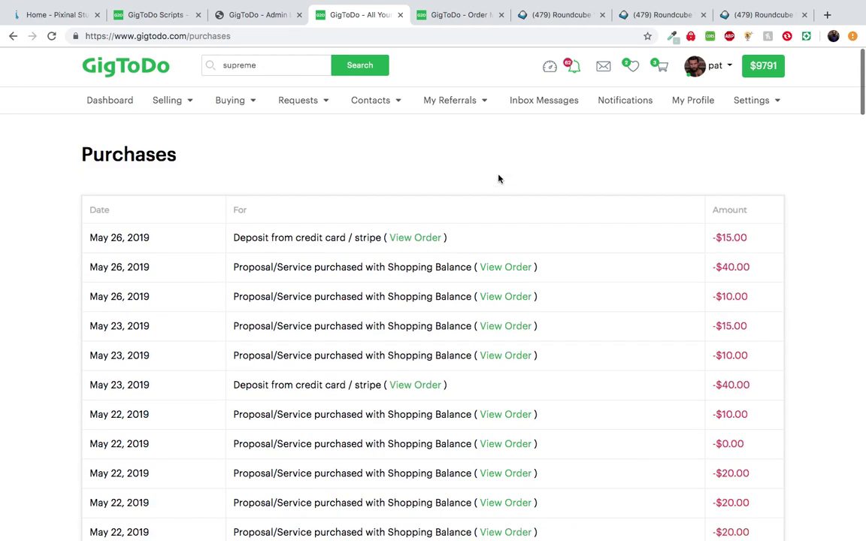
scroll(440, 269, "down", 3)
scroll(382, 246, "up", 1)
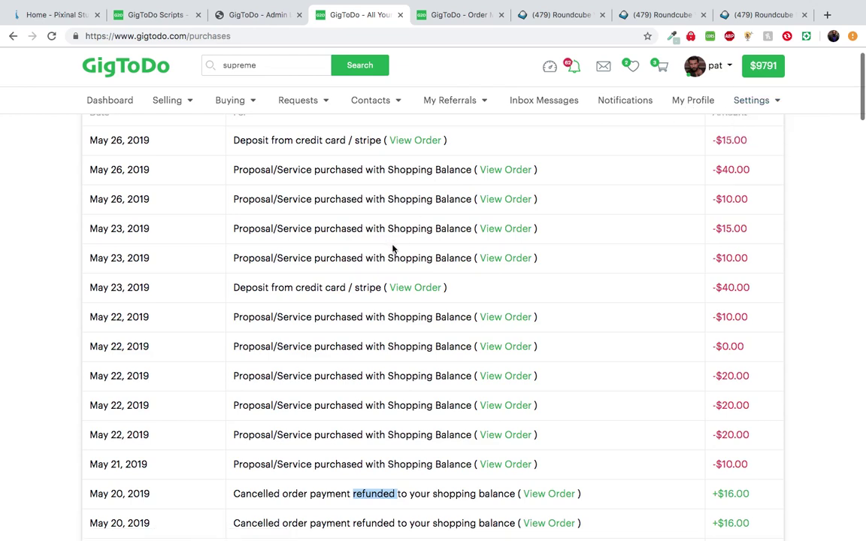
scroll(393, 249, "down", 1)
left_click_drag(298, 250, 379, 273)
scroll(384, 275, "down", 1)
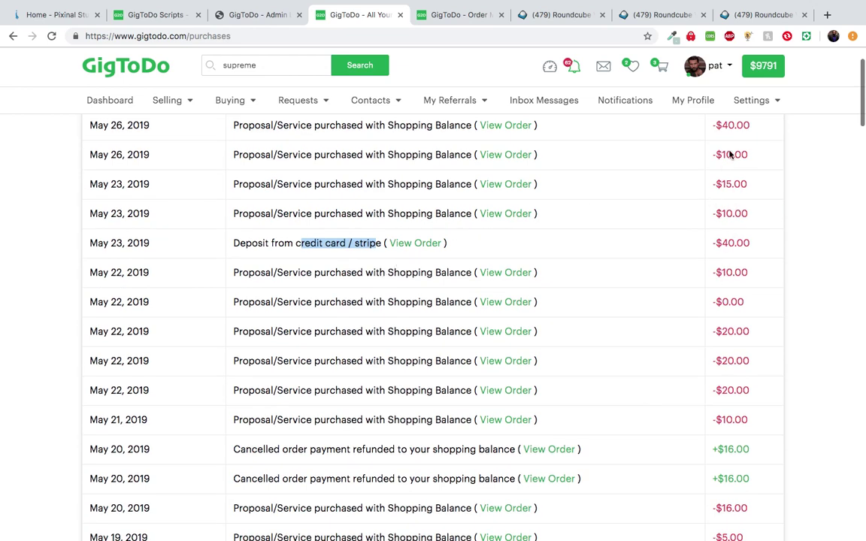
scroll(733, 236, "down", 1)
scroll(733, 271, "down", 3)
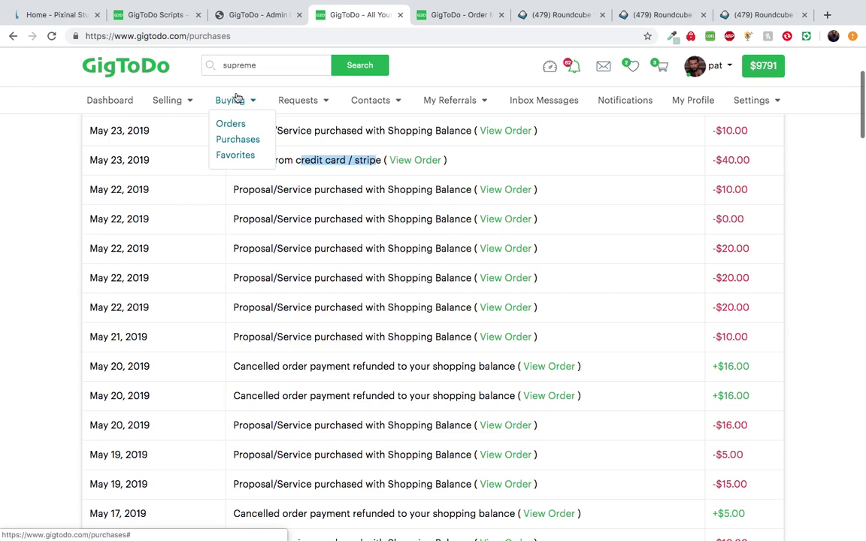
Open Buying > Favorites and add all favourited services to the cart
left_click(232, 157)
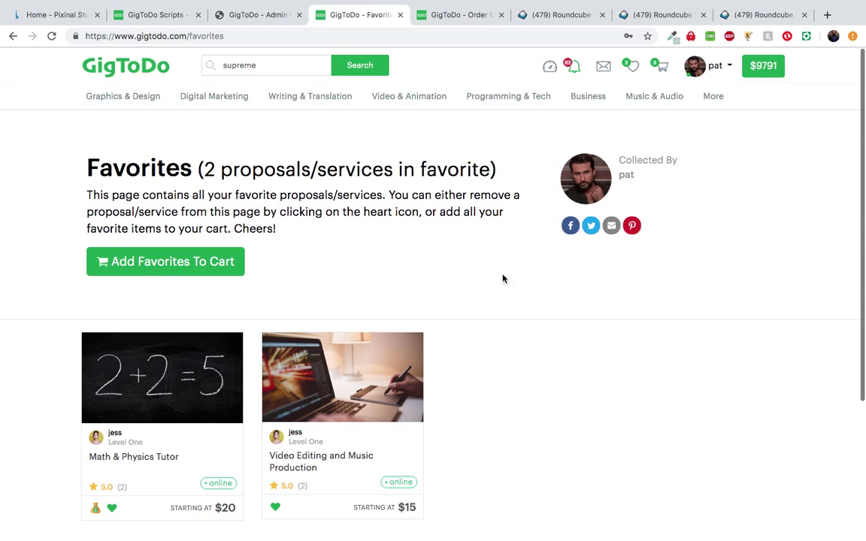
scroll(477, 281, "down", 3)
scroll(586, 162, "up", 3)
scroll(481, 274, "down", 3)
scroll(481, 275, "up", 3)
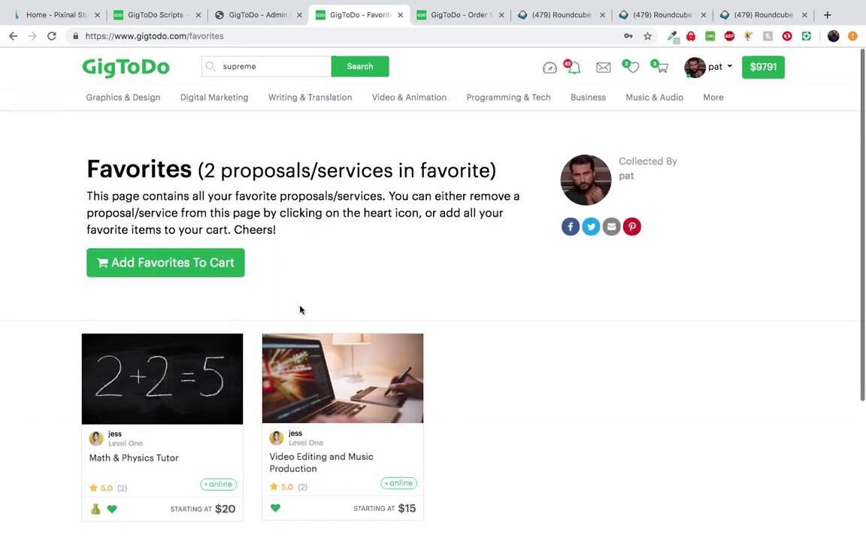
left_click(203, 261)
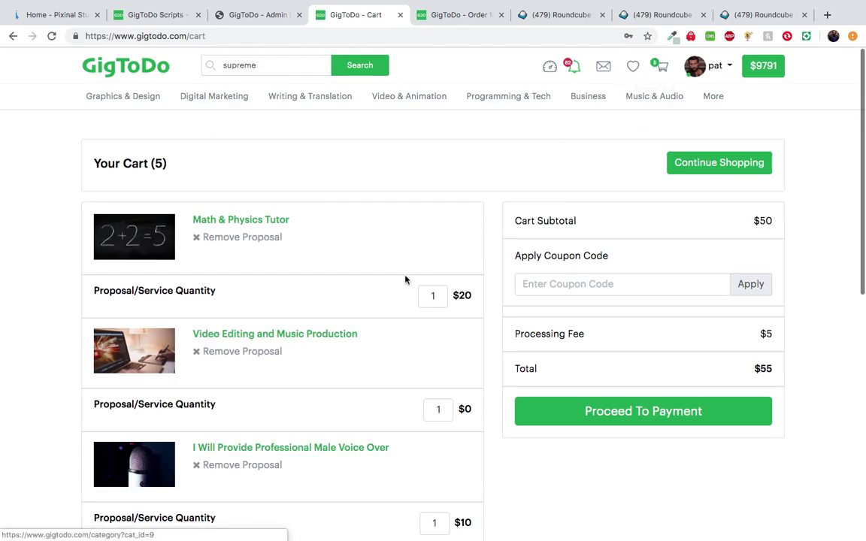
Reload the cart page and proceed to payment
scroll(406, 280, "down", 5)
scroll(406, 280, "down", 2)
key("super+r")
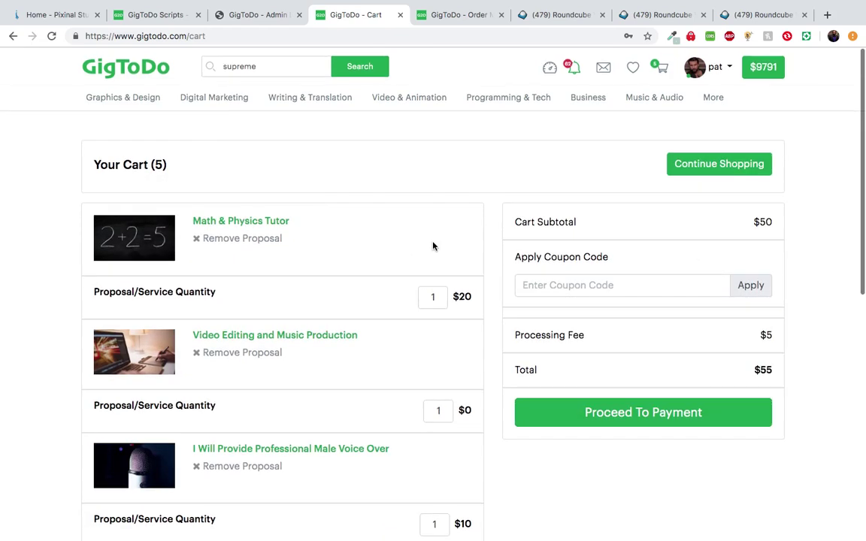
scroll(434, 246, "down", 2)
left_click(615, 303)
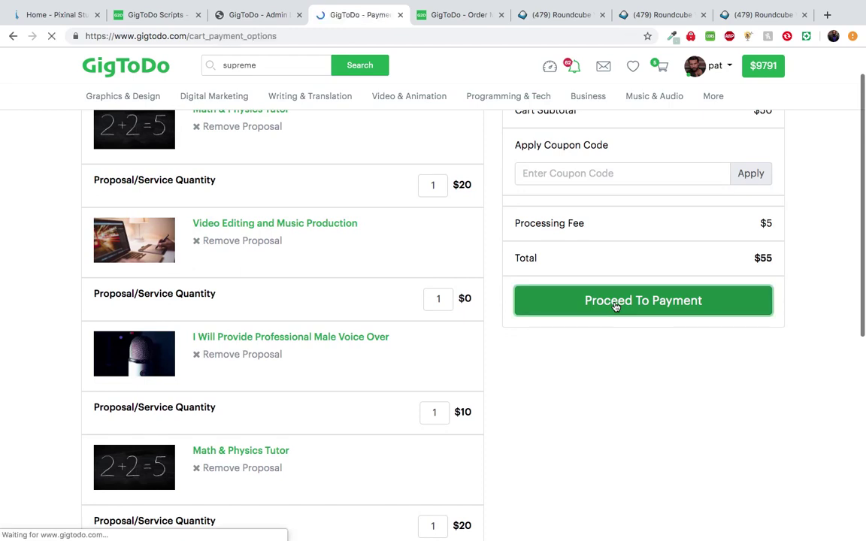
Review checkout: 5 items totalling $50, payable from the $9791 shopping balance, then return to the dashboard
scroll(400, 275, "down", 2)
scroll(401, 275, "up", 2)
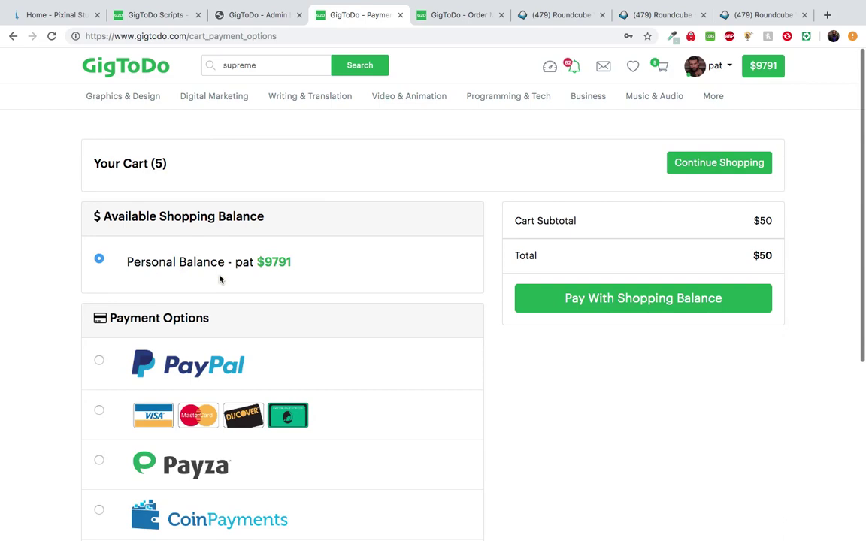
scroll(220, 279, "down", 2)
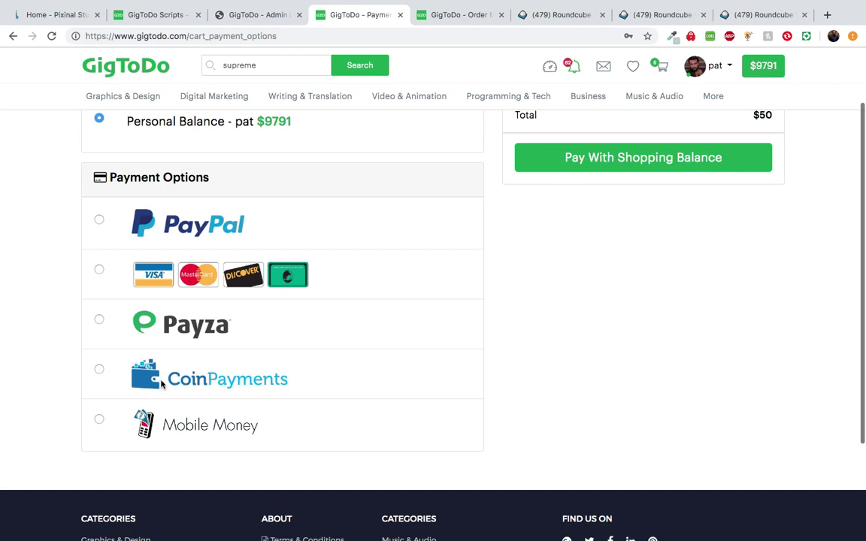
scroll(282, 325, "up", 1)
scroll(281, 324, "up", 1)
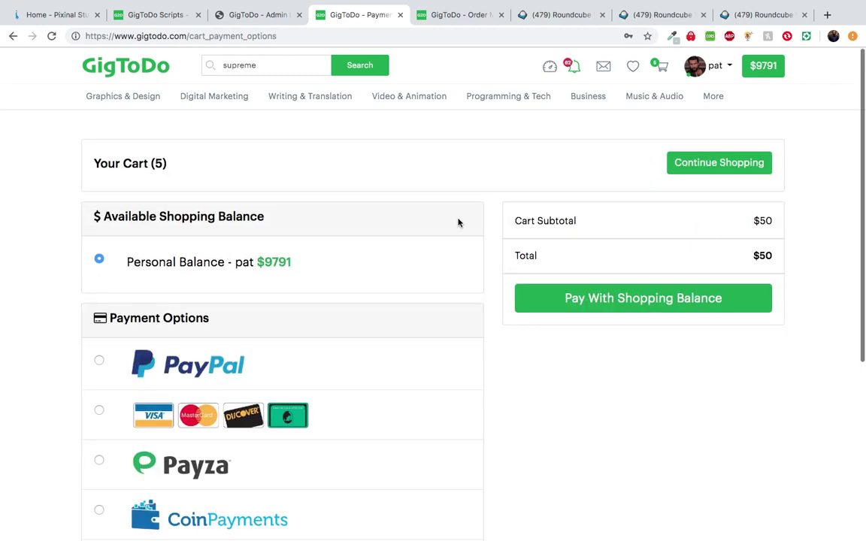
left_click(549, 68)
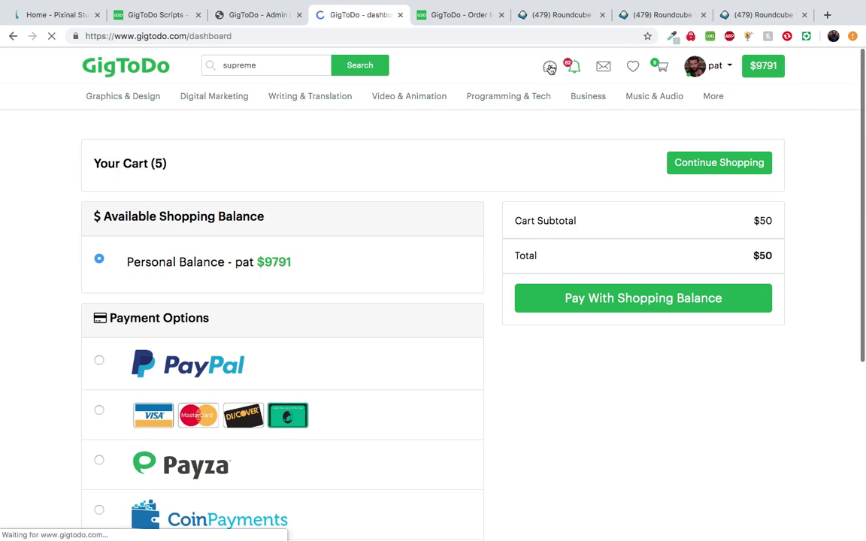
Open the Manage Requests page from the Requests menu
left_click(308, 101)
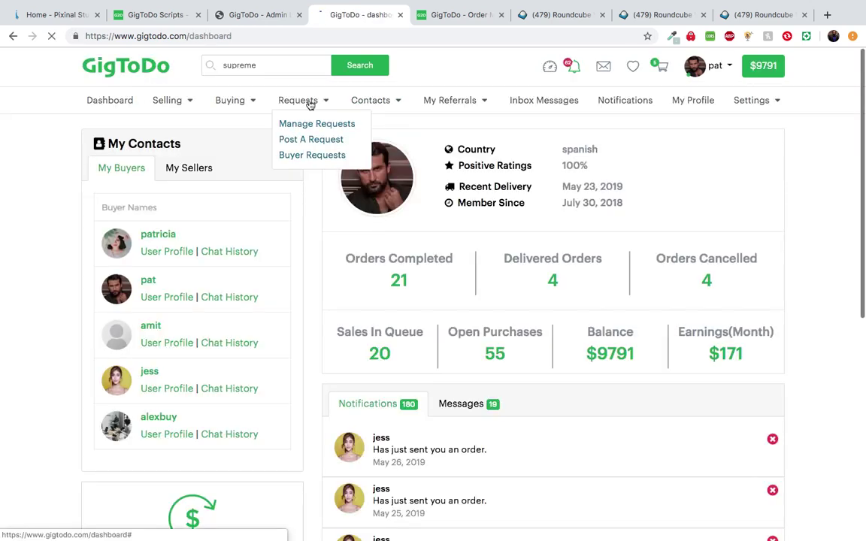
left_click(236, 101)
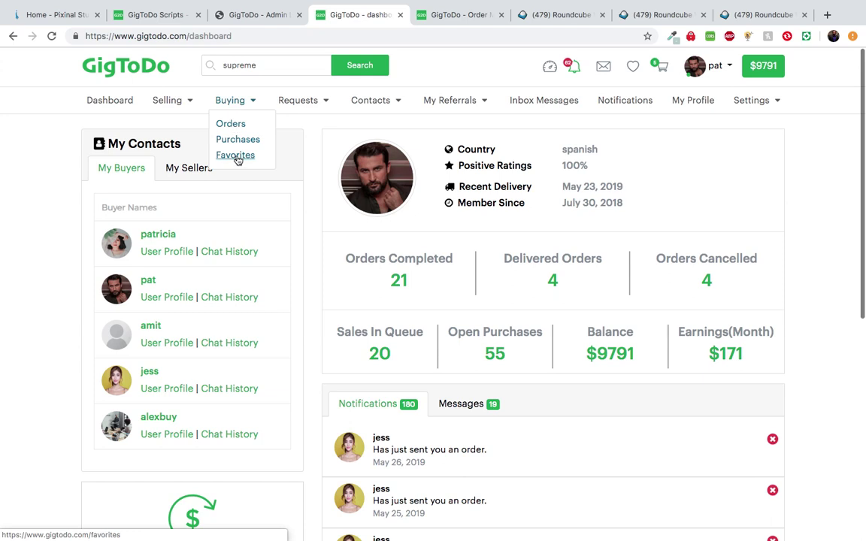
left_click(305, 101)
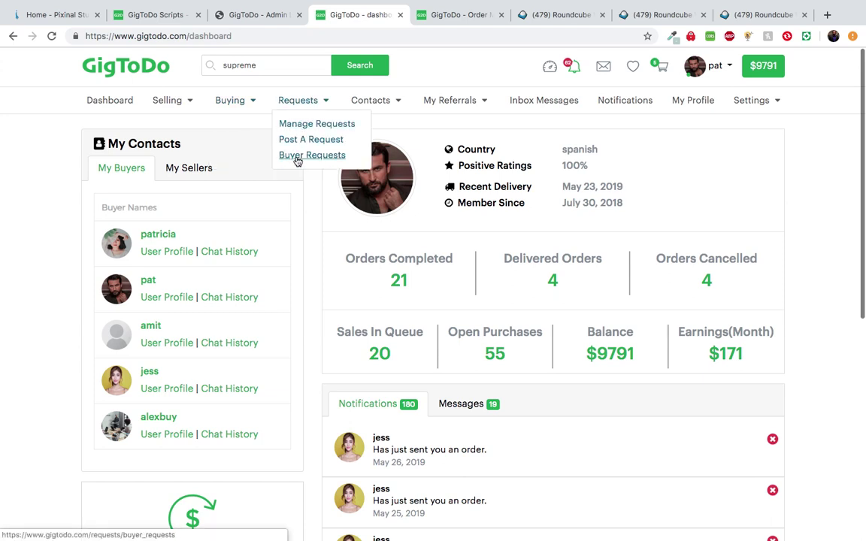
left_click(313, 125)
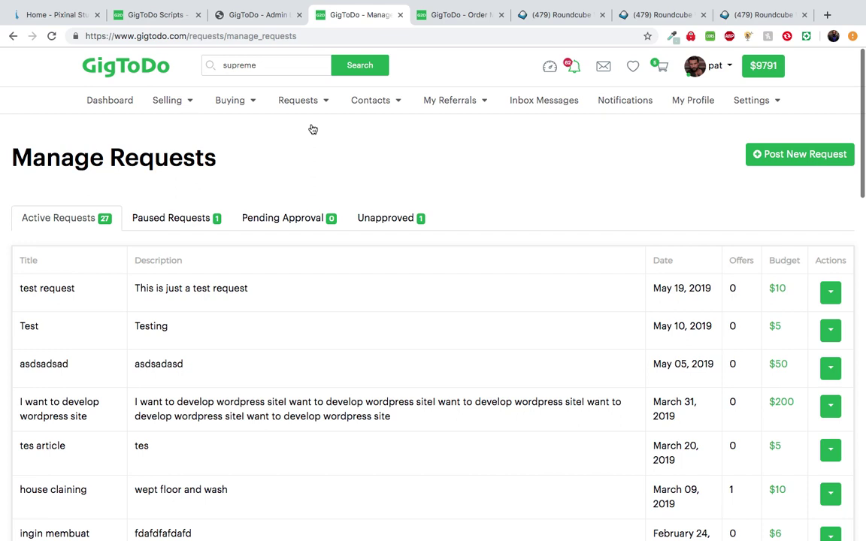
Scroll the request list and show the first active request's actions
scroll(336, 165, "down", 3)
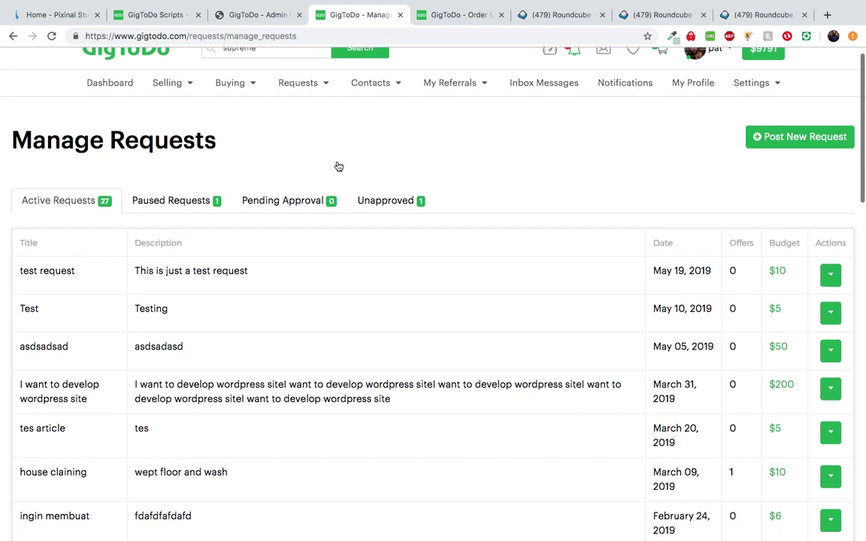
scroll(305, 166, "up", 3)
mouse_move(332, 124)
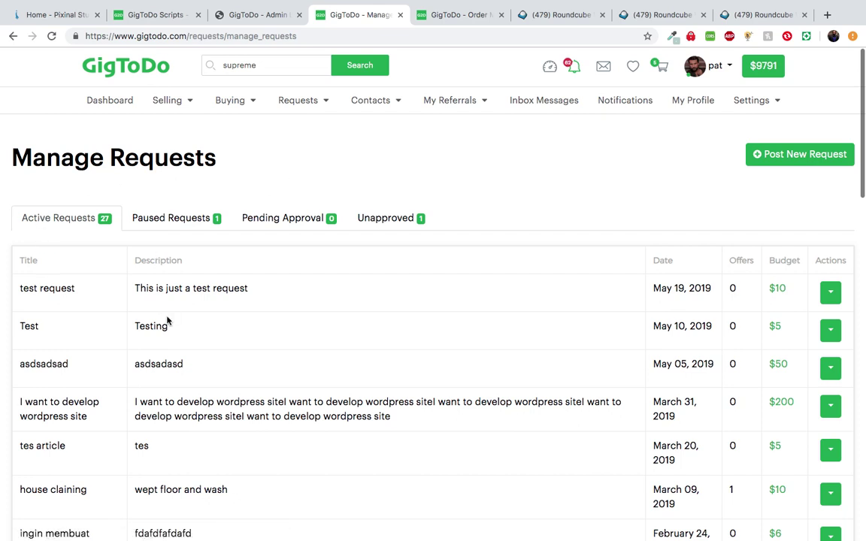
scroll(172, 235, "down", 2)
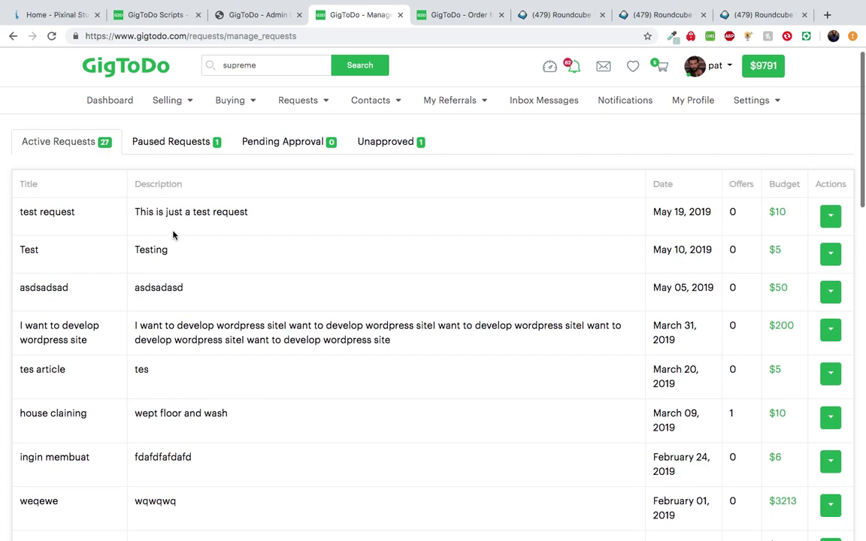
scroll(173, 231, "up", 2)
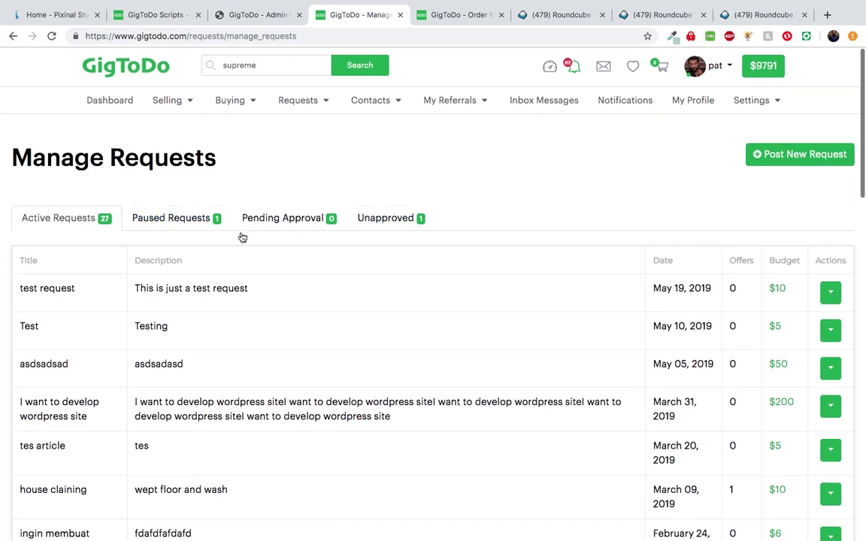
scroll(244, 362, "down", 3)
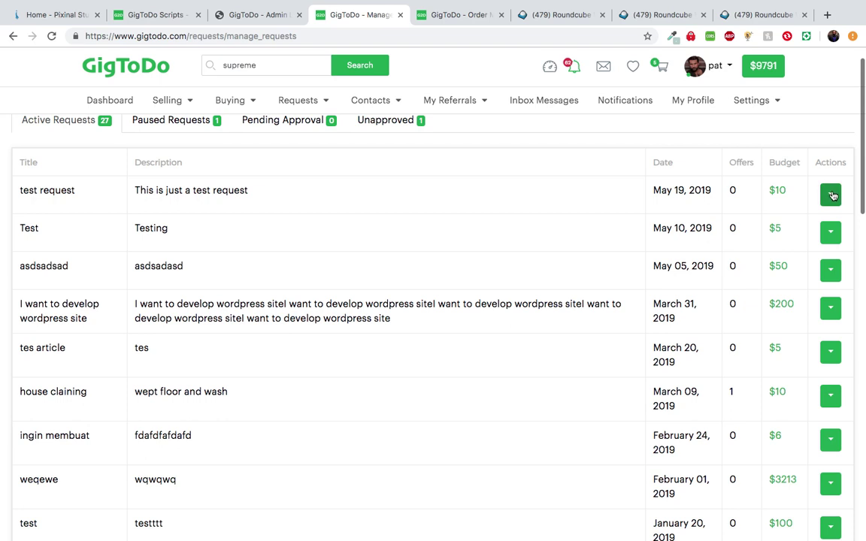
left_click(829, 194)
scroll(551, 226, "up", 3)
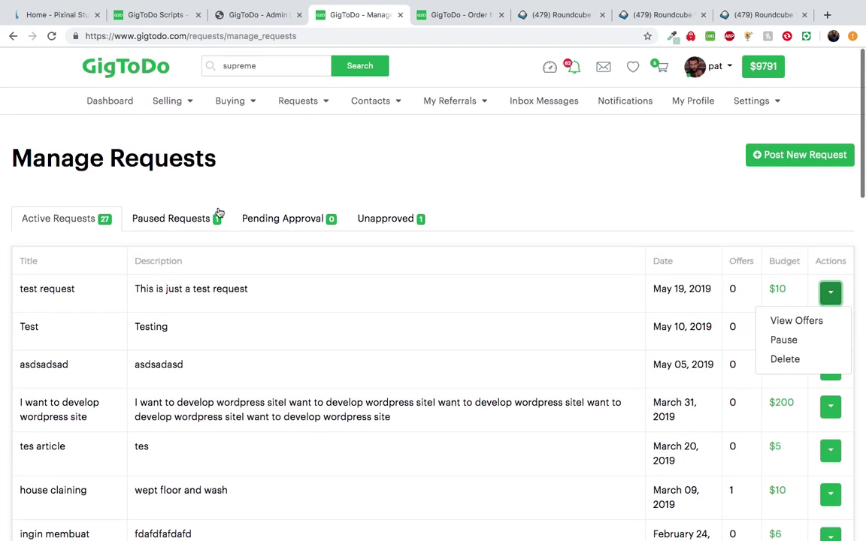
On the Paused tab, show and dismiss the 'hi' request's actions twice
left_click(197, 219)
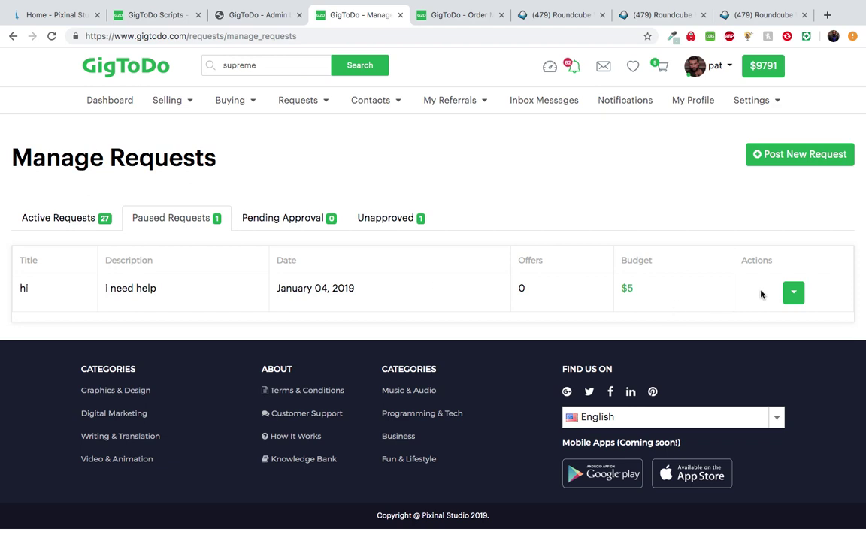
left_click(794, 293)
left_click(518, 201)
left_click(793, 293)
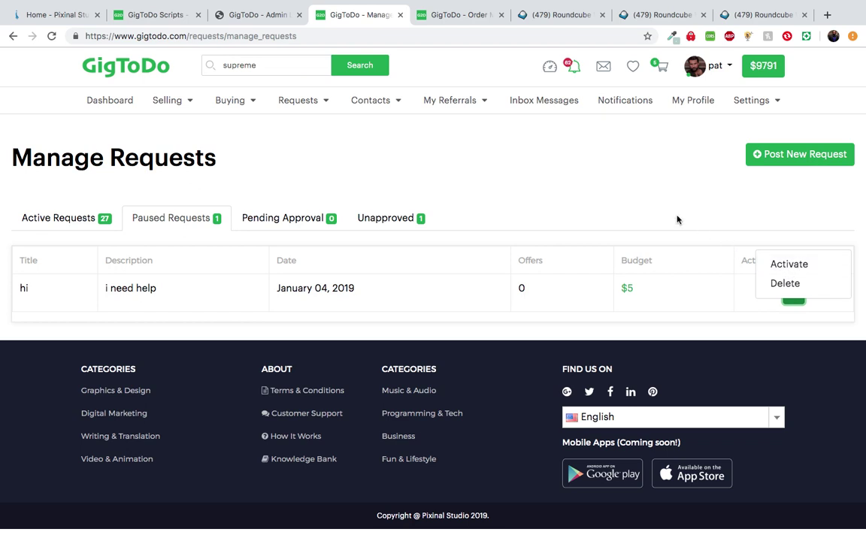
left_click(611, 199)
Browse the Active, Pending Approval, Unapproved and Paused request tabs
left_click(101, 218)
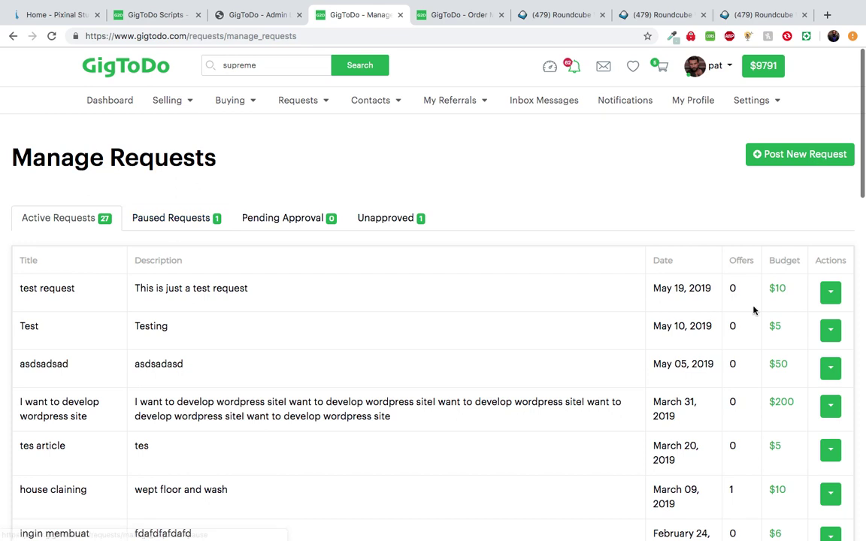
left_click(263, 220)
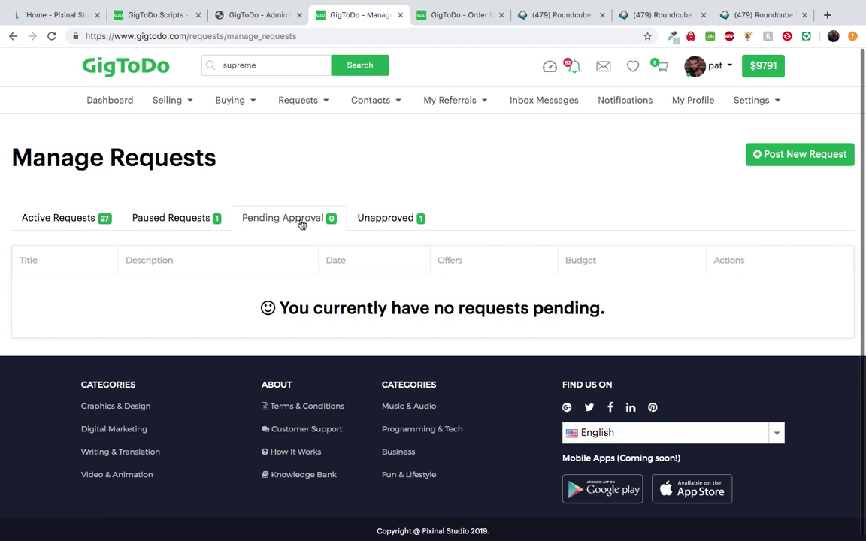
left_click(385, 224)
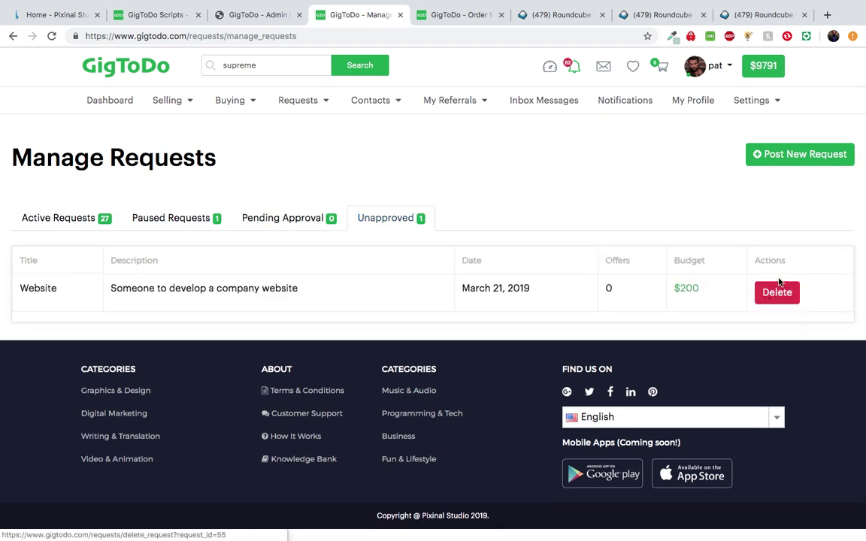
left_click(282, 218)
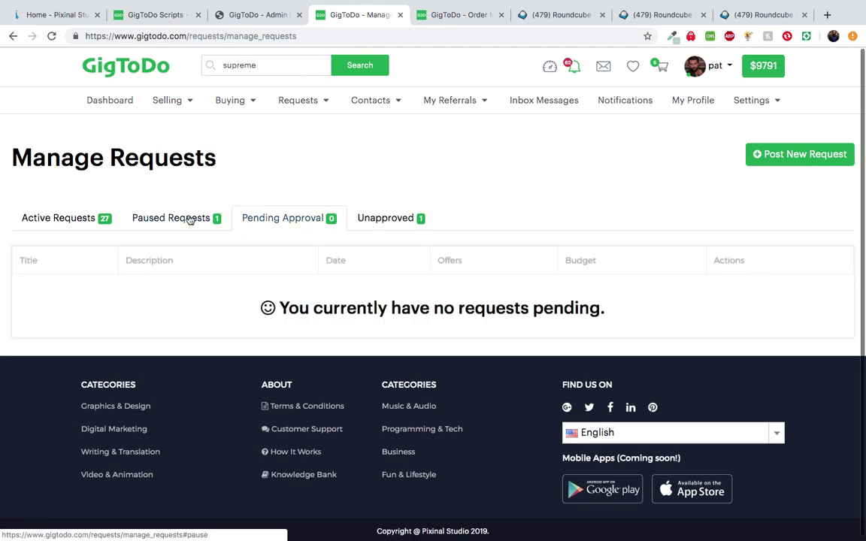
left_click(82, 220)
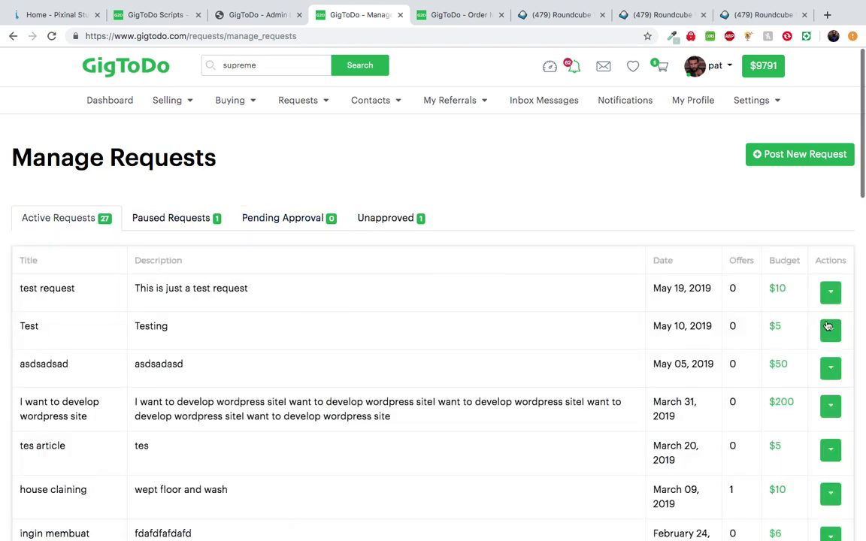
Show the house claining request's View Offers, Pause and Delete actions
scroll(823, 331, "down", 5)
left_click(829, 312)
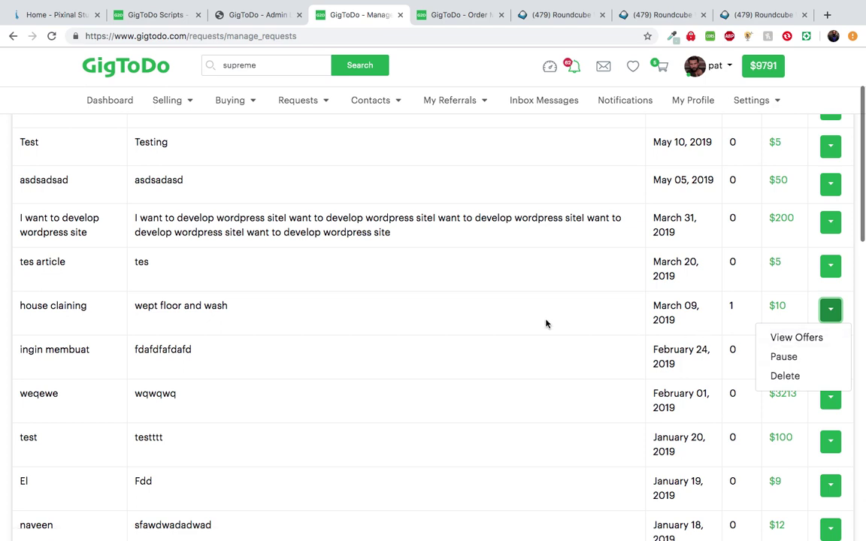
left_click(525, 318)
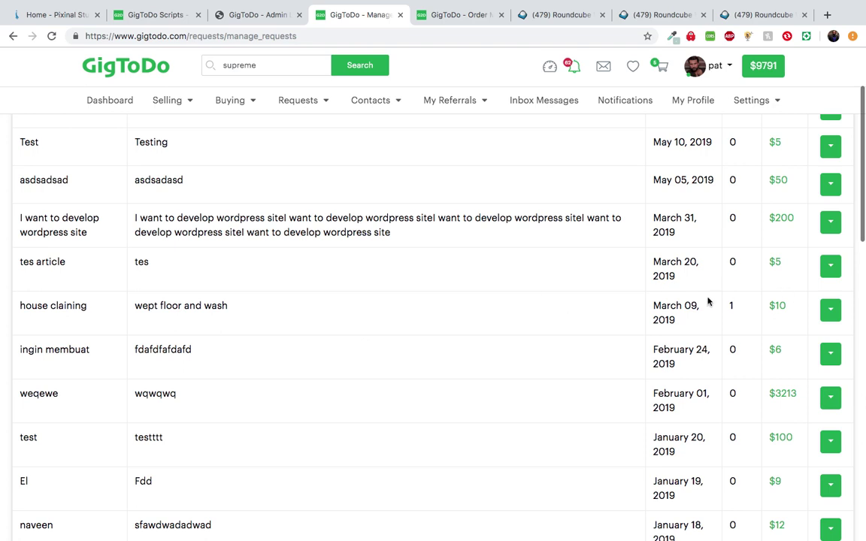
scroll(711, 319, "down", 1)
scroll(711, 320, "down", 3)
scroll(714, 308, "up", 2)
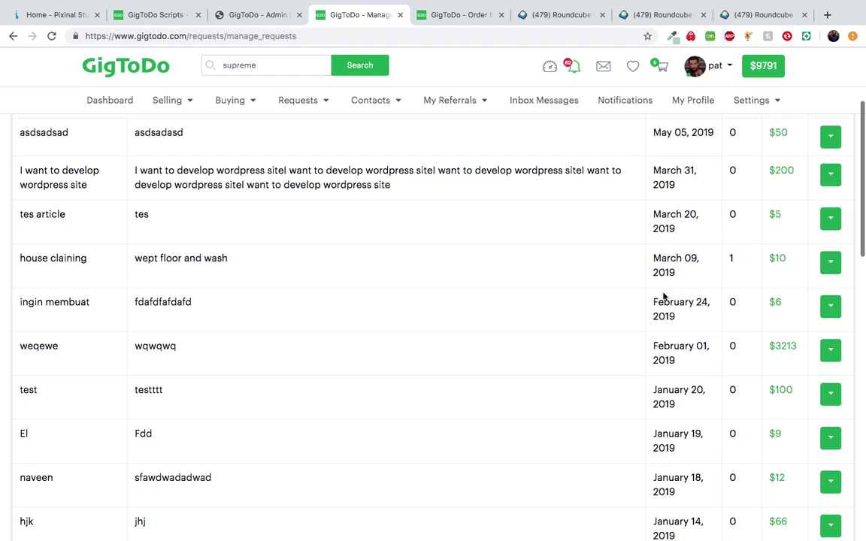
left_click(830, 262)
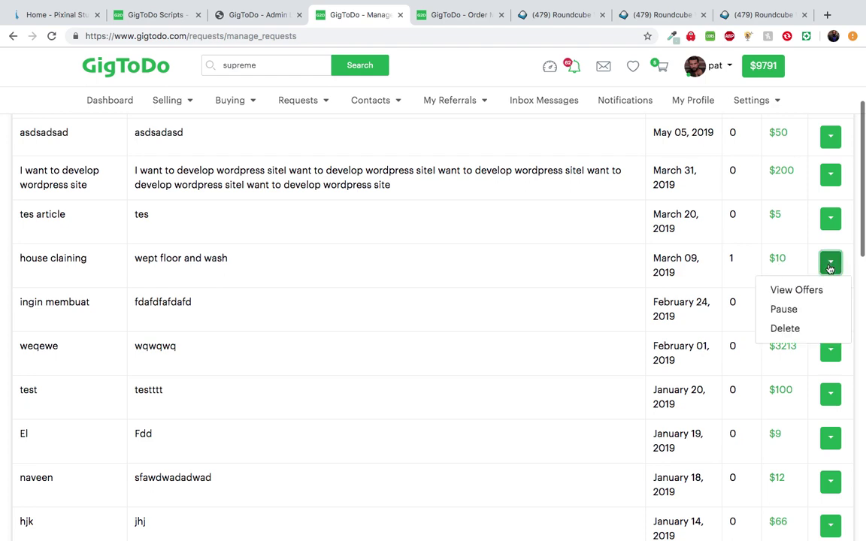
Choose View Offers to see the single $5 Love Coach offer with 1-day duration
left_click(797, 290)
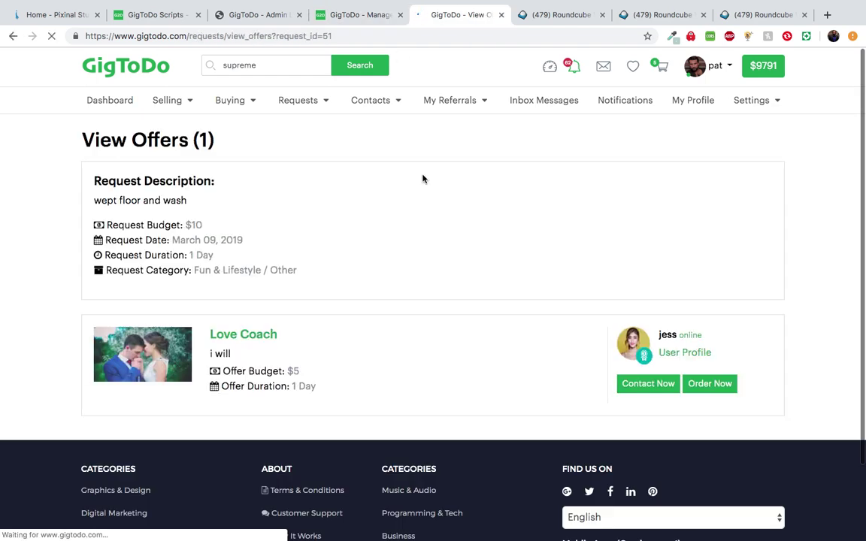
scroll(379, 275, "down", 1)
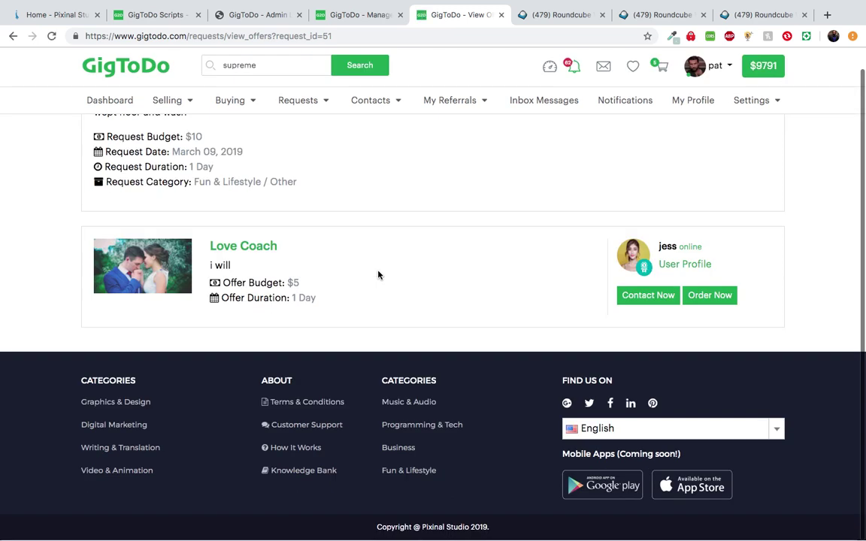
scroll(376, 274, "up", 3)
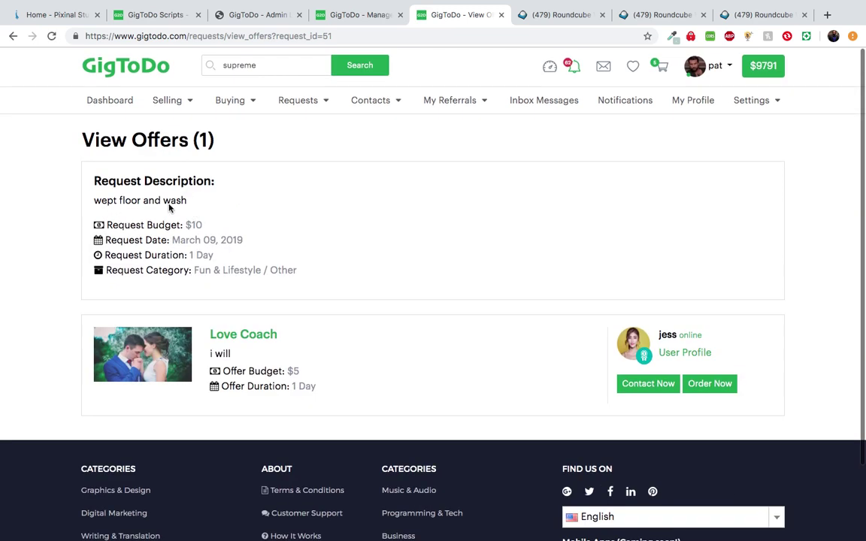
scroll(192, 199, "down", 2)
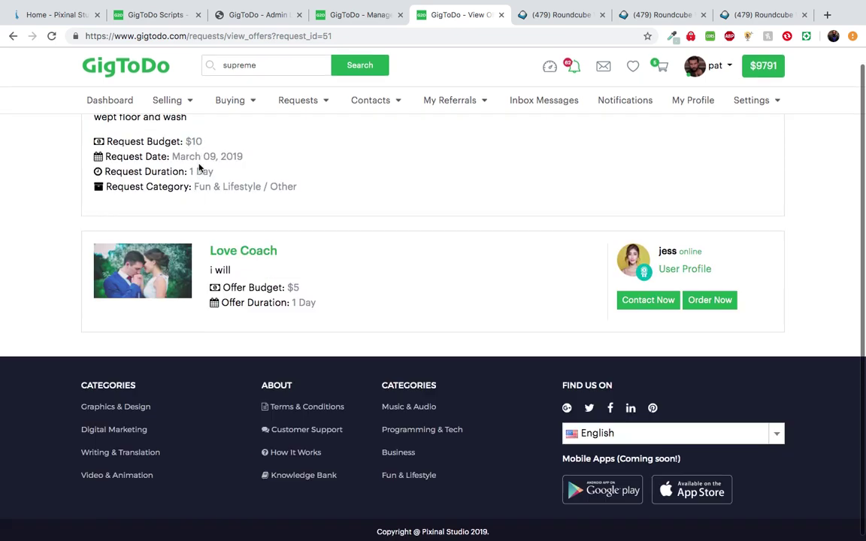
scroll(340, 277, "up", 2)
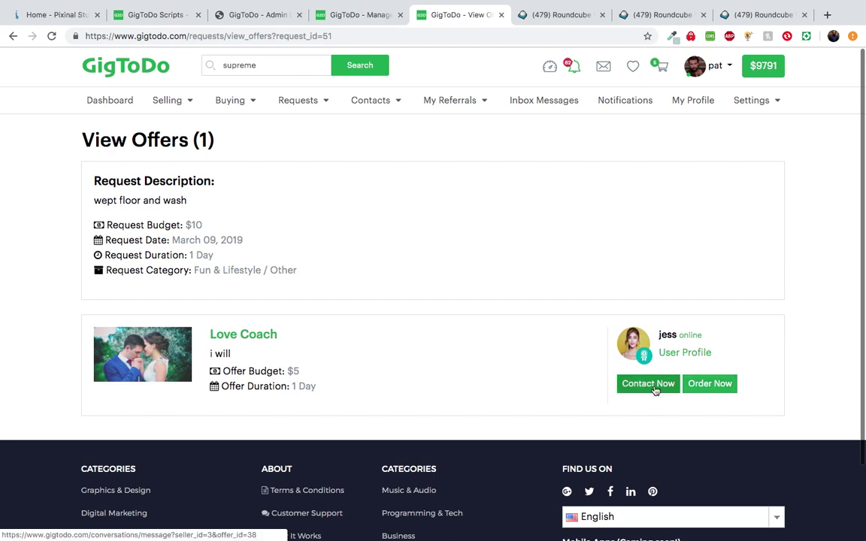
left_click(708, 386)
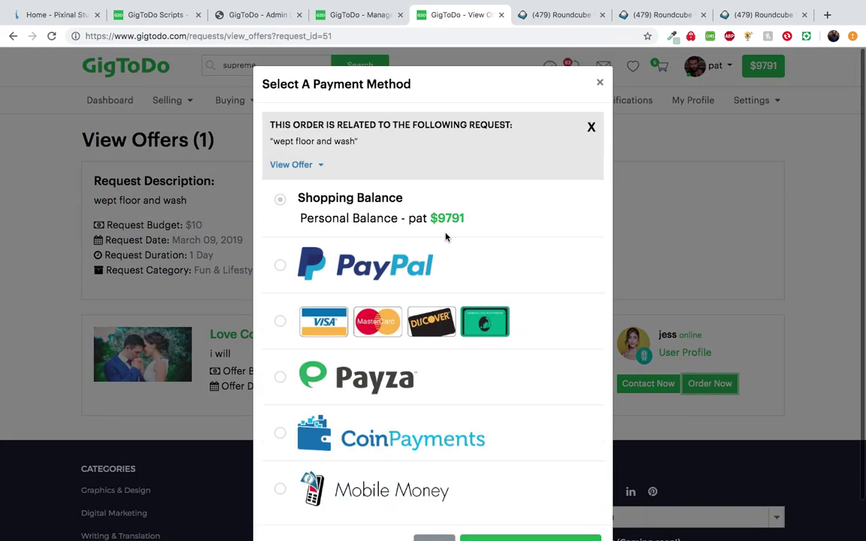
left_click(318, 167)
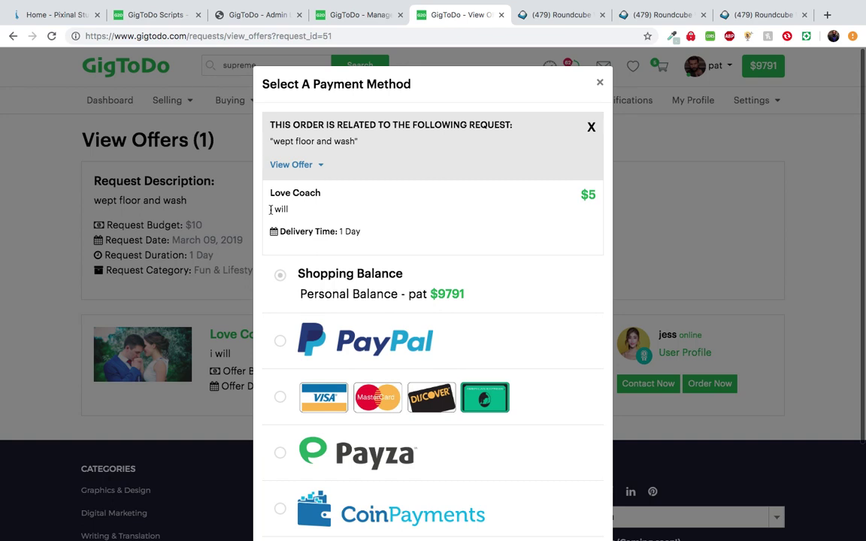
left_click(289, 162)
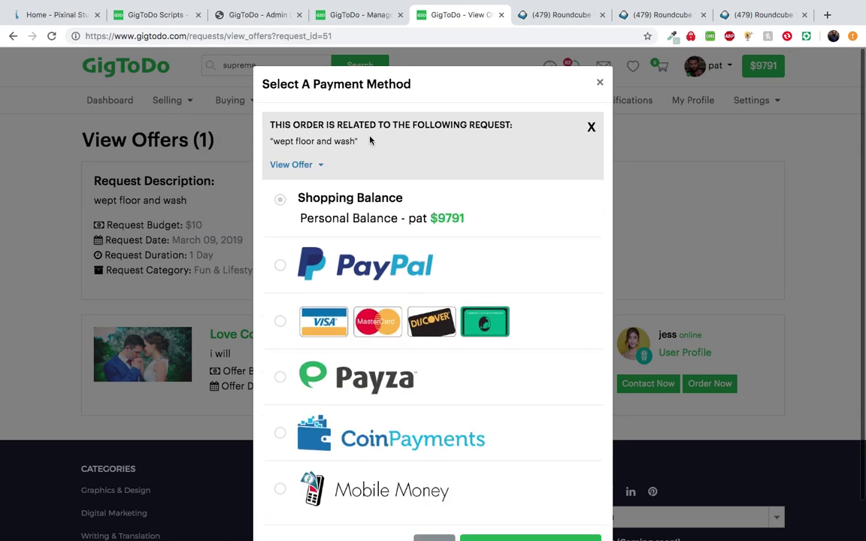
left_click(589, 125)
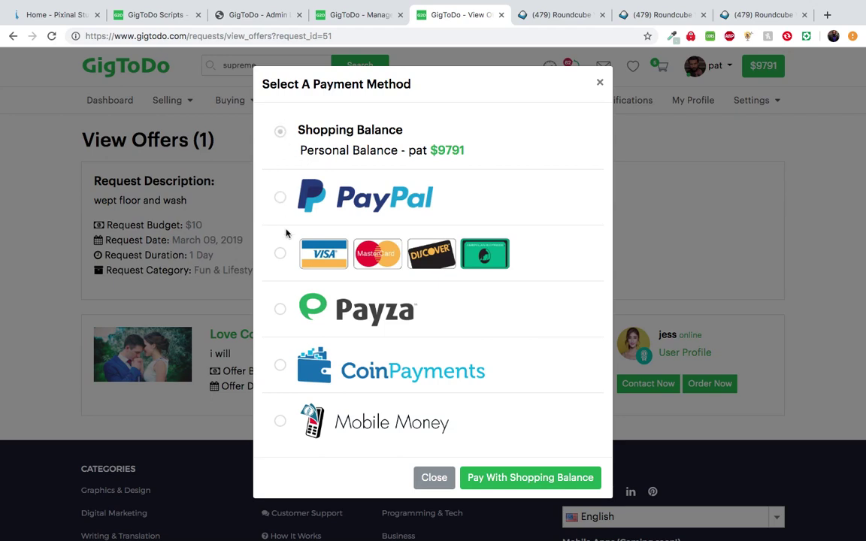
left_click(433, 478)
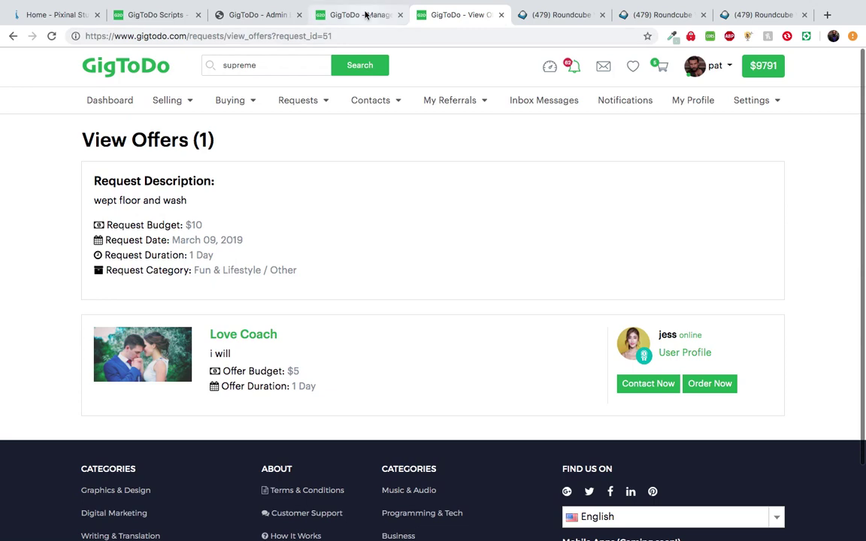
left_click(367, 14)
Close View Offers, return to Manage Requests, and open the Post A New Request form
left_click(470, 14)
left_click(499, 15)
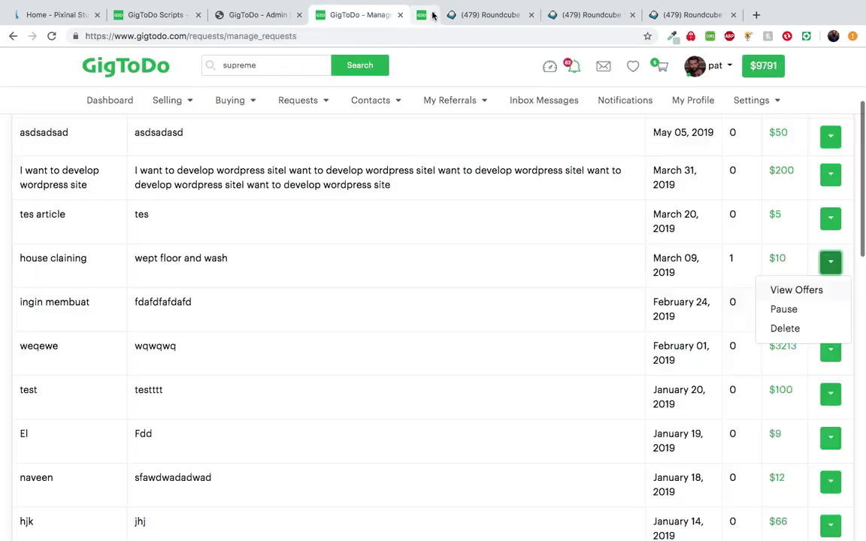
scroll(357, 351, "up", 3)
scroll(357, 351, "down", 3)
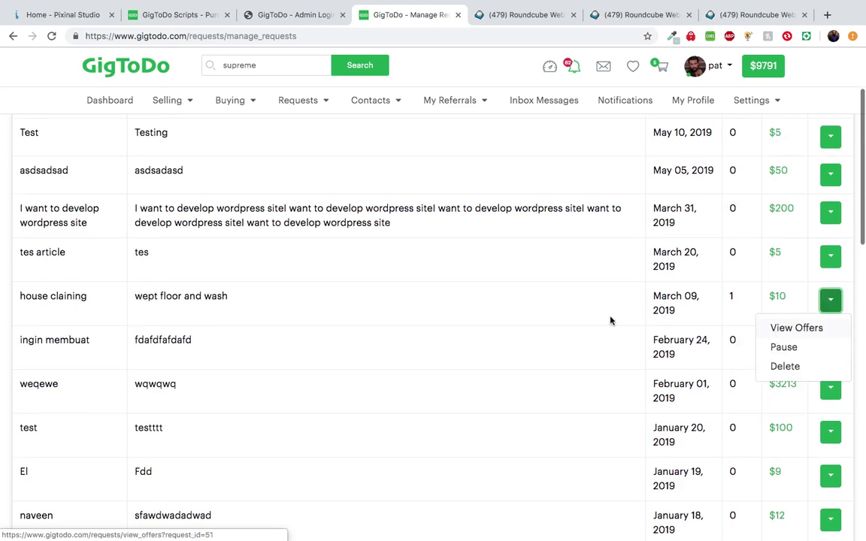
scroll(610, 321, "up", 4)
mouse_move(286, 112)
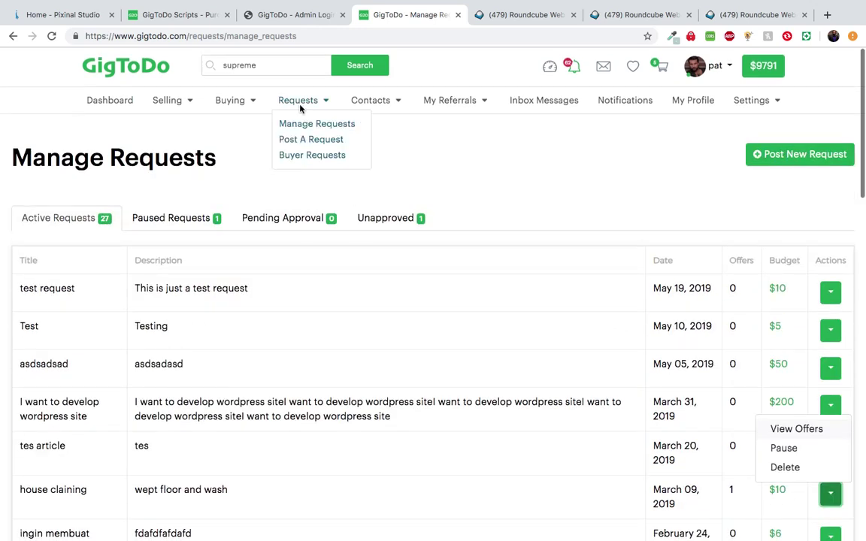
left_click(785, 156)
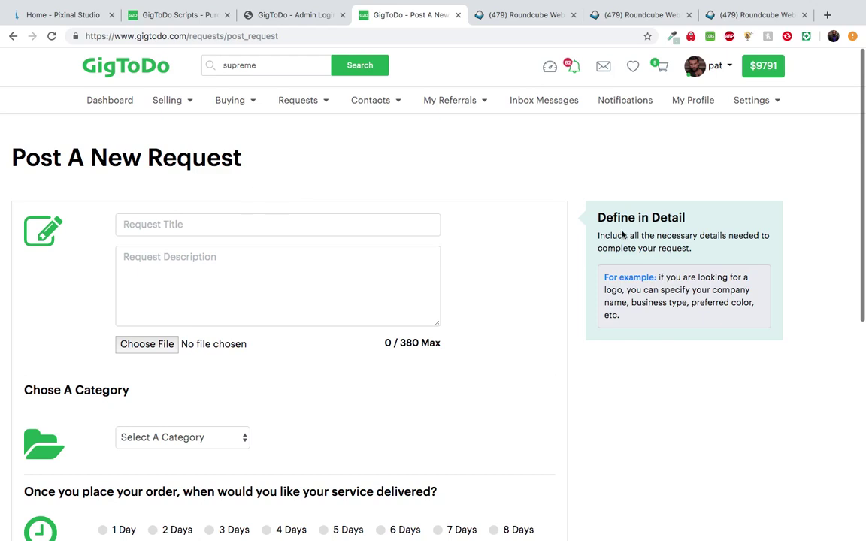
Set the request category to Programming & Tech and subcategory to Website Builders & CMS
scroll(541, 241, "down", 3)
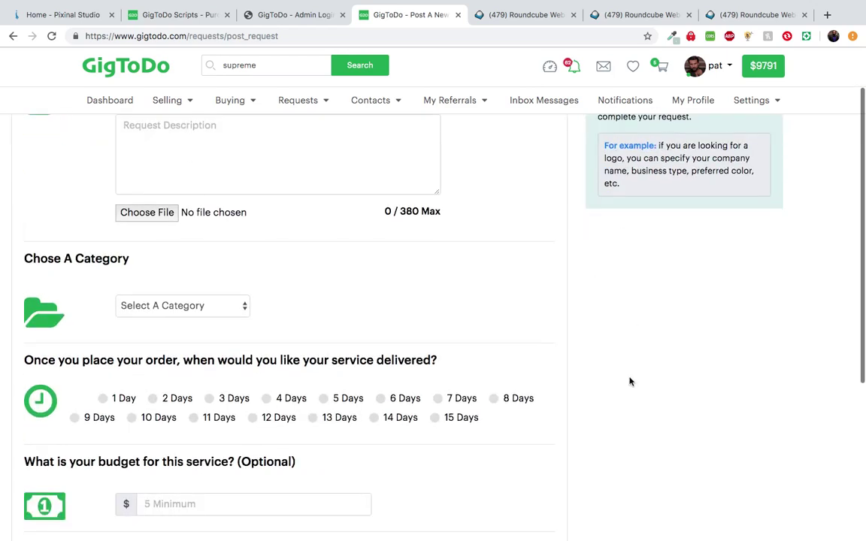
scroll(628, 380, "down", 3)
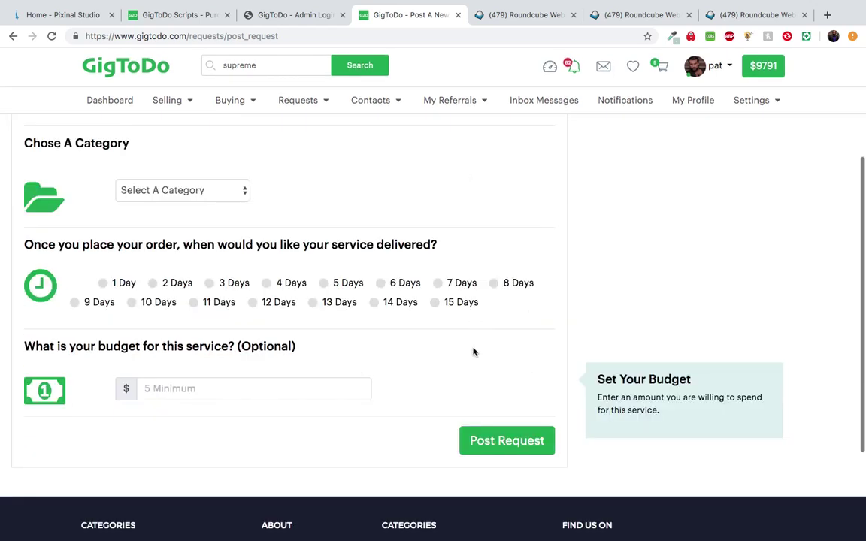
scroll(474, 276, "up", 1)
scroll(468, 248, "up", 5)
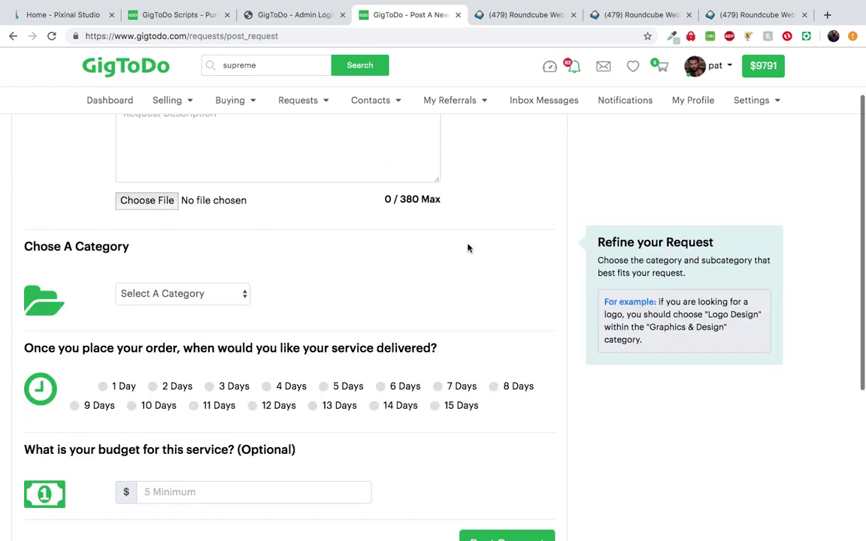
scroll(464, 256, "down", 2)
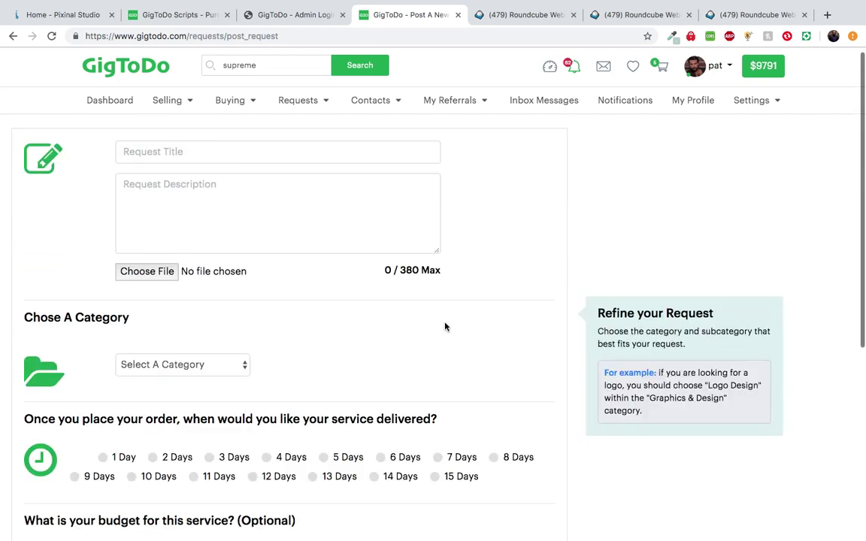
scroll(375, 293, "up", 2)
left_click(164, 229)
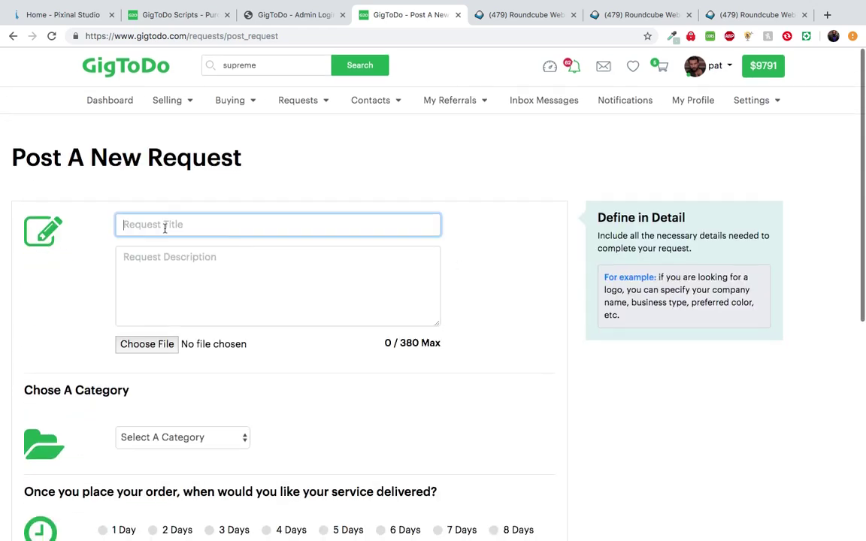
left_click(211, 278)
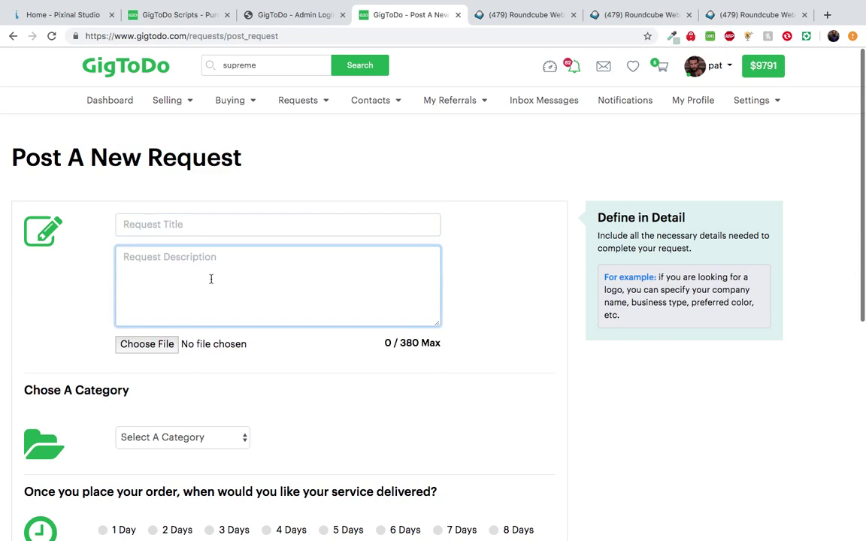
scroll(212, 282, "down", 3)
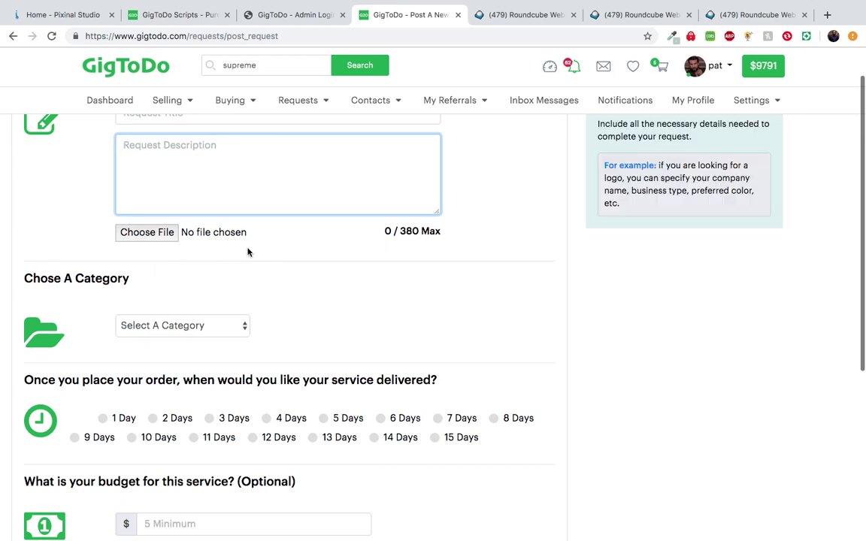
scroll(247, 251, "down", 1)
left_click(199, 275)
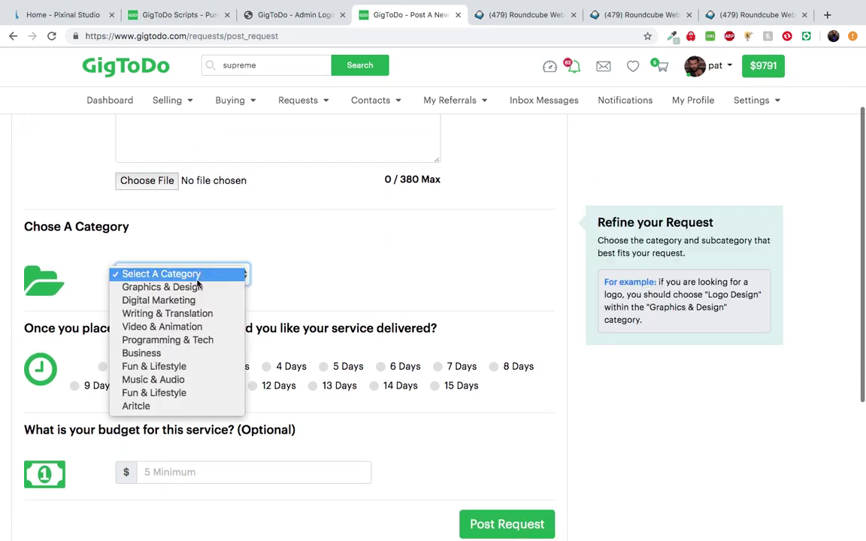
left_click(181, 340)
left_click(318, 275)
left_click(310, 277)
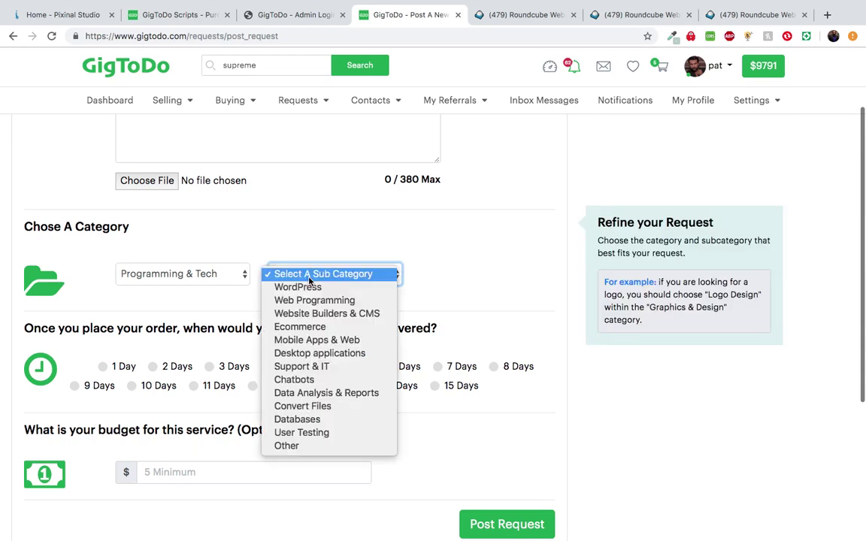
left_click(308, 314)
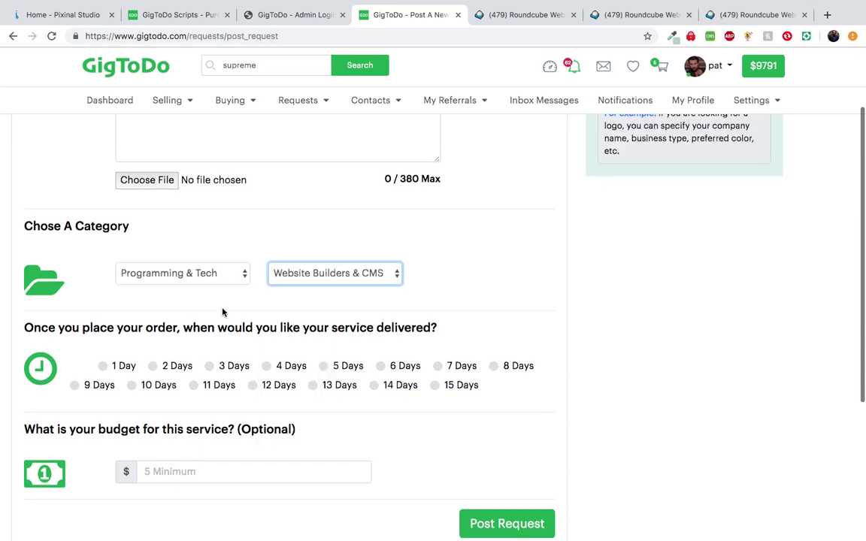
scroll(223, 310, "down", 2)
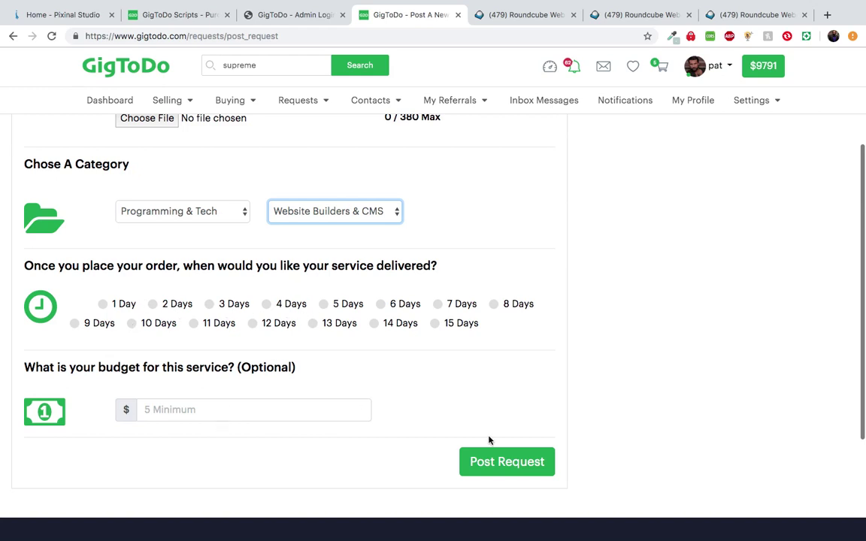
scroll(514, 390, "up", 5)
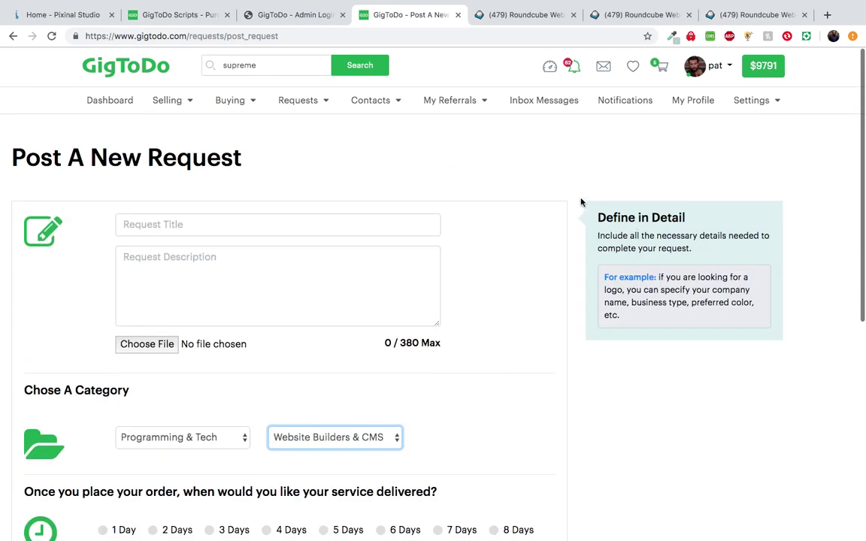
scroll(226, 325, "down", 3)
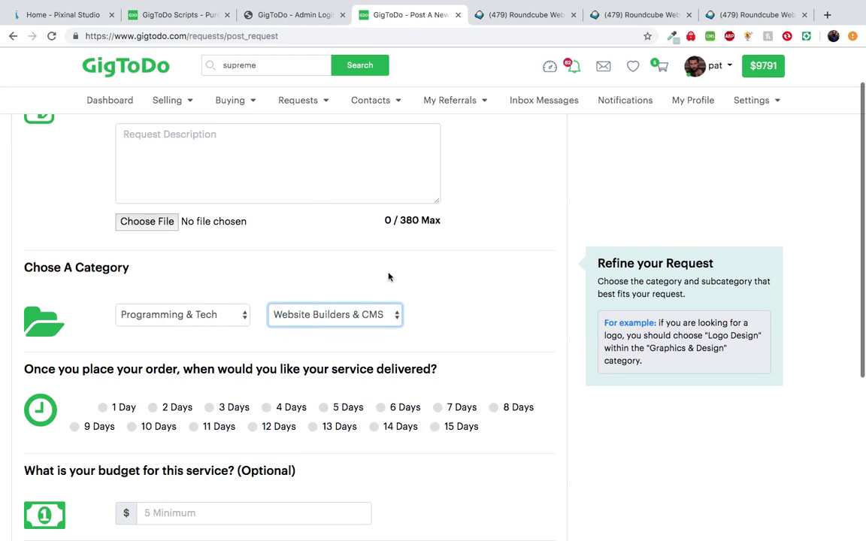
scroll(388, 274, "up", 3)
scroll(237, 283, "down", 1)
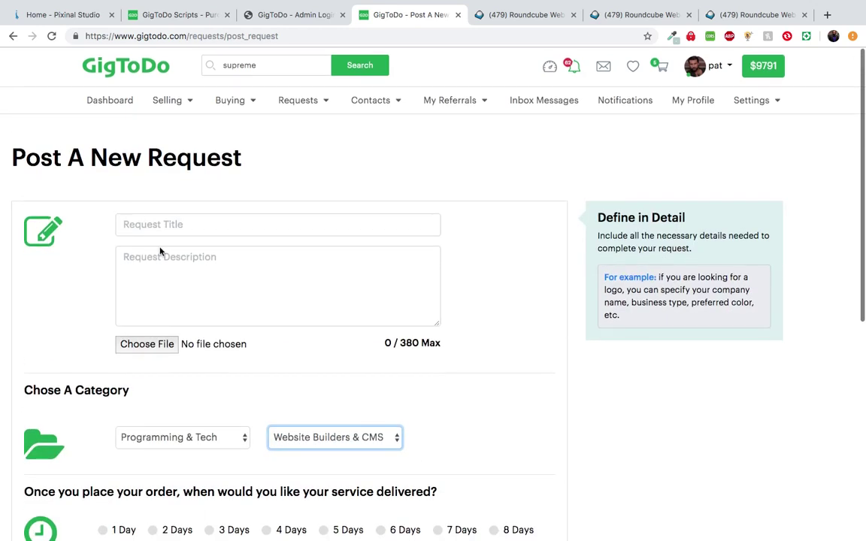
Go from the home page to the seller dashboard and open Contacts > My Buyers
left_click(137, 71)
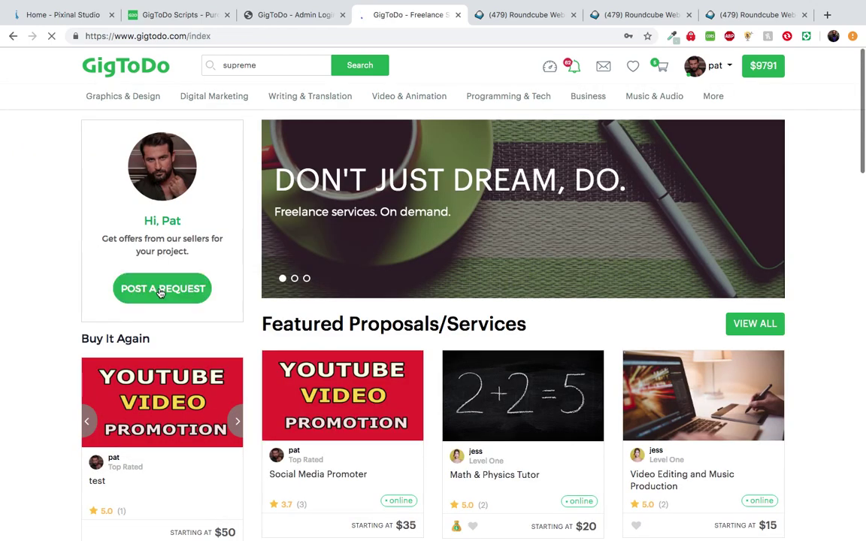
left_click(713, 66)
left_click(719, 94)
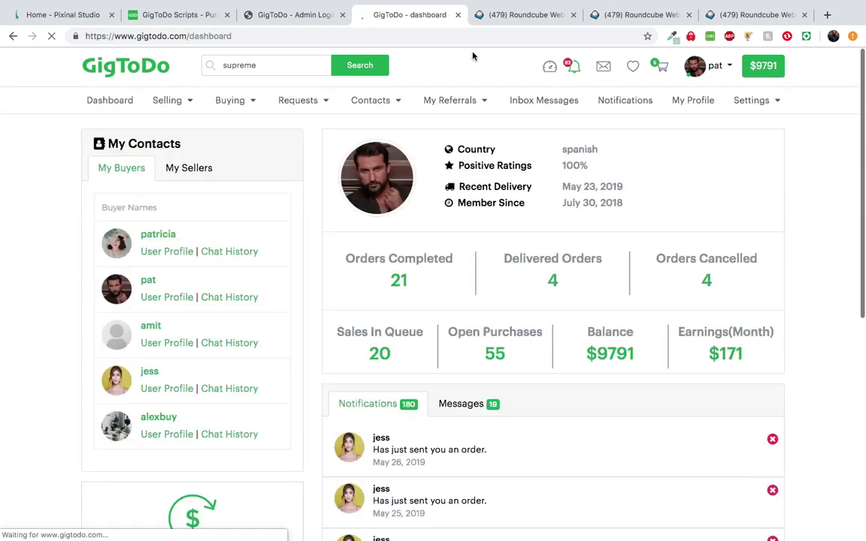
mouse_move(305, 106)
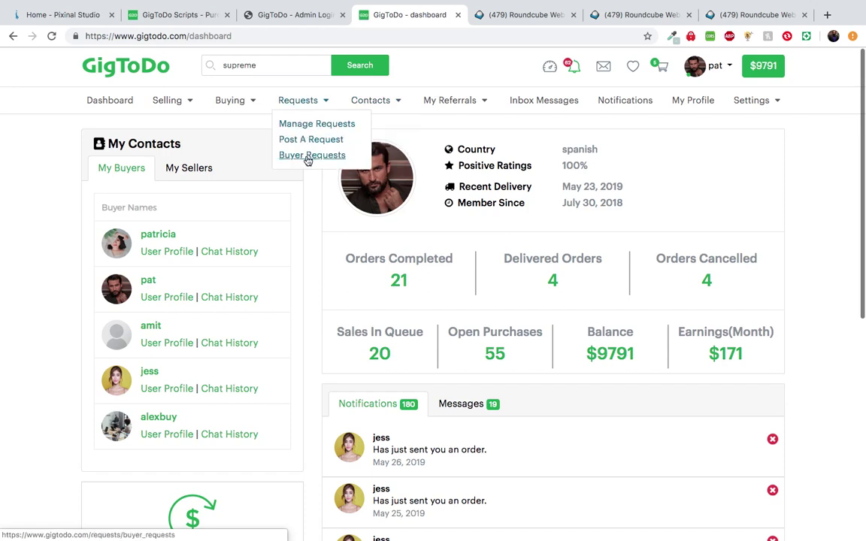
mouse_move(374, 109)
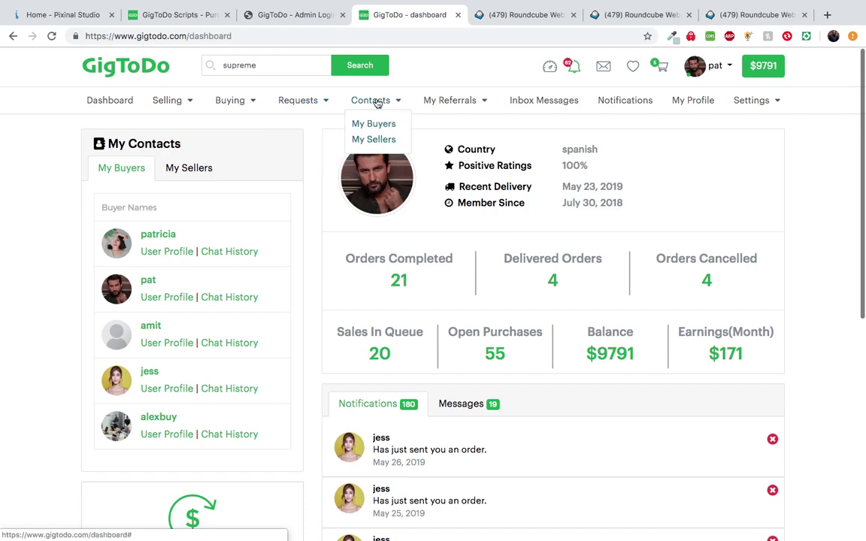
left_click(376, 126)
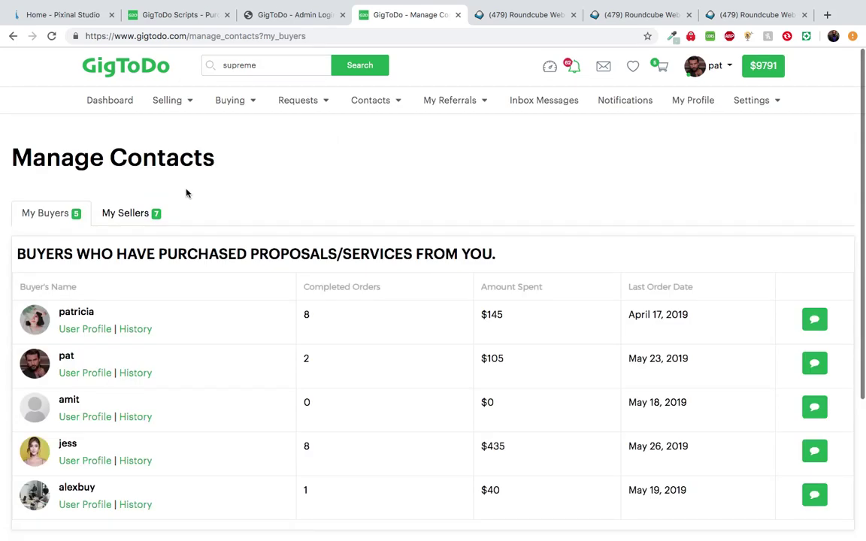
View the first buyer's sales history and the test order showing You Earned $47.5
scroll(168, 241, "down", 3)
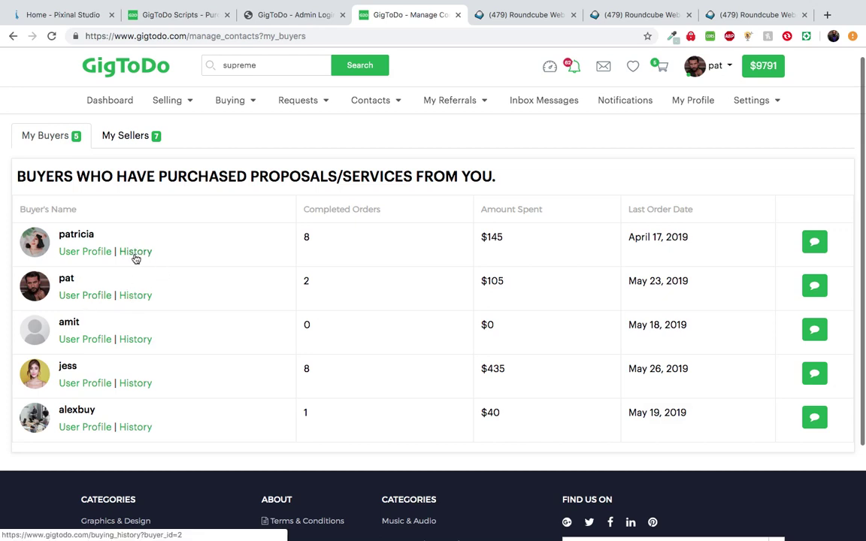
left_click(130, 257)
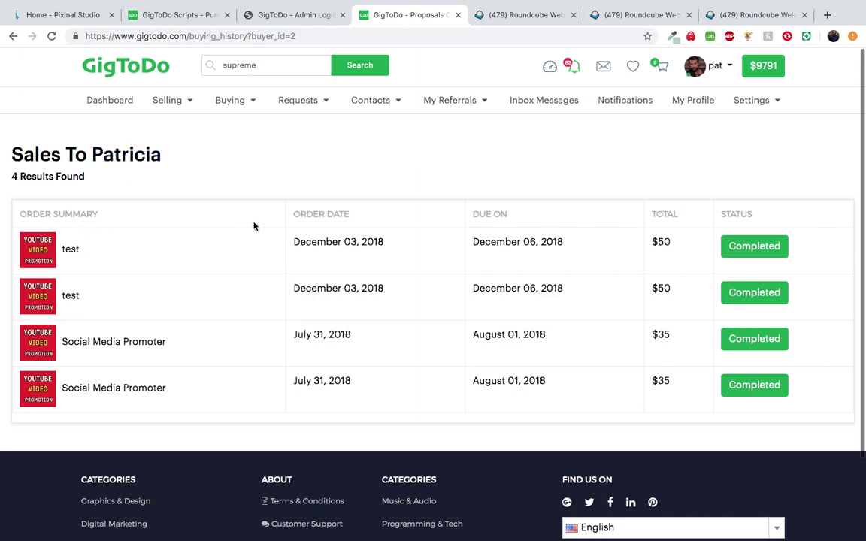
left_click(71, 251)
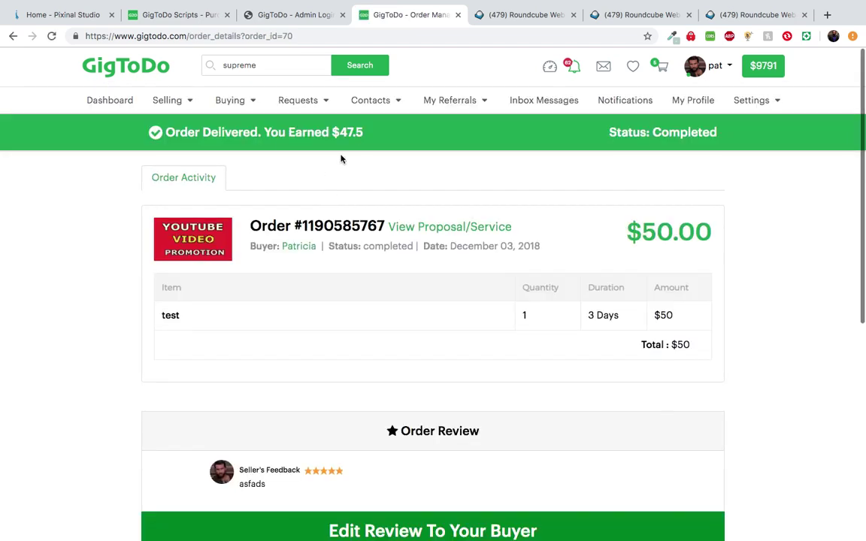
left_click_drag(265, 135, 362, 137)
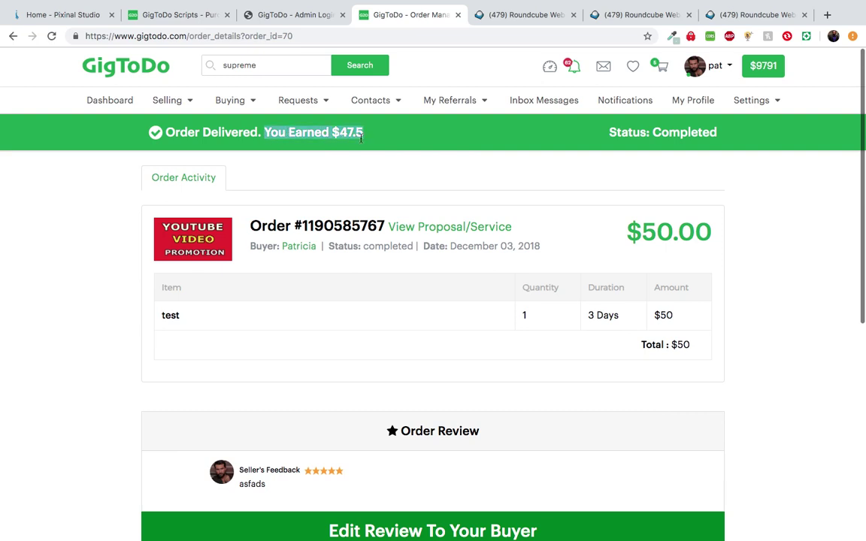
Look through the My Sellers contact list
mouse_move(361, 106)
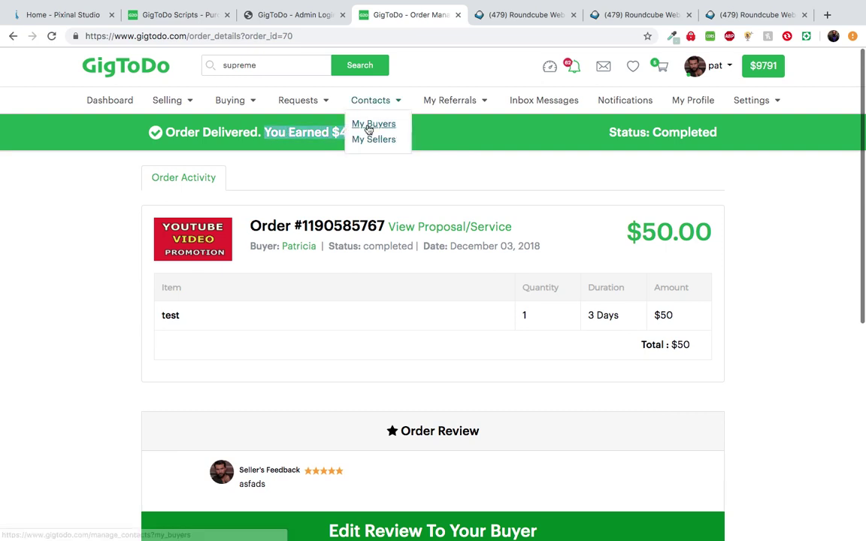
left_click(368, 140)
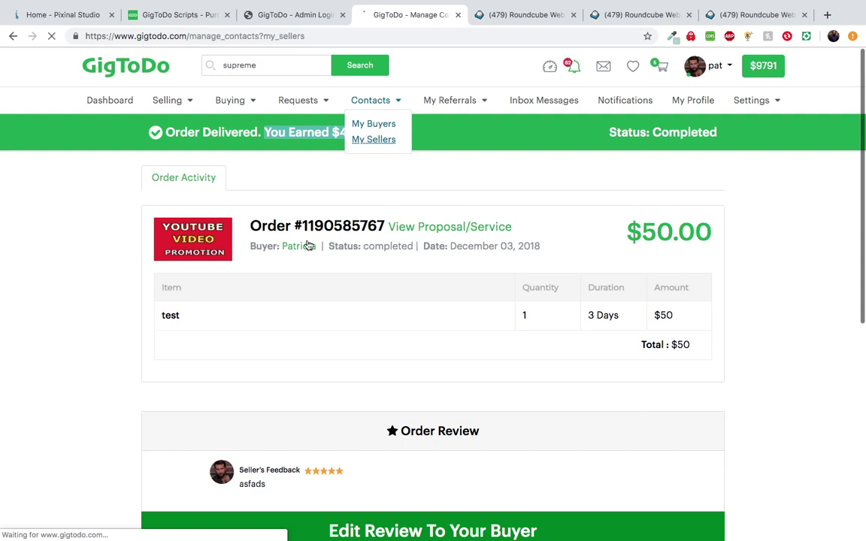
scroll(143, 277, "down", 3)
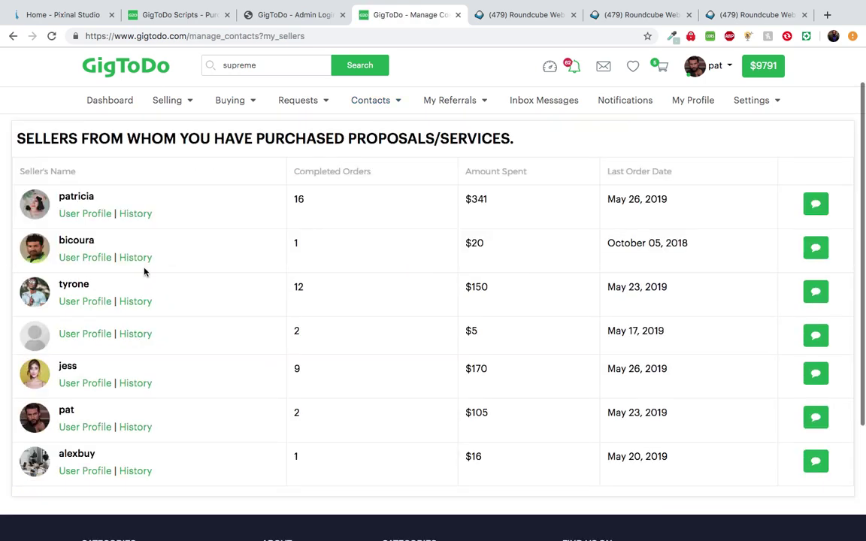
scroll(188, 255, "up", 3)
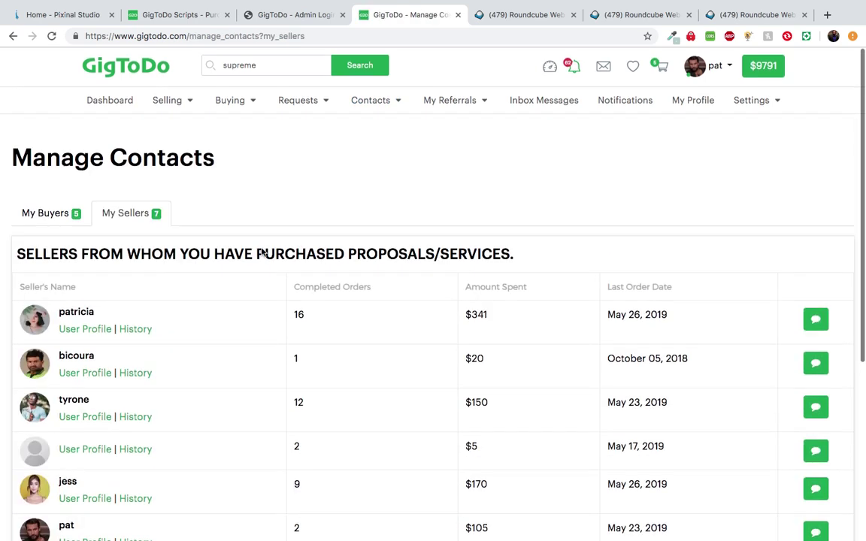
scroll(263, 251, "down", 3)
scroll(262, 249, "up", 1)
scroll(262, 248, "up", 3)
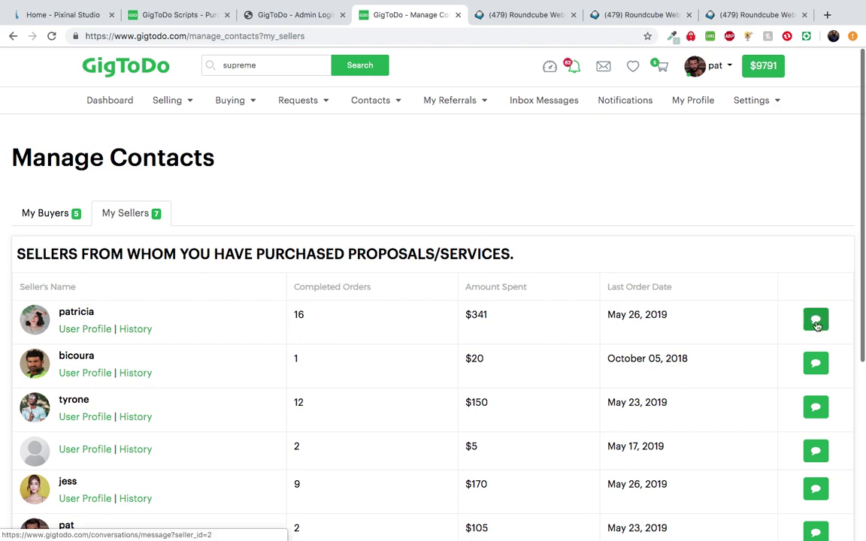
Return to My Buyers, noting the first buyer's $145 spent, then open User Referrals
left_click(64, 218)
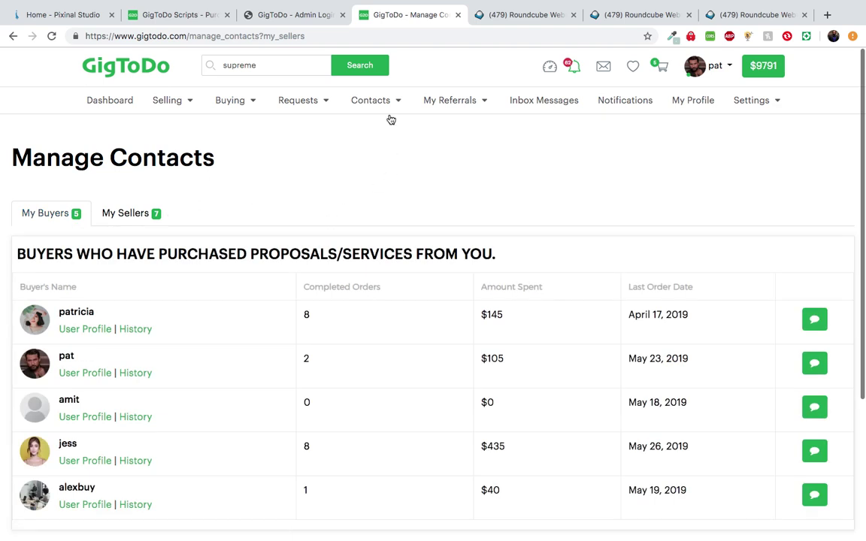
scroll(302, 233, "down", 2)
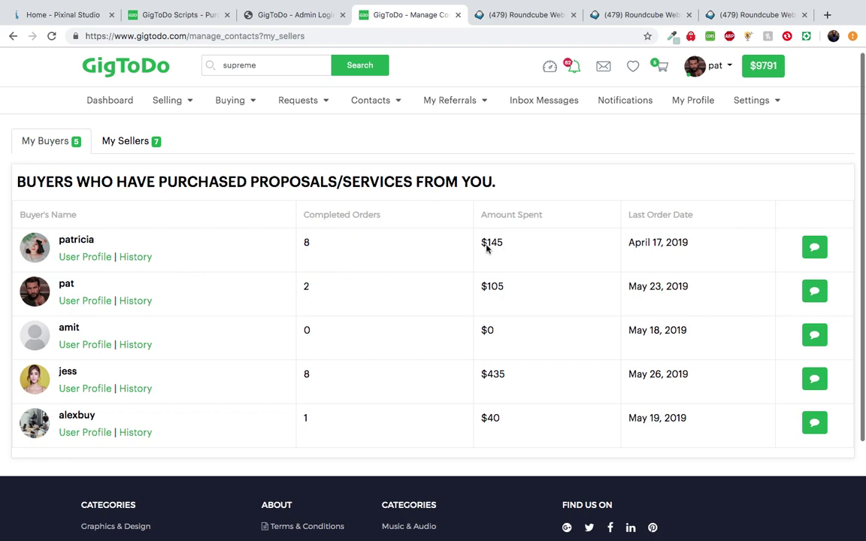
left_click_drag(481, 244, 515, 249)
scroll(336, 177, "up", 2)
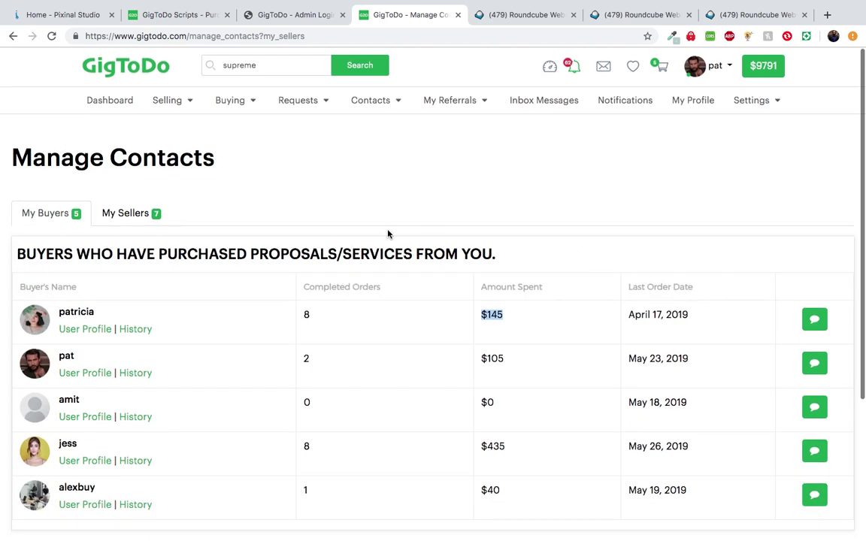
mouse_move(369, 110)
mouse_move(475, 110)
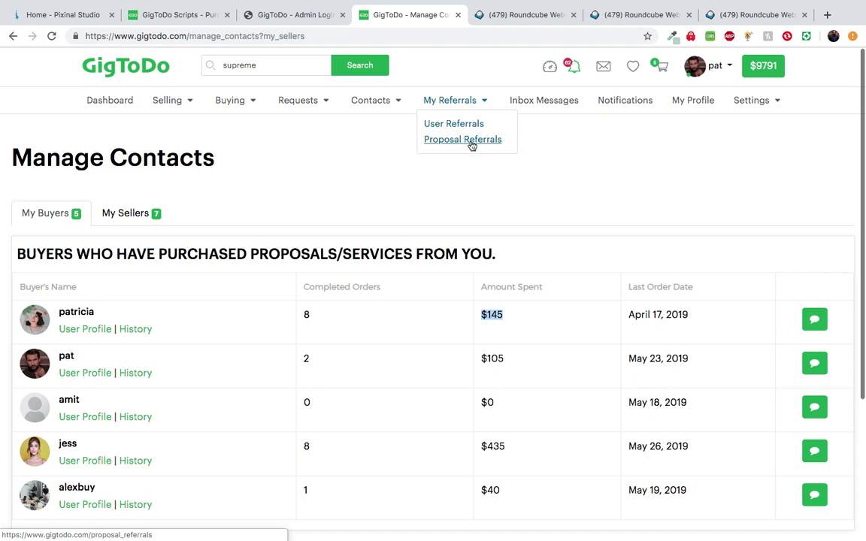
left_click(456, 129)
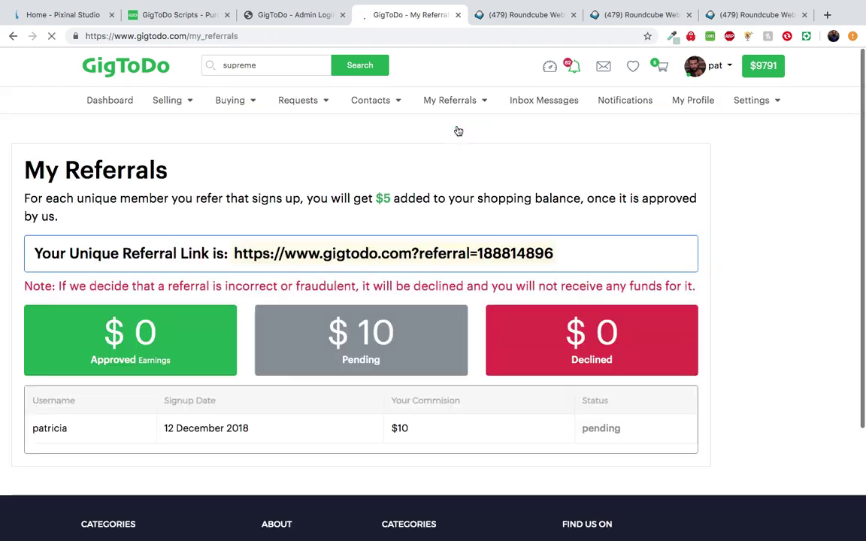
Highlight the $5 reward per referral and select the unique referral link
left_click_drag(374, 201, 394, 200)
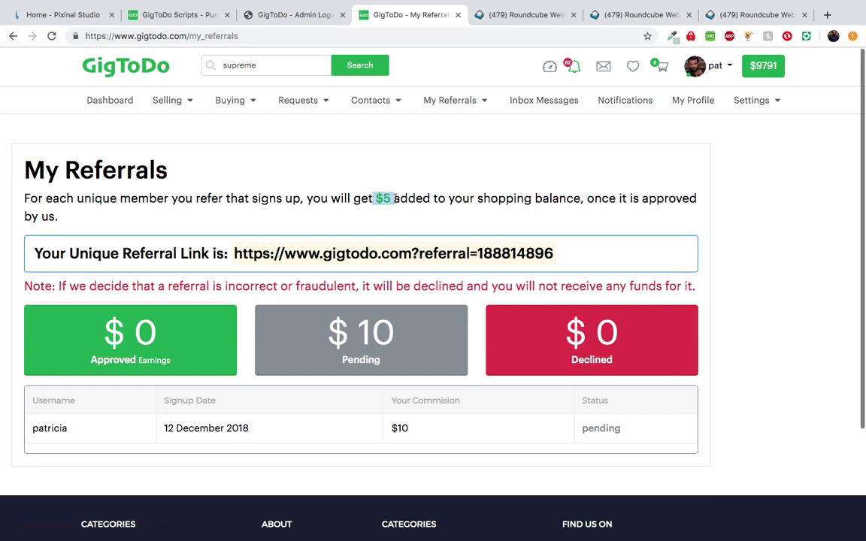
left_click_drag(234, 253, 454, 278)
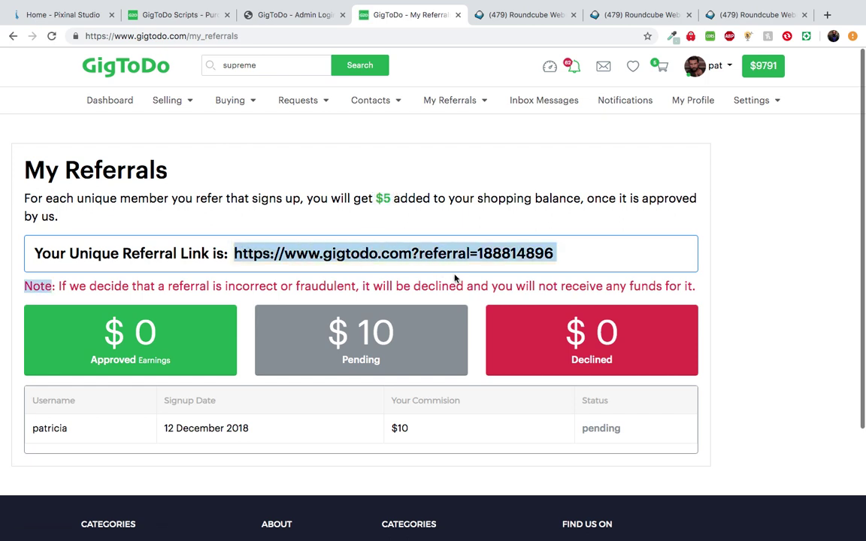
left_click(425, 266)
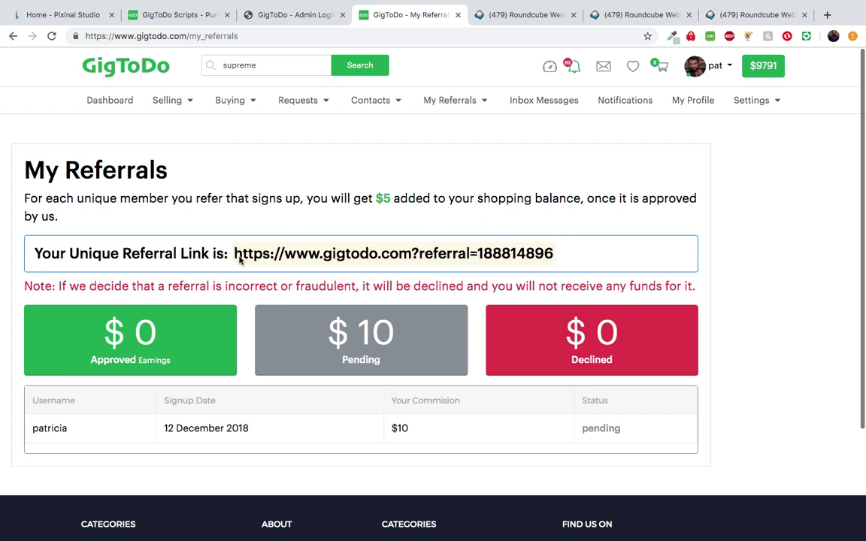
triple_click(298, 267)
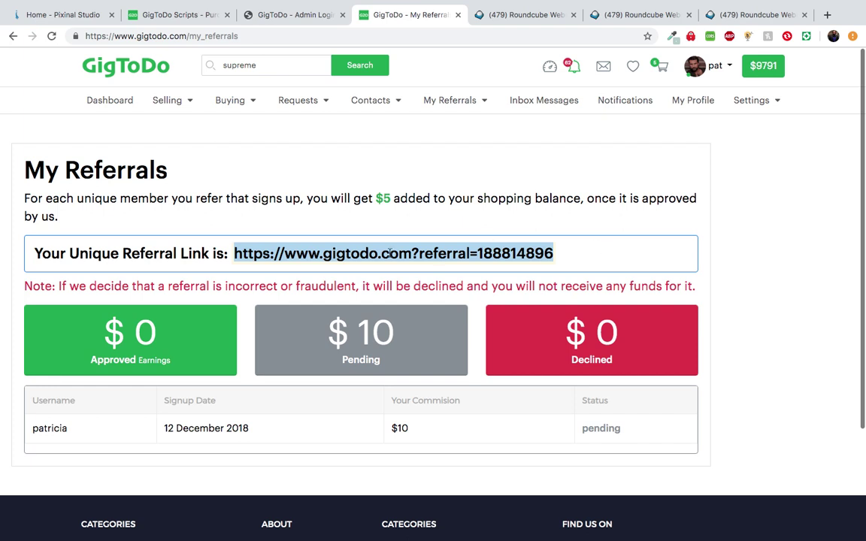
left_click_drag(376, 198, 393, 199)
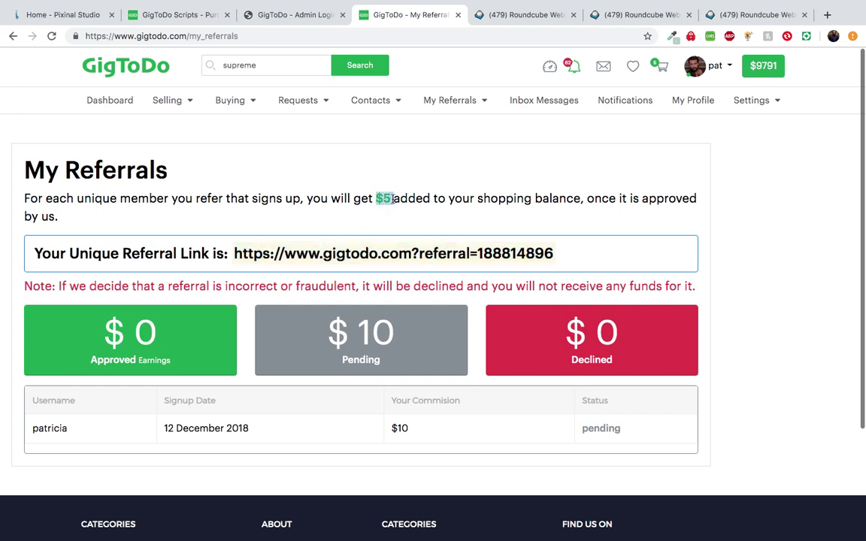
scroll(379, 386, "down", 3)
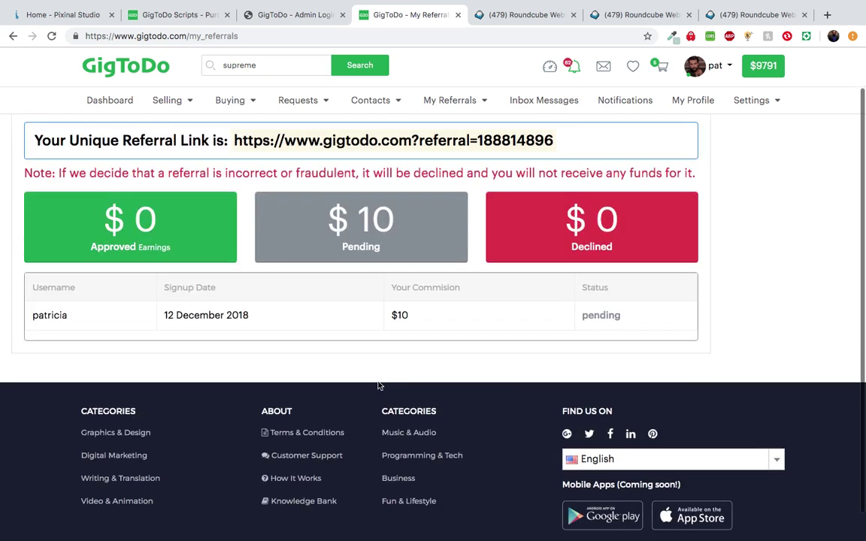
scroll(271, 322, "up", 3)
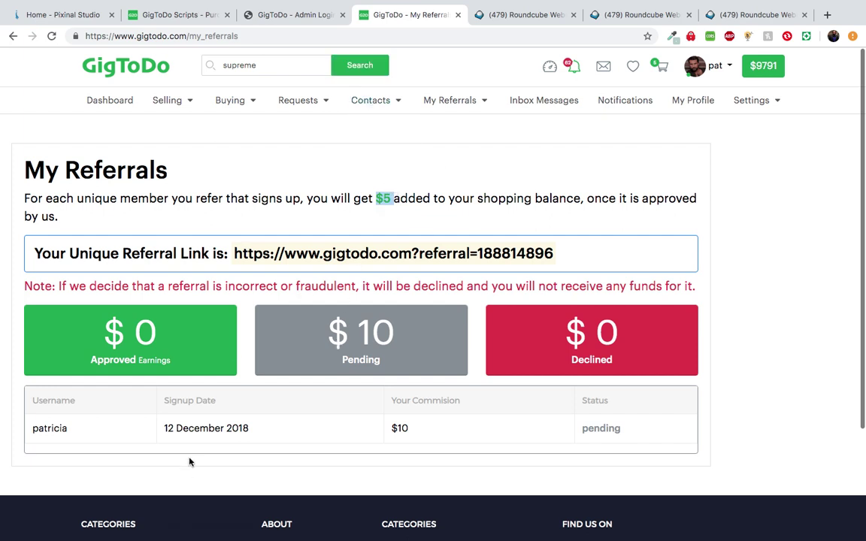
Highlight the referral link, referred member's username and Pending earnings, then open My Referrals
left_click_drag(230, 254, 498, 258)
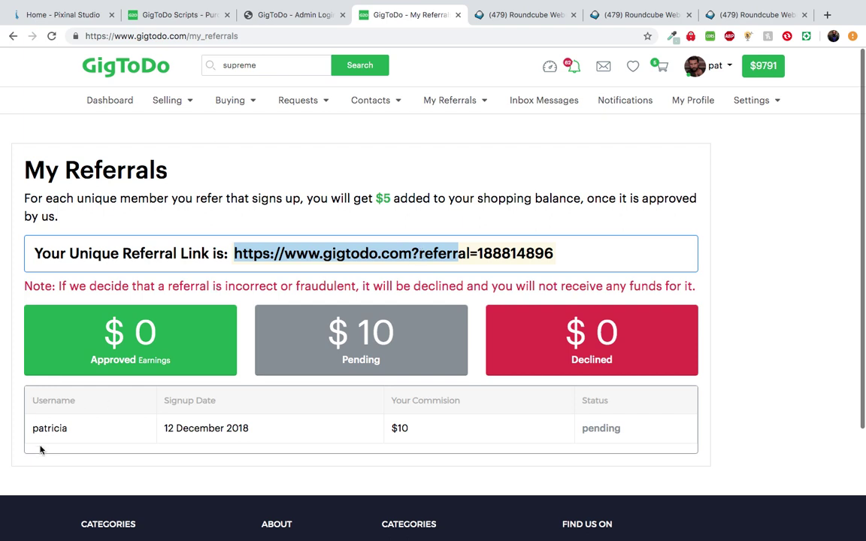
left_click_drag(32, 432, 59, 428)
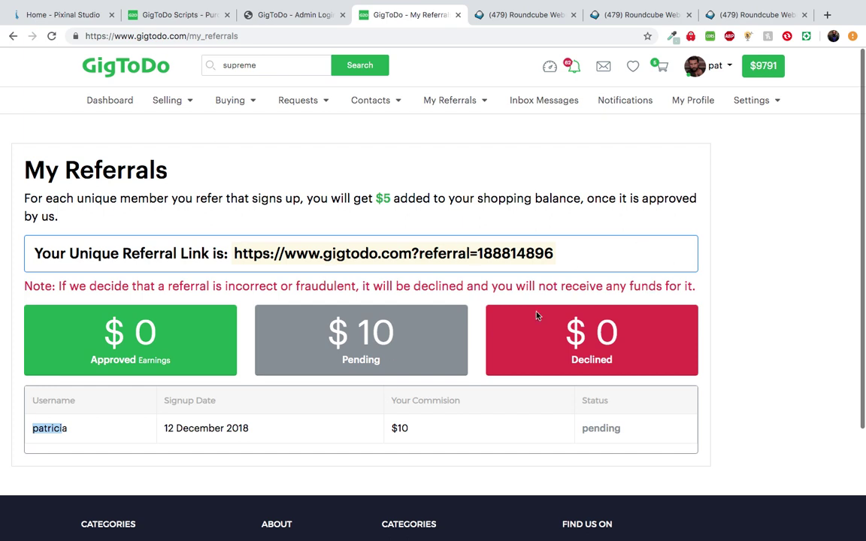
scroll(435, 365, "down", 1)
scroll(436, 365, "up", 1)
left_click_drag(343, 363, 382, 365)
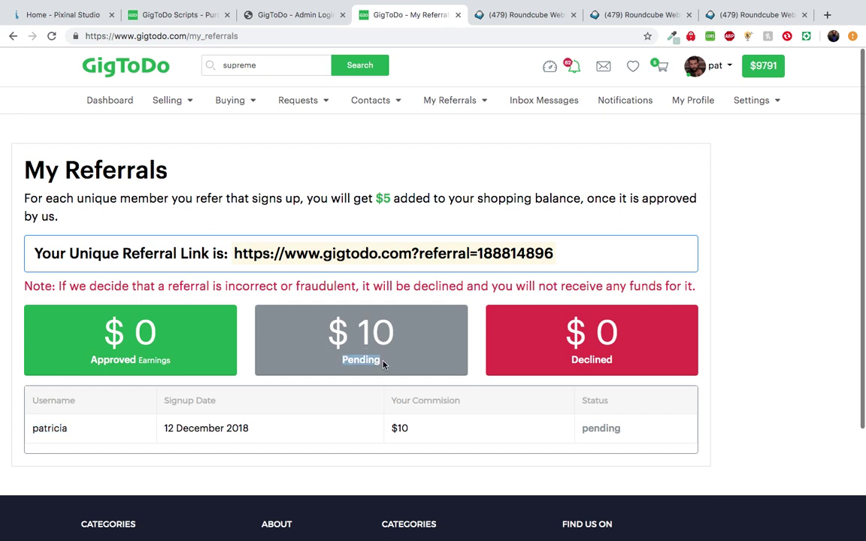
scroll(382, 364, "down", 1)
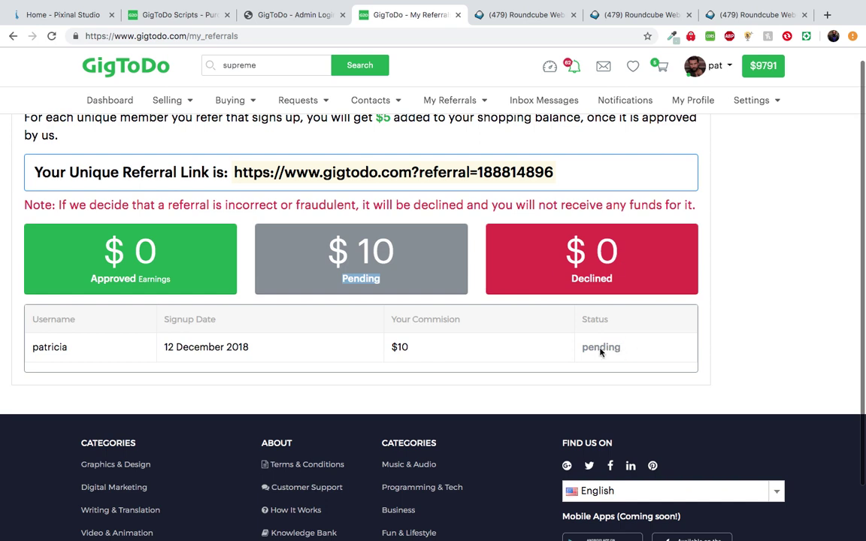
scroll(280, 330, "up", 2)
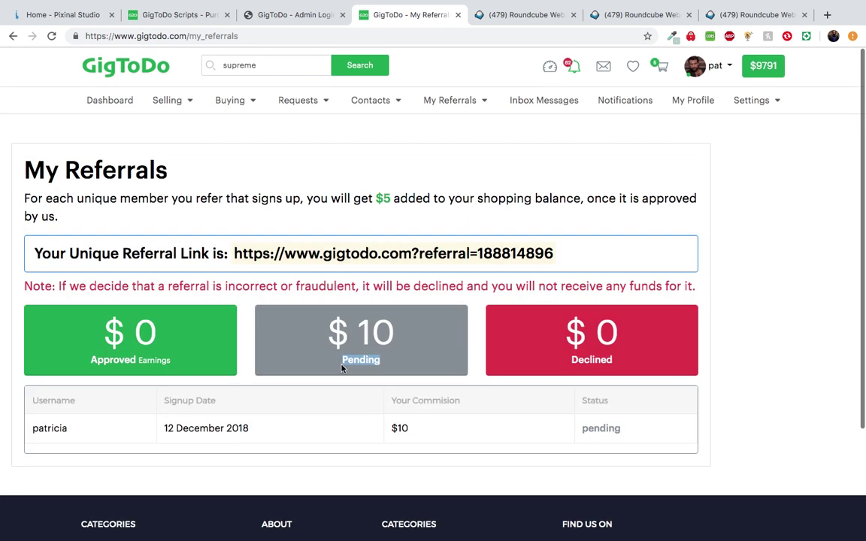
left_click(324, 387)
left_click_drag(229, 253, 336, 253)
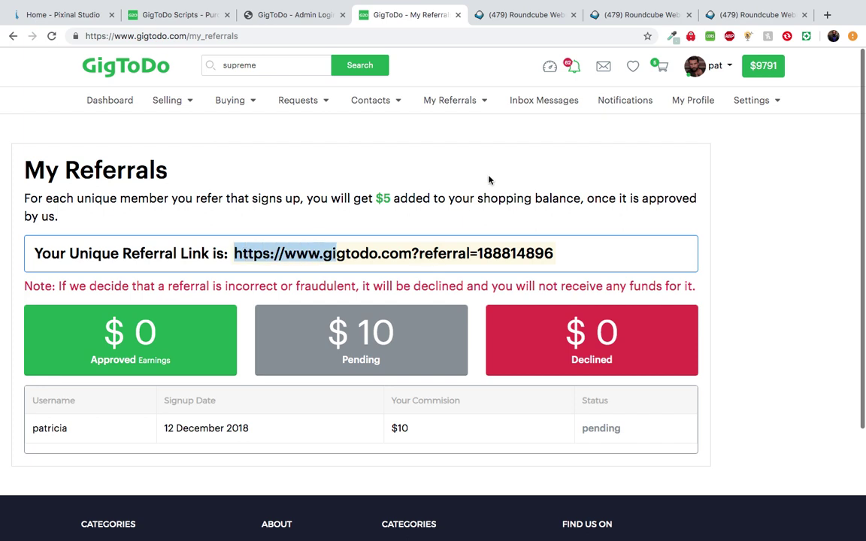
left_click(455, 100)
View the Proposal Referrals commissions, then go to the View My Proposals list
left_click(452, 146)
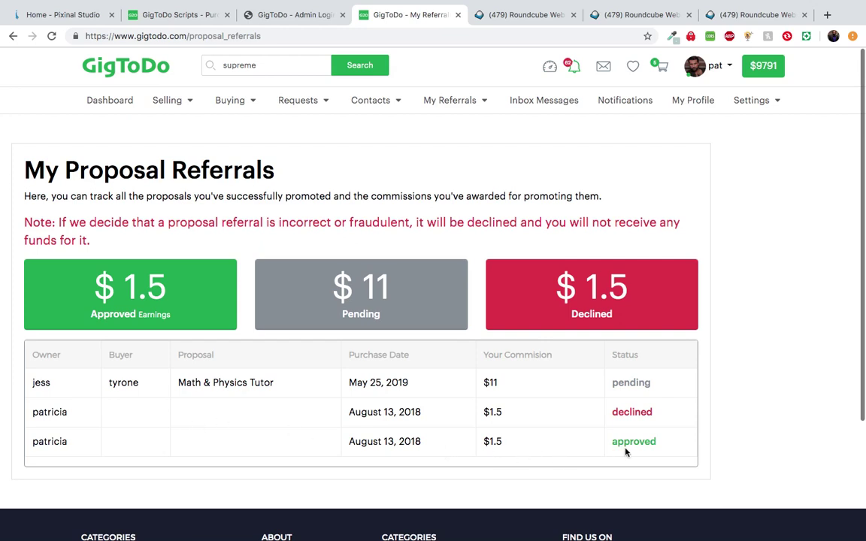
mouse_move(186, 105)
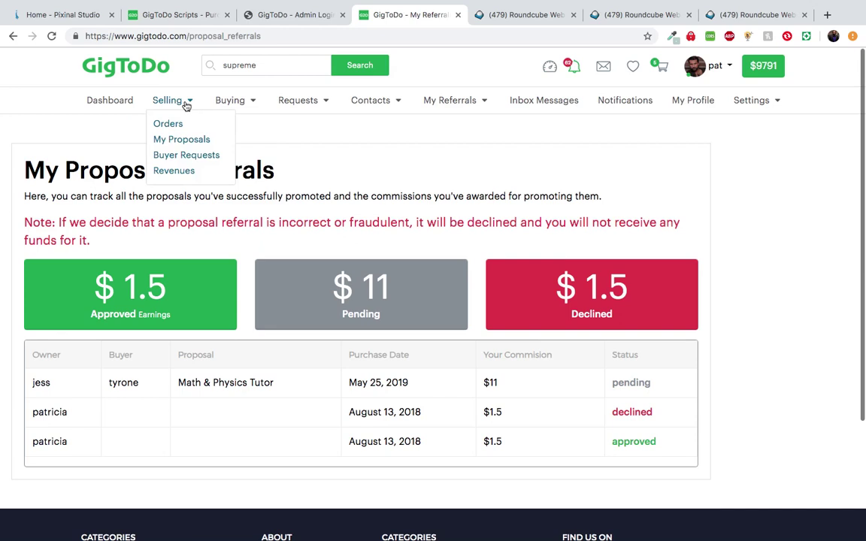
left_click(174, 141)
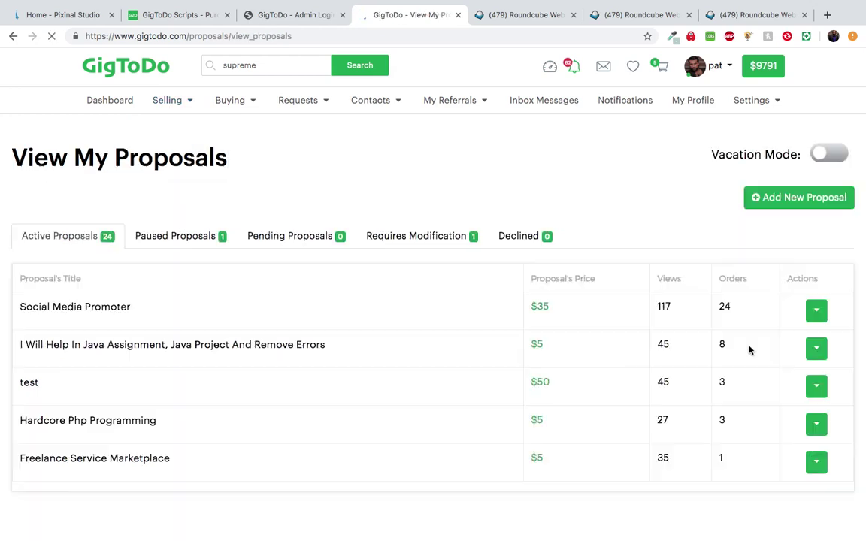
scroll(741, 352, "down", 2)
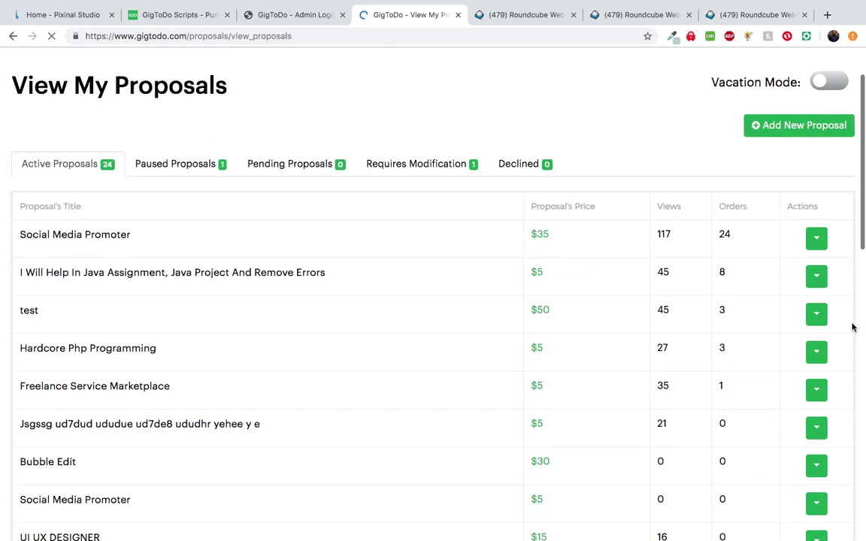
scroll(789, 316, "down", 2)
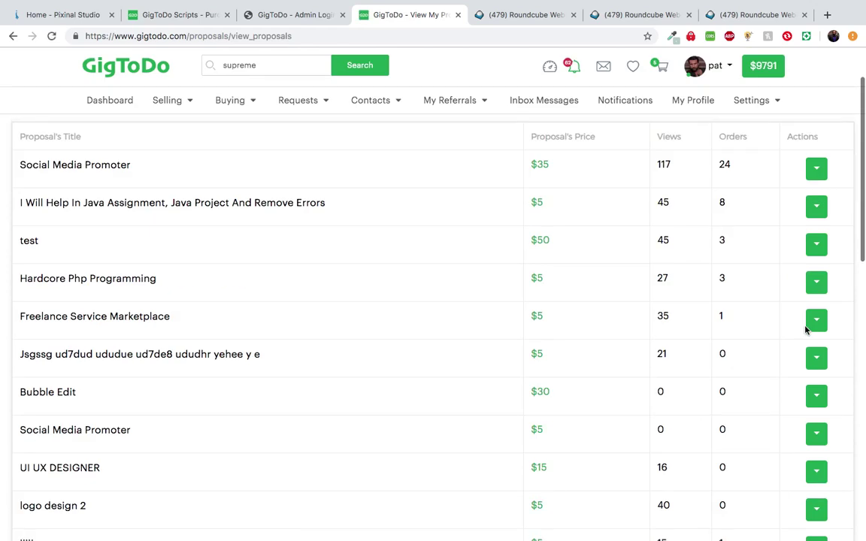
left_click(819, 217)
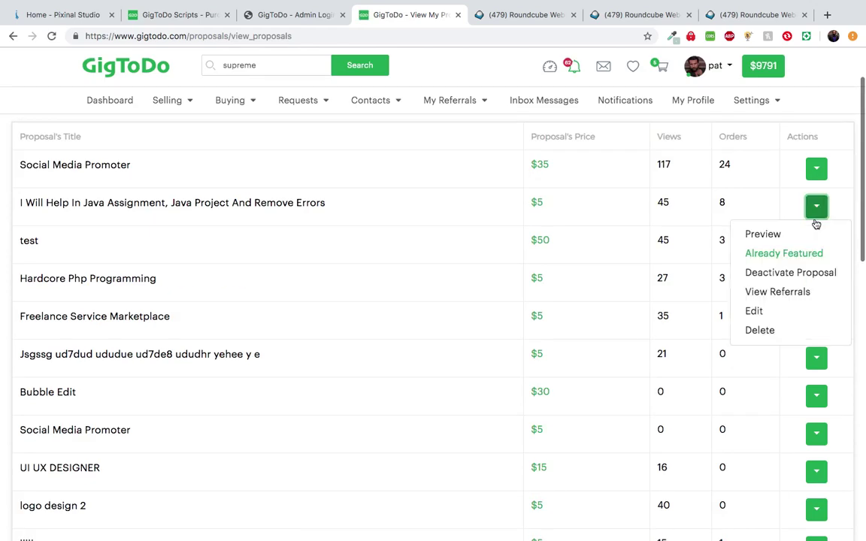
left_click(786, 293)
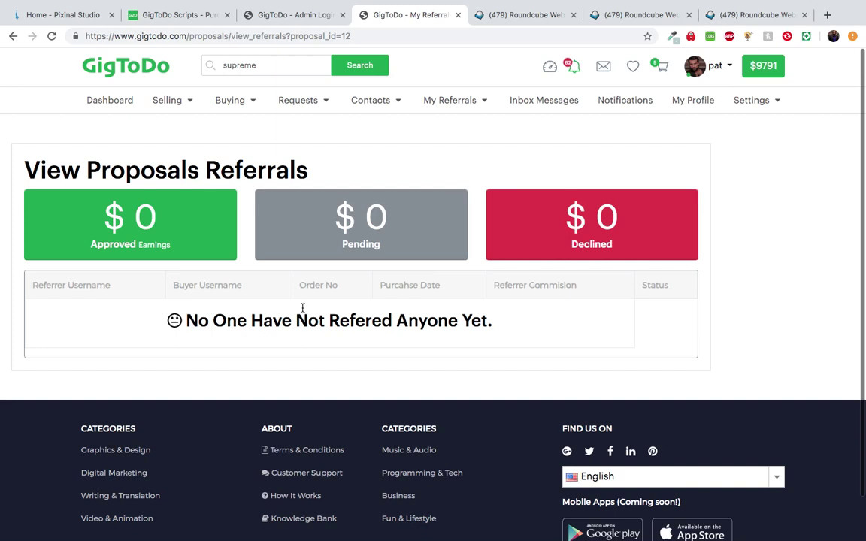
mouse_move(451, 102)
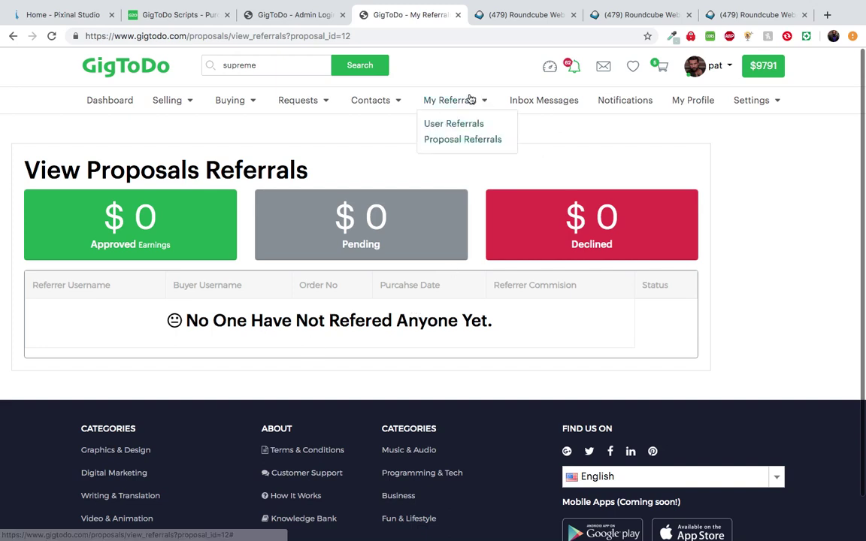
left_click(460, 140)
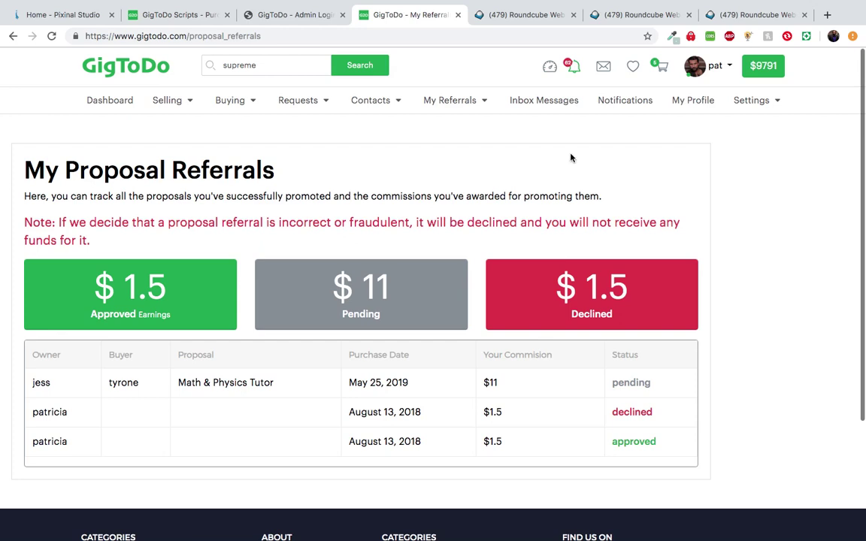
left_click(543, 105)
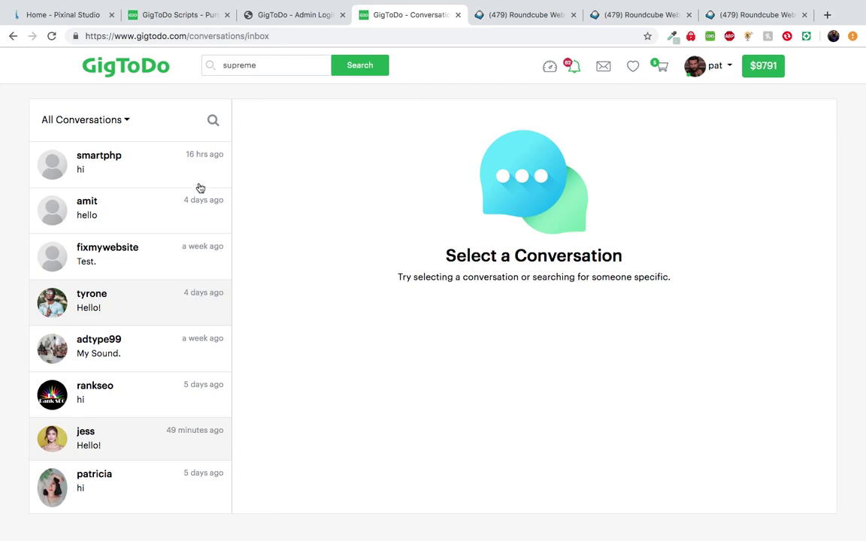
Open Jess's conversation and view the Buying History under Past Orders
left_click(145, 431)
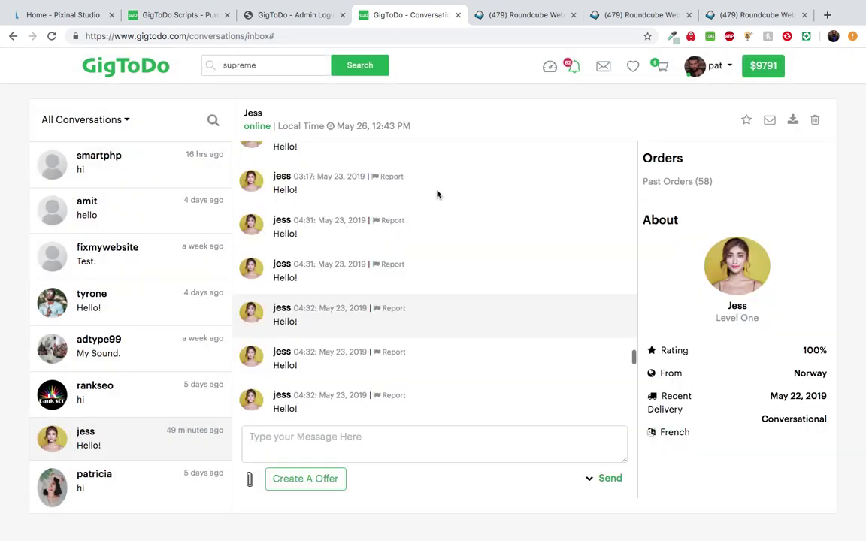
scroll(437, 194, "down", 5)
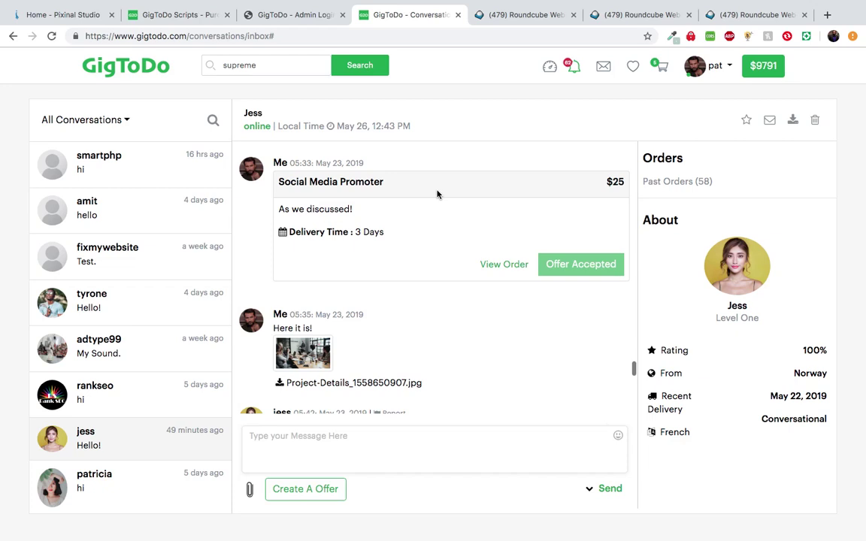
scroll(437, 195, "down", 5)
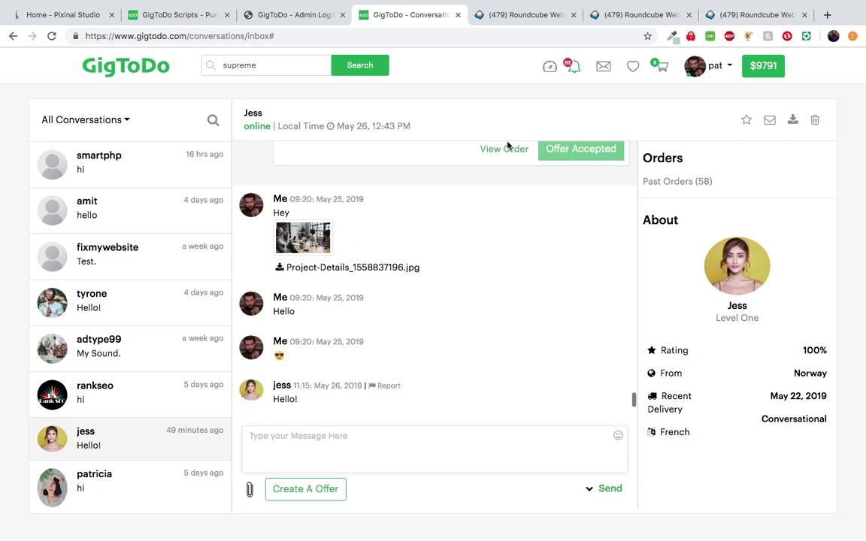
left_click(672, 189)
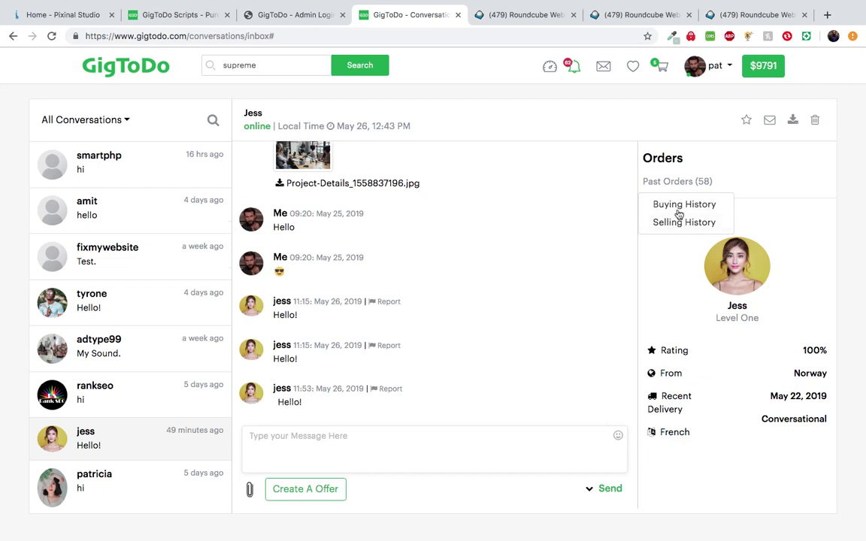
left_click(677, 211)
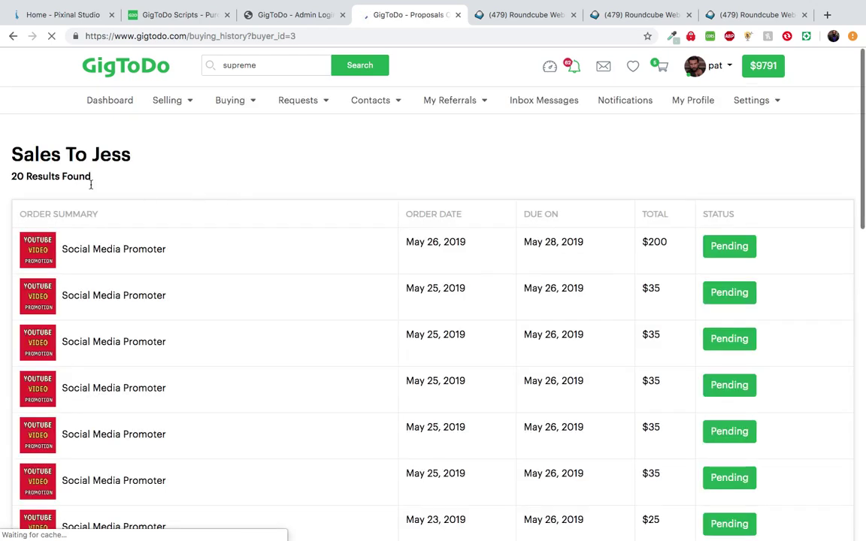
scroll(104, 330, "down", 2)
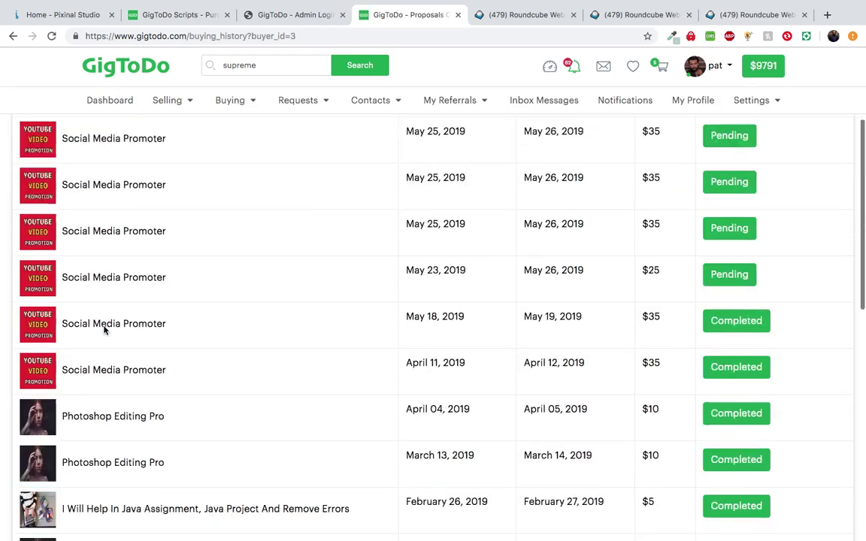
scroll(105, 331, "up", 2)
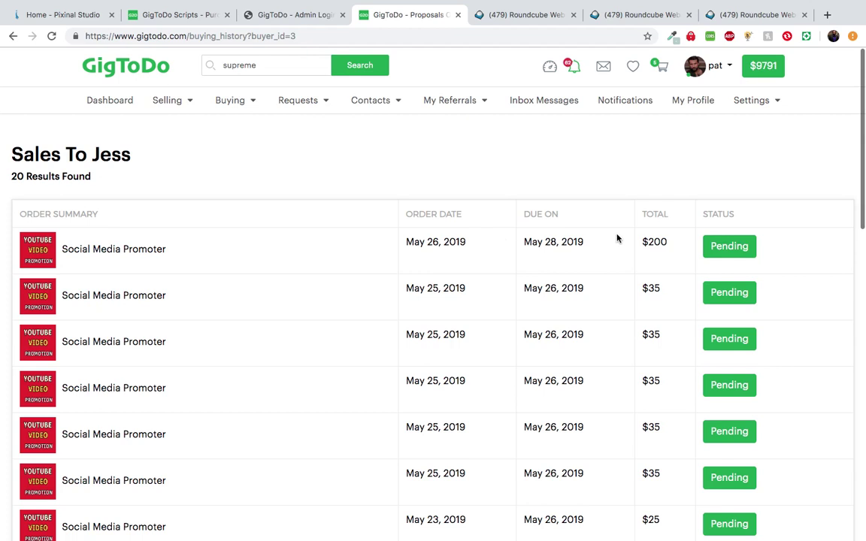
left_click(12, 36)
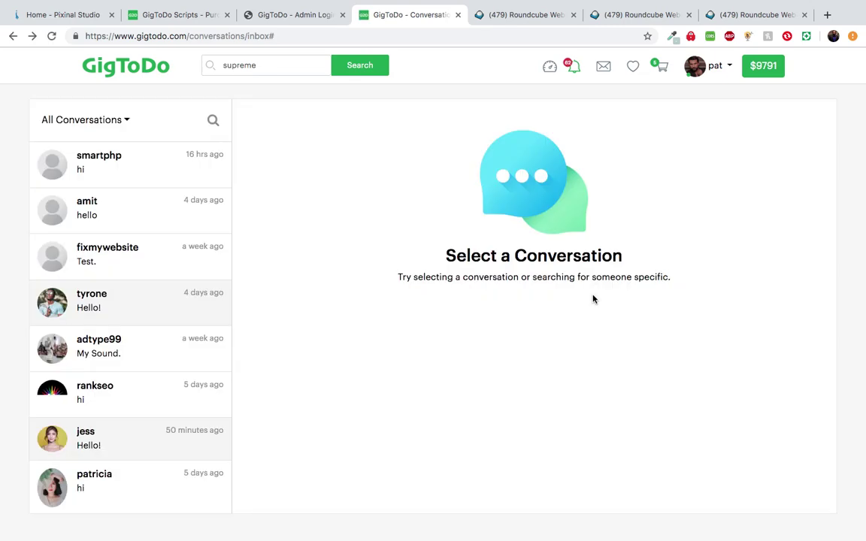
left_click(120, 445)
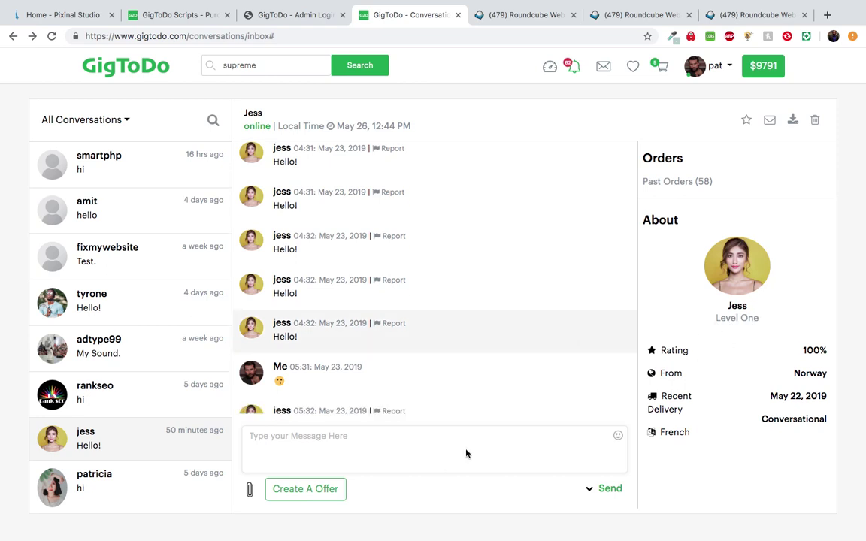
scroll(425, 353, "down", 10)
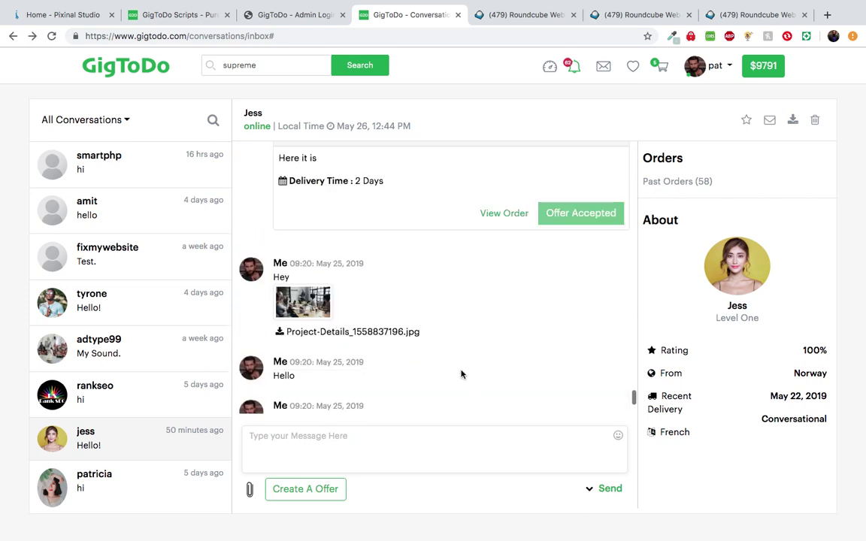
scroll(463, 373, "down", 5)
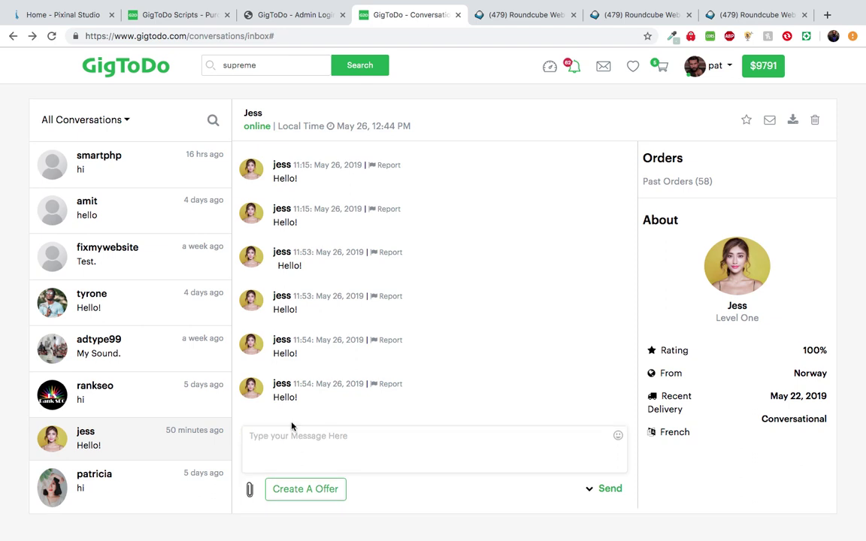
Make Enter send messages and send Jess the message 'Here'
left_click(590, 490)
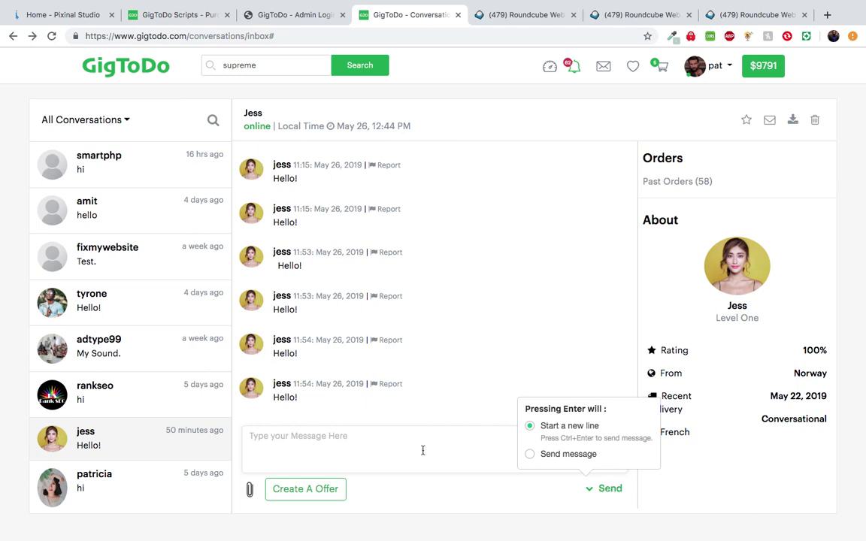
left_click(531, 458)
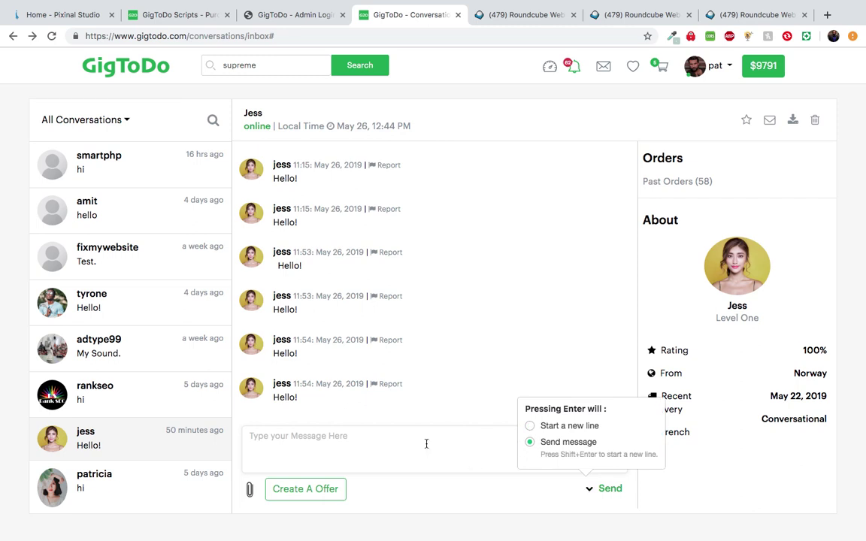
type("H")
key("Return")
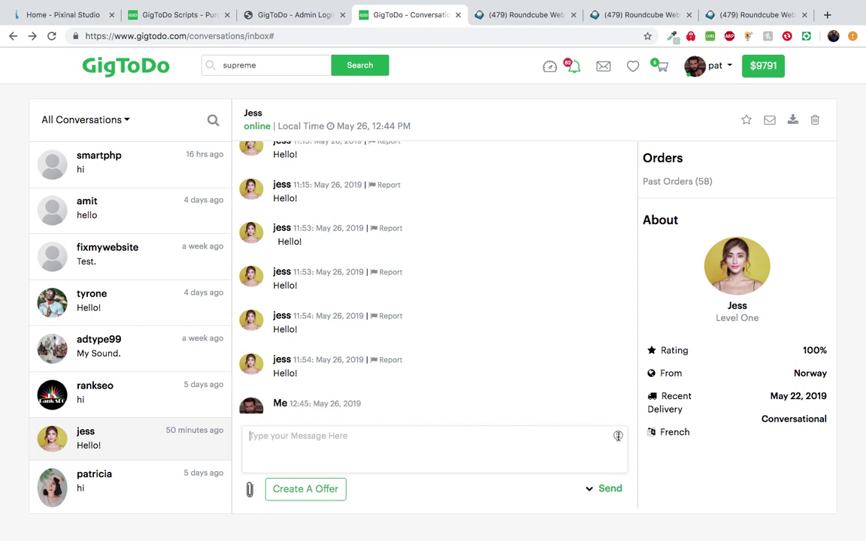
Send Jess a sunglasses 😎 emoji from the emoji picker
left_click(618, 436)
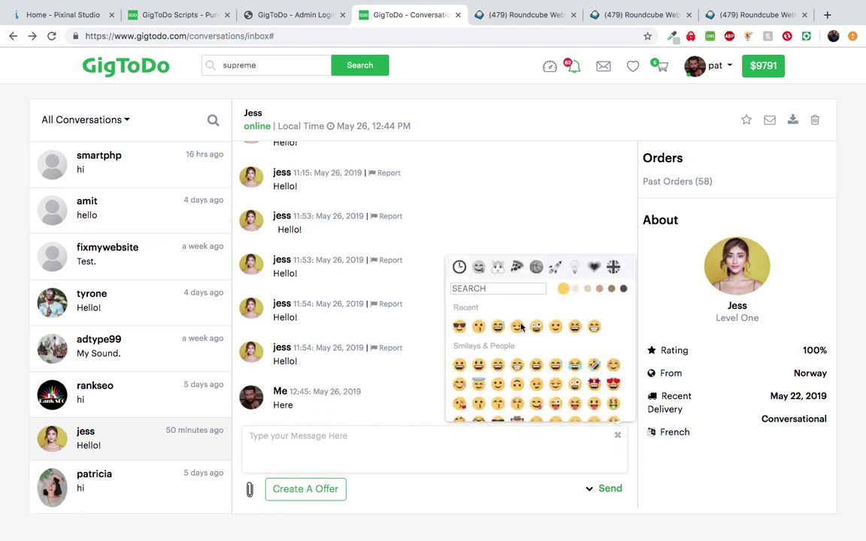
left_click(460, 327)
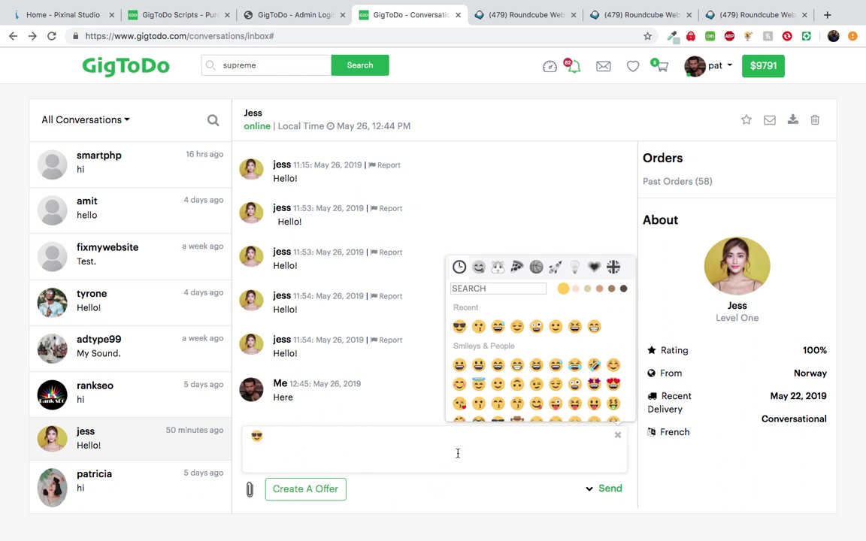
left_click(618, 439)
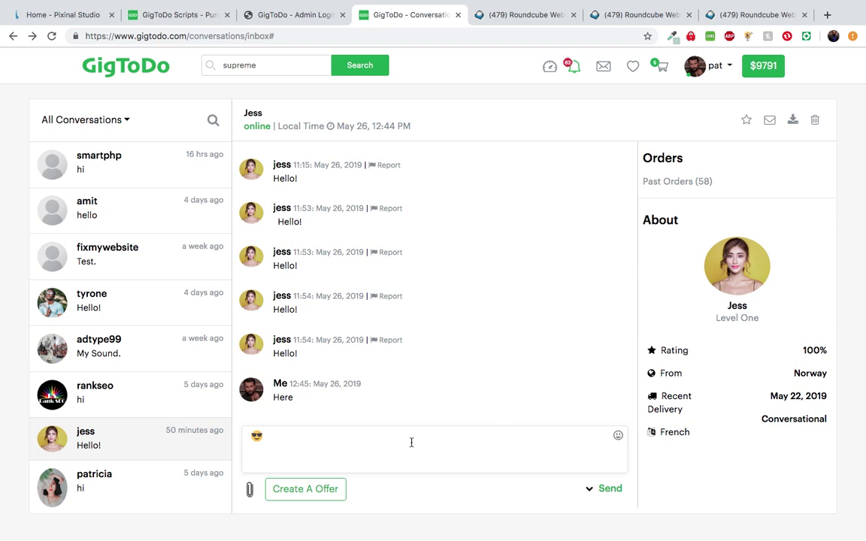
key("BackSpace")
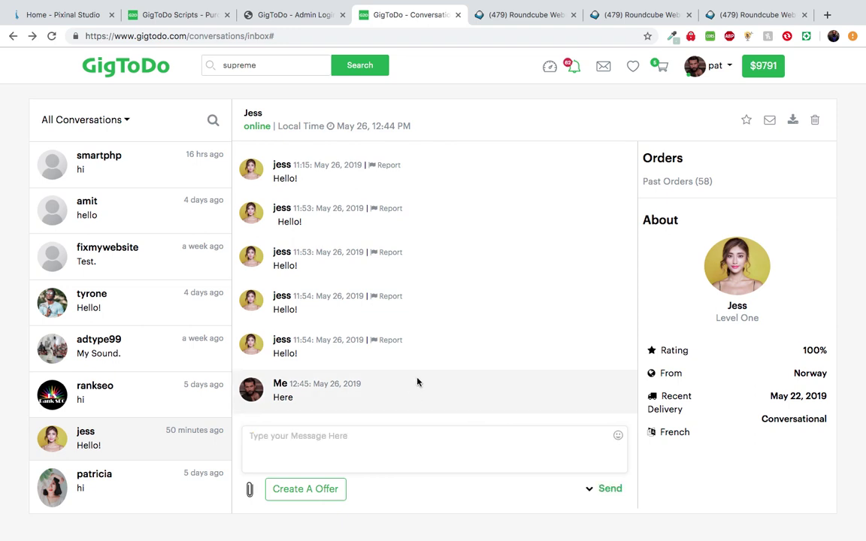
scroll(428, 367, "down", 1)
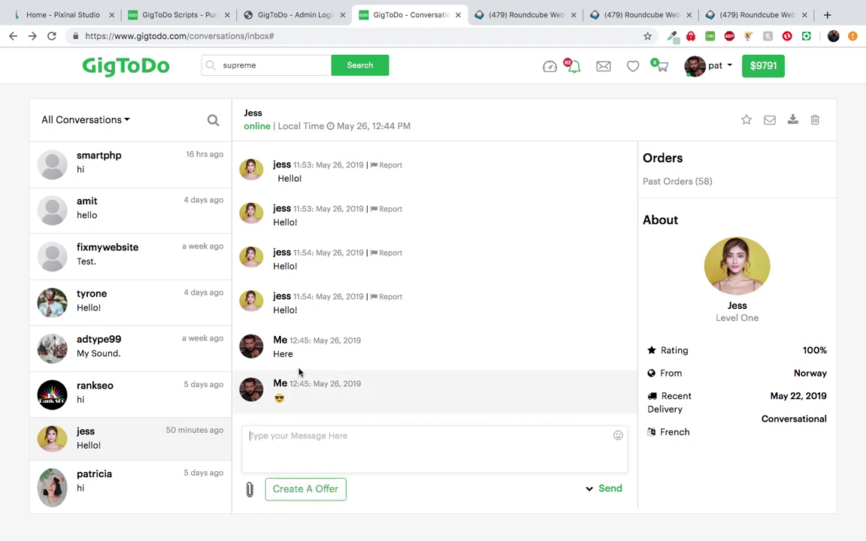
left_click(294, 493)
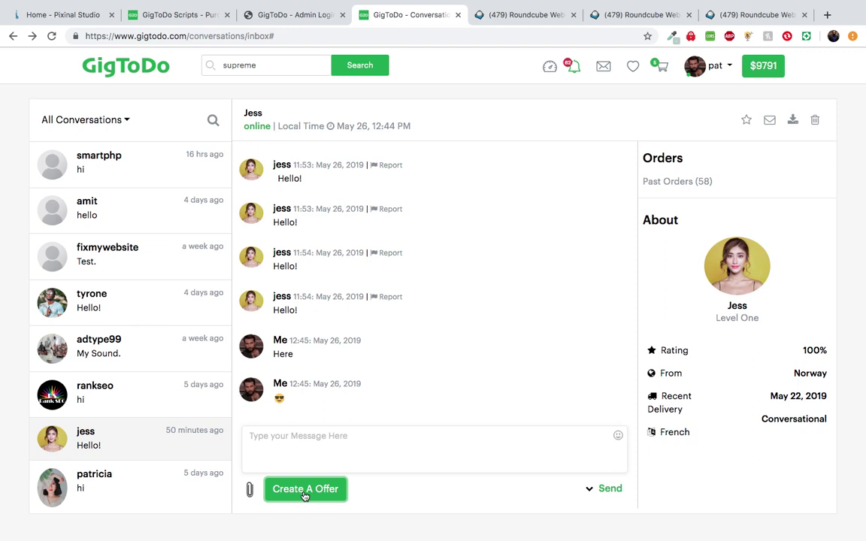
Browse the proposal picker, close it without sending an offer, and reload the inbox
left_click(304, 490)
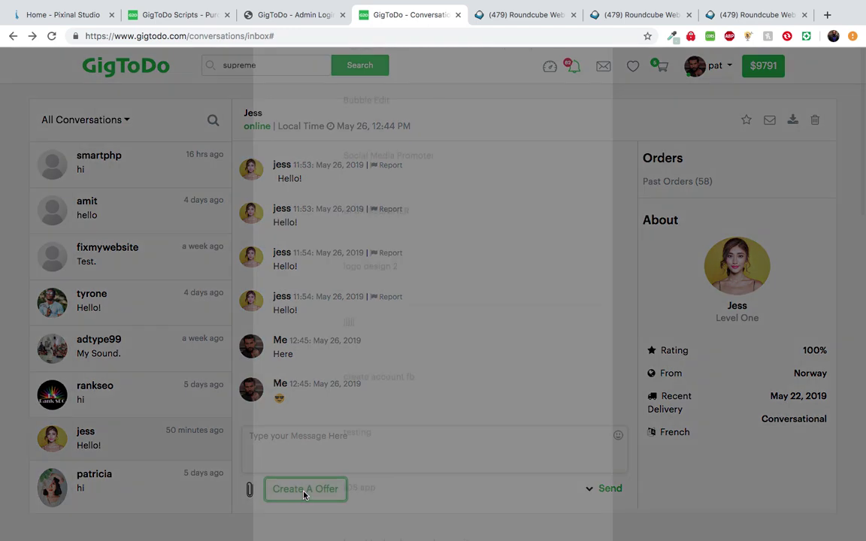
scroll(393, 221, "down", 4)
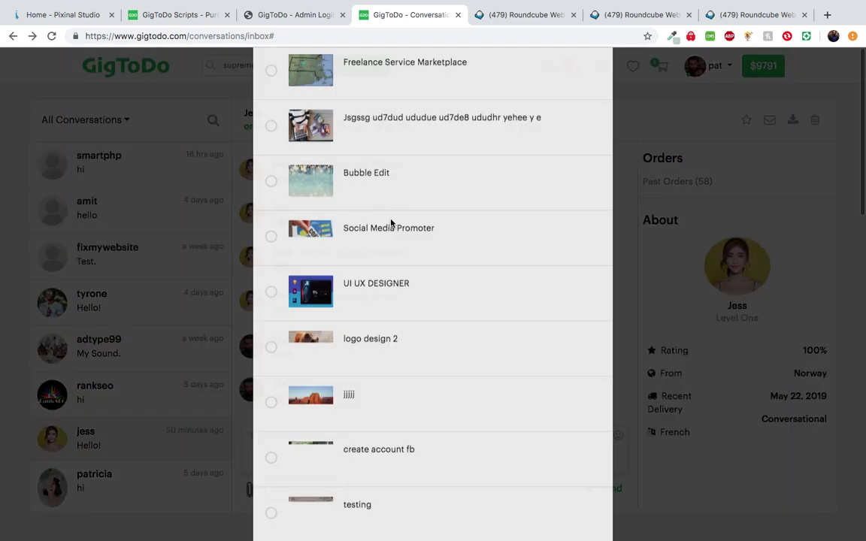
scroll(379, 216, "up", 4)
scroll(378, 217, "down", 5)
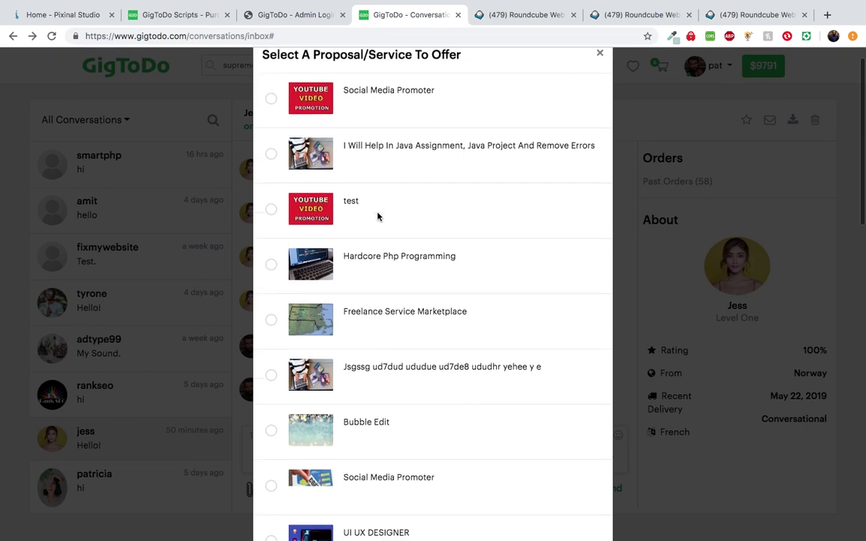
scroll(378, 216, "down", 6)
scroll(377, 216, "up", 11)
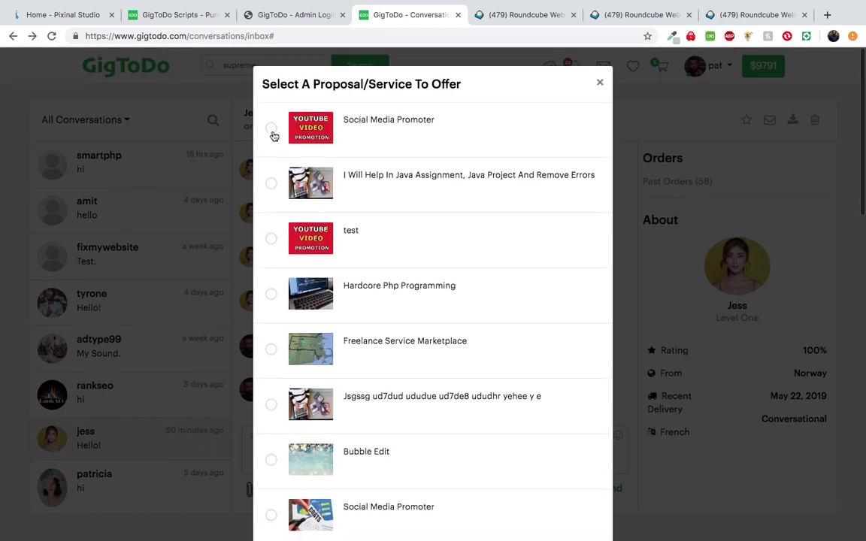
left_click(272, 131)
scroll(479, 257, "down", 10)
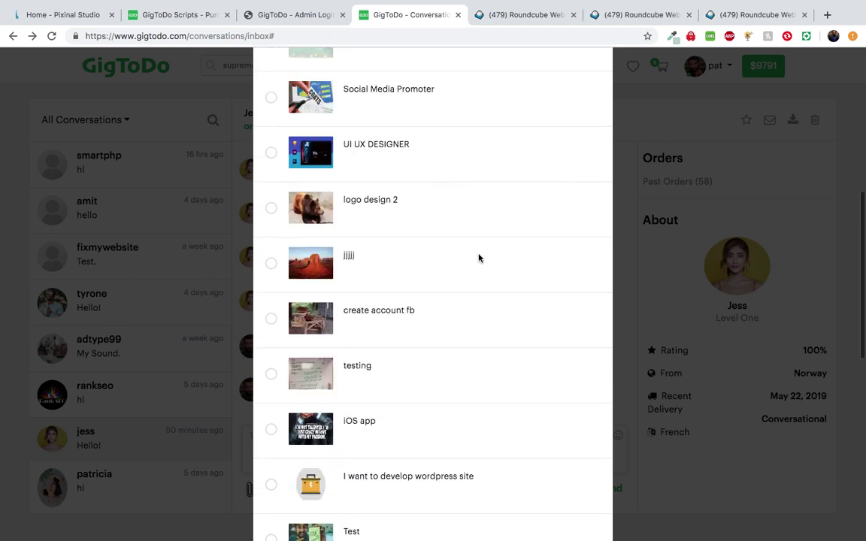
key("Escape")
scroll(480, 257, "up", 15)
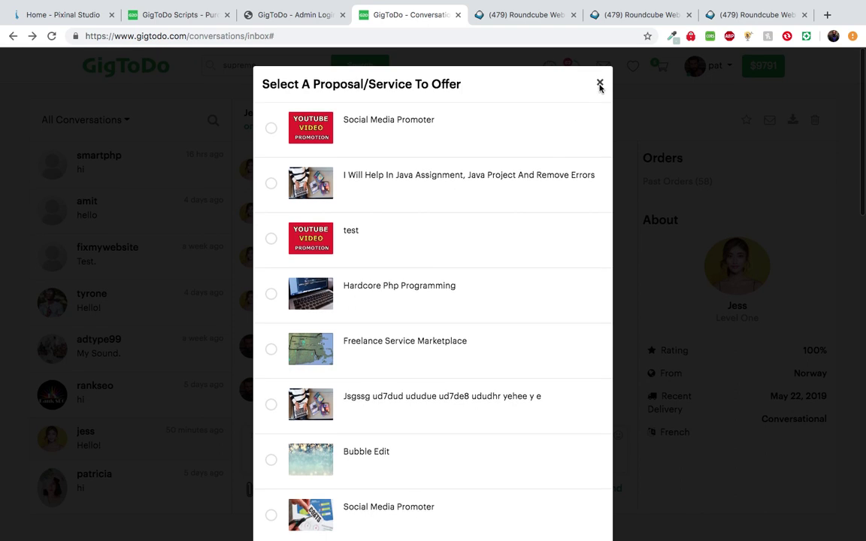
left_click(600, 85)
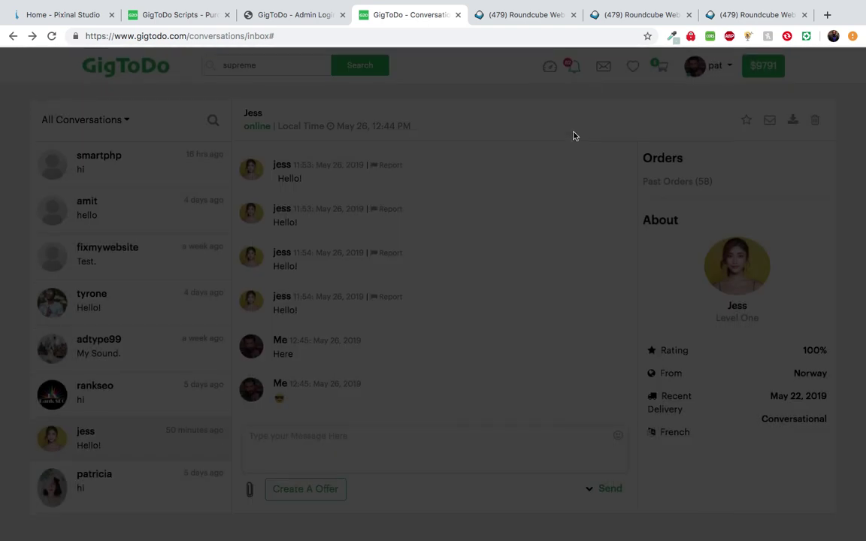
left_click(51, 39)
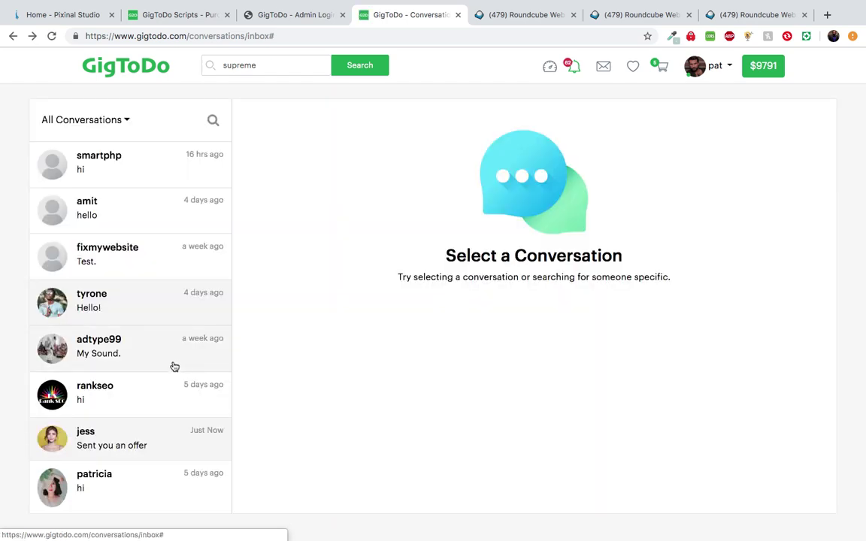
Open Jess's conversation and start a custom offer for the Java assignment proposal
left_click(137, 440)
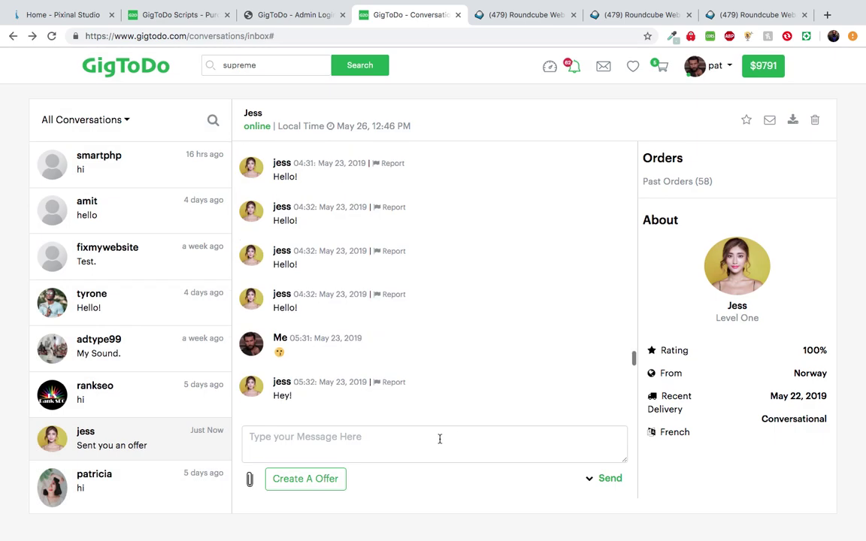
left_click(308, 490)
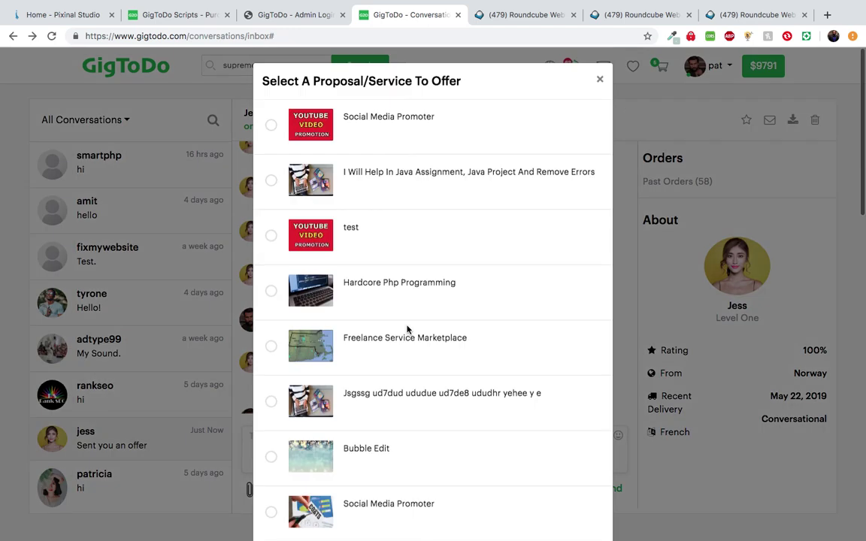
scroll(408, 329, "down", 2)
scroll(407, 329, "up", 3)
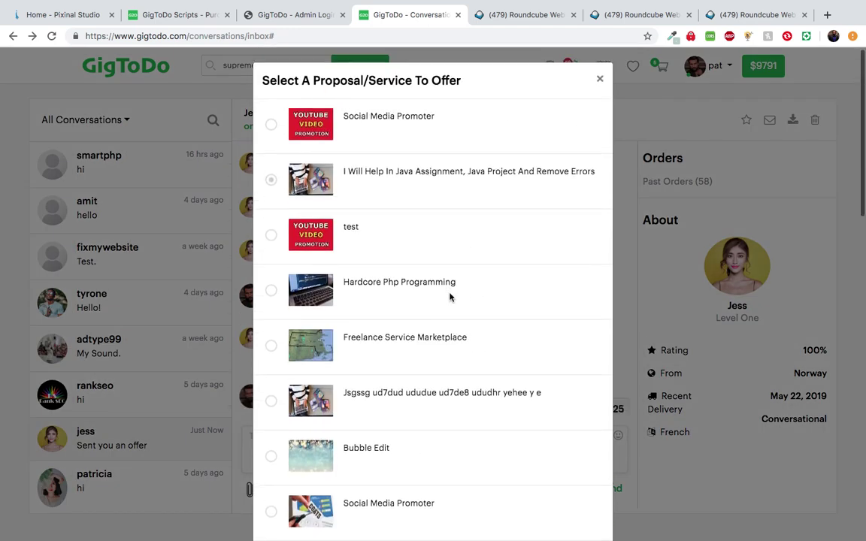
scroll(451, 296, "down", 10)
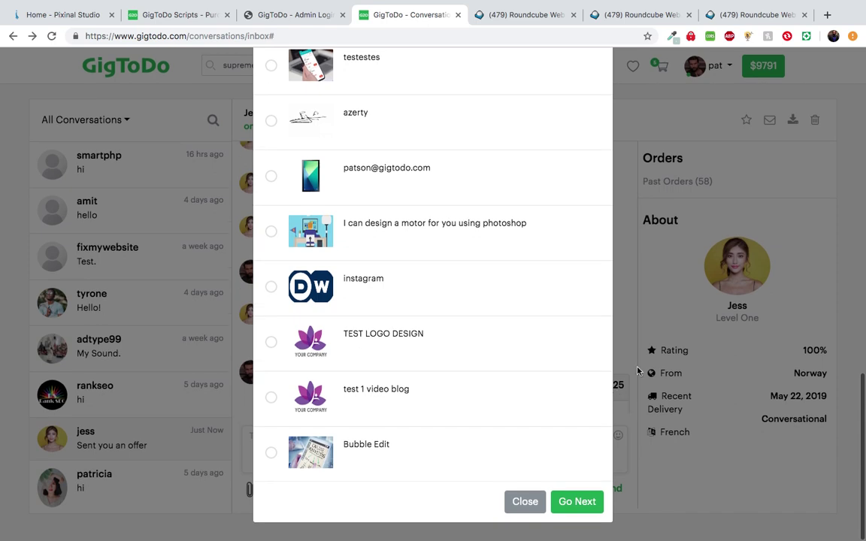
scroll(400, 336, "up", 10)
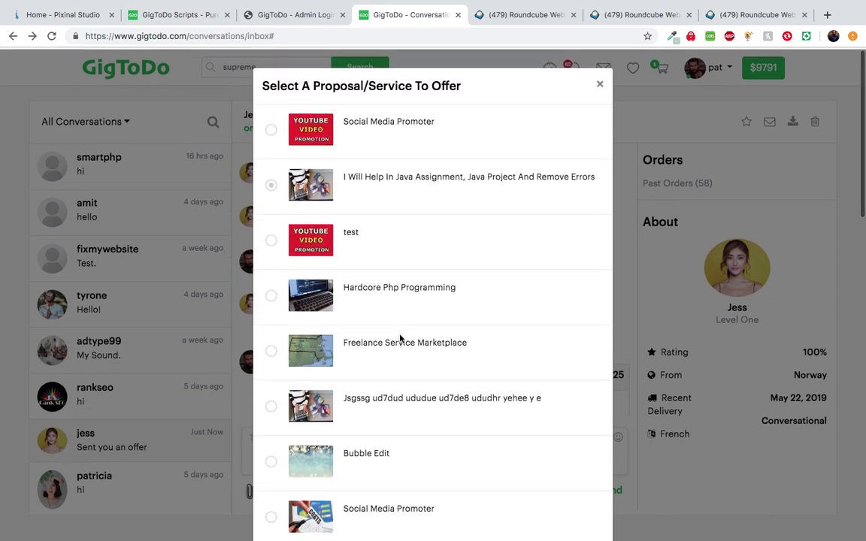
scroll(400, 339, "down", 15)
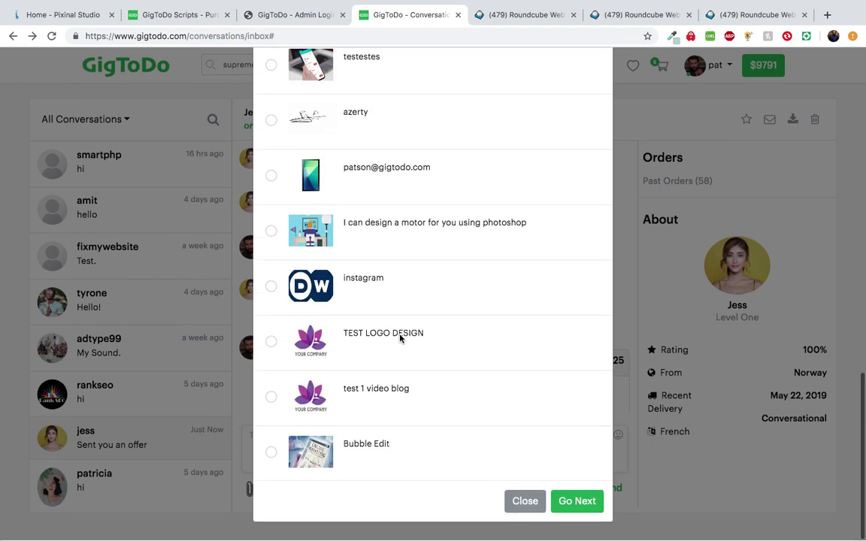
left_click(565, 499)
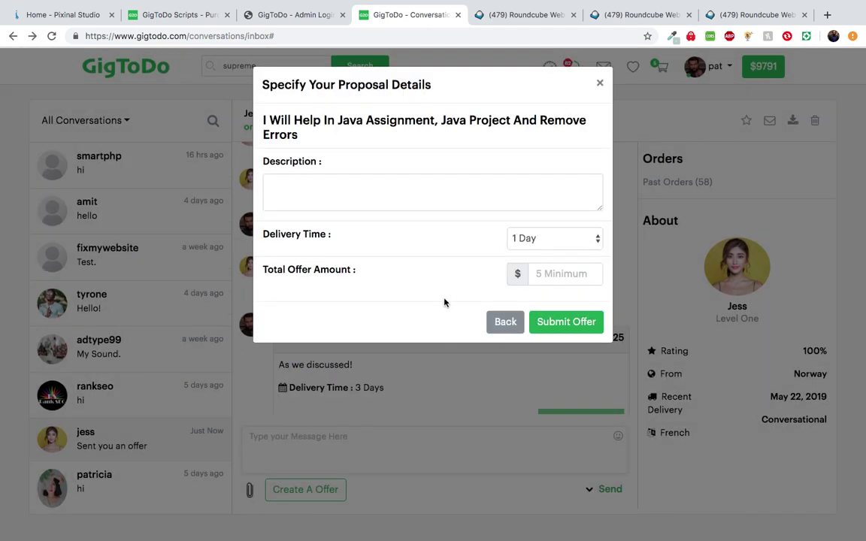
Describe the offer as 'As we discussed!', set 3 Days delivery and $200, and submit
left_click(391, 186)
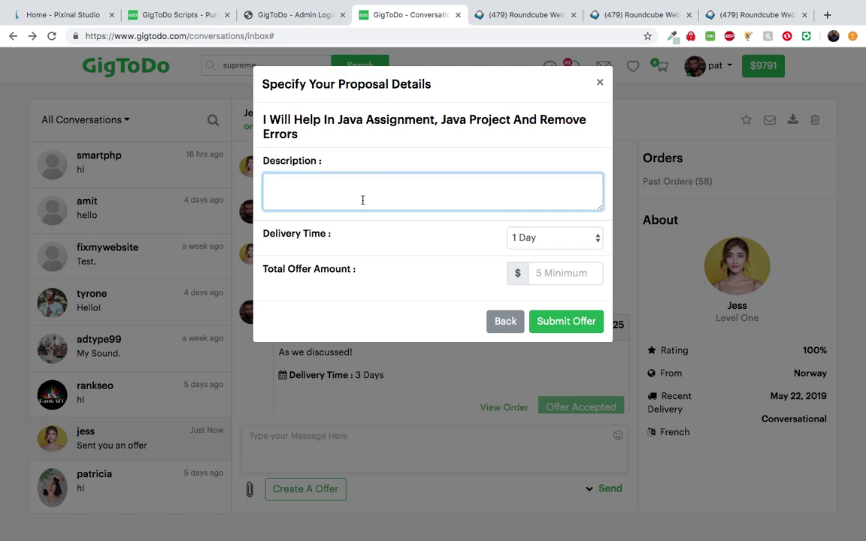
type("Ask")
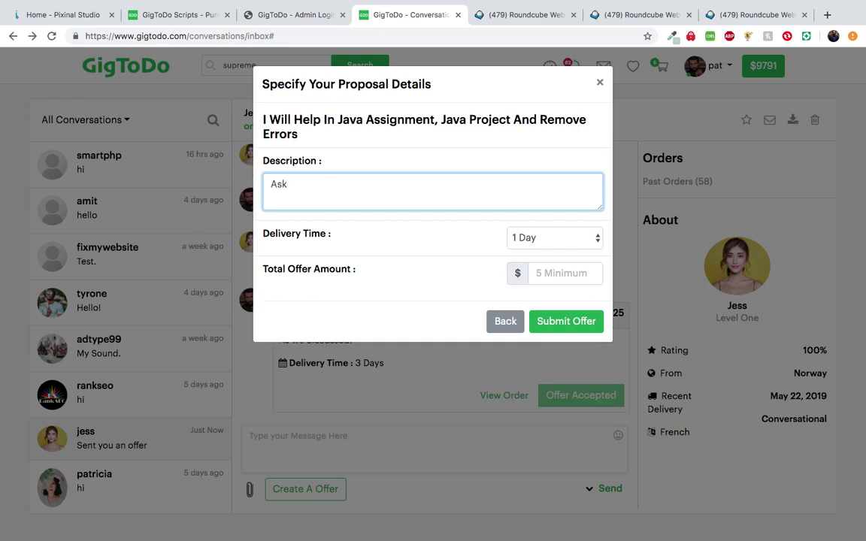
key("BackSpace")
type("we di")
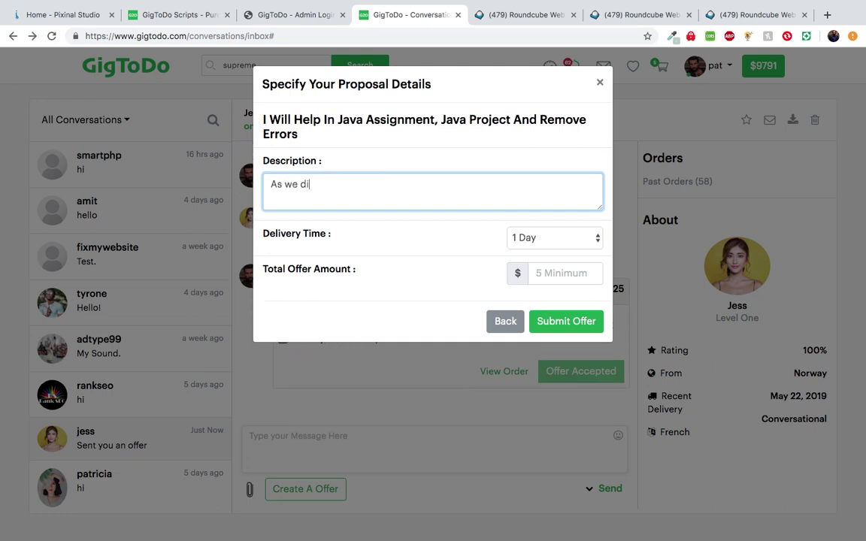
type("scussed!")
left_click(541, 239)
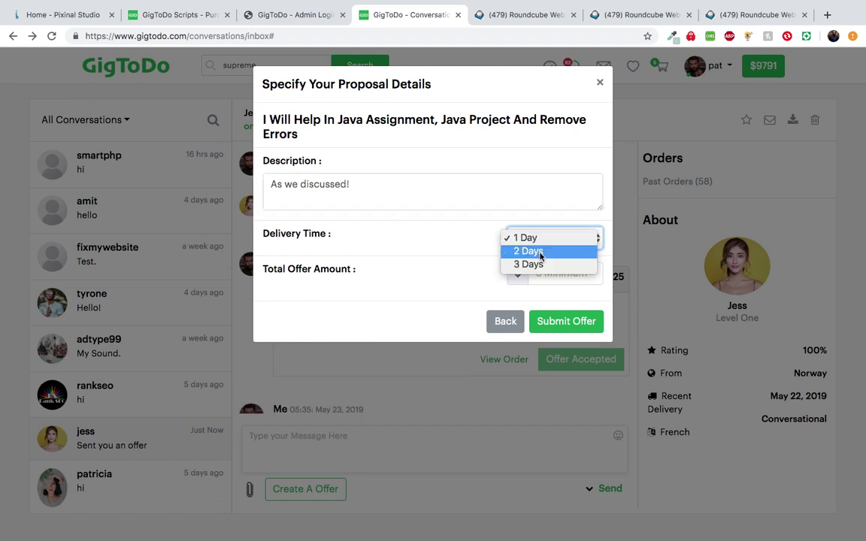
left_click(539, 263)
left_click(538, 273)
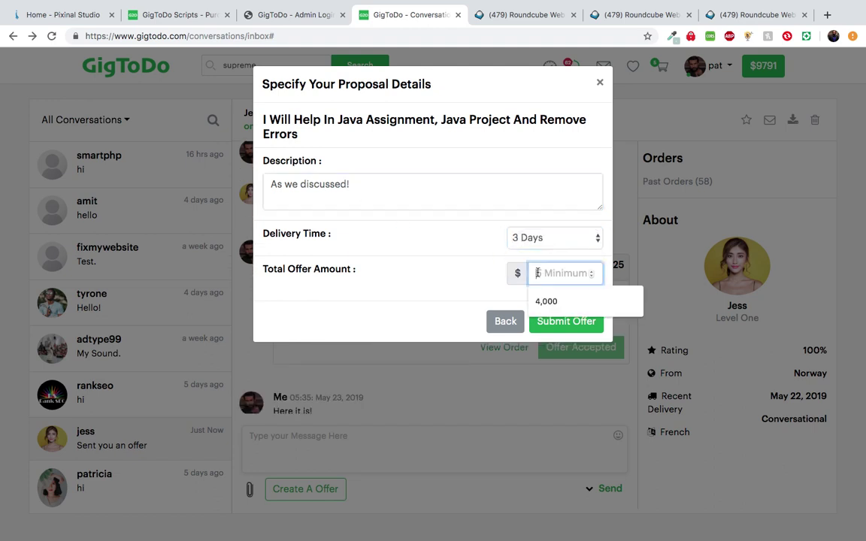
type("20")
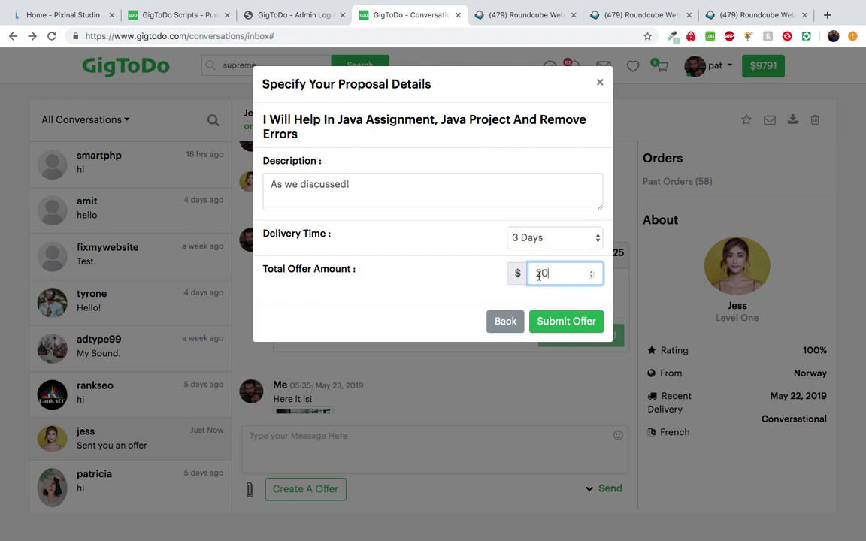
type("0")
left_click(562, 322)
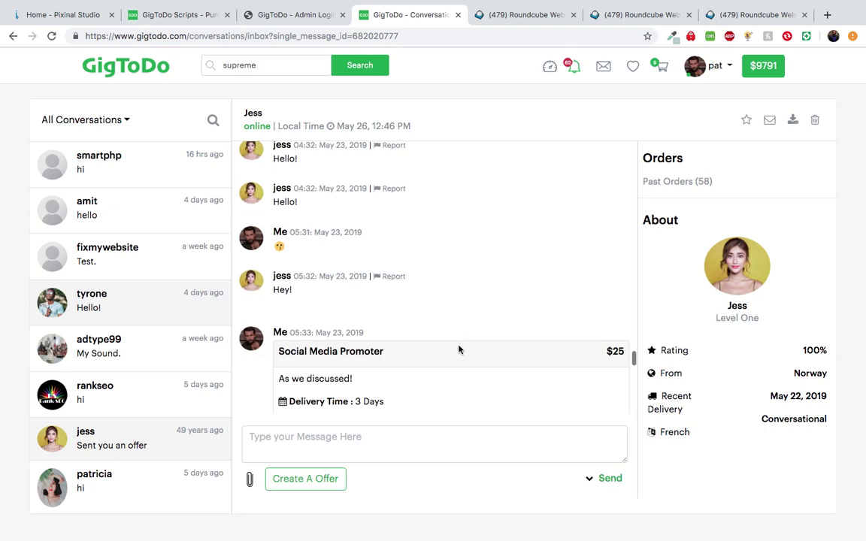
Check and close notifications, dismiss the new-order popup, and open the attachment file chooser
scroll(364, 332, "down", 15)
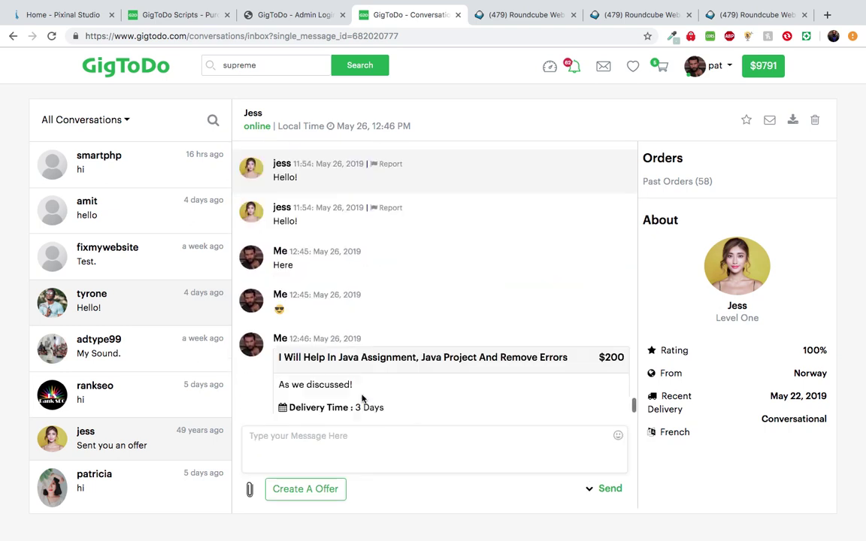
scroll(361, 398, "down", 1)
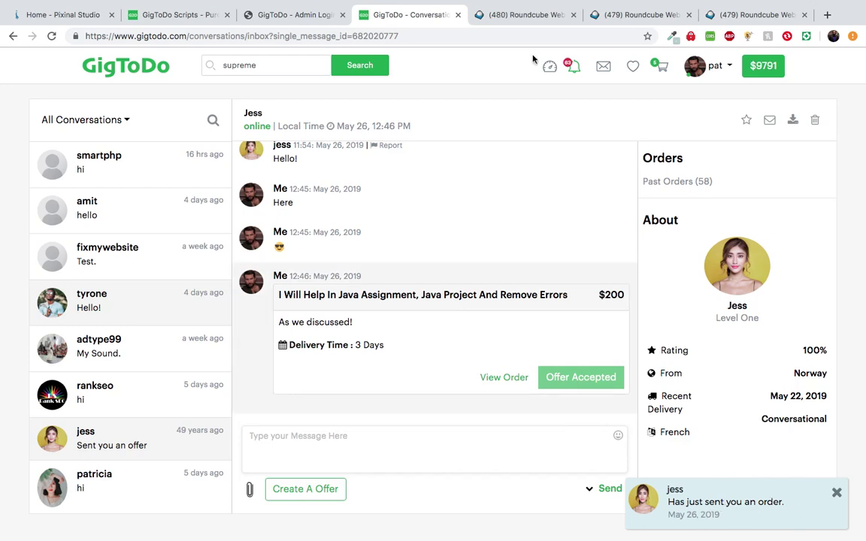
left_click(576, 73)
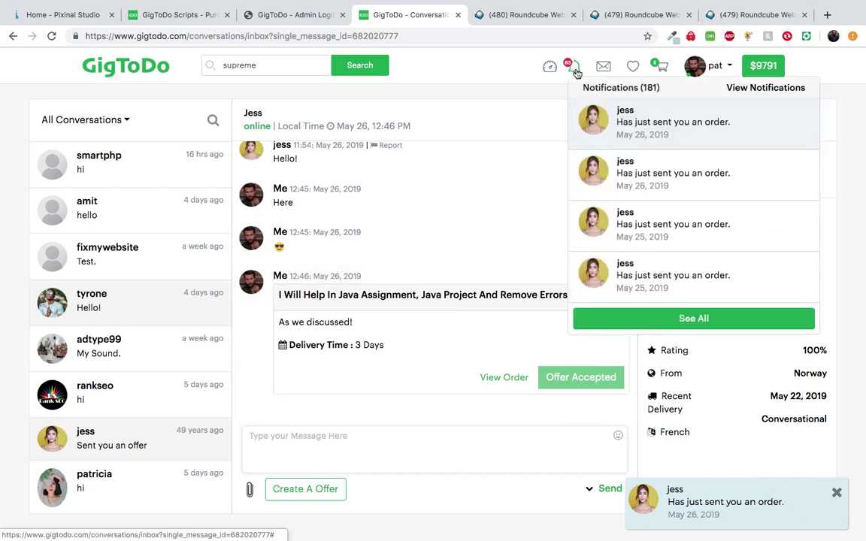
left_click(576, 69)
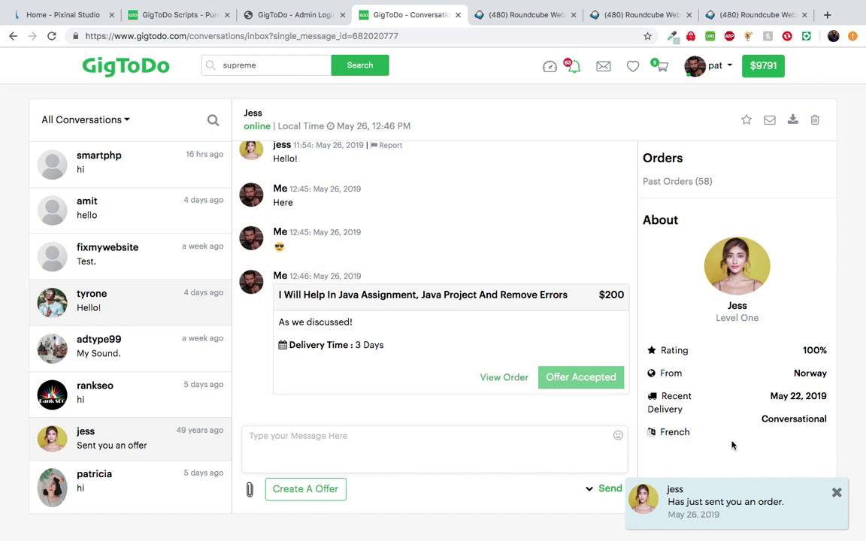
left_click(838, 493)
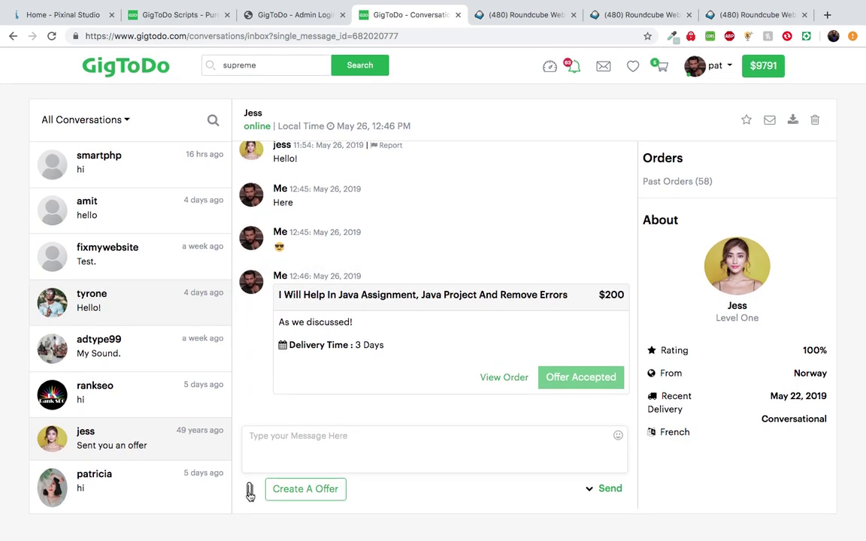
left_click(250, 491)
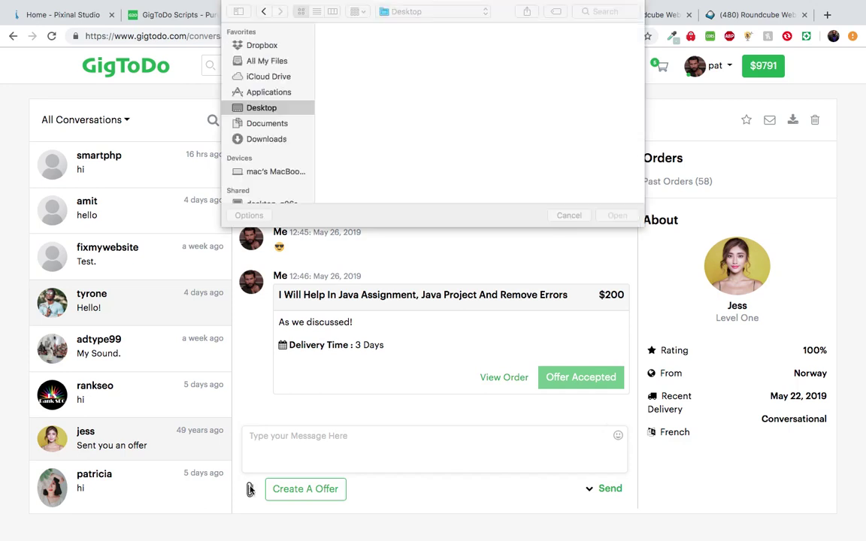
Attach Project-Details.jpg, write 'Here', and send it to Jess
scroll(411, 194, "down", 5)
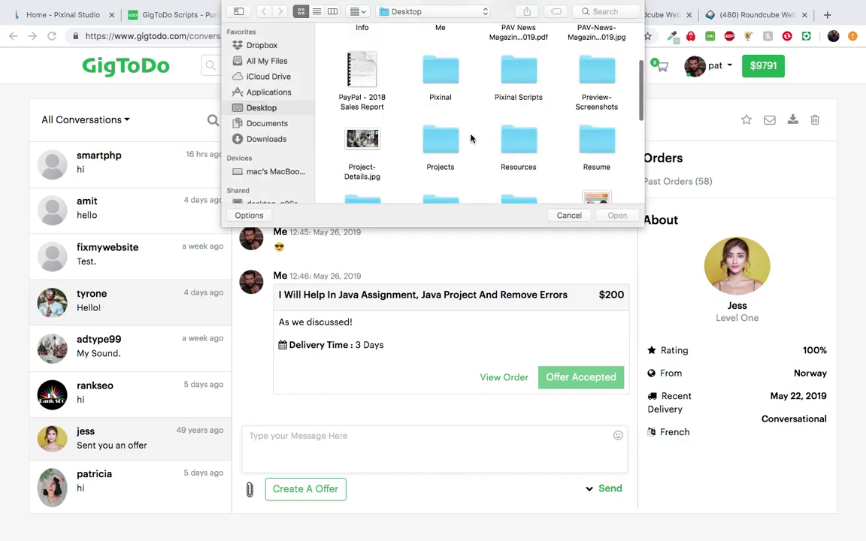
double_click(376, 75)
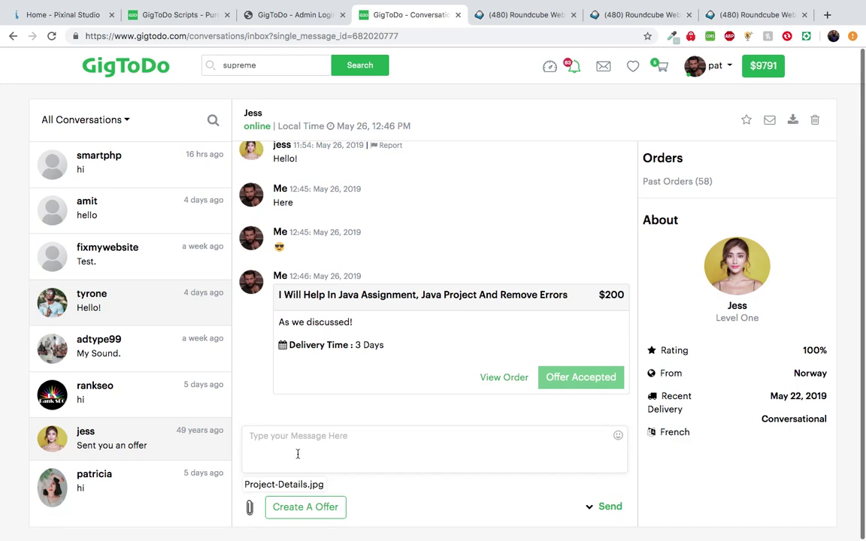
type("Here")
left_click(610, 511)
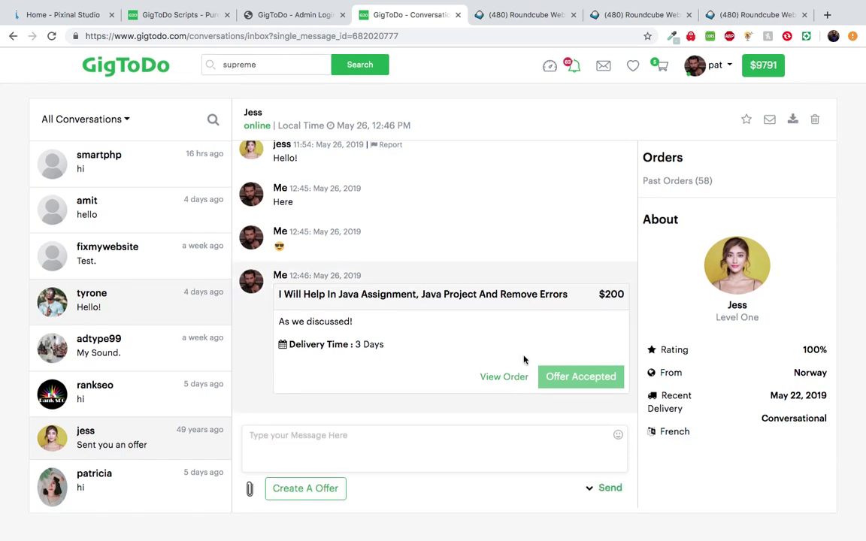
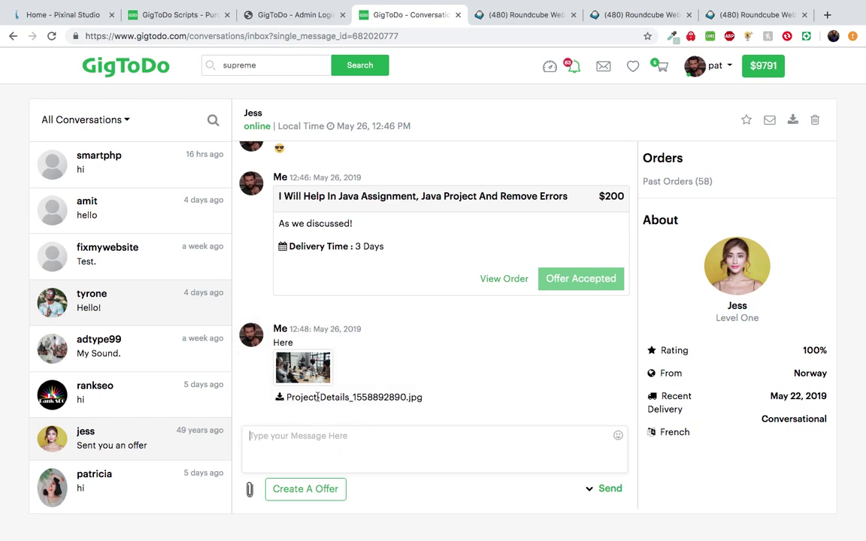
Reload the conversation with Jess, scroll through the thread, and star it
left_click(51, 36)
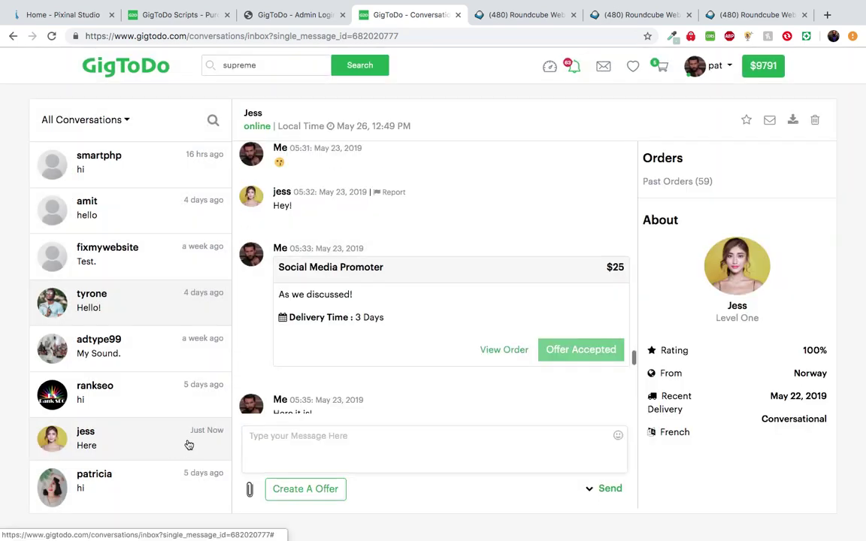
scroll(354, 354, "down", 5)
scroll(355, 354, "down", 10)
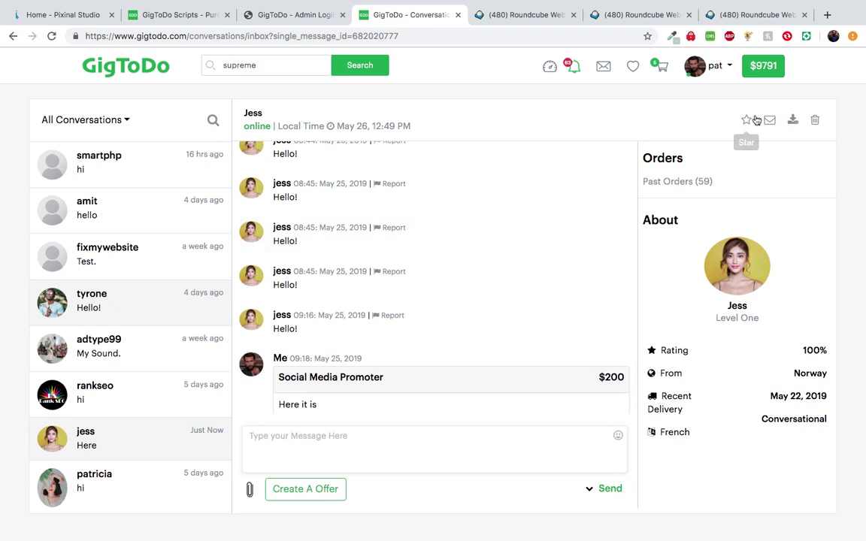
scroll(377, 158, "down", 1)
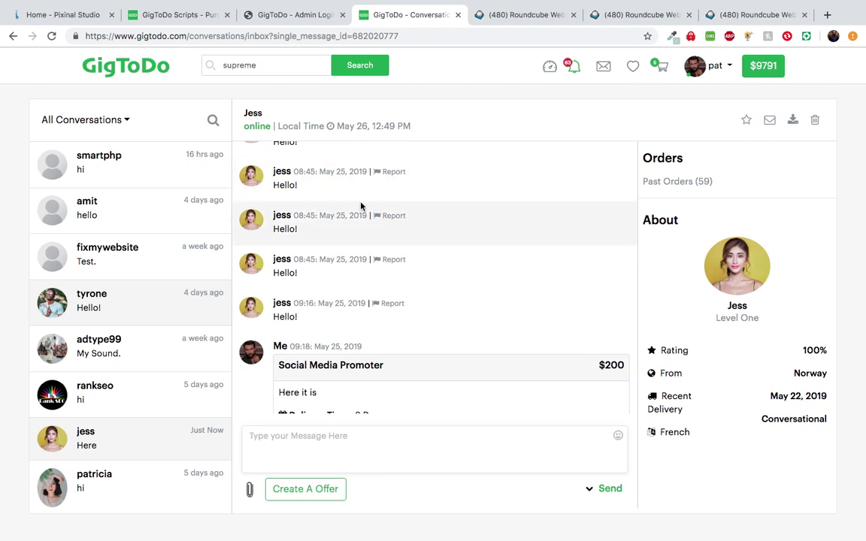
scroll(414, 181, "down", 1)
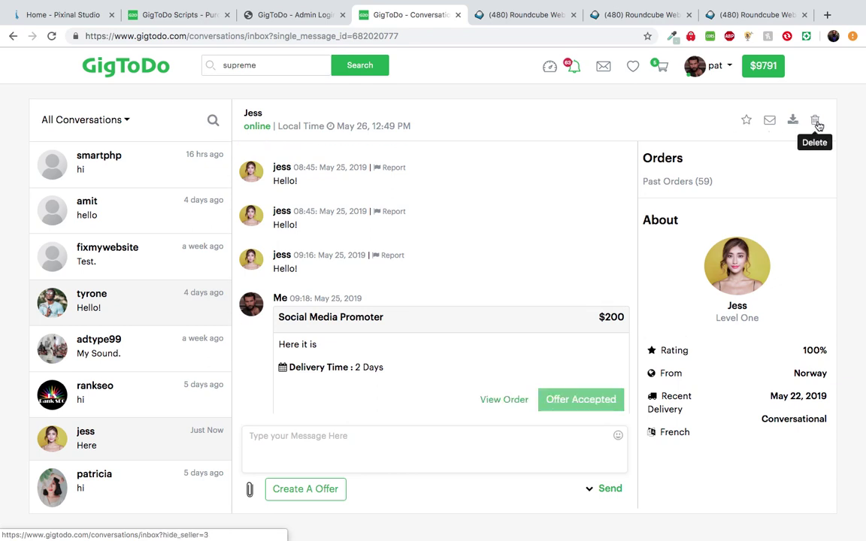
left_click(747, 122)
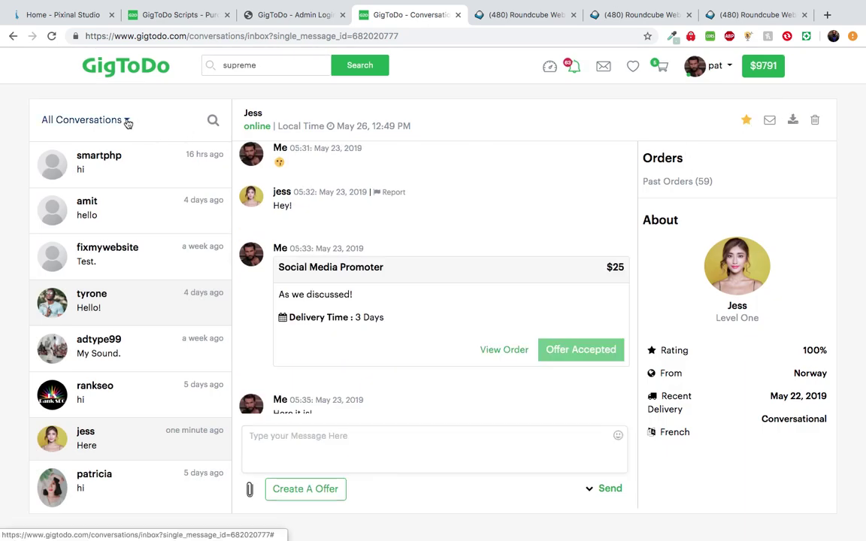
Filter the inbox to Starred conversations and unstar the conversation with Jess
left_click(126, 121)
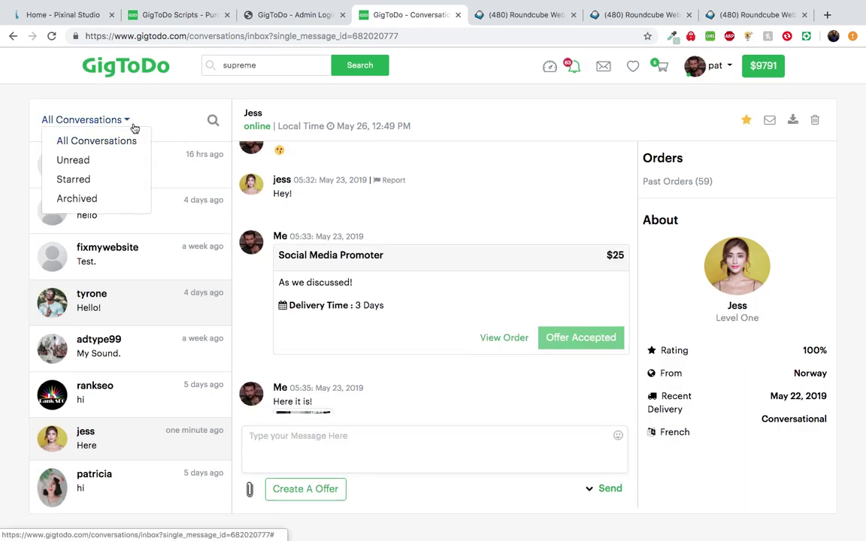
left_click(81, 184)
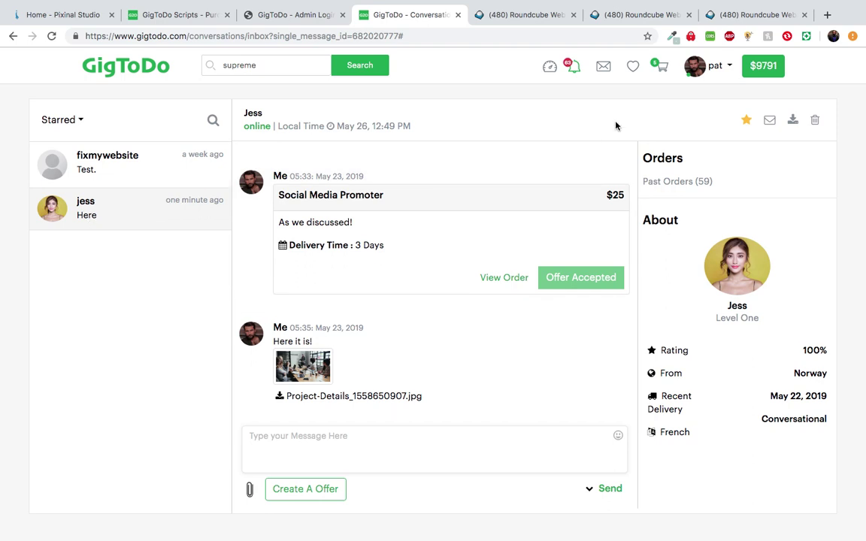
left_click(746, 123)
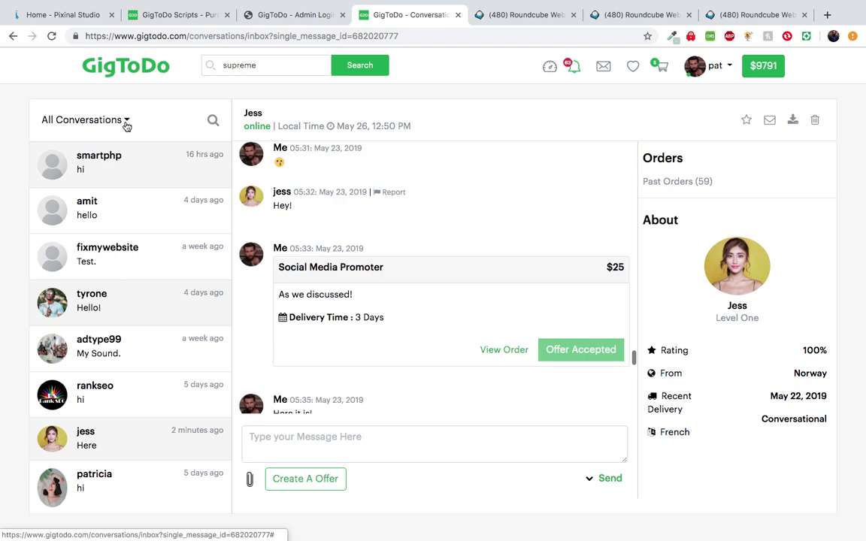
Check the Starred filter again, then switch back to All Conversations
left_click(126, 123)
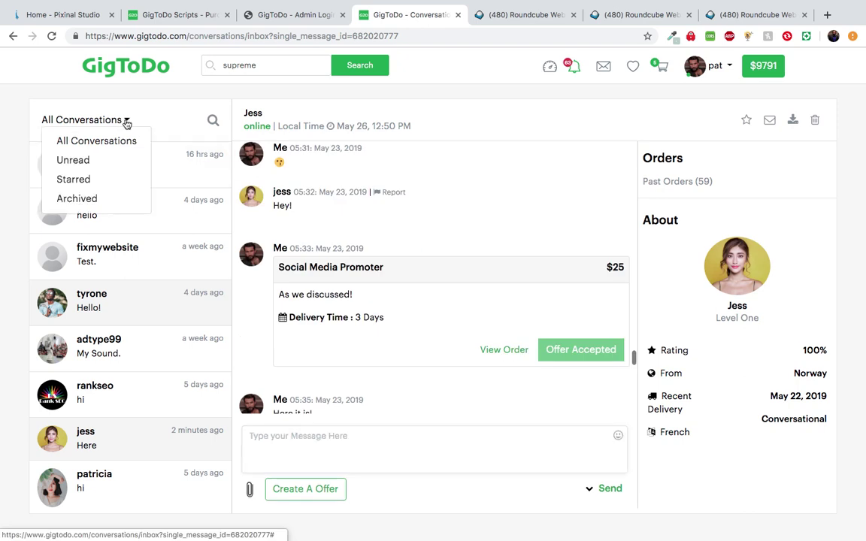
left_click(89, 185)
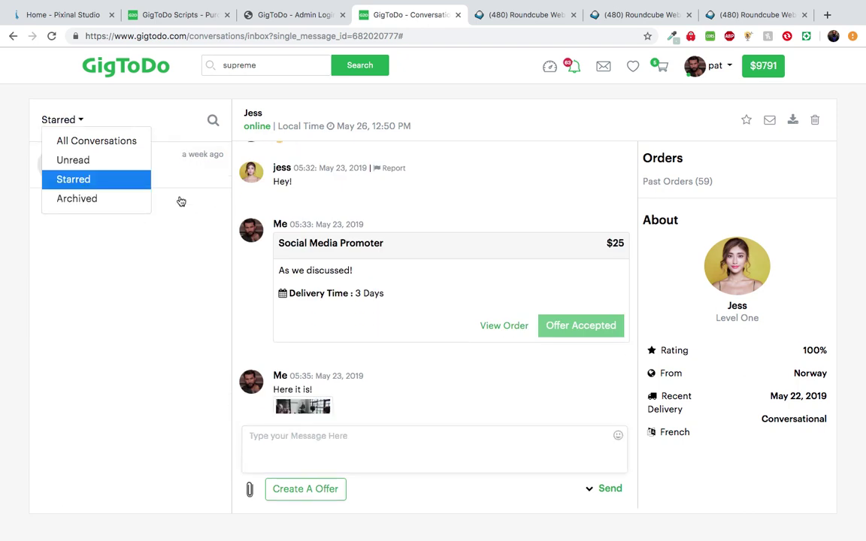
left_click(79, 118)
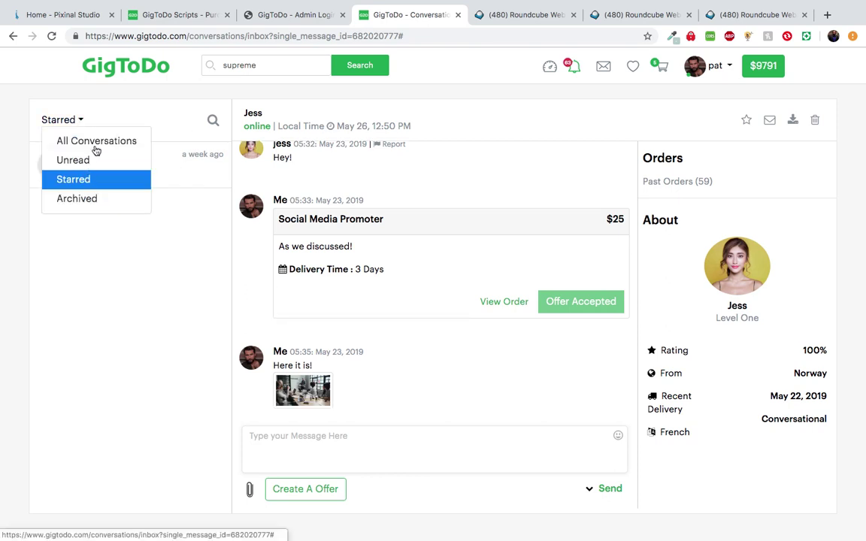
left_click(96, 141)
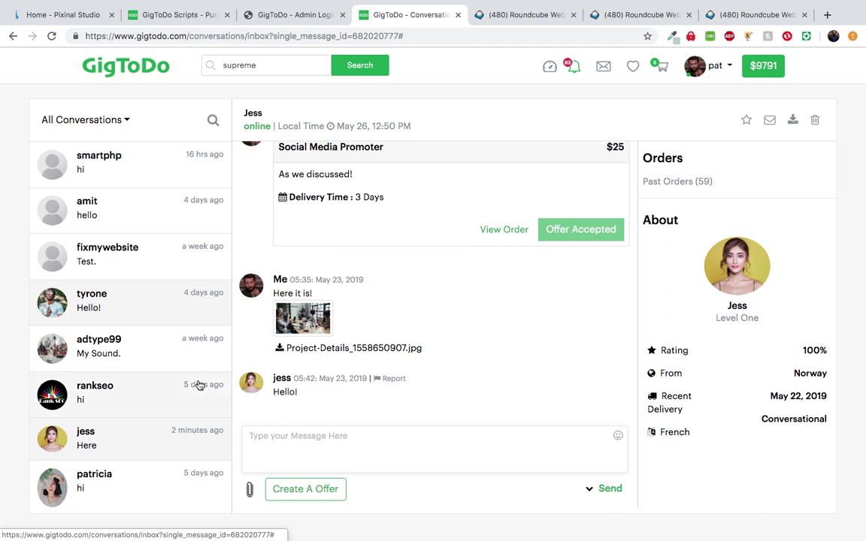
left_click(213, 122)
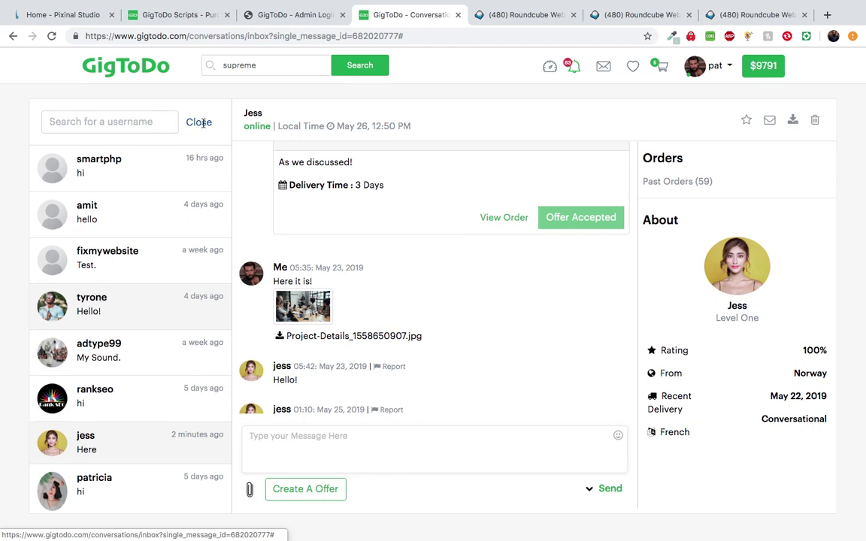
left_click(115, 121)
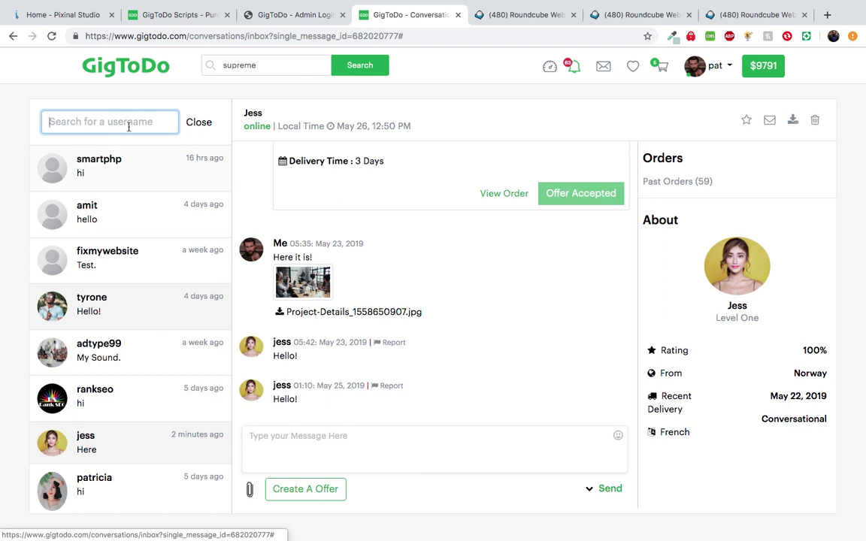
type("ran")
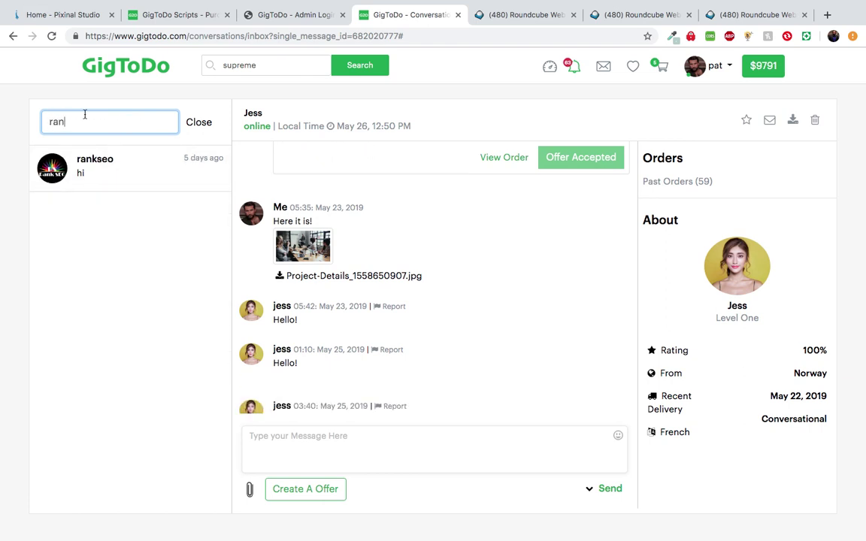
left_click(199, 122)
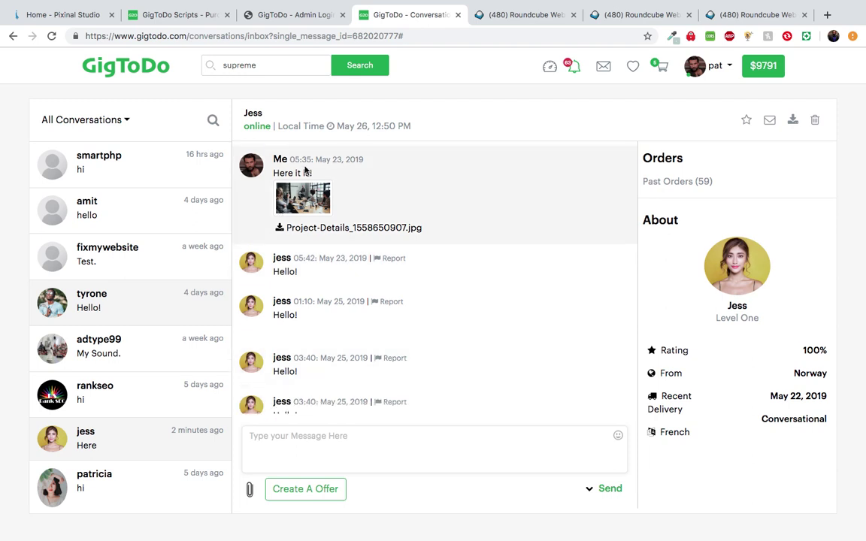
left_click_drag(243, 123, 412, 125)
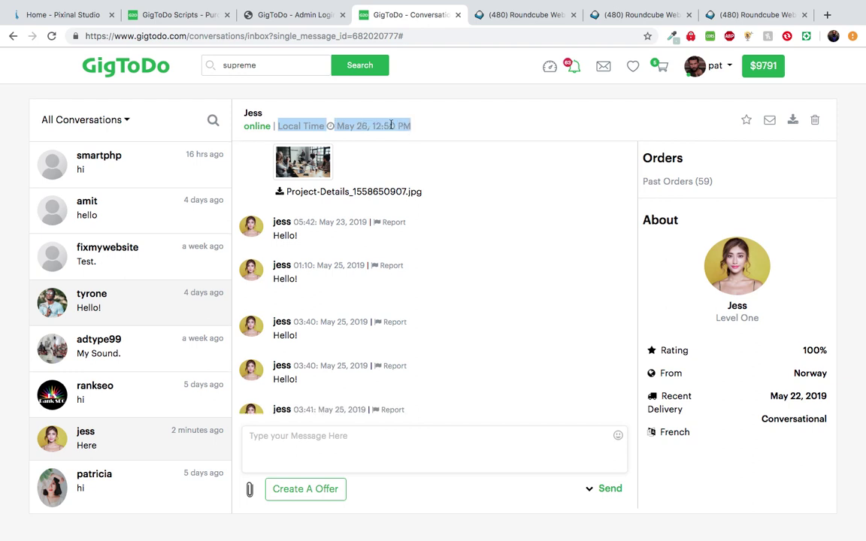
left_click(376, 124)
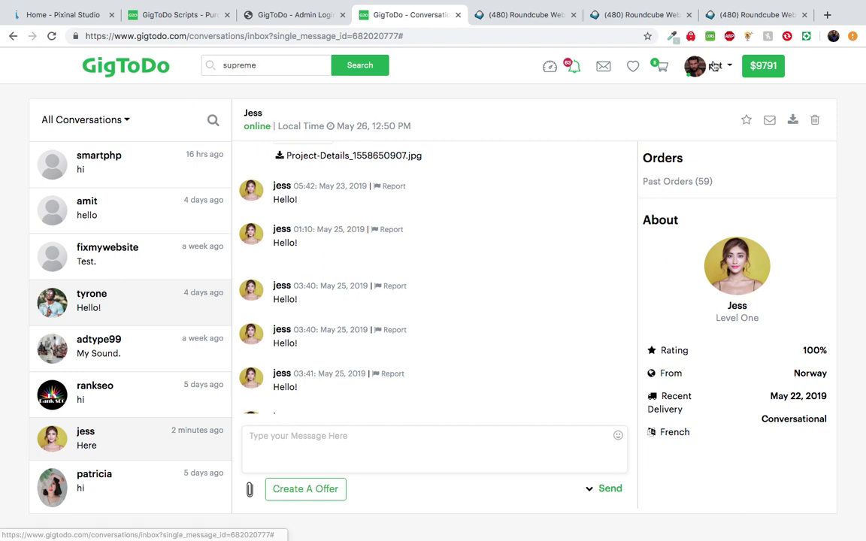
Go to the dashboard and browse the full Notifications page
left_click(550, 67)
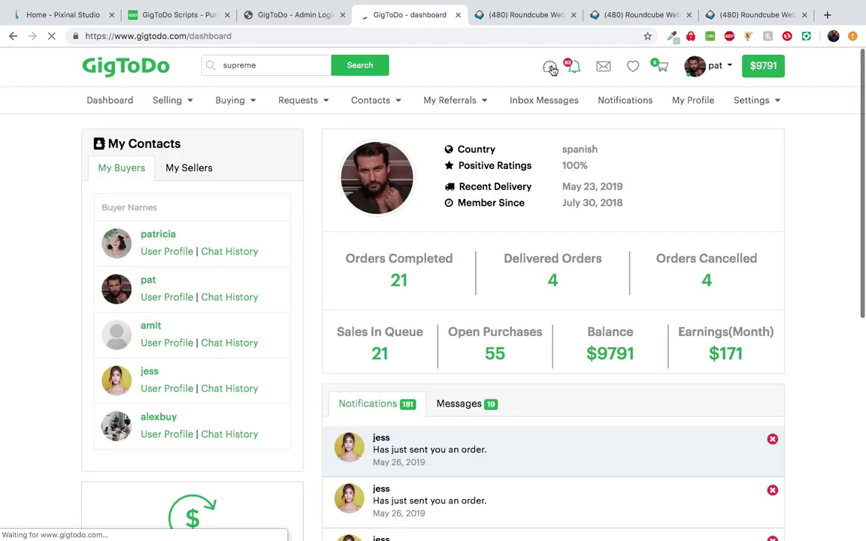
left_click(624, 106)
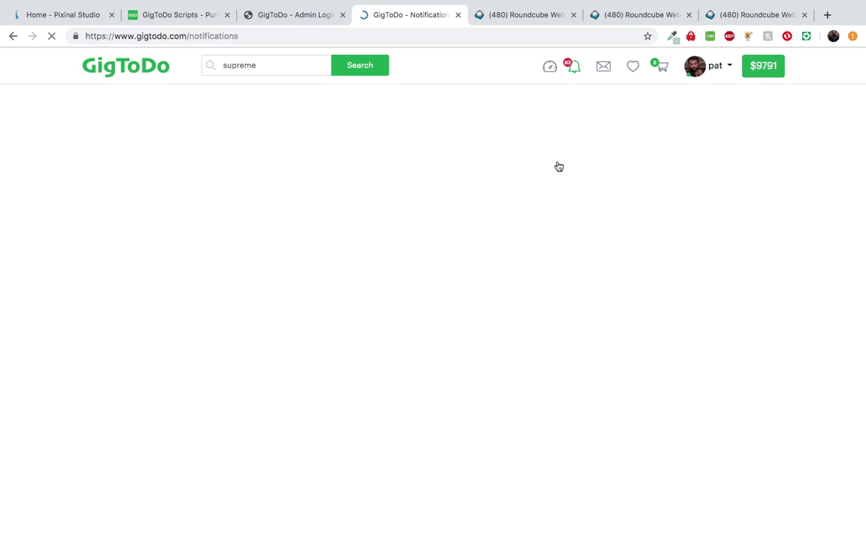
scroll(465, 212, "down", 5)
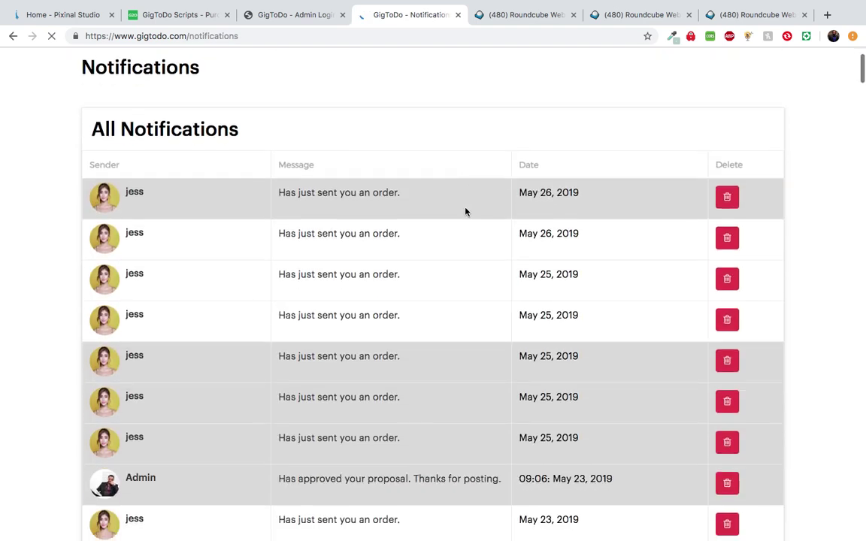
scroll(406, 386, "up", 5)
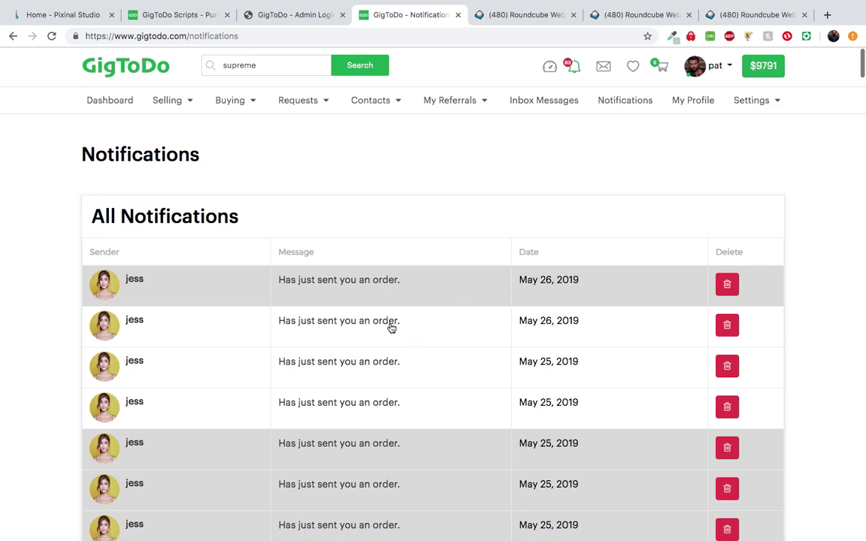
scroll(390, 332, "down", 5)
scroll(405, 293, "up", 2)
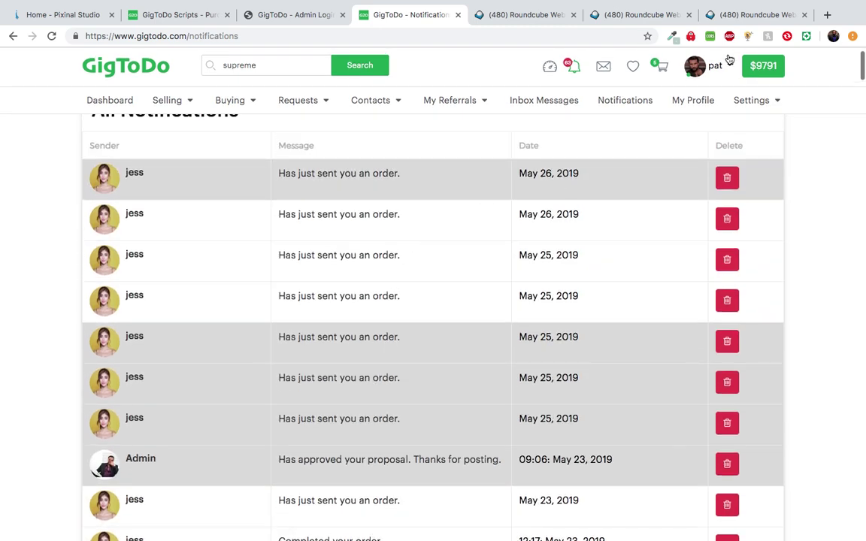
Open the newest order notification from the bell dropdown, for the $200 Java assignment
left_click(732, 67)
left_click(573, 67)
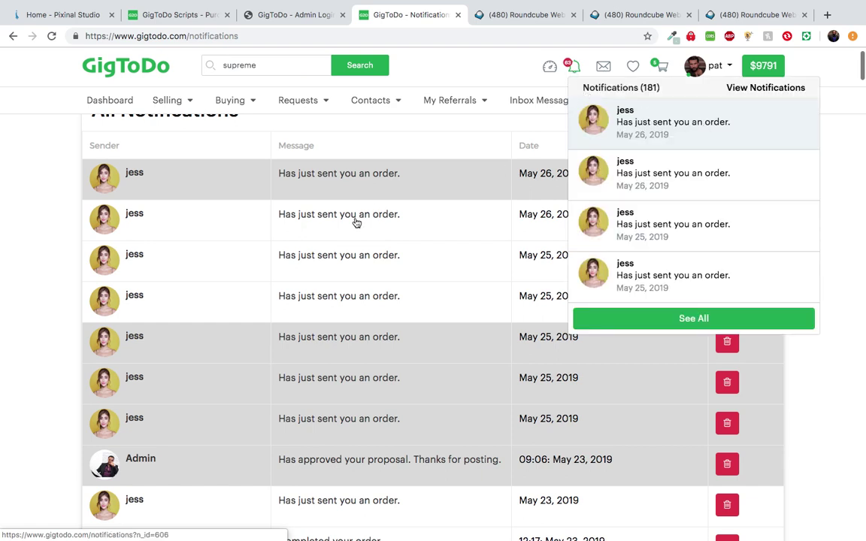
left_click(359, 189)
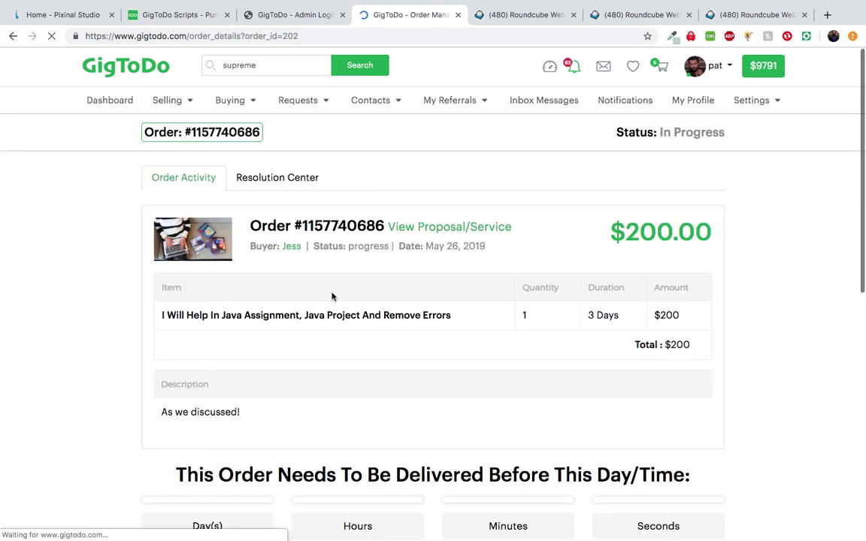
Go back to the full Notifications list via the bell dropdown
scroll(332, 297, "down", 3)
scroll(333, 297, "down", 2)
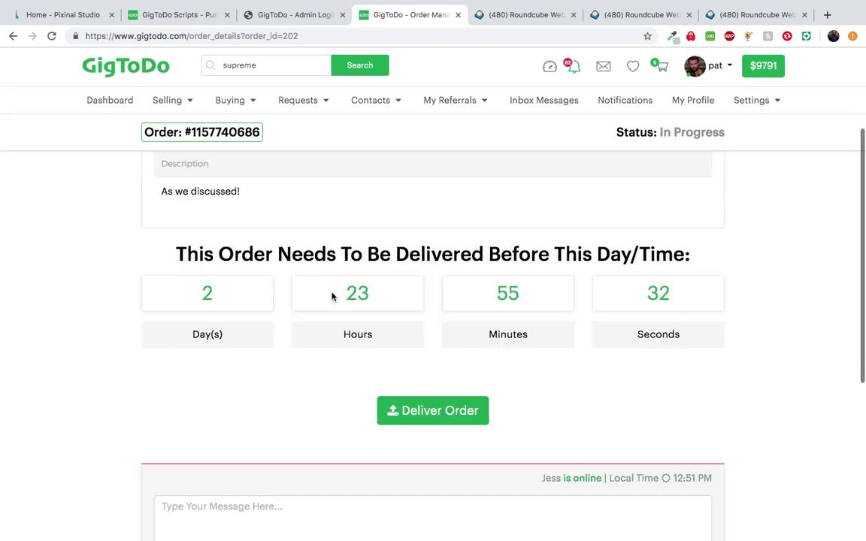
scroll(332, 296, "up", 2)
left_click(573, 66)
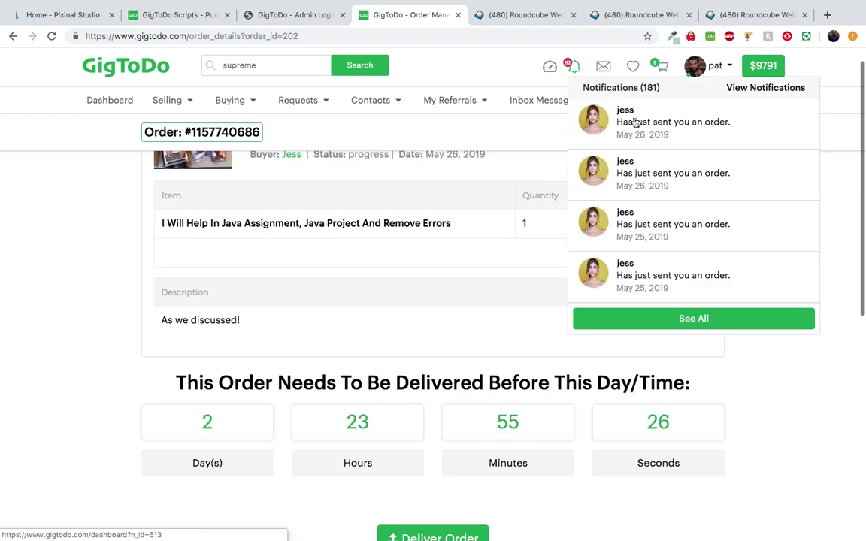
left_click(513, 74)
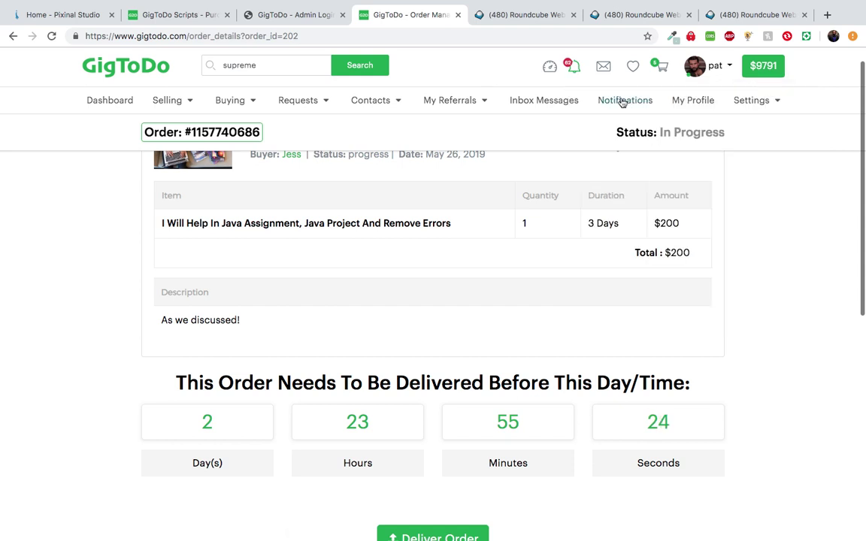
left_click(623, 101)
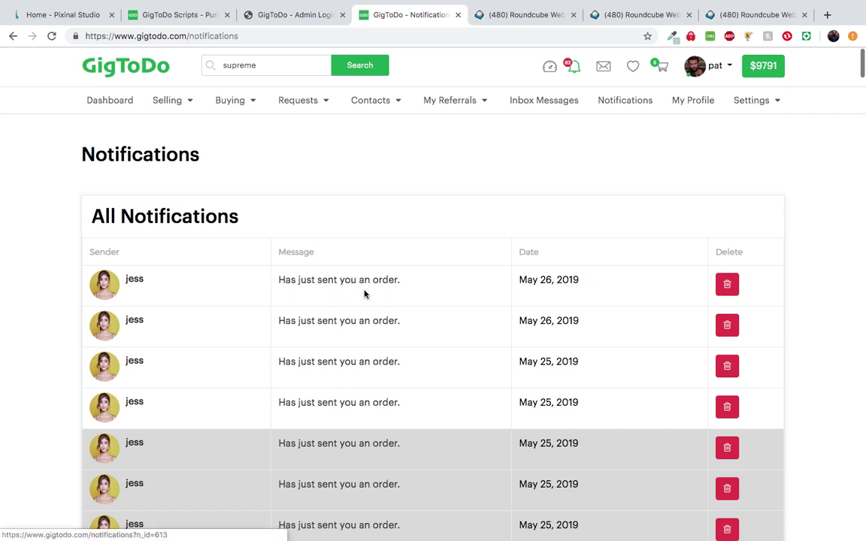
Delete one of jess's order notifications with its red trash icon and review the list
scroll(365, 295, "down", 5)
left_click(729, 305)
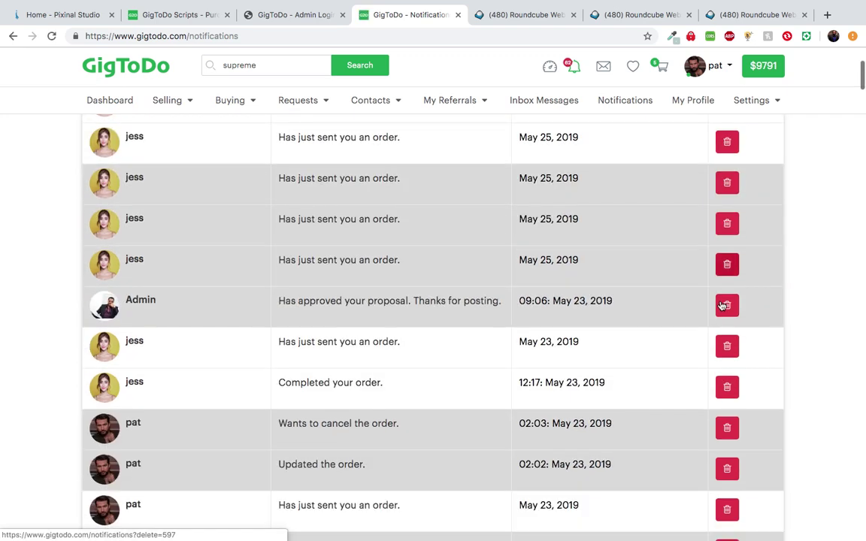
scroll(721, 305, "up", 5)
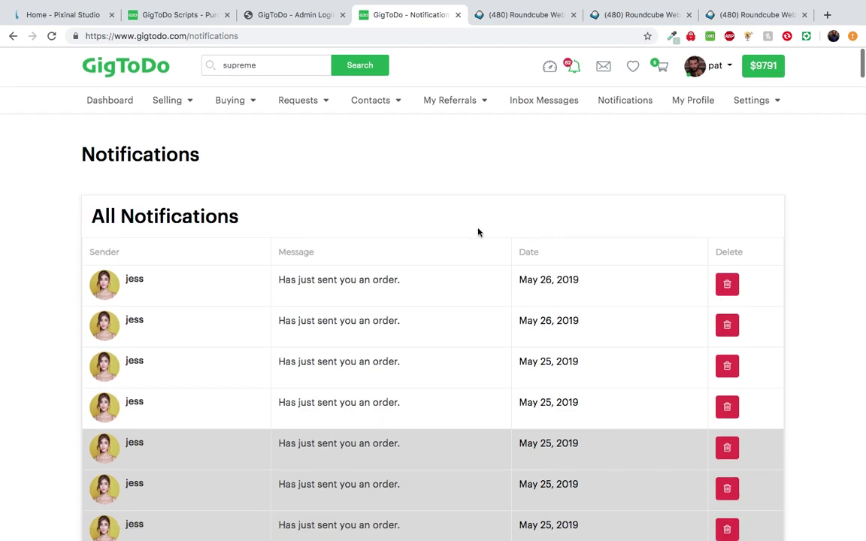
scroll(354, 306, "down", 2)
scroll(354, 305, "up", 2)
scroll(353, 293, "down", 2)
scroll(406, 276, "up", 2)
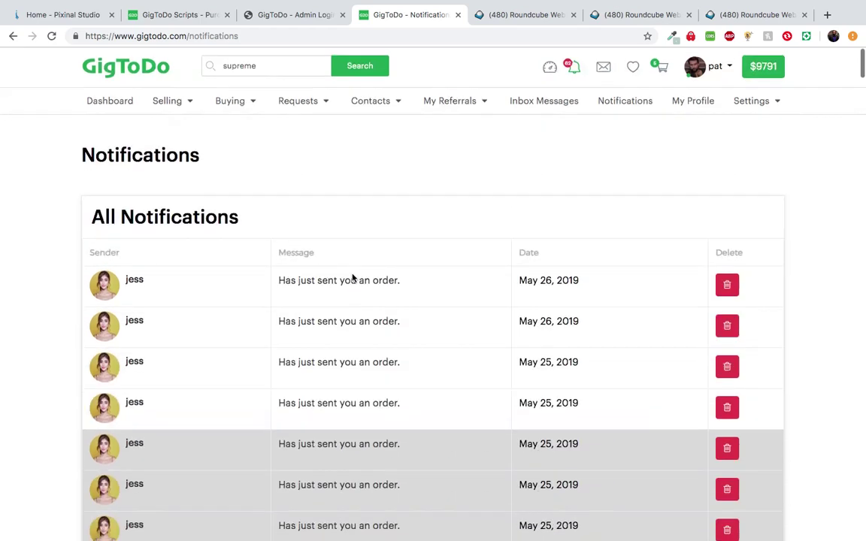
scroll(472, 238, "down", 2)
scroll(472, 237, "down", 5)
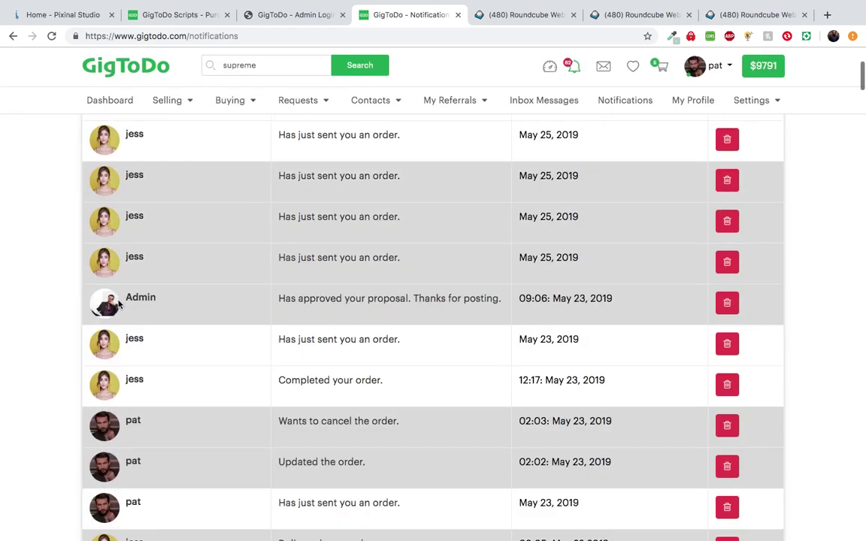
scroll(107, 304, "down", 3)
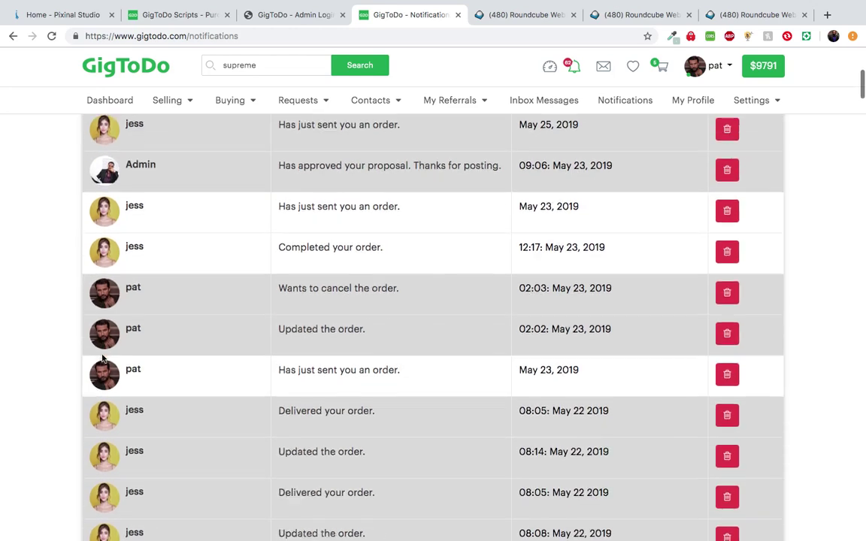
scroll(111, 415, "up", 10)
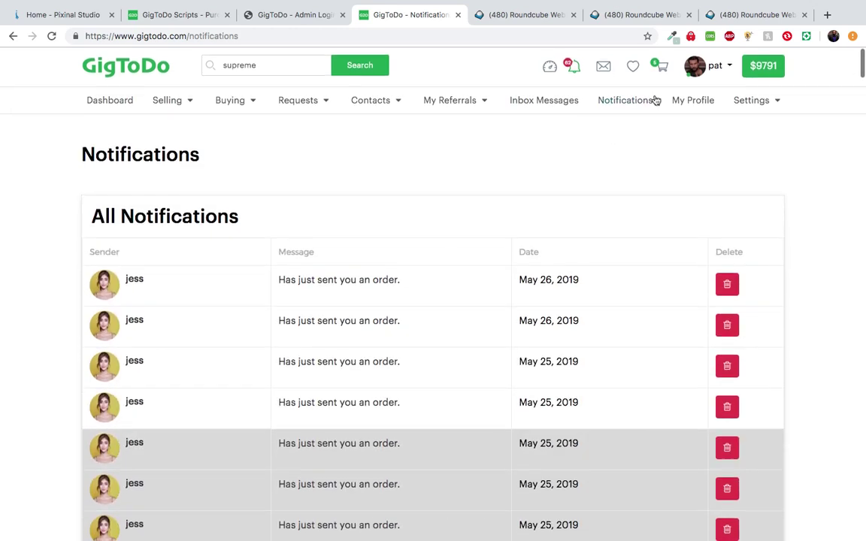
On My Profile, add a new language entry and choose French
left_click(692, 101)
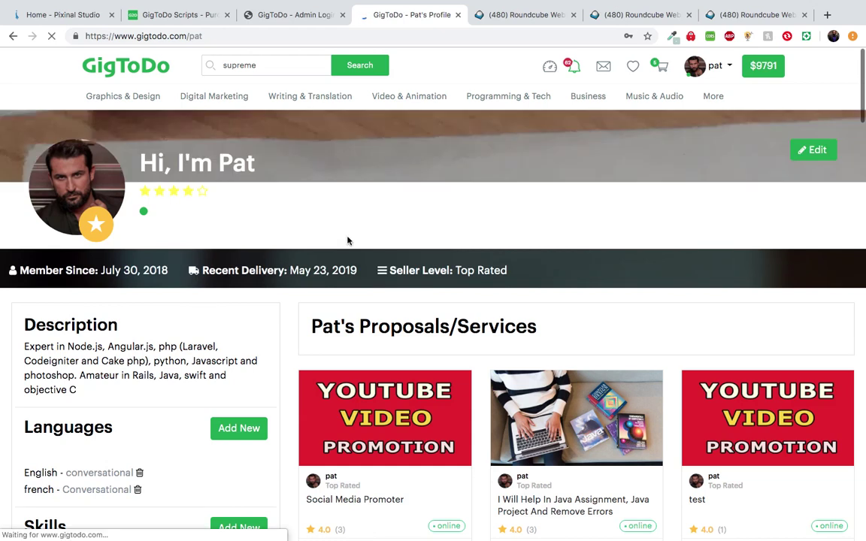
scroll(340, 248, "down", 5)
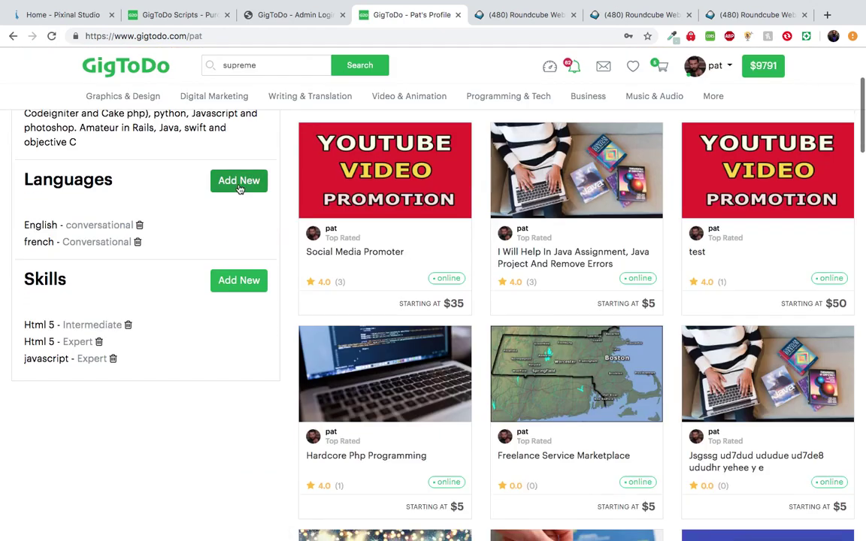
left_click(239, 182)
left_click(178, 221)
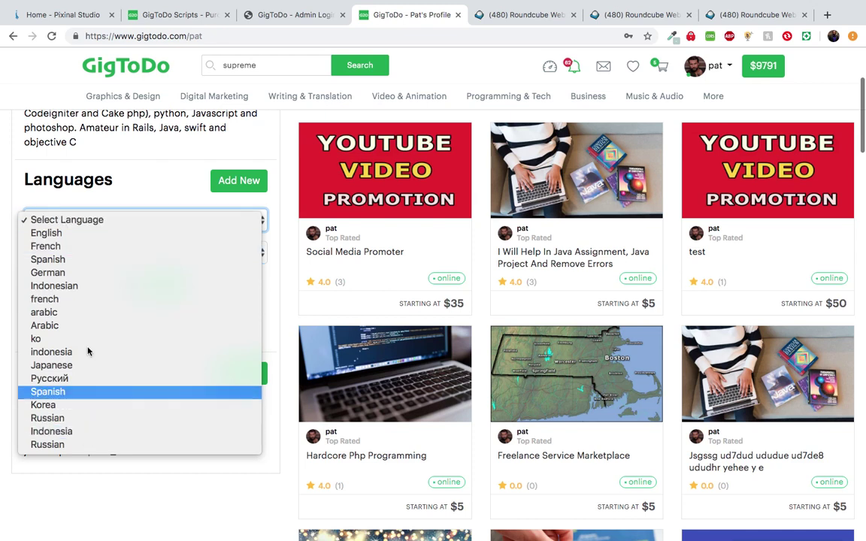
left_click(106, 167)
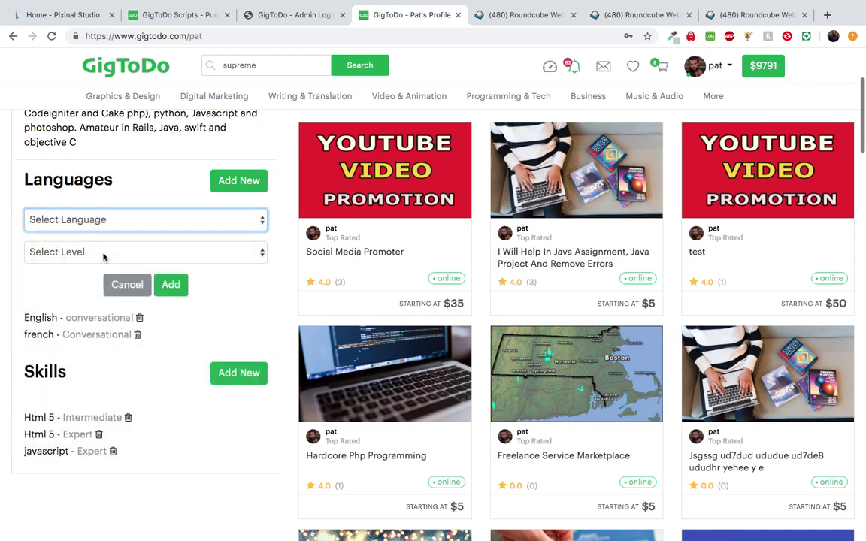
left_click(104, 253)
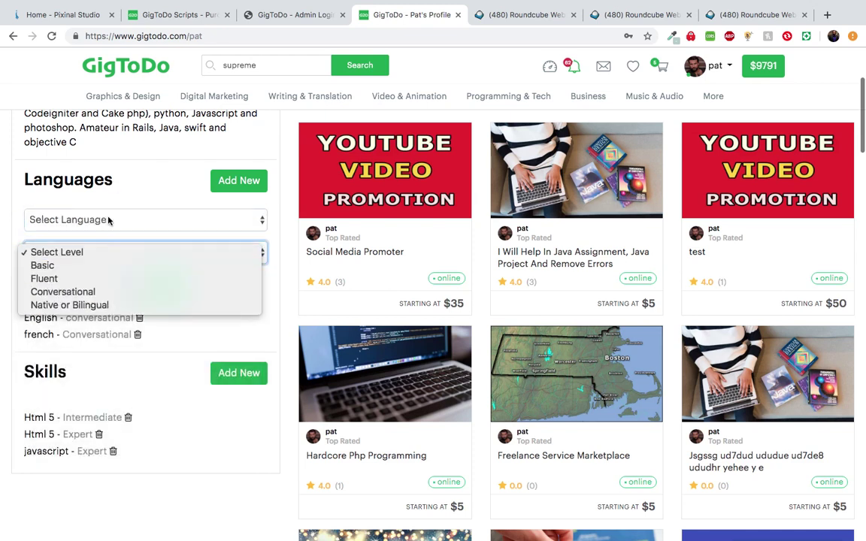
left_click(108, 220)
left_click(108, 219)
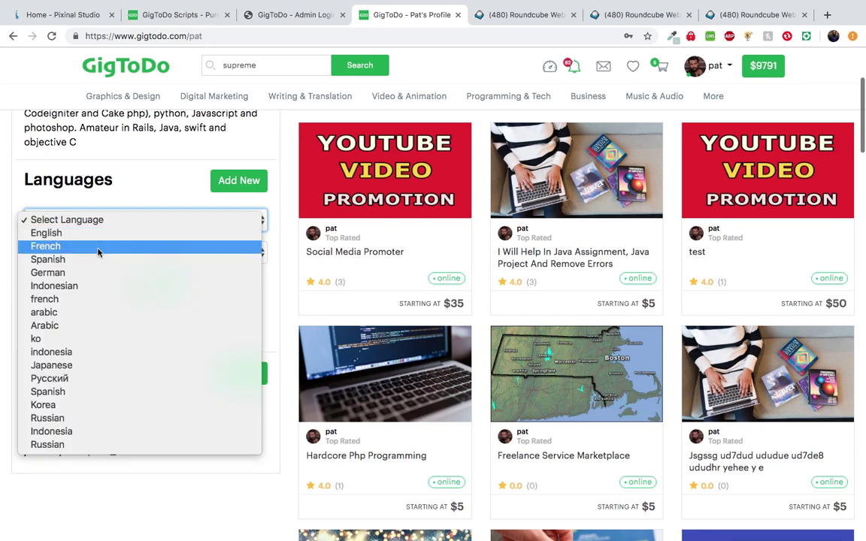
left_click(97, 247)
left_click(102, 253)
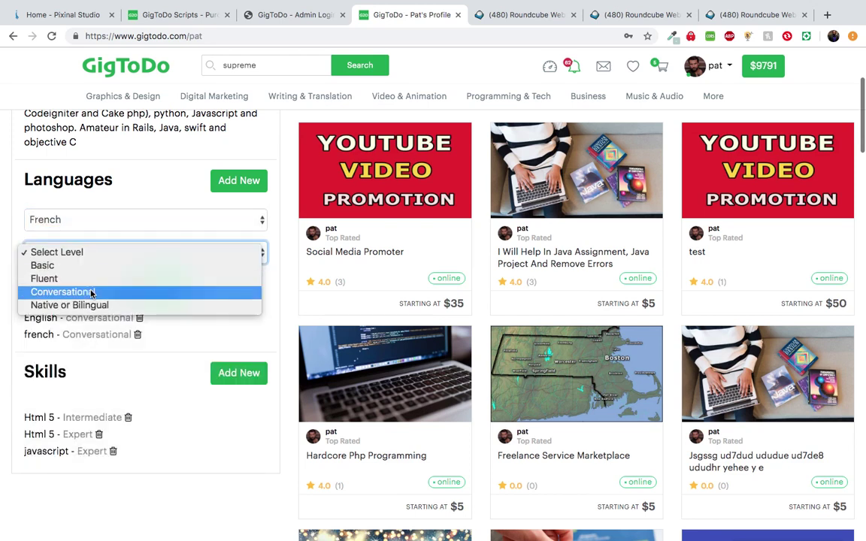
left_click(110, 159)
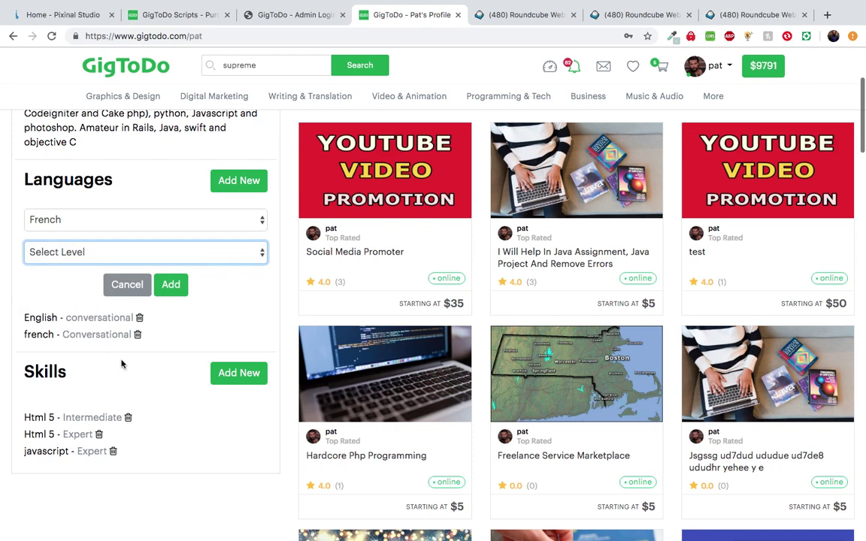
Start a new skill entry and look through its Skill and Level dropdowns
scroll(112, 359, "down", 2)
left_click(227, 302)
scroll(175, 316, "down", 2)
left_click(172, 296)
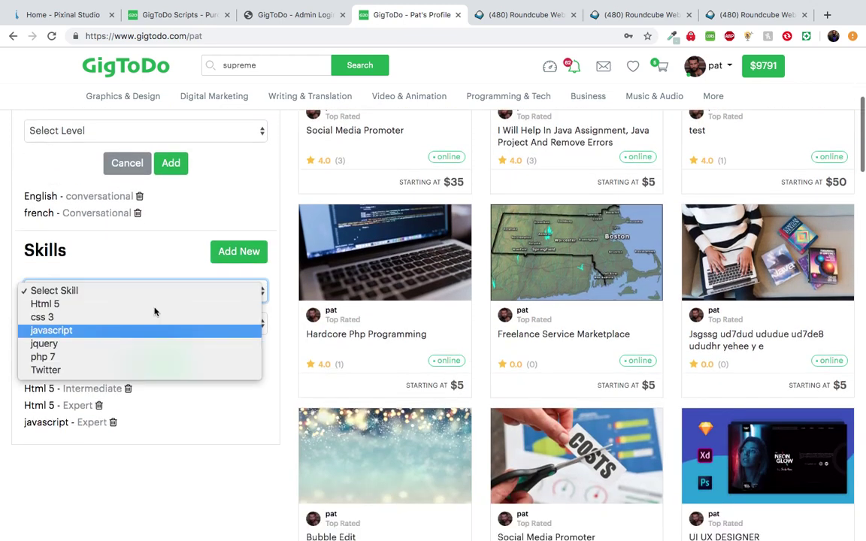
left_click(145, 263)
left_click(132, 325)
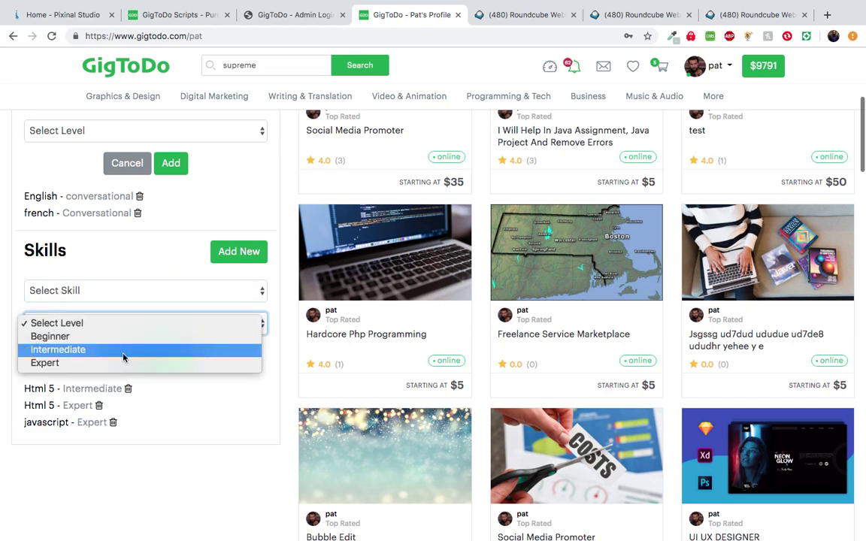
left_click(100, 286)
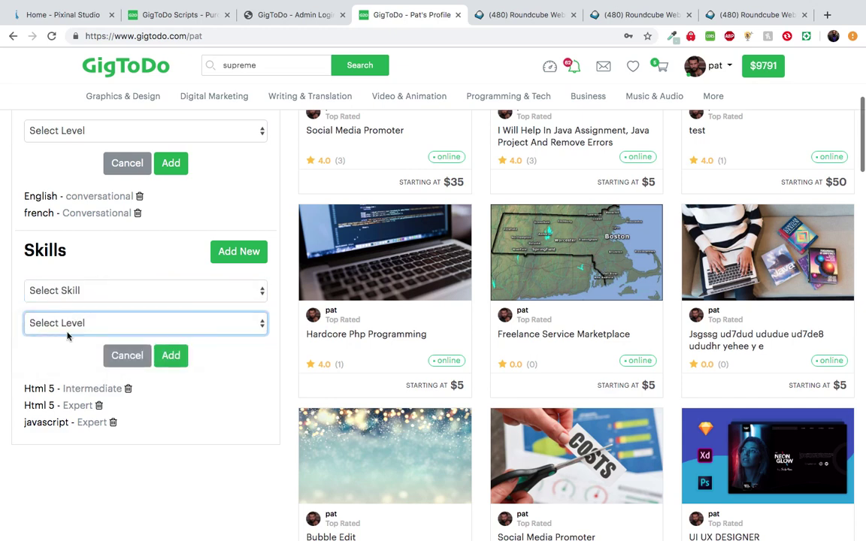
scroll(61, 139, "up", 2)
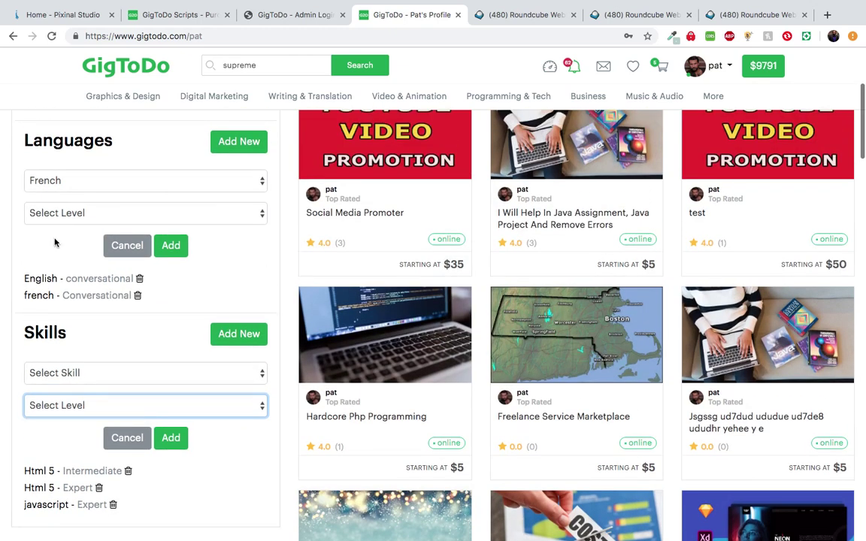
scroll(62, 218, "down", 3)
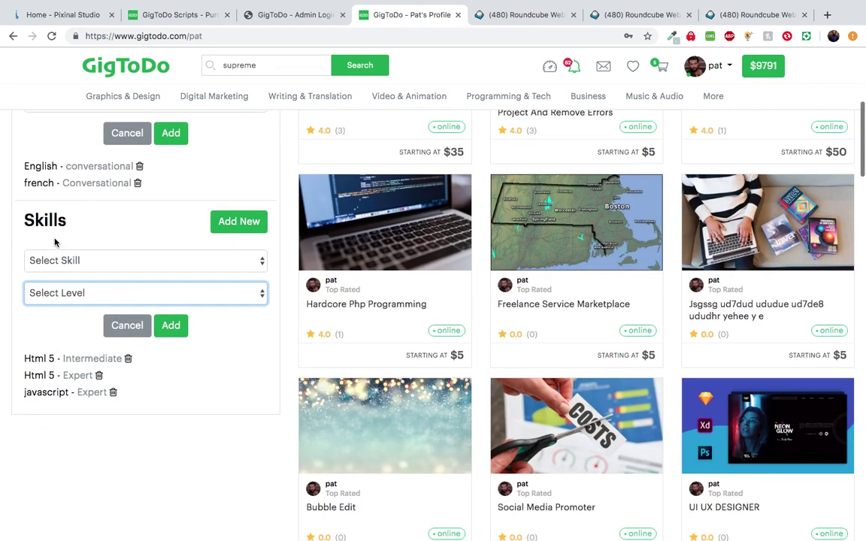
scroll(451, 285, "up", 10)
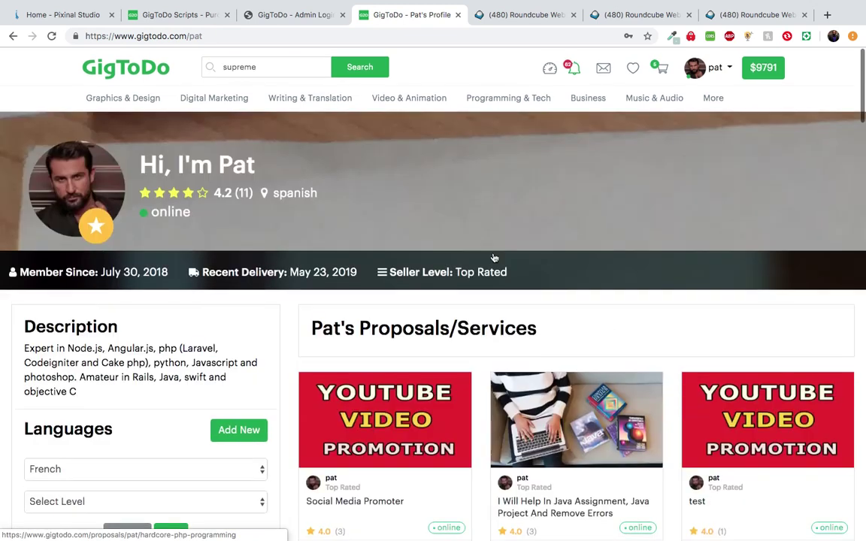
scroll(556, 391, "down", 15)
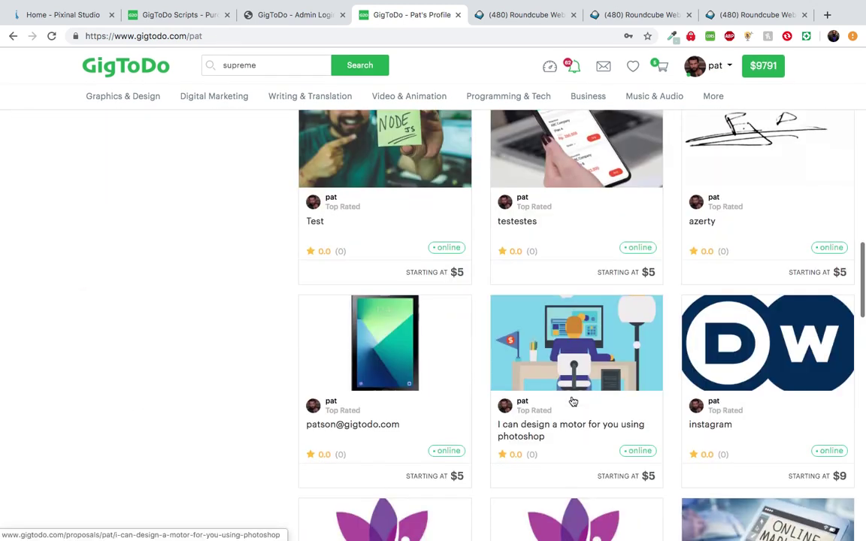
scroll(572, 400, "down", 6)
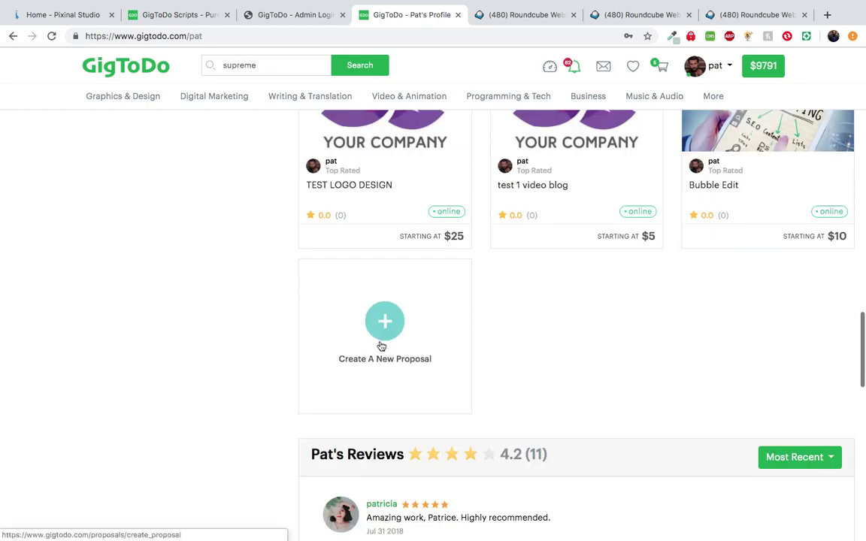
scroll(508, 362, "down", 3)
scroll(508, 364, "down", 2)
scroll(502, 361, "up", 1)
scroll(566, 277, "up", 3)
scroll(566, 277, "up", 1)
scroll(542, 361, "down", 2)
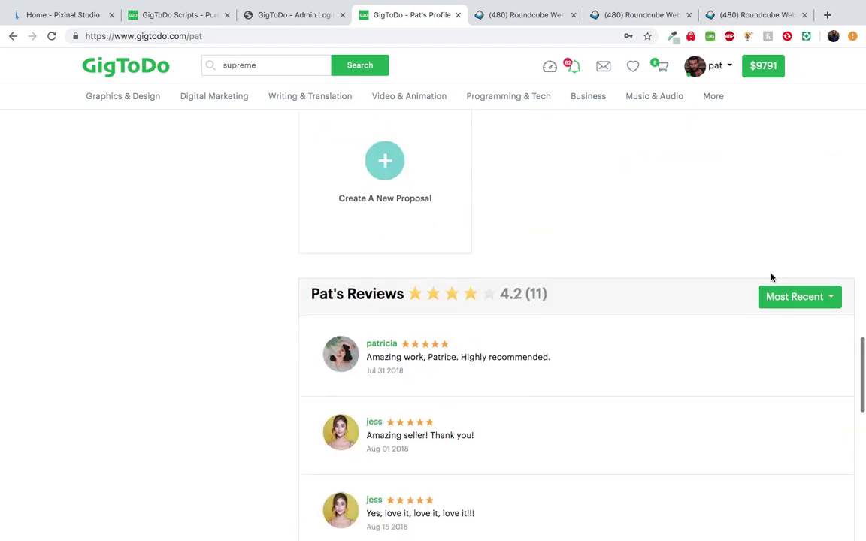
left_click(795, 298)
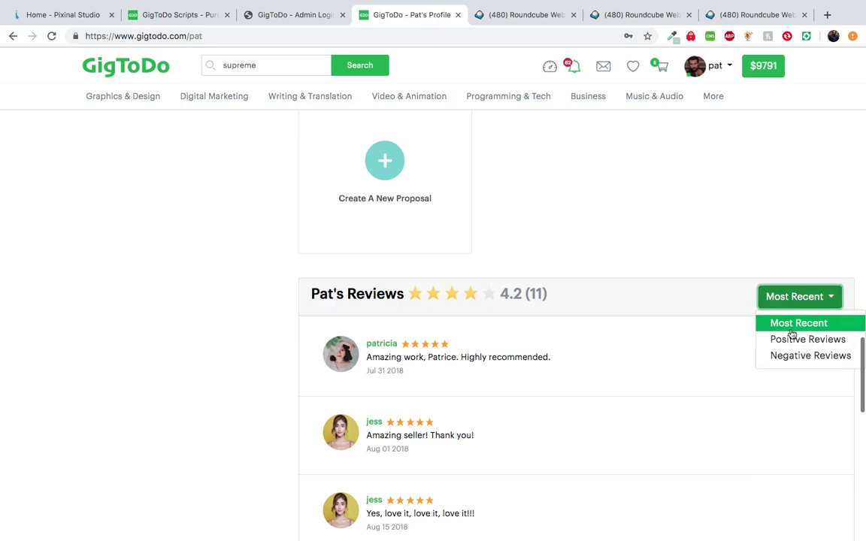
left_click(788, 358)
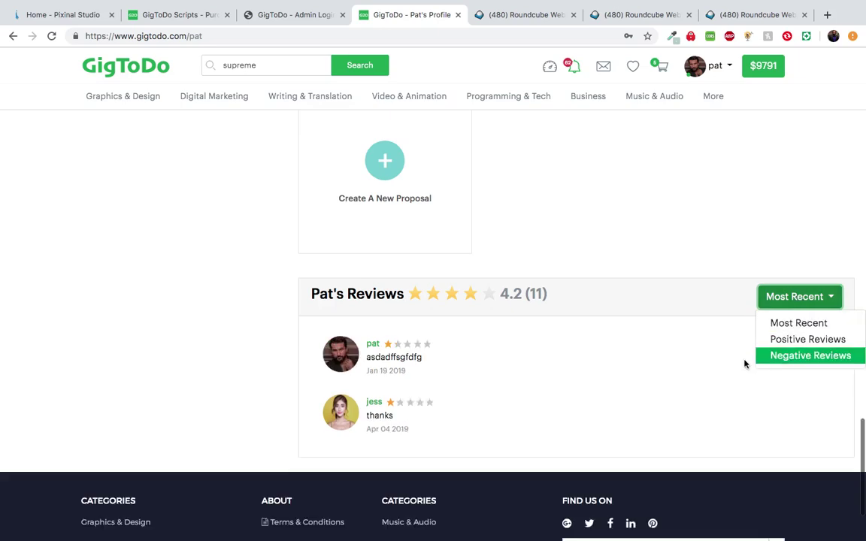
left_click(798, 341)
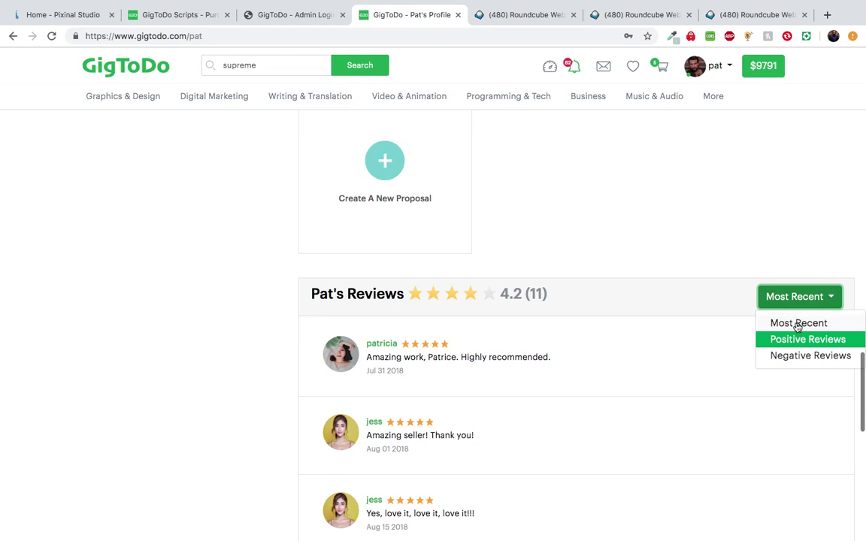
left_click(798, 325)
scroll(626, 270, "up", 15)
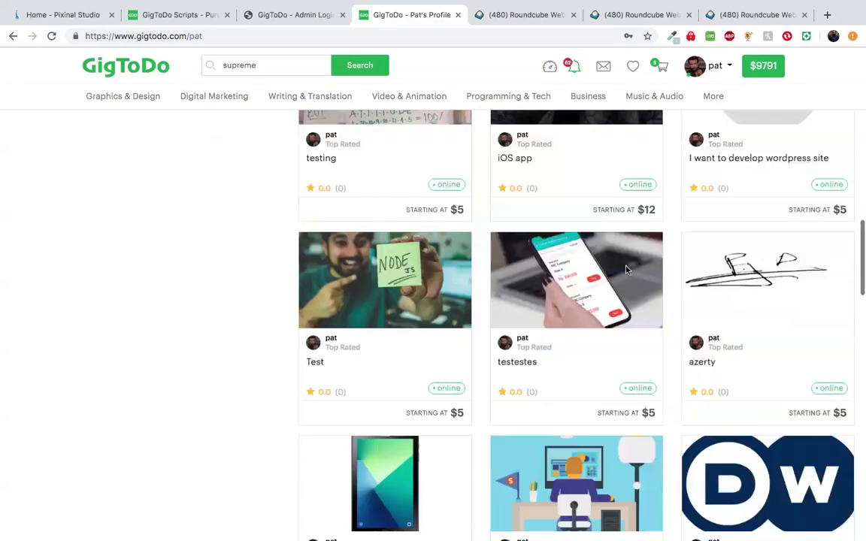
scroll(626, 270, "up", 8)
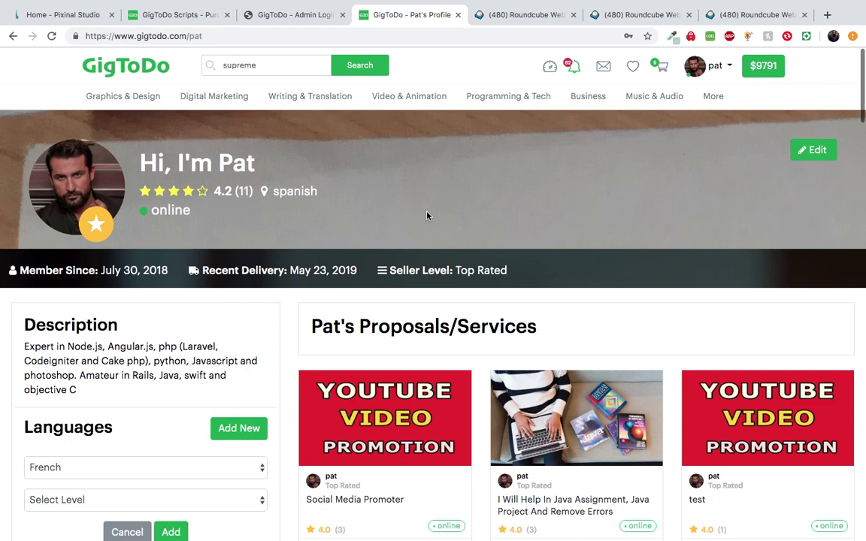
Open Settings > Profile Settings from the pat account menu
left_click(715, 65)
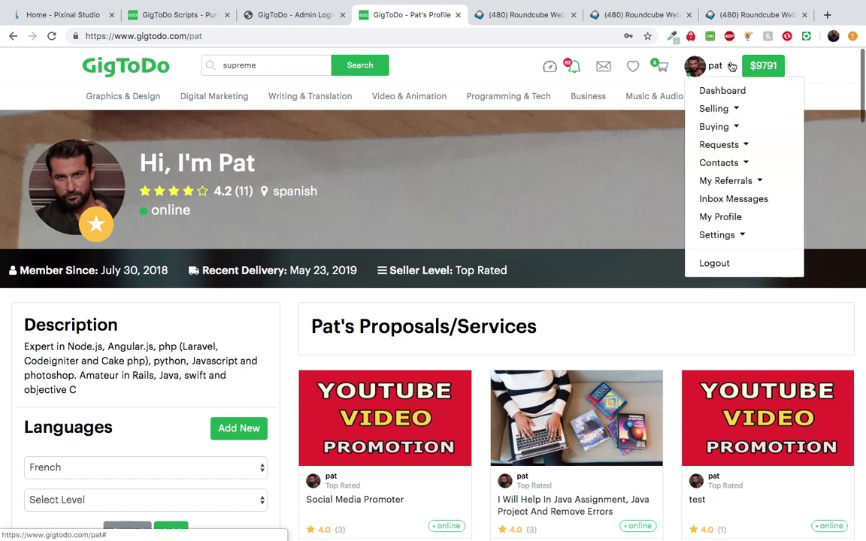
left_click(734, 239)
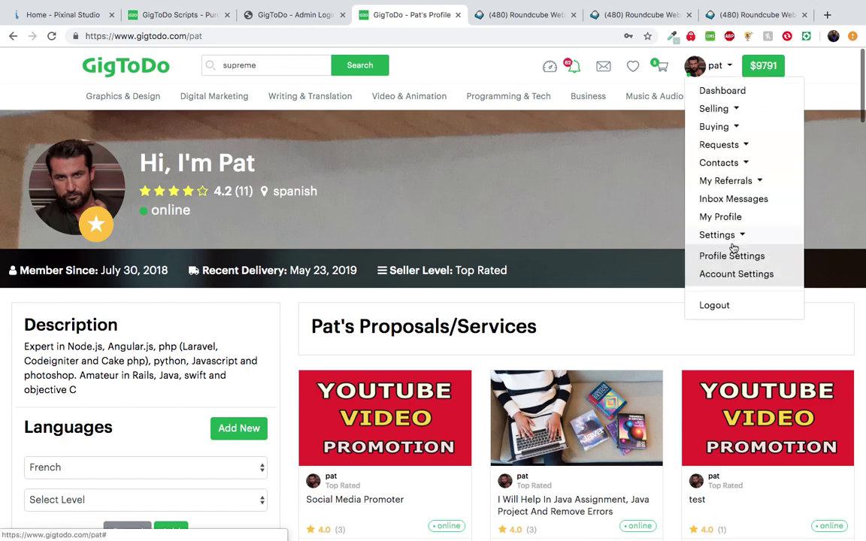
left_click(733, 257)
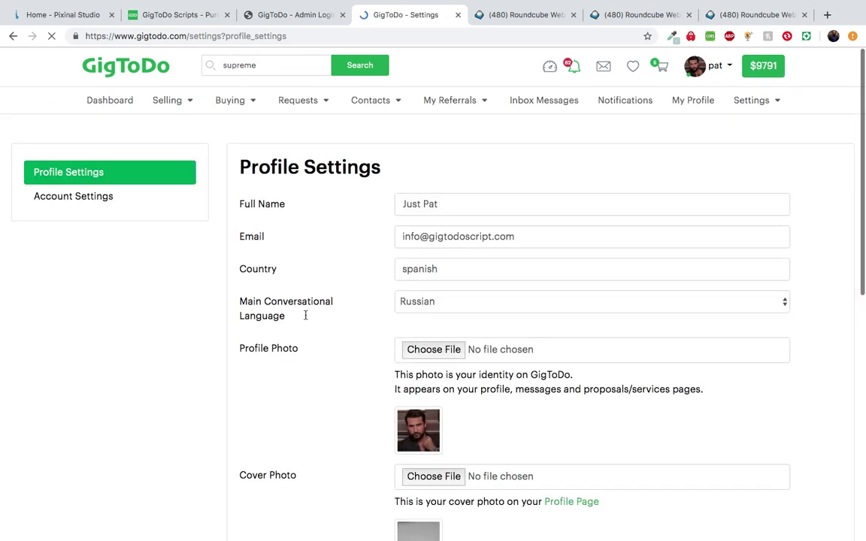
Review the profile fields, including Country, then switch to Account Settings
scroll(305, 321, "down", 7)
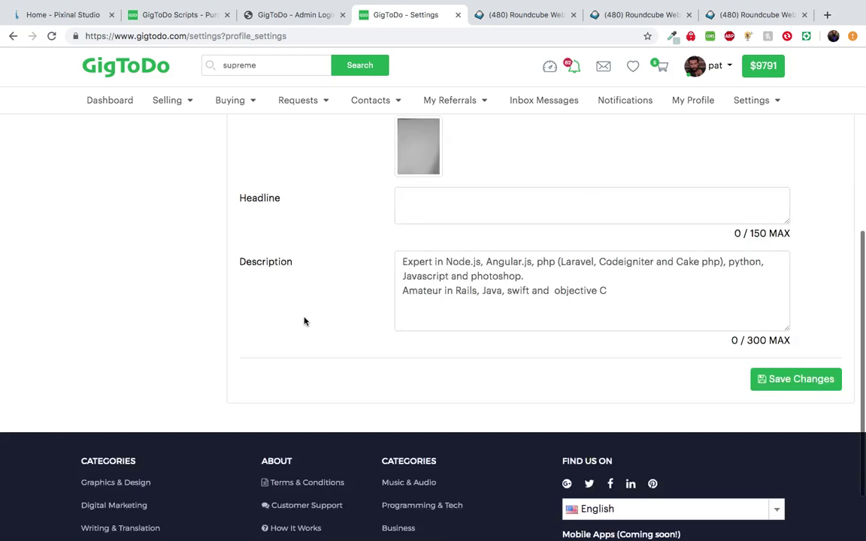
scroll(304, 321, "up", 10)
scroll(364, 331, "down", 2)
scroll(364, 331, "up", 2)
left_click(434, 269)
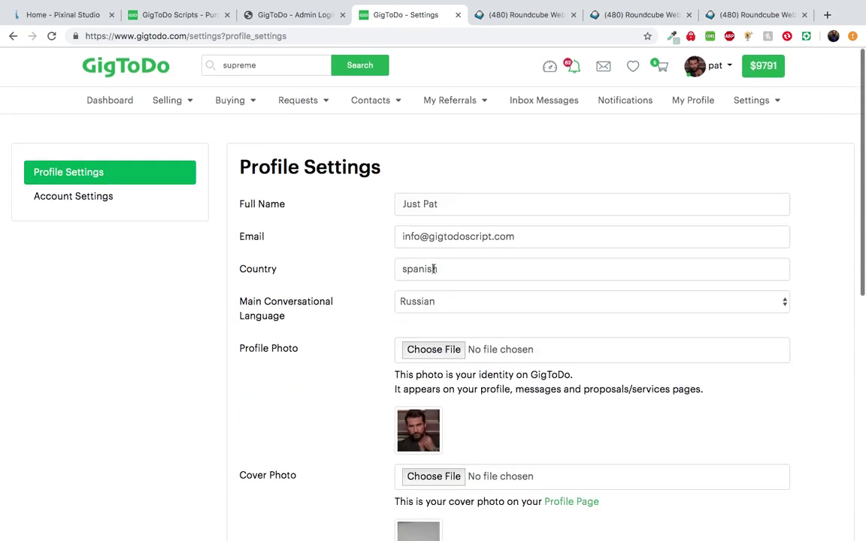
left_click(96, 197)
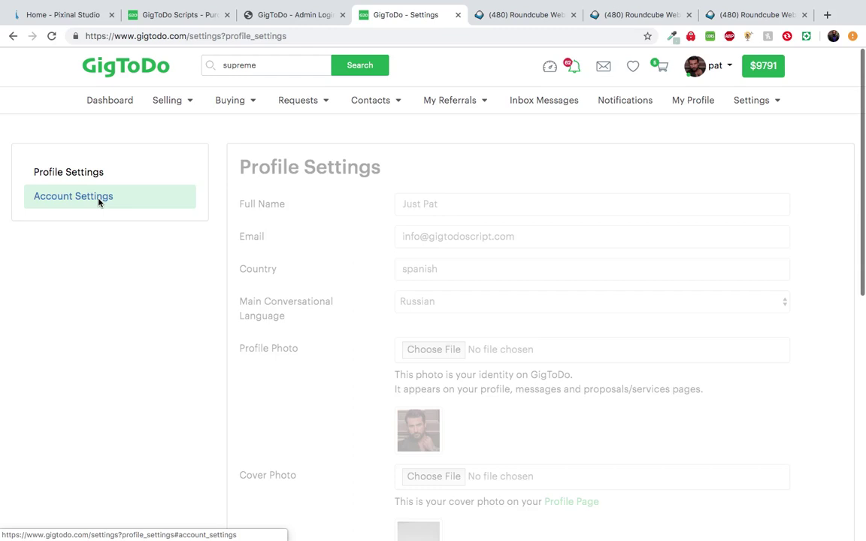
scroll(382, 255, "down", 2)
scroll(383, 255, "up", 2)
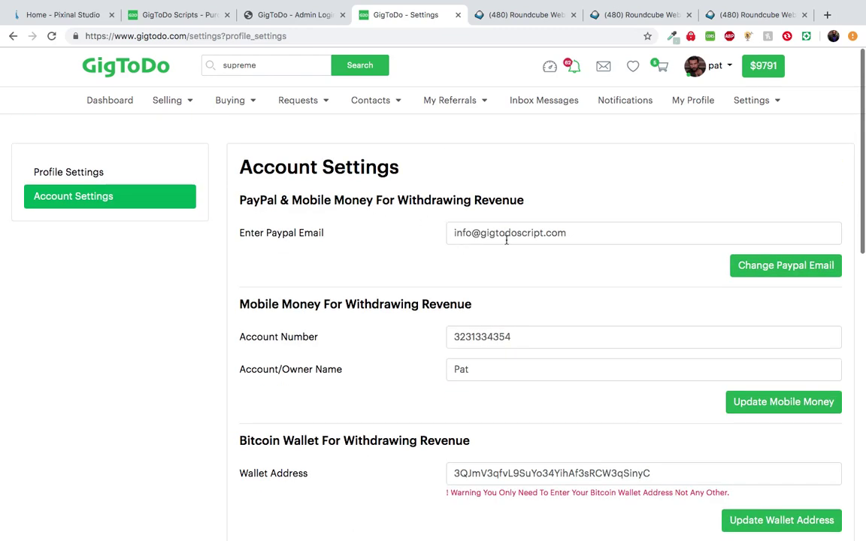
scroll(451, 301, "down", 3)
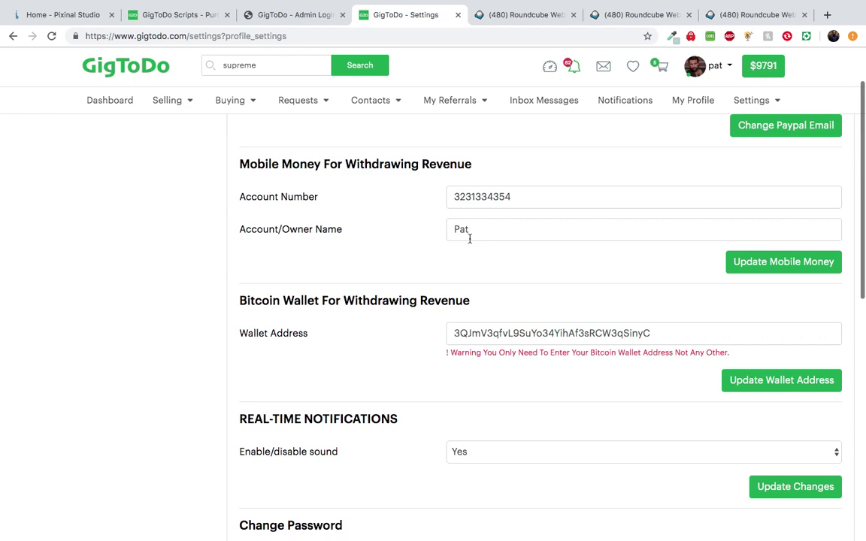
scroll(469, 239, "up", 3)
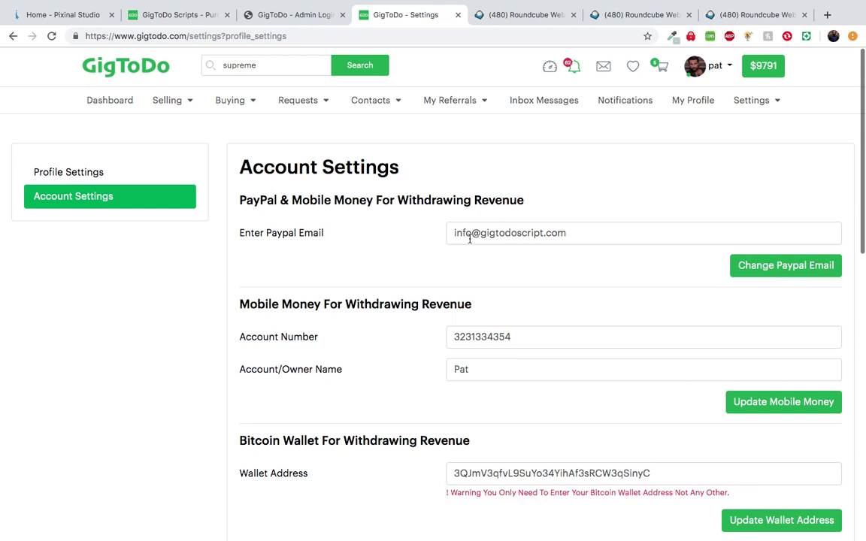
scroll(469, 239, "down", 4)
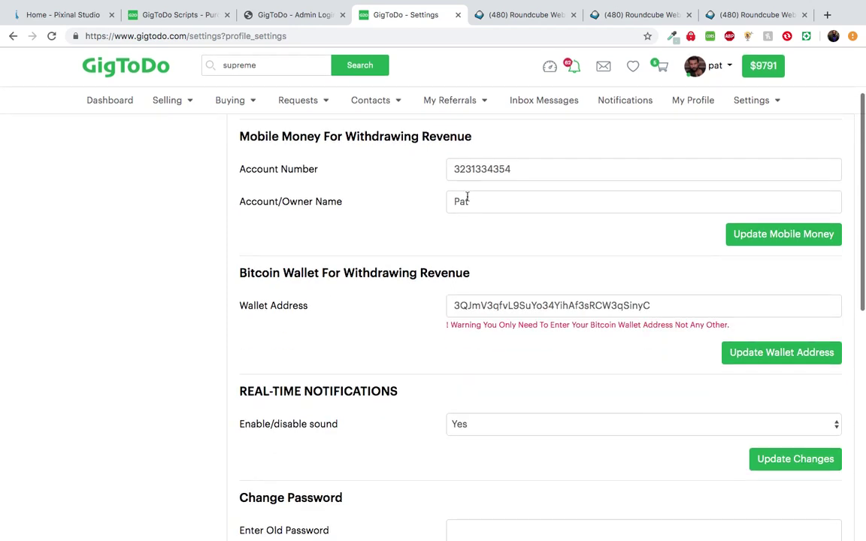
scroll(467, 200, "up", 2)
scroll(468, 199, "down", 4)
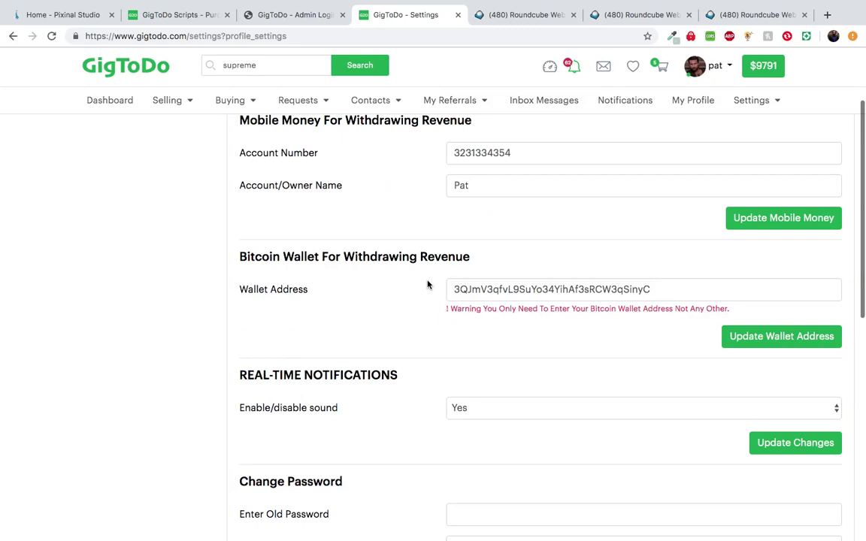
scroll(470, 249, "down", 1)
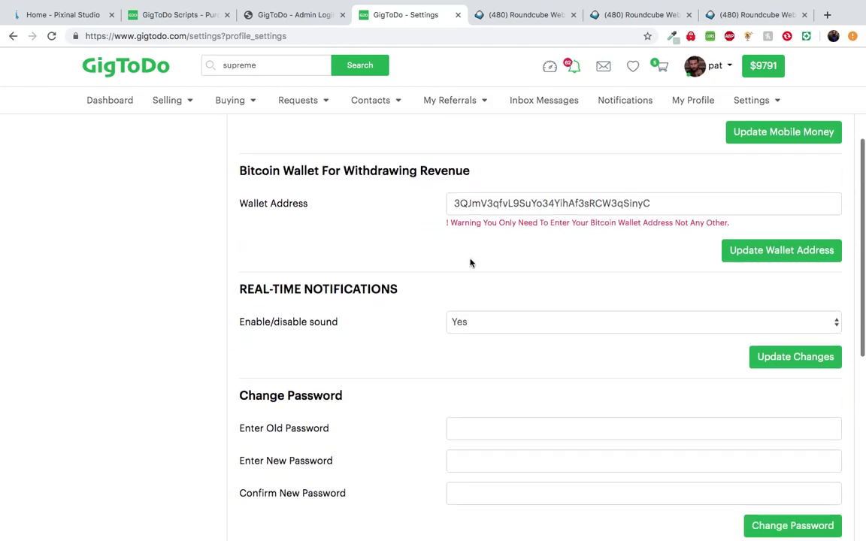
Set Enable/disable sound to No and save with Update Changes
left_click(497, 321)
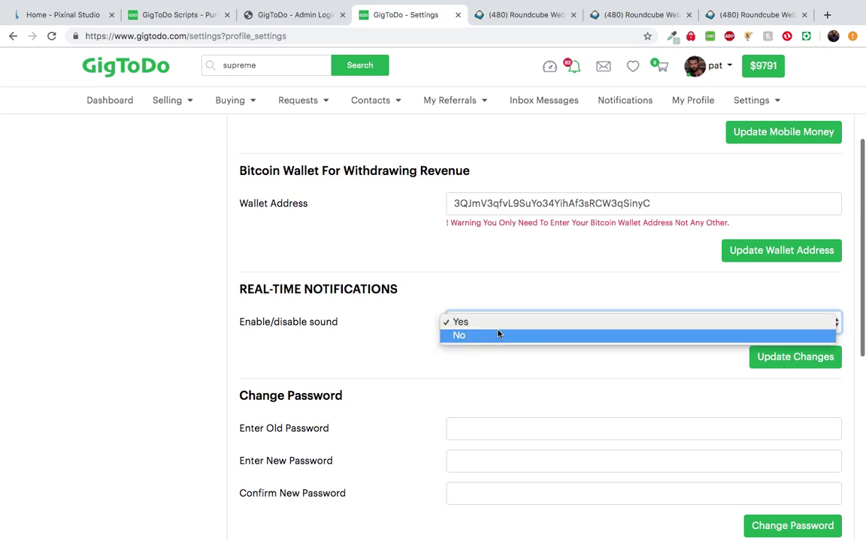
left_click(460, 322)
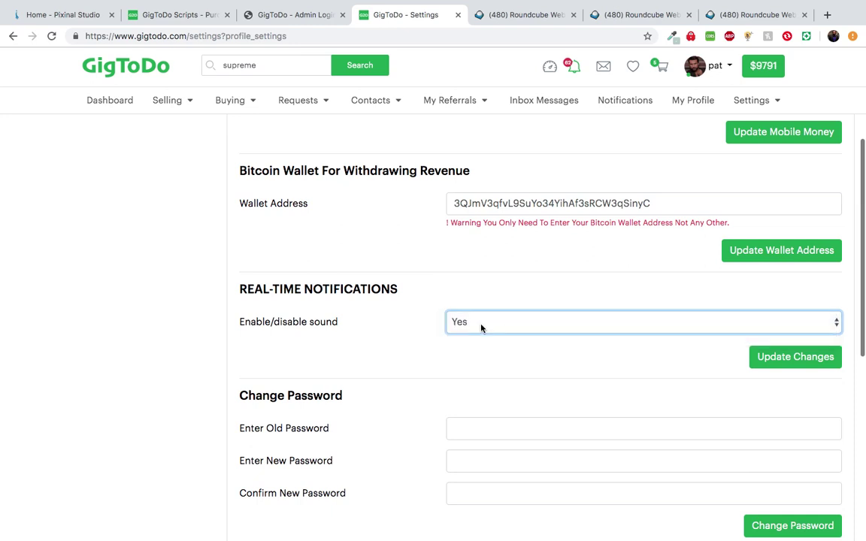
left_click(481, 329)
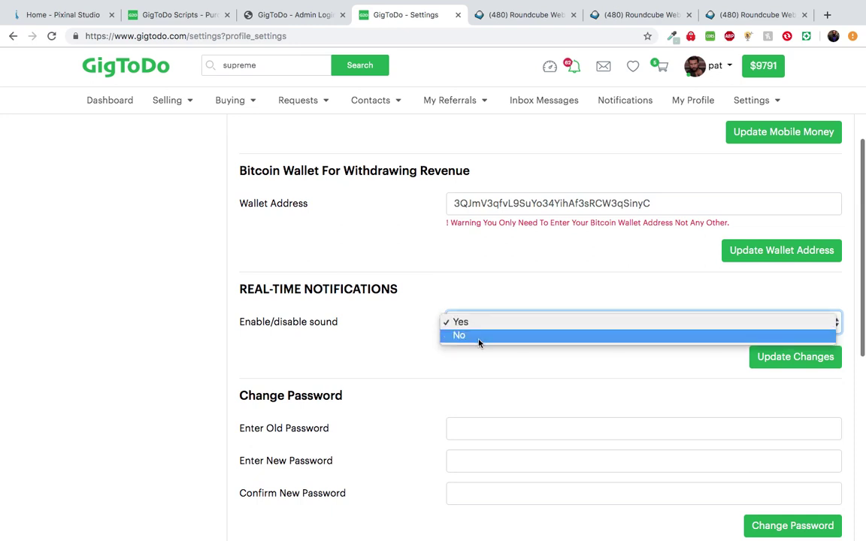
left_click(479, 335)
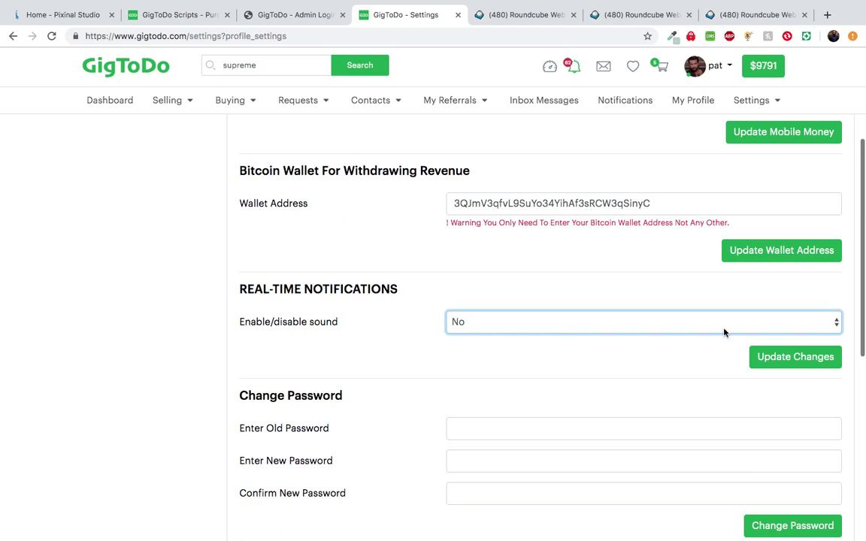
left_click(626, 322)
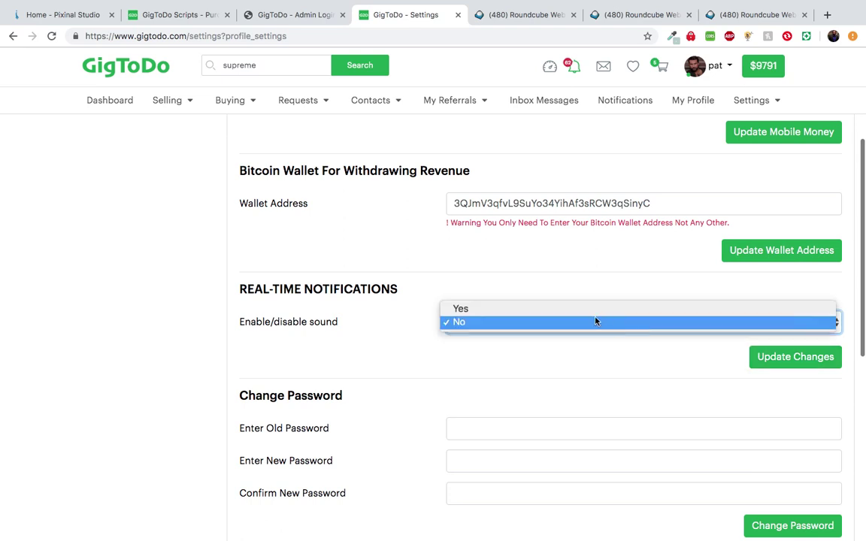
left_click(469, 309)
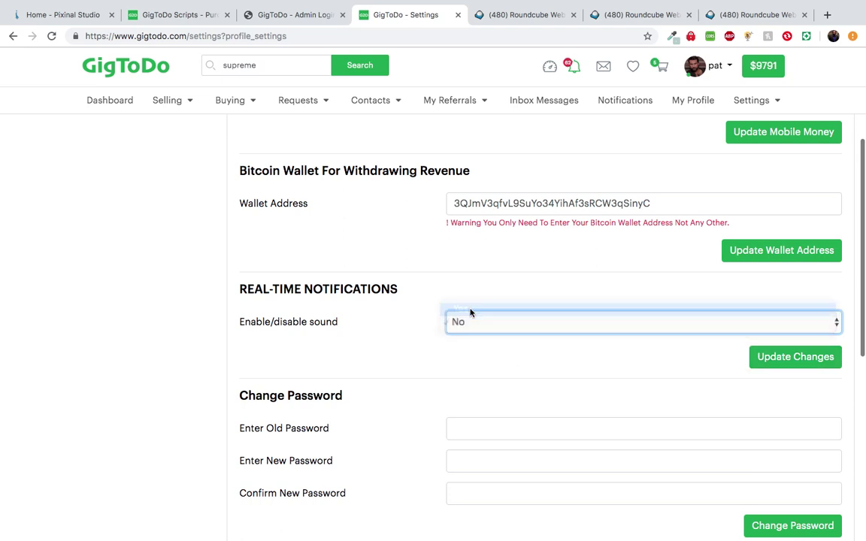
left_click(470, 324)
left_click(461, 335)
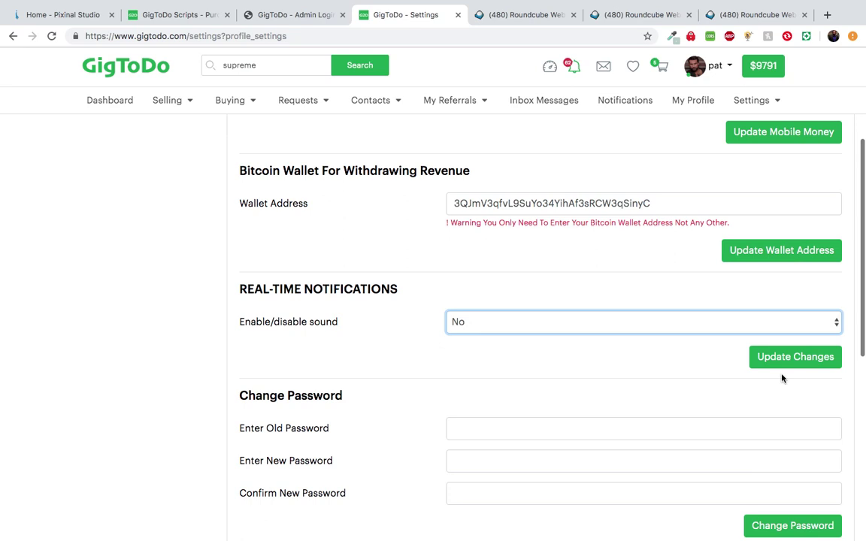
left_click(783, 358)
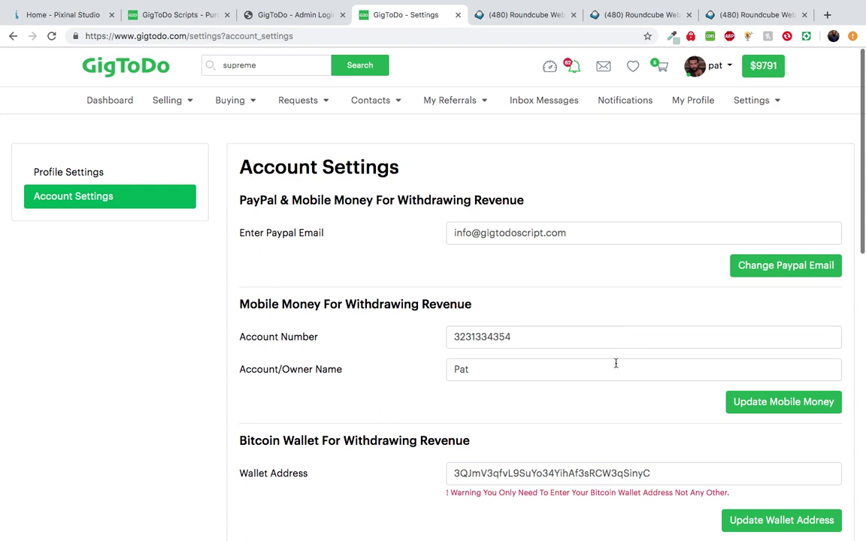
Set Real-Time Notifications sound back to Yes and save with Update Changes
scroll(601, 426, "down", 3)
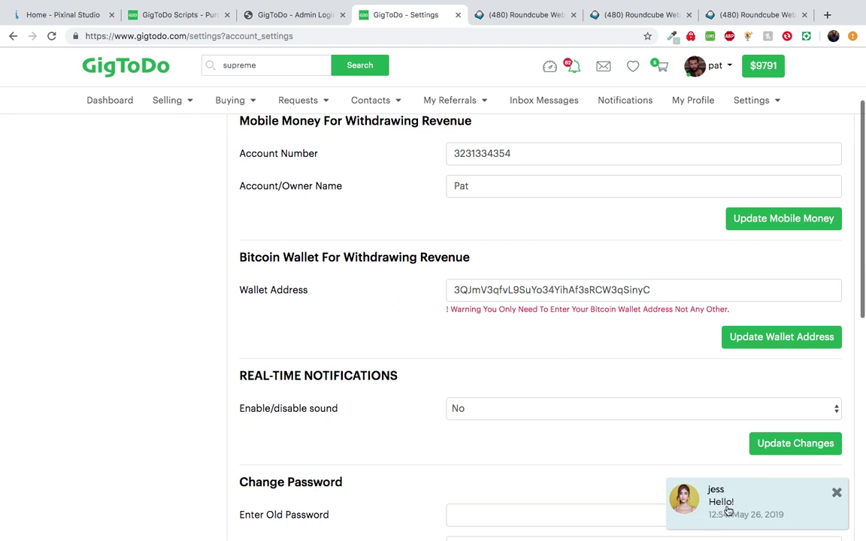
scroll(524, 352, "down", 1)
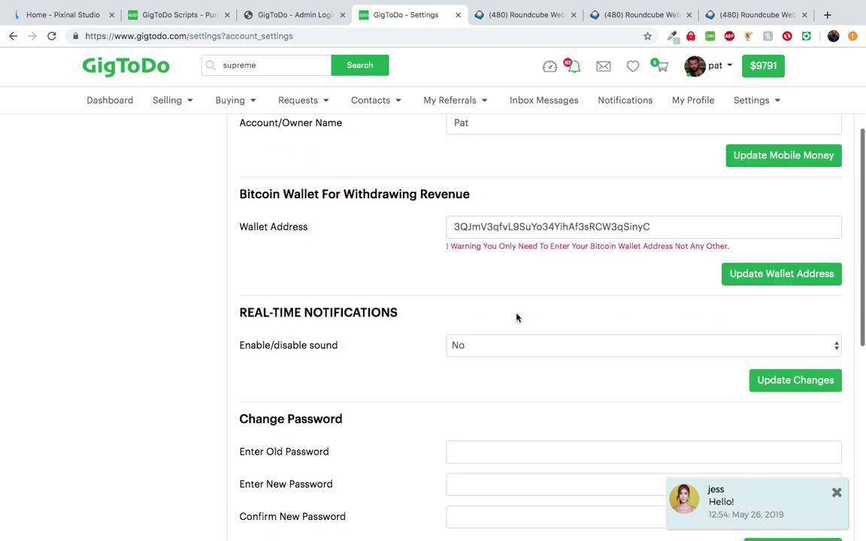
scroll(511, 374, "down", 1)
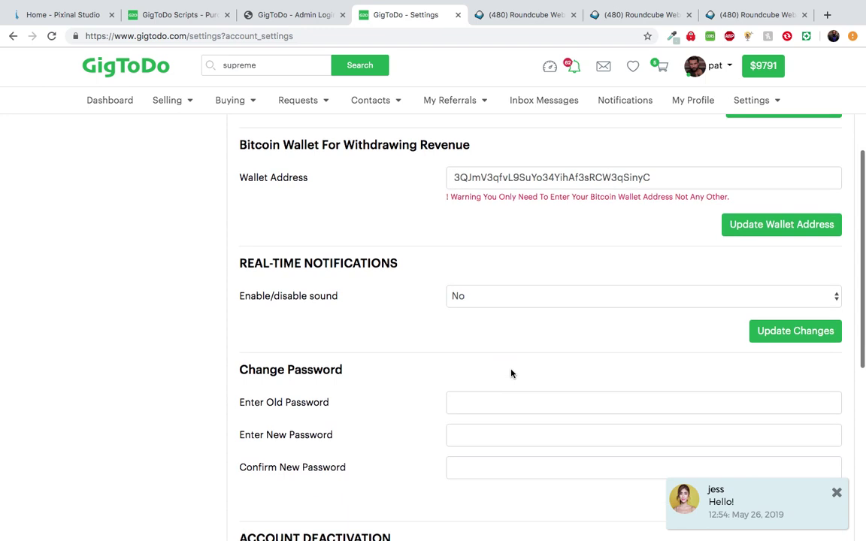
left_click(537, 300)
left_click(538, 309)
scroll(637, 358, "down", 1)
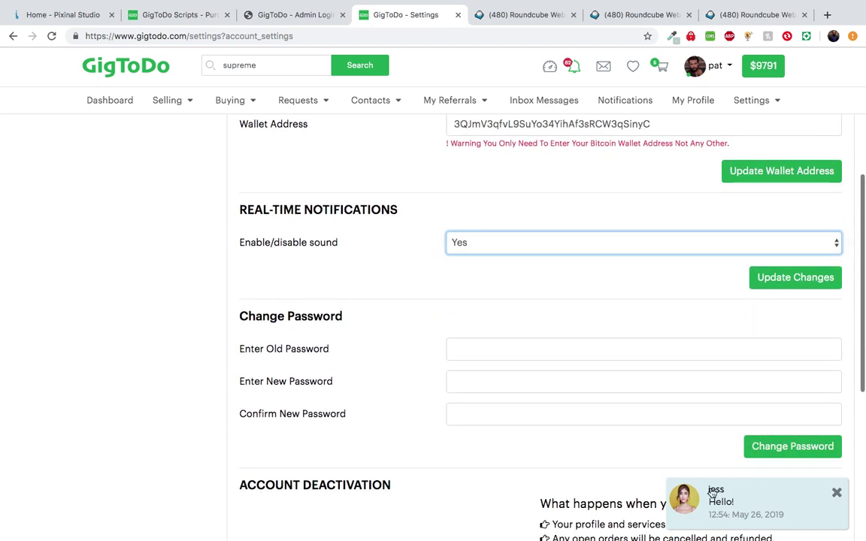
scroll(665, 427, "up", 1)
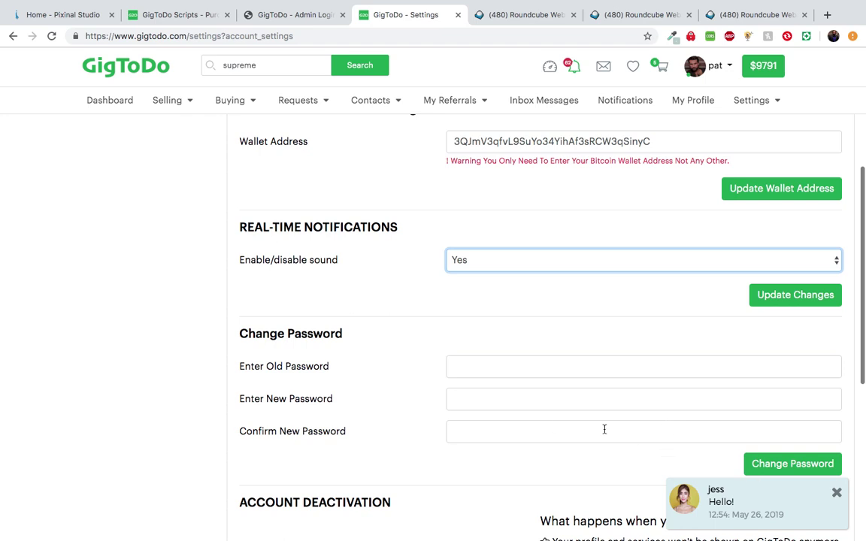
scroll(604, 429, "up", 2)
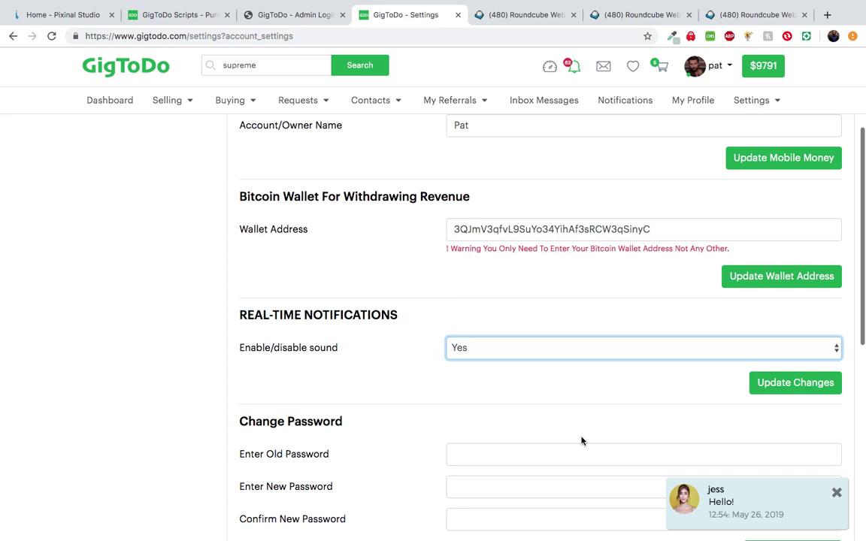
scroll(581, 441, "down", 1)
scroll(681, 404, "down", 3)
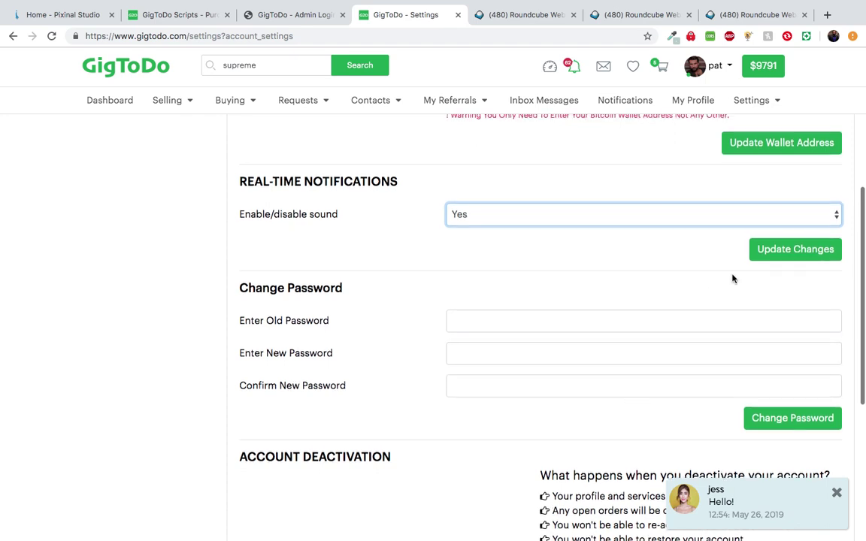
scroll(732, 279, "up", 1)
left_click(798, 278)
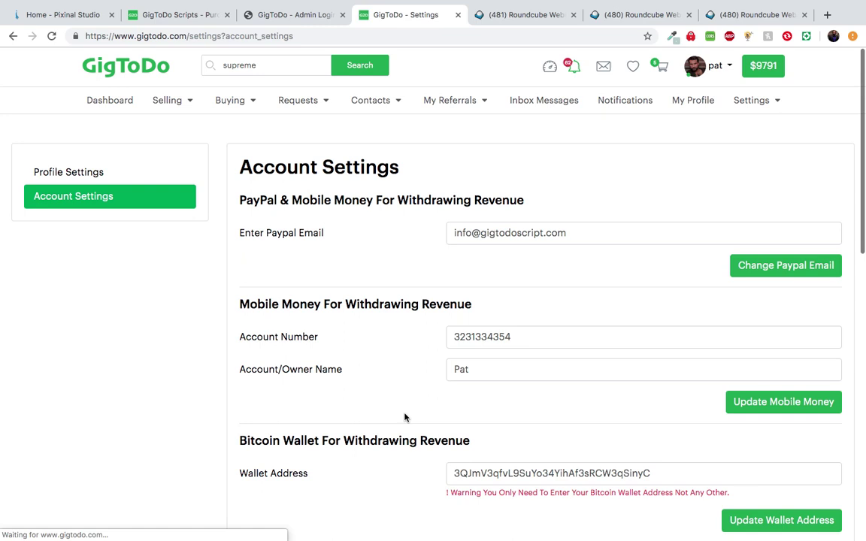
scroll(405, 418, "down", 6)
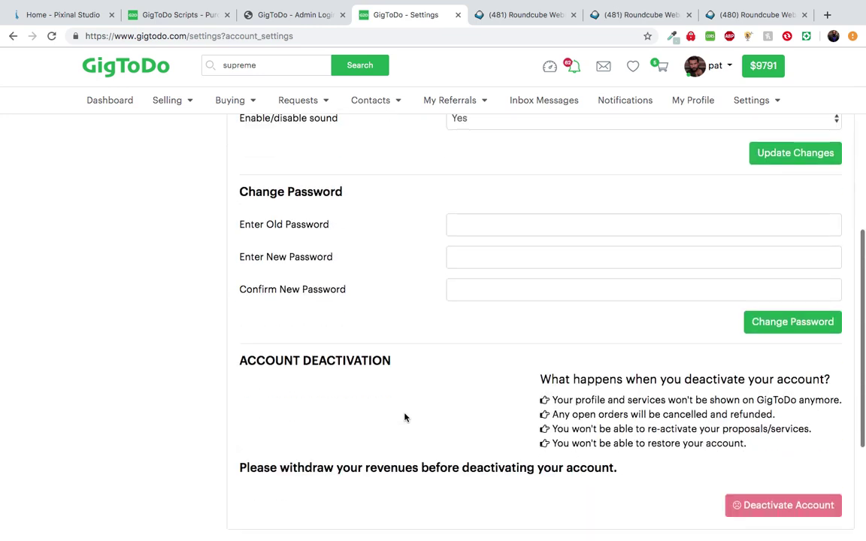
scroll(434, 243, "up", 1)
scroll(460, 331, "down", 1)
scroll(460, 336, "down", 2)
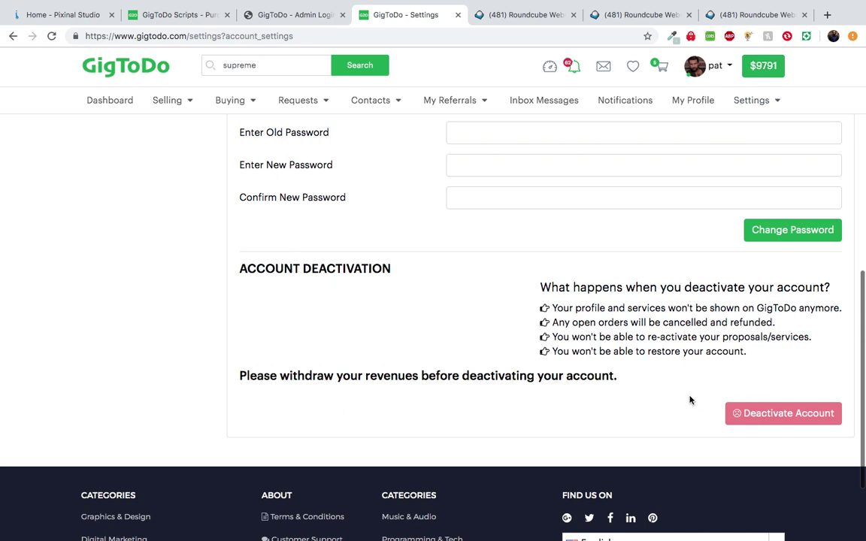
left_click_drag(599, 353, 747, 352)
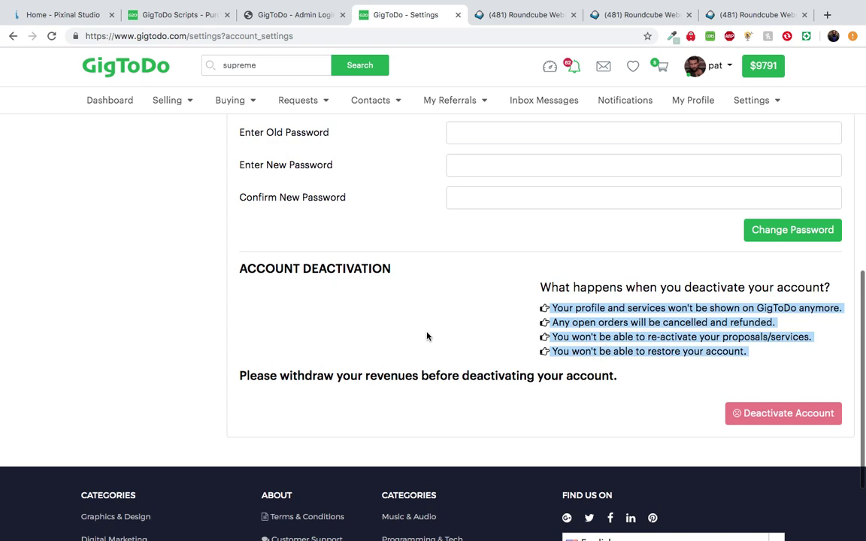
scroll(225, 316, "up", 5)
scroll(195, 289, "up", 8)
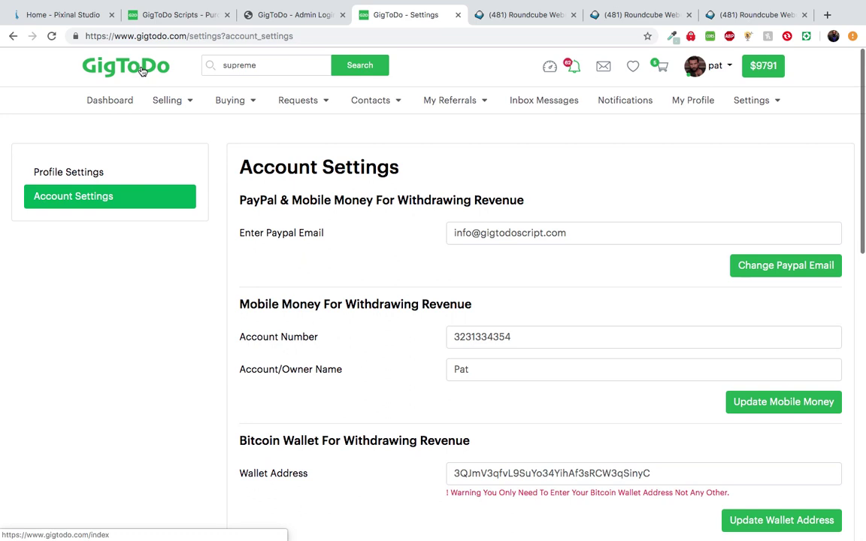
Return to the home page via the GigToDo logo and open Knowledge Bank from the footer
left_click(142, 71)
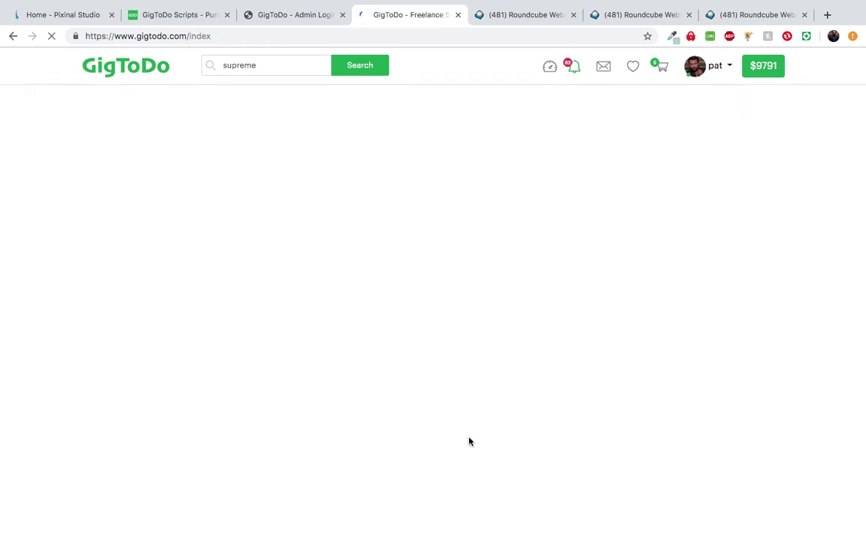
scroll(470, 442, "down", 4)
scroll(470, 442, "down", 15)
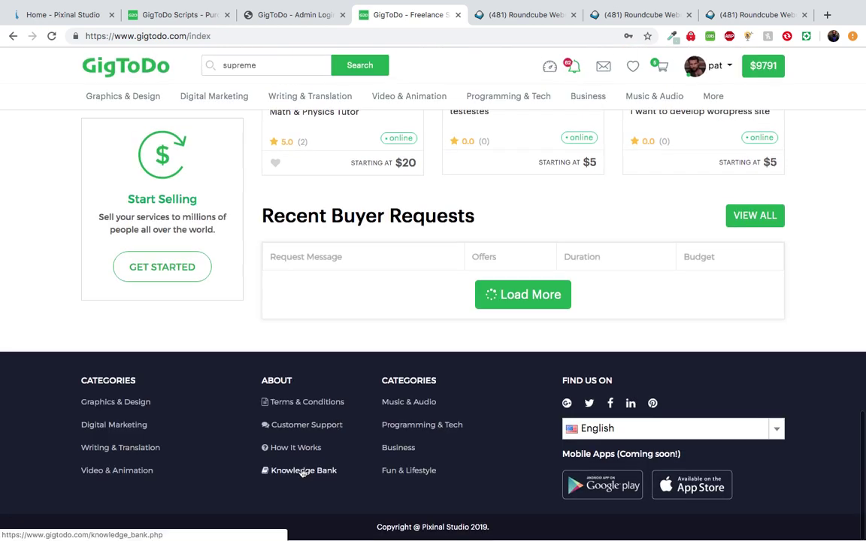
left_click(302, 472)
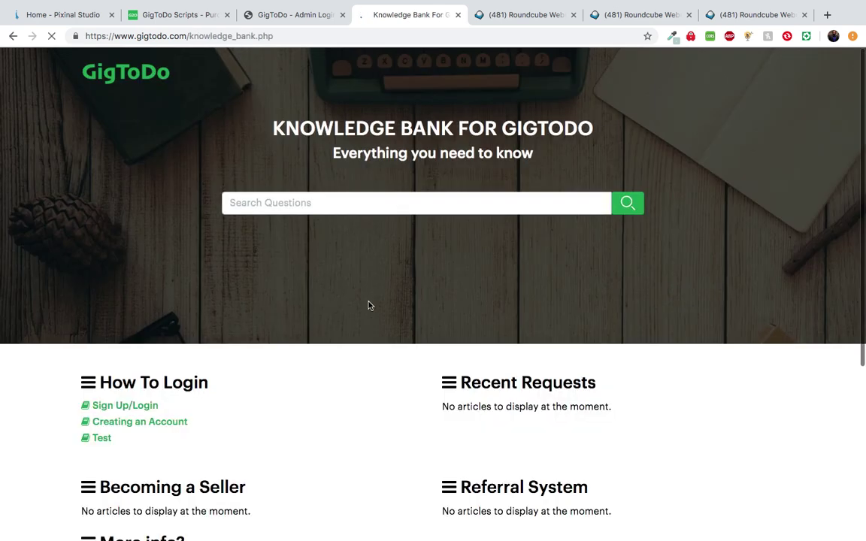
Browse the Knowledge Bank categories, highlighting the How To Login and Recent Requests headings
scroll(369, 304, "down", 1)
scroll(174, 328, "down", 2)
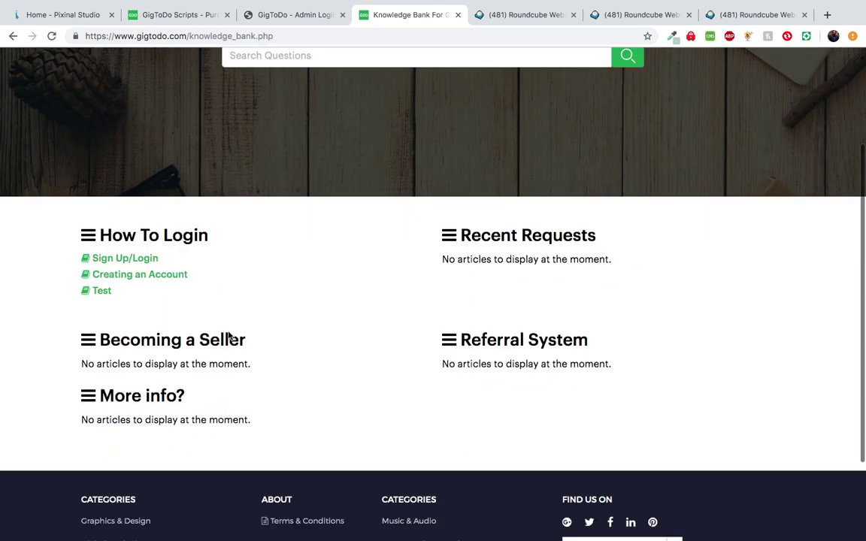
scroll(232, 272, "up", 3)
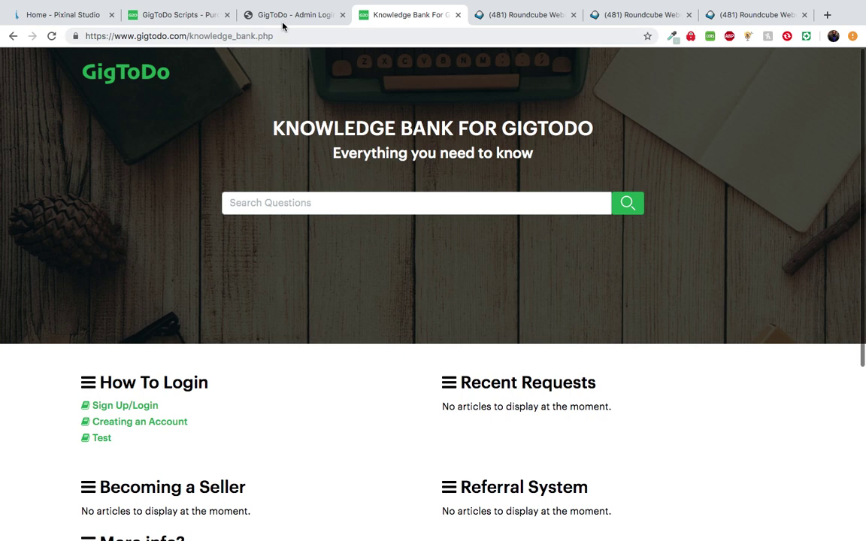
scroll(267, 228, "down", 1)
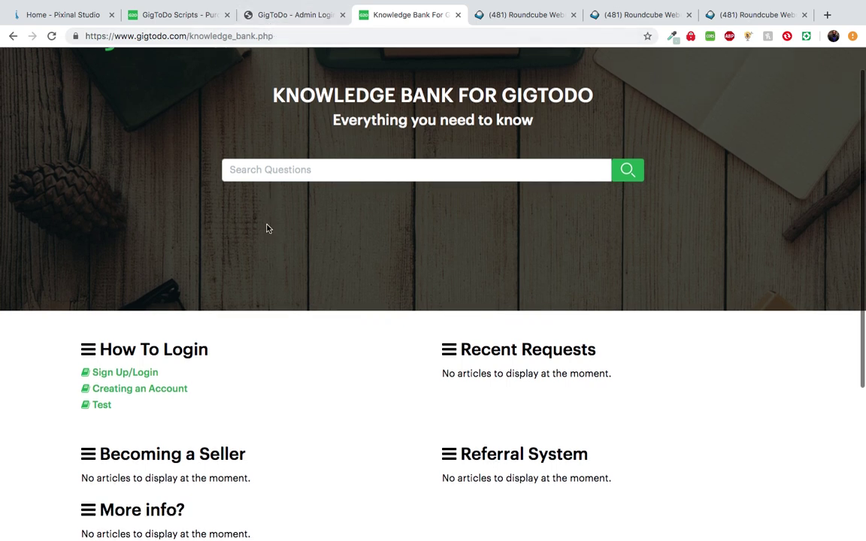
scroll(267, 228, "down", 2)
left_click_drag(208, 289, 99, 290)
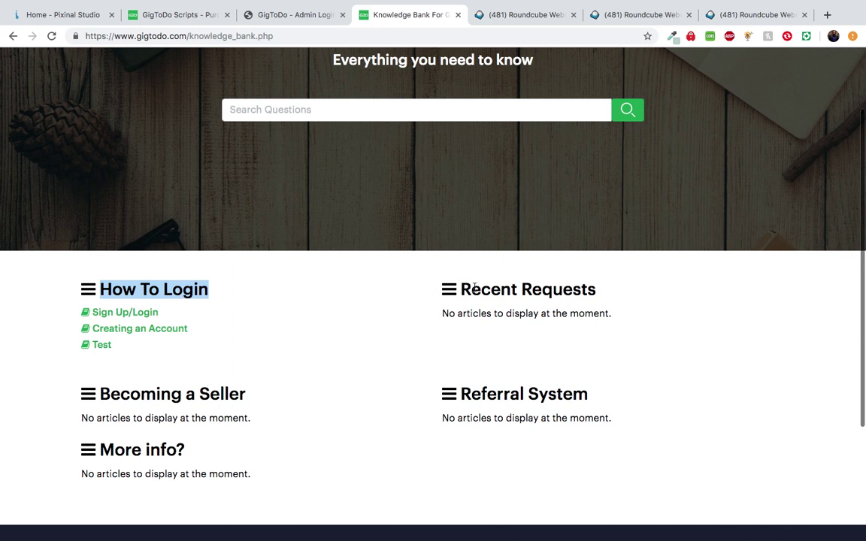
left_click_drag(459, 290, 601, 293)
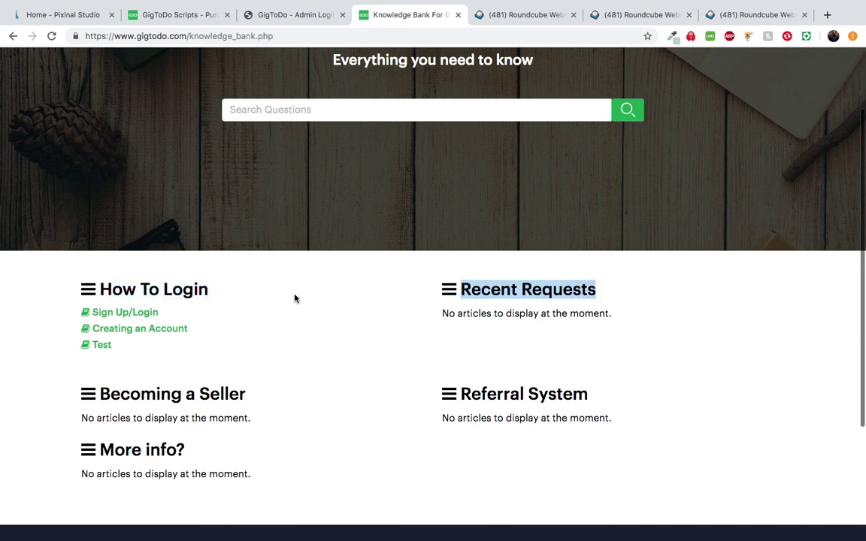
left_click_drag(210, 290, 136, 293)
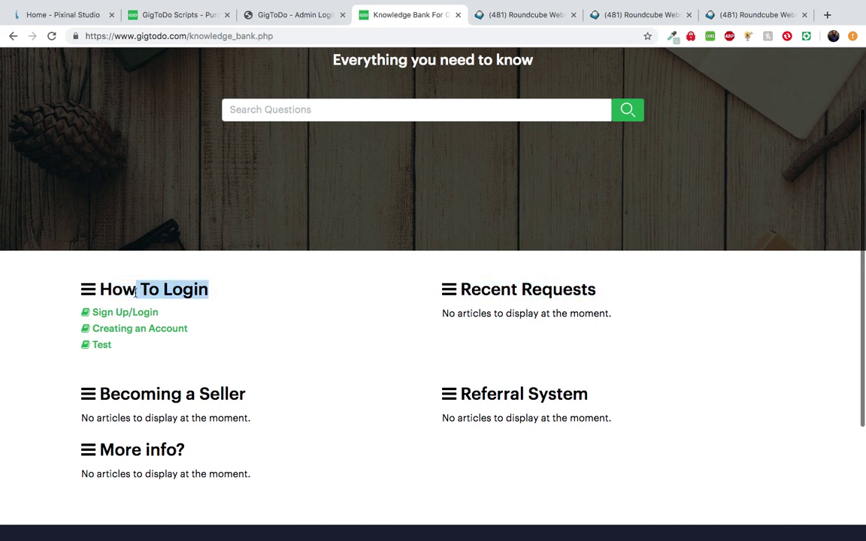
left_click(304, 274)
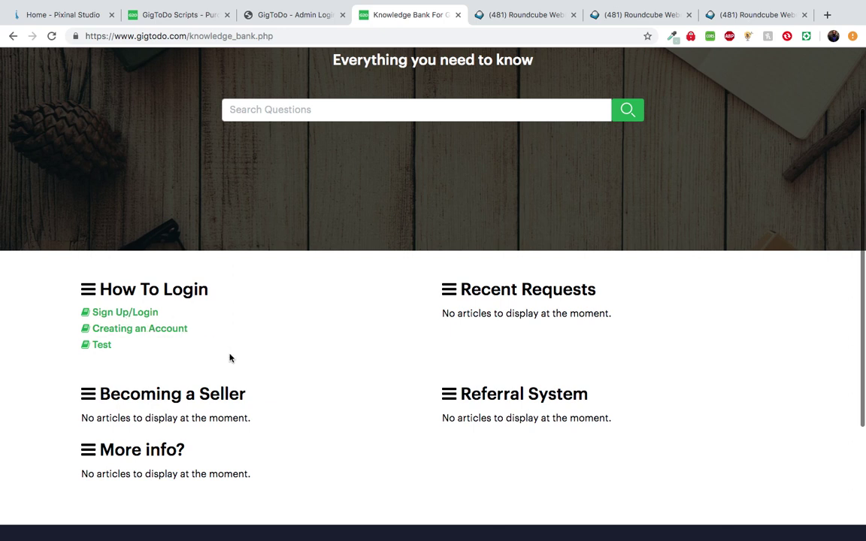
Open the Creating an Account article
scroll(230, 358, "down", 3)
scroll(230, 357, "up", 4)
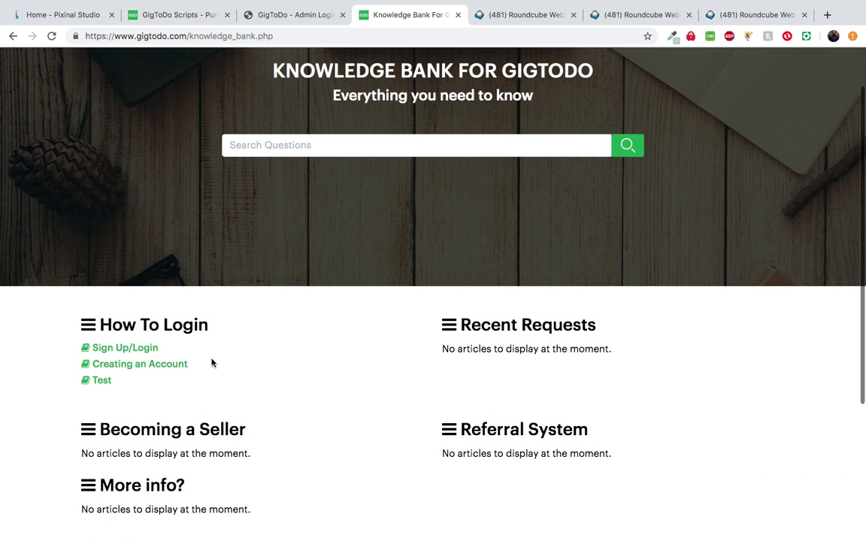
left_click(143, 370)
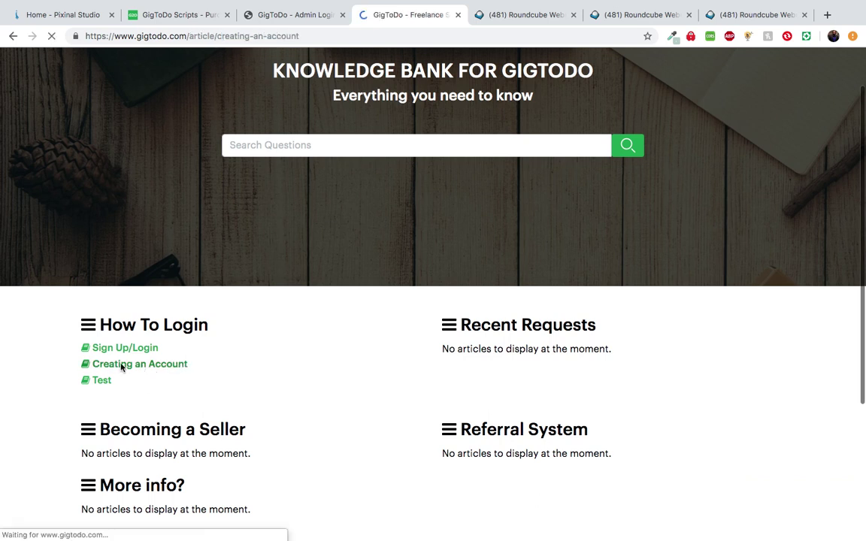
scroll(237, 406, "down", 2)
scroll(381, 331, "down", 1)
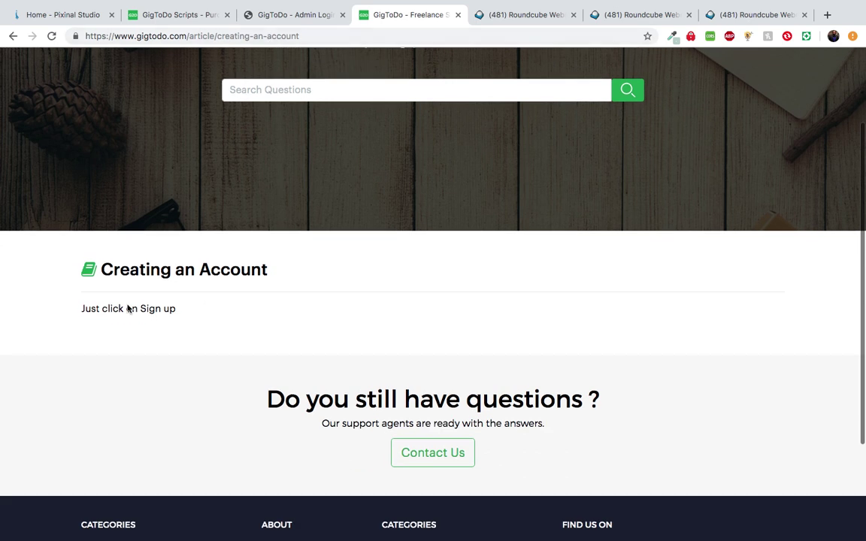
scroll(207, 303, "down", 2)
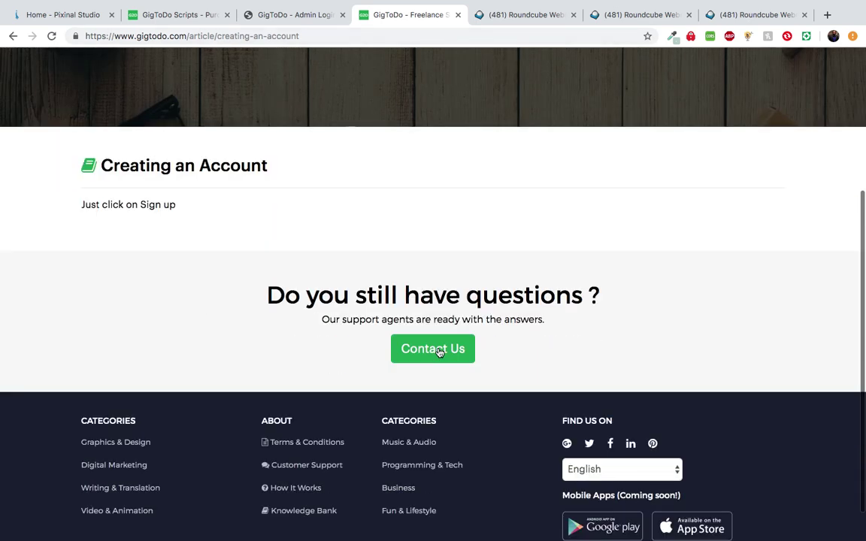
scroll(297, 327, "up", 2)
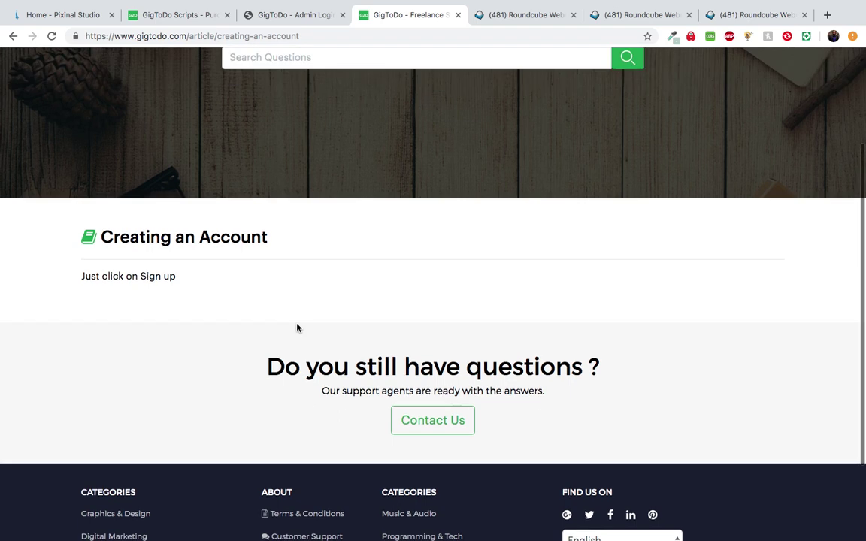
scroll(297, 328, "up", 3)
left_click(13, 36)
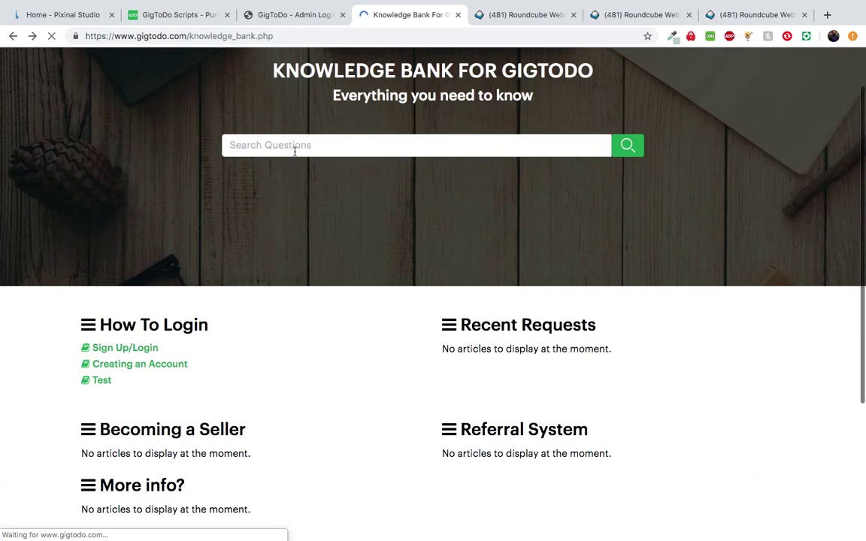
left_click(284, 150)
Search the Knowledge Bank for 'account' and open the Creating an Account article
type("account")
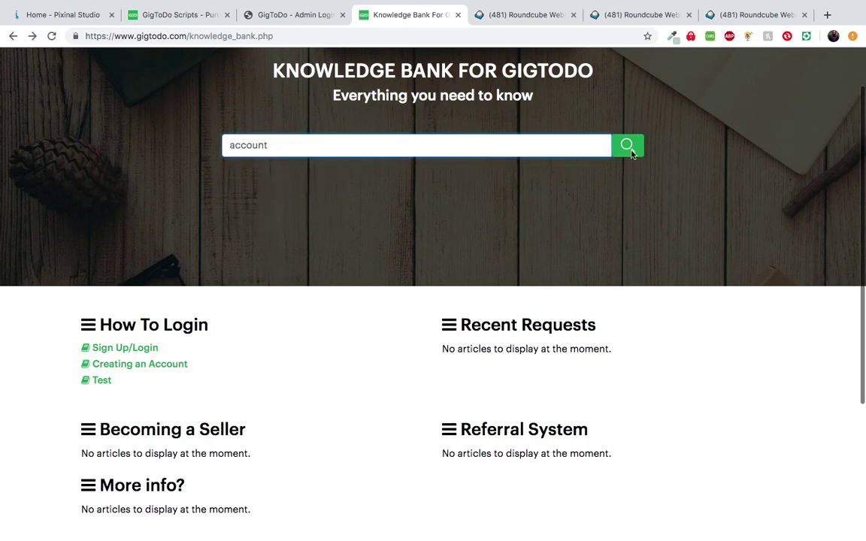
key("Return")
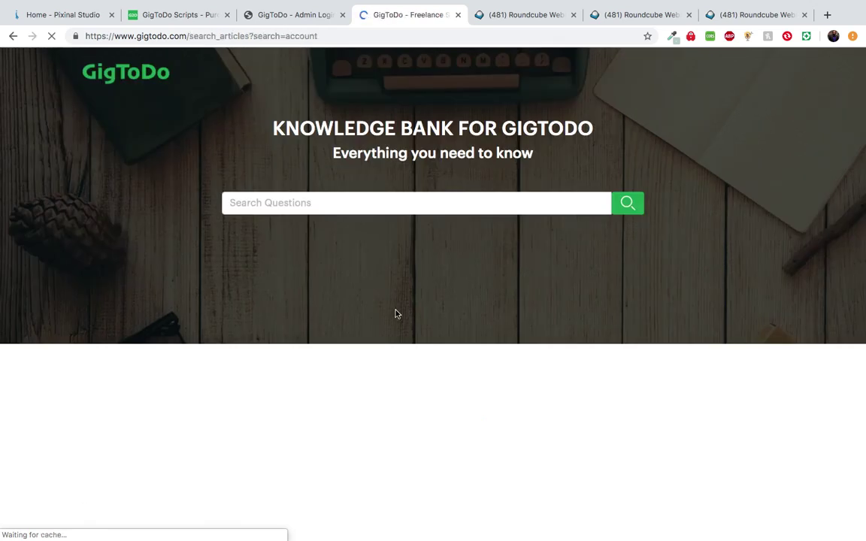
scroll(152, 332, "down", 1)
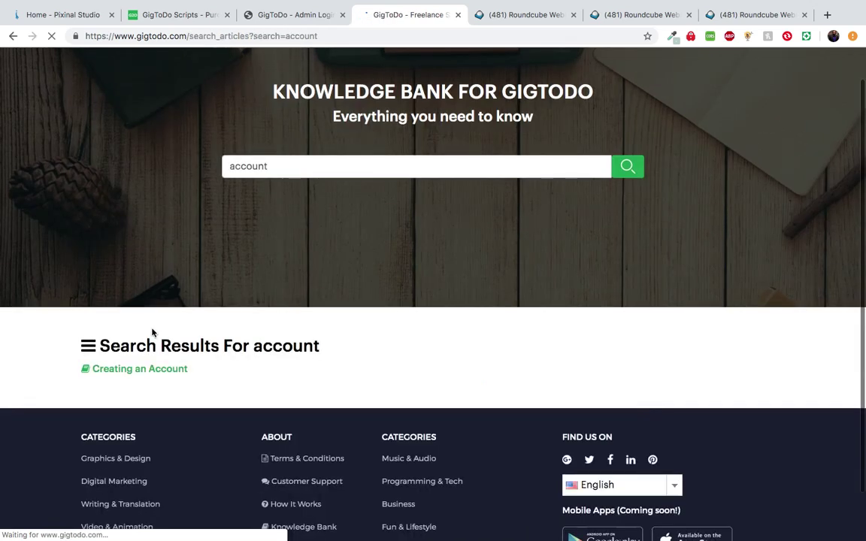
left_click(133, 373)
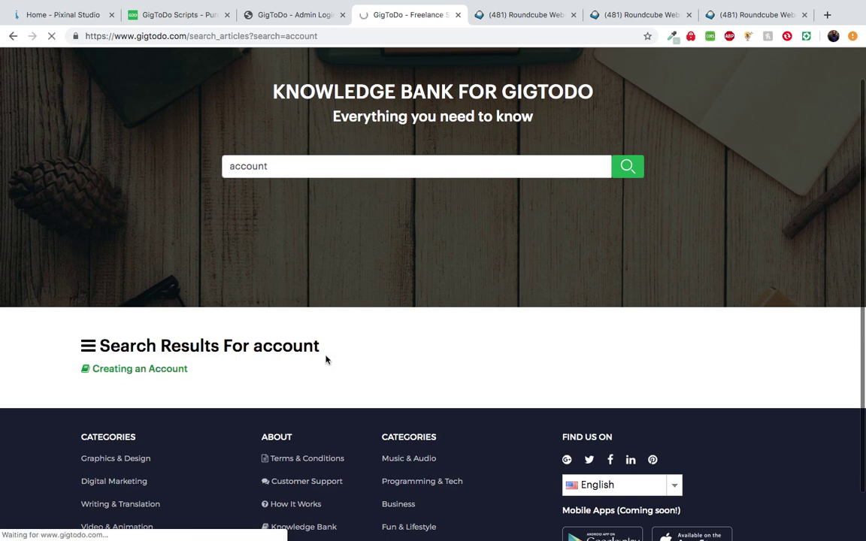
Skim the article, then return to the GigToDo home page
scroll(285, 312, "down", 4)
scroll(285, 309, "up", 4)
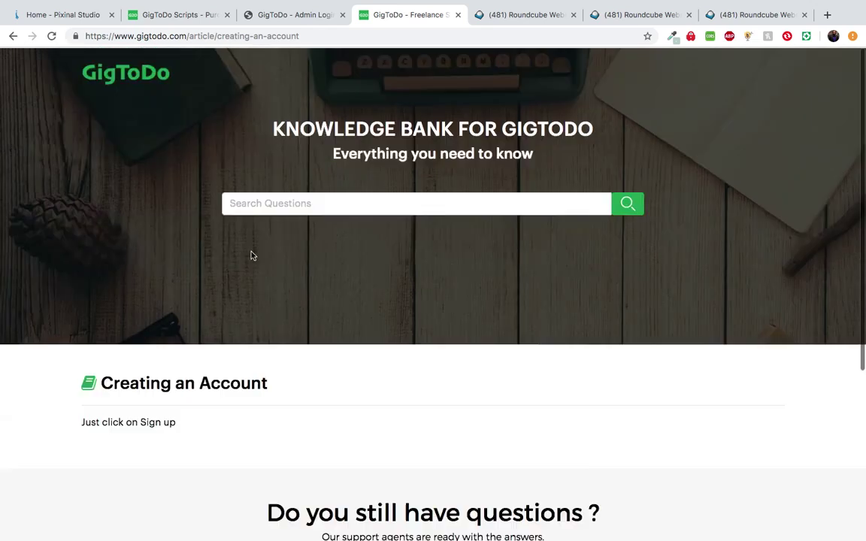
left_click(149, 73)
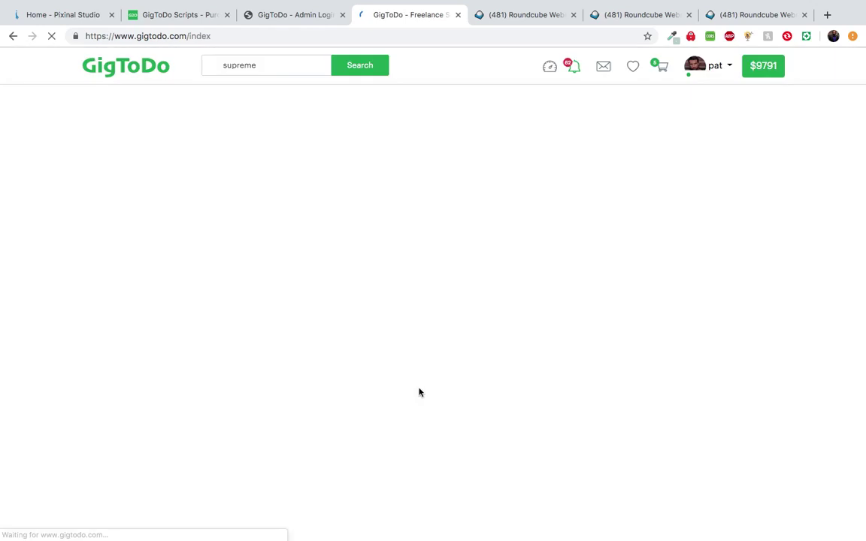
Open Customer Support from the home page footer and expand the inquiry subject list
scroll(420, 393, "down", 1)
scroll(420, 394, "down", 15)
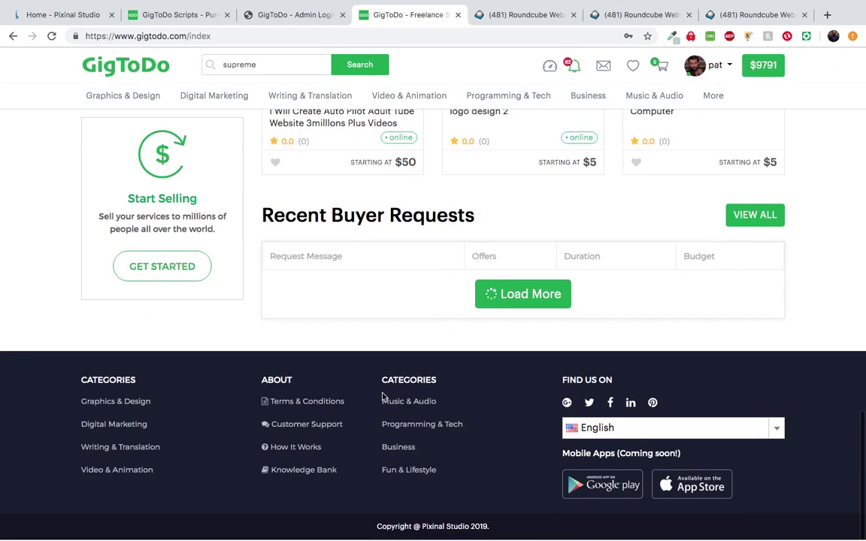
left_click(299, 429)
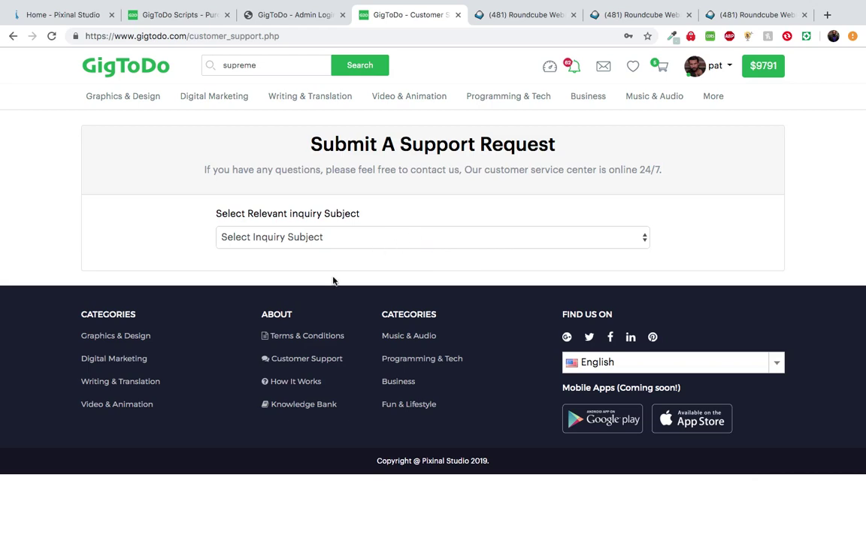
left_click(342, 243)
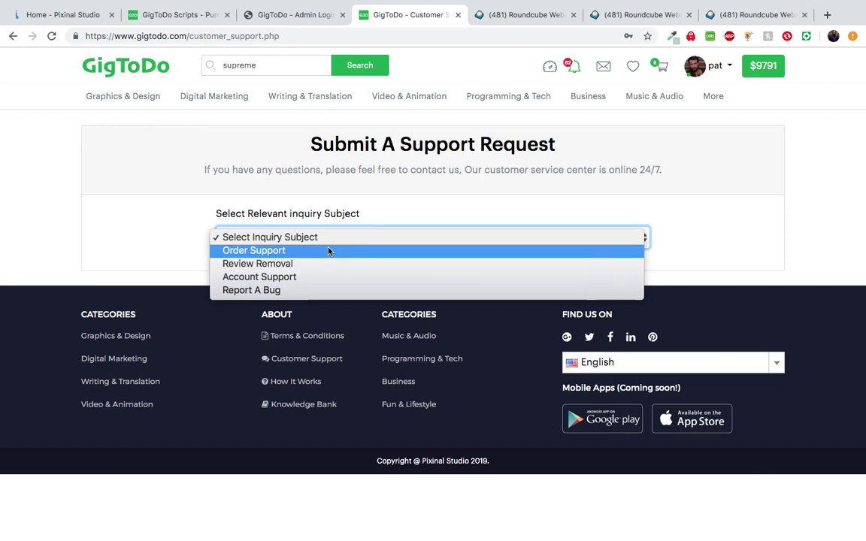
Pick Order Support as the inquiry subject and look over the User Role options
left_click(328, 251)
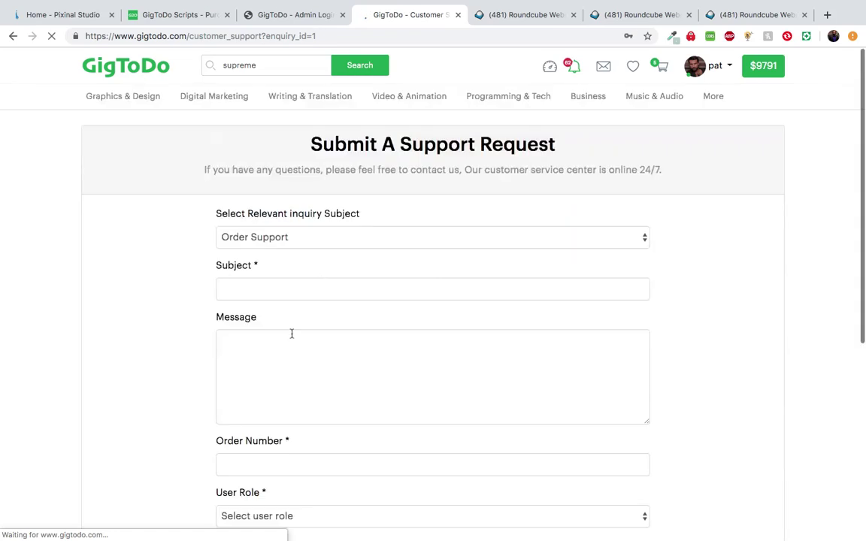
scroll(292, 334, "down", 3)
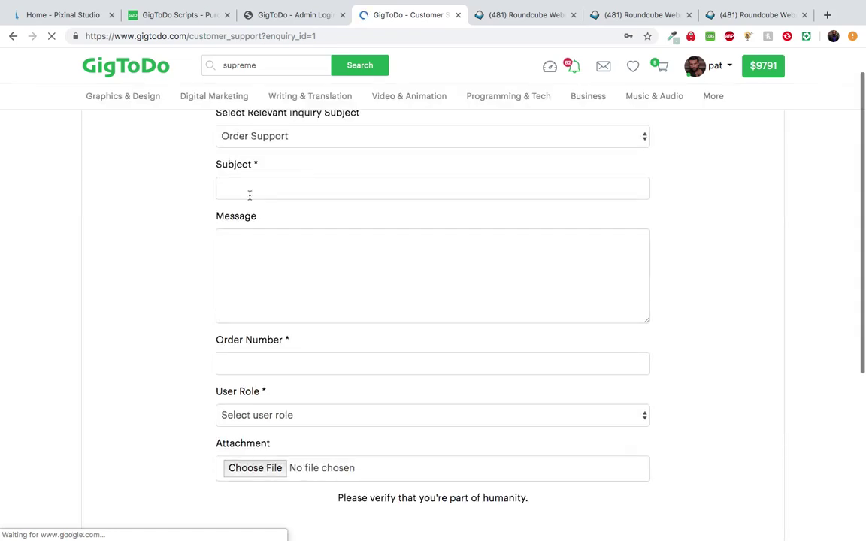
scroll(288, 286, "down", 3)
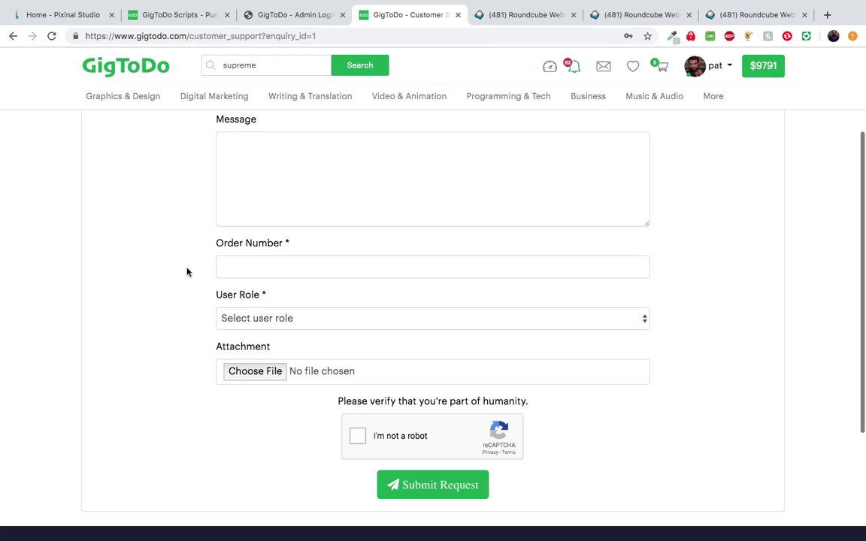
scroll(187, 272, "down", 1)
left_click(248, 293)
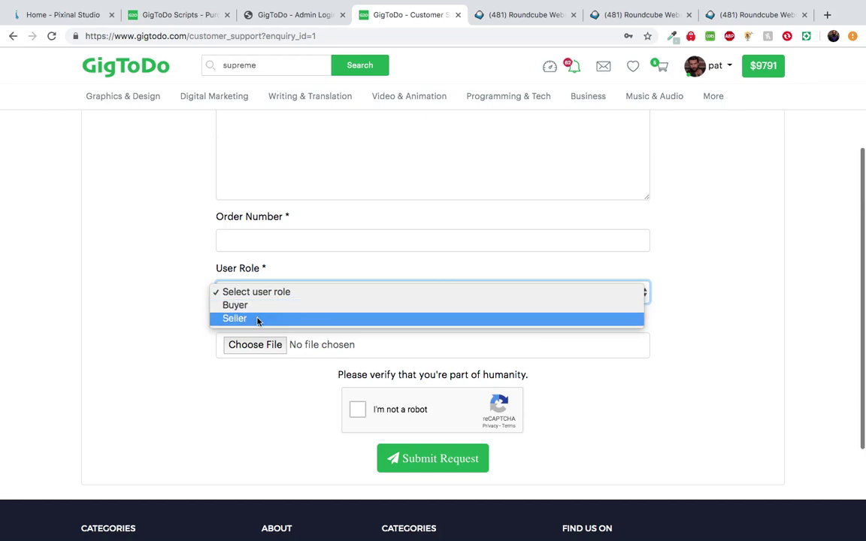
left_click(186, 339)
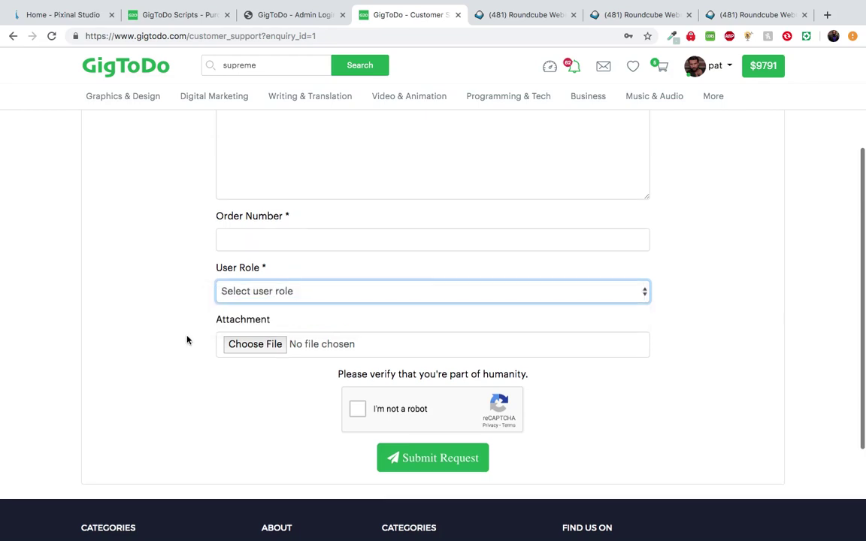
Switch the support request's inquiry subject to Report A Bug
scroll(225, 331, "down", 1)
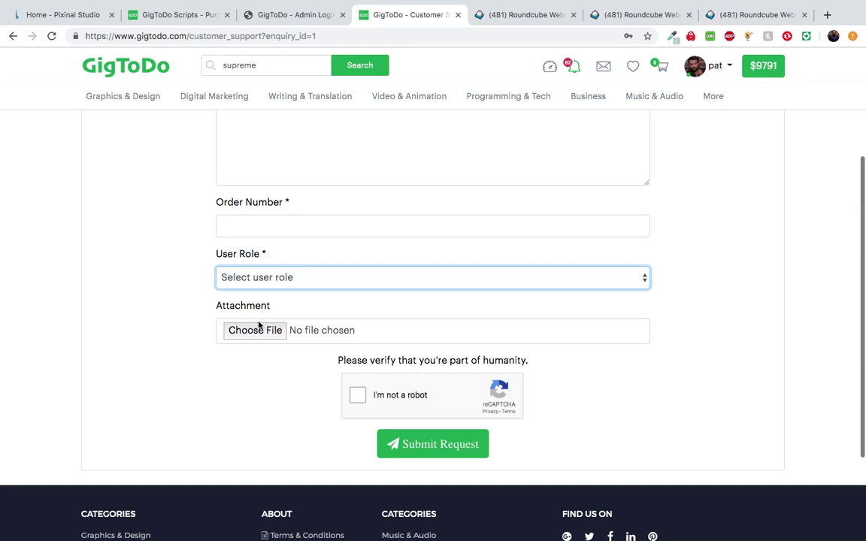
scroll(242, 353, "down", 2)
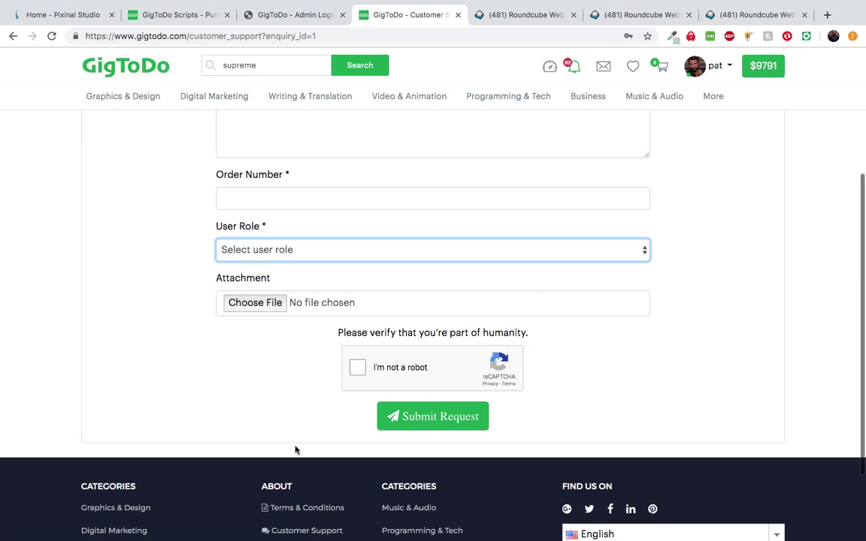
scroll(300, 392, "up", 3)
scroll(300, 392, "down", 2)
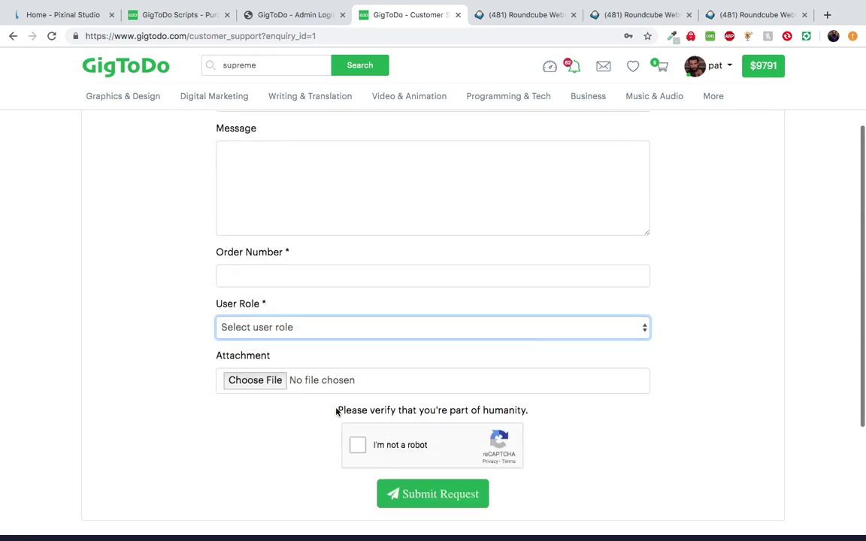
scroll(292, 424, "up", 4)
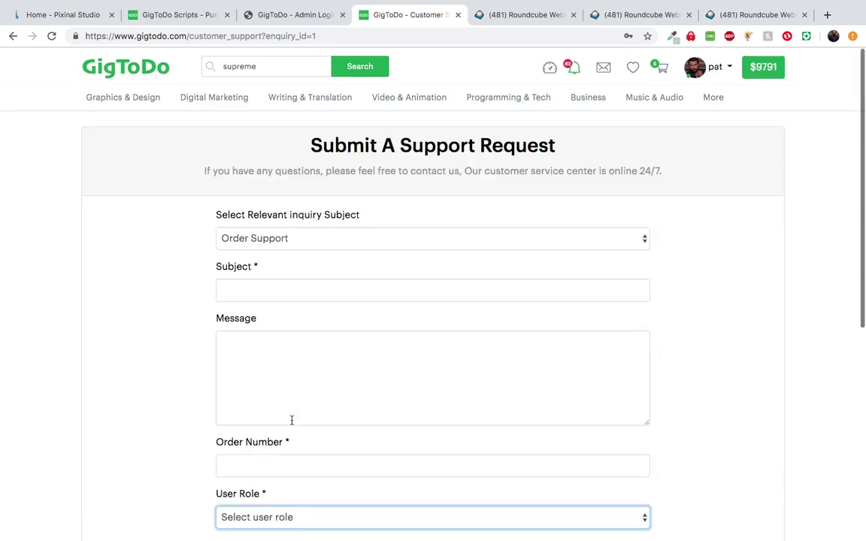
scroll(293, 425, "down", 5)
scroll(290, 420, "up", 5)
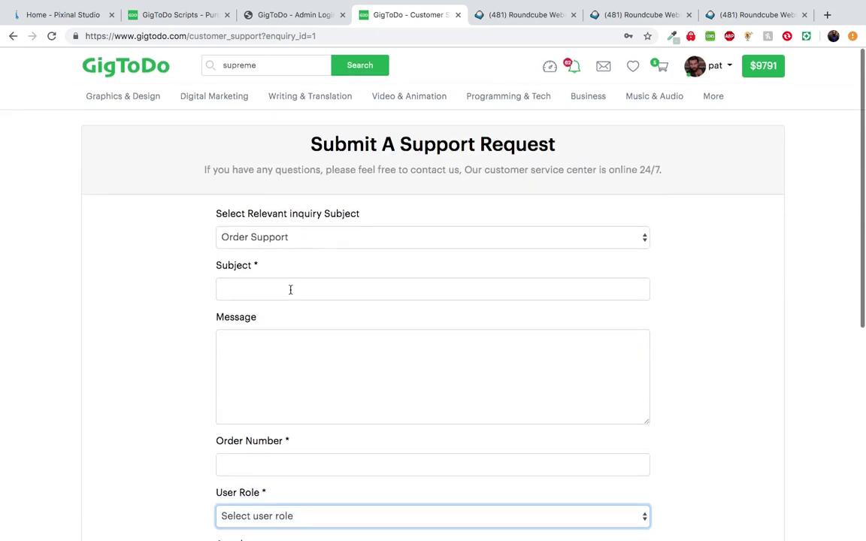
scroll(290, 290, "down", 5)
scroll(244, 264, "up", 1)
scroll(244, 263, "up", 1)
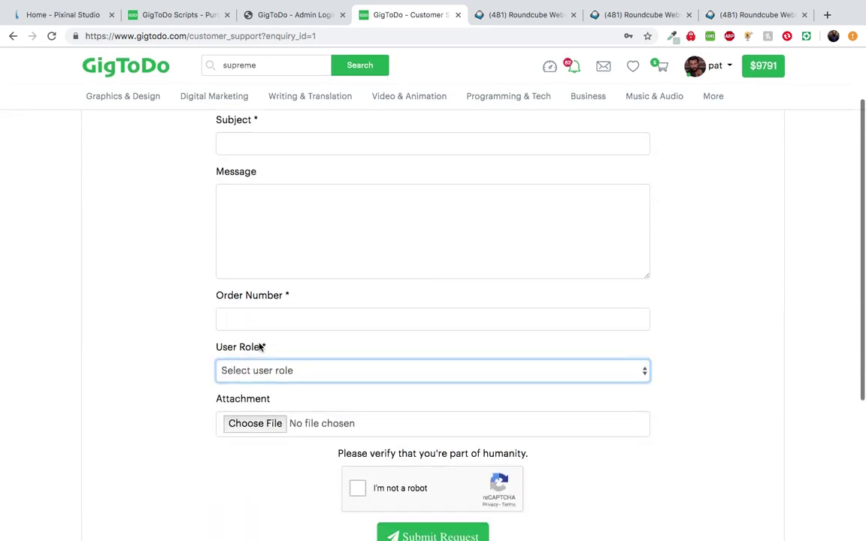
scroll(259, 348, "up", 4)
left_click(288, 237)
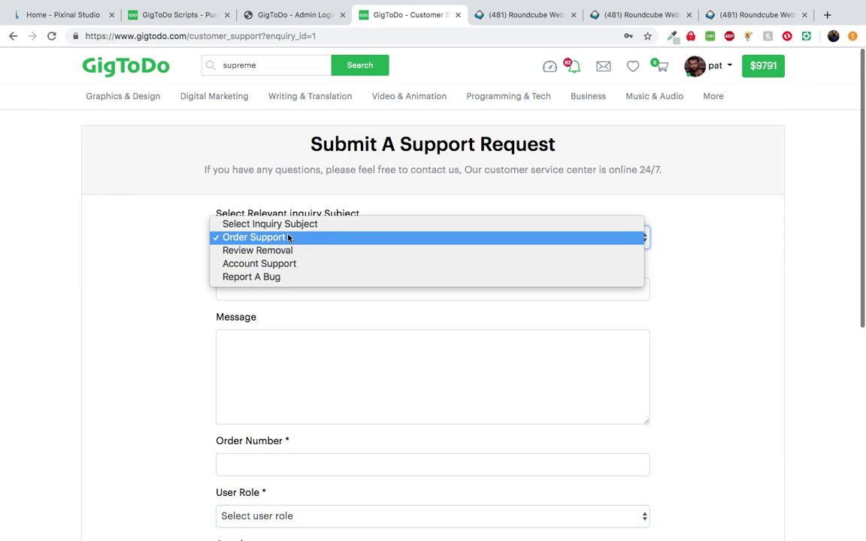
left_click(263, 278)
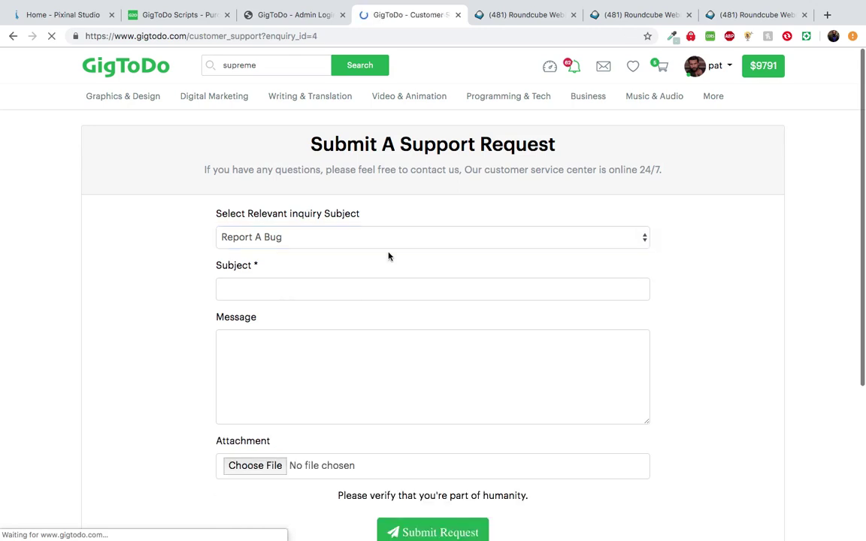
scroll(248, 413, "down", 3)
scroll(296, 346, "up", 3)
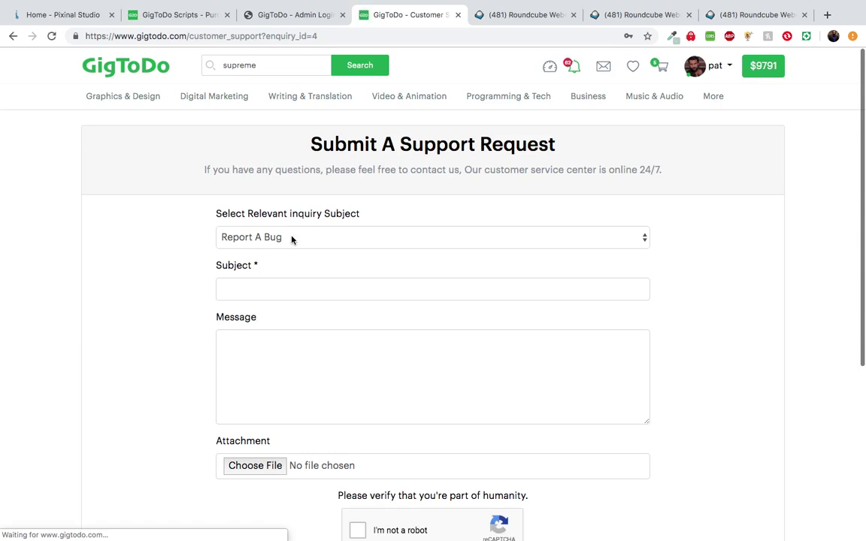
scroll(237, 261, "down", 3)
scroll(238, 266, "up", 2)
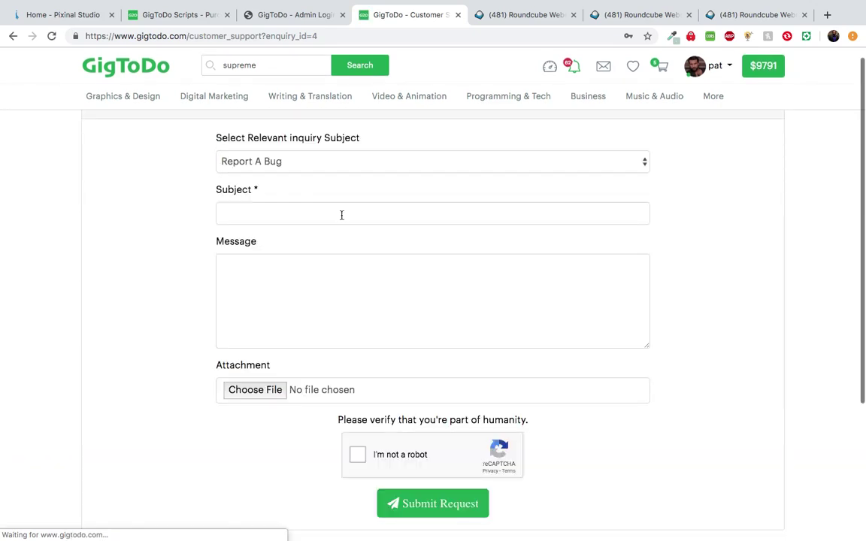
scroll(321, 195, "up", 2)
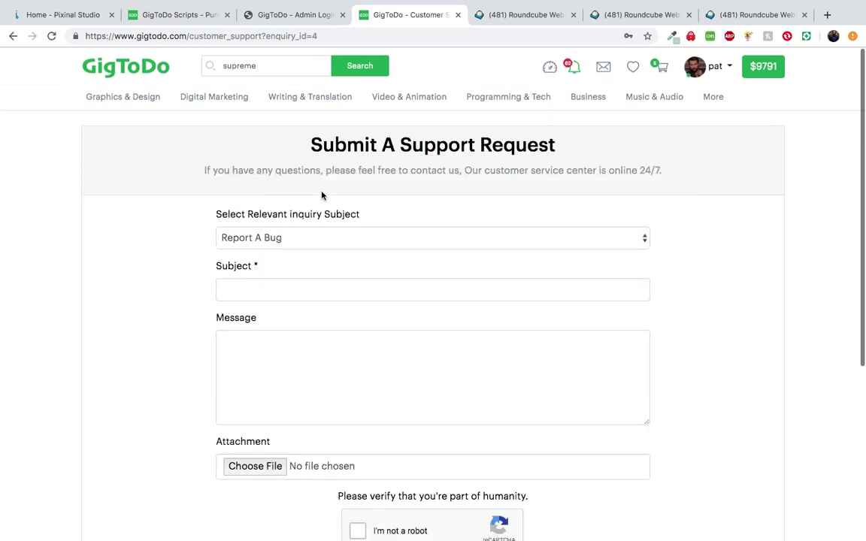
scroll(412, 250, "down", 3)
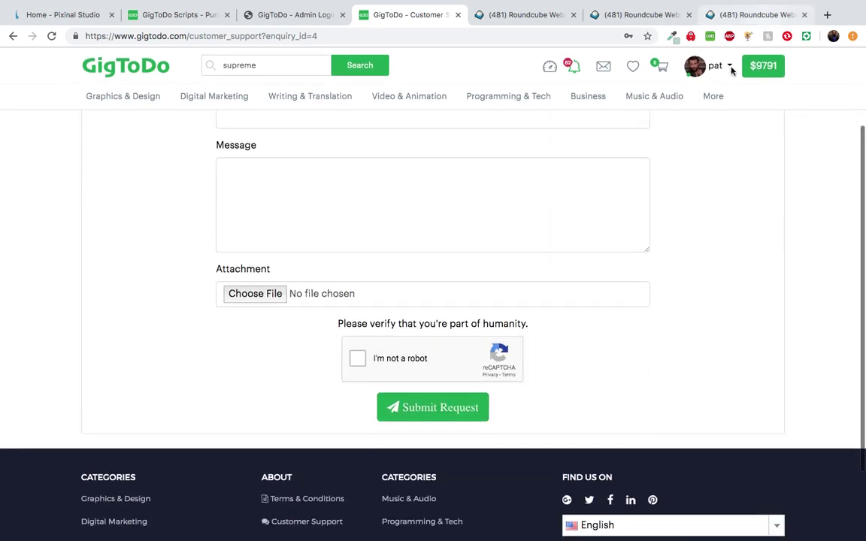
scroll(559, 203, "up", 3)
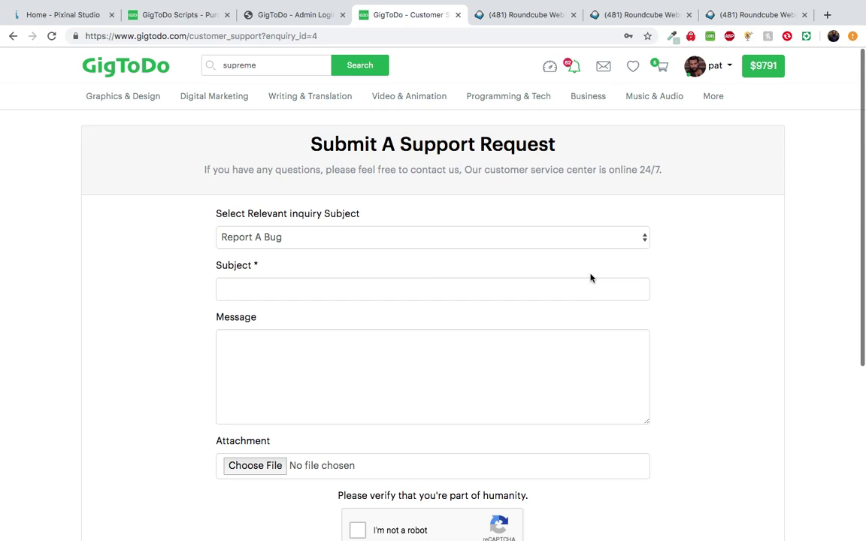
scroll(591, 278, "down", 5)
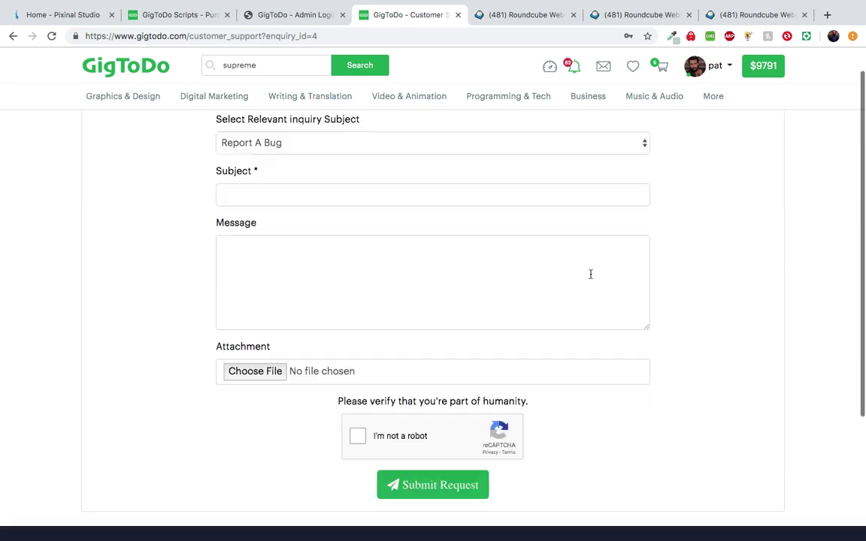
scroll(589, 277, "up", 5)
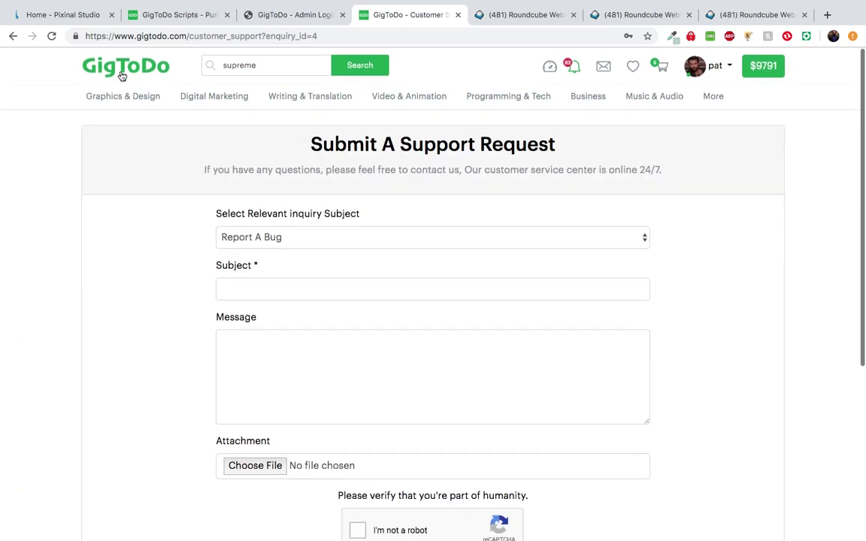
Return to the home page and open How It Works from the footer
left_click(127, 71)
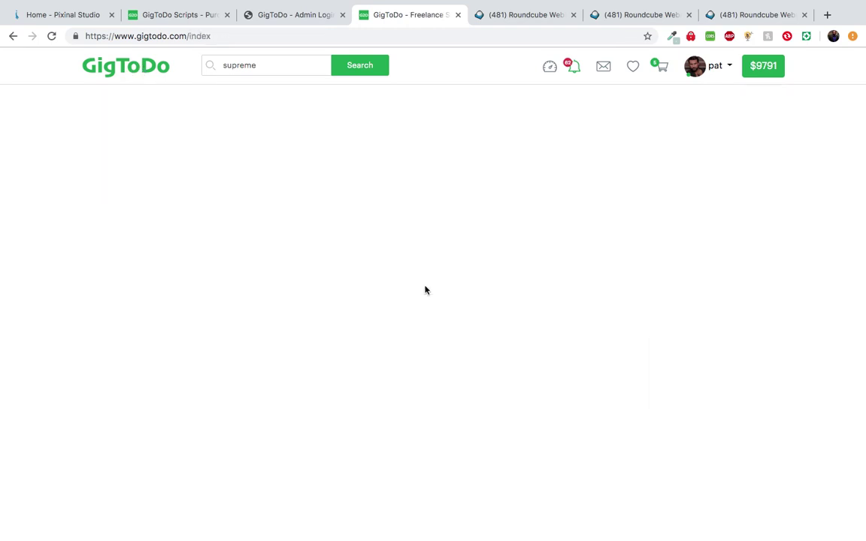
scroll(454, 421, "down", 10)
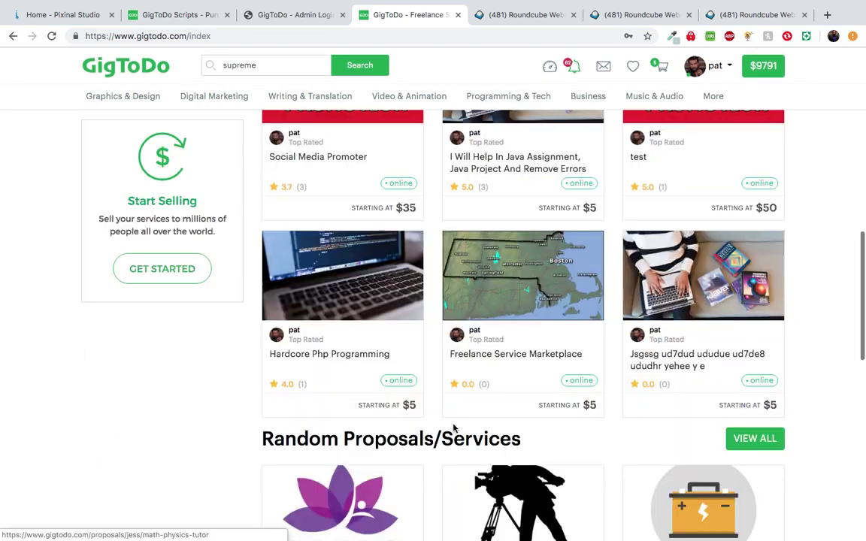
scroll(454, 429, "down", 8)
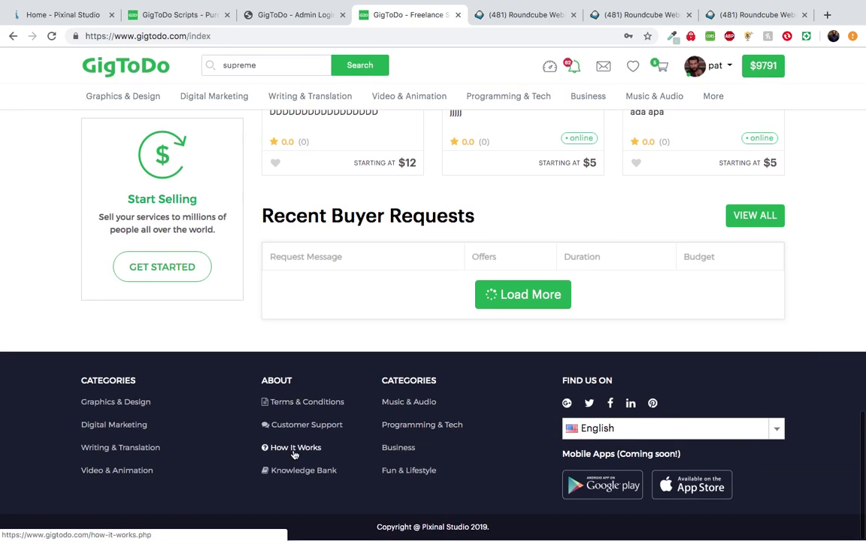
left_click(295, 449)
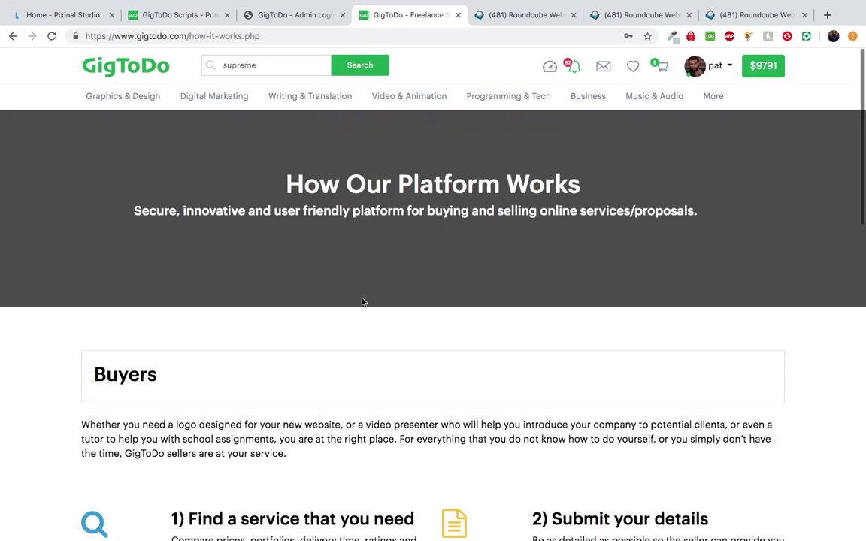
scroll(415, 287, "down", 2)
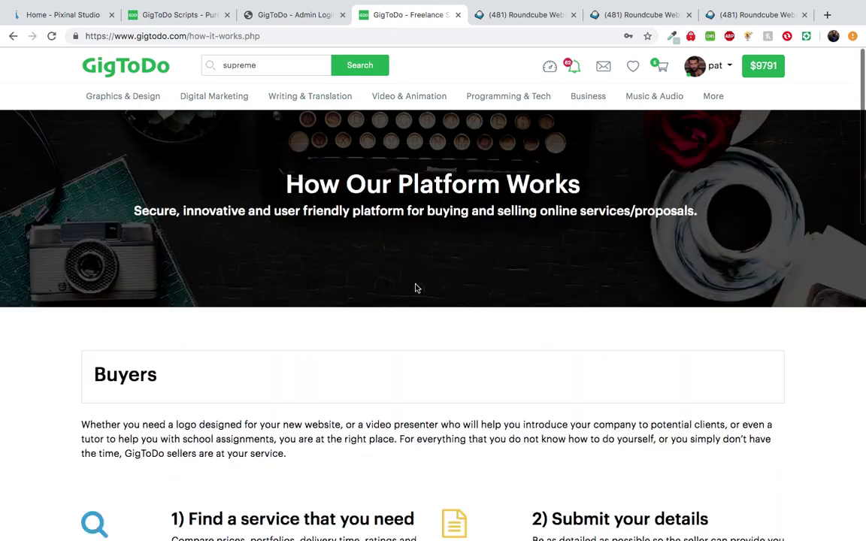
scroll(415, 286, "down", 6)
scroll(416, 273, "down", 5)
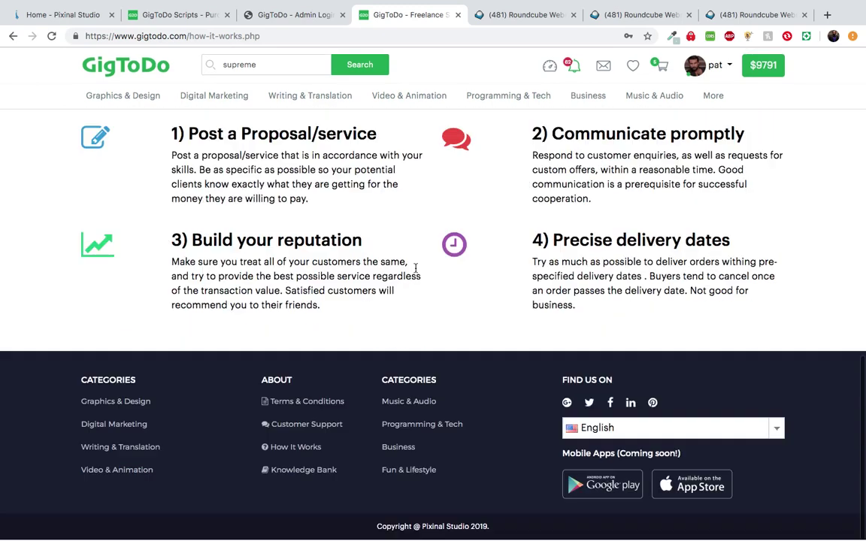
scroll(415, 268, "up", 10)
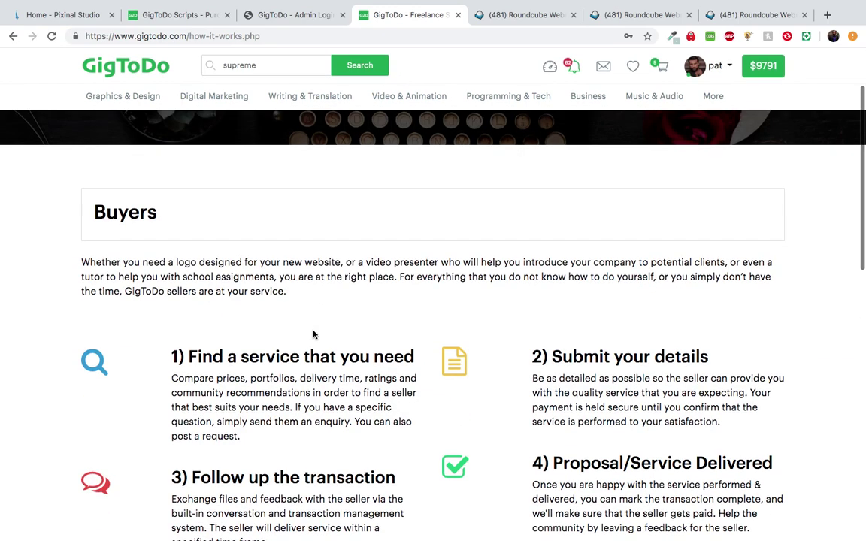
scroll(315, 334, "down", 1)
scroll(314, 331, "down", 2)
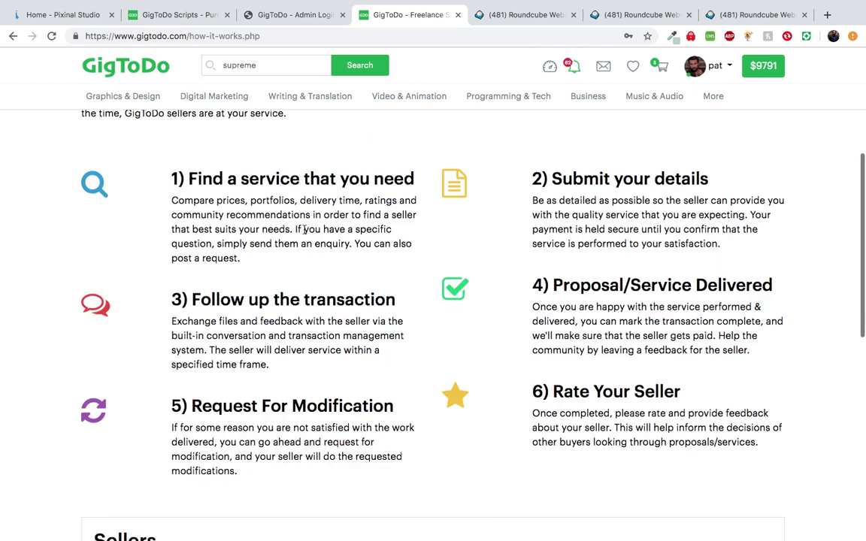
scroll(304, 230, "up", 1)
scroll(304, 321, "down", 1)
scroll(304, 321, "up", 1)
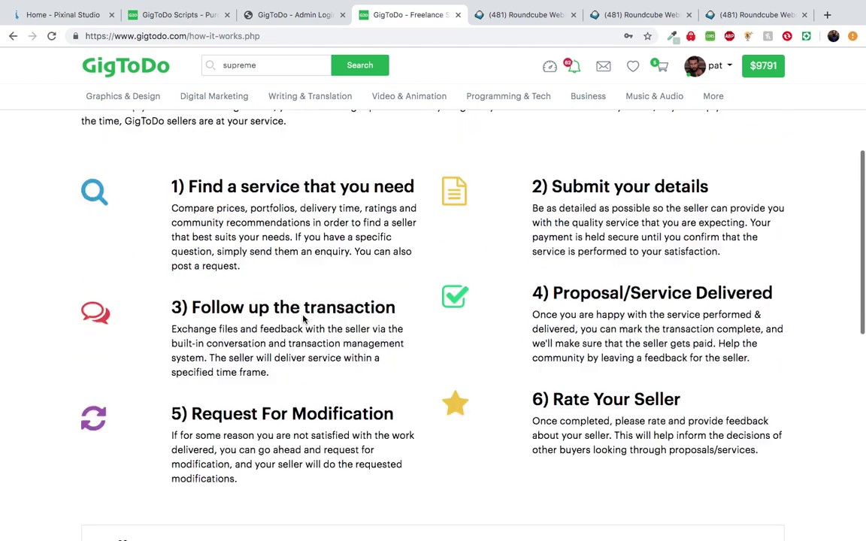
scroll(304, 319, "down", 5)
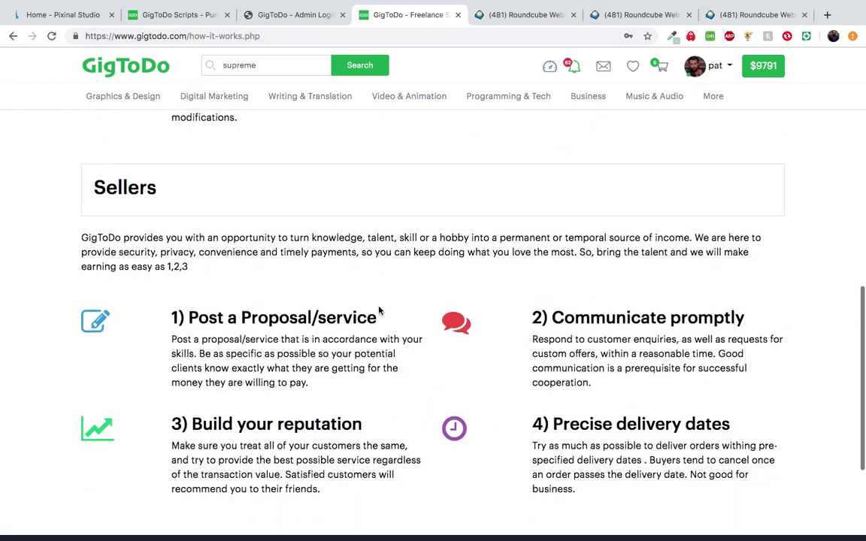
scroll(379, 311, "down", 1)
scroll(338, 300, "up", 6)
scroll(284, 327, "down", 3)
scroll(284, 327, "down", 2)
scroll(240, 264, "down", 2)
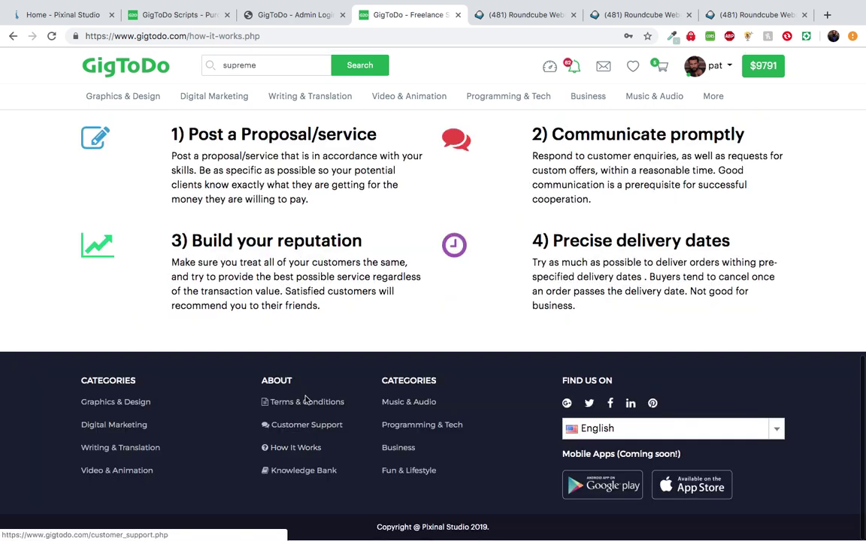
scroll(353, 281, "up", 1)
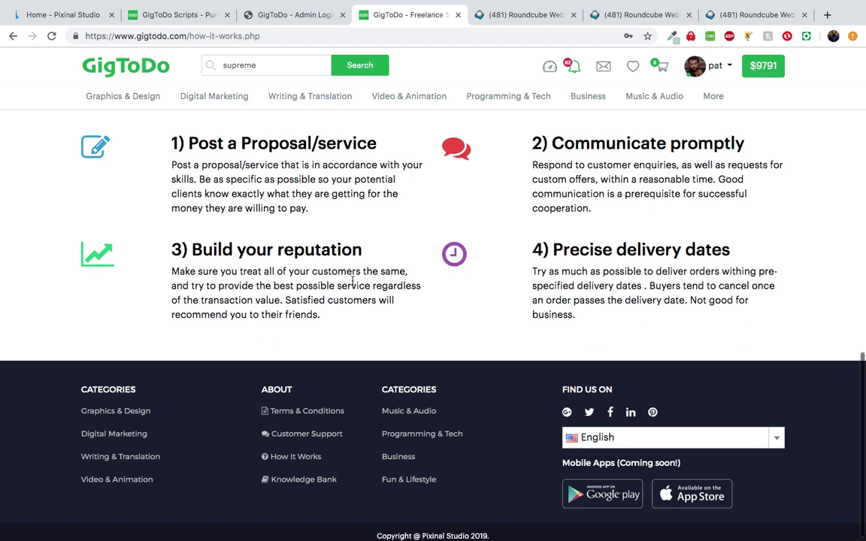
scroll(353, 280, "up", 15)
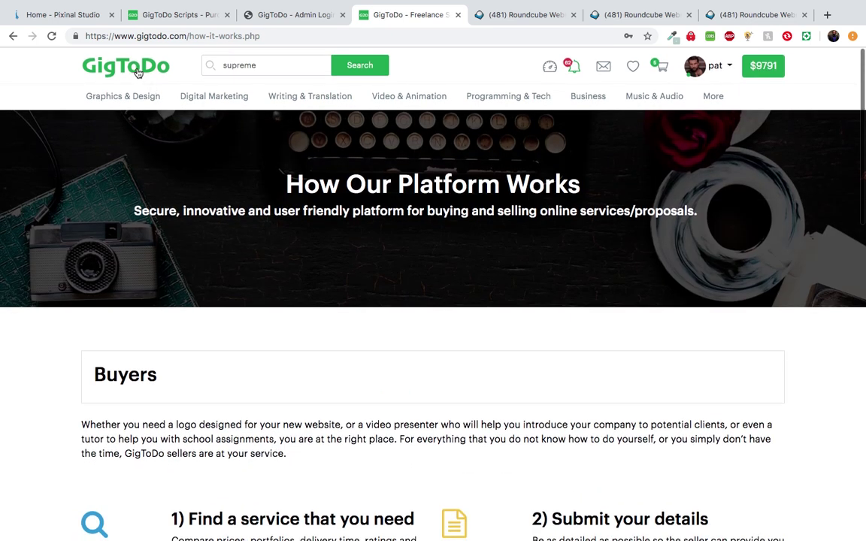
Return to the home page and open Terms & Conditions from the footer
left_click(145, 81)
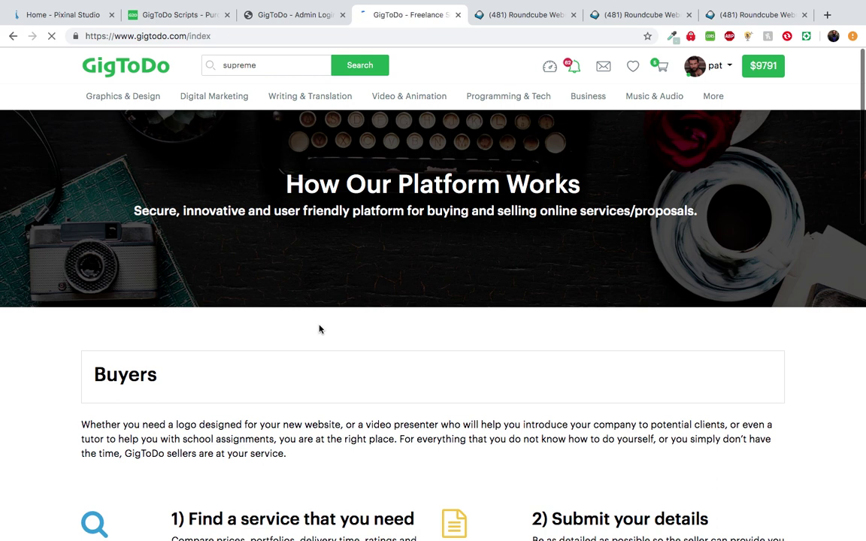
scroll(318, 329, "down", 5)
scroll(318, 328, "down", 15)
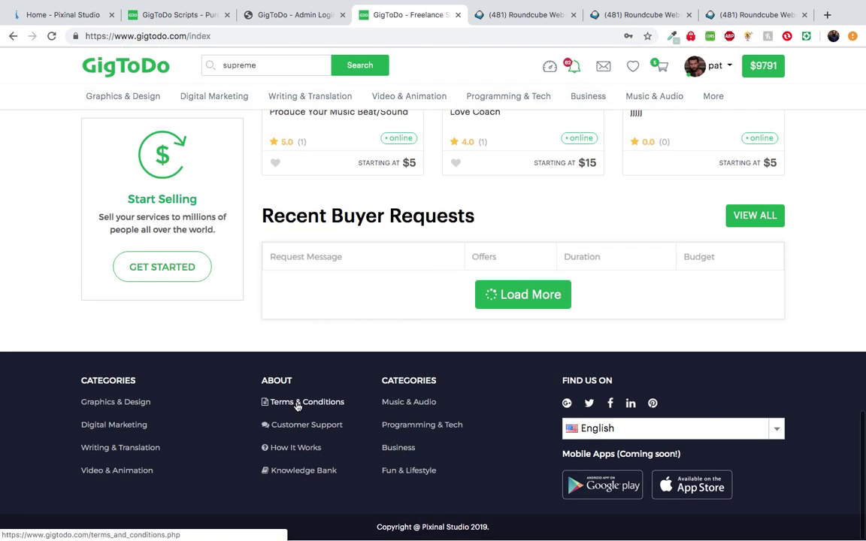
left_click(298, 407)
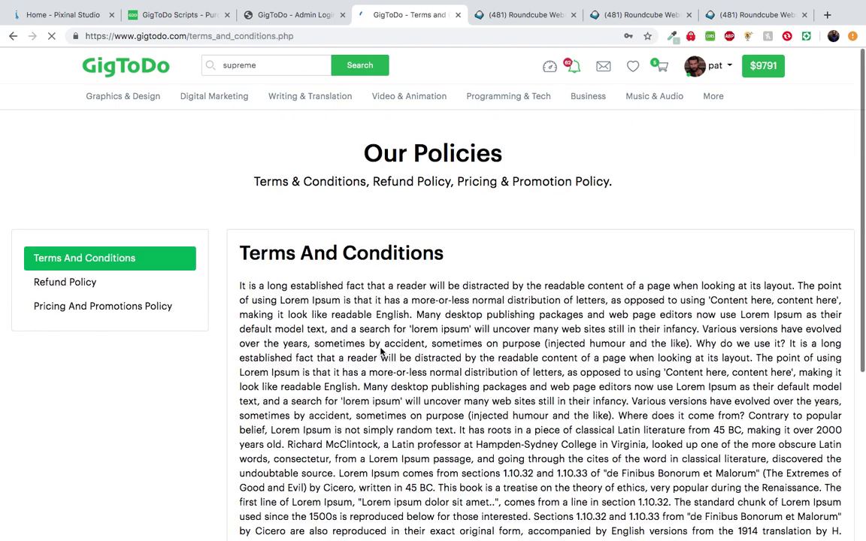
Show the Refund Policy and then the Pricing And Promotions Policy
scroll(286, 354, "down", 3)
scroll(286, 353, "up", 3)
scroll(172, 301, "down", 3)
scroll(187, 229, "up", 3)
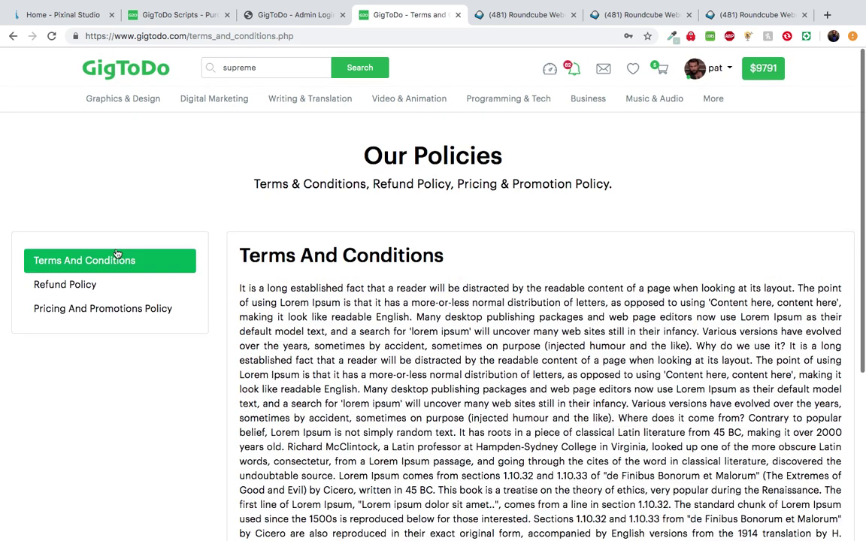
left_click(64, 284)
left_click(103, 308)
Read through the pricing policy, then return to the marketplace home page
scroll(330, 397, "down", 3)
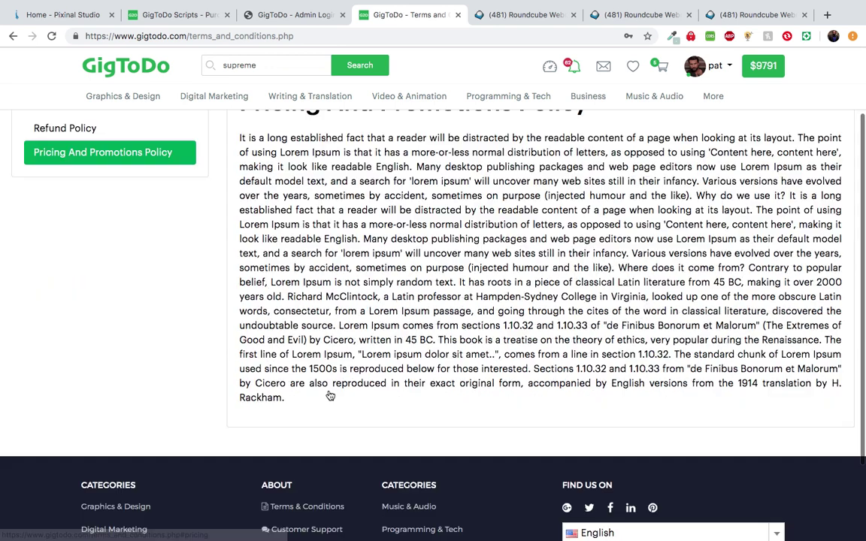
scroll(330, 396, "down", 2)
scroll(328, 386, "up", 5)
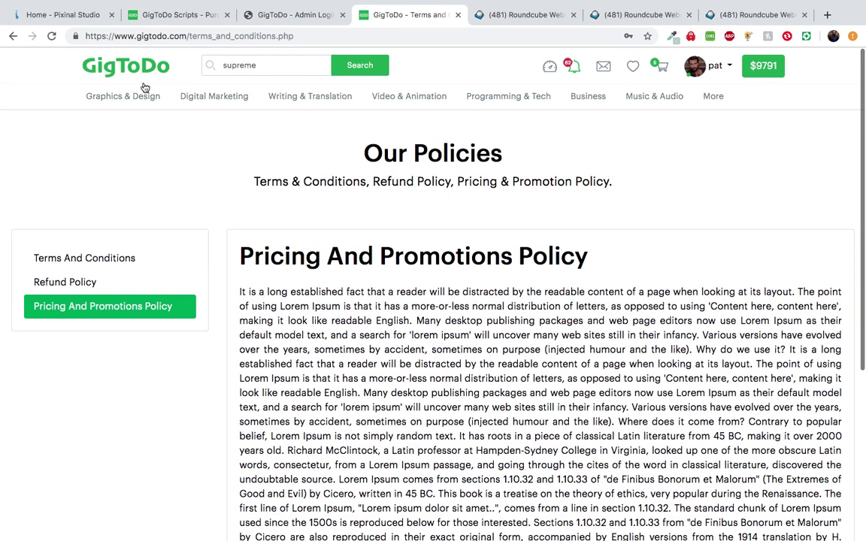
left_click(141, 68)
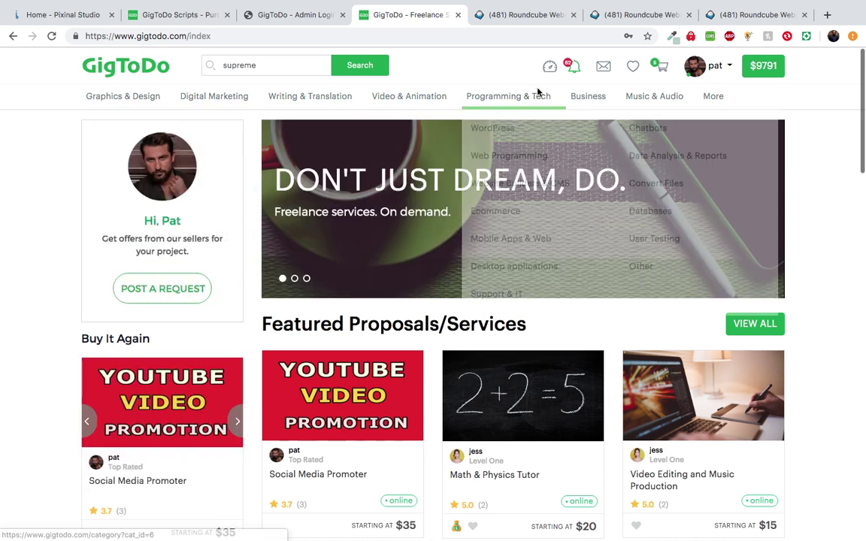
Browse the category navigation menus on the home page
mouse_move(653, 101)
mouse_move(715, 101)
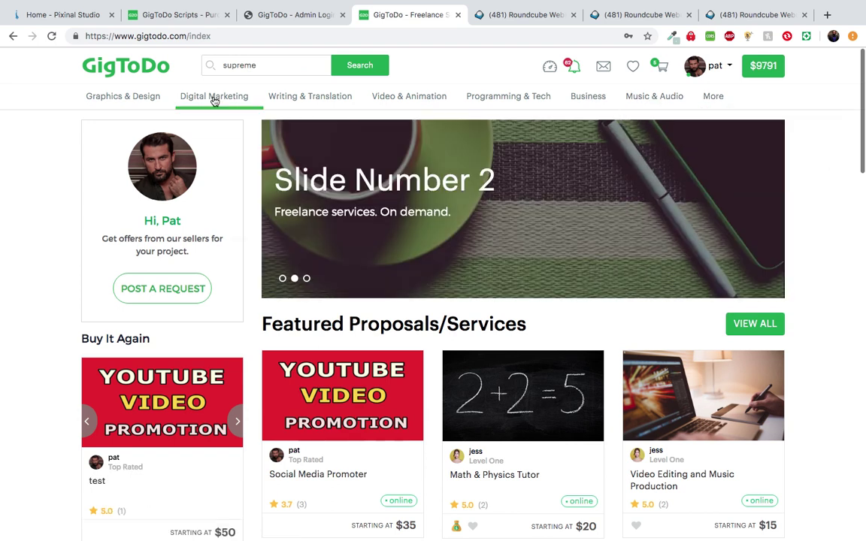
mouse_move(579, 96)
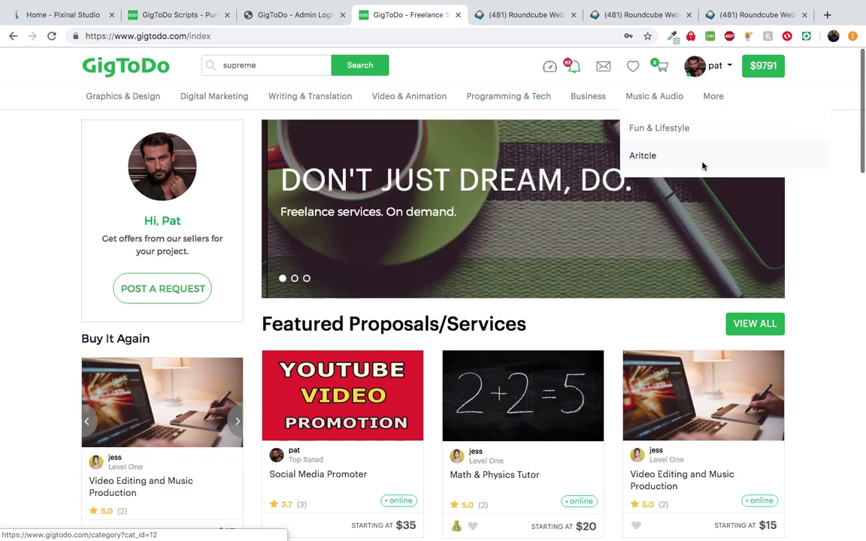
Scroll through the proposal listings, then switch to the Admin Login page
scroll(811, 288, "down", 4)
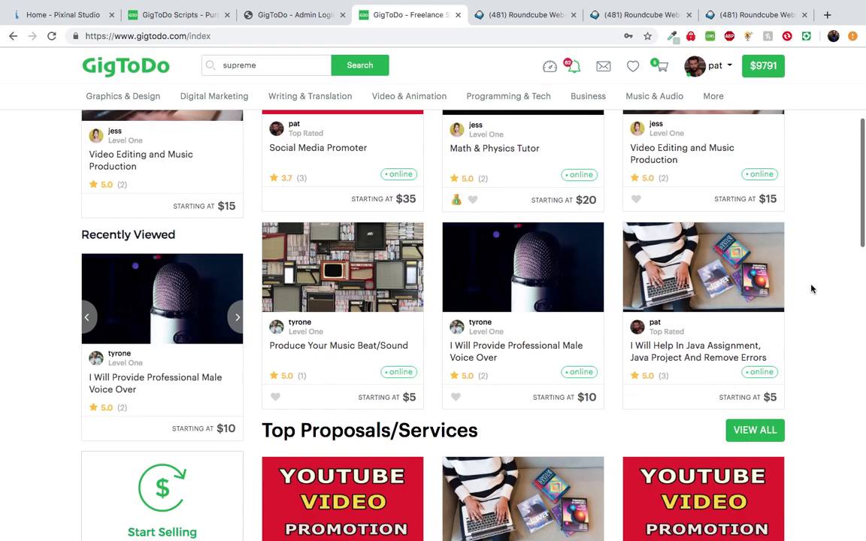
scroll(810, 288, "down", 6)
scroll(812, 285, "down", 2)
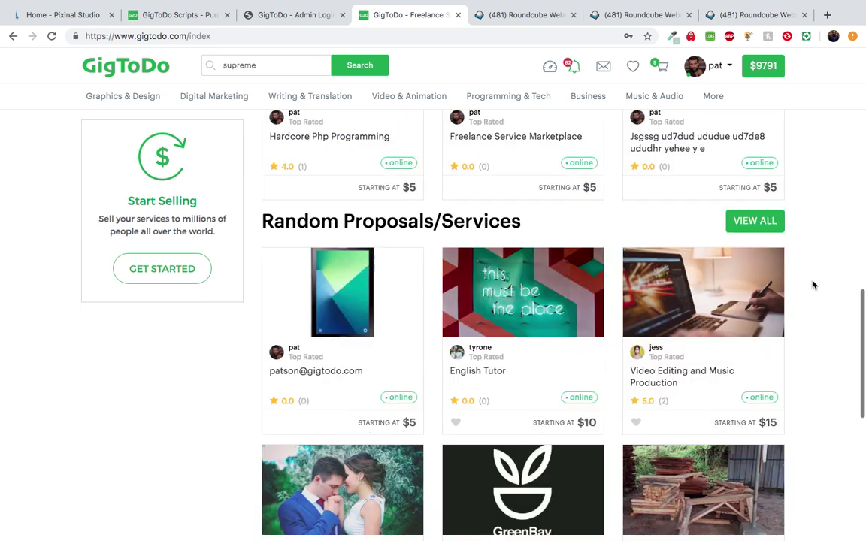
scroll(812, 285, "up", 4)
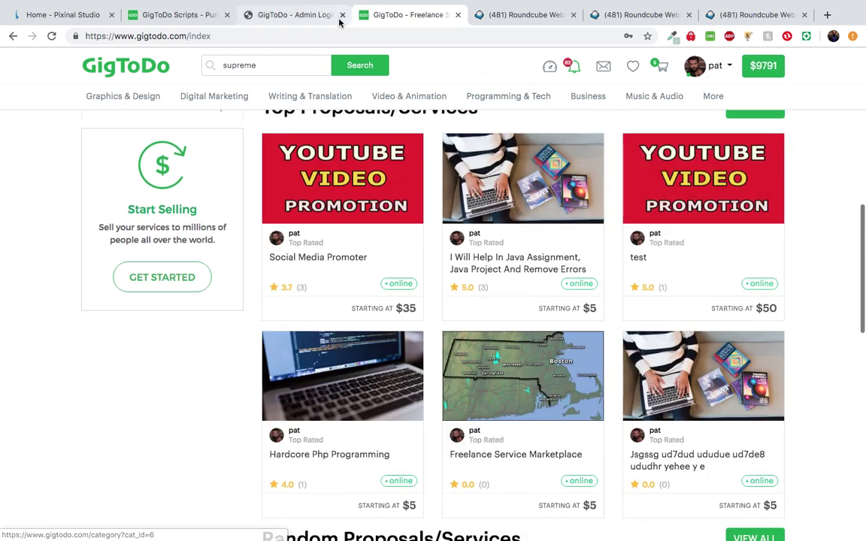
left_click(301, 15)
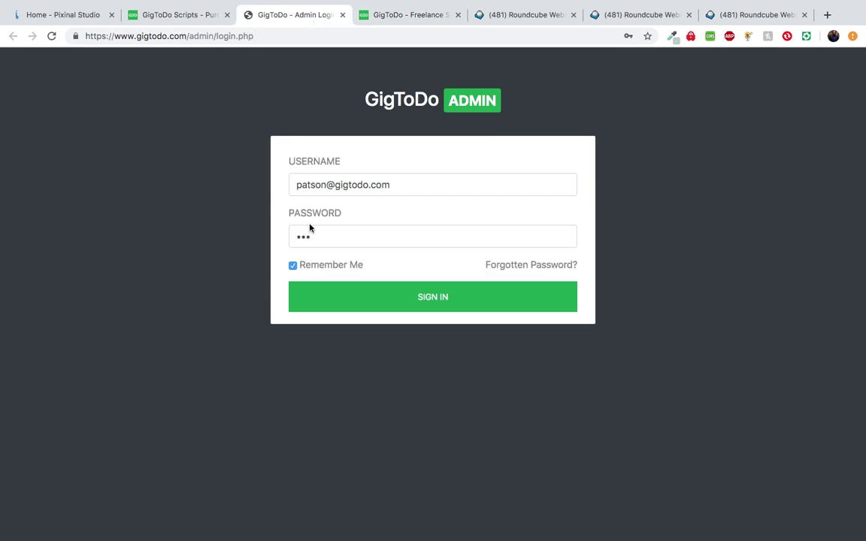
Sign in and review the dashboard cards: 0 pending proposals, 106 users, 112 active orders
left_click(361, 298)
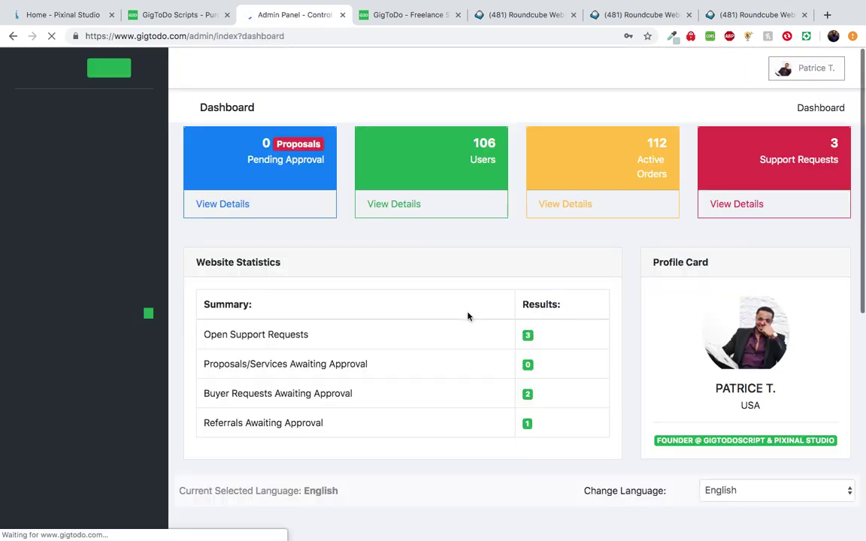
scroll(415, 224, "down", 5)
scroll(416, 224, "up", 5)
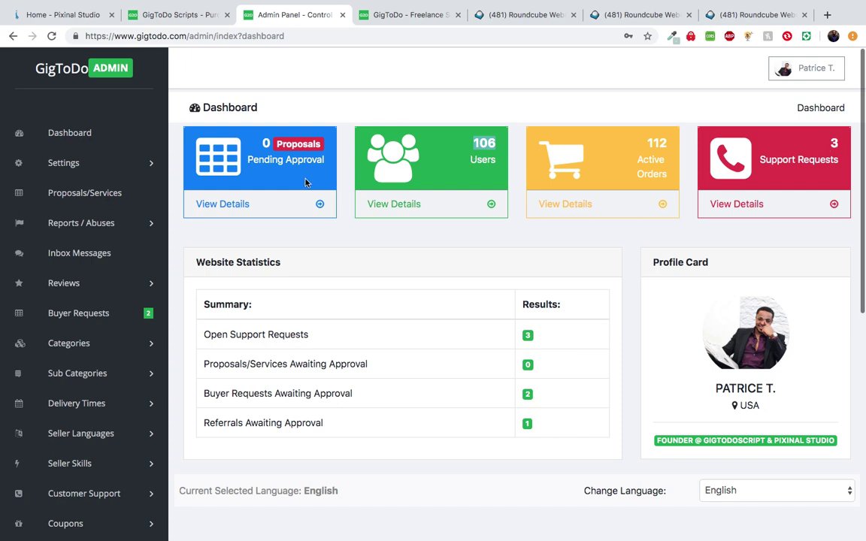
triple_click(269, 157)
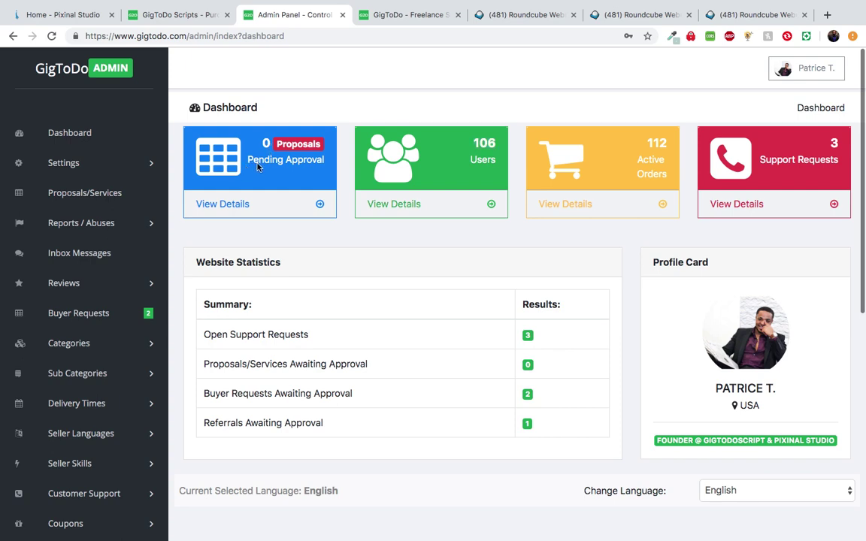
left_click(271, 221)
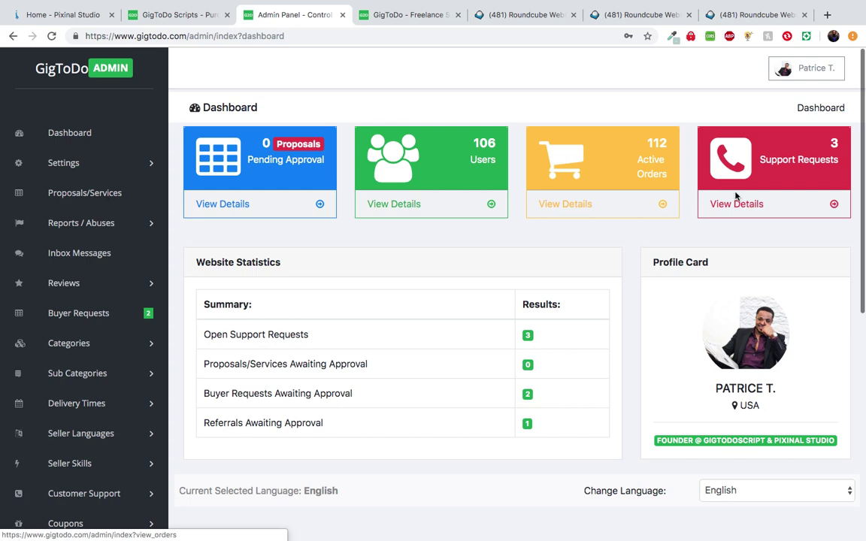
scroll(382, 317, "down", 1)
scroll(382, 318, "down", 1)
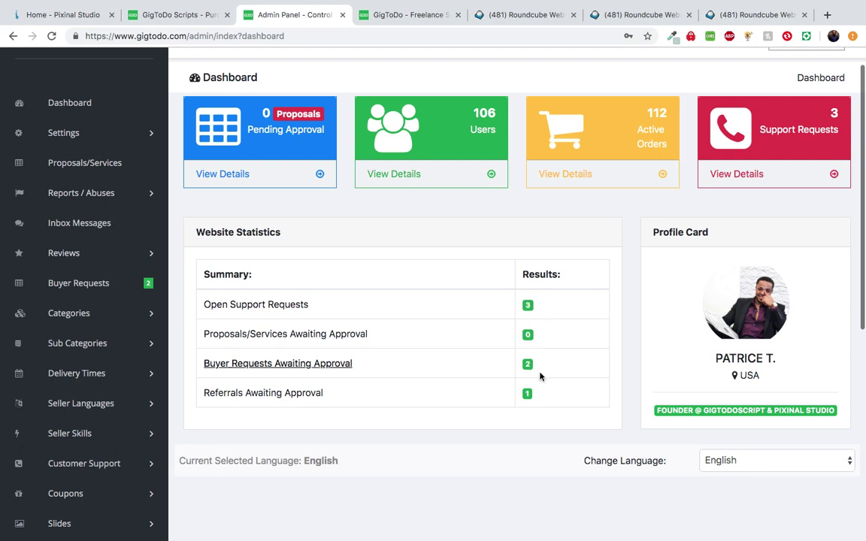
scroll(532, 453, "up", 1)
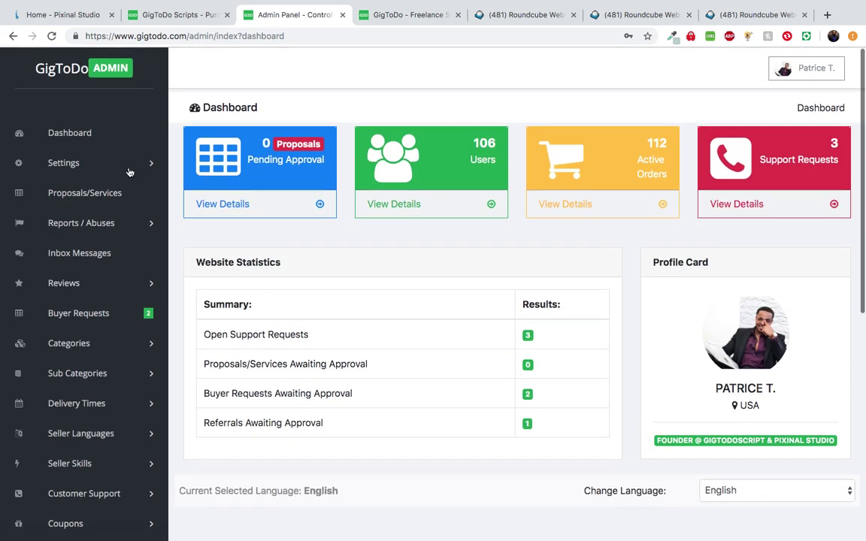
Open the General Settings page from the Settings section
left_click(123, 170)
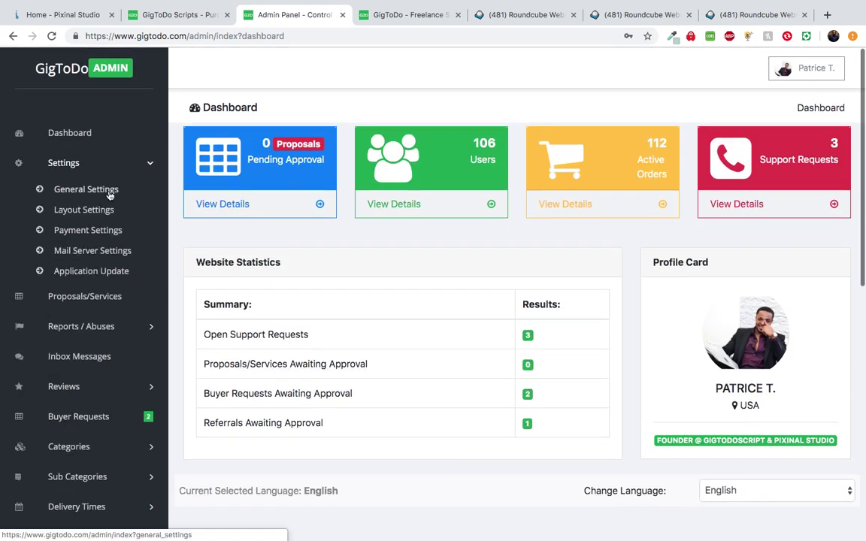
left_click(110, 193)
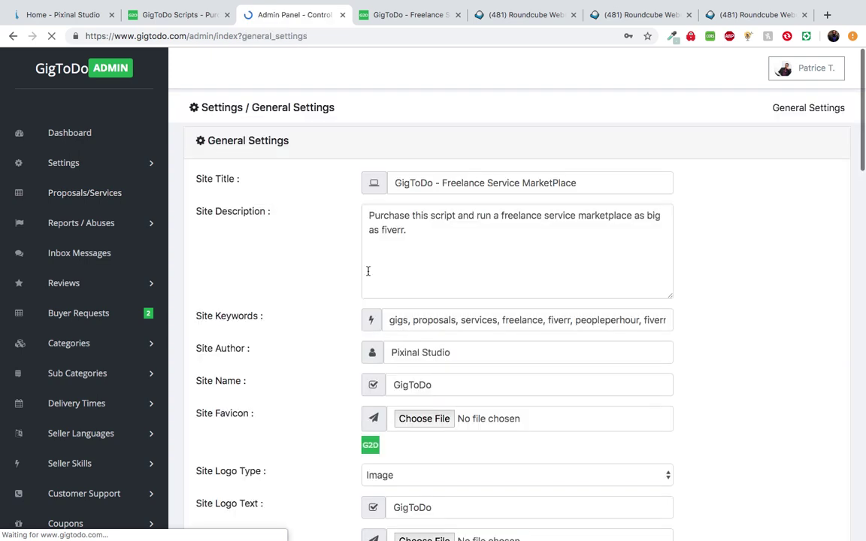
scroll(368, 276, "down", 5)
scroll(326, 296, "down", 1)
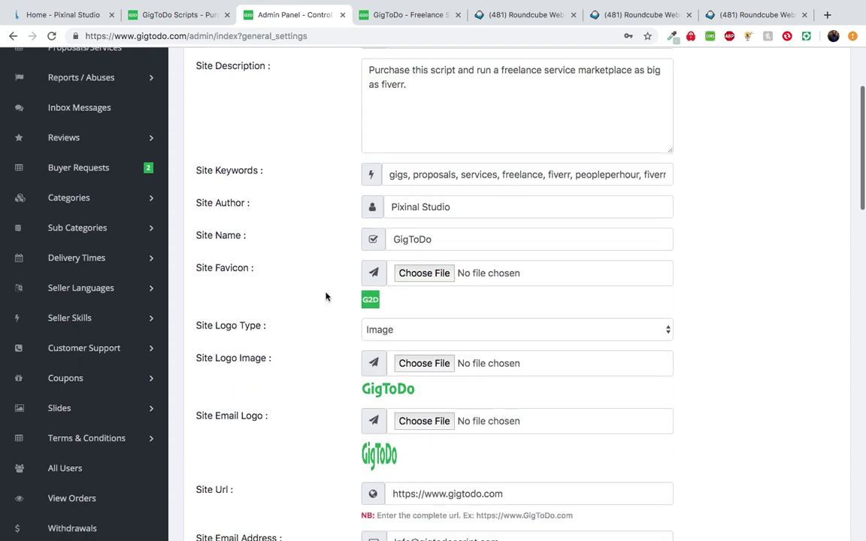
scroll(558, 162, "down", 3)
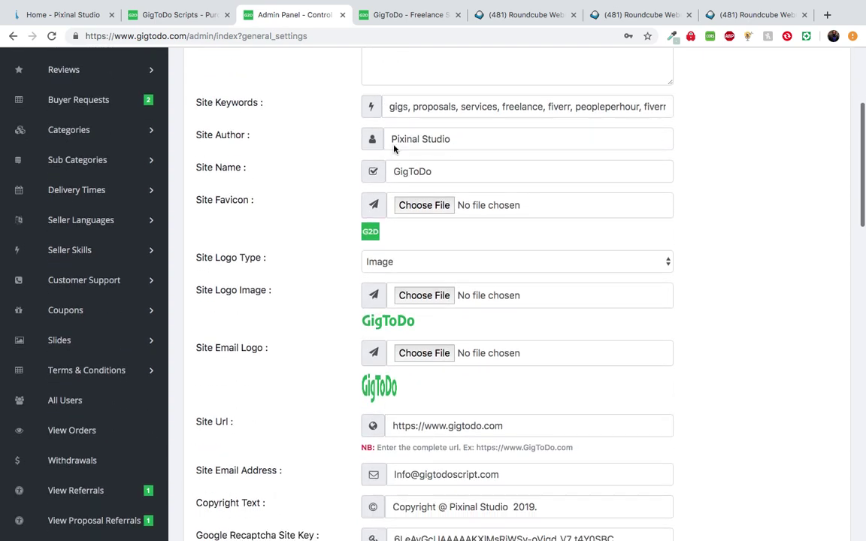
scroll(295, 173, "down", 2)
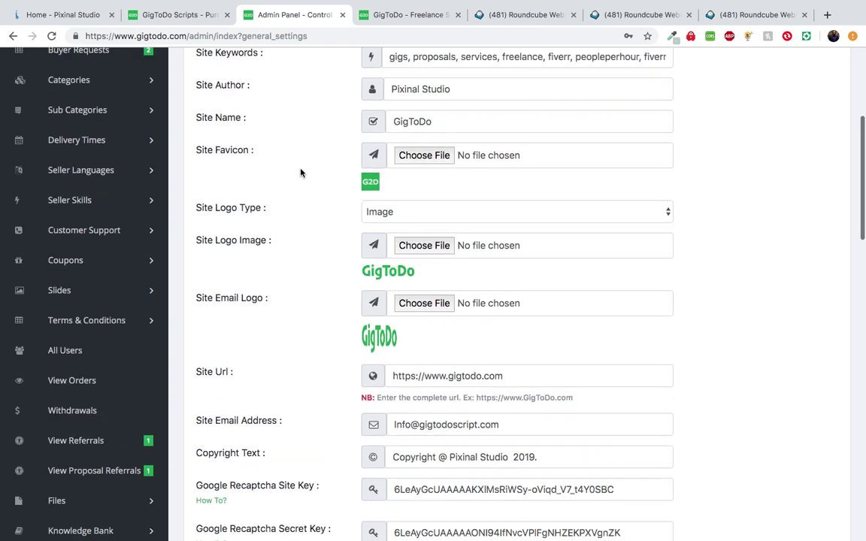
scroll(312, 178, "up", 1)
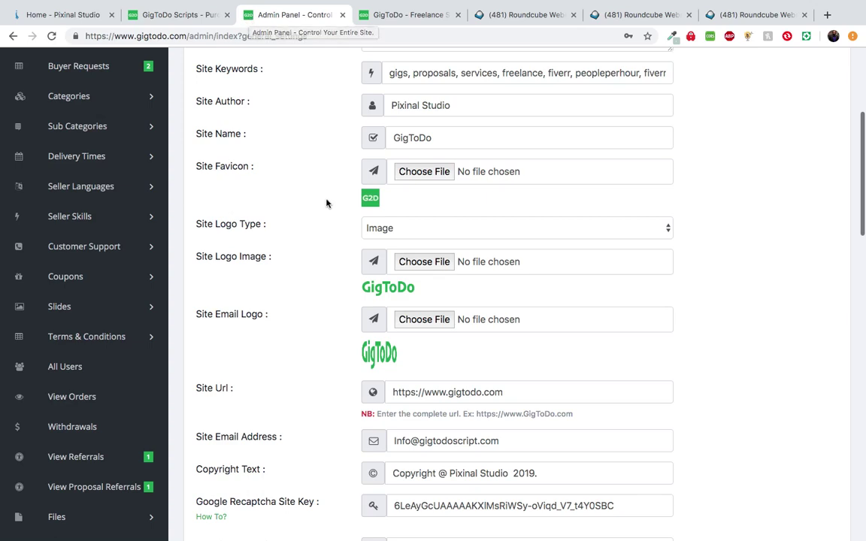
scroll(334, 201, "down", 2)
Set the Site Logo Type to Image
left_click(405, 184)
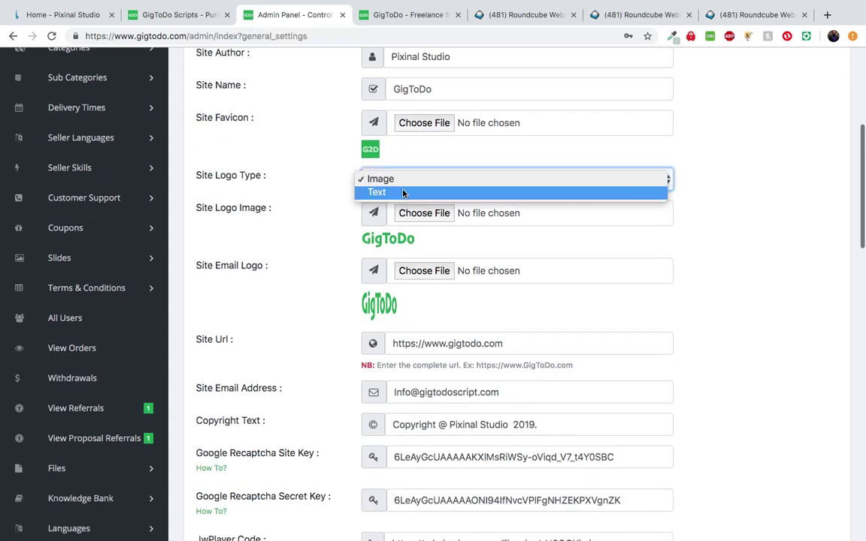
left_click(403, 193)
left_click(419, 180)
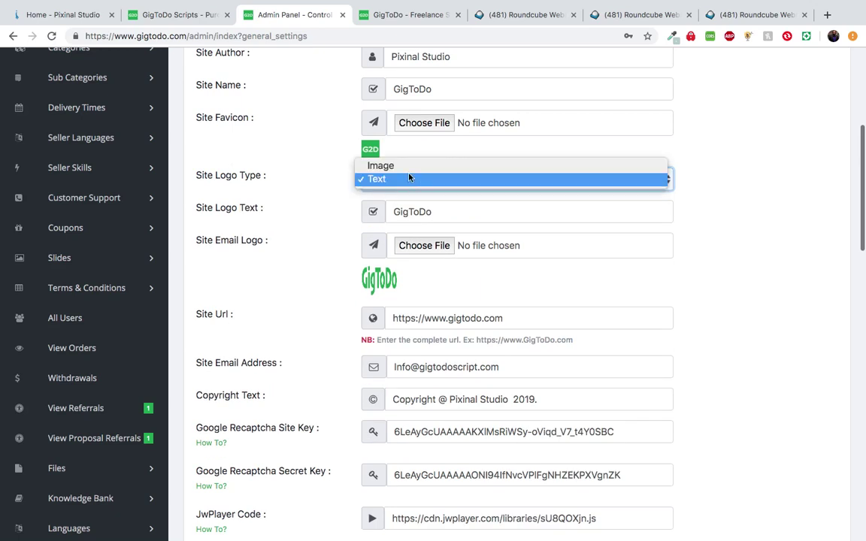
left_click(372, 166)
scroll(333, 241, "down", 1)
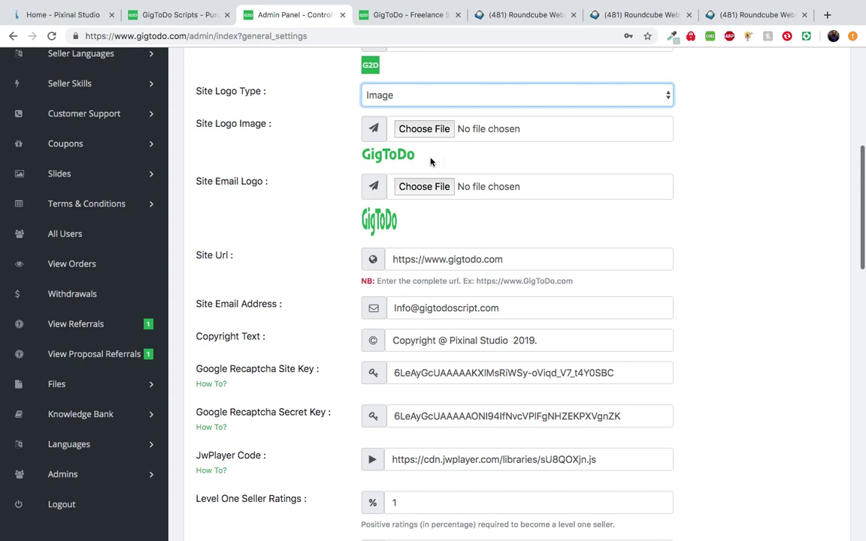
scroll(145, 139, "up", 5)
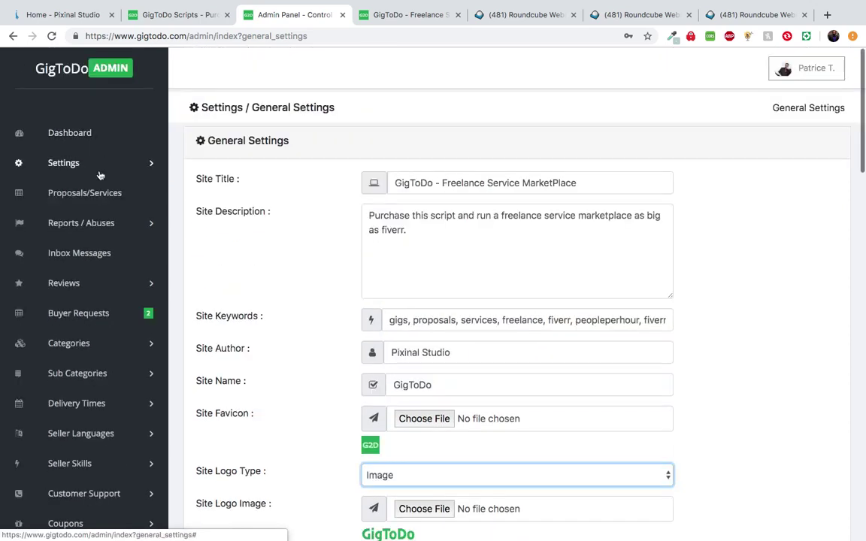
Expand the settings list, then view the GigToDo new-message email in Roundcube
left_click(100, 170)
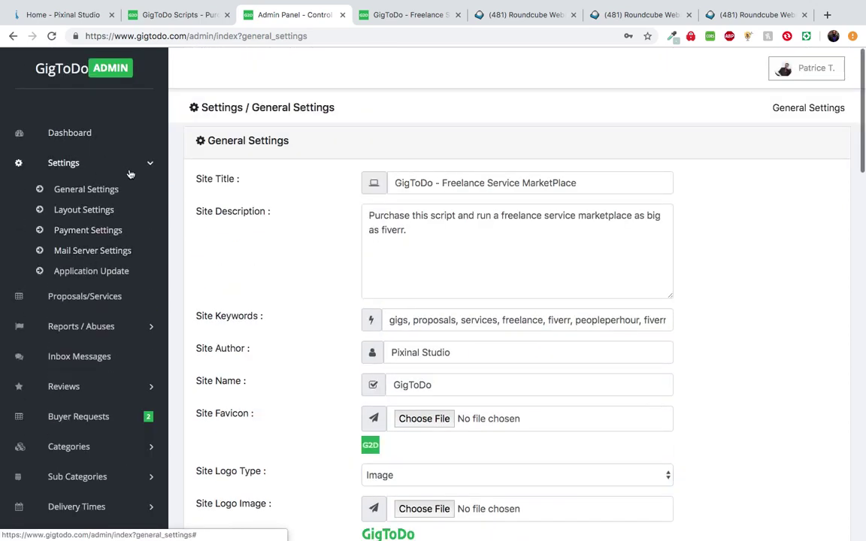
scroll(218, 256, "down", 4)
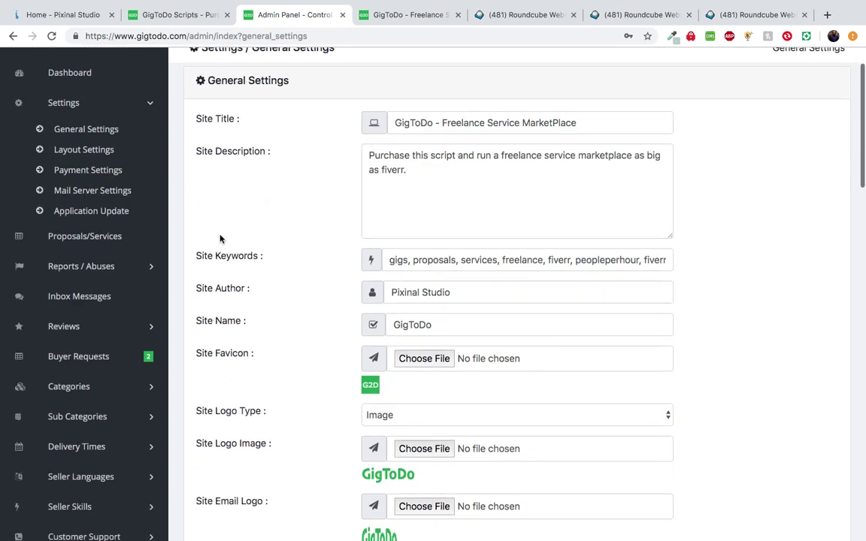
scroll(221, 239, "down", 1)
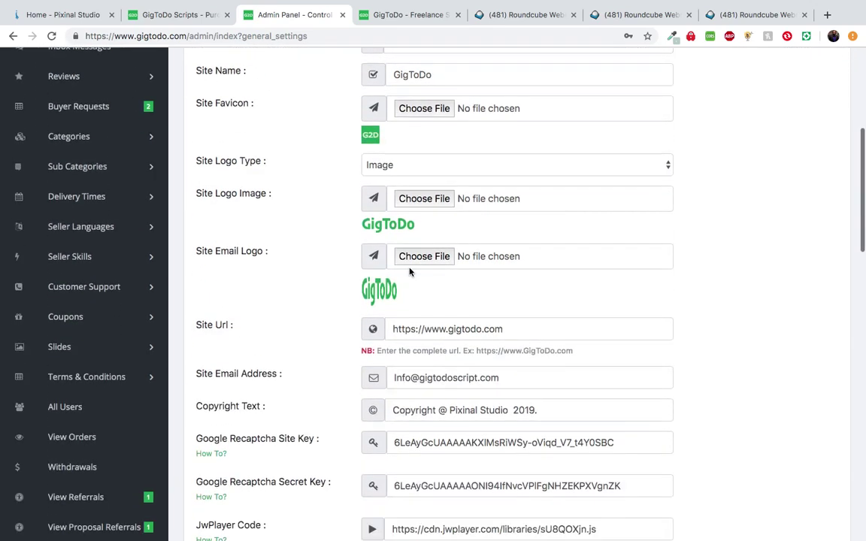
left_click(519, 15)
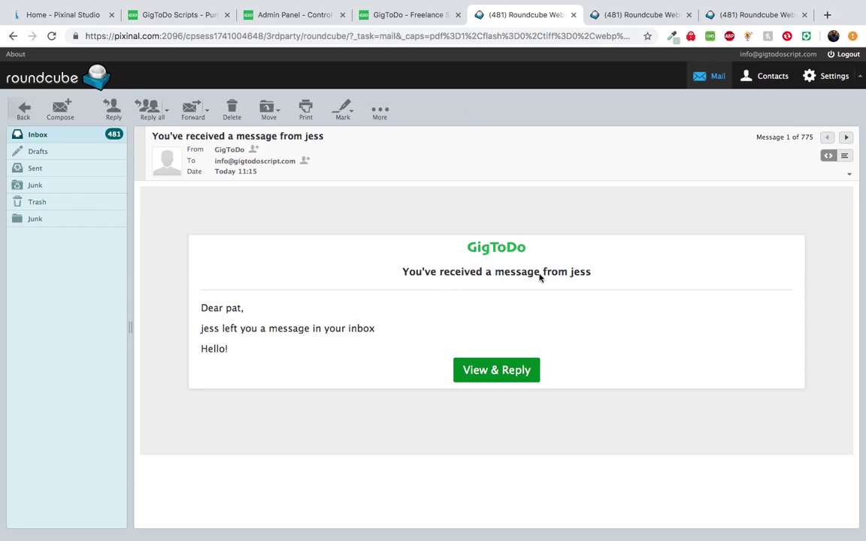
Review the GigToDo new-message, order and proposal-approved notification emails
left_click_drag(200, 331, 308, 350)
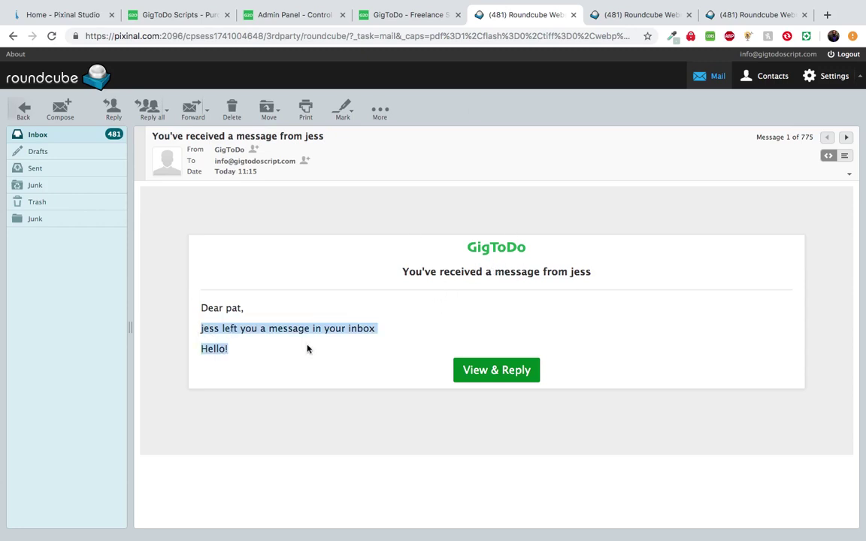
left_click(336, 368)
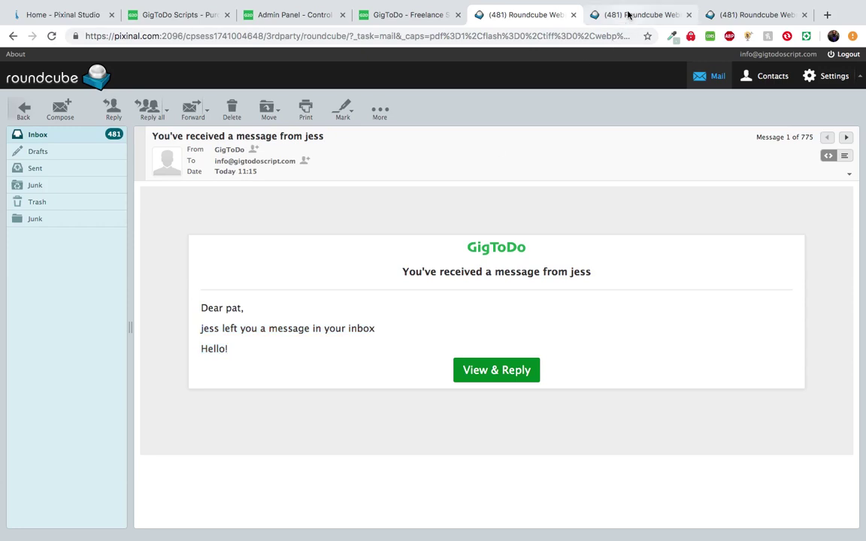
left_click(627, 14)
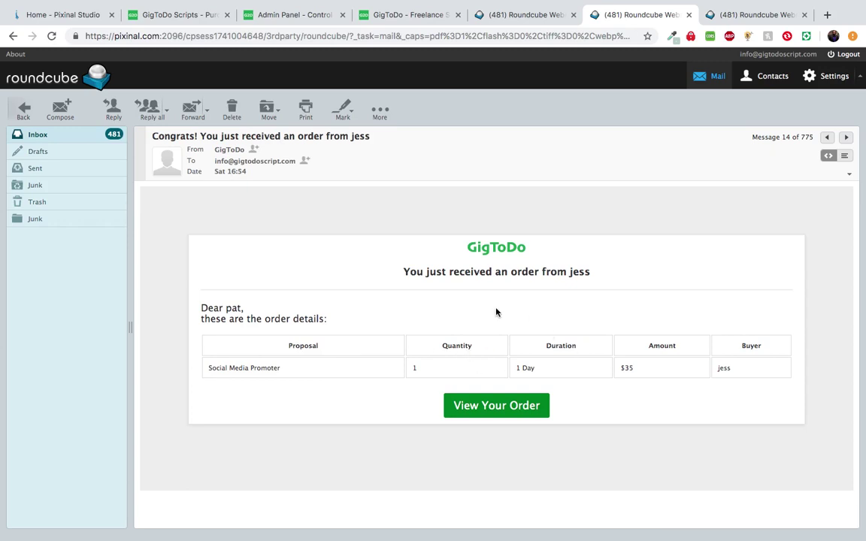
left_click(743, 15)
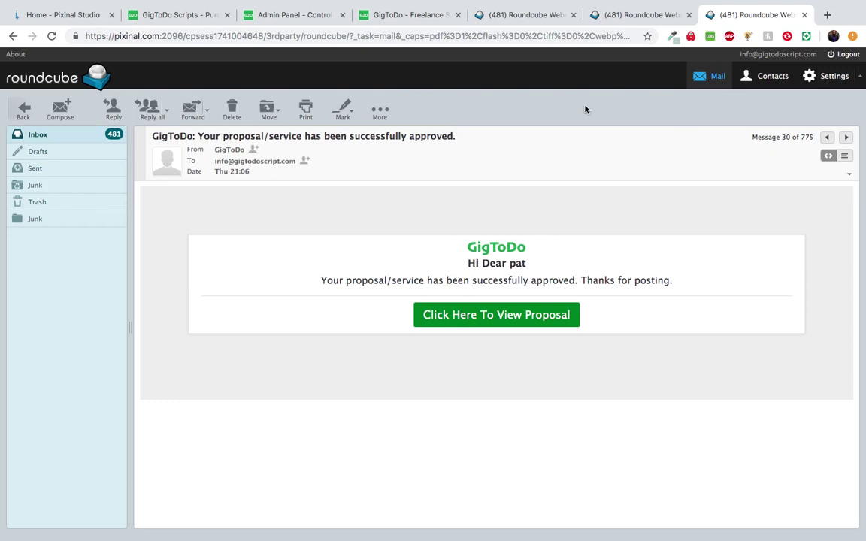
left_click(638, 16)
Compare the admin Site Email Logo with the logo in the $35 order email
left_click(518, 18)
left_click(415, 18)
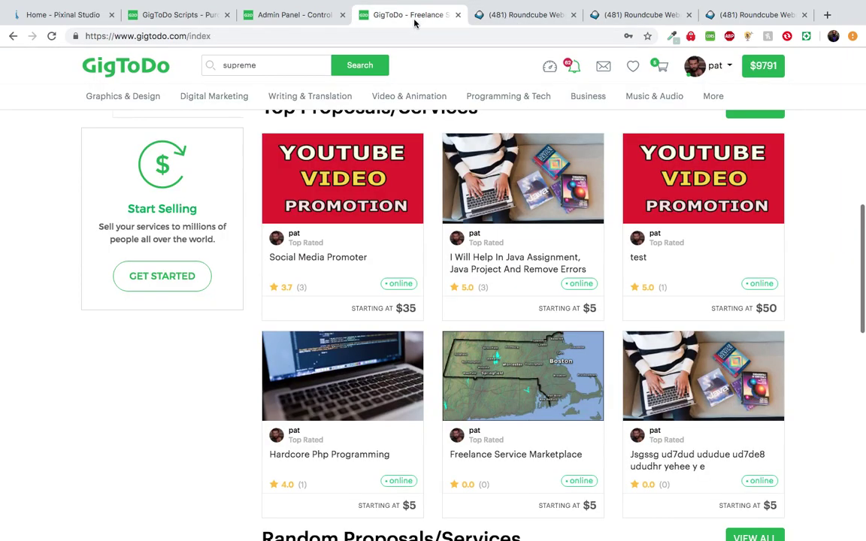
left_click(305, 18)
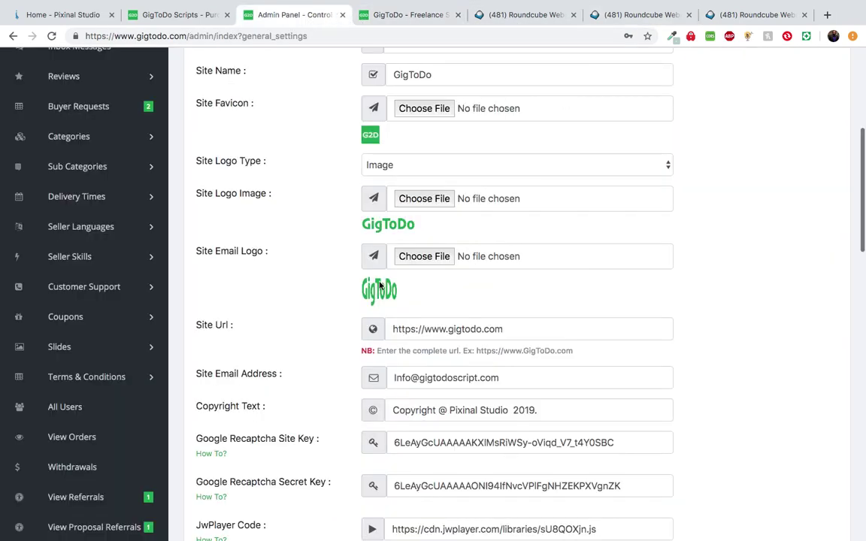
left_click(616, 14)
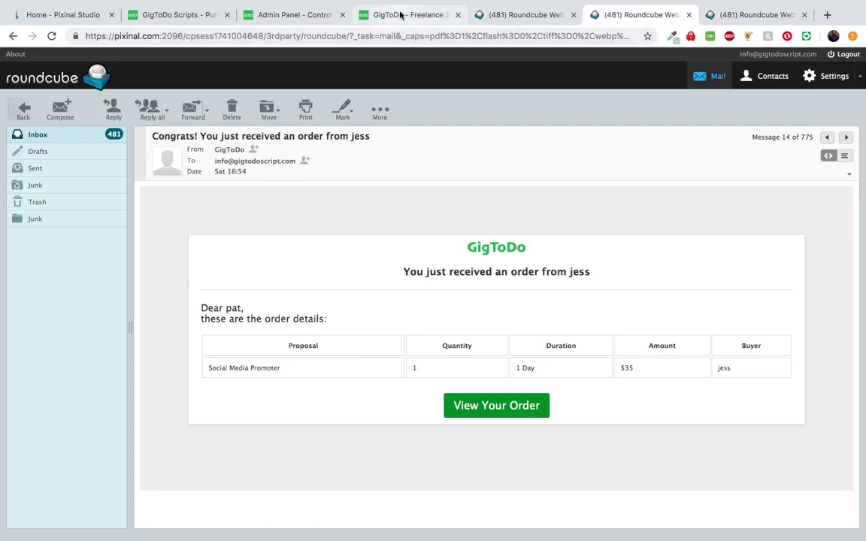
left_click(401, 14)
left_click(299, 14)
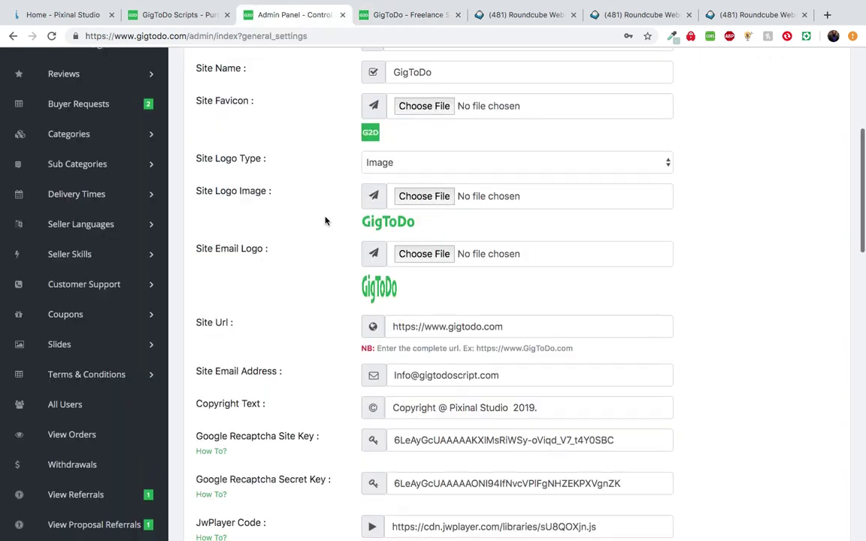
scroll(325, 220, "down", 4)
scroll(320, 265, "down", 2)
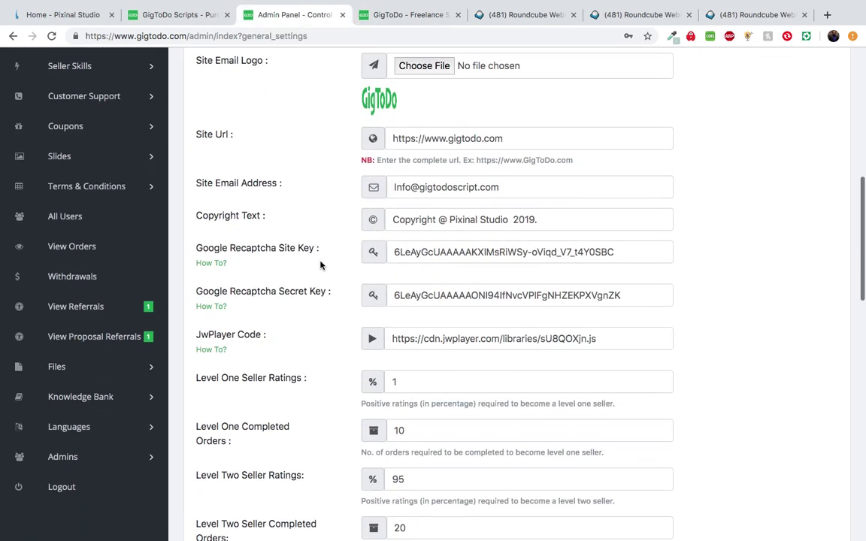
scroll(311, 238, "down", 1)
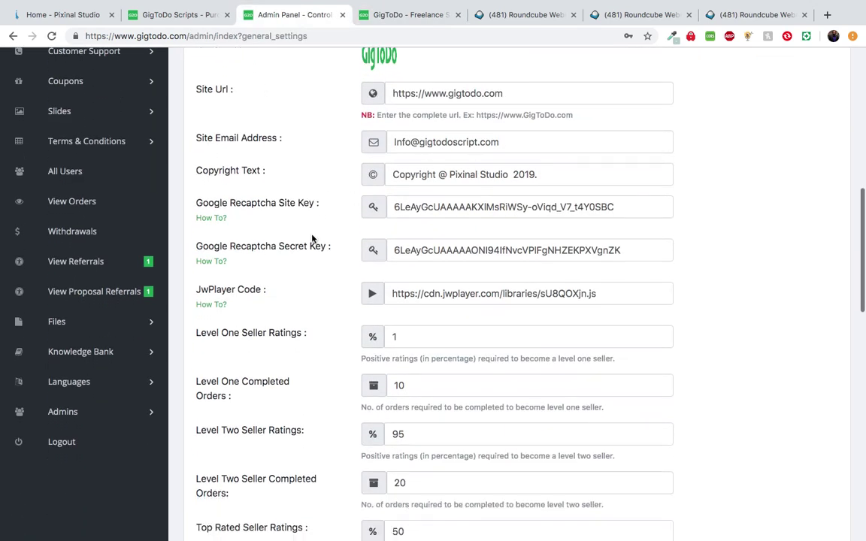
scroll(312, 239, "down", 1)
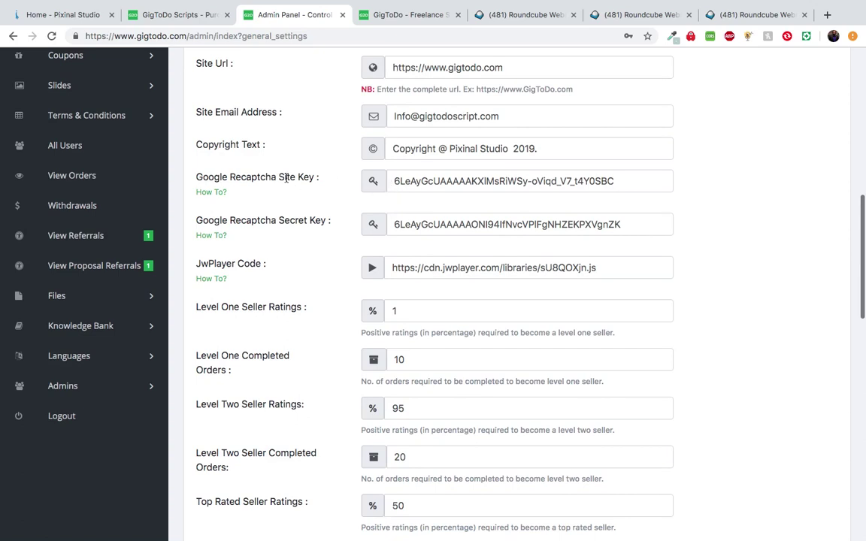
left_click_drag(400, 181, 448, 183)
scroll(500, 177, "up", 3)
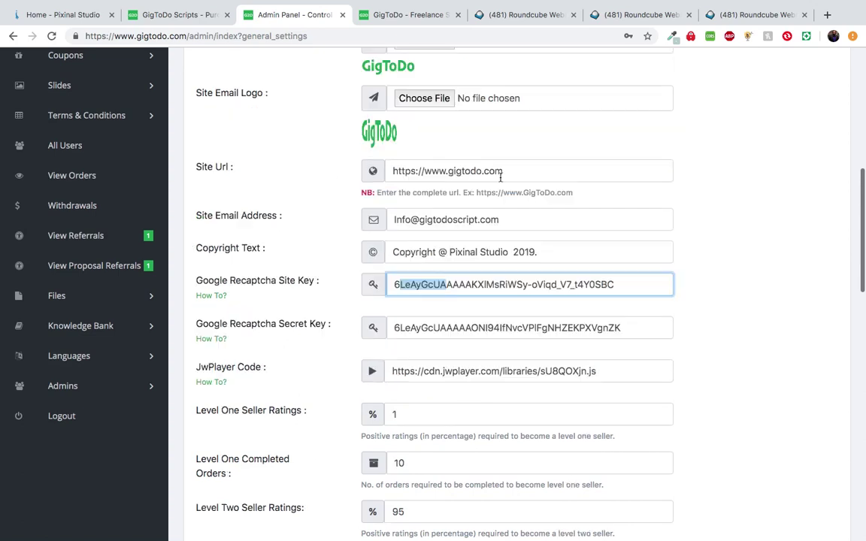
scroll(398, 277, "down", 1)
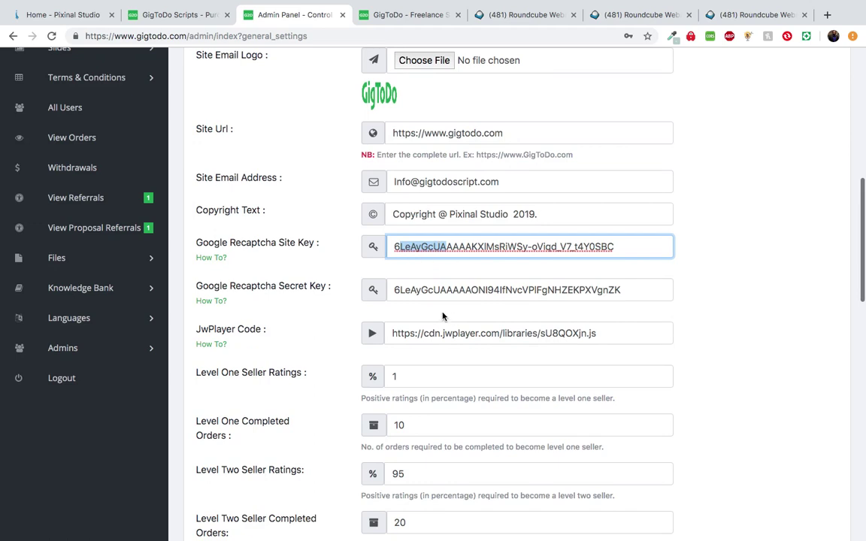
scroll(443, 316, "down", 3)
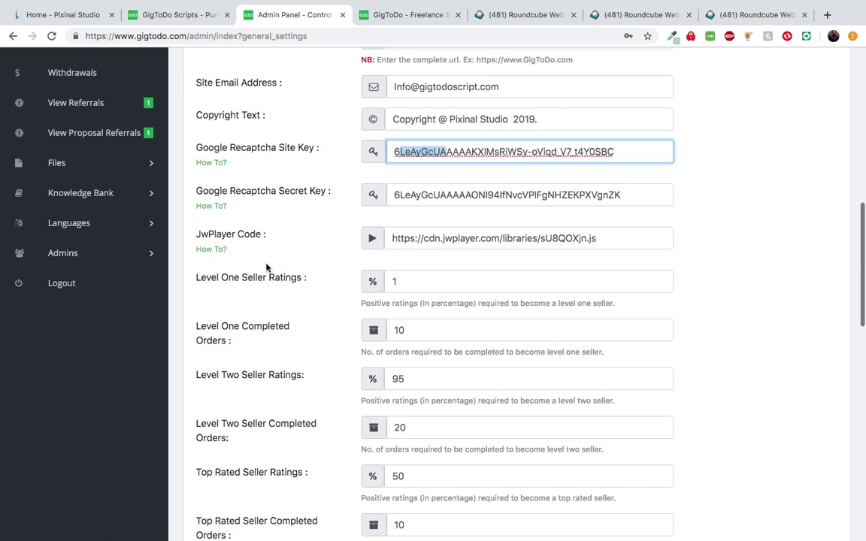
left_click(393, 238)
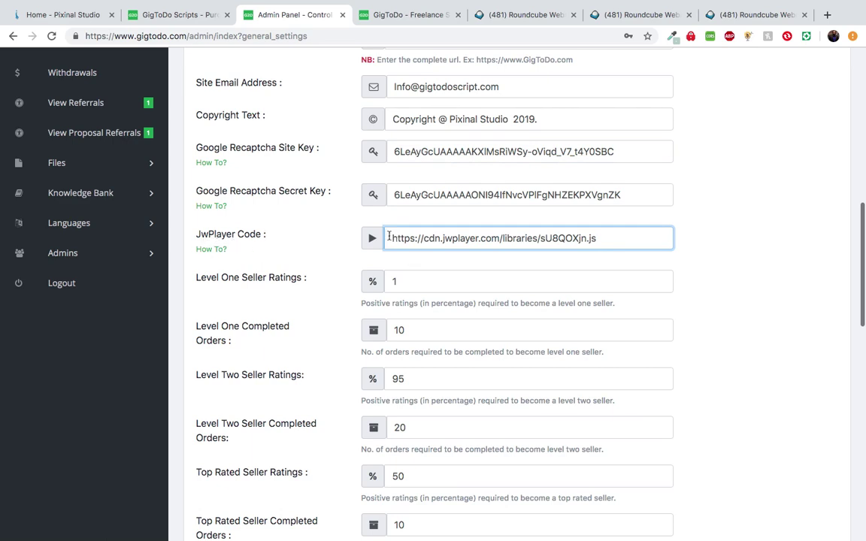
key("ctrl+a")
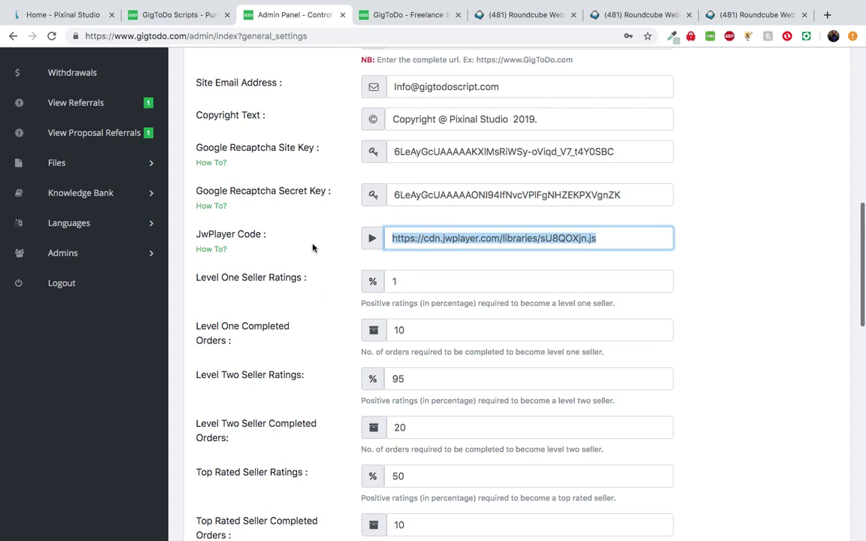
Scroll General Settings to the Top Rated Seller (50% ratings, 10 orders), proposal approval and referral fields
scroll(313, 248, "down", 3)
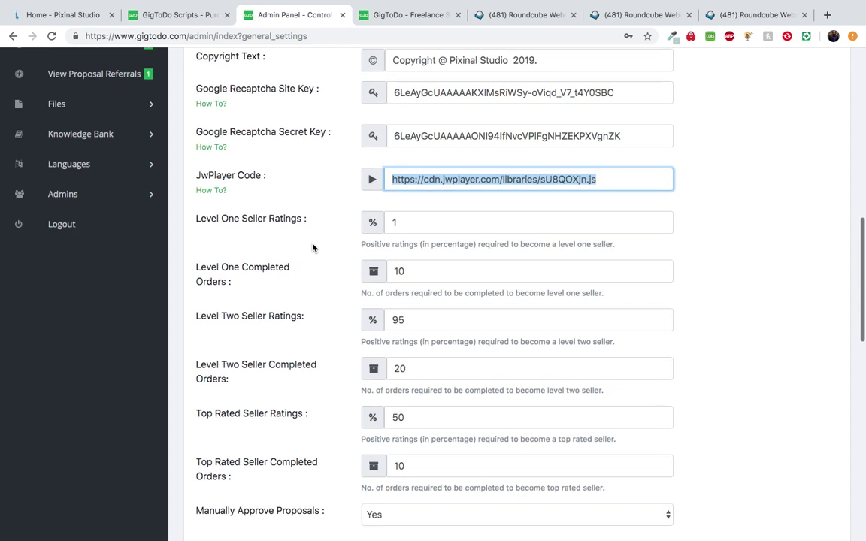
scroll(271, 235, "down", 1)
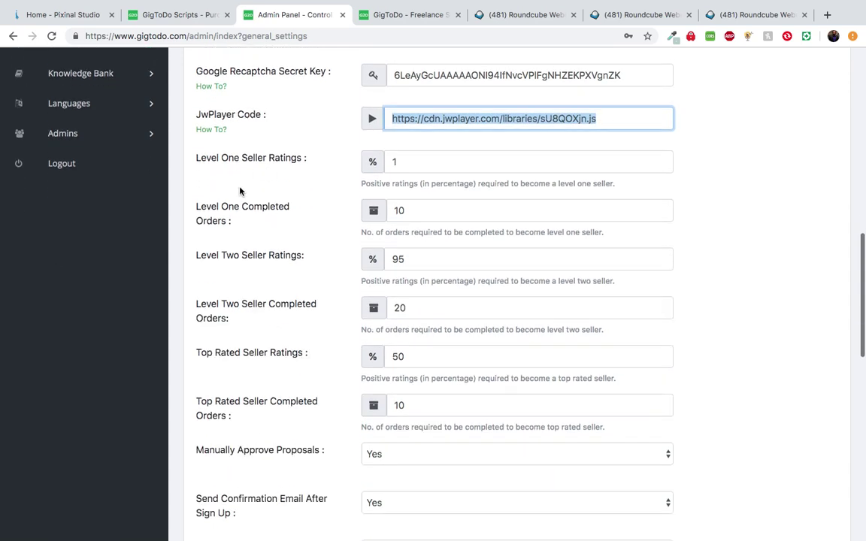
scroll(241, 245, "down", 1)
scroll(241, 245, "down", 2)
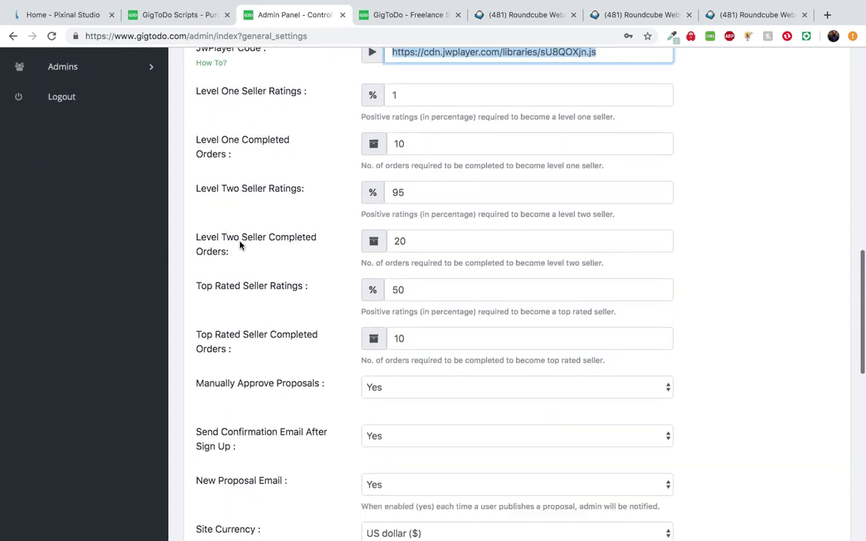
scroll(241, 245, "up", 2)
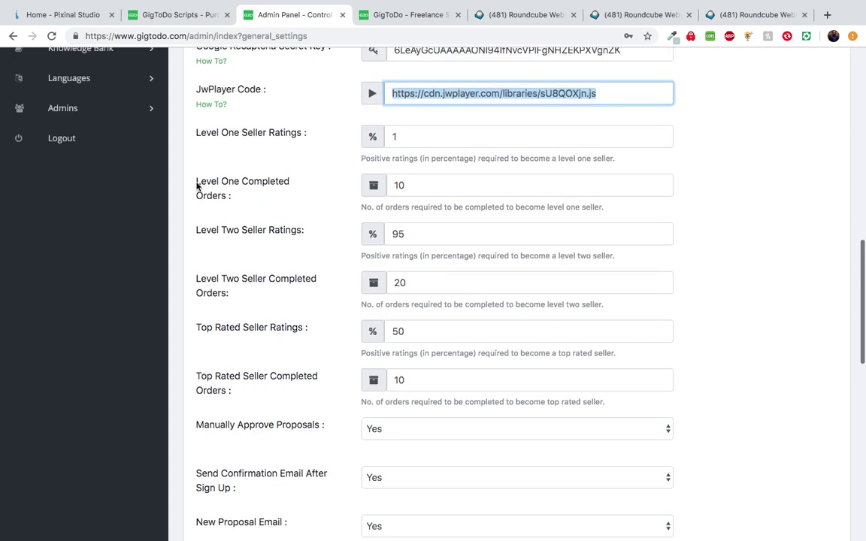
left_click_drag(195, 182, 231, 191)
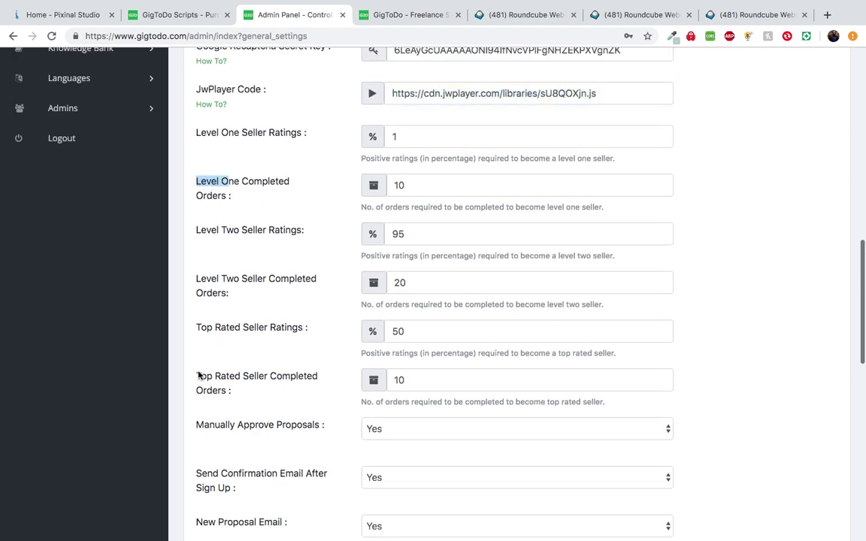
scroll(198, 368, "down", 3)
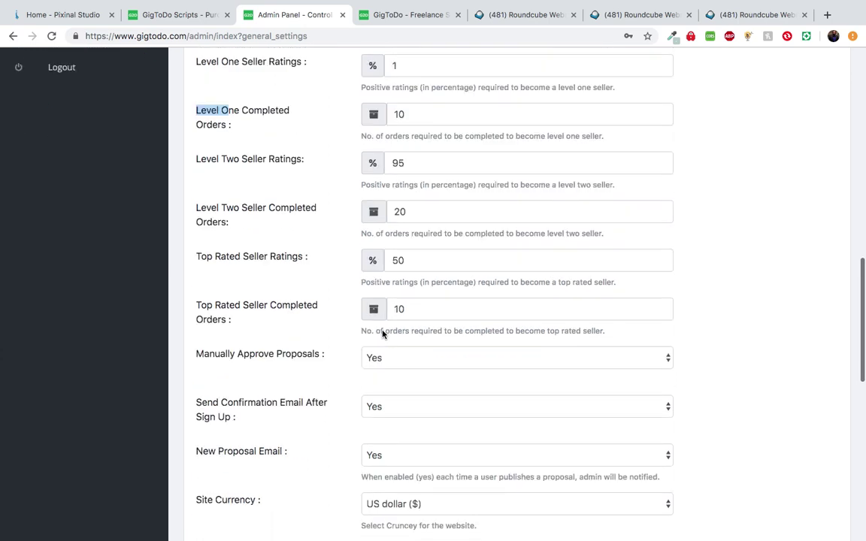
scroll(296, 257, "down", 6)
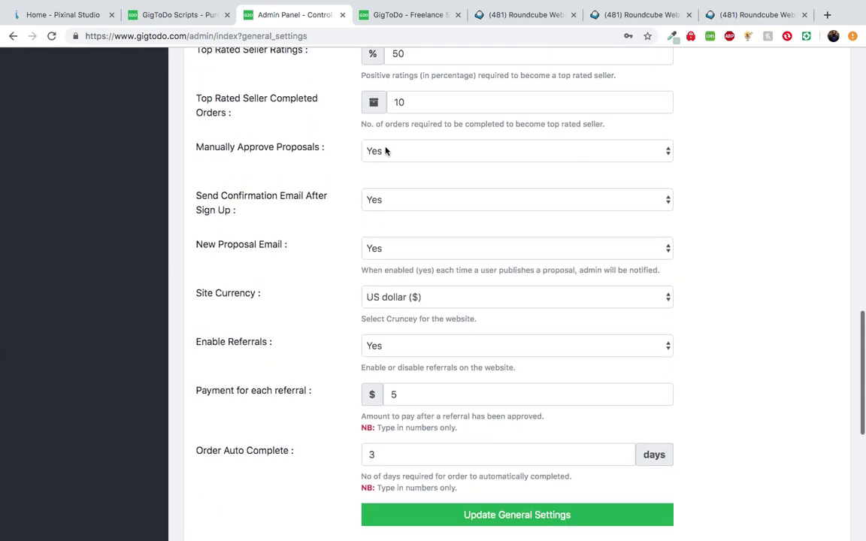
left_click_drag(194, 148, 289, 157)
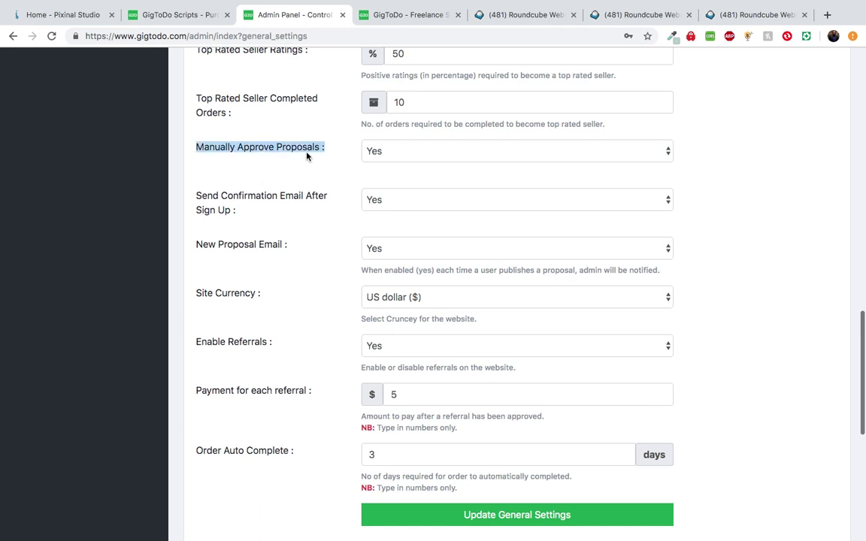
left_click(390, 154)
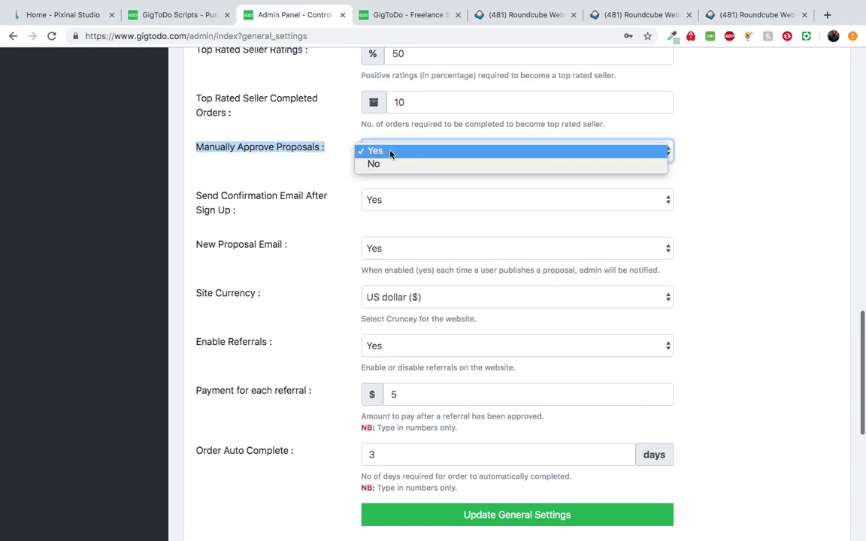
left_click(308, 173)
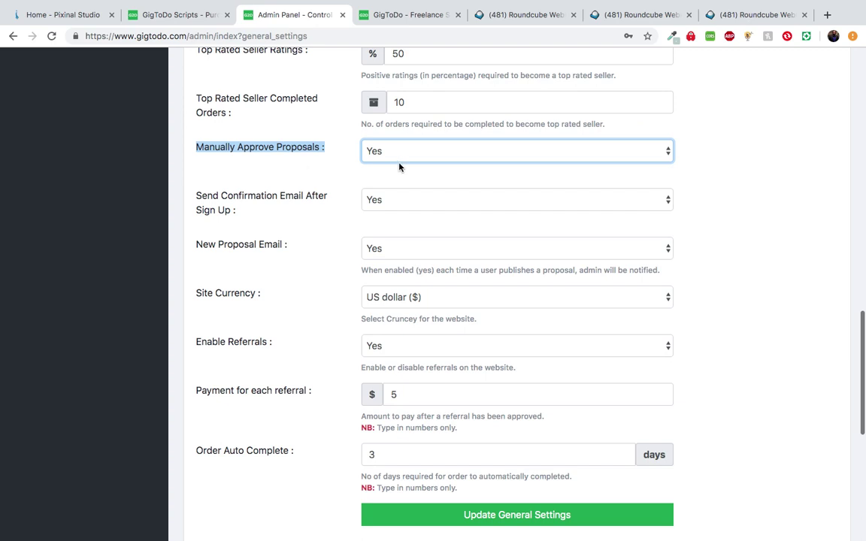
left_click(306, 183)
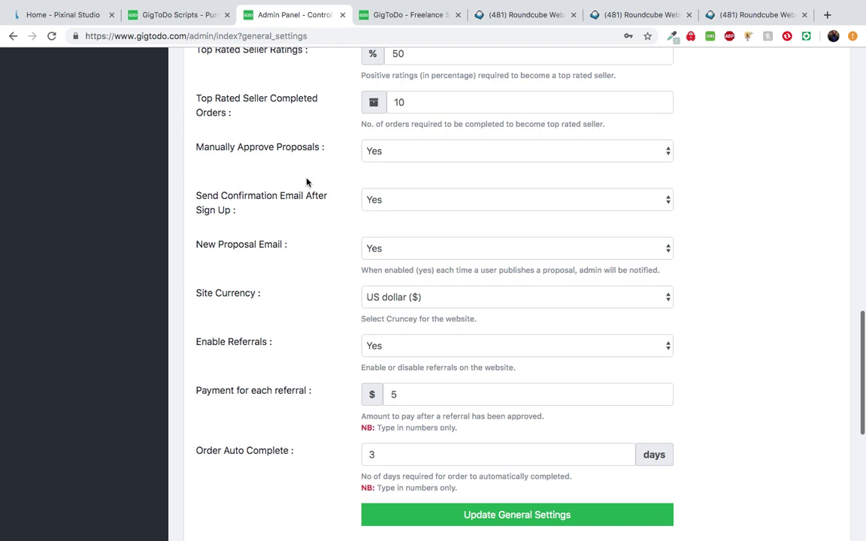
scroll(275, 188, "down", 1)
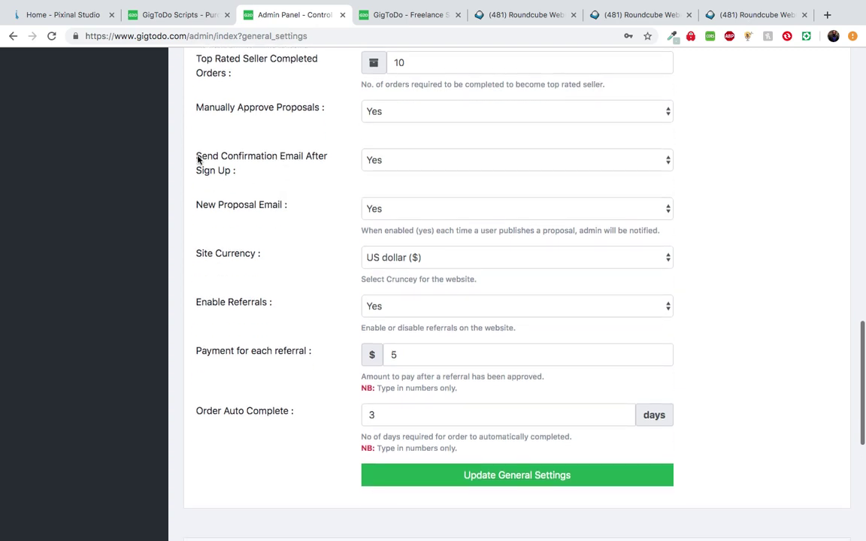
left_click_drag(197, 157, 230, 173)
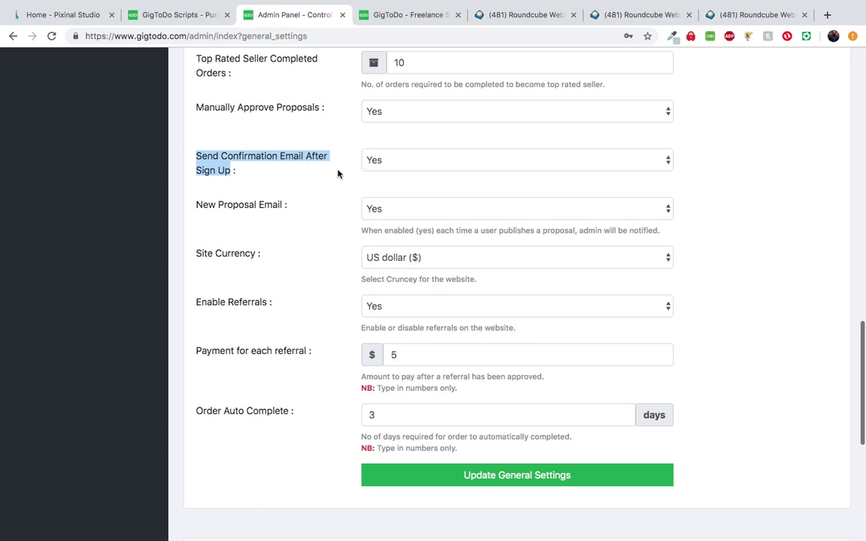
left_click(253, 171)
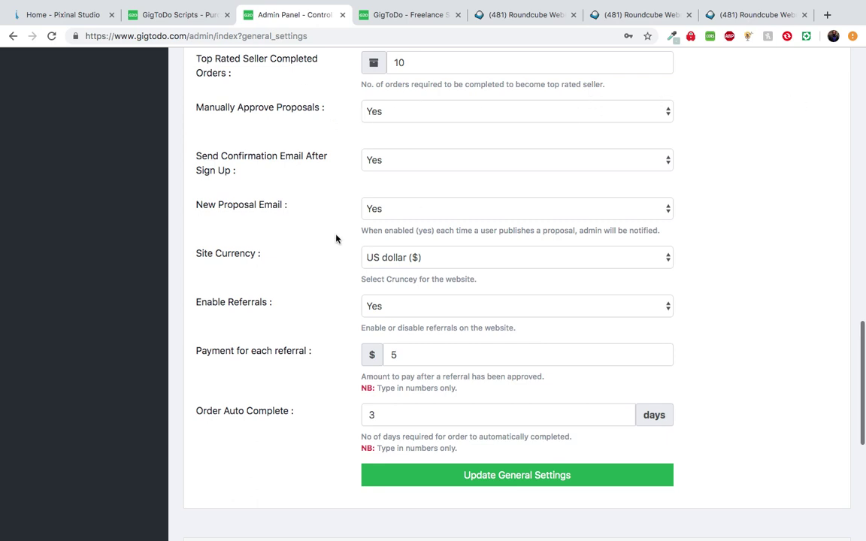
left_click(430, 158)
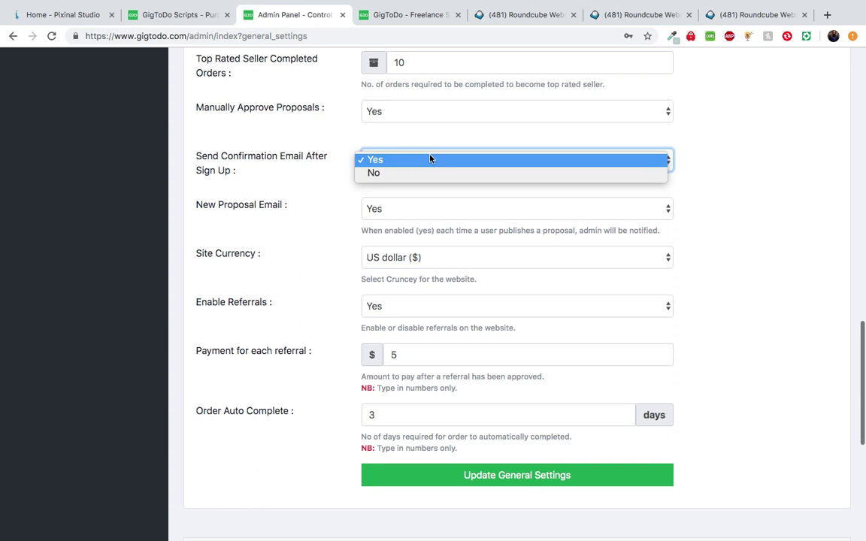
left_click(425, 173)
left_click(411, 163)
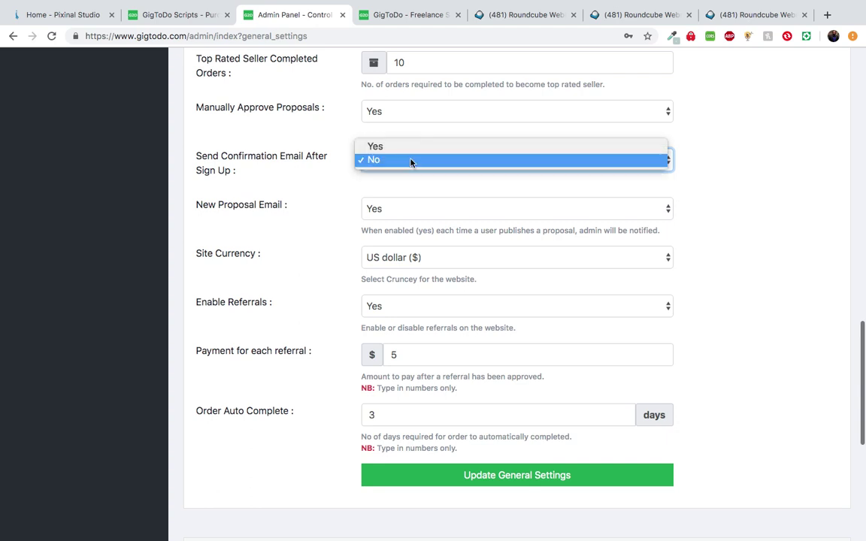
left_click(365, 133)
key("Up")
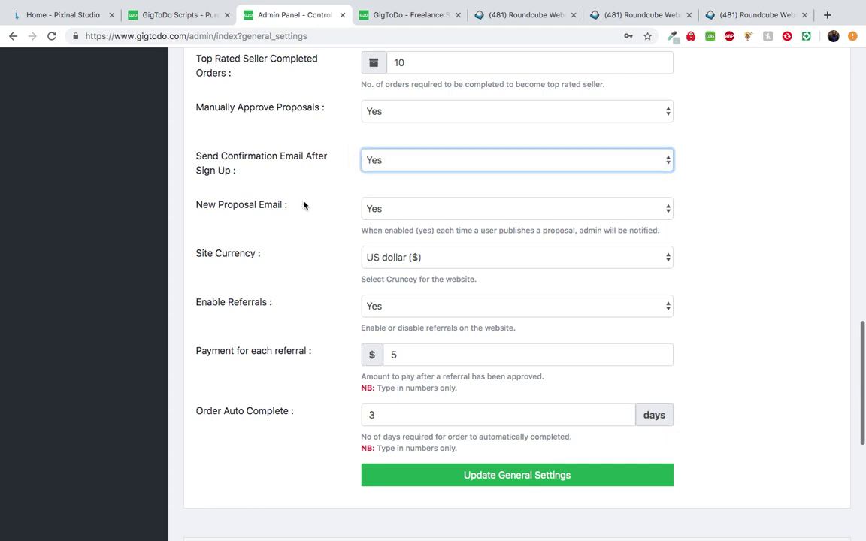
scroll(303, 204, "down", 2)
left_click_drag(195, 153, 281, 160)
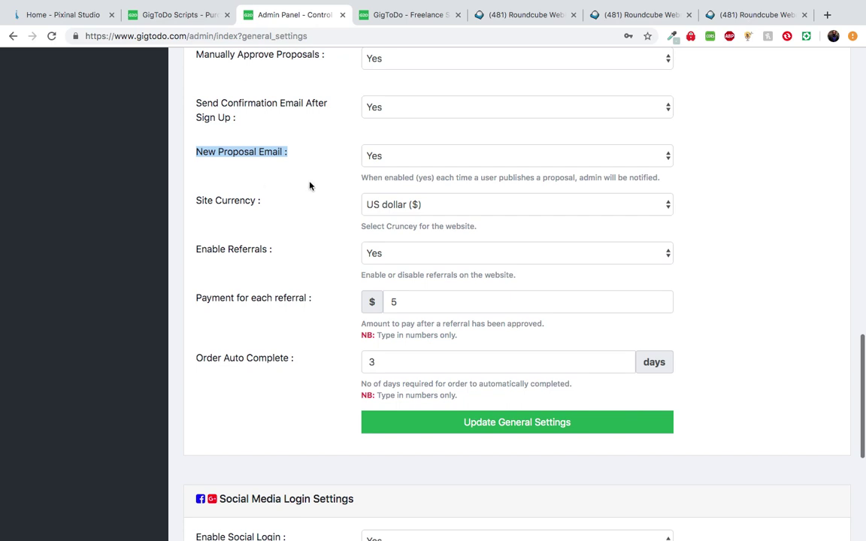
scroll(309, 186, "up", 1)
scroll(304, 170, "up", 10)
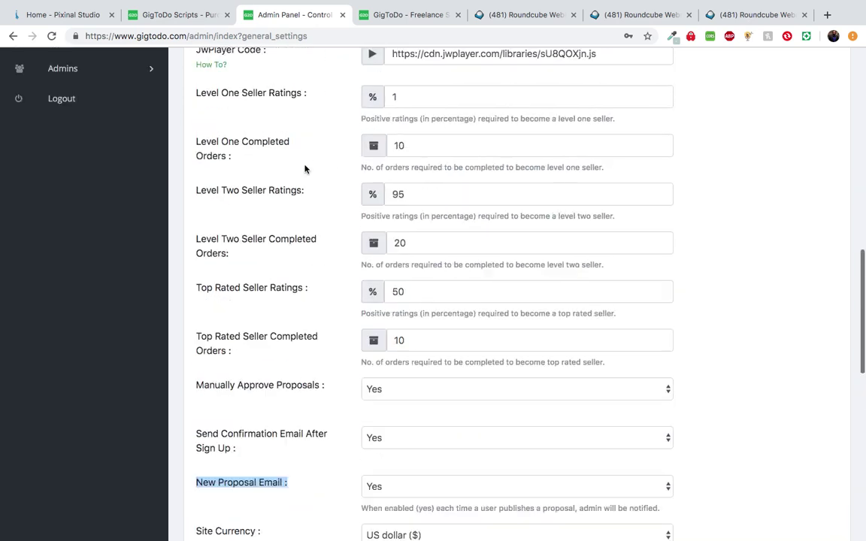
scroll(304, 169, "up", 5)
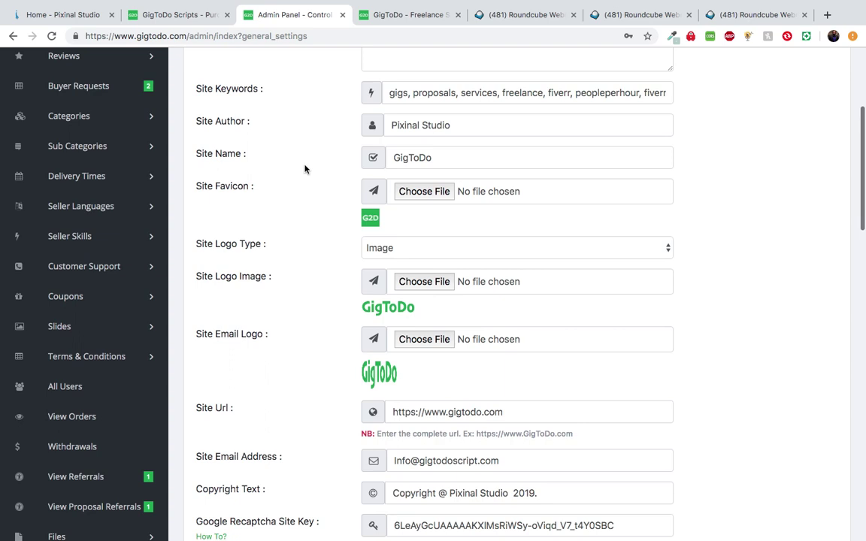
scroll(305, 168, "down", 5)
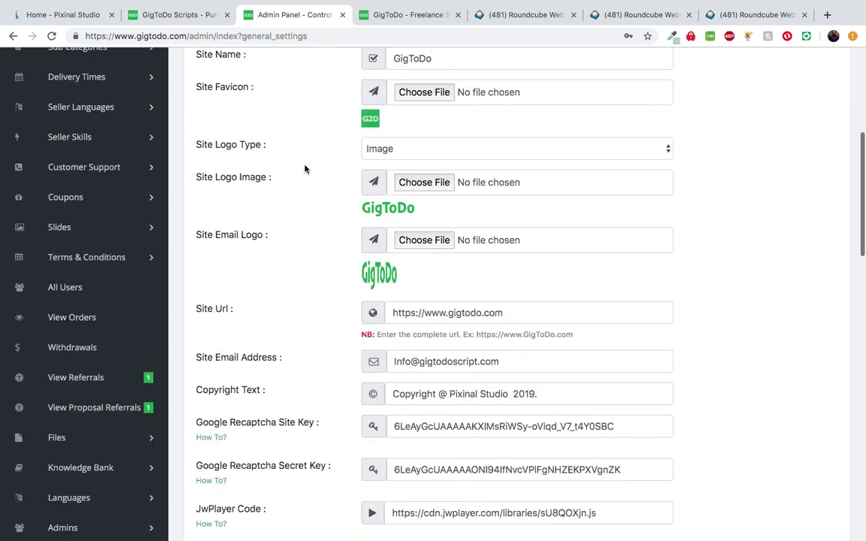
scroll(304, 319, "down", 1)
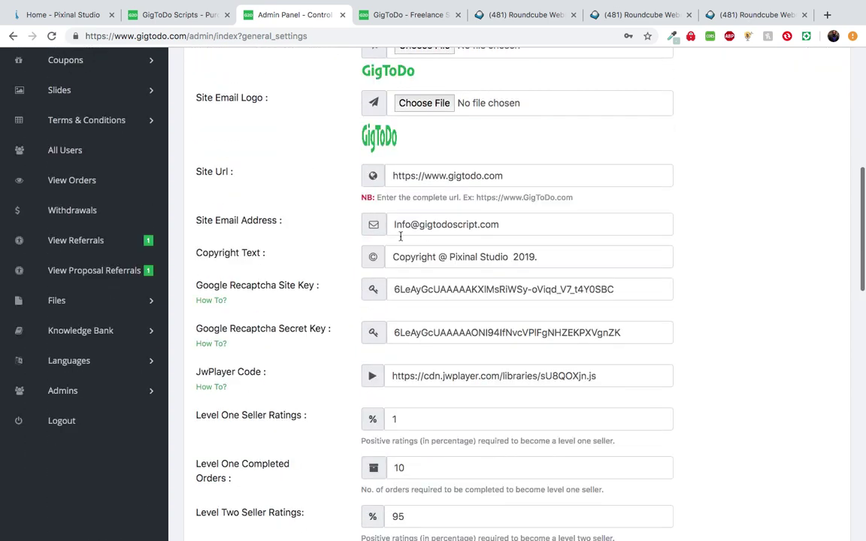
scroll(326, 296, "down", 12)
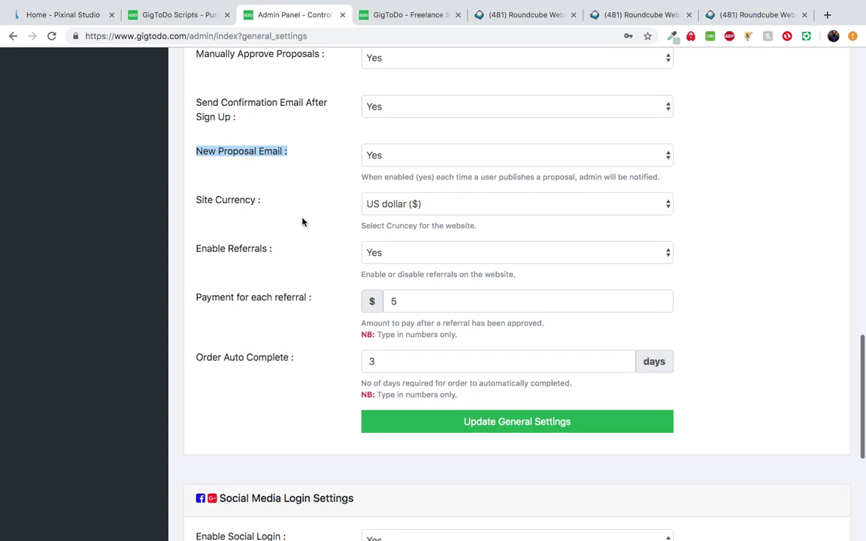
scroll(303, 222, "down", 2)
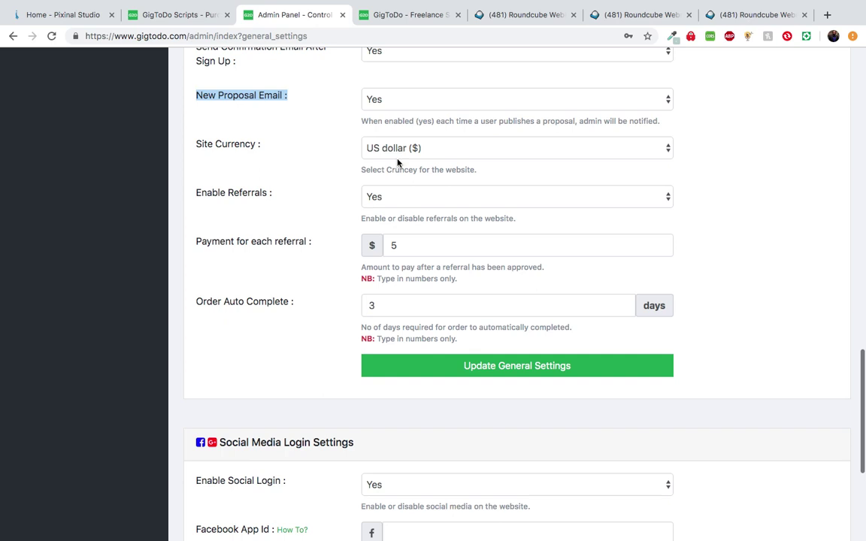
left_click(459, 154)
left_click(350, 168)
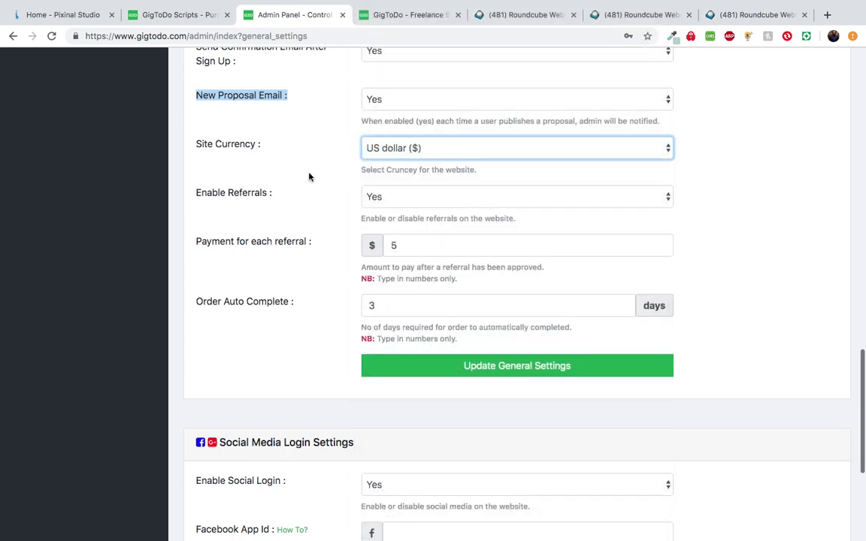
scroll(297, 188, "down", 1)
left_click(396, 160)
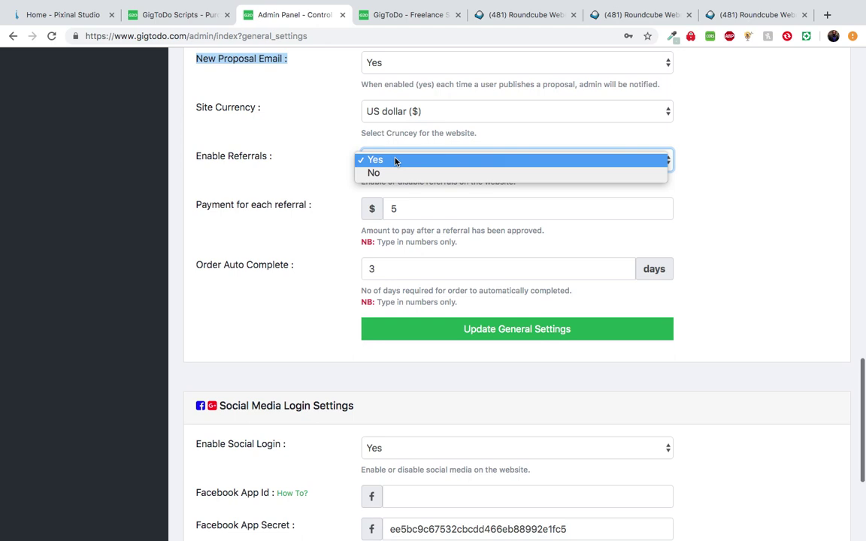
left_click(298, 167)
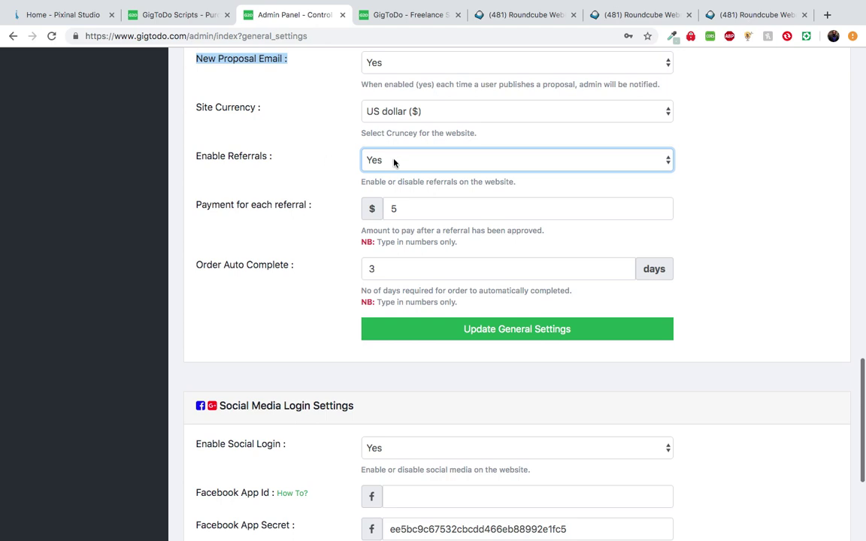
left_click(403, 212)
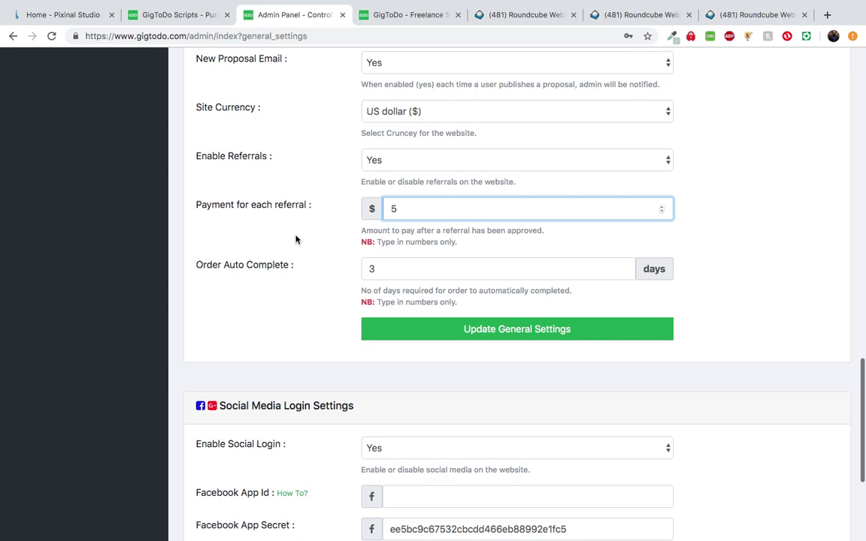
scroll(273, 245, "down", 1)
scroll(274, 245, "down", 1)
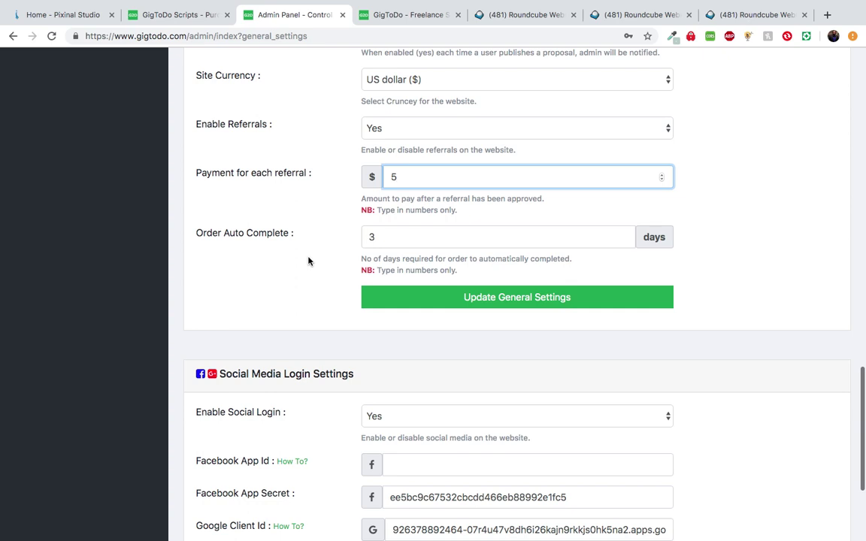
Highlight the Order Auto Complete value of 3 and scroll back to the top
left_click_drag(385, 234, 359, 238)
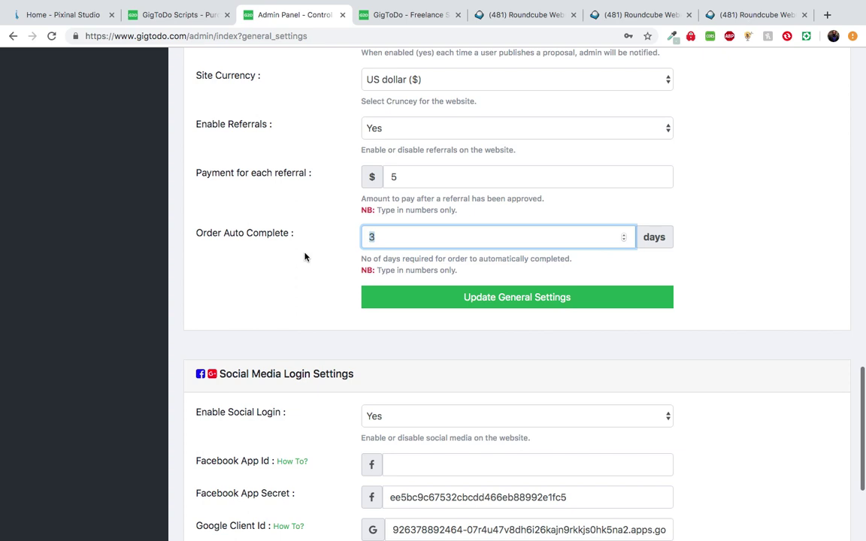
scroll(304, 254, "up", 10)
scroll(304, 255, "up", 10)
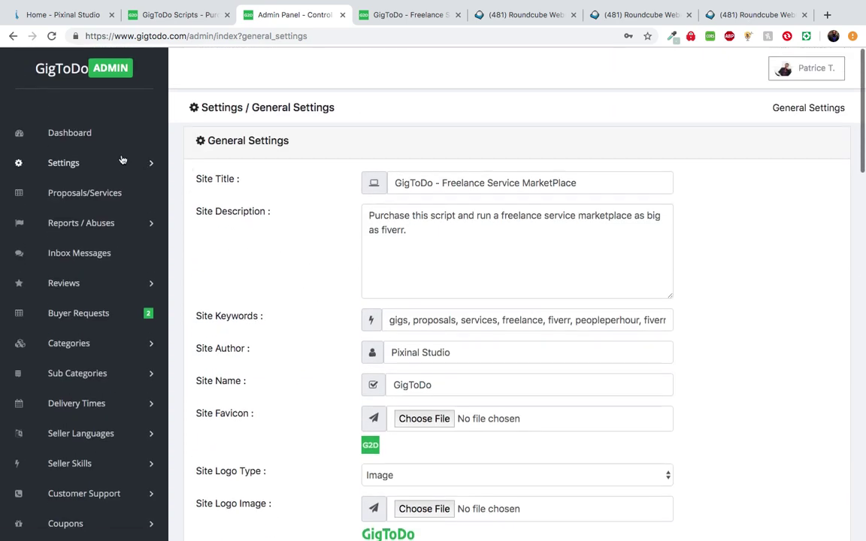
Open Layout Settings from the Settings menu, then switch to the logged-in marketplace tab
left_click(121, 163)
left_click(101, 210)
left_click_drag(97, 215, 308, 242)
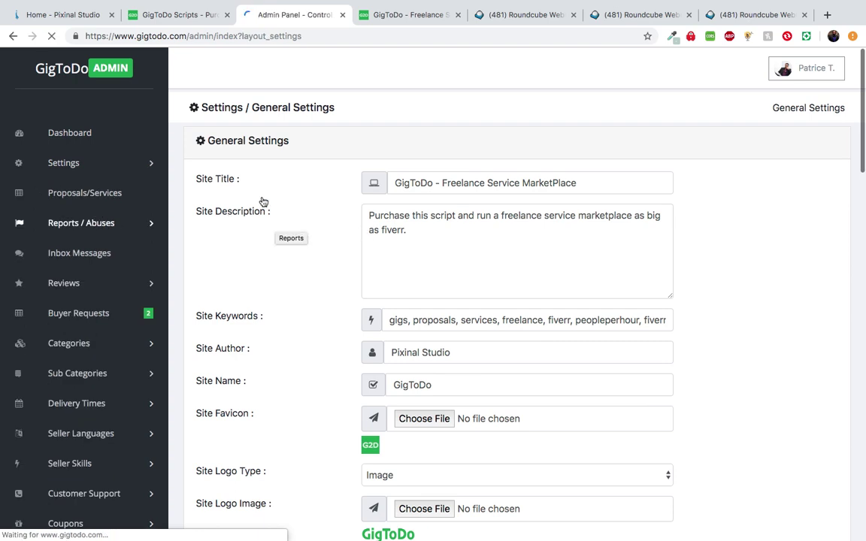
left_click(388, 15)
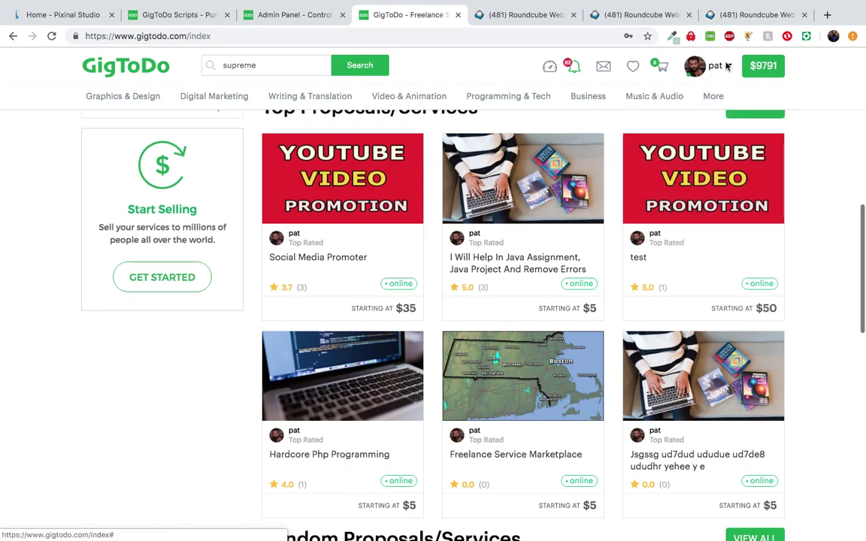
Log out via the avatar menu and scroll the guest homepage with Sign In and Join Now
left_click(712, 66)
left_click(710, 264)
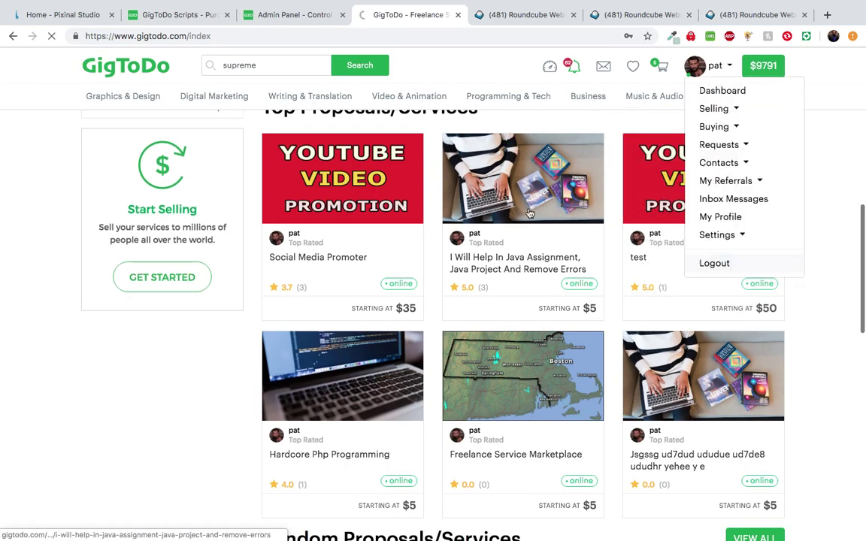
scroll(526, 213, "up", 2)
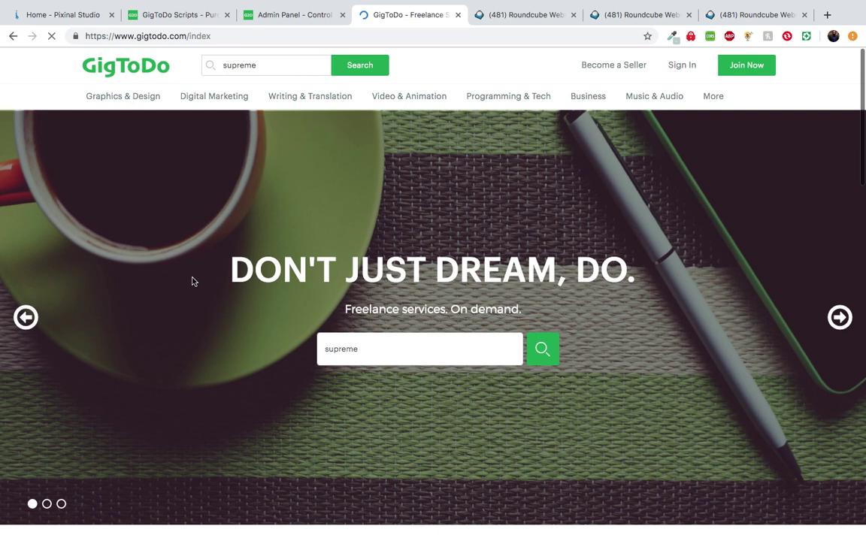
scroll(192, 277, "down", 10)
scroll(192, 276, "down", 2)
scroll(261, 349, "up", 12)
Return to Layout Settings and scroll through its slide settings, briefly checking the marketplace tab
left_click(277, 24)
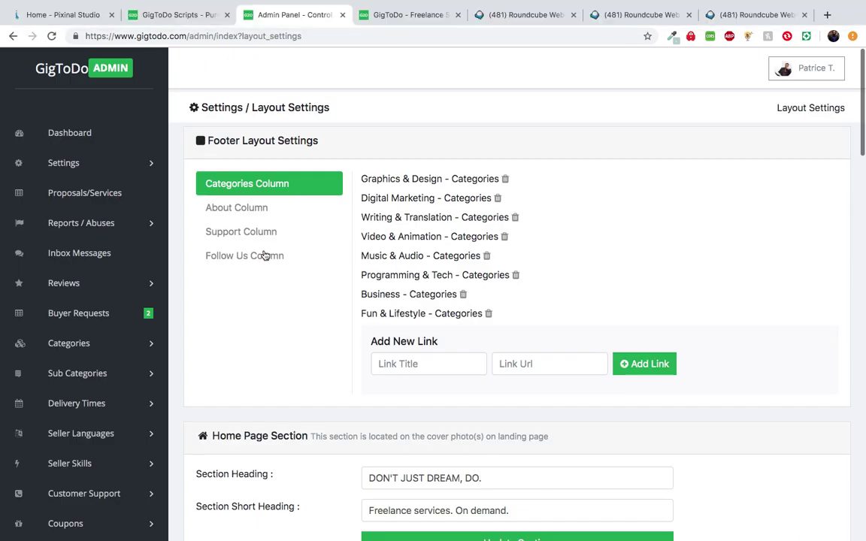
scroll(339, 166, "down", 1)
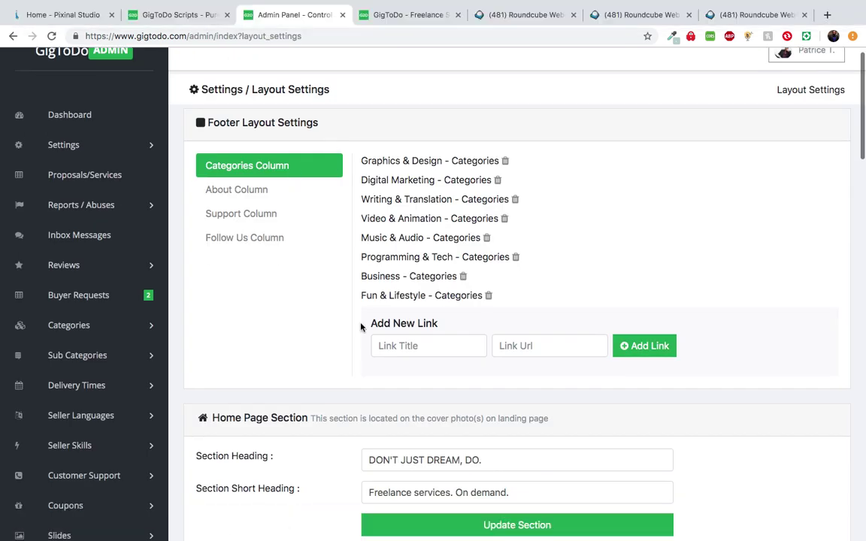
scroll(360, 327, "down", 5)
scroll(361, 327, "down", 1)
scroll(402, 197, "down", 1)
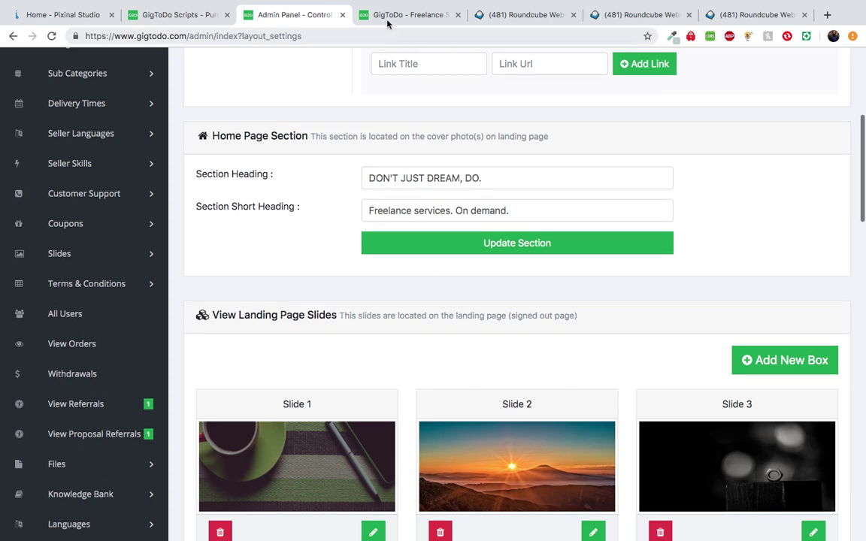
left_click(355, 15)
left_click(290, 16)
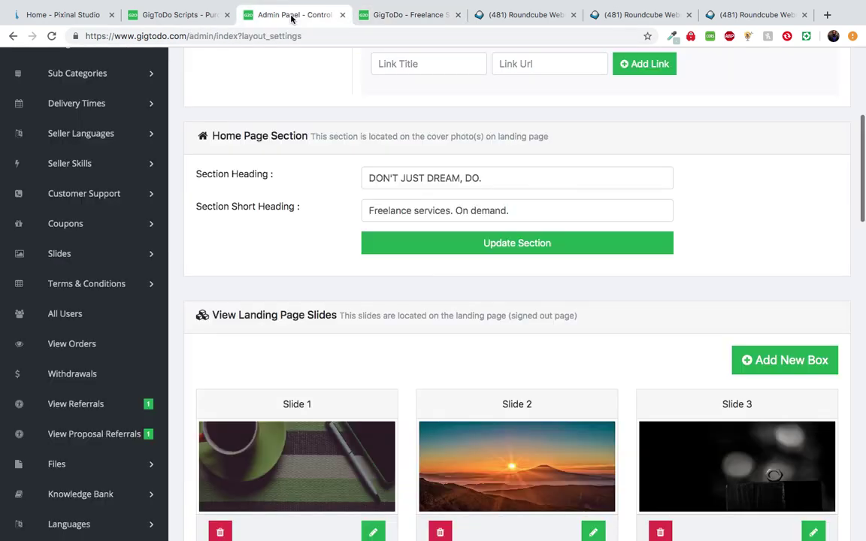
Scroll past cards and boxes to the Custom Css box, then switch to the GigToDo Scripts demo page
scroll(290, 362, "down", 3)
scroll(410, 512, "down", 6)
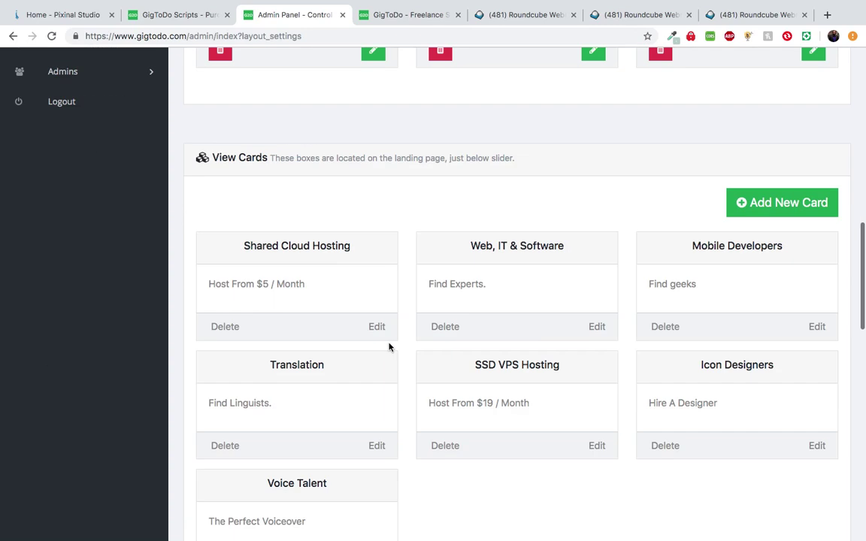
scroll(380, 353, "down", 4)
scroll(380, 352, "up", 5)
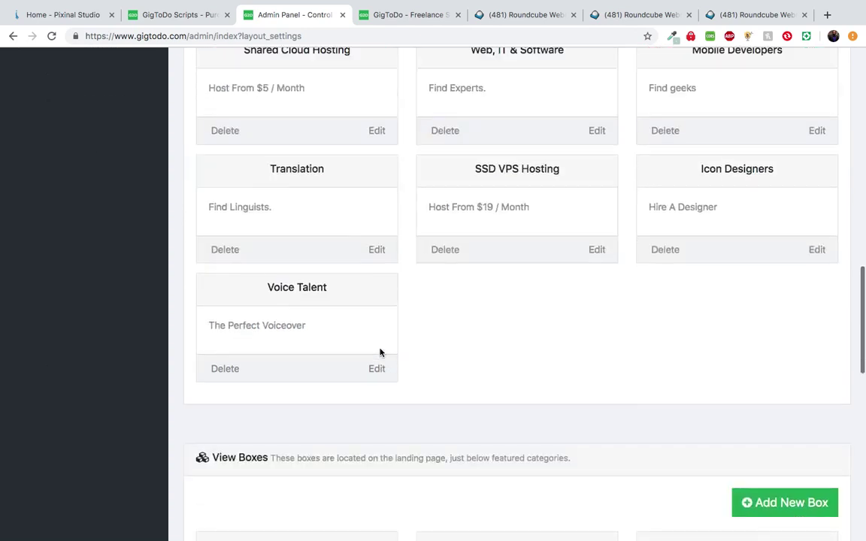
scroll(379, 353, "down", 12)
scroll(380, 319, "down", 2)
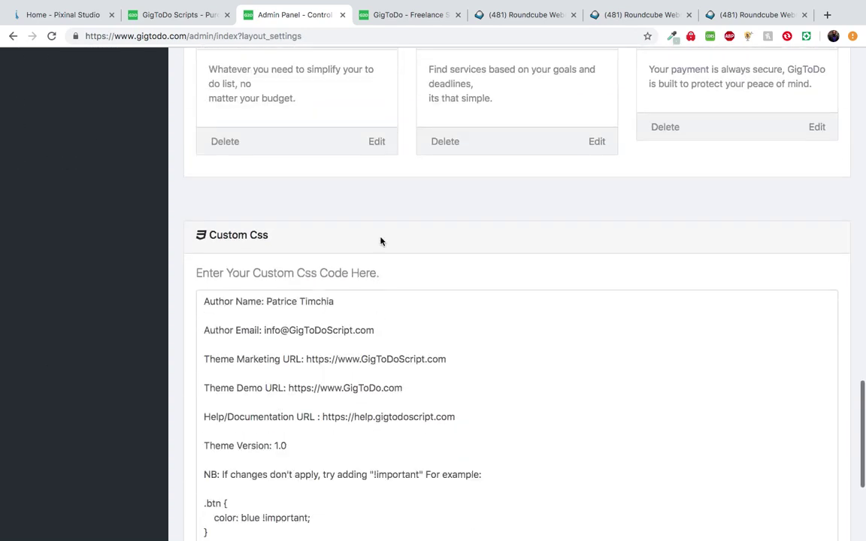
scroll(380, 240, "down", 4)
scroll(381, 259, "up", 2)
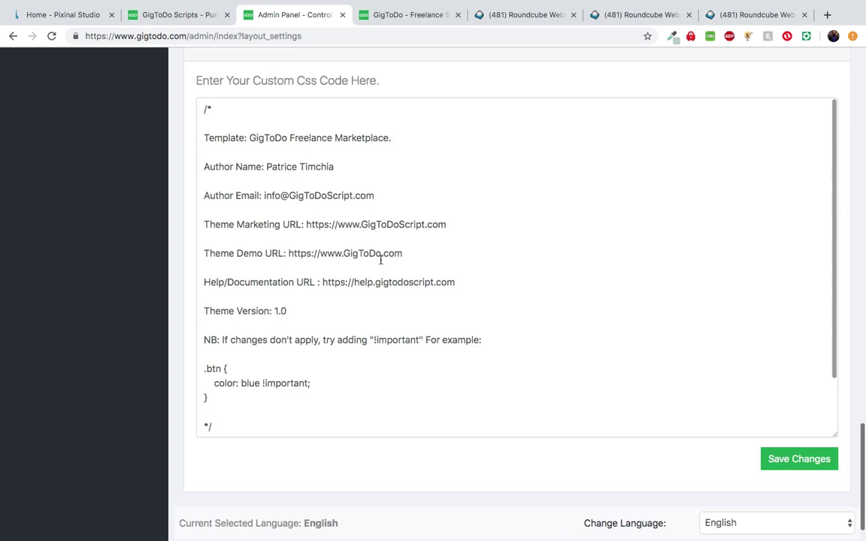
scroll(377, 268, "down", 2)
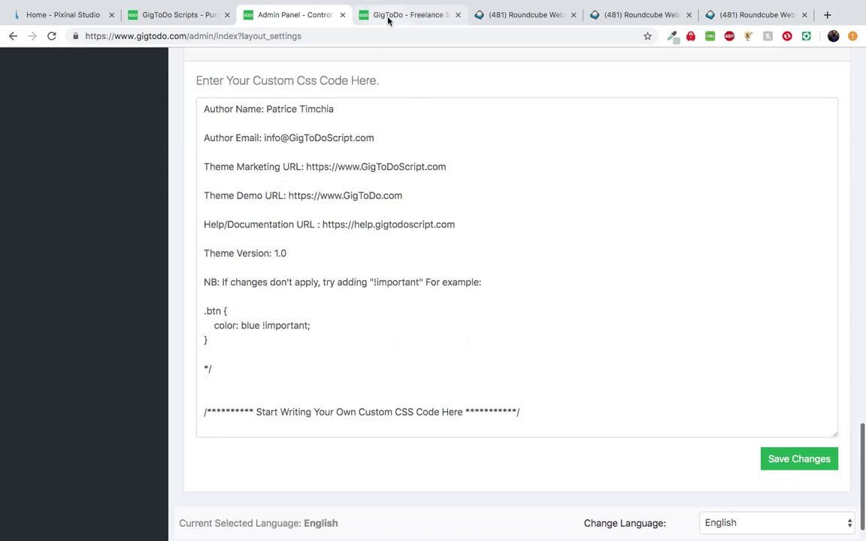
left_click(203, 23)
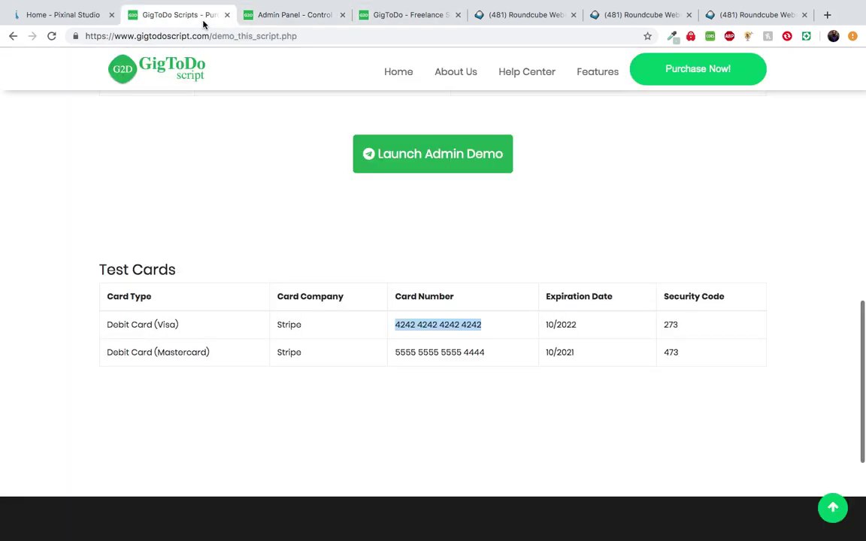
Scroll the guest homepage to Explore the Marketplace and inspect it in developer tools
left_click(400, 15)
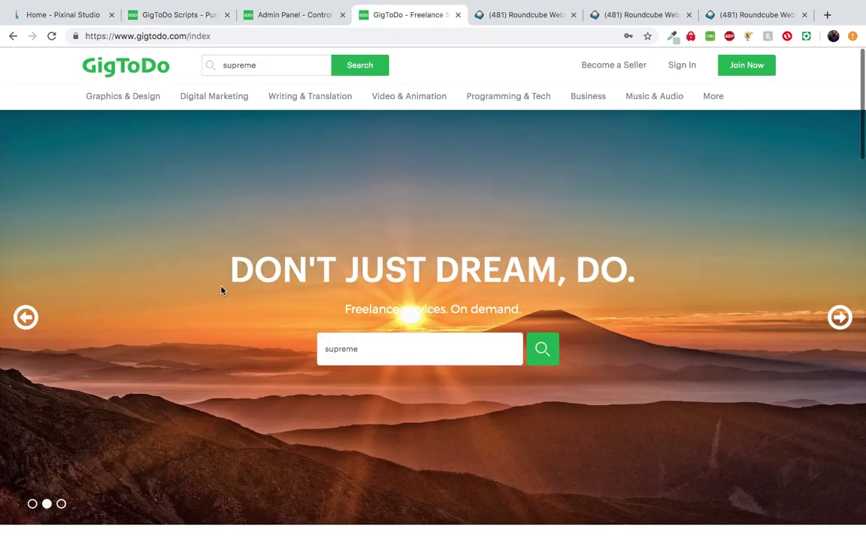
scroll(242, 225, "down", 7)
scroll(242, 225, "down", 2)
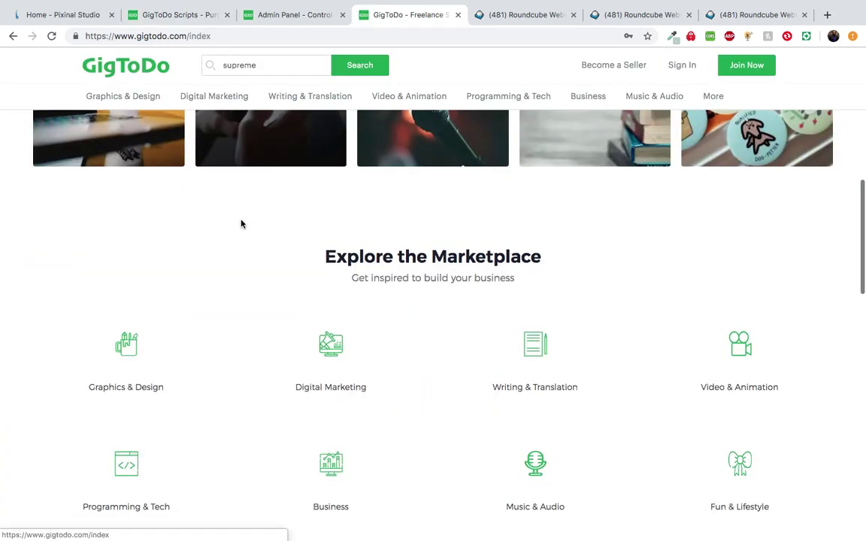
scroll(241, 224, "down", 1)
right_click(220, 196)
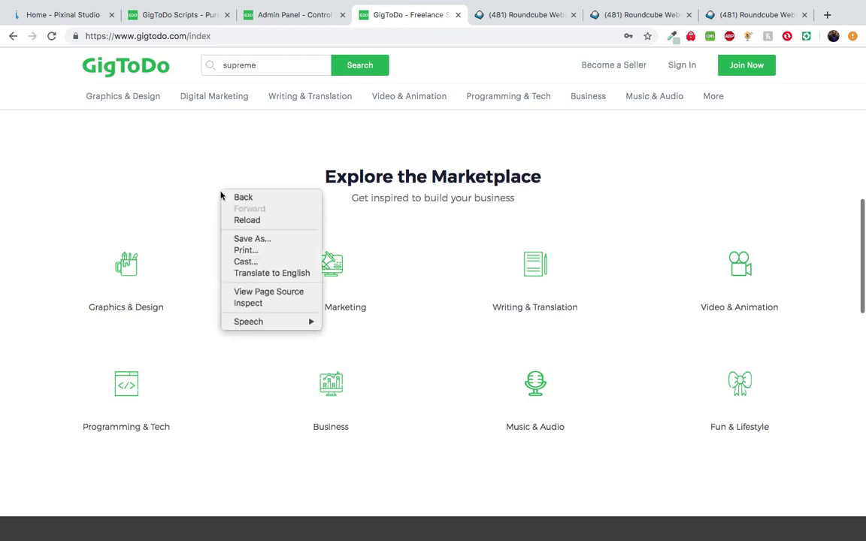
mouse_move(261, 323)
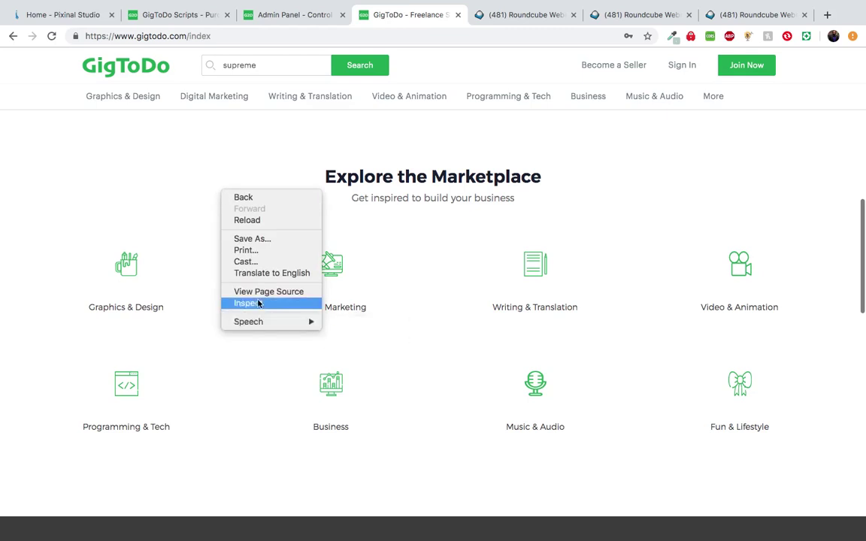
left_click(258, 303)
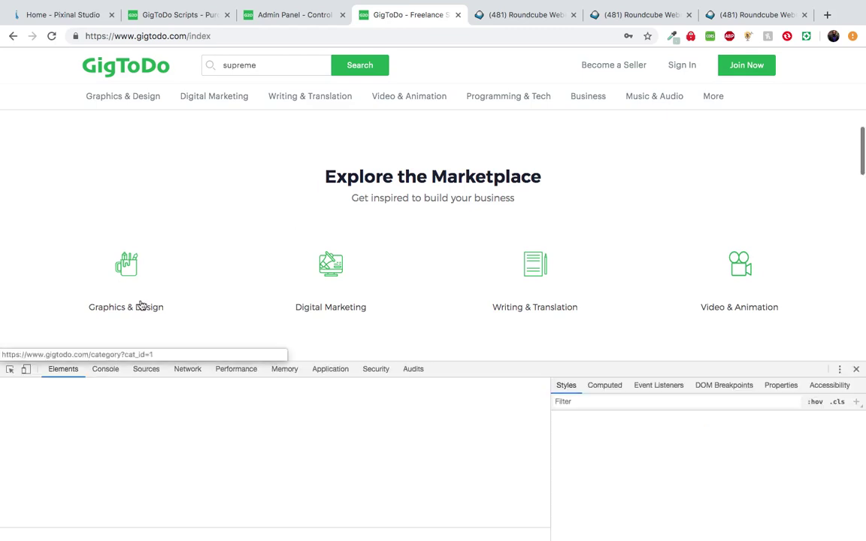
scroll(238, 271, "down", 2)
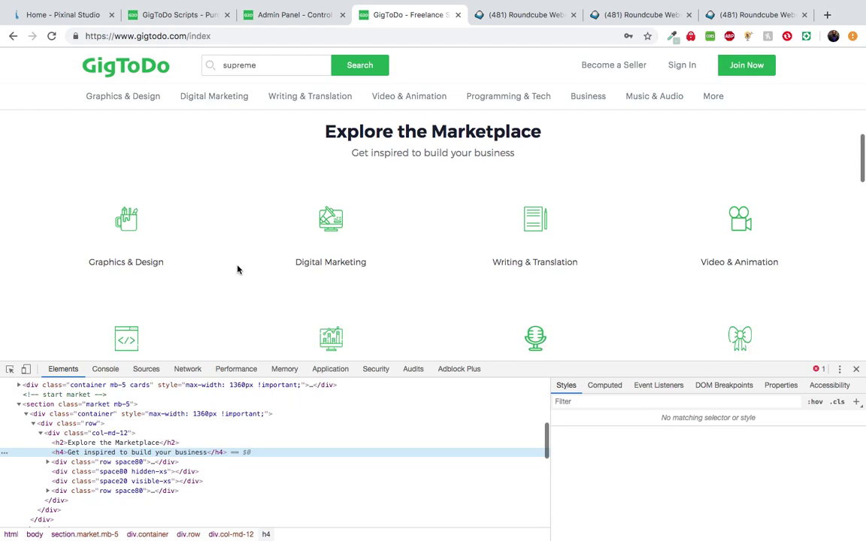
Select the section.market element and show its style rules in the Elements panel
left_click(9, 370)
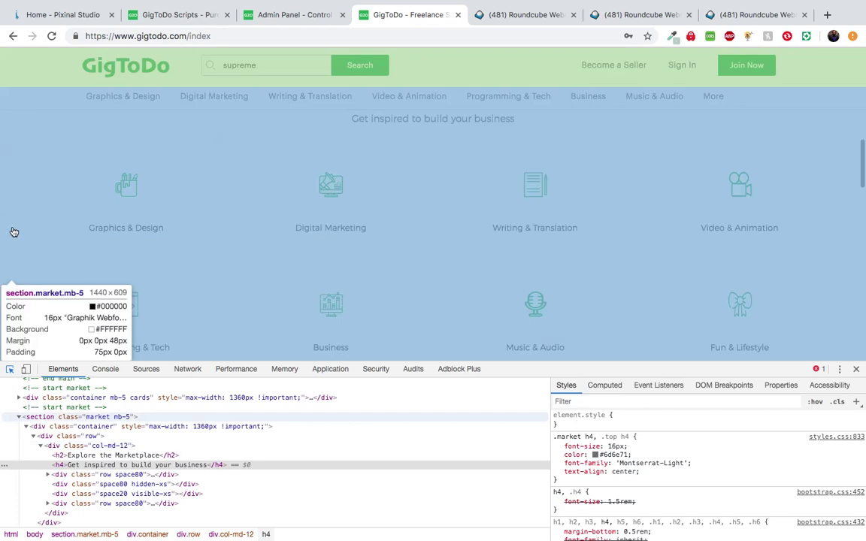
left_click(14, 232)
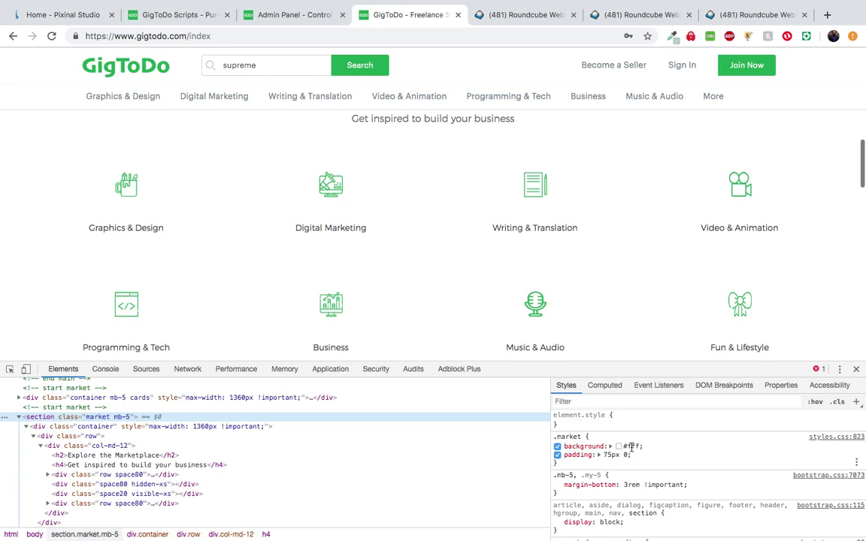
left_click(631, 446)
key("Tab")
type("padding: 75px 0;")
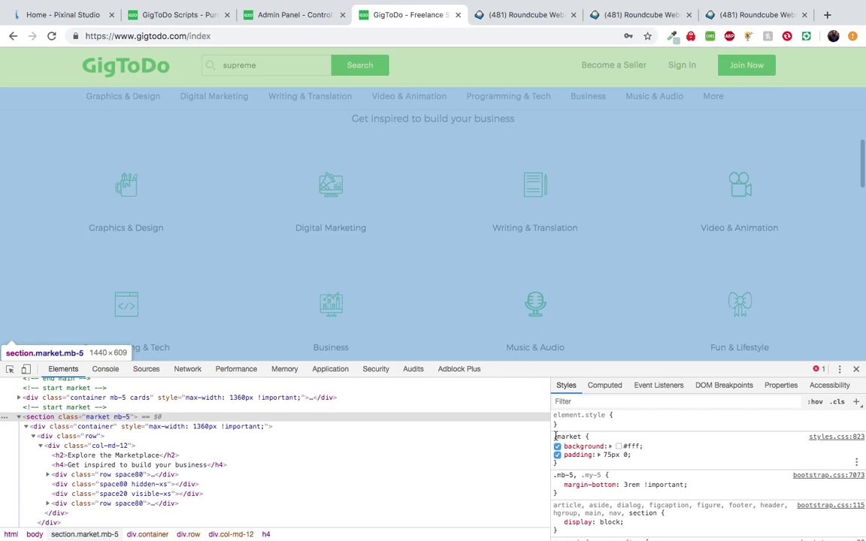
Set the .market rule's background colour to #000
left_click_drag(555, 437, 565, 453)
left_click(623, 446)
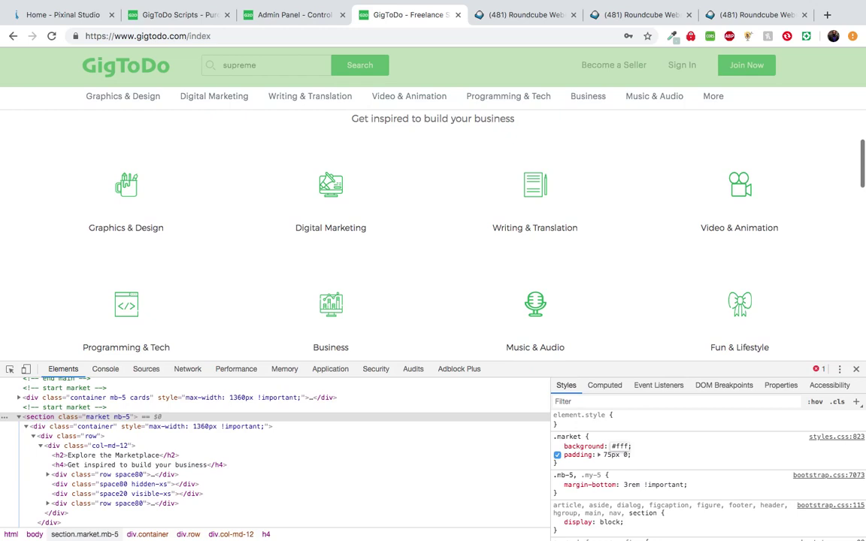
key("BackSpace")
key("BackSpace")
type("000")
key("Return")
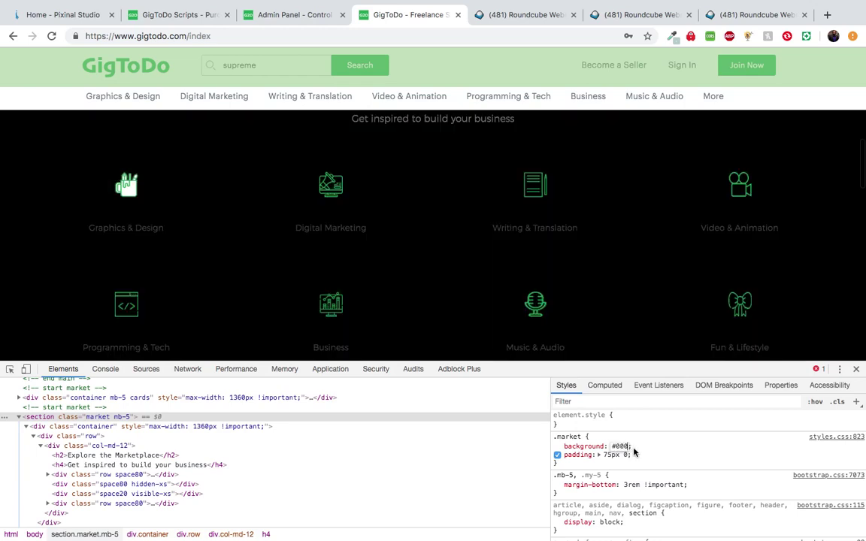
Highlight the .market background #000 declaration in the Styles pane
scroll(430, 244, "up", 3)
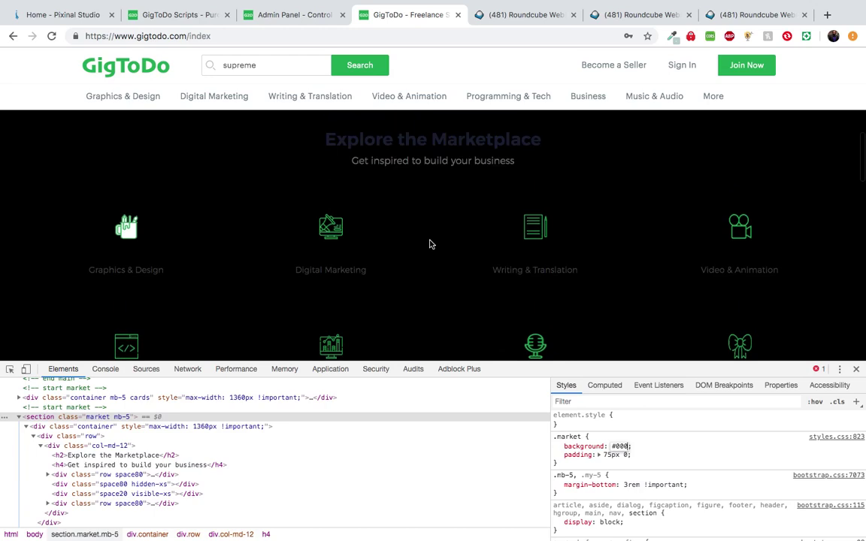
scroll(430, 244, "down", 5)
scroll(431, 245, "up", 3)
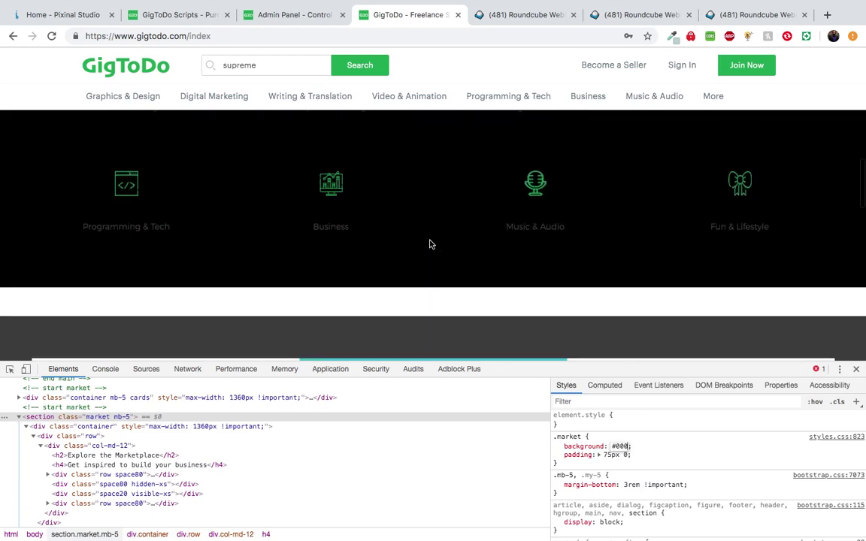
left_click_drag(597, 464, 547, 447)
left_click(554, 438)
left_click_drag(554, 437, 610, 447)
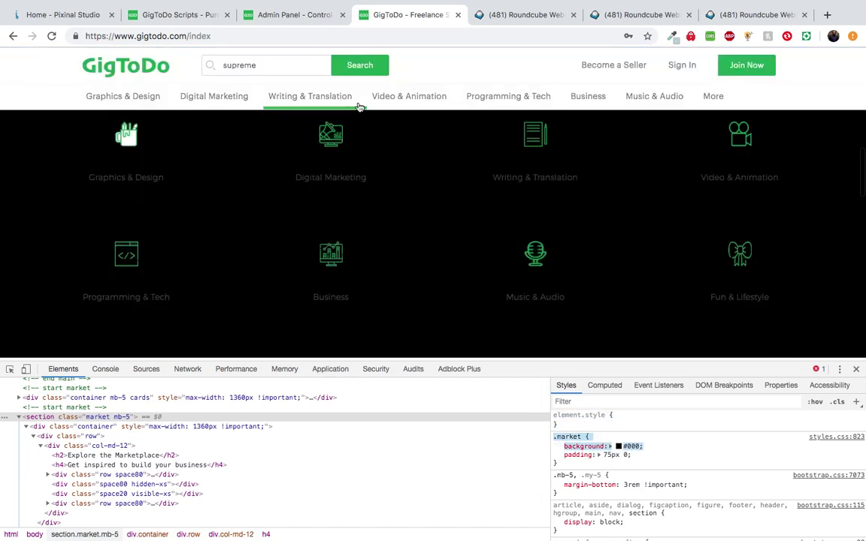
Add blank lines after the starting comment in the admin Custom Css box
left_click(281, 15)
scroll(344, 397, "down", 1)
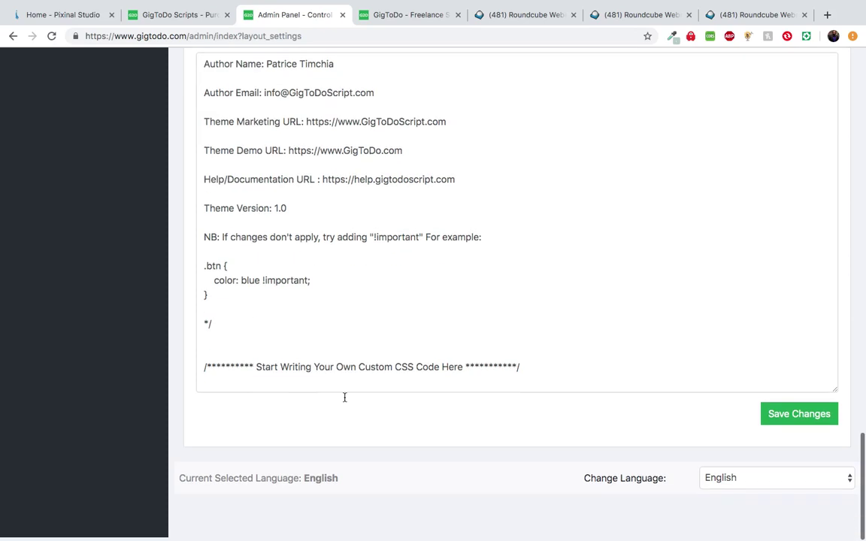
left_click(545, 364)
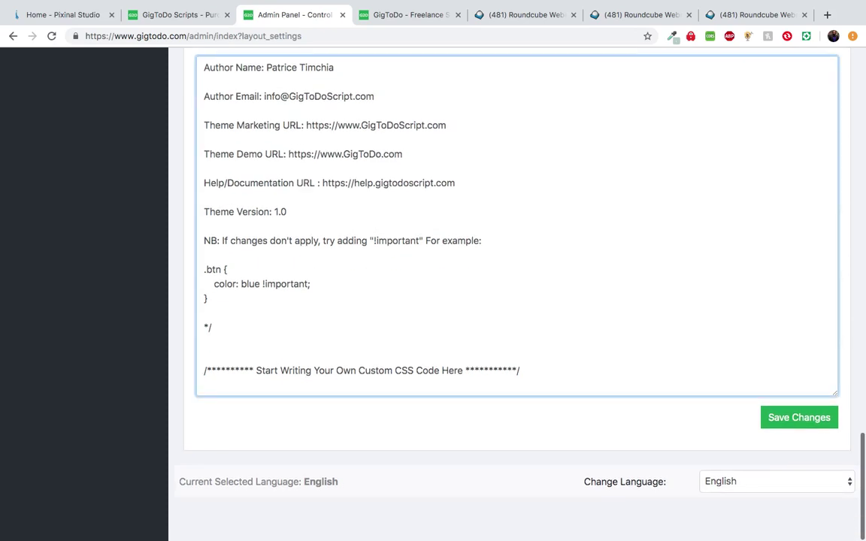
key("Return")
key("Return")
key("Return")
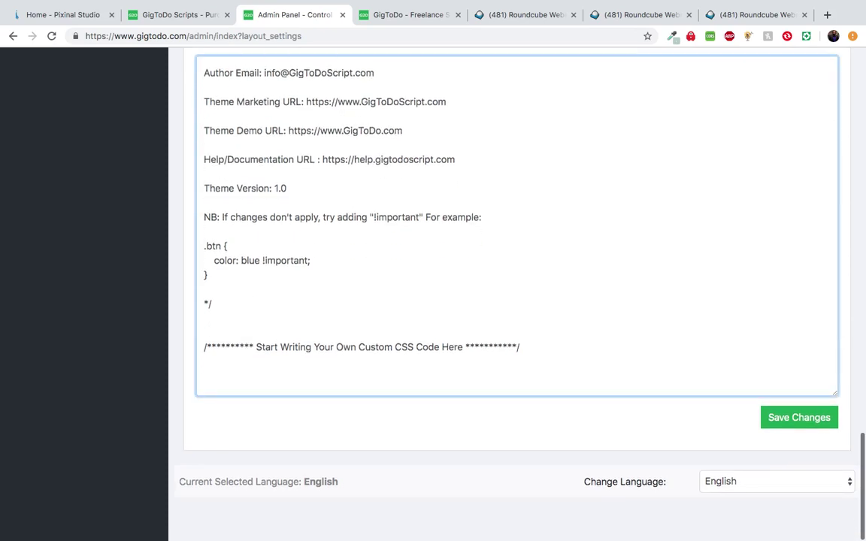
Highlight '!important' in the Custom Css note, then switch to the GigToDo Scripts demo page
scroll(708, 369, "up", 3)
scroll(708, 369, "down", 4)
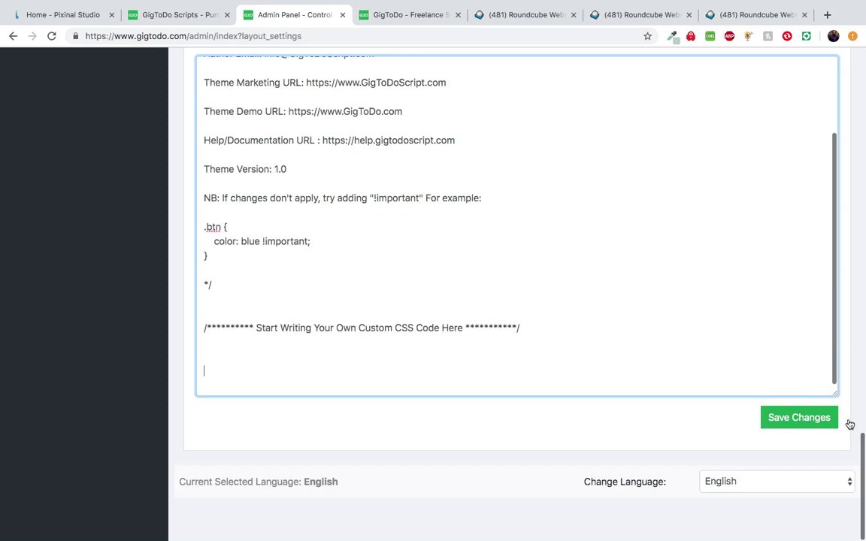
scroll(663, 383, "up", 3)
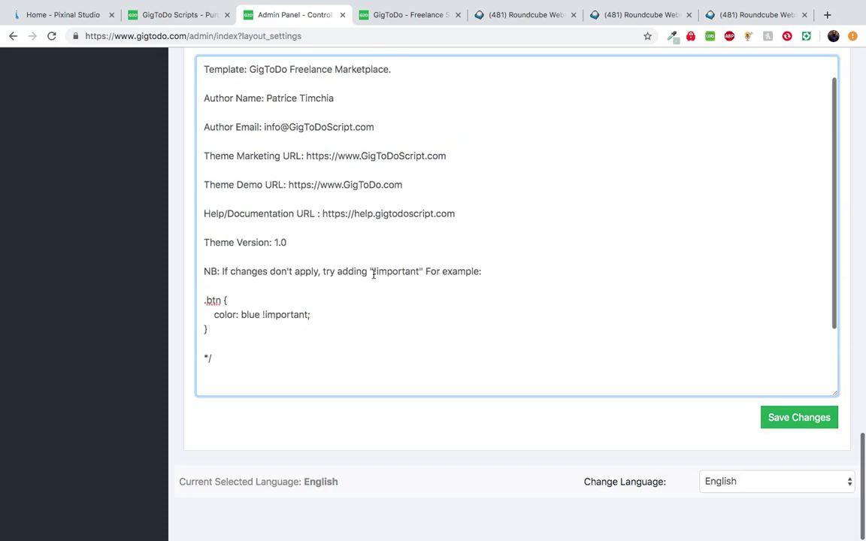
left_click_drag(374, 273, 418, 275)
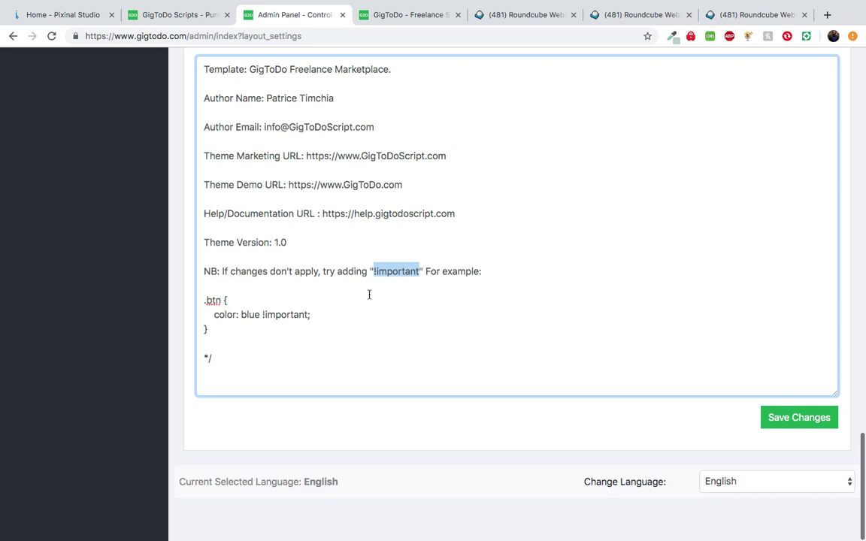
scroll(279, 250, "down", 2)
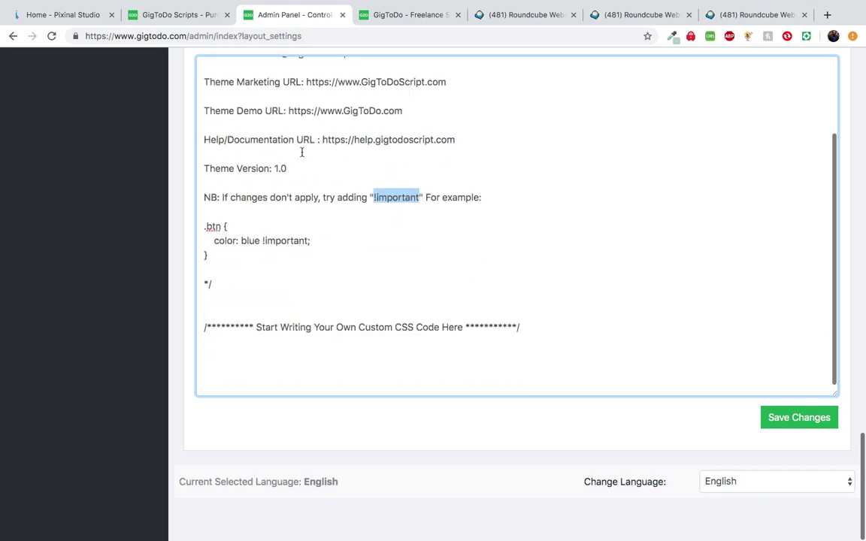
left_click(194, 15)
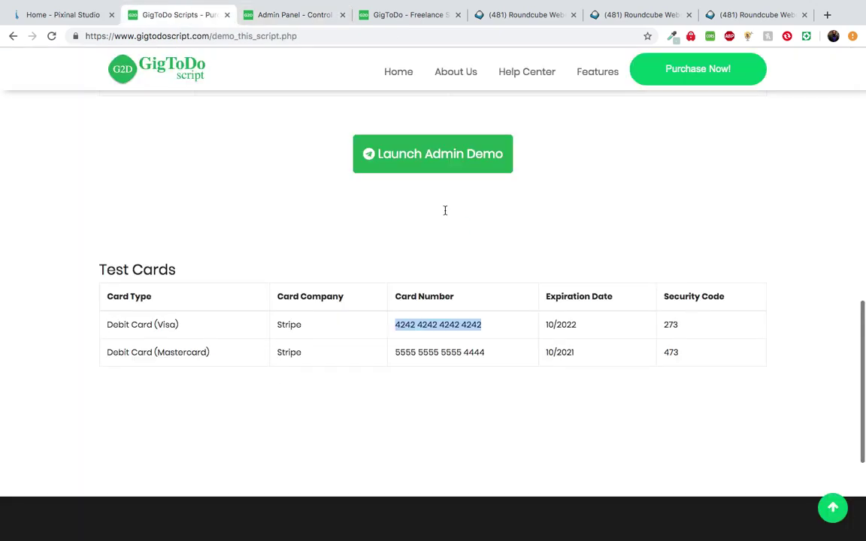
Close DevTools and reload the front page to drop the black preview, then return to the Admin Panel
left_click(394, 18)
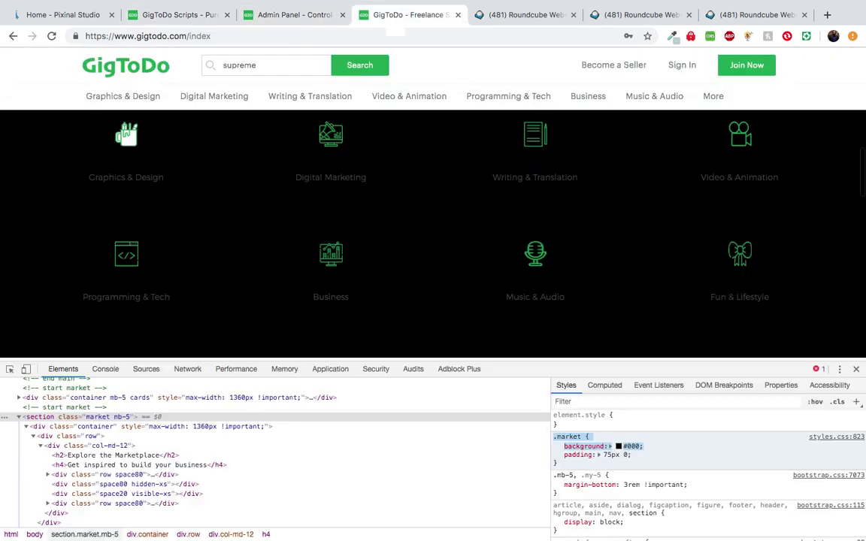
left_click(857, 369)
left_click(52, 36)
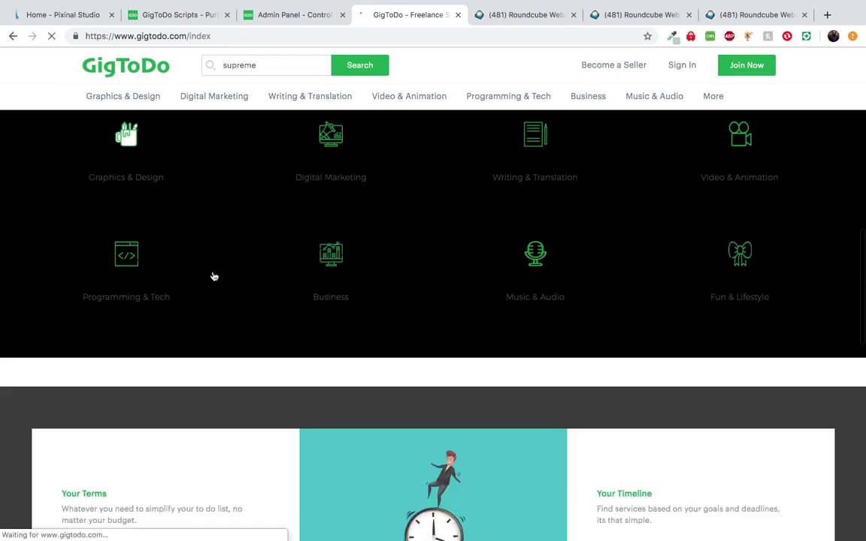
scroll(323, 406, "down", 2)
scroll(300, 295, "up", 1)
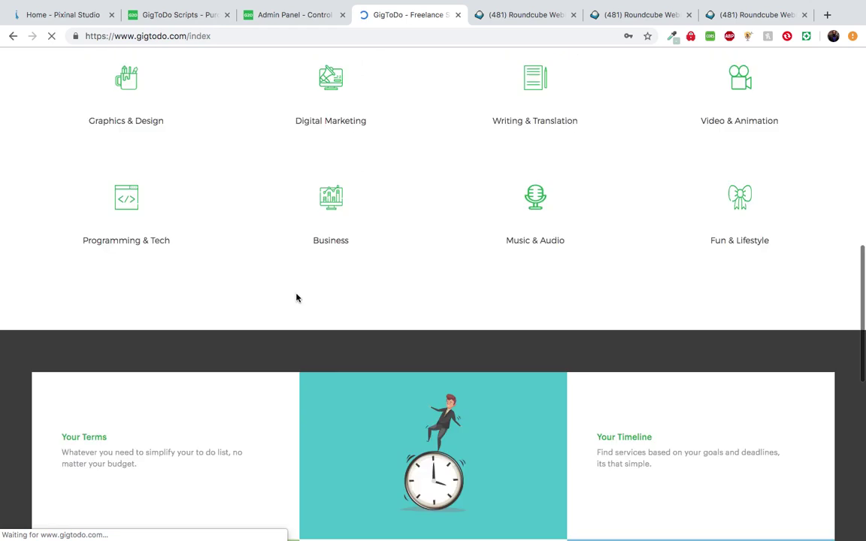
left_click(284, 15)
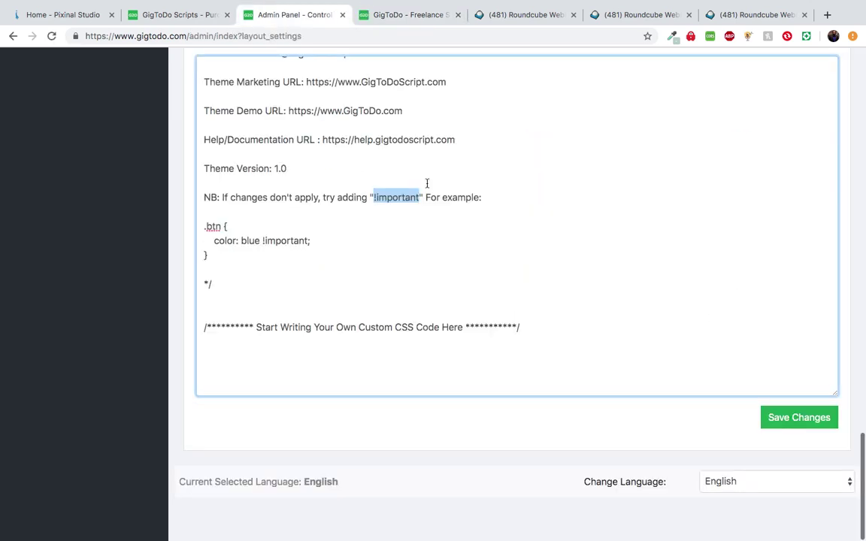
Scroll to the top of Layout Settings, expand Settings, and open Payment Settings
scroll(431, 324, "up", 3)
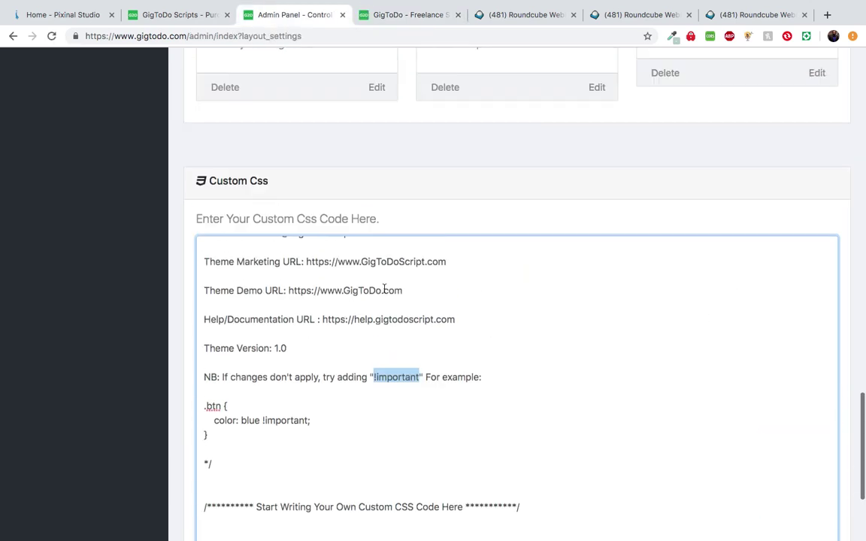
scroll(384, 289, "down", 3)
scroll(392, 300, "up", 3)
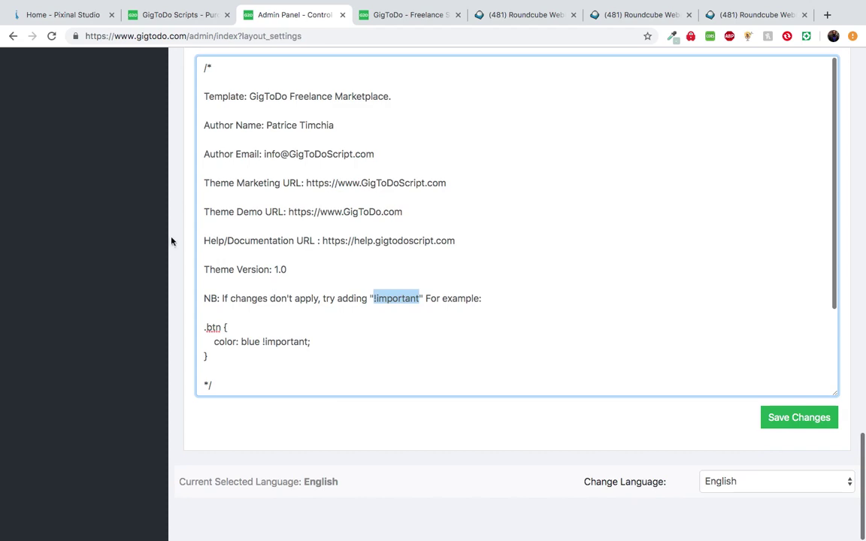
scroll(171, 241, "up", 15)
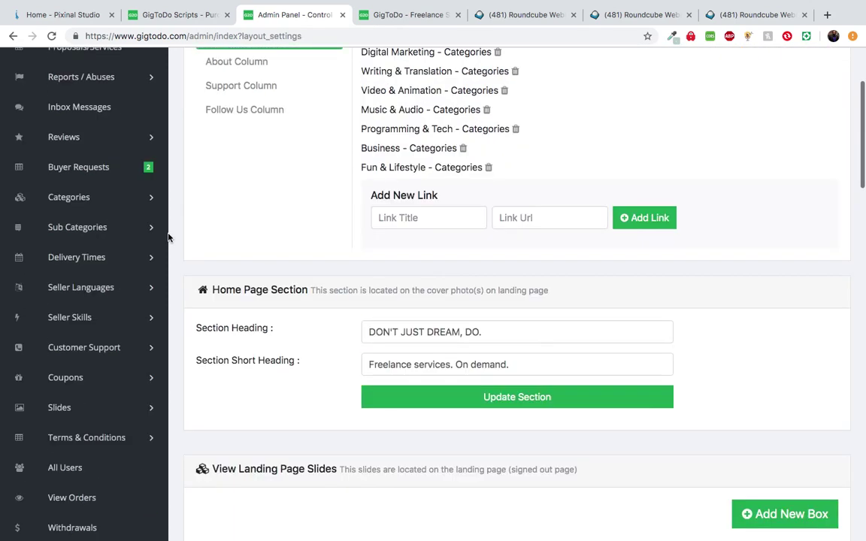
scroll(168, 238, "up", 3)
left_click(103, 117)
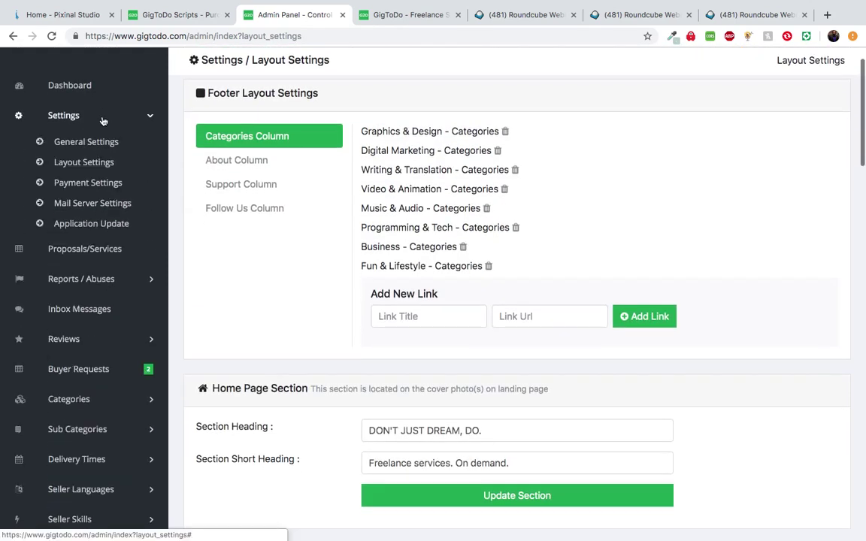
left_click(96, 189)
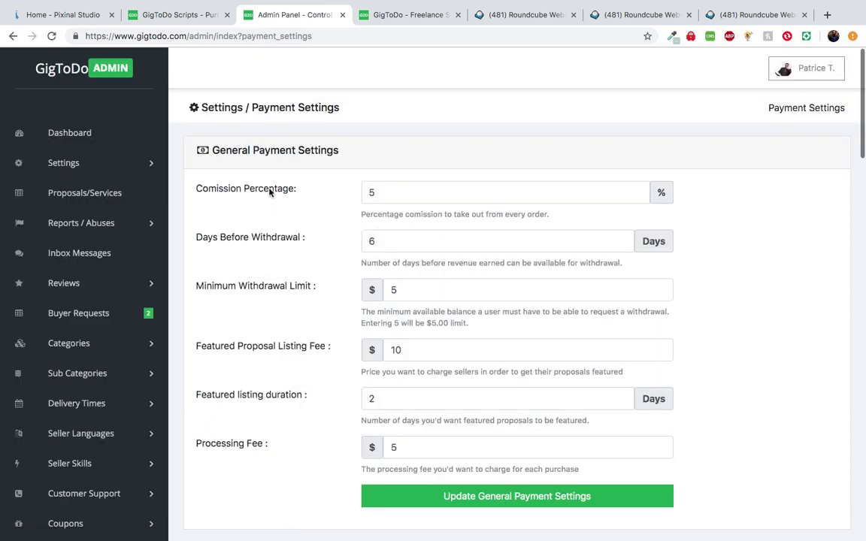
Review the commission percentage help text and the 6 Days Before Withdrawal value
scroll(287, 200, "down", 2)
scroll(336, 197, "down", 1)
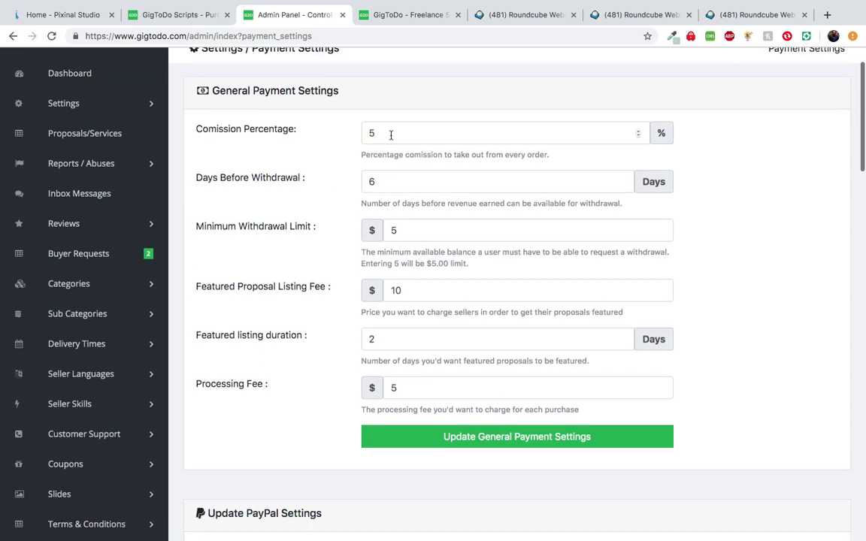
mouse_move(360, 154)
left_mouse_down()
mouse_move(401, 155)
mouse_move(372, 165)
left_mouse_up()
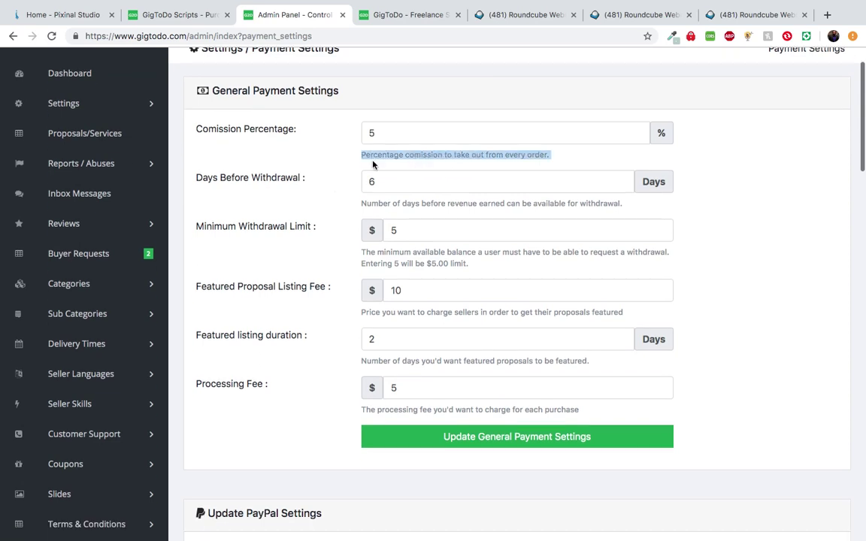
scroll(297, 179, "down", 2)
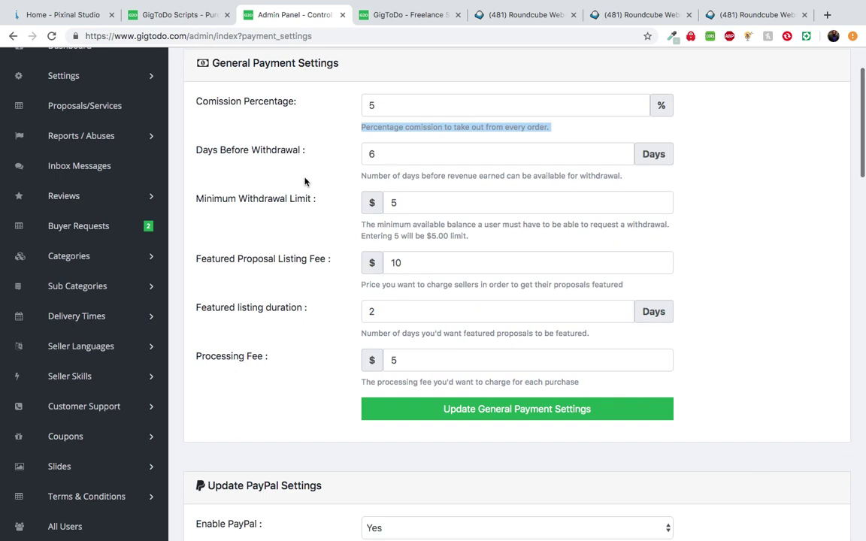
left_click(259, 153)
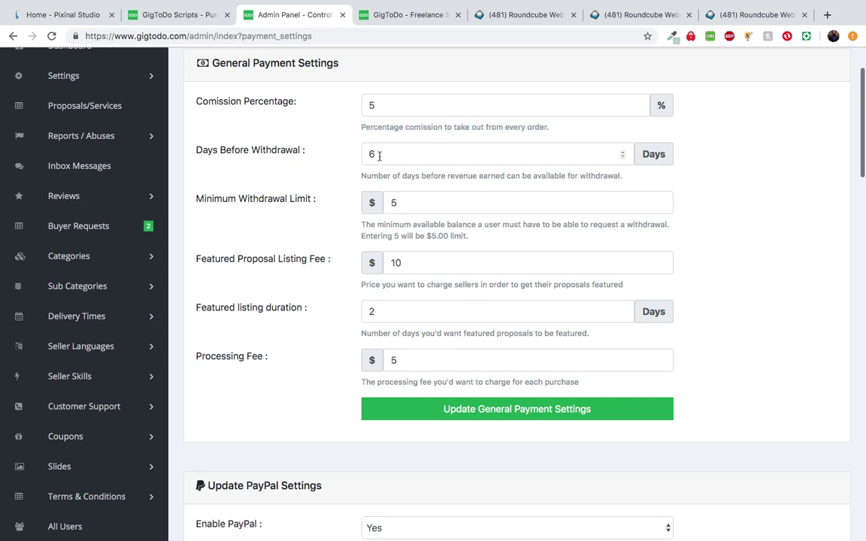
left_click_drag(380, 155, 365, 156)
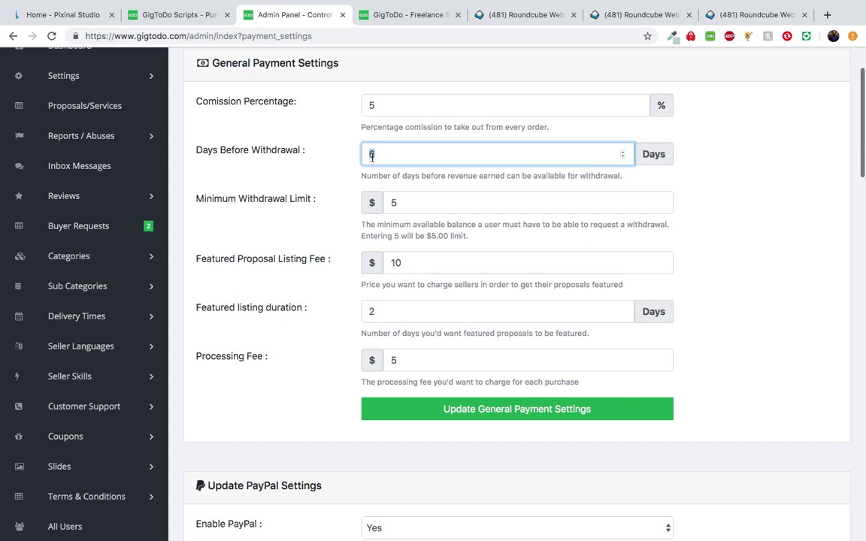
double_click(370, 163)
Highlight the Minimum Withdrawal Limit of 5 and the Featured Proposal Listing Fee of 10
scroll(317, 187, "down", 2)
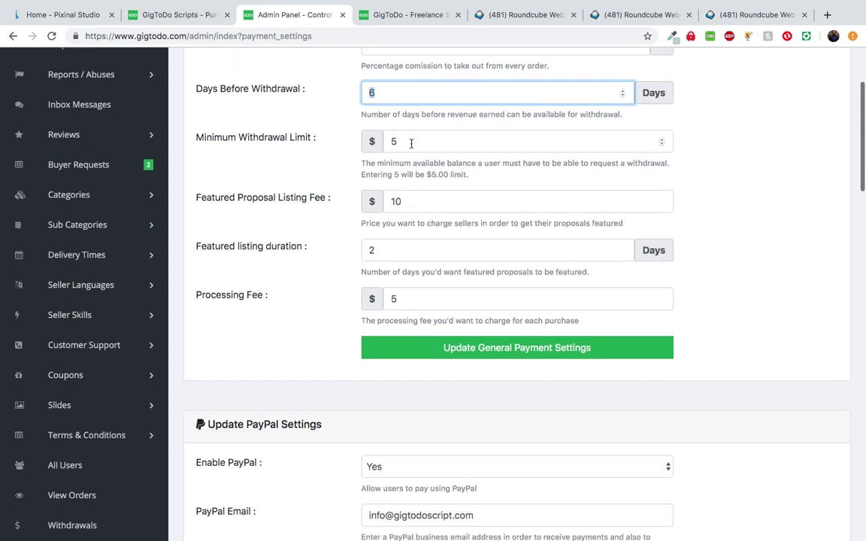
left_click_drag(409, 142, 385, 142)
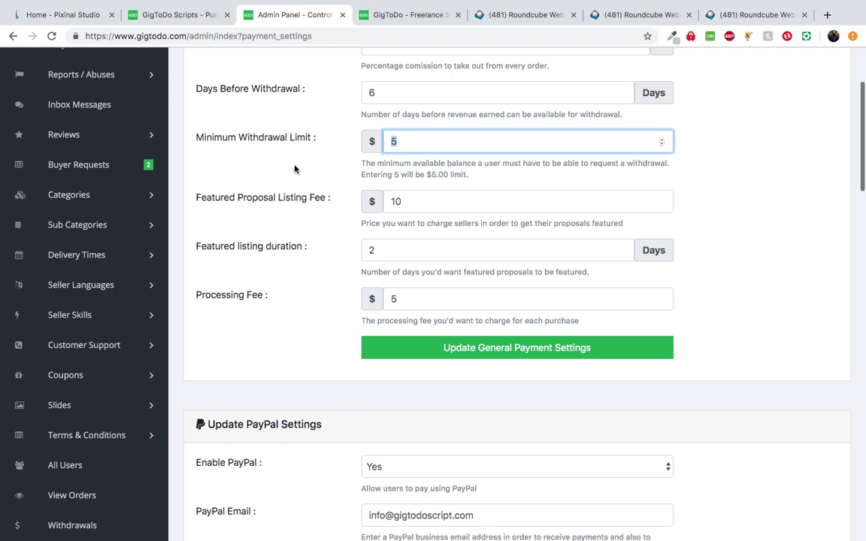
scroll(293, 168, "down", 1)
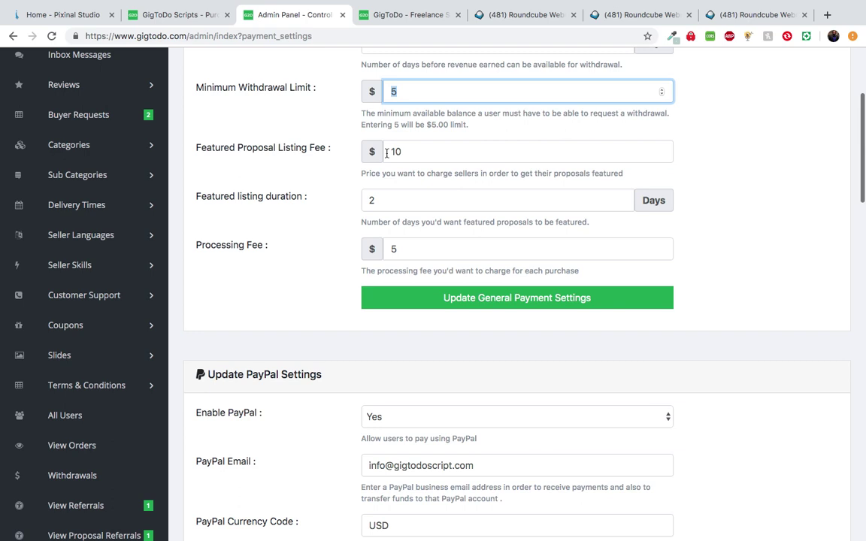
left_click(409, 150)
left_click_drag(409, 150, 392, 150)
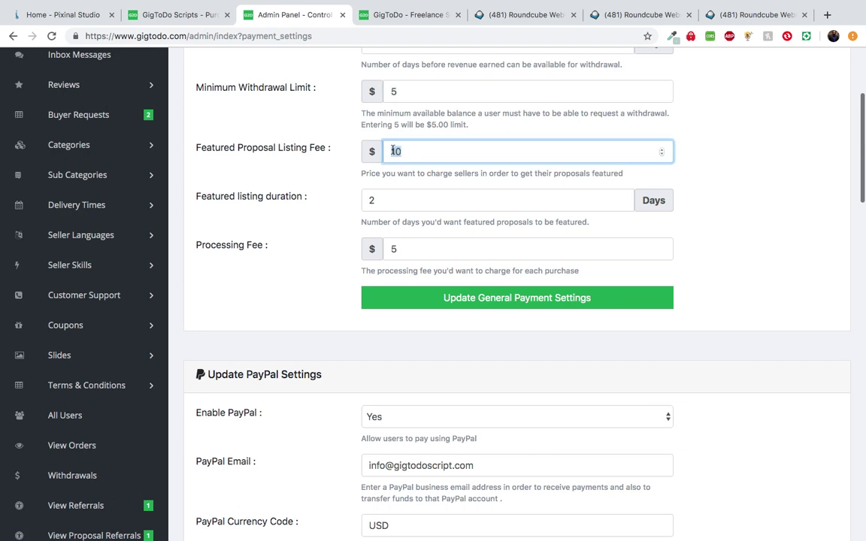
Select the featured listing duration and the Processing Fee amount
scroll(315, 179, "down", 1)
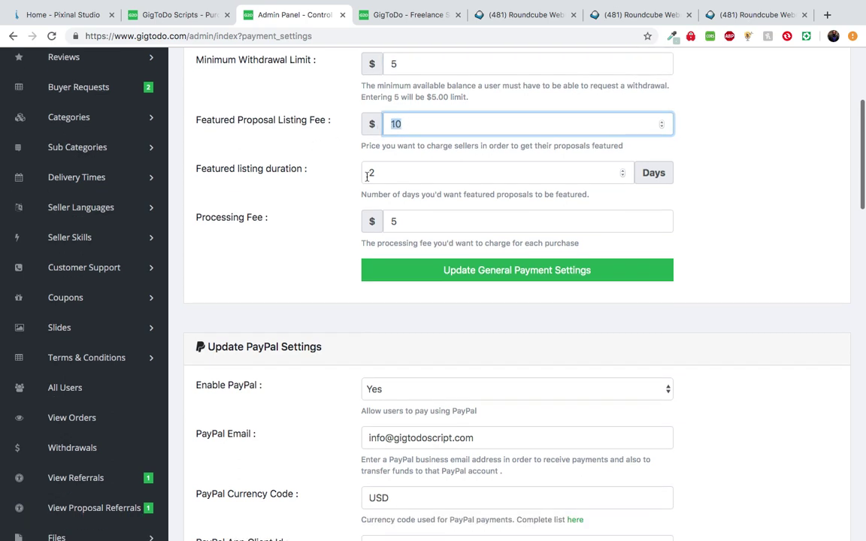
left_click(380, 171)
left_click_drag(379, 172, 365, 172)
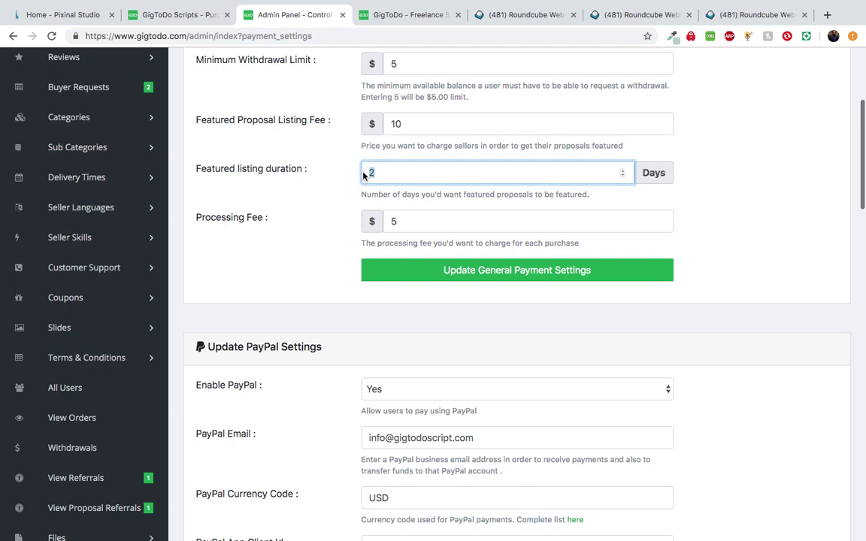
scroll(296, 163, "down", 1)
left_click(301, 193)
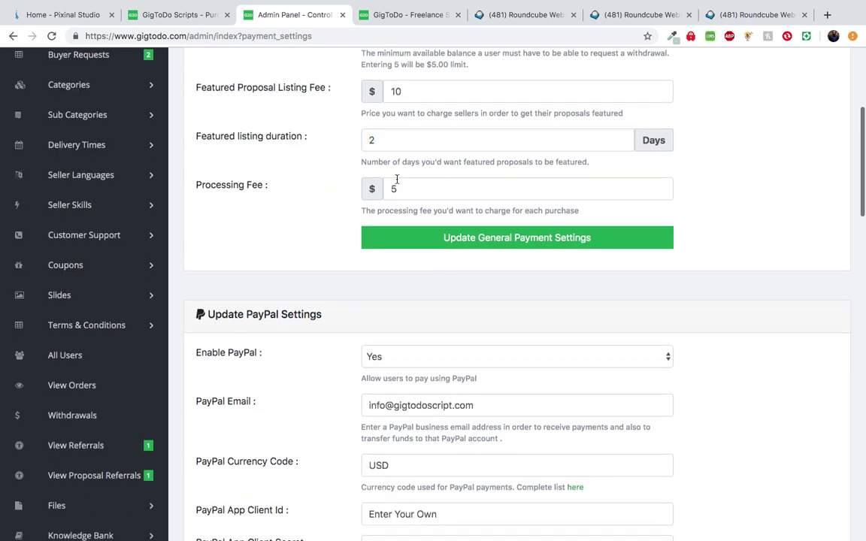
left_click(407, 195)
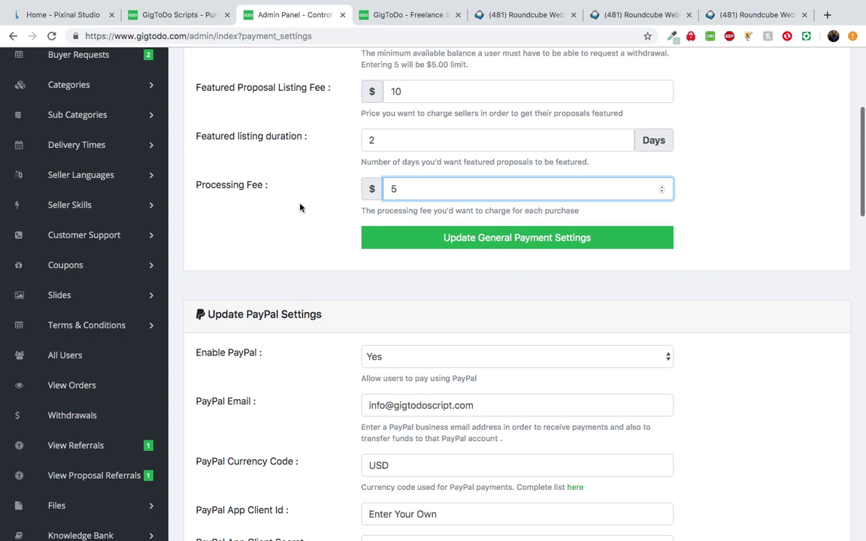
left_click_drag(397, 190, 383, 194)
Scroll through the payment gateway sections, then open Mail Server Settings
scroll(263, 250, "down", 5)
scroll(263, 250, "down", 15)
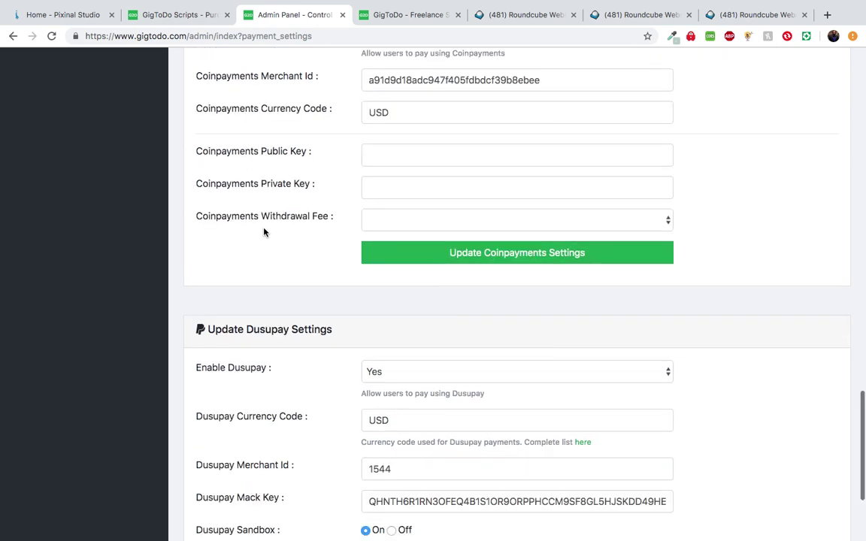
scroll(265, 232, "down", 3)
scroll(264, 232, "up", 20)
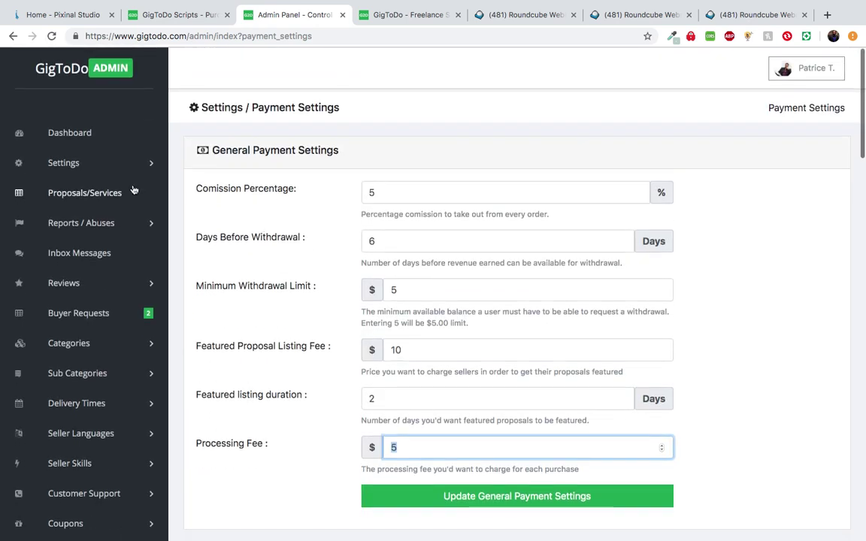
left_click(126, 167)
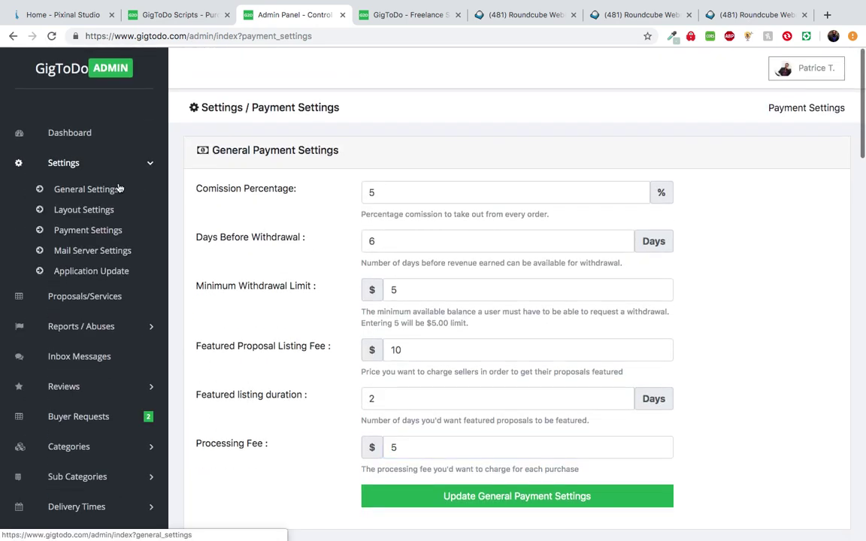
left_click(87, 251)
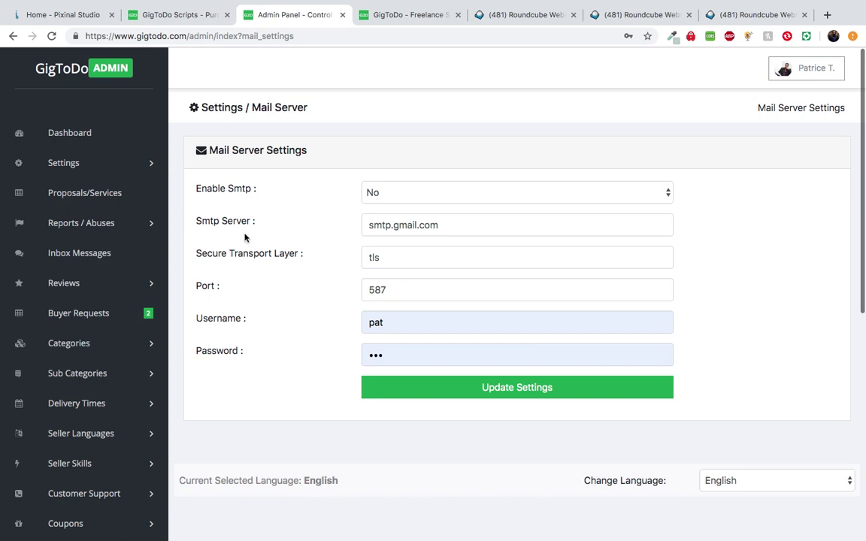
Open the Application Update page showing current version 1.3
left_click(120, 171)
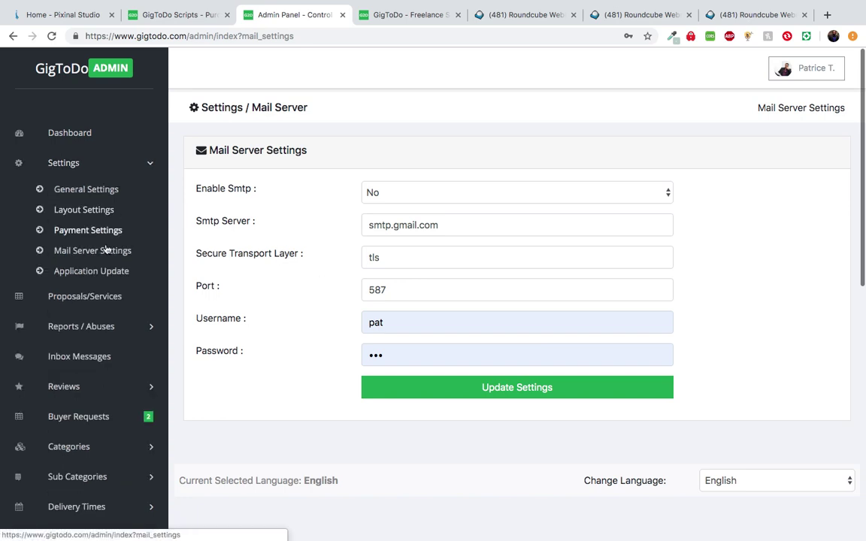
left_click(112, 272)
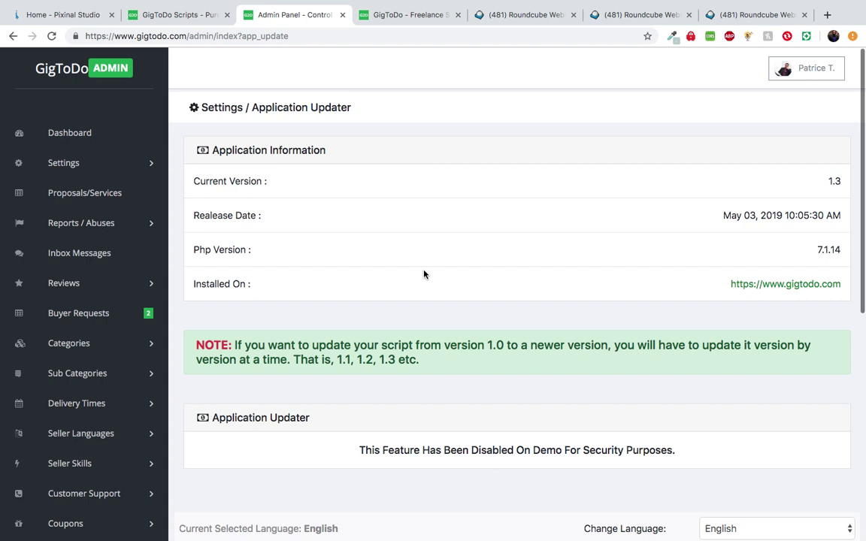
scroll(452, 341, "down", 2)
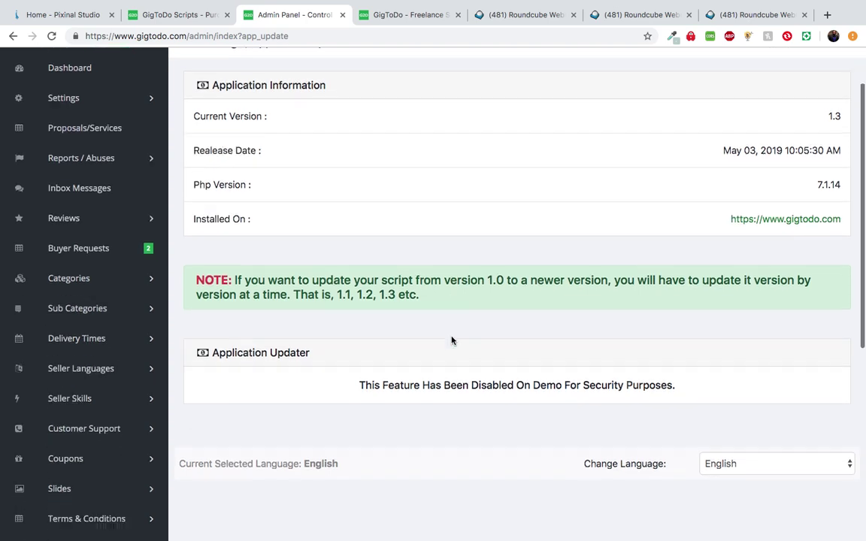
scroll(324, 268, "up", 2)
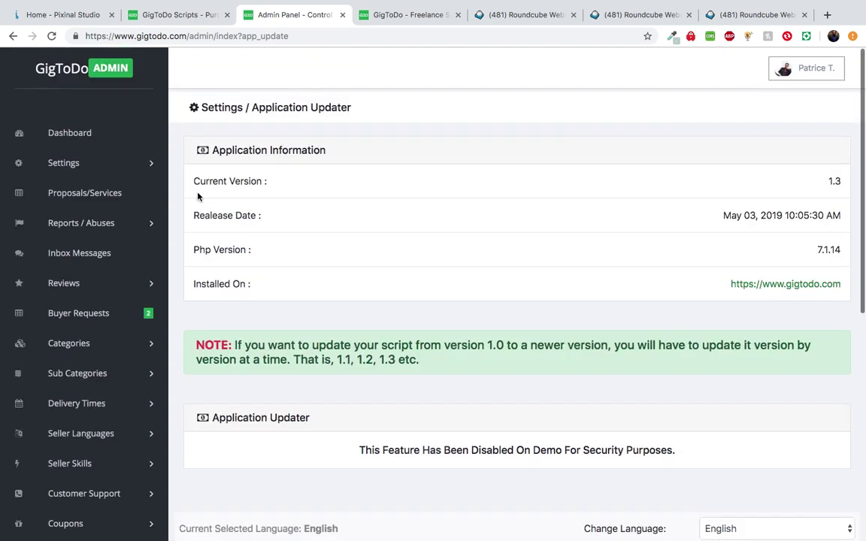
Highlight the demo-disabled notice on the Application Update page
left_click(124, 171)
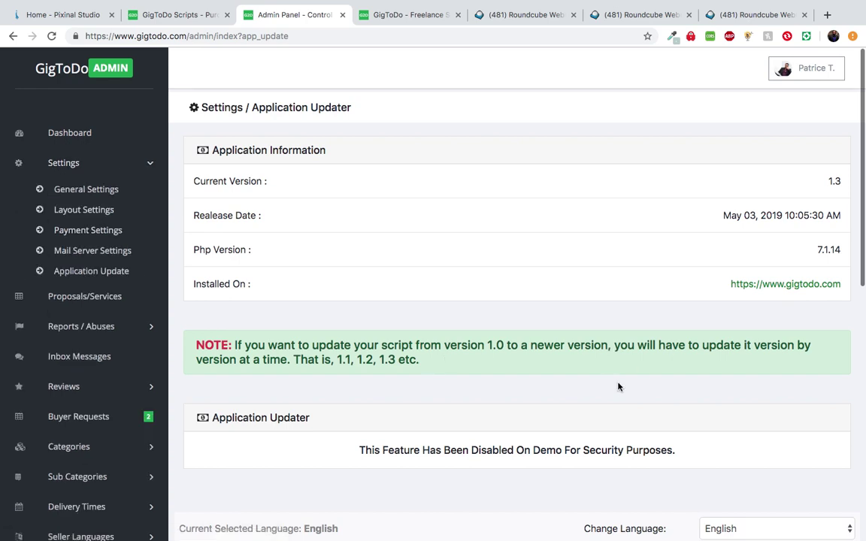
scroll(568, 388, "down", 1)
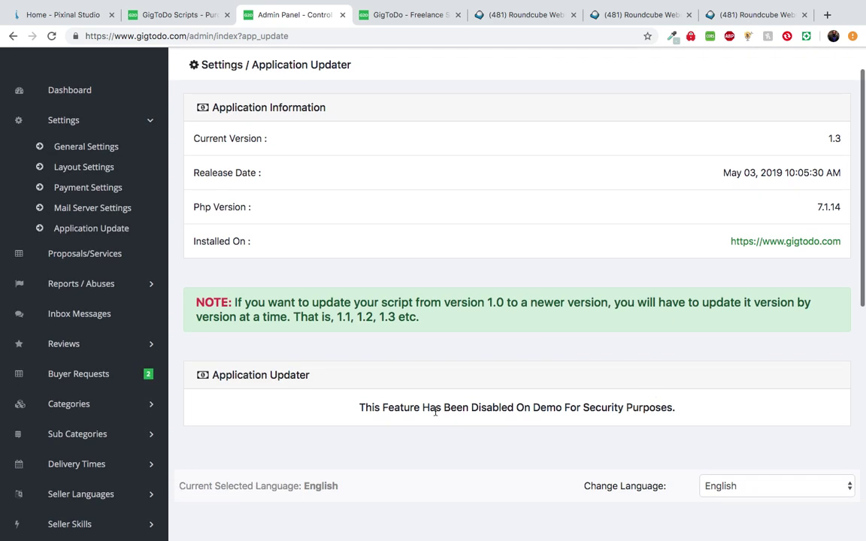
left_click_drag(452, 409, 480, 422)
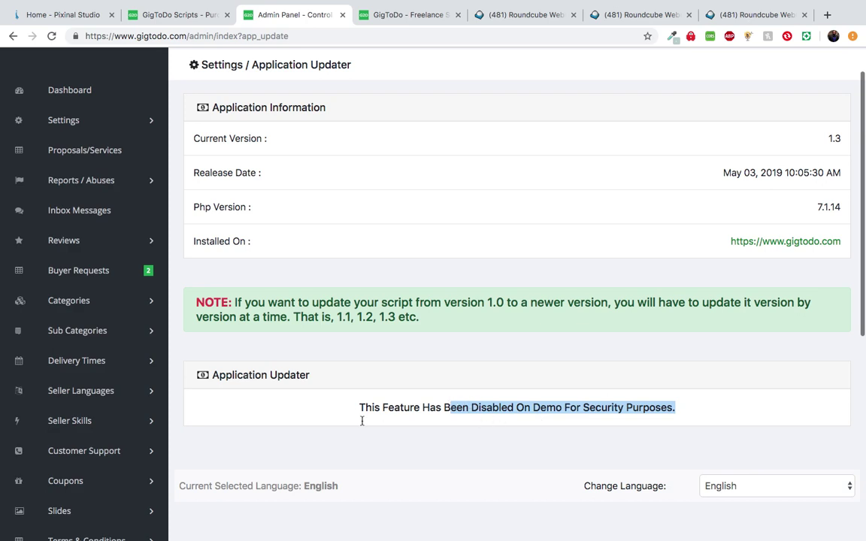
left_click_drag(359, 405, 383, 408)
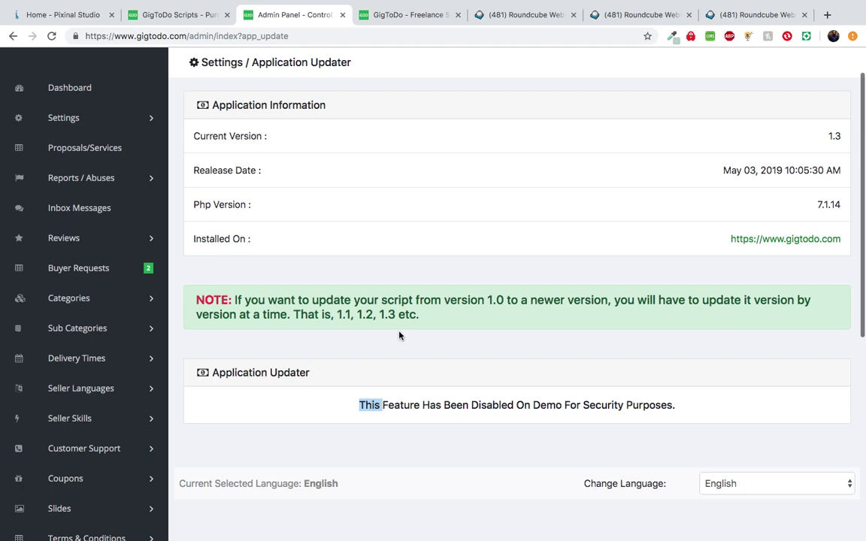
scroll(381, 410, "up", 3)
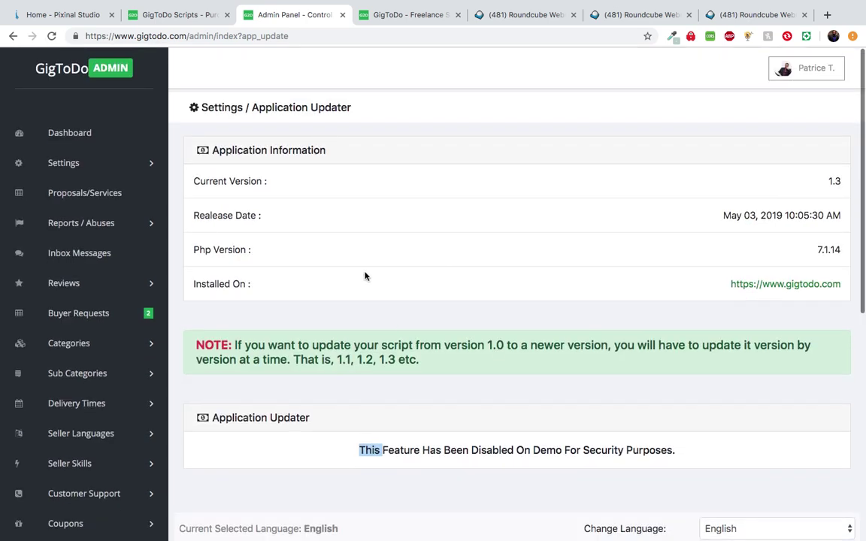
Collapse the Settings list and open the Proposals/Services page listing 68 proposals
left_click(119, 169)
left_click(115, 169)
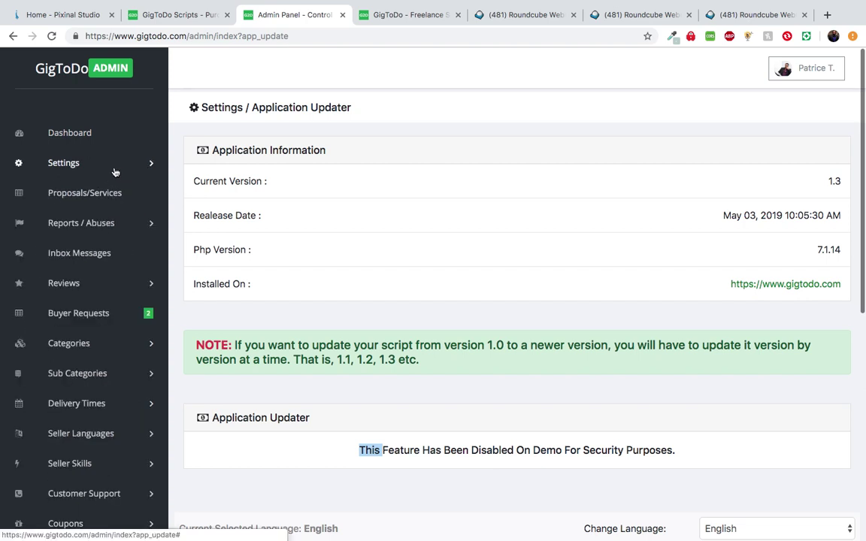
scroll(109, 211, "down", 1)
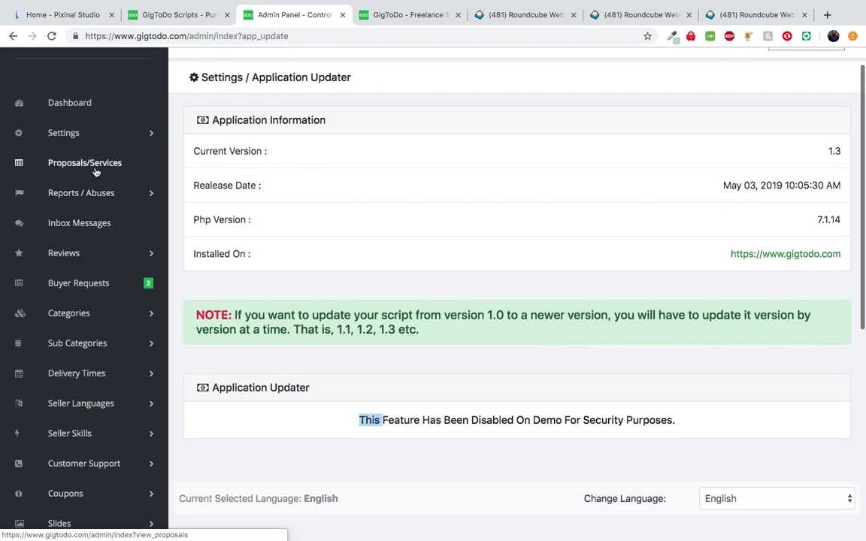
left_click(96, 172)
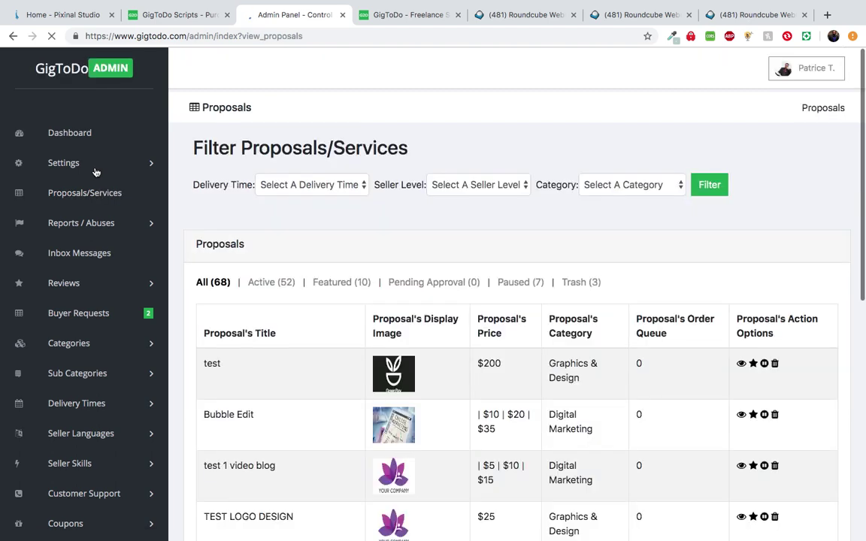
Browse the proposal list's delivery time, seller level and category filter choices
scroll(168, 193, "down", 2)
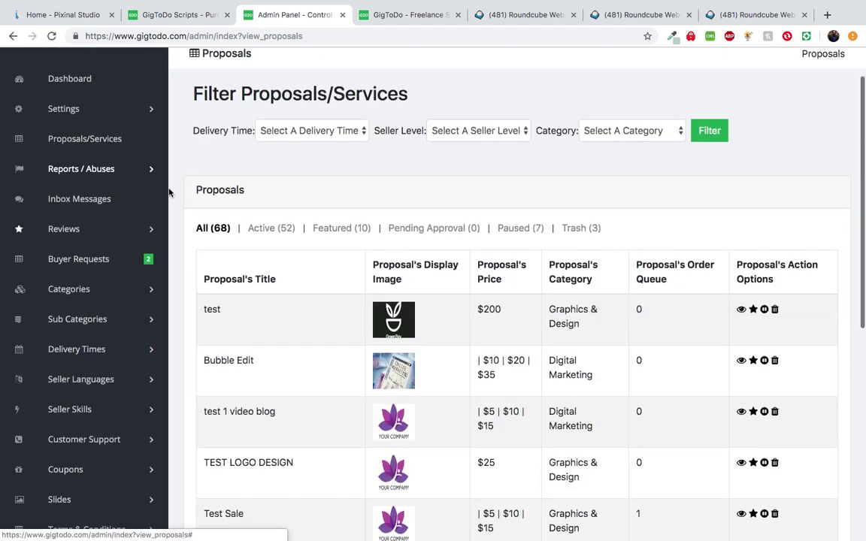
left_click(349, 132)
left_click(484, 131)
left_click(483, 132)
left_click(624, 131)
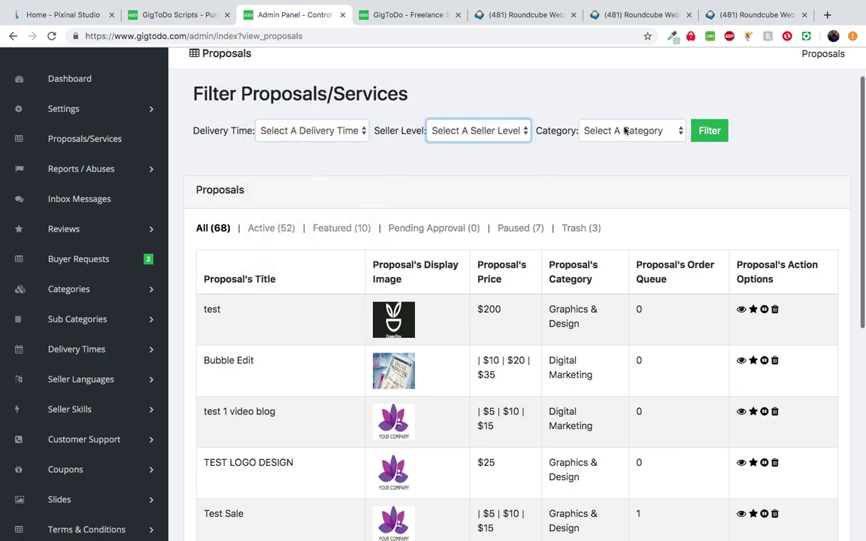
left_click(624, 131)
left_click(759, 246)
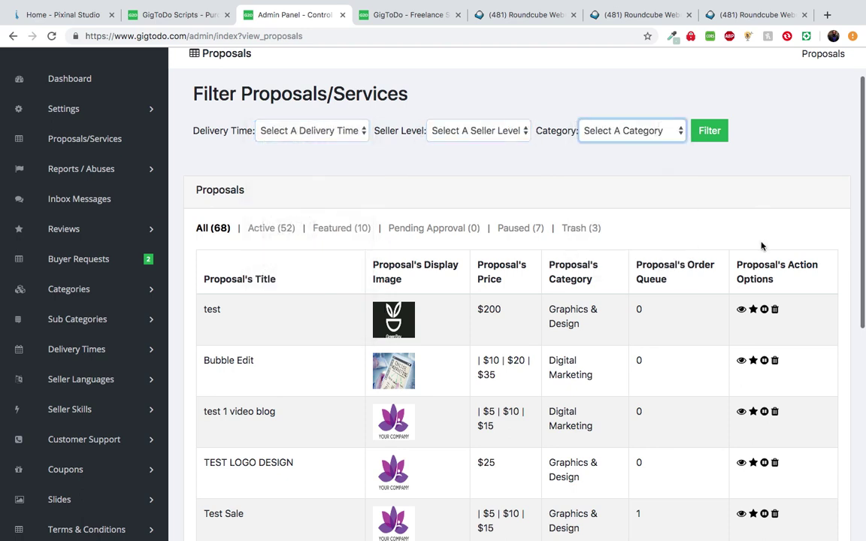
Mark the proposal titled 'test' as featured
left_click(754, 312)
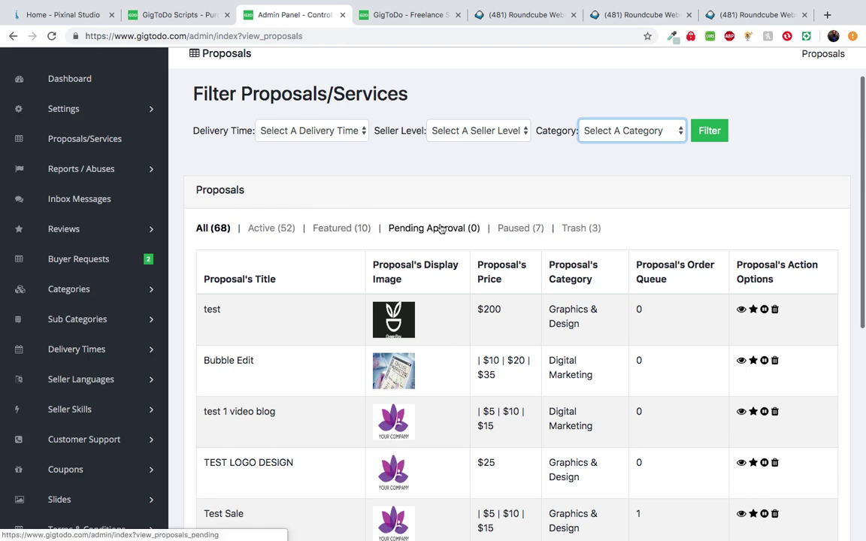
scroll(122, 175, "up", 1)
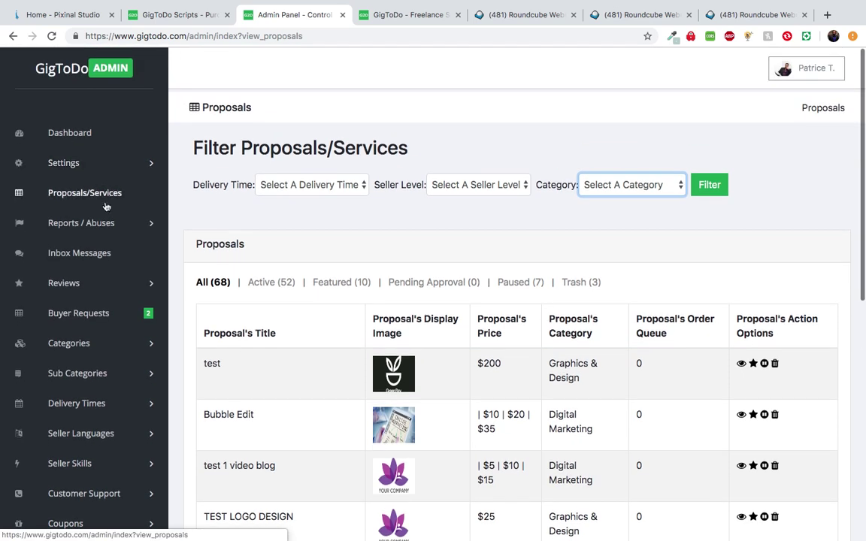
scroll(105, 203, "down", 1)
Expand Reports / Abuses in the sidebar, then switch to the GigToDo Scripts demo page
left_click(105, 172)
left_click(105, 172)
left_click(105, 172)
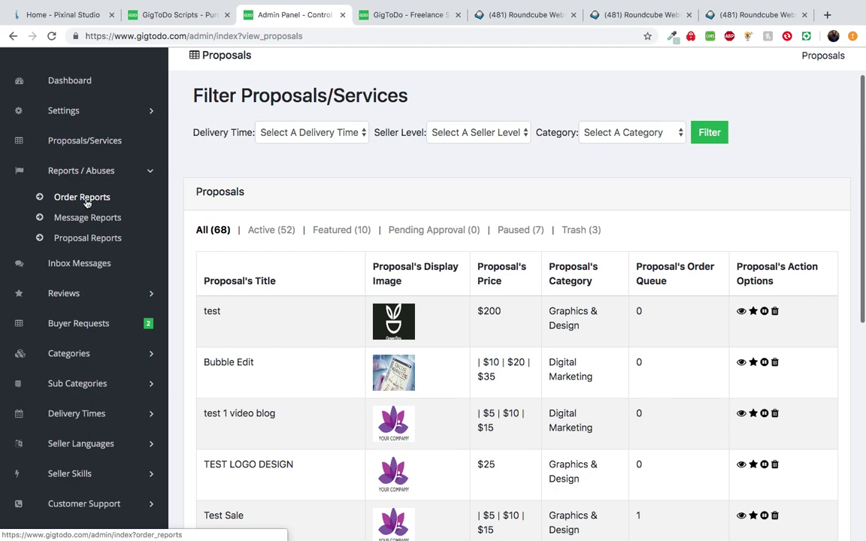
left_click(162, 15)
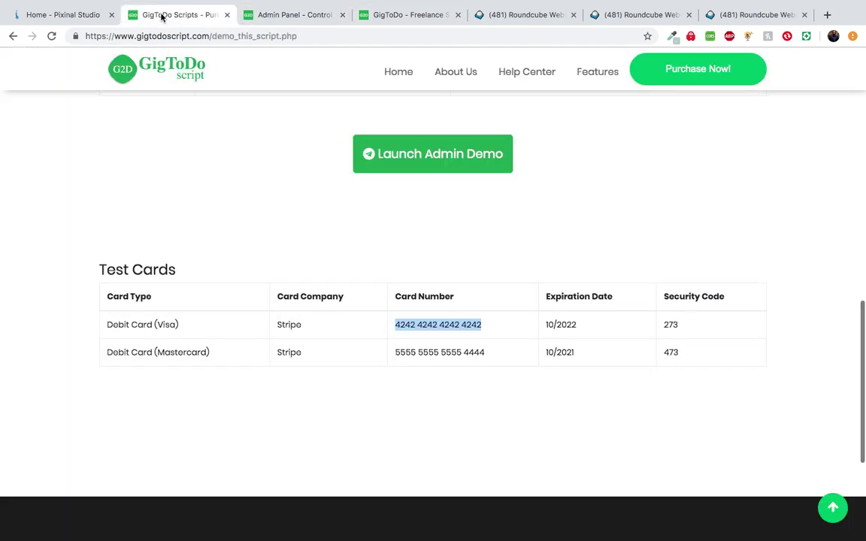
Log in to the GigToDo marketplace with the saved credentials
left_click(375, 18)
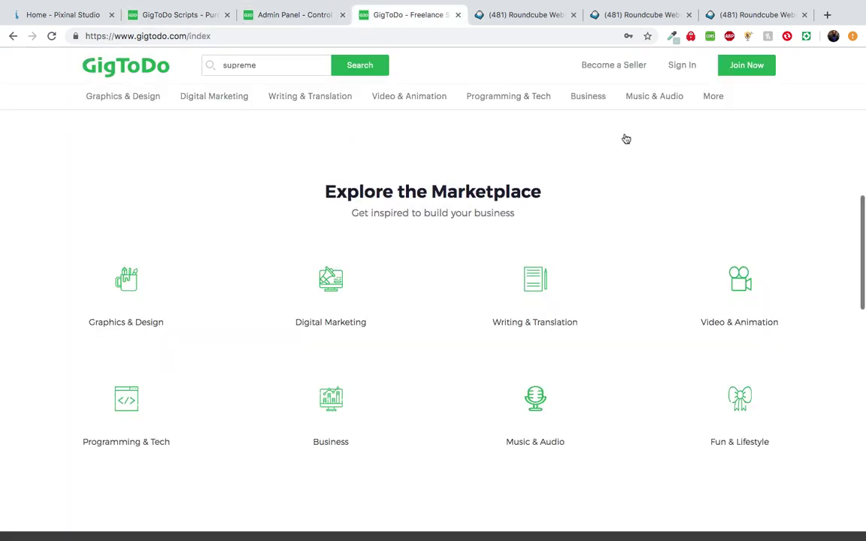
left_click(682, 66)
left_click(406, 285)
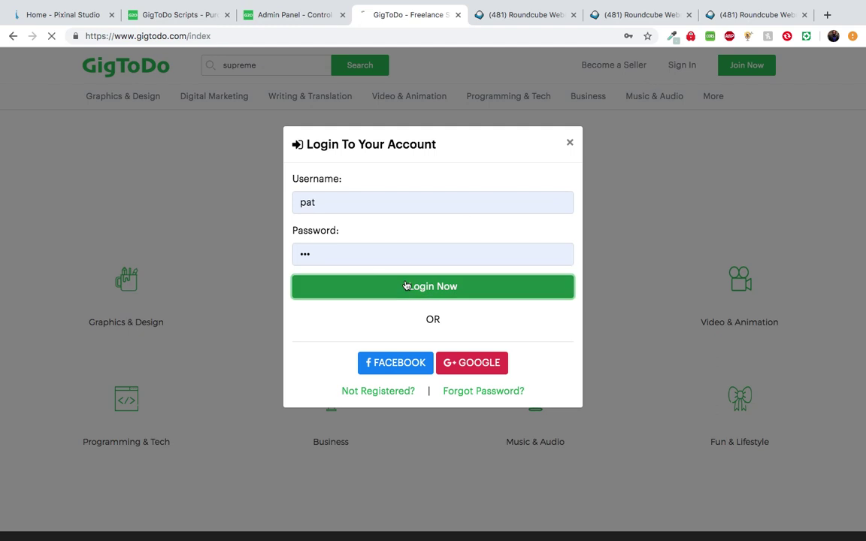
left_click(275, 21)
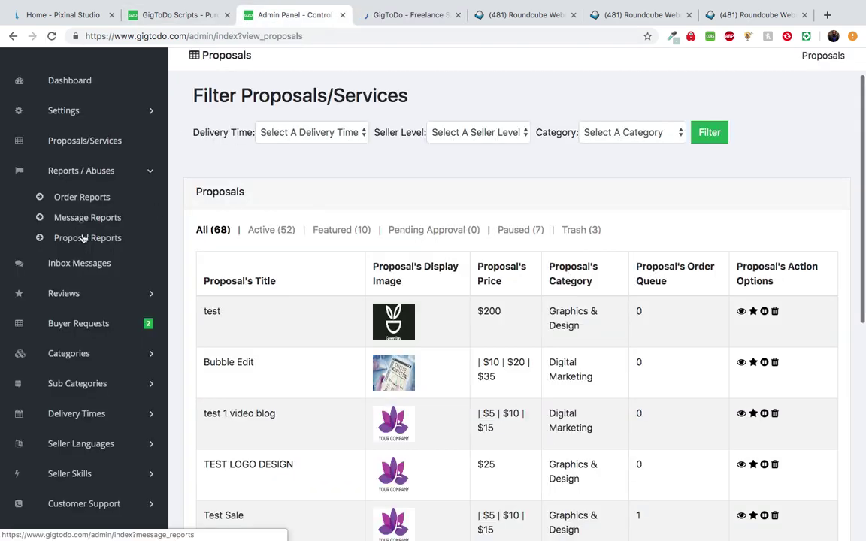
Open the report form for the Math & Physics Tutor proposal from the storefront home page
left_click(406, 15)
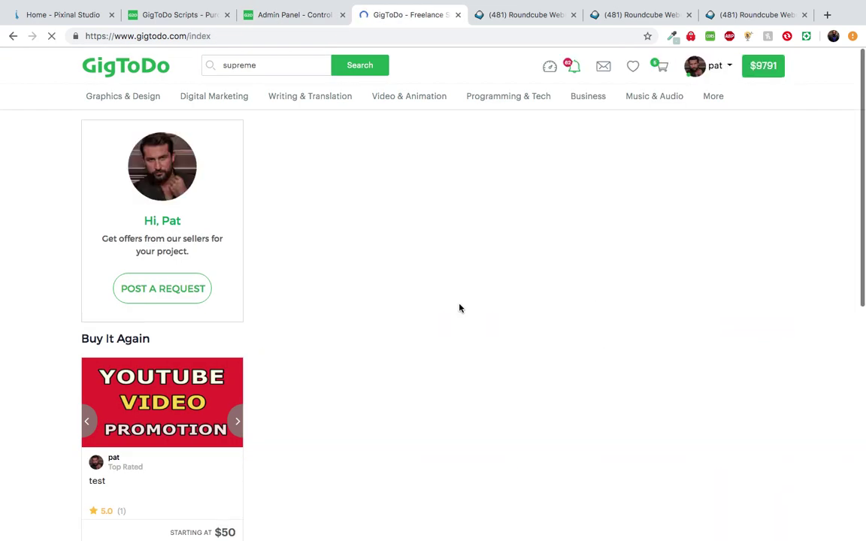
scroll(460, 307, "down", 5)
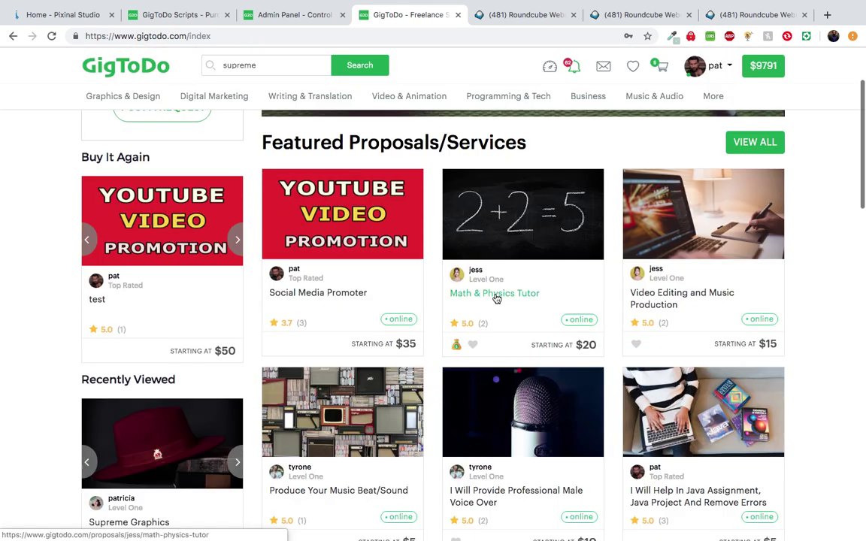
left_click(496, 298)
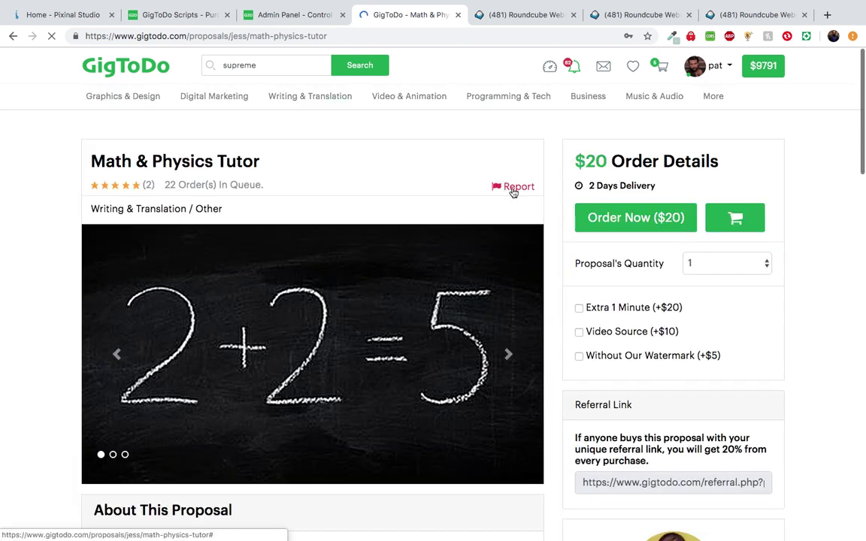
left_click(514, 194)
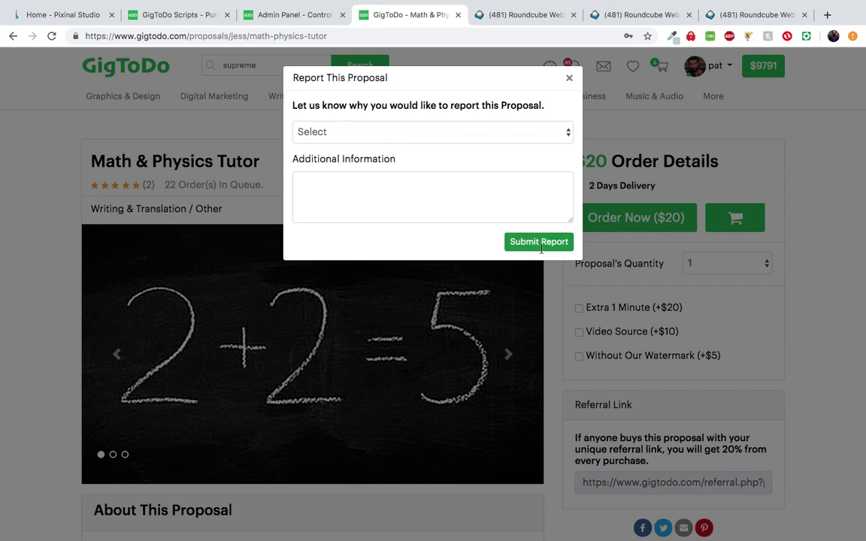
left_click(282, 24)
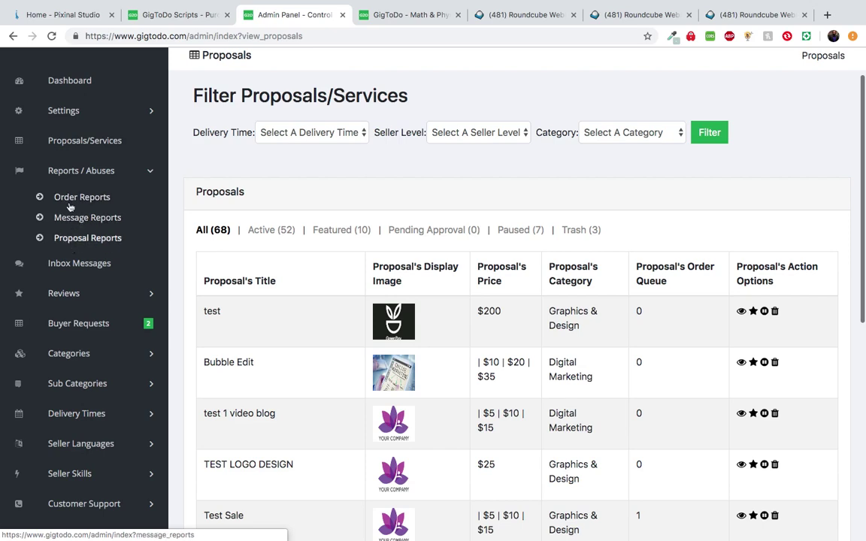
Check the two proposal reports, highlighting the Not original details and the first report's Delete action
left_click(72, 239)
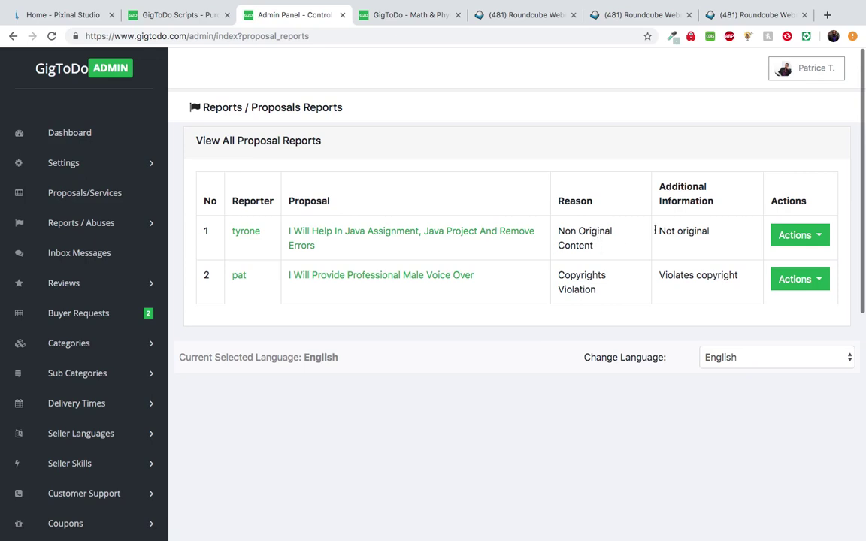
left_click_drag(660, 233, 710, 232)
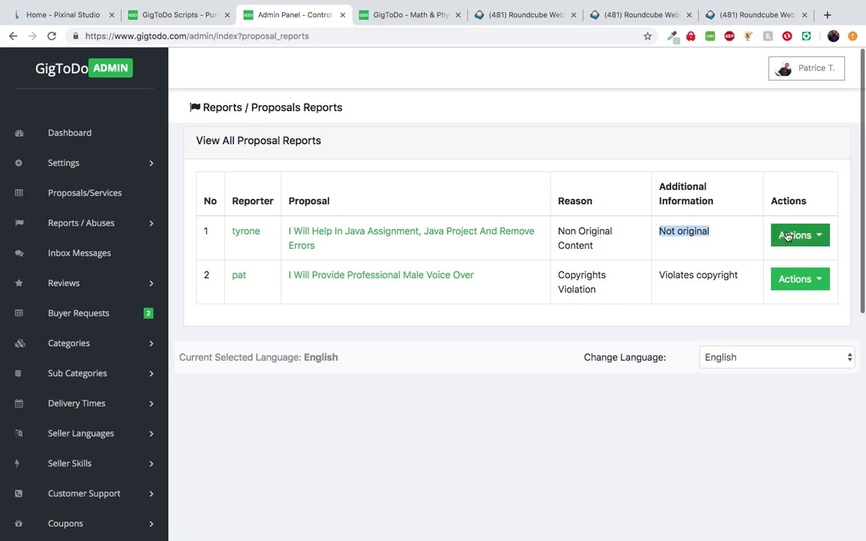
left_click(785, 236)
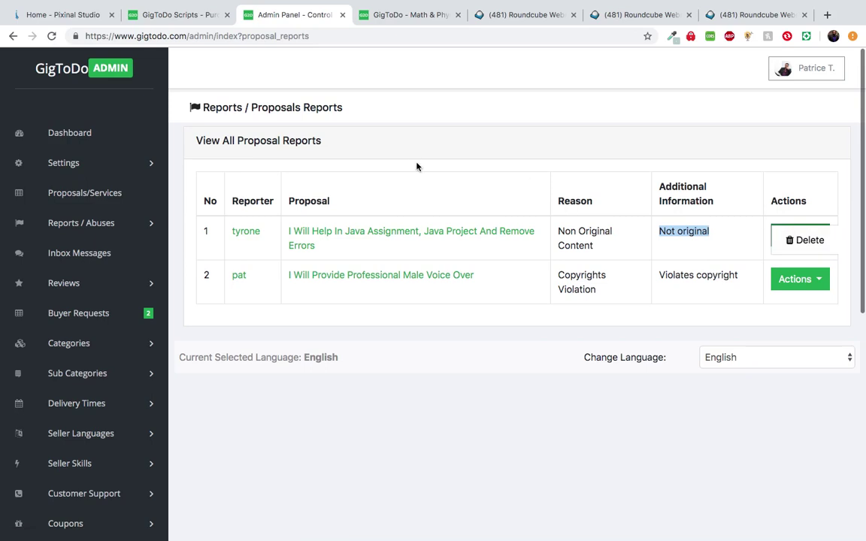
left_click(493, 353)
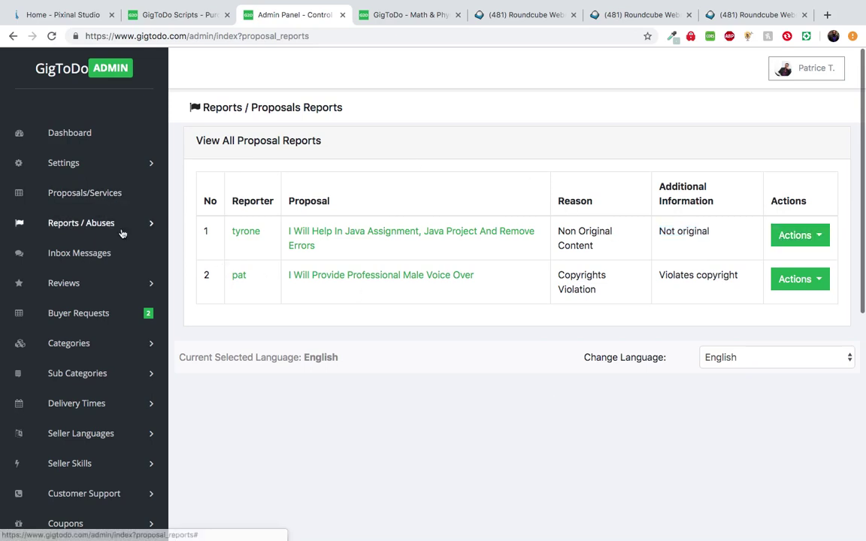
left_click(111, 254)
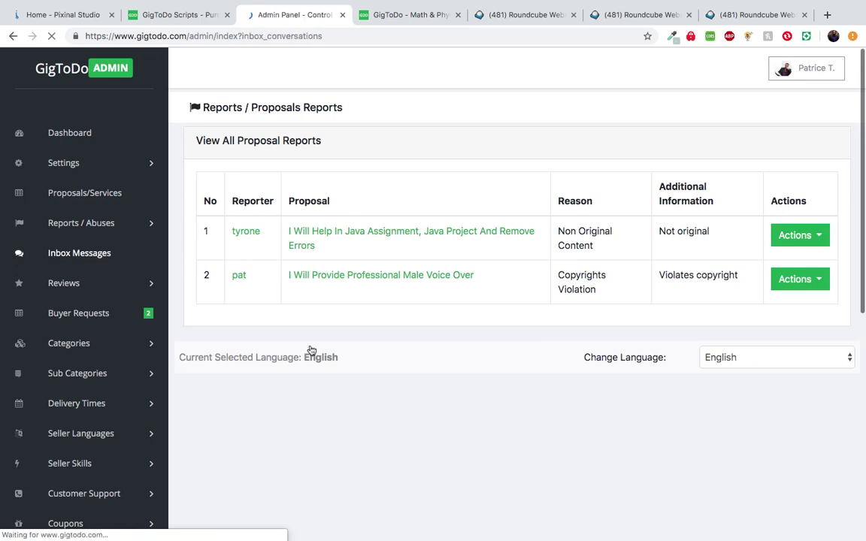
Open the conversation whose last message is 'ok' and highlight the participant's name
scroll(307, 353, "down", 3)
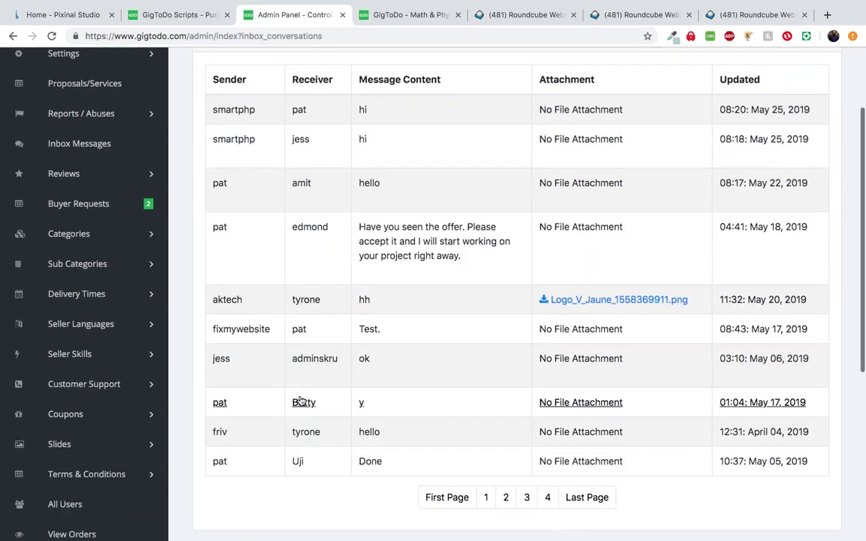
scroll(299, 401, "up", 2)
scroll(322, 309, "down", 3)
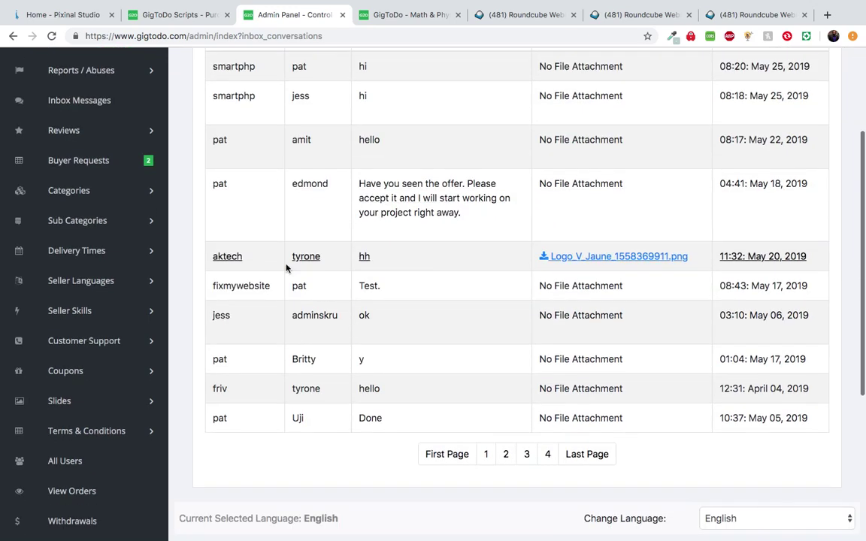
left_click(260, 318)
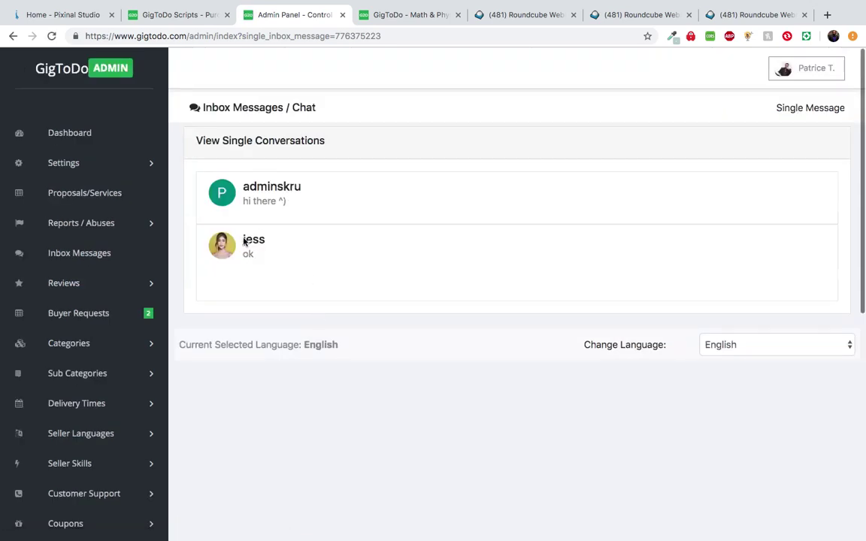
left_click_drag(243, 239, 266, 242)
Return to the full inbox list and browse to page 4 of the messages
left_click(99, 256)
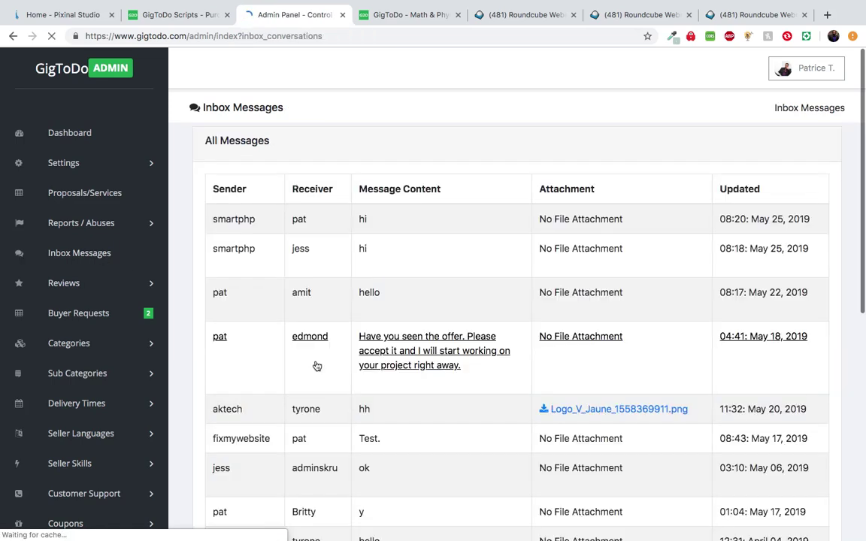
scroll(317, 366, "down", 3)
scroll(318, 366, "down", 2)
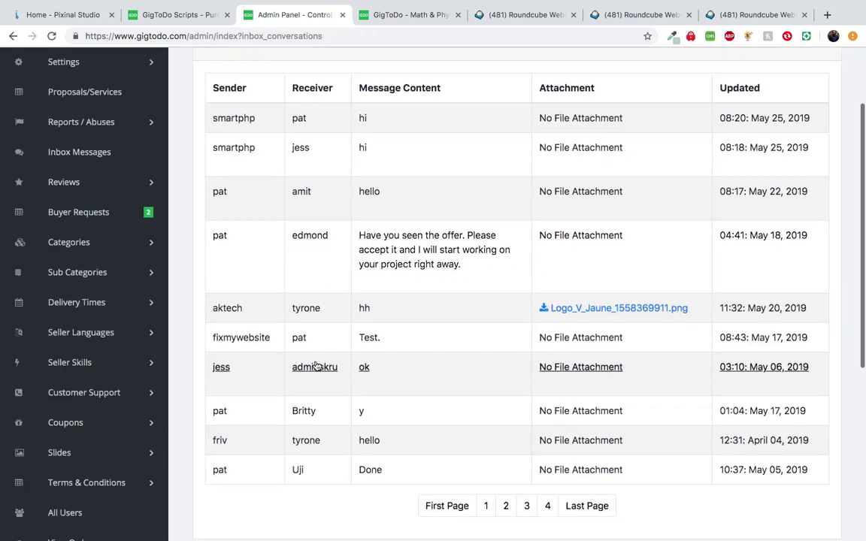
scroll(260, 334, "up", 2)
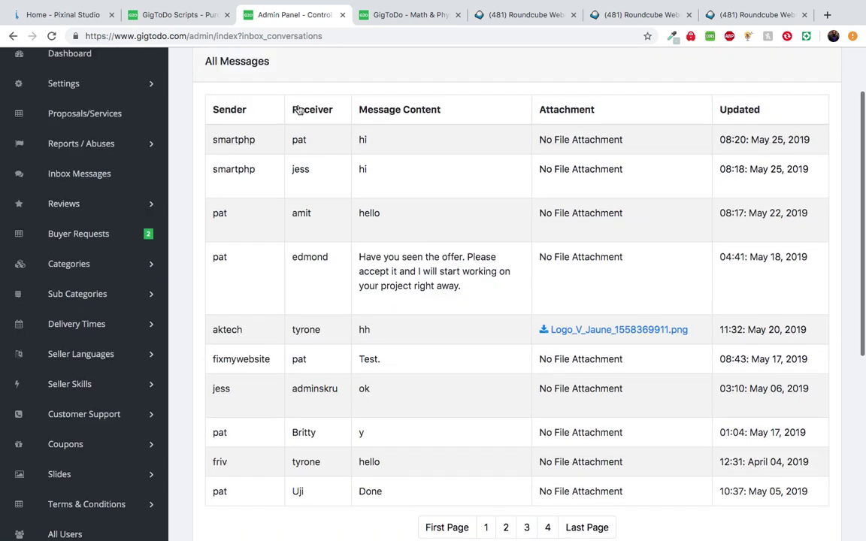
scroll(309, 207, "down", 2)
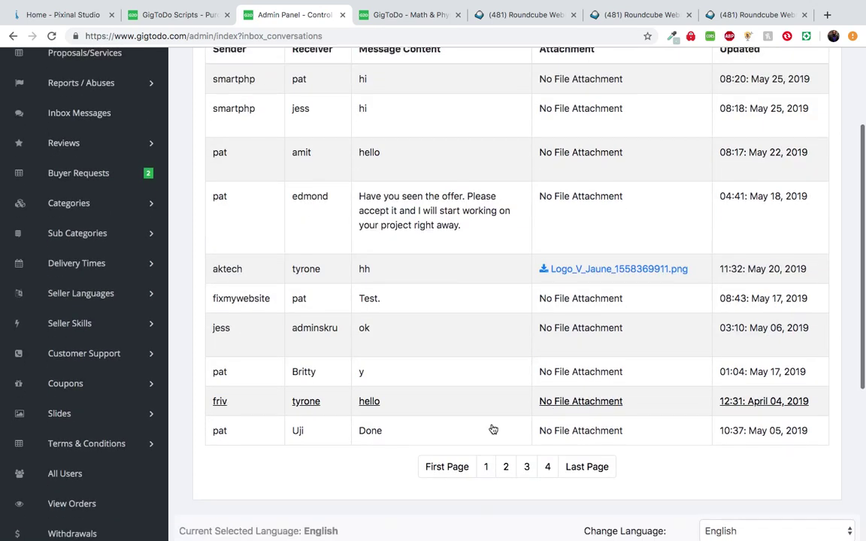
left_click(549, 468)
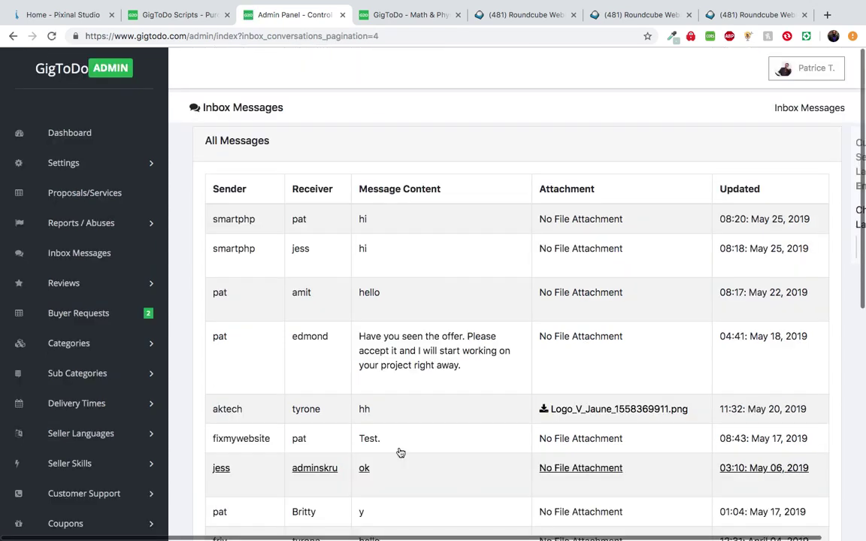
scroll(397, 451, "down", 1)
scroll(396, 451, "down", 2)
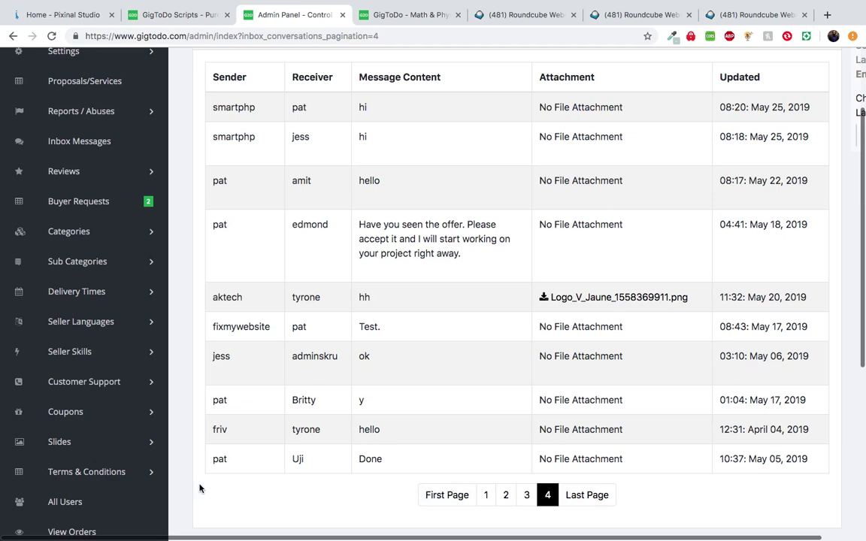
scroll(199, 488, "up", 3)
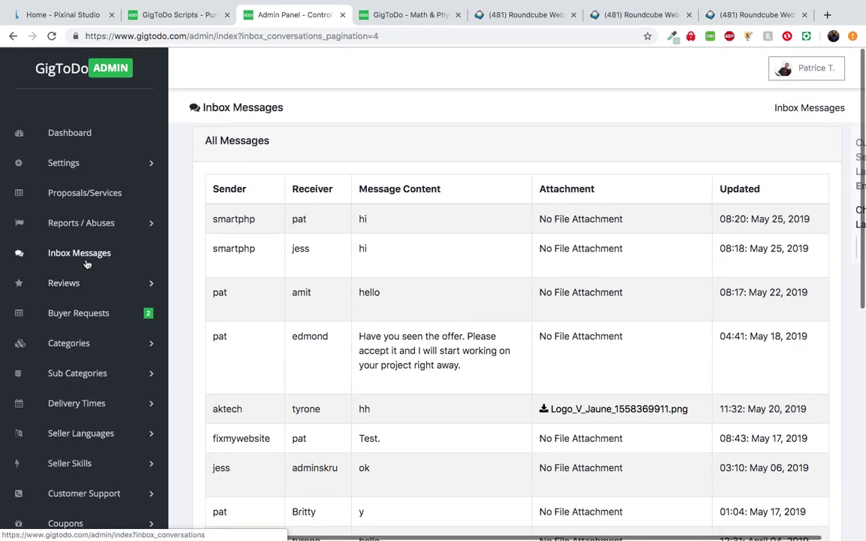
Open Reviews > View Reviews and scroll through the 23 buyer reviews
left_click(88, 284)
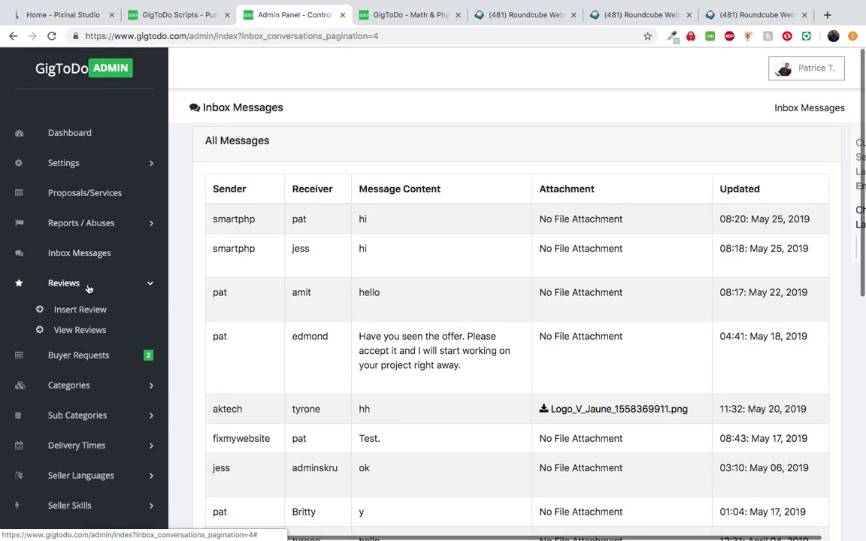
left_click(81, 331)
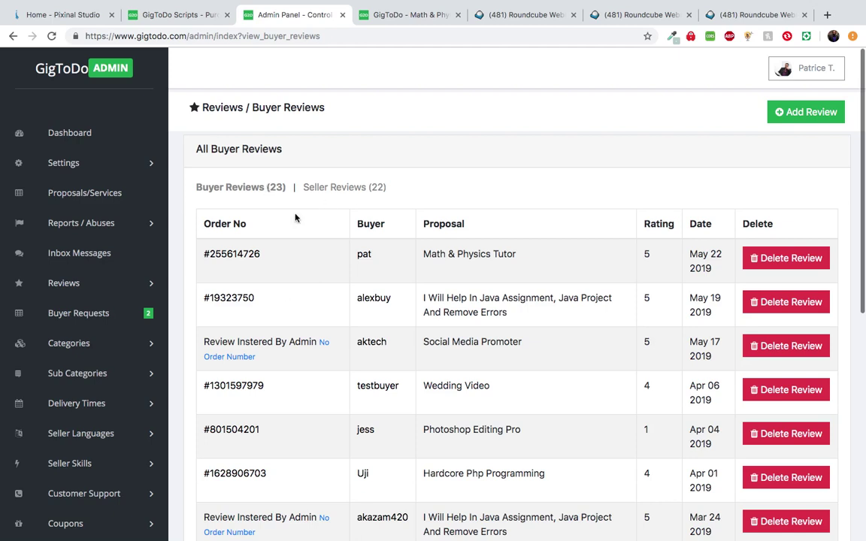
scroll(317, 280, "down", 3)
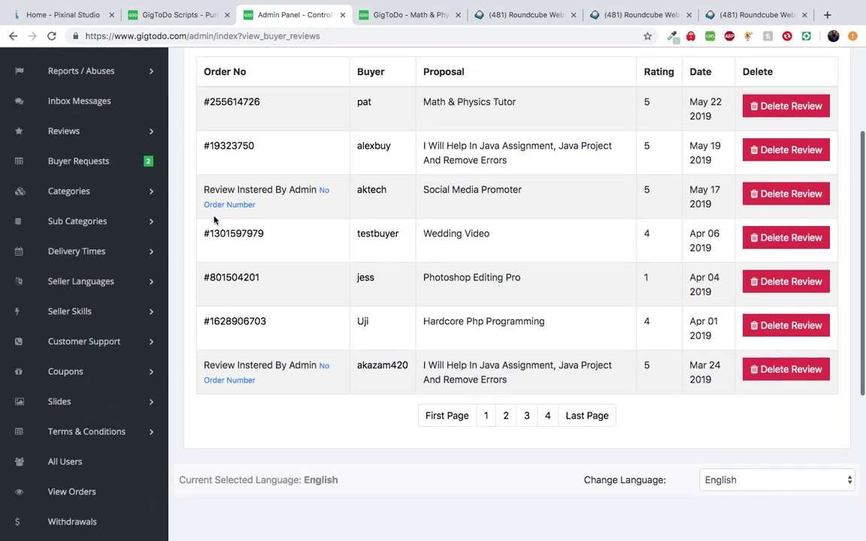
scroll(101, 158, "up", 3)
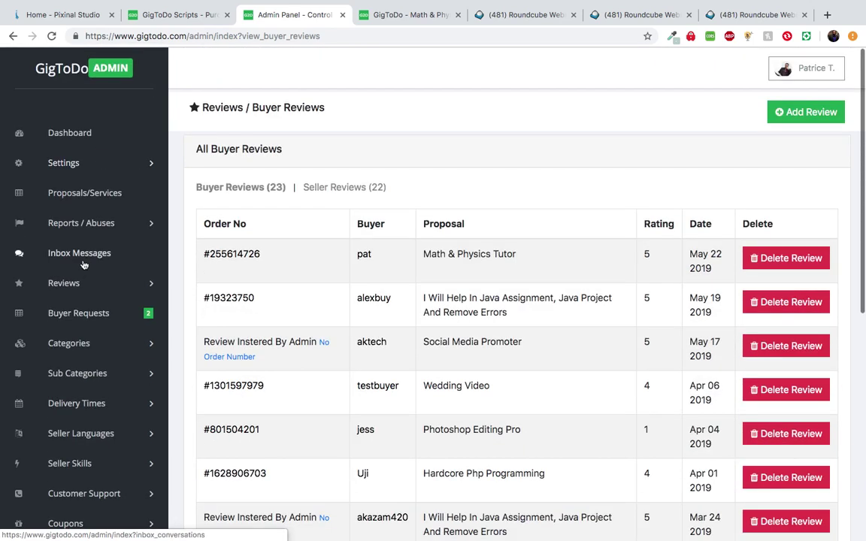
scroll(73, 287, "down", 2)
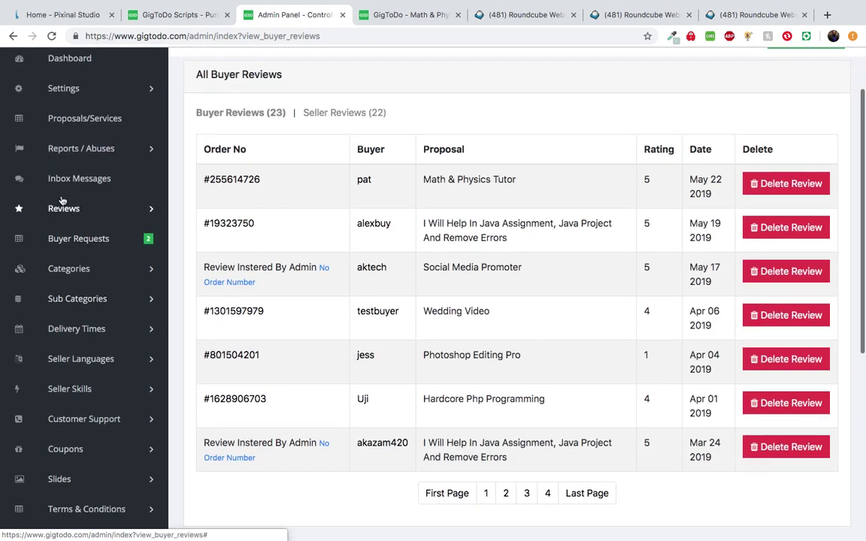
Open the pending Buyer Requests list: social media expert $250 and graphic designer $300
left_click(79, 240)
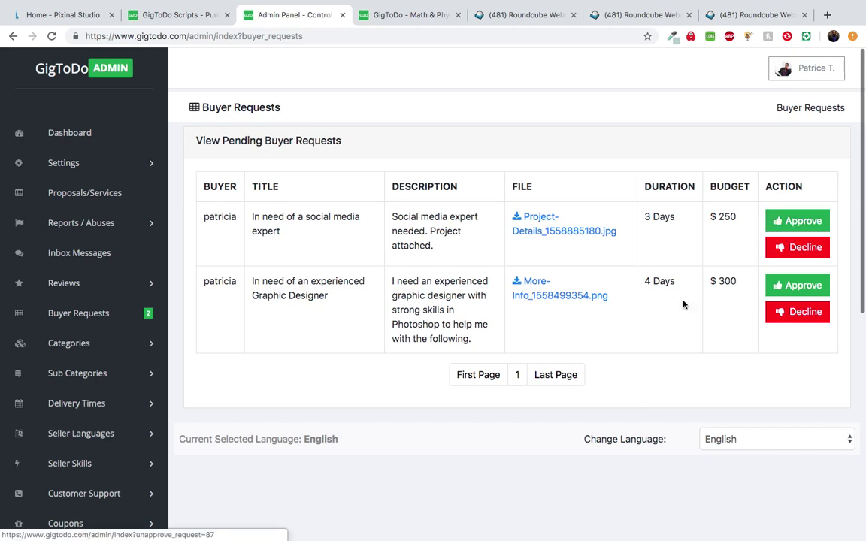
scroll(560, 365, "down", 1)
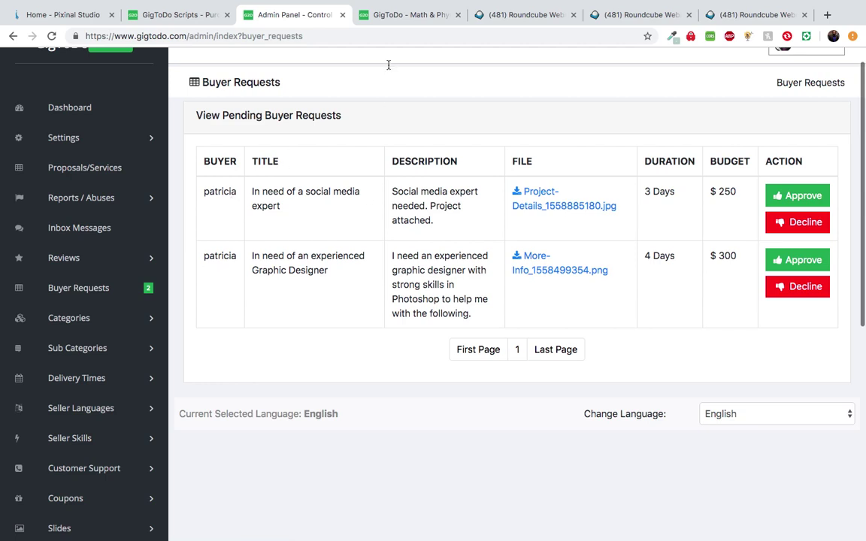
left_click(389, 15)
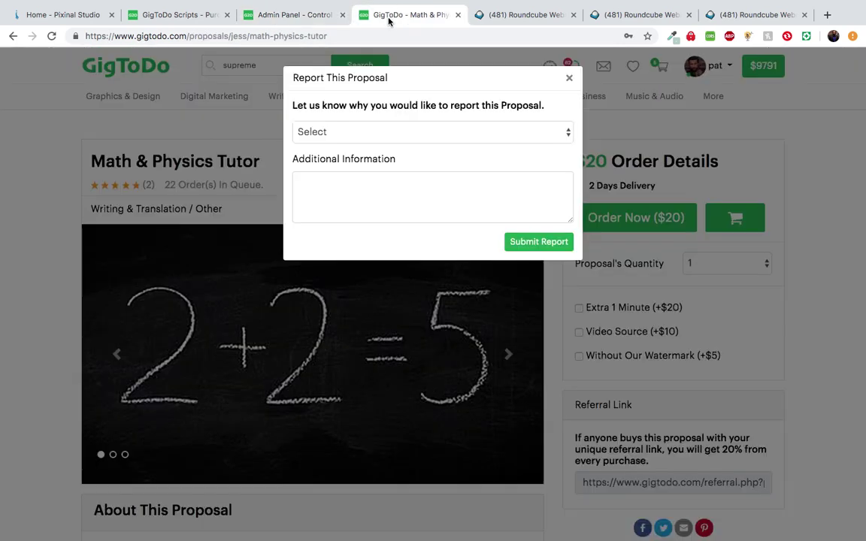
left_click(309, 22)
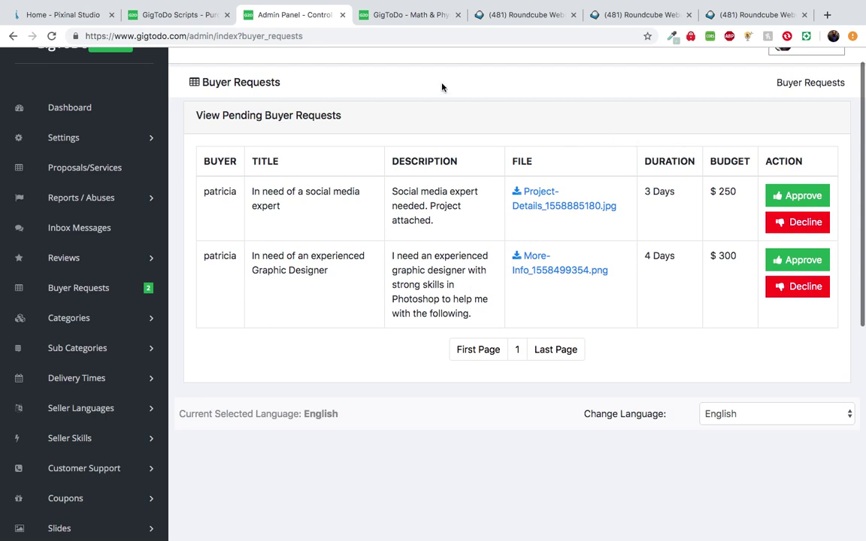
On the storefront, close the report dialog and open the member's unapproved Manage Requests
left_click(386, 17)
left_click(569, 78)
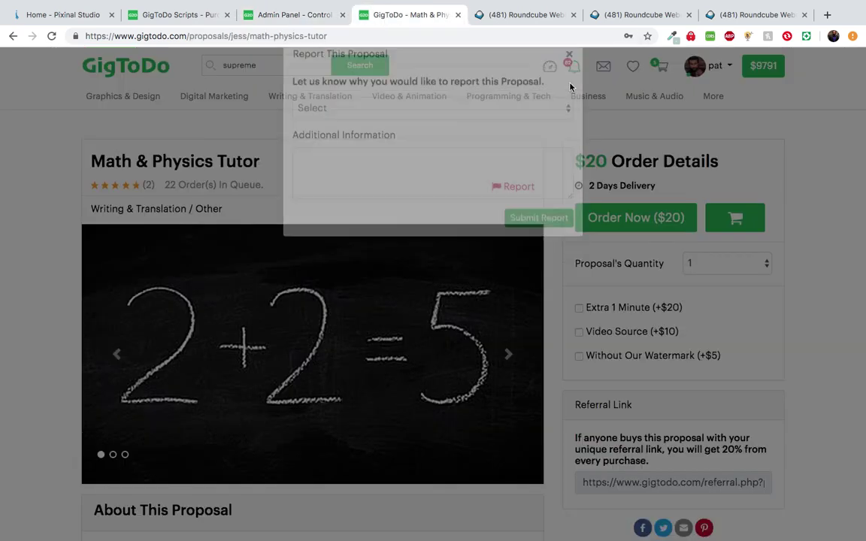
left_click(549, 73)
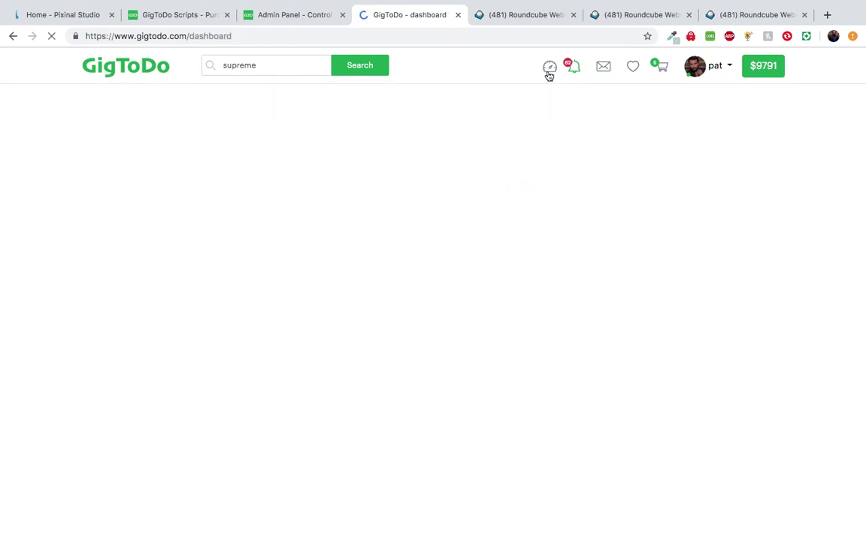
mouse_move(303, 103)
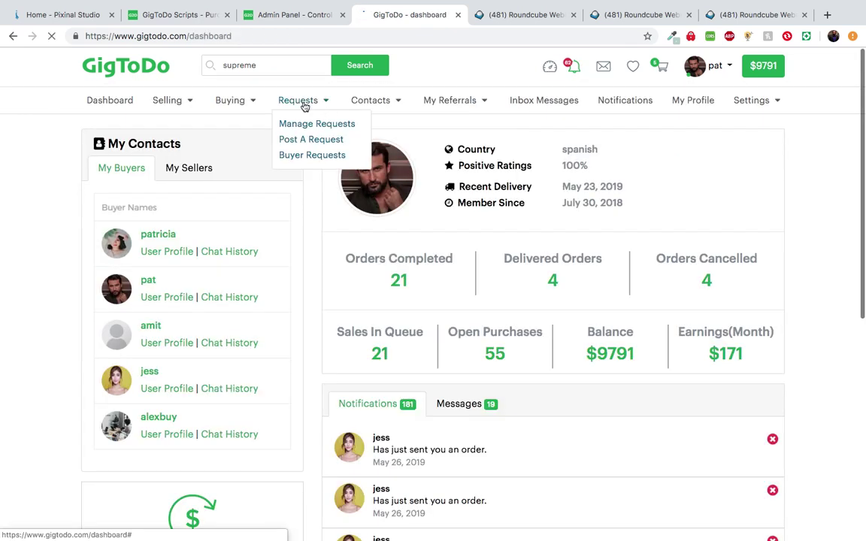
left_click(311, 129)
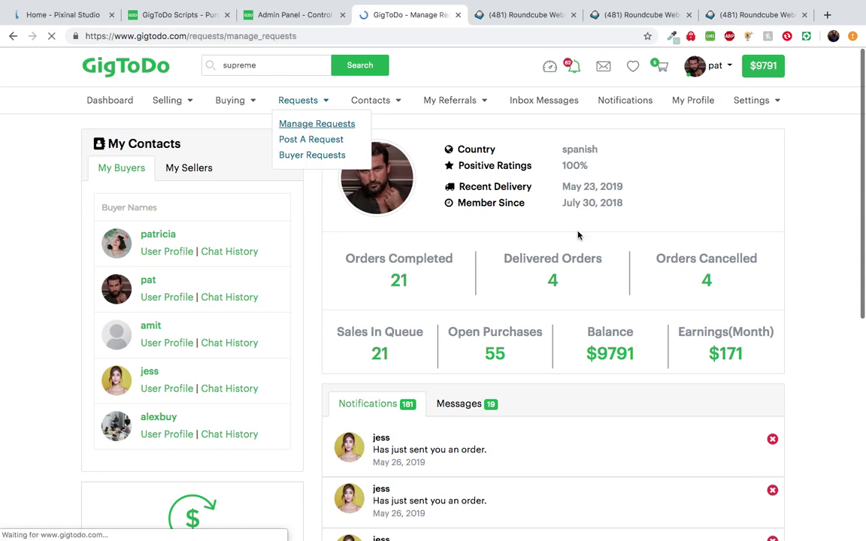
left_click(377, 221)
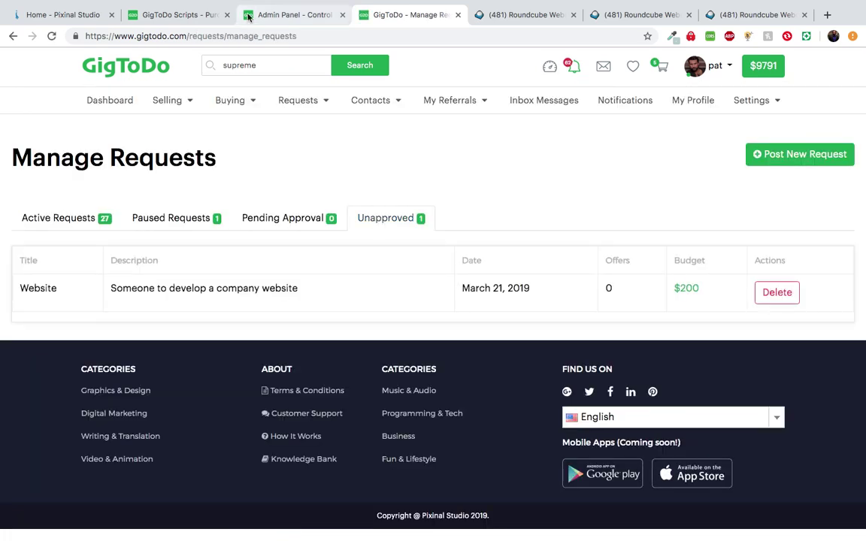
Compare the member's unapproved requests with the admin's pending buyer requests, then expand Categories
left_click(291, 14)
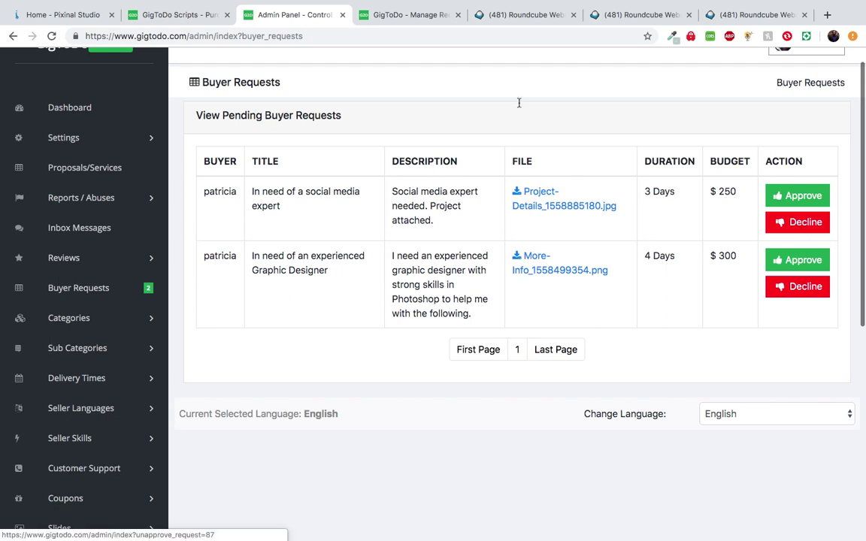
left_click(386, 17)
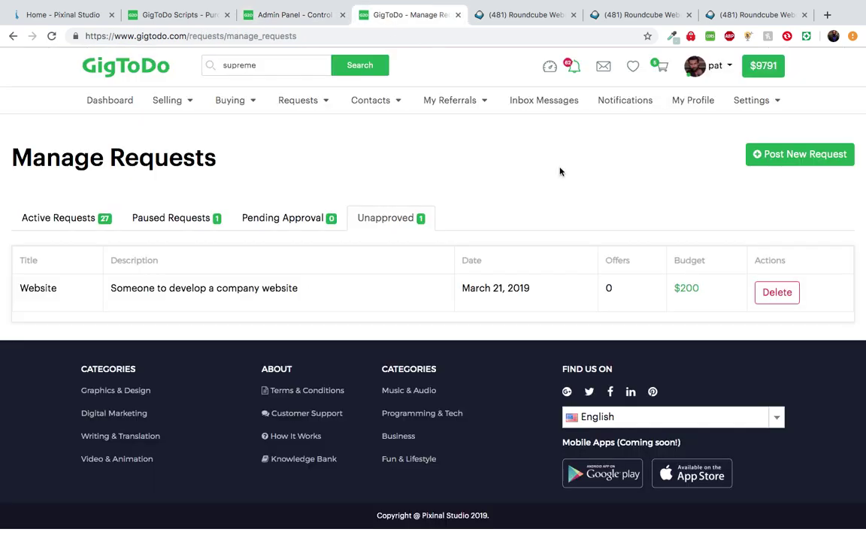
left_click(299, 15)
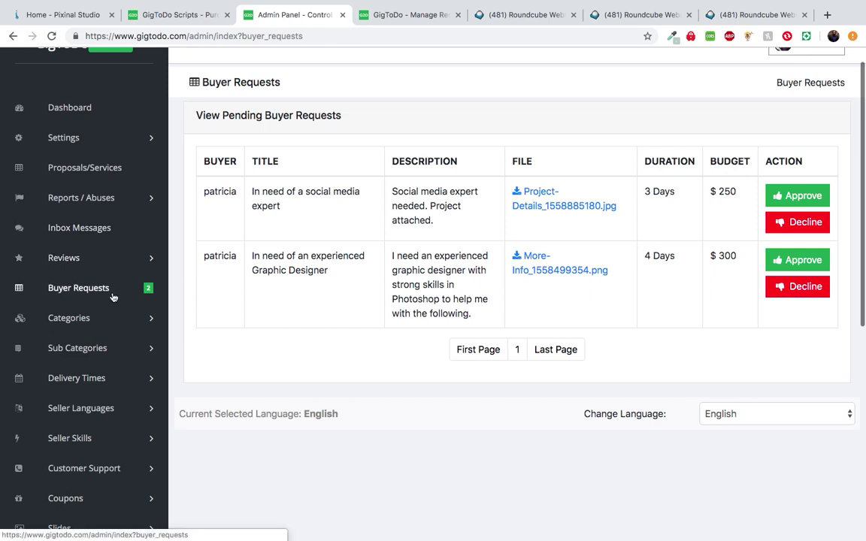
scroll(109, 290, "down", 2)
left_click(109, 259)
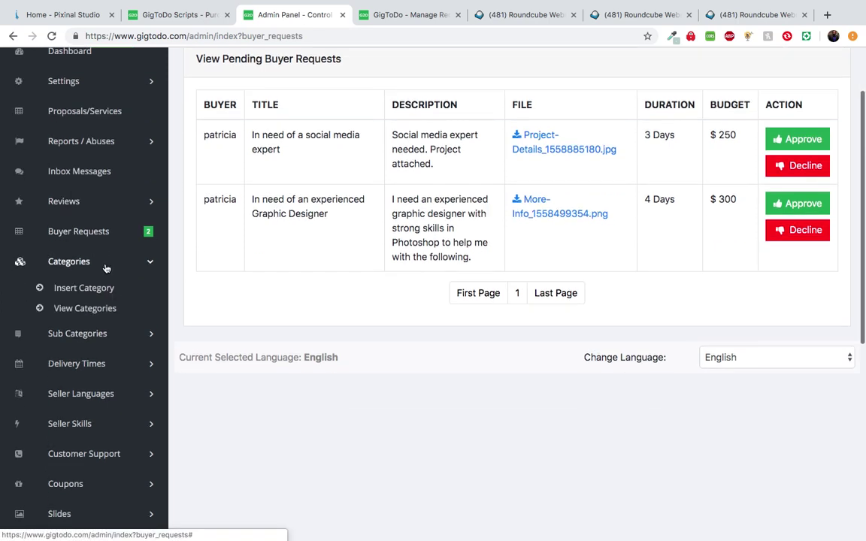
scroll(108, 267, "down", 1)
Open View Categories and highlight the first category's description
left_click(96, 272)
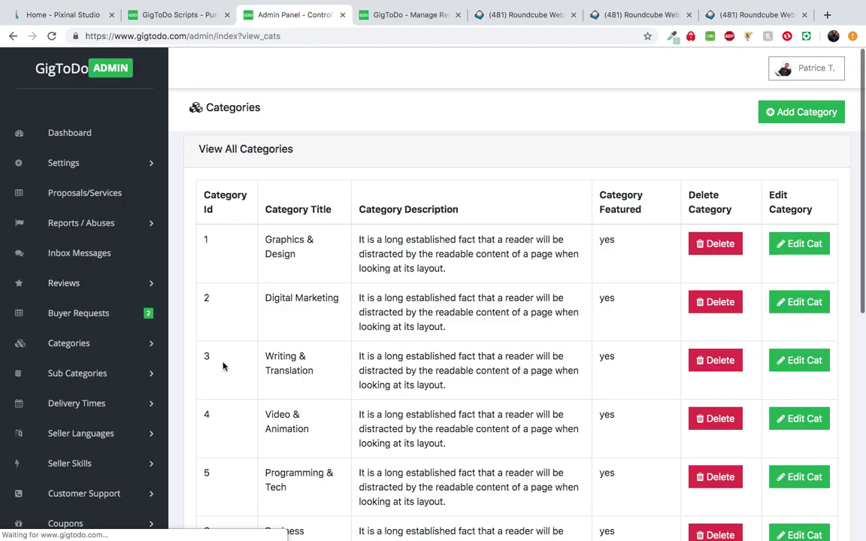
scroll(223, 364, "down", 1)
scroll(410, 324, "down", 2)
scroll(407, 323, "up", 3)
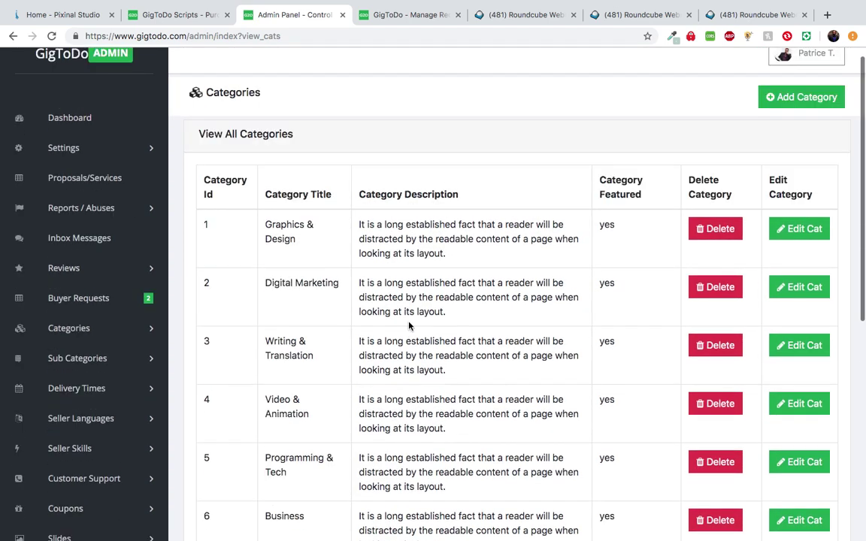
left_click_drag(359, 238, 449, 279)
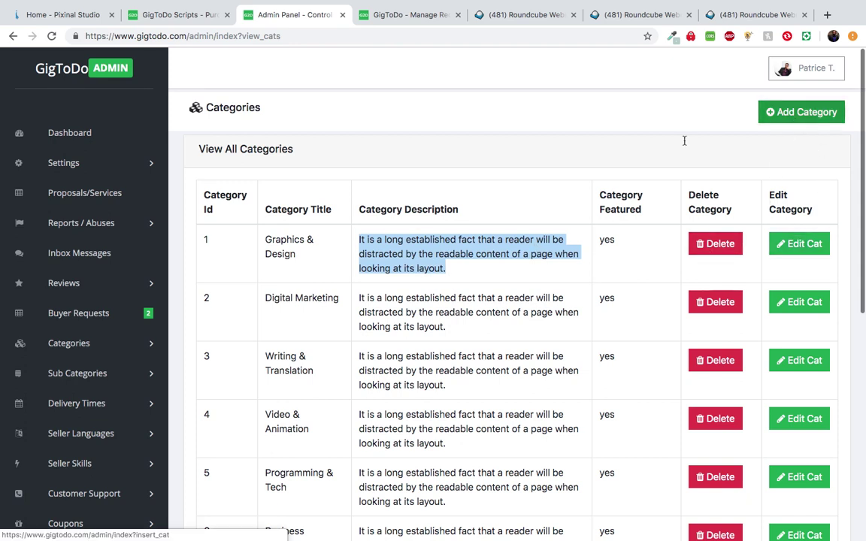
scroll(158, 376, "down", 3)
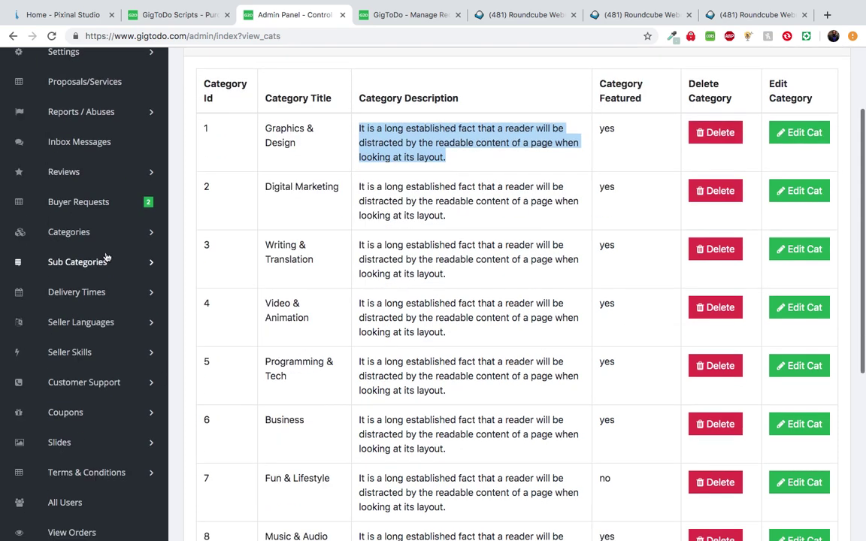
scroll(102, 278, "down", 1)
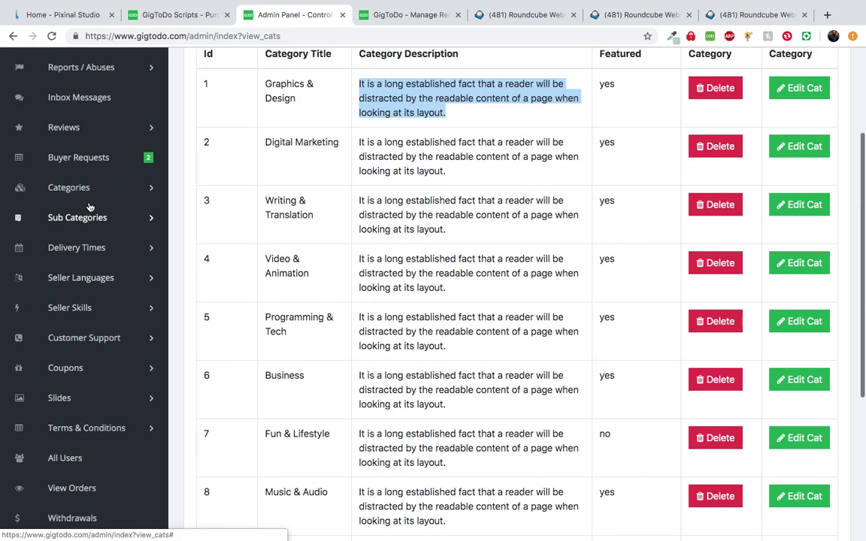
Review All Sub Categories, highlighting a parent category, then open the Delivery Times list
left_click(96, 220)
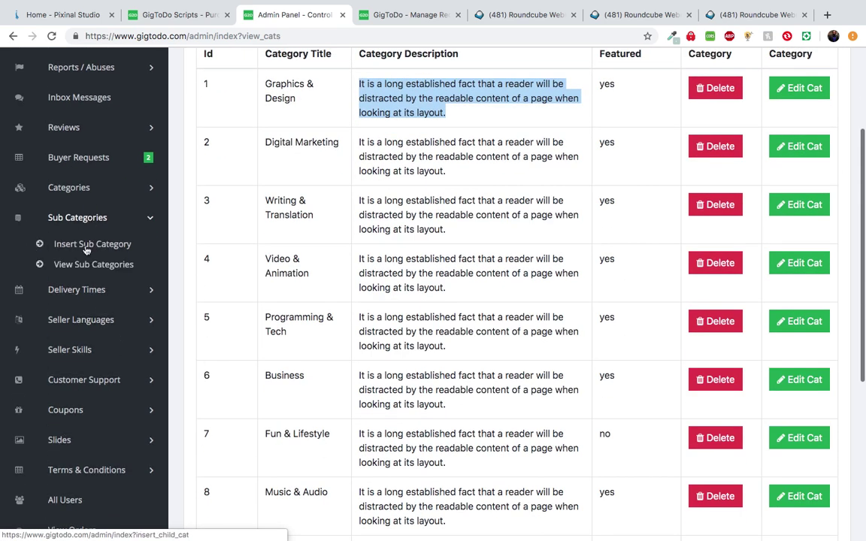
left_click(84, 263)
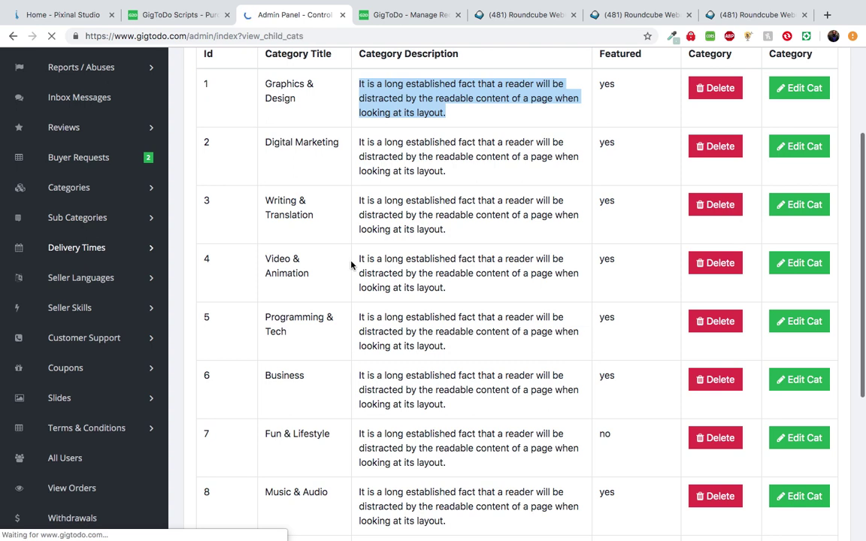
scroll(351, 265, "down", 1)
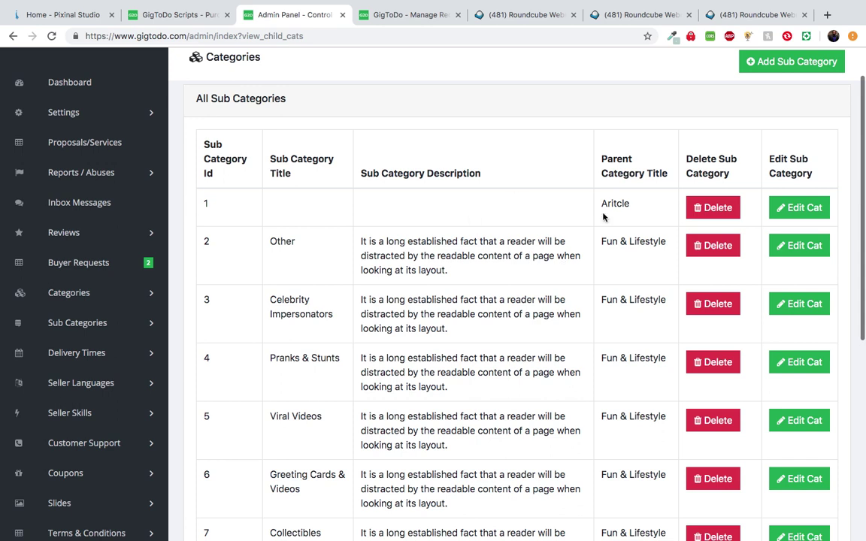
left_click_drag(606, 243, 666, 244)
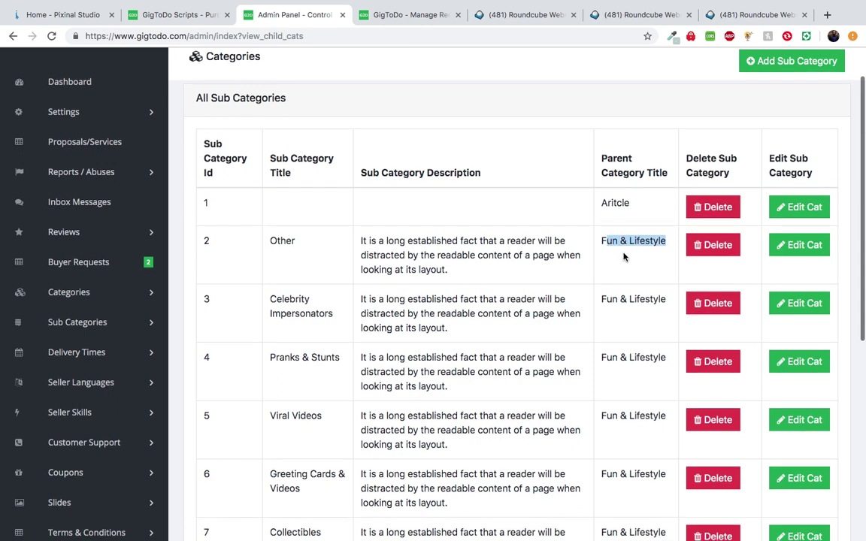
scroll(660, 189, "up", 2)
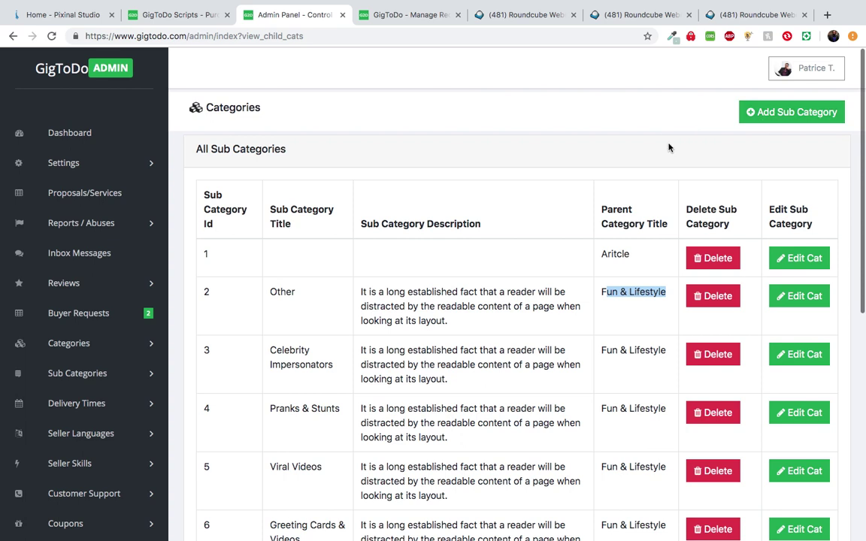
scroll(565, 142, "down", 3)
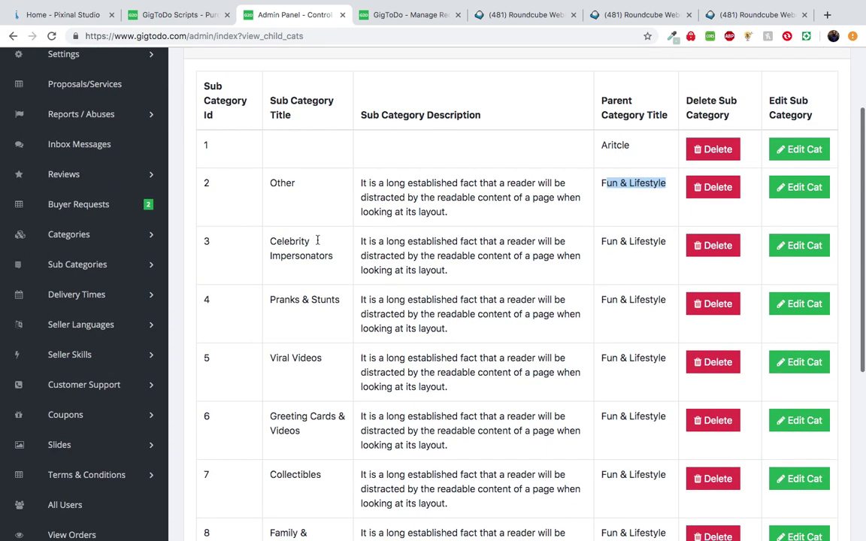
scroll(127, 300, "down", 1)
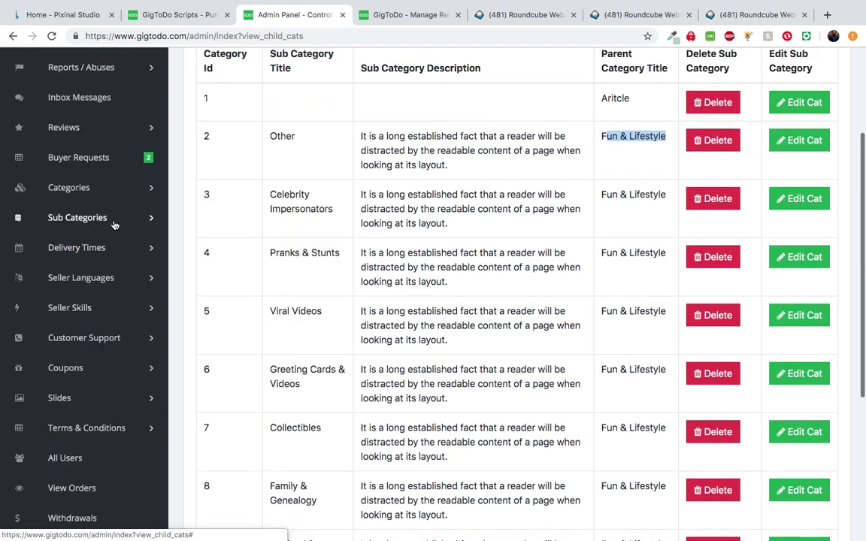
scroll(114, 224, "down", 1)
left_click(107, 198)
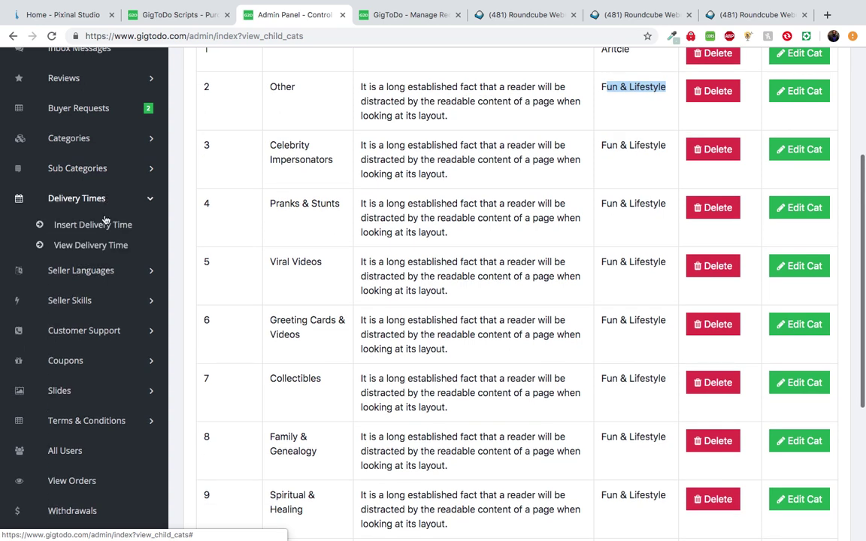
left_click(100, 245)
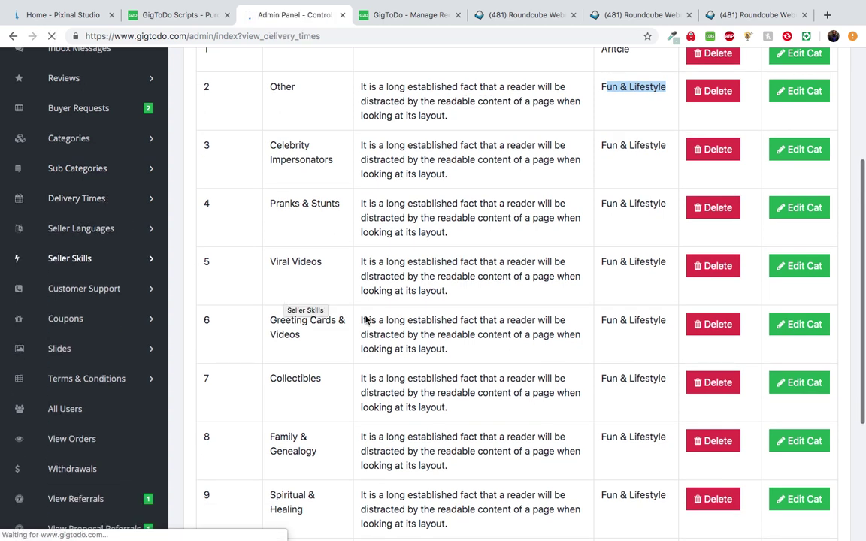
Scroll through the Delivery Times list, from Up to 15 Days to Up to 3 Days
scroll(366, 320, "down", 10)
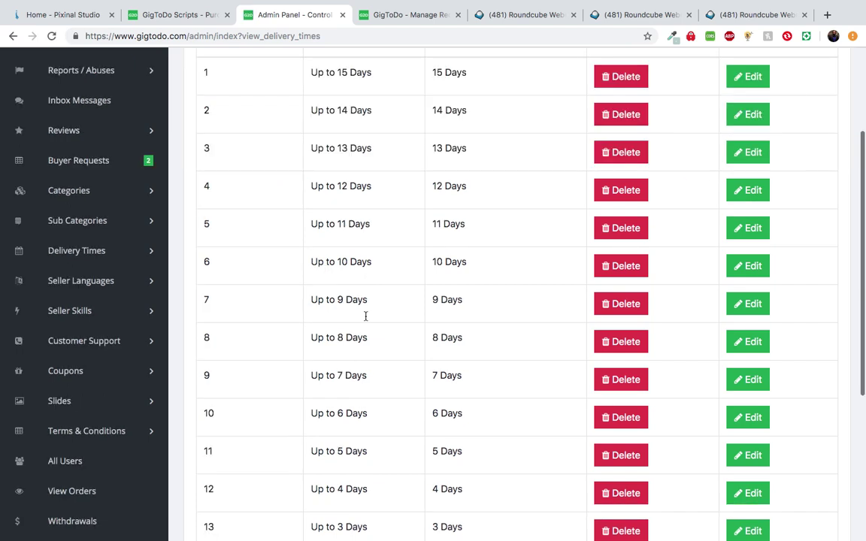
scroll(366, 320, "up", 1)
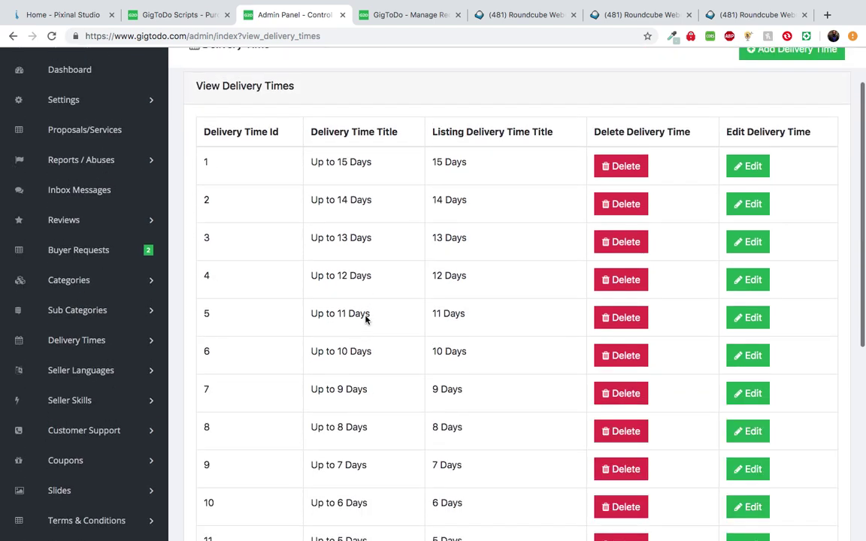
left_click_drag(432, 162, 499, 173)
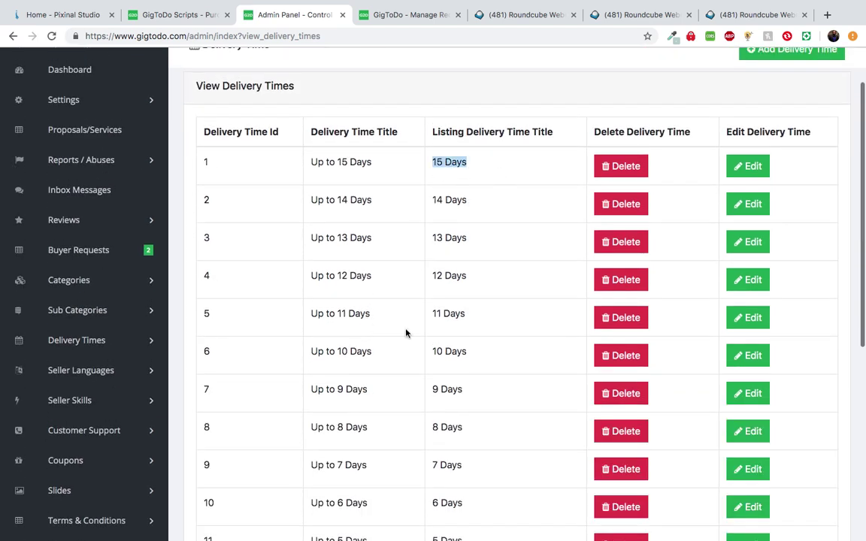
scroll(406, 325, "down", 3)
scroll(406, 324, "up", 4)
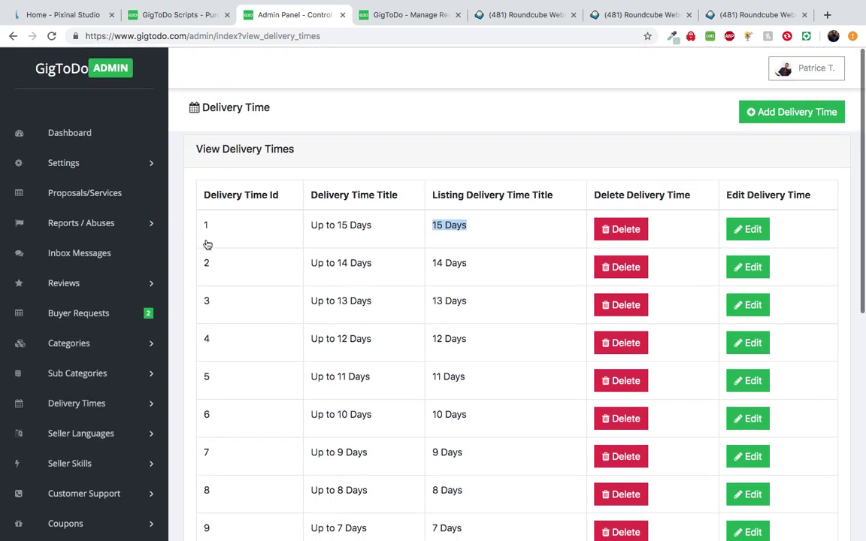
scroll(82, 342, "down", 2)
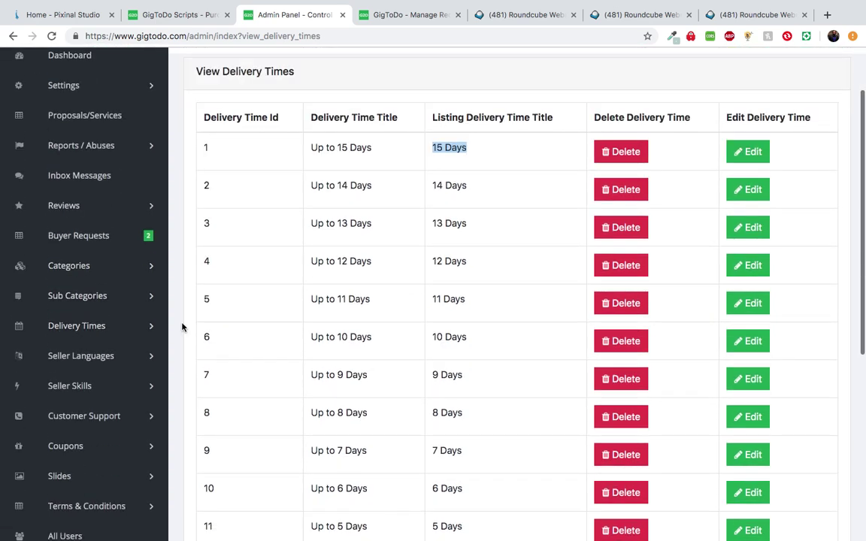
scroll(184, 325, "down", 4)
scroll(256, 272, "up", 4)
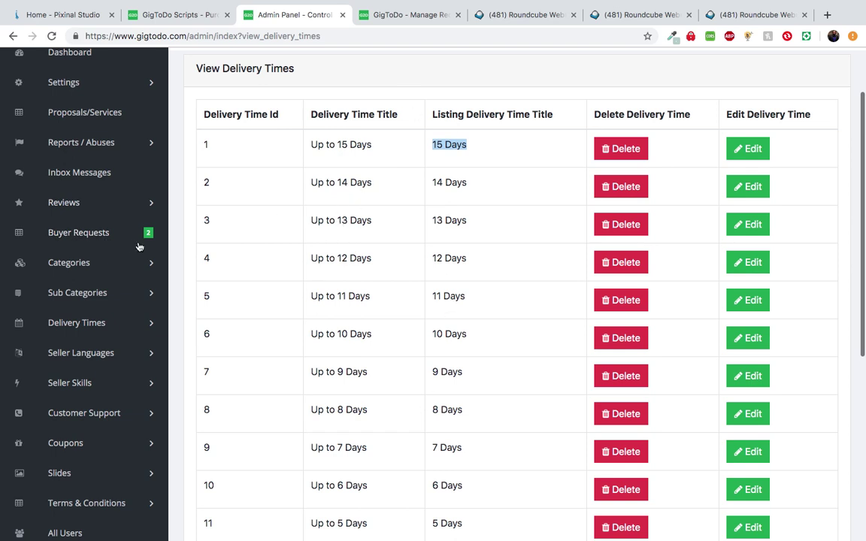
scroll(98, 259, "down", 1)
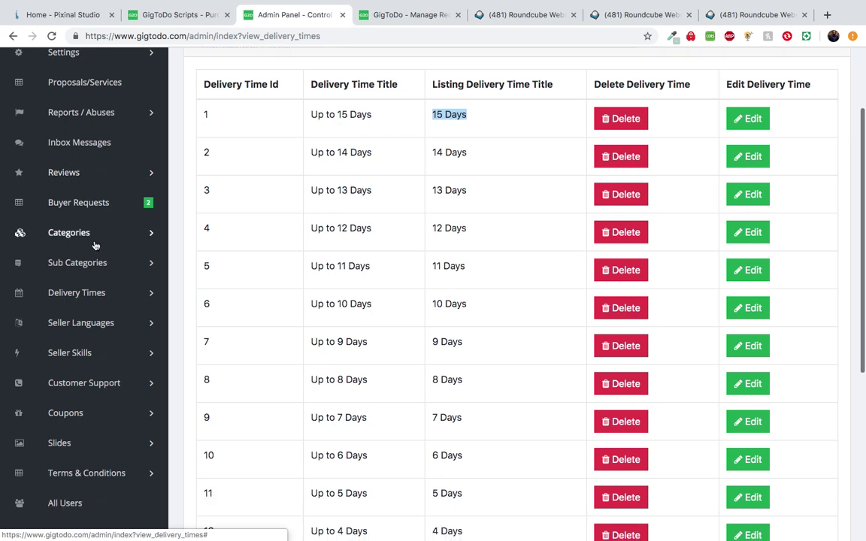
scroll(95, 245, "down", 2)
Expand and collapse Seller Languages, then go to the Manage Requests page with the $200 Website request
left_click(94, 283)
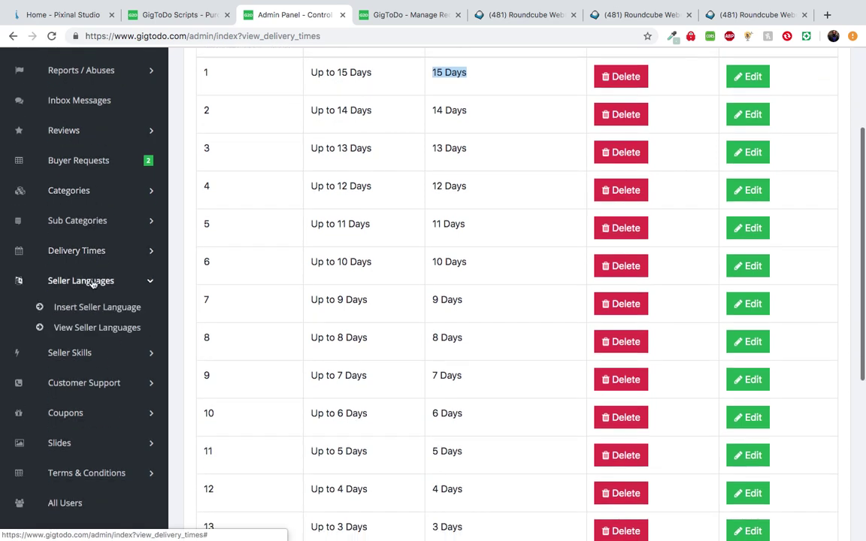
left_click(78, 282)
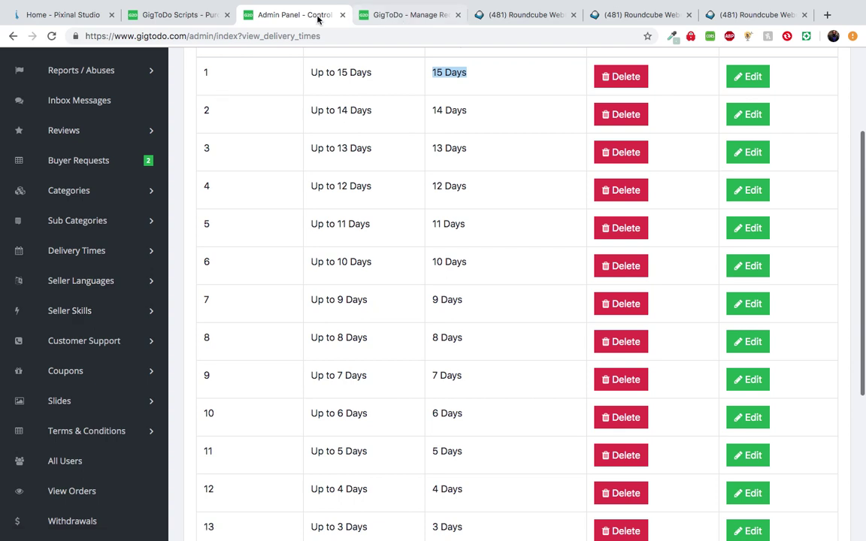
left_click(390, 15)
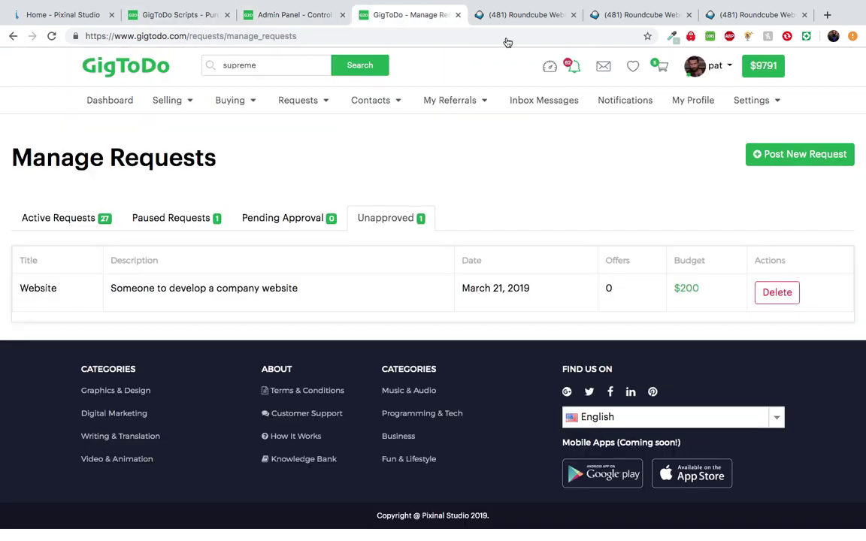
Open My Profile and start adding a new language, opening and closing the language list
left_click(675, 105)
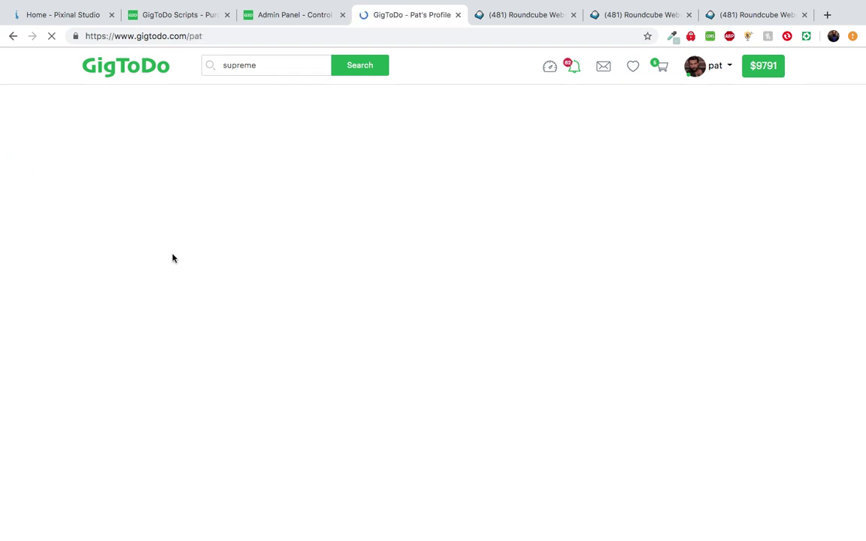
scroll(128, 288, "down", 3)
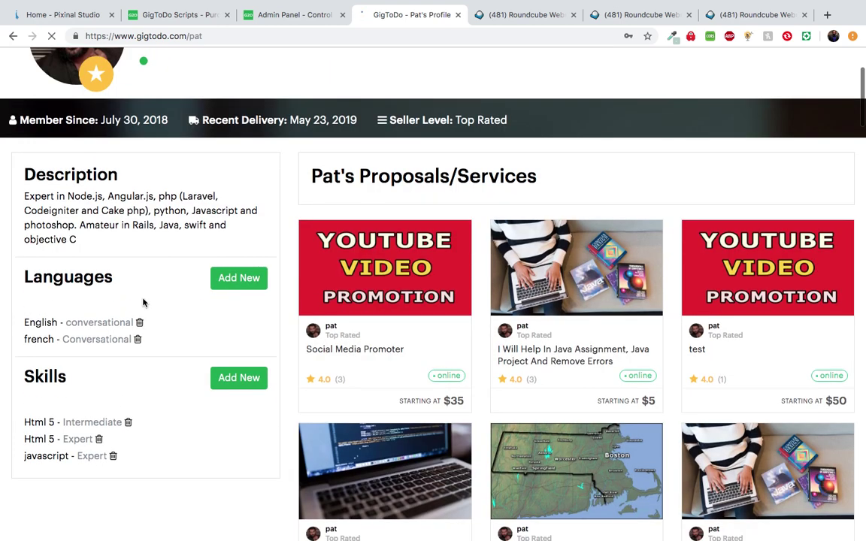
scroll(143, 302, "down", 3)
left_click(236, 185)
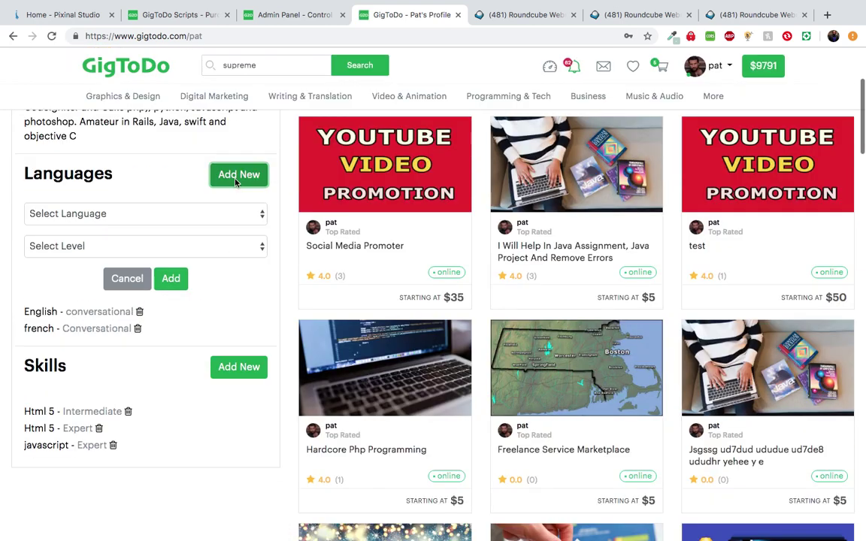
left_click(184, 213)
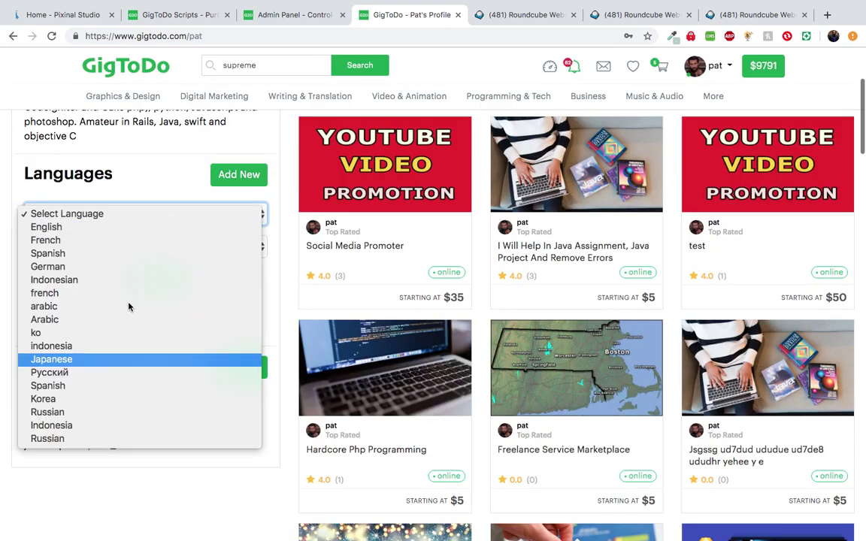
left_click(135, 133)
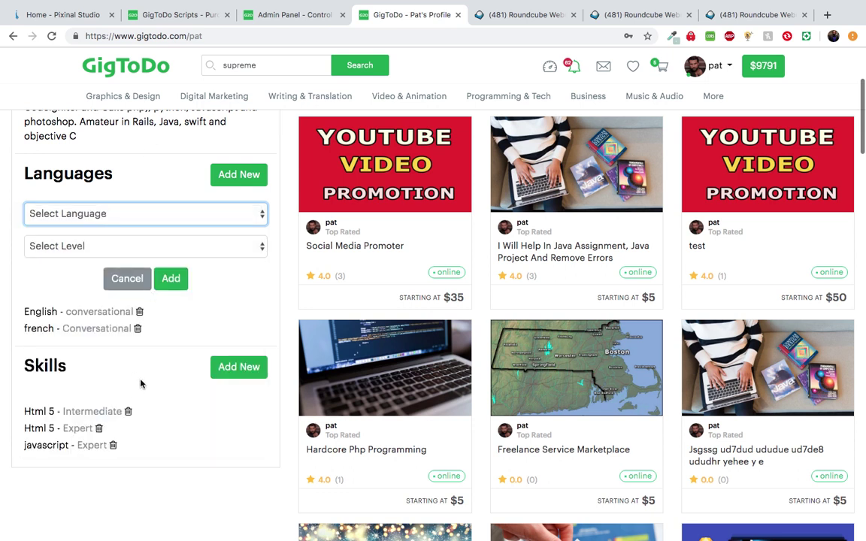
Start adding a new skill, opening and closing the skills list
left_click(227, 367)
left_click(150, 406)
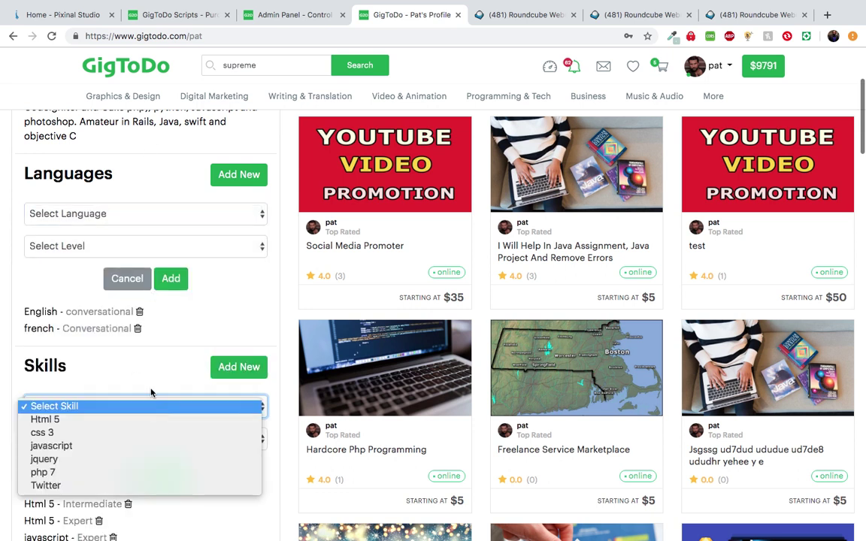
left_click(306, 22)
Back in the admin panel, view Customer Support > Support Settings and select its description text
left_click(294, 14)
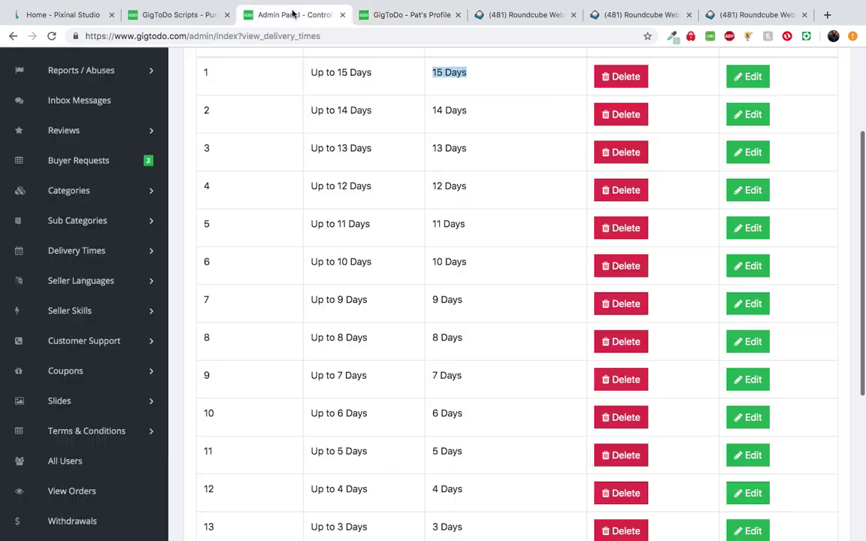
left_click(103, 288)
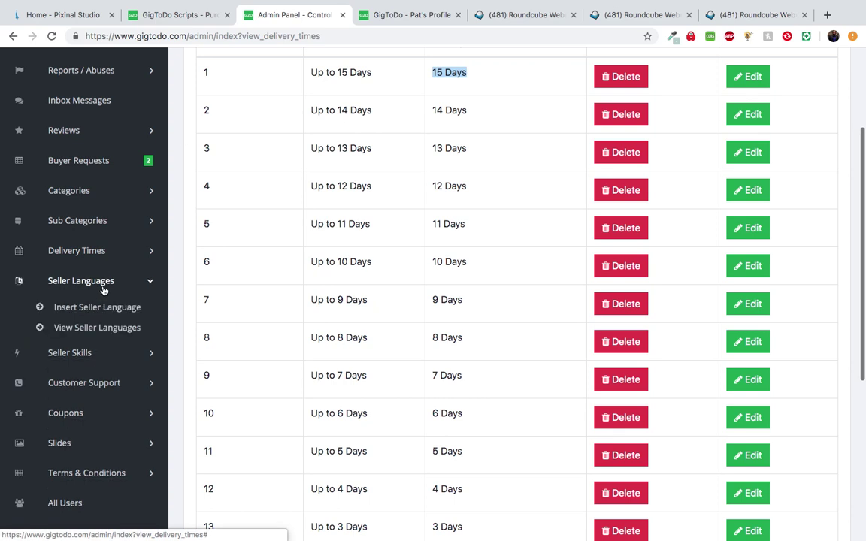
left_click(92, 282)
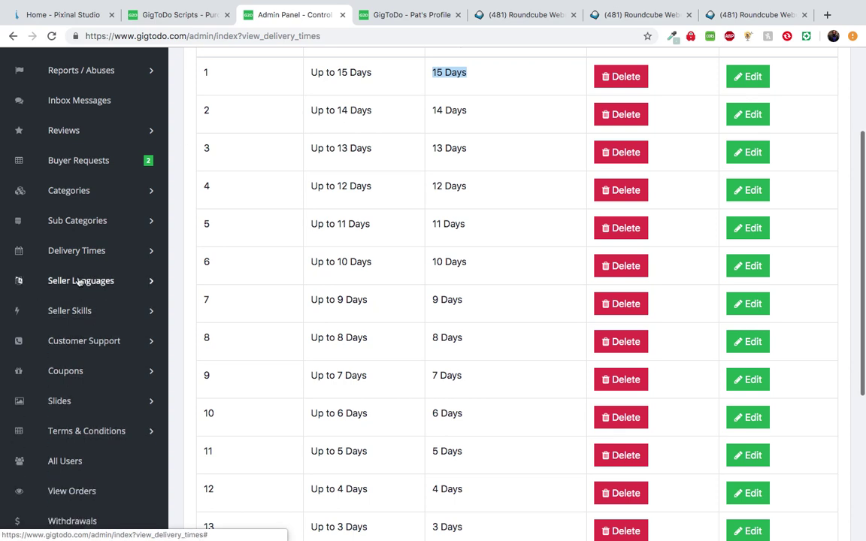
scroll(107, 322, "down", 2)
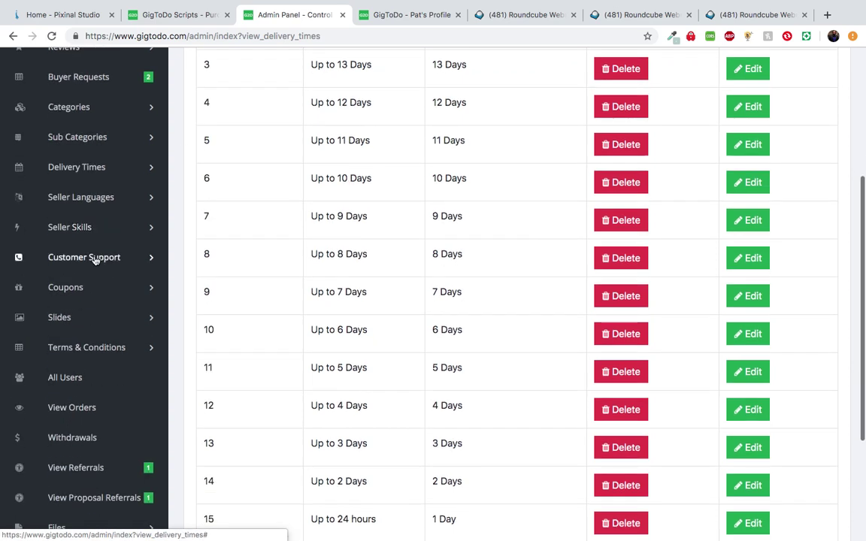
left_click(92, 257)
left_click(88, 285)
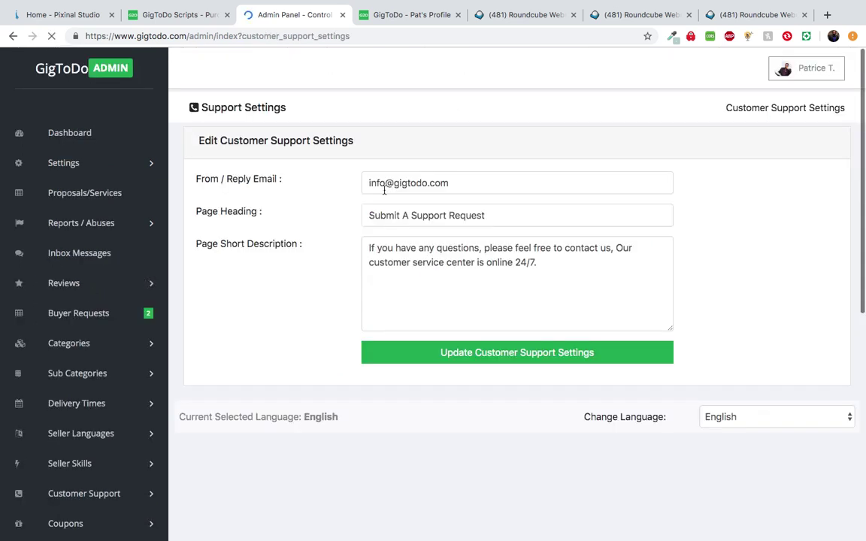
left_click_drag(369, 249, 439, 276)
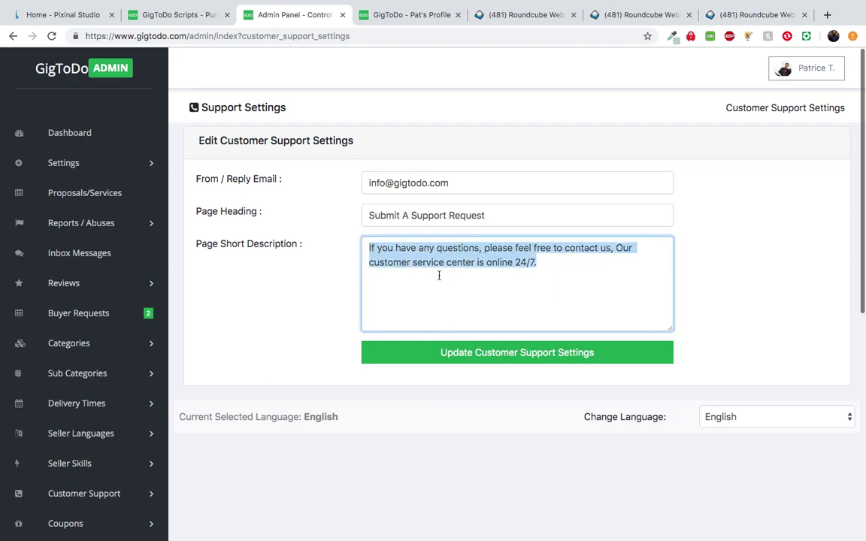
left_click(397, 259)
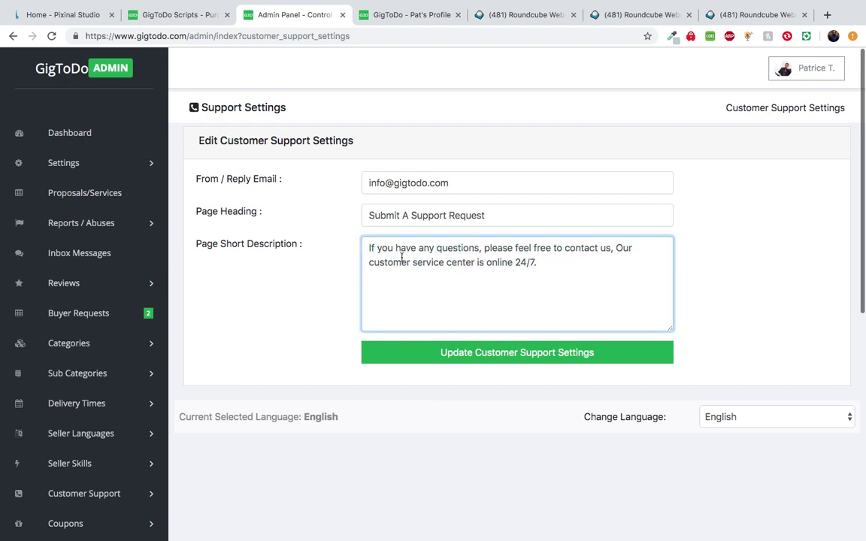
Open Customer Support > Support Requests, showing two Order Support and one Review Removal request
scroll(112, 345, "down", 3)
scroll(112, 344, "down", 2)
scroll(106, 400, "down", 4)
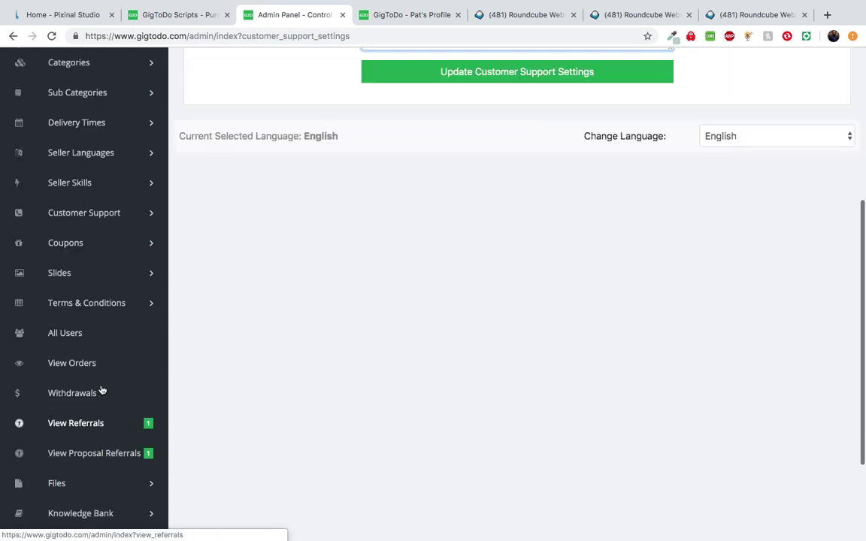
scroll(104, 318, "up", 3)
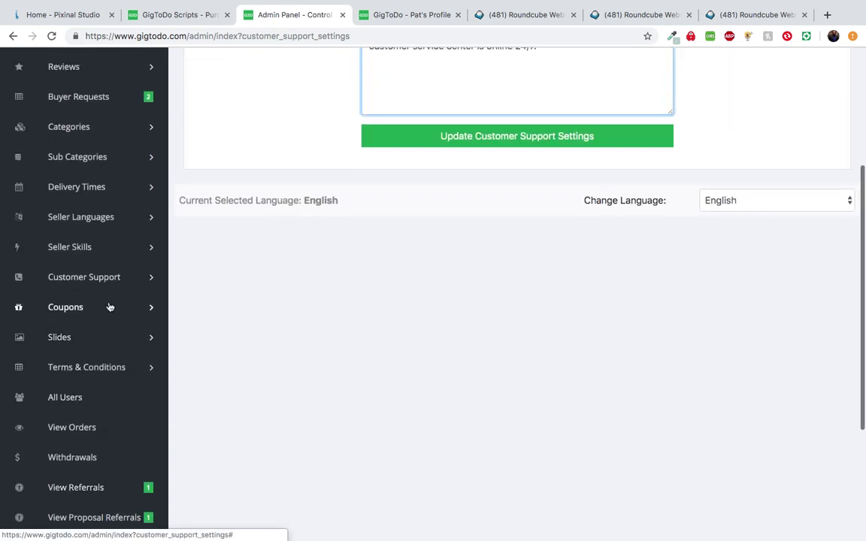
left_click(109, 307)
left_click(109, 282)
left_click(96, 327)
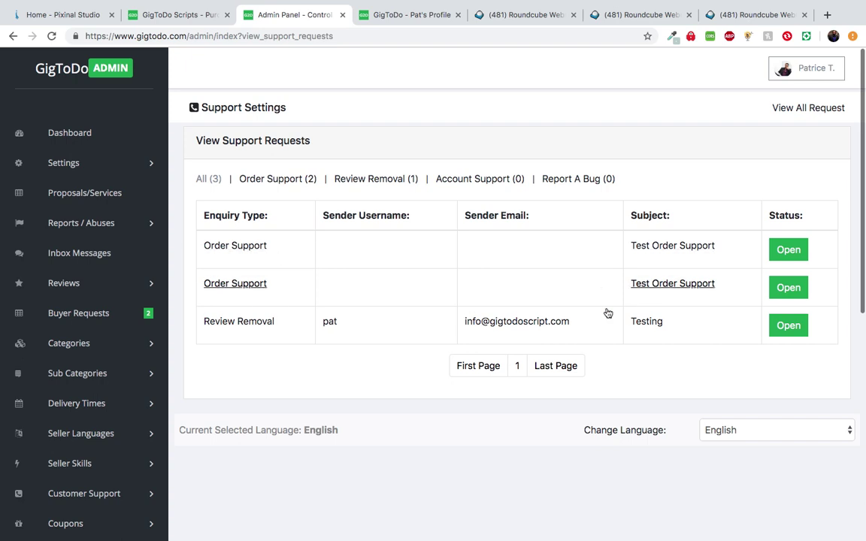
Change the first Test Order Support request's status from open to close and confirm it
left_click(242, 255)
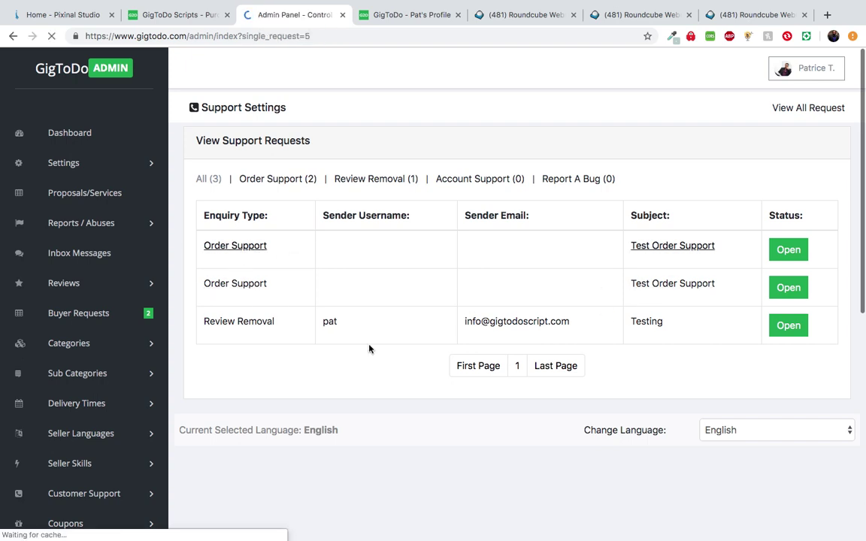
left_click(344, 392)
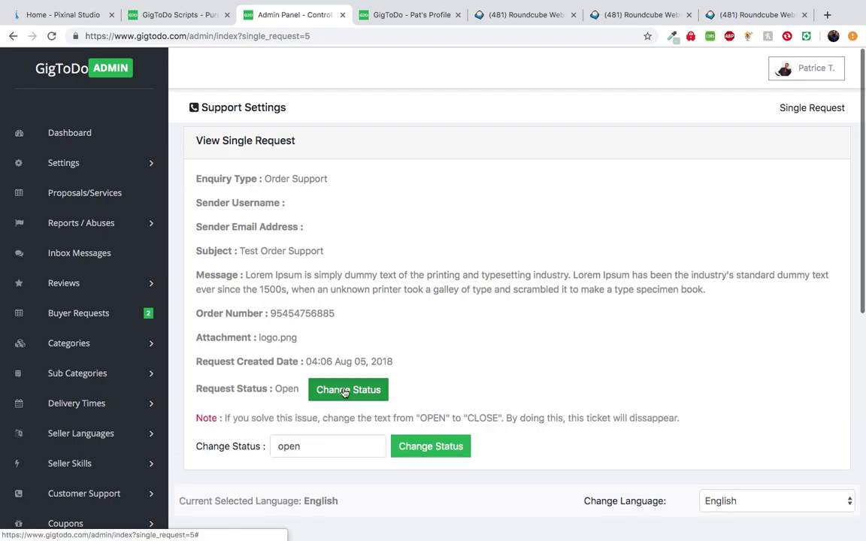
double_click(304, 446)
type("close")
left_click(422, 446)
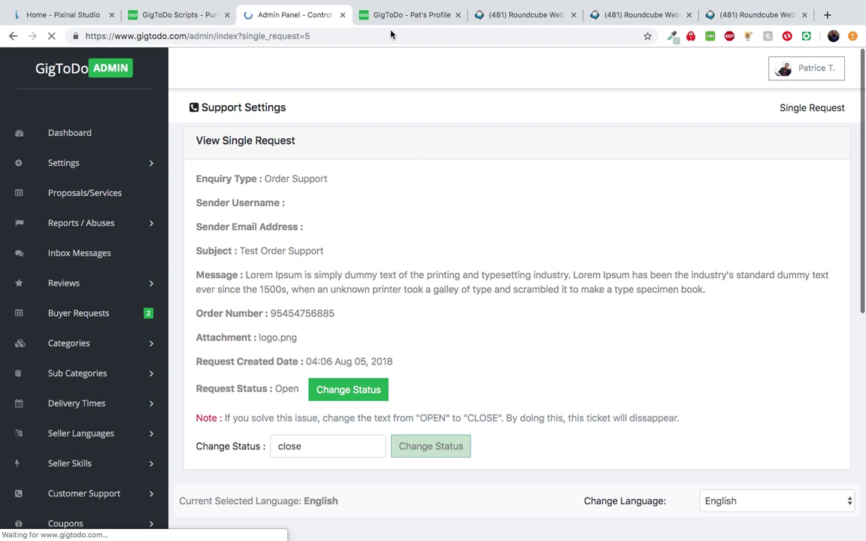
left_click(539, 101)
left_click(410, 14)
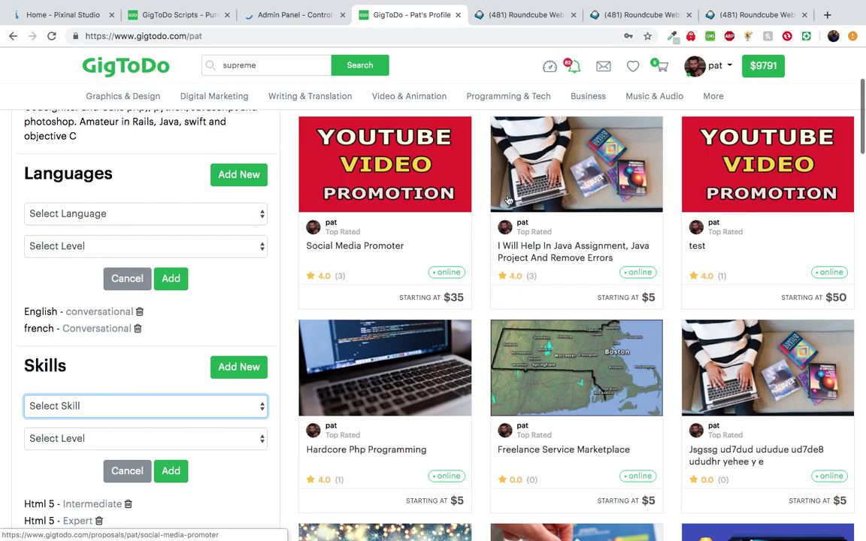
Go to the GigToDo home page and open the site's customer support page
scroll(508, 200, "up", 3)
scroll(511, 206, "down", 4)
scroll(503, 203, "down", 10)
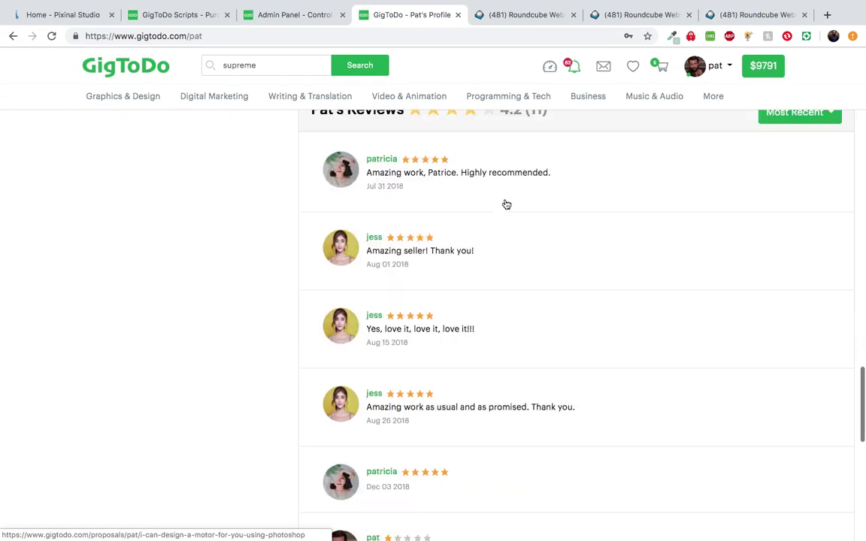
left_click(120, 64)
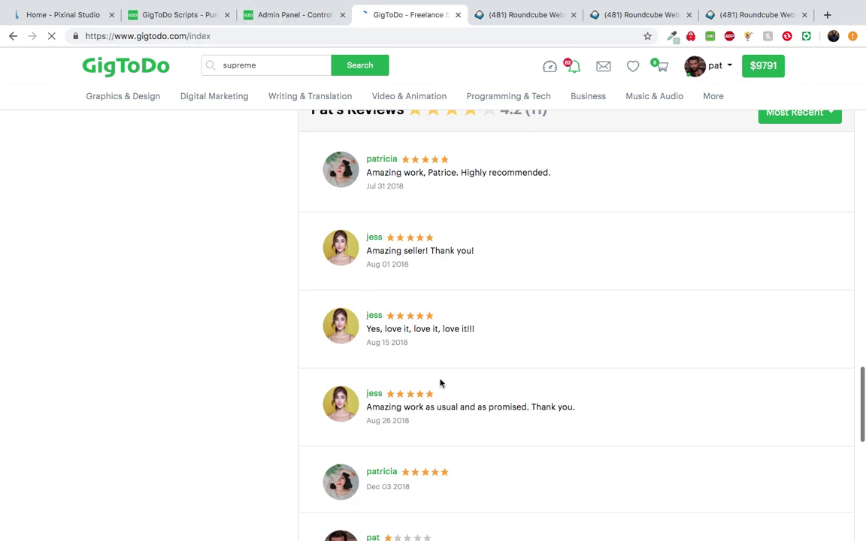
scroll(441, 384, "down", 15)
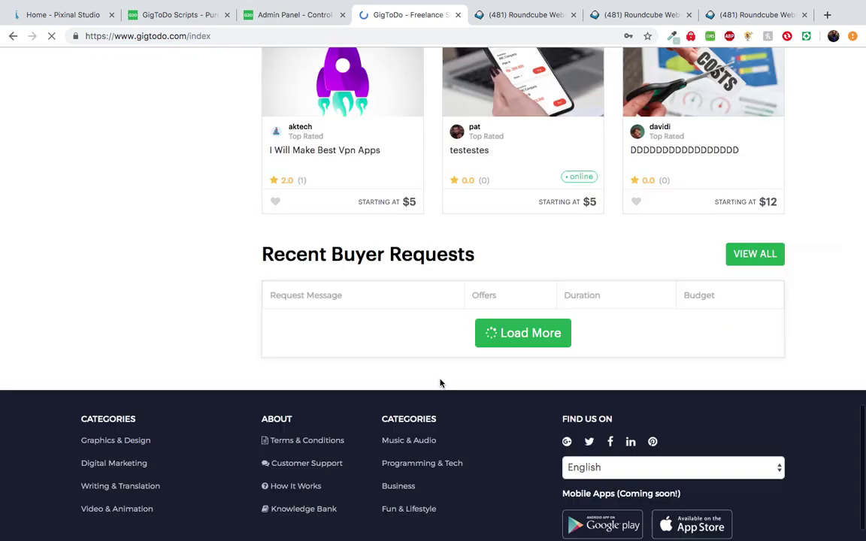
left_click(306, 426)
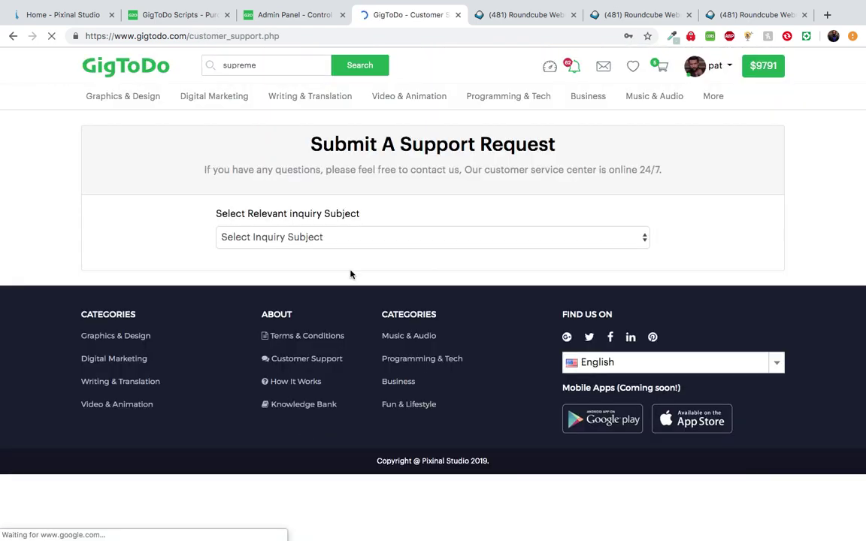
Open the Select Inquiry Subject list, dismiss it unchosen, and return to the admin panel
left_click(352, 239)
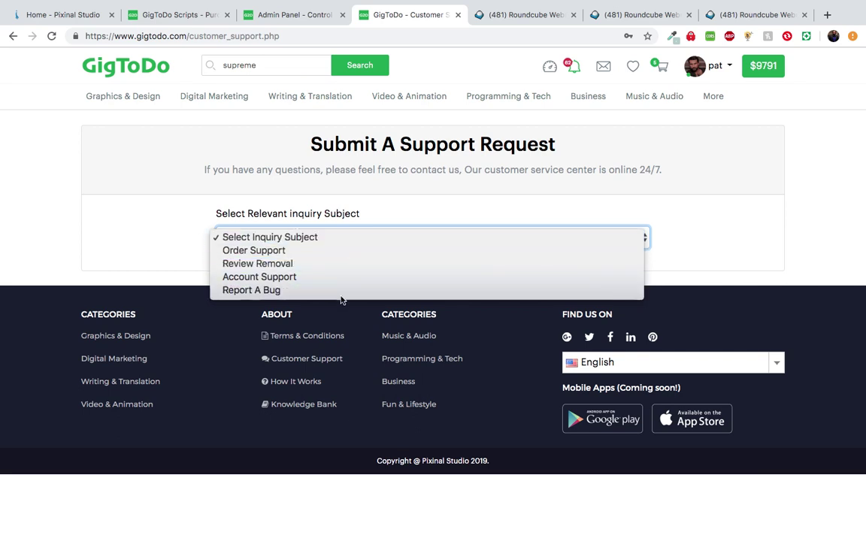
left_click(293, 13)
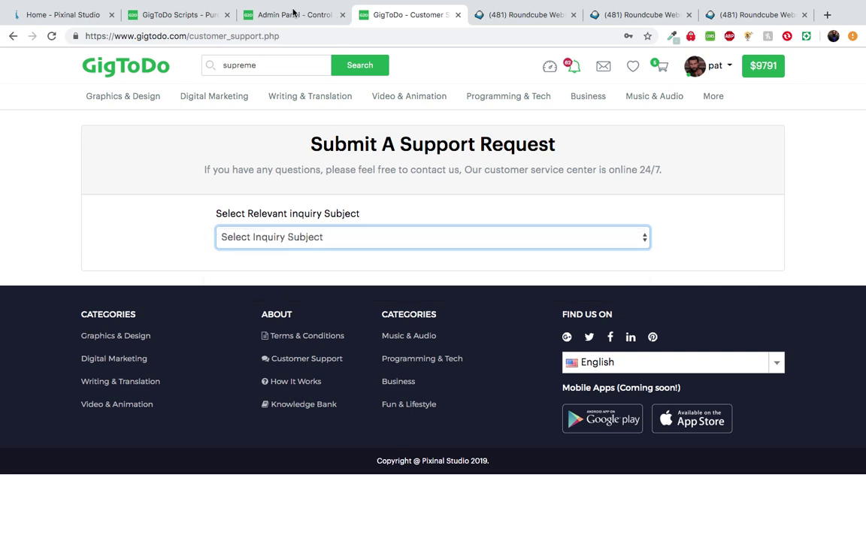
left_click(290, 21)
scroll(158, 321, "down", 5)
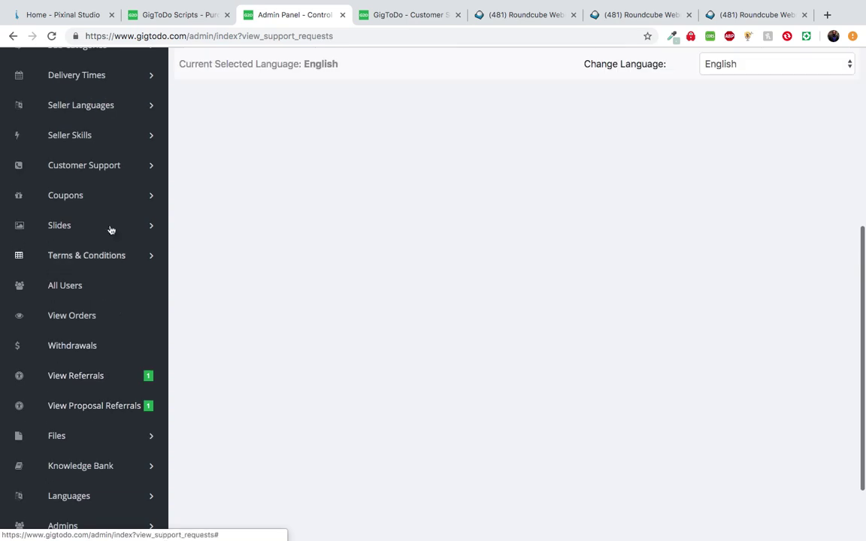
Expand Coupons in the sidebar and open View Coupons to see the three coupons
left_click(102, 167)
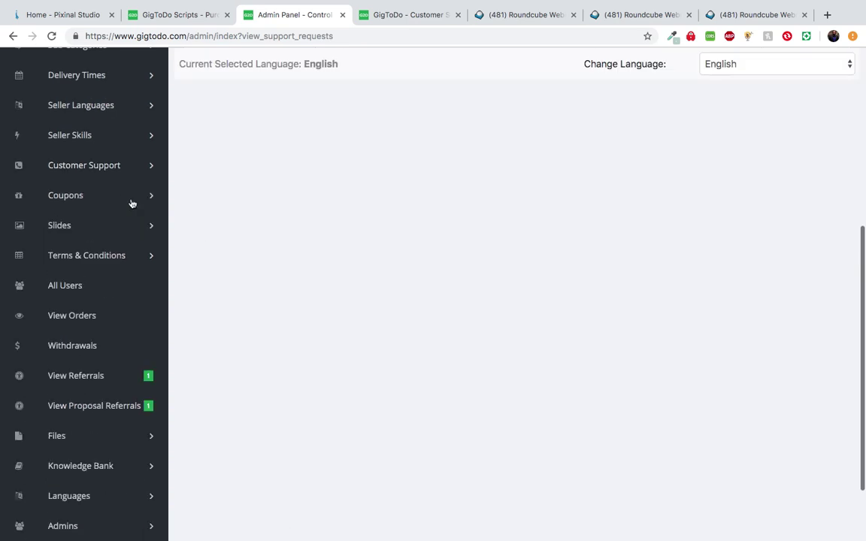
left_click(121, 201)
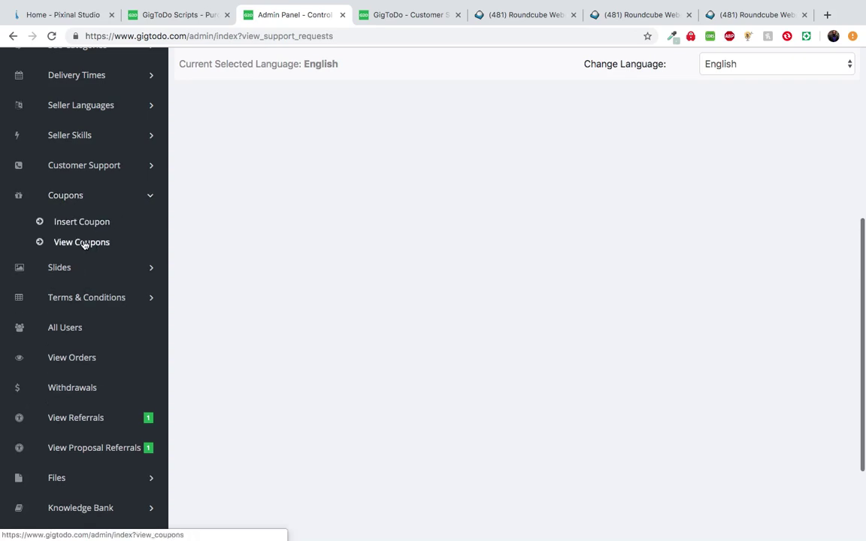
left_click(83, 243)
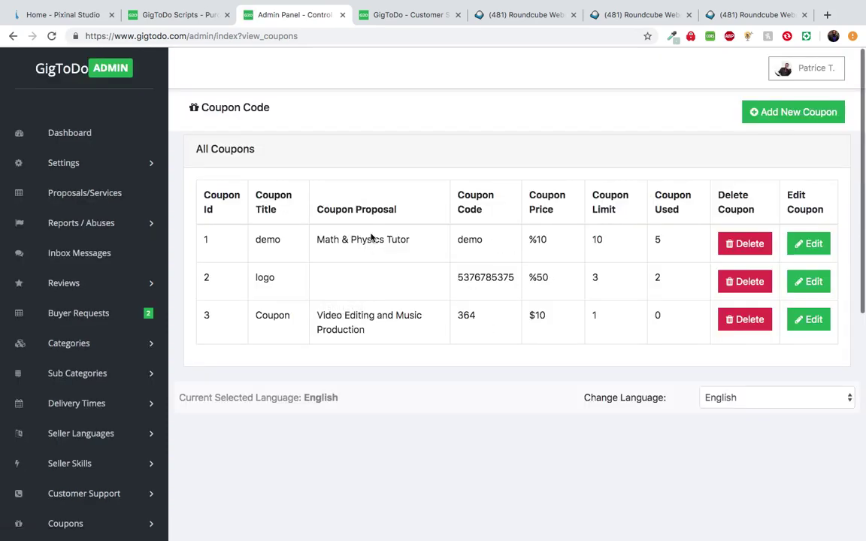
left_click(406, 14)
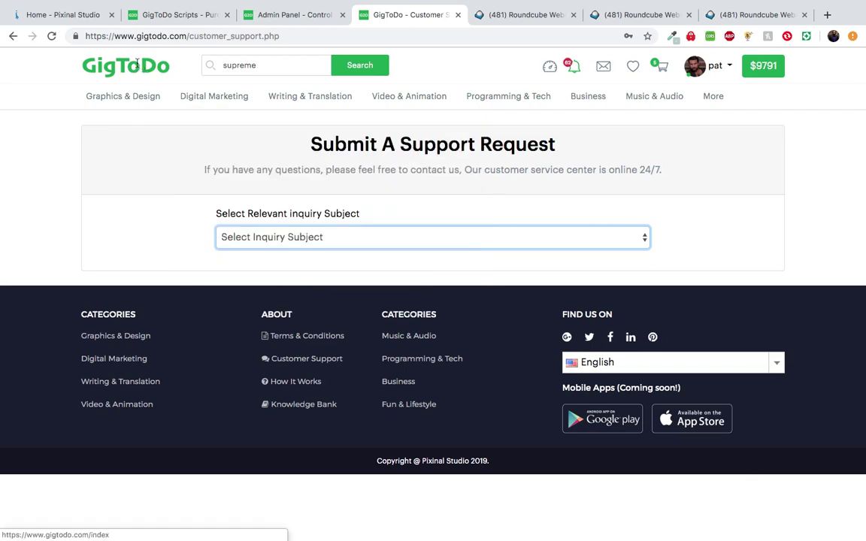
Search the marketplace for physics, replacing 'supreme', and compare with the admin demo coupon
double_click(254, 64)
type("physics")
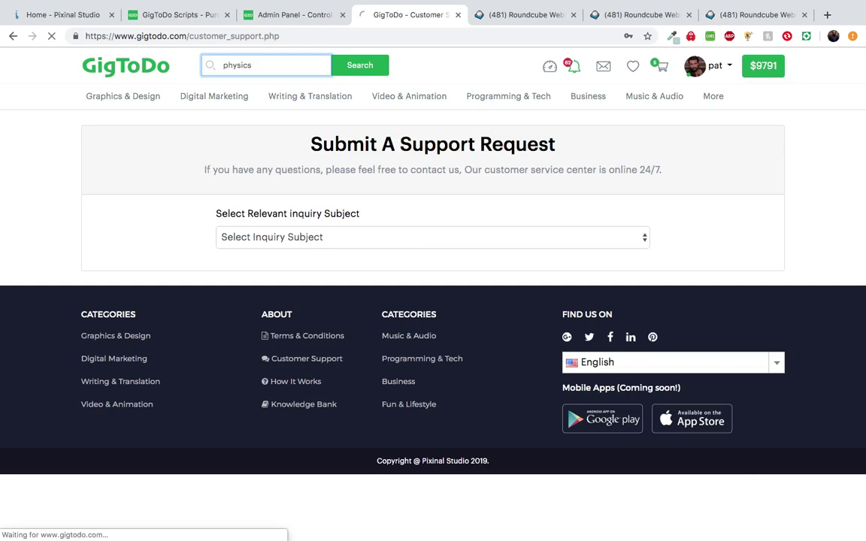
left_click(364, 69)
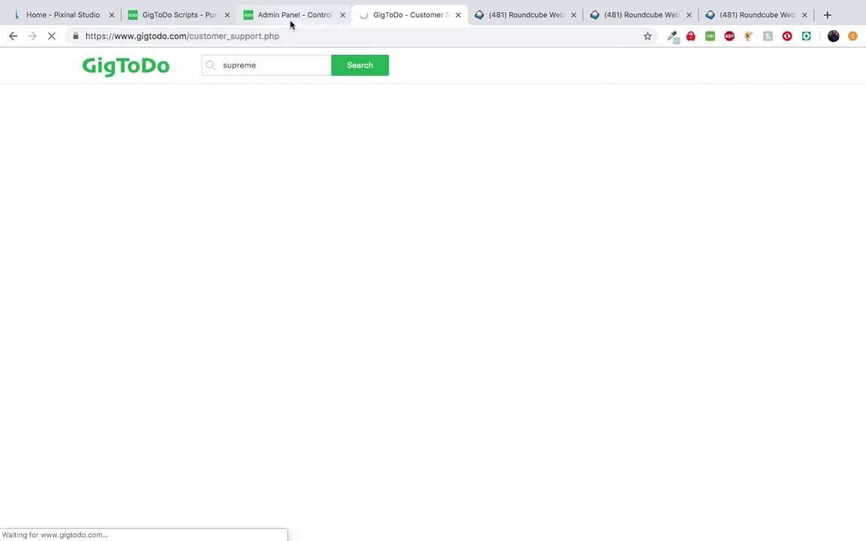
left_click(290, 23)
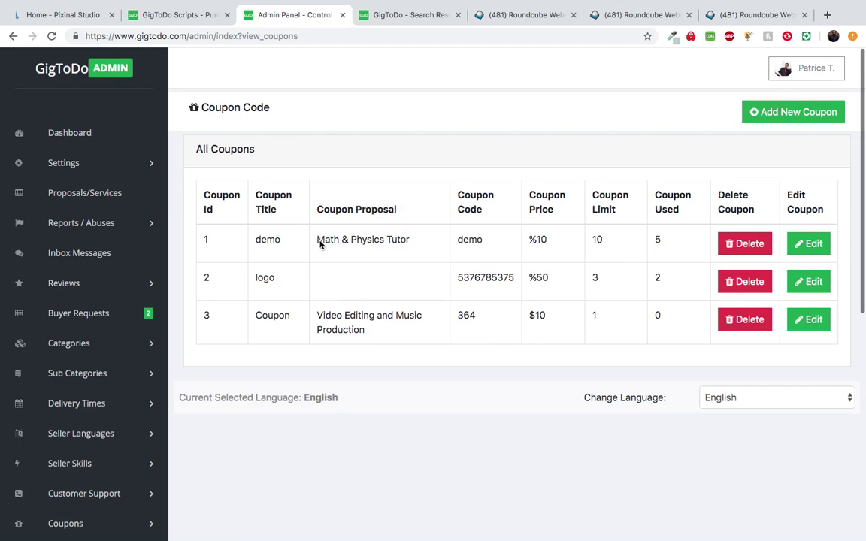
left_click_drag(317, 241, 384, 250)
left_click_drag(276, 243, 256, 246)
Open the Math & Physics Tutor proposal and order it to reach the $25 checkout
left_click(396, 14)
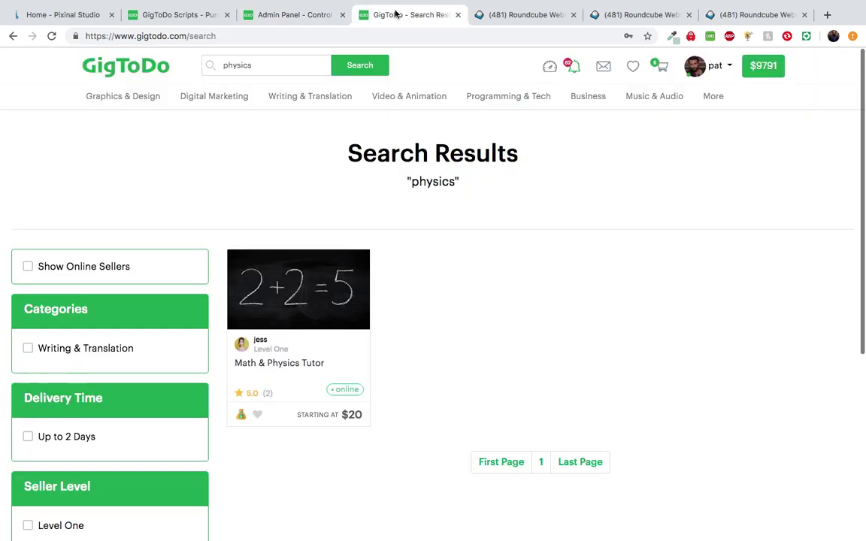
left_click(273, 367)
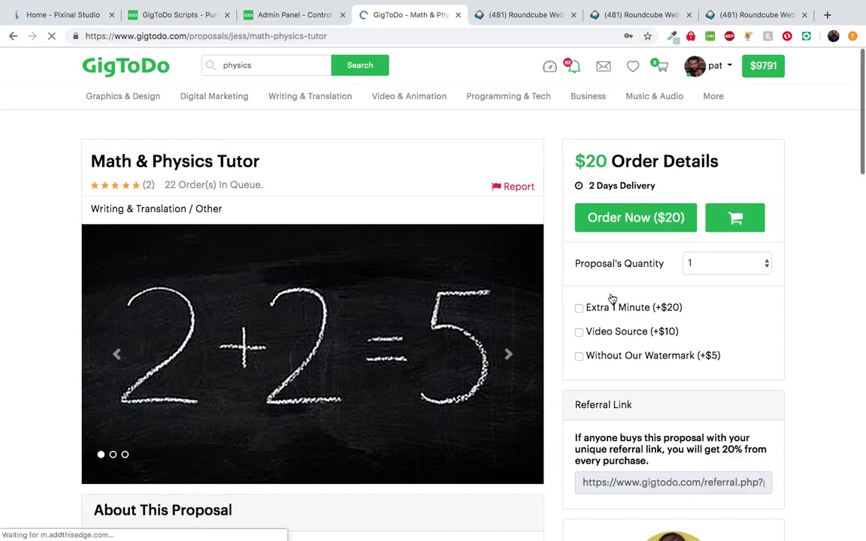
left_click(622, 225)
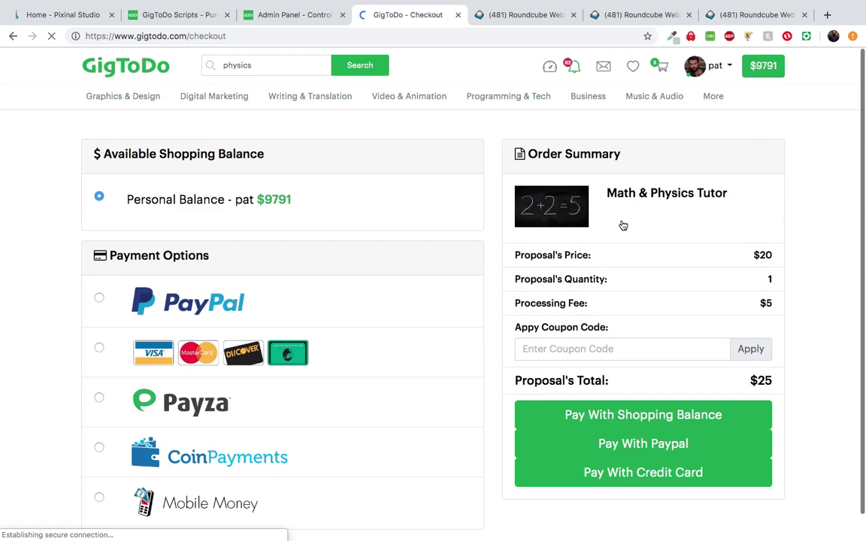
Try the coupon code 'coupon' on the $20 proposal, which gets rejected
scroll(420, 283, "down", 3)
scroll(419, 283, "up", 3)
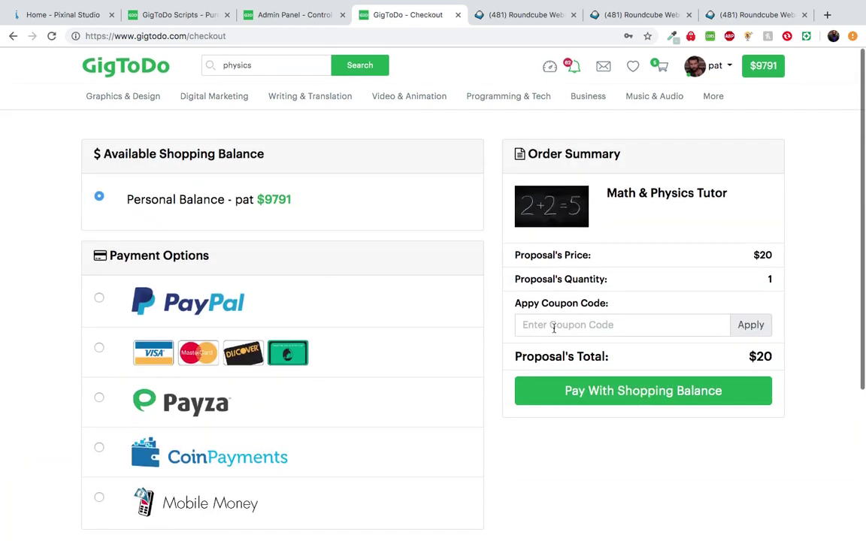
left_click(552, 330)
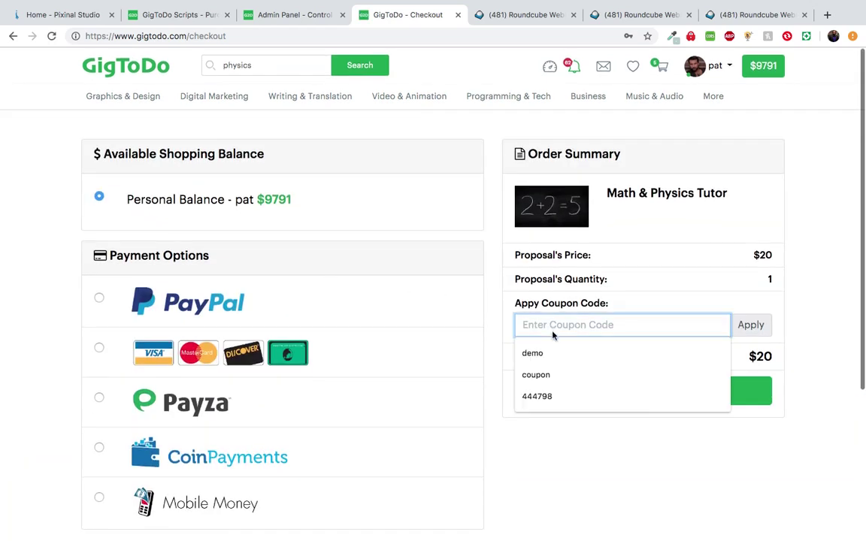
left_click(535, 375)
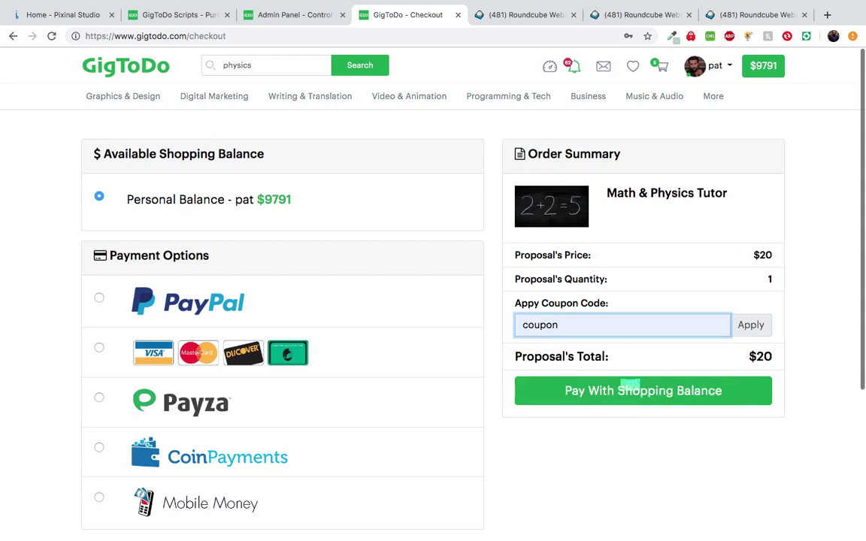
left_click(754, 255)
double_click(770, 256)
left_click(777, 257)
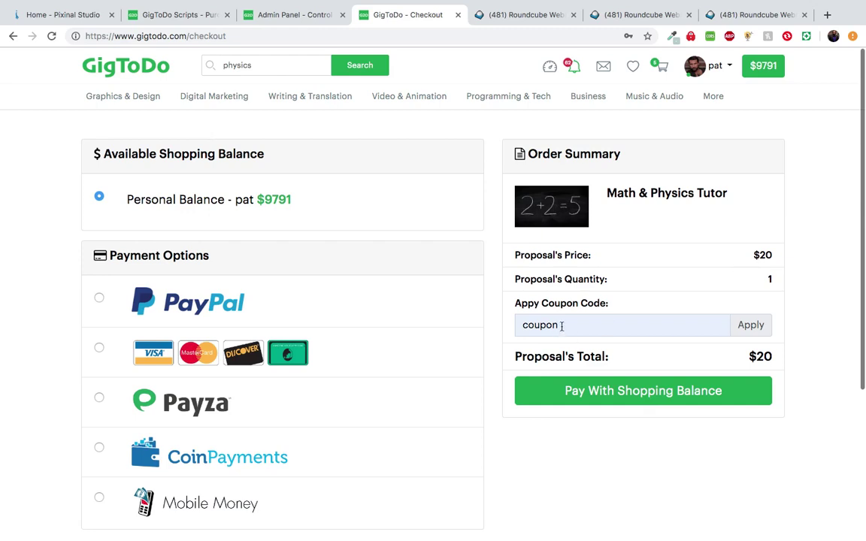
left_click(746, 329)
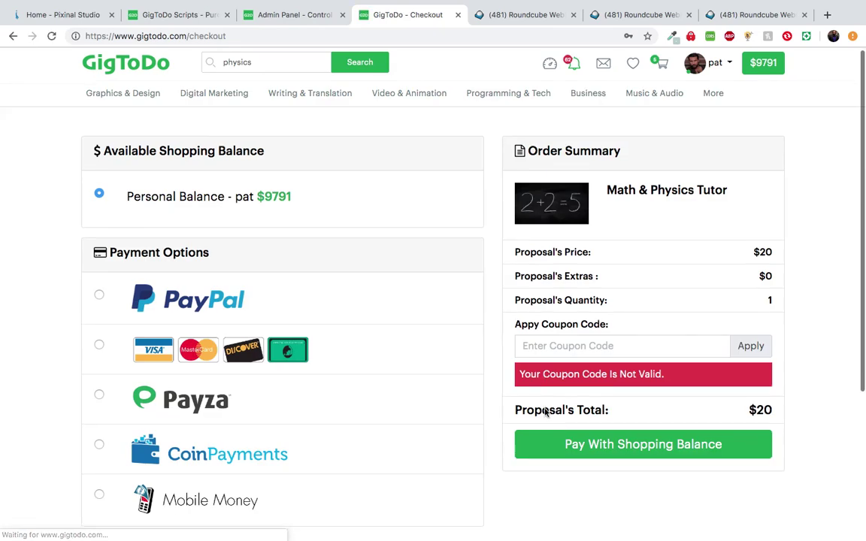
scroll(624, 301, "down", 2)
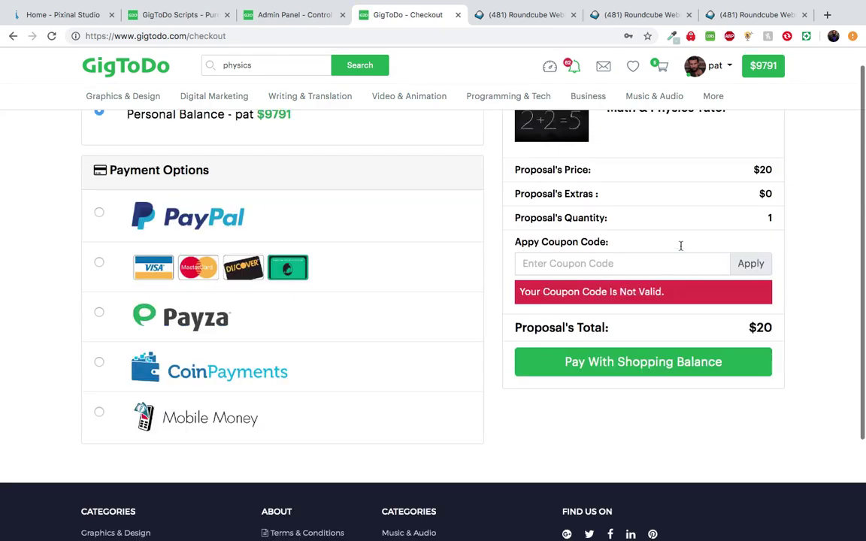
Apply the 'demo' coupon so the total drops to $18
left_click(598, 263)
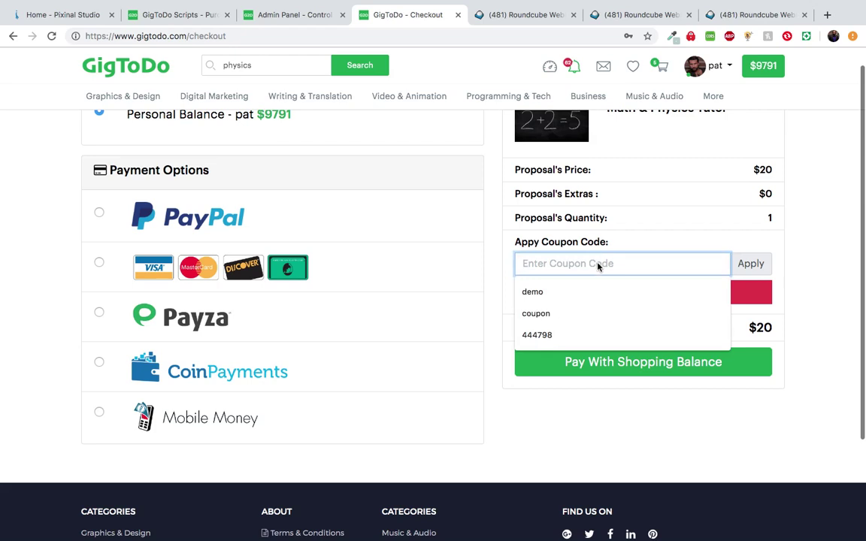
left_click(569, 291)
left_click(761, 269)
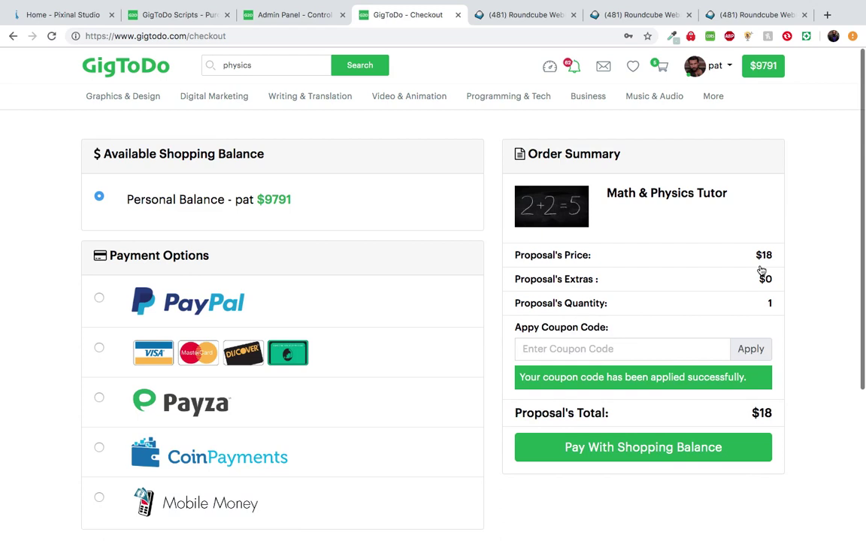
scroll(630, 346, "down", 3)
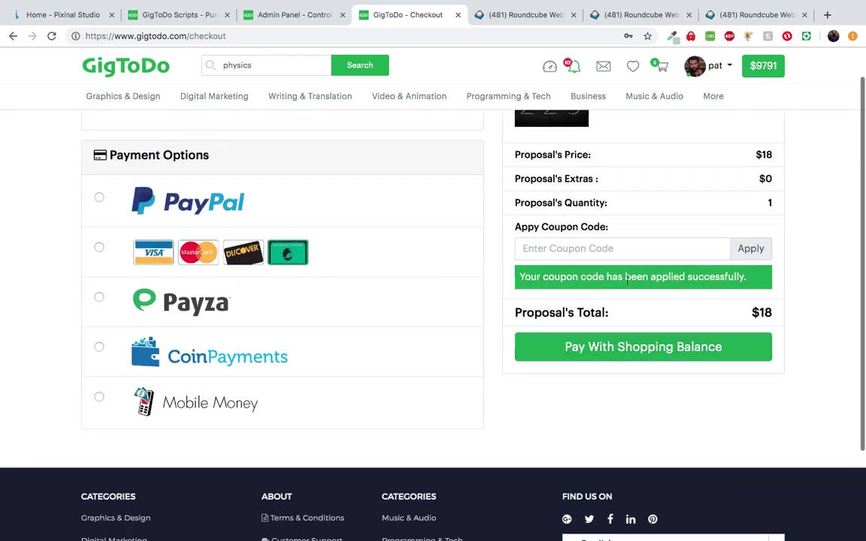
scroll(690, 277, "up", 3)
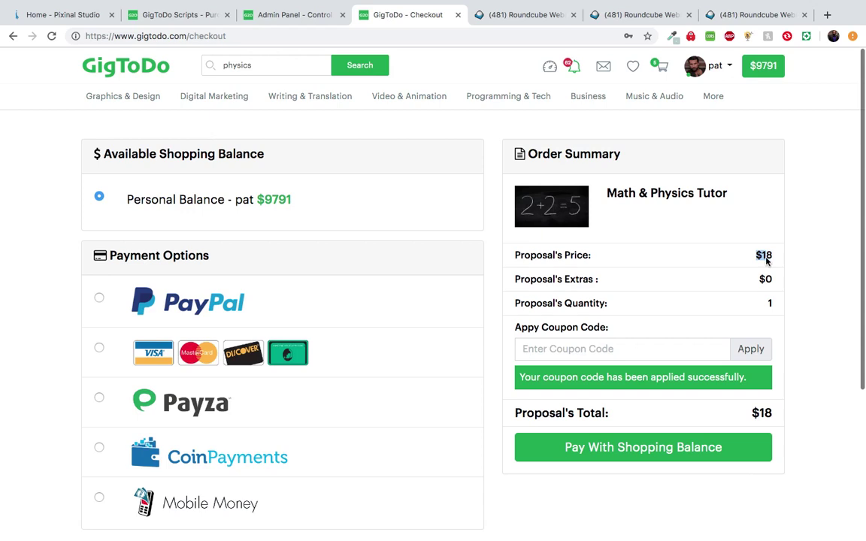
double_click(766, 255)
left_click(290, 15)
scroll(267, 272, "down", 5)
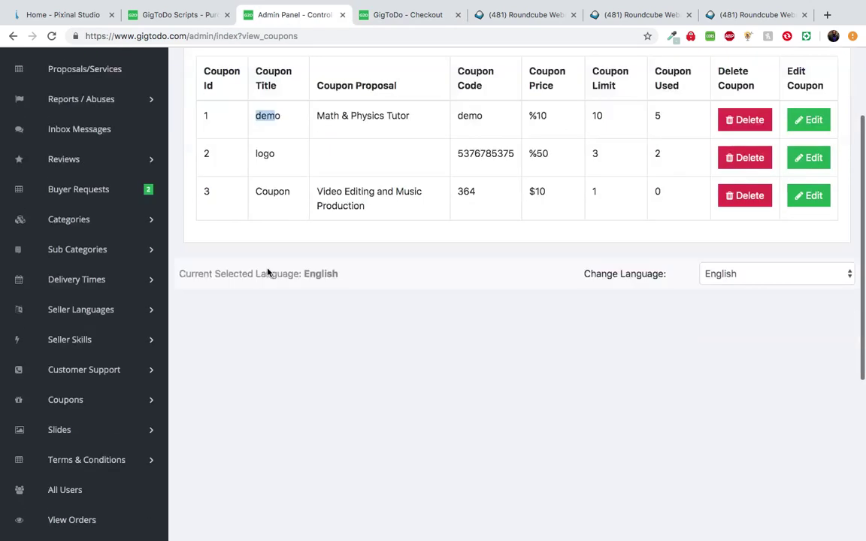
Expand Slides and Terms & Conditions in the sidebar, then open All Users showing 101 users
left_click(111, 369)
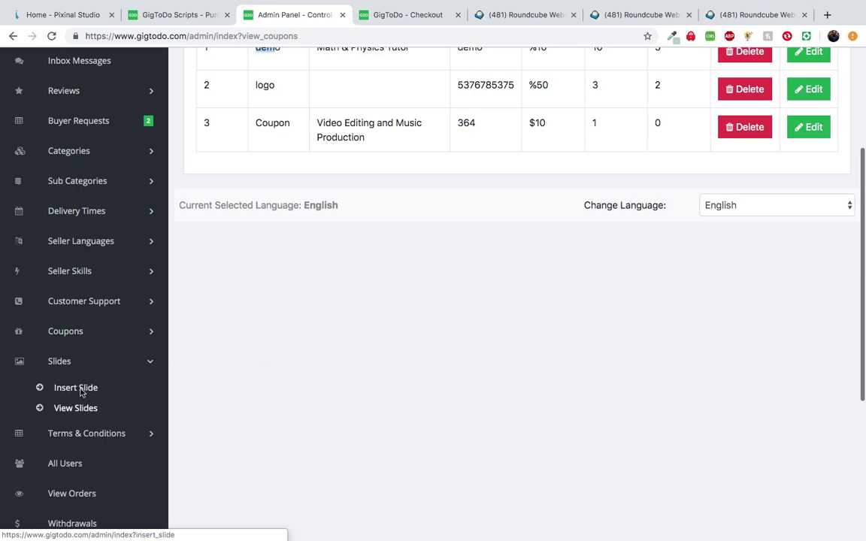
scroll(82, 392, "down", 3)
left_click(81, 333)
scroll(82, 336, "down", 1)
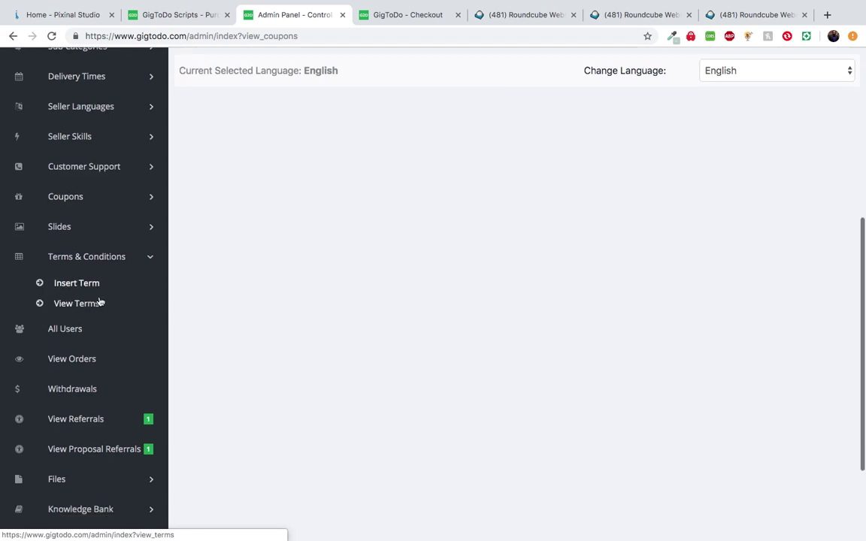
scroll(125, 302, "down", 2)
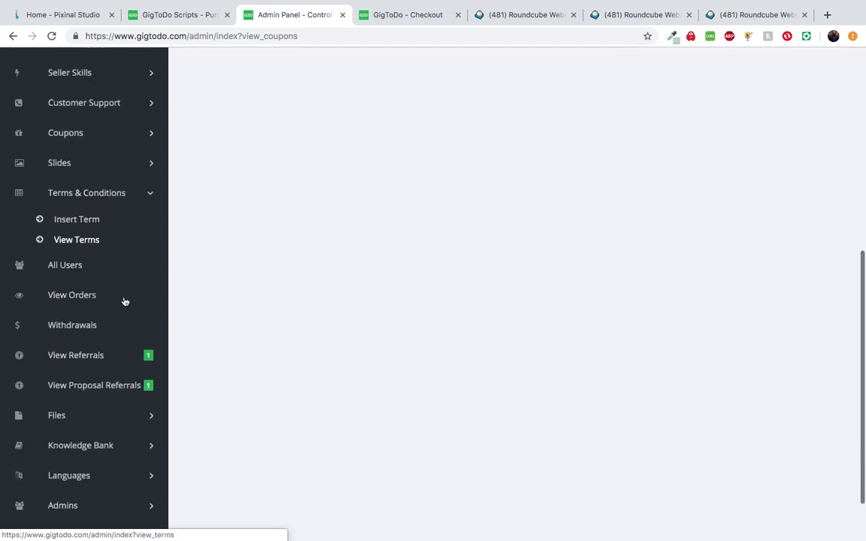
scroll(98, 271, "down", 1)
left_click(72, 240)
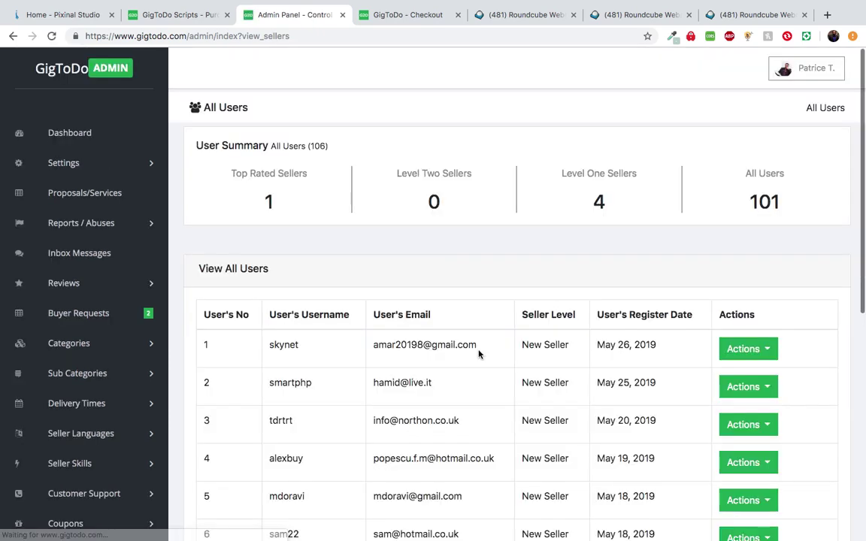
Go to page 15 of All Users via page 16 and open the last user's Actions menu
scroll(478, 354, "down", 5)
left_click(685, 408)
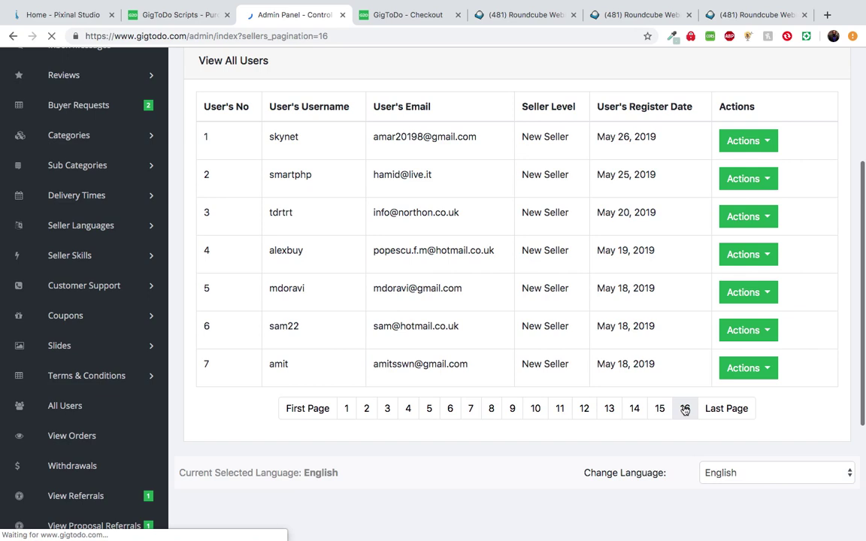
scroll(685, 410, "down", 1)
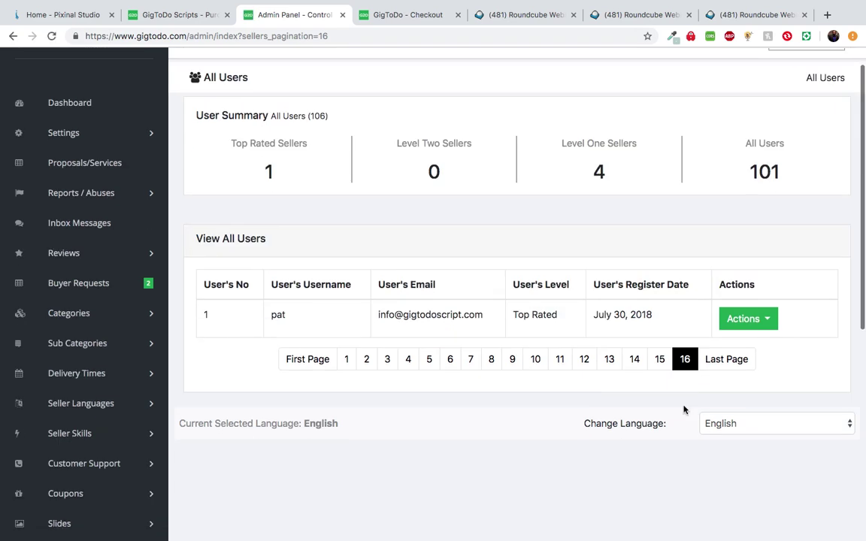
left_click(660, 361)
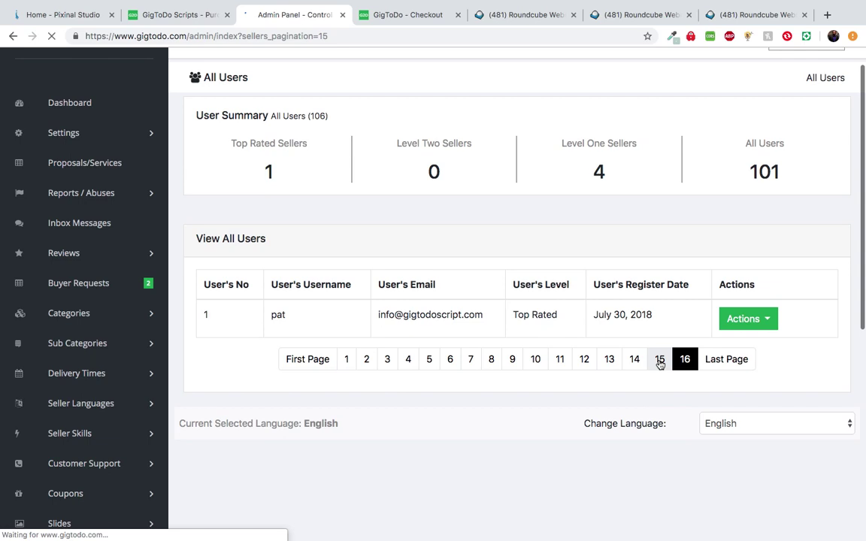
scroll(660, 363, "down", 3)
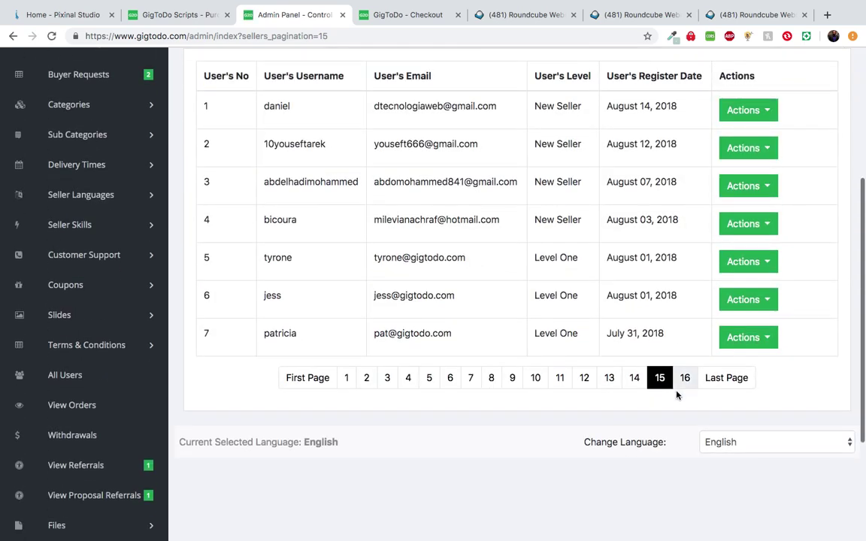
left_click(748, 338)
scroll(752, 350, "down", 1)
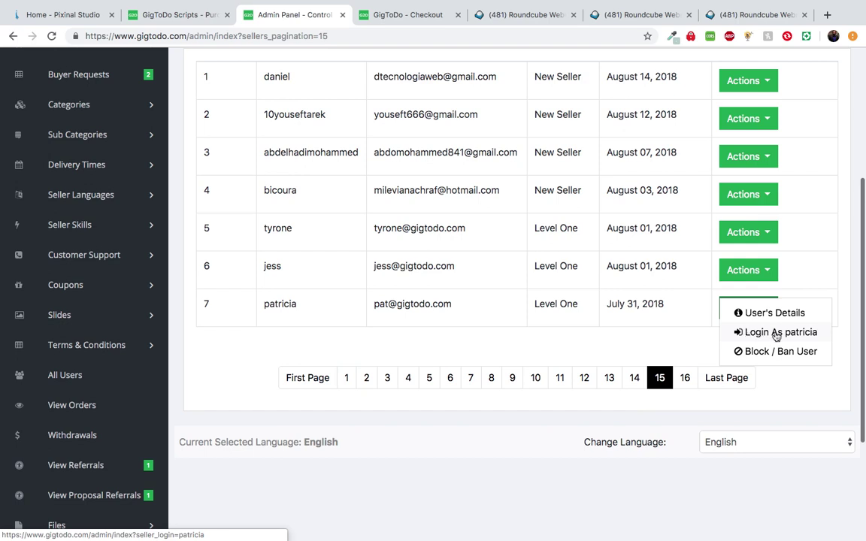
left_click(772, 314)
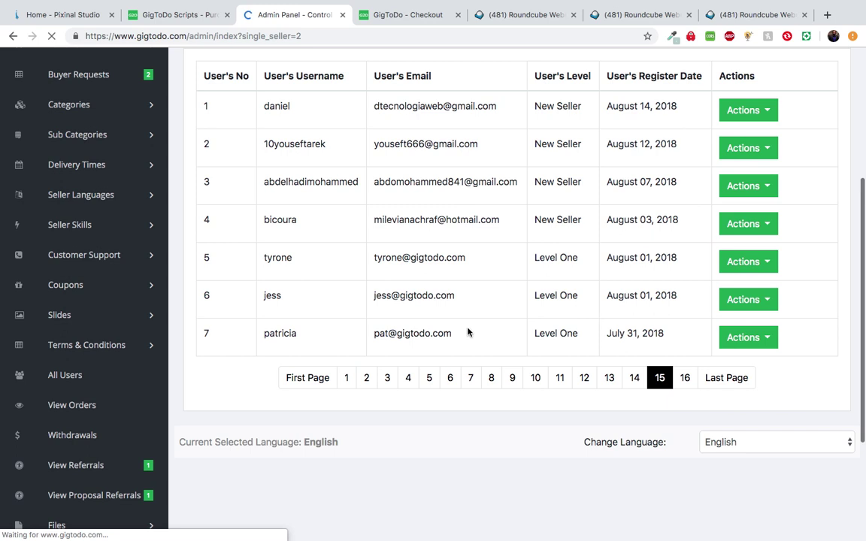
scroll(309, 322, "down", 6)
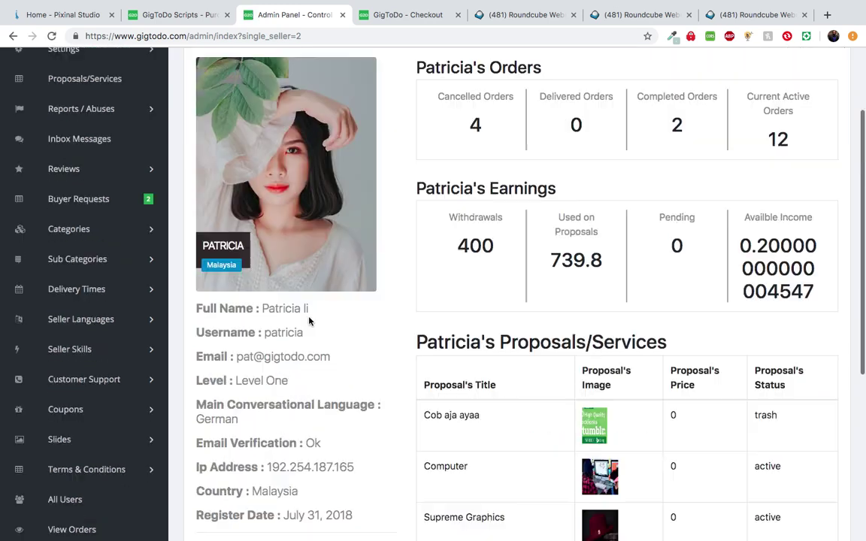
scroll(308, 317, "up", 4)
scroll(308, 317, "up", 1)
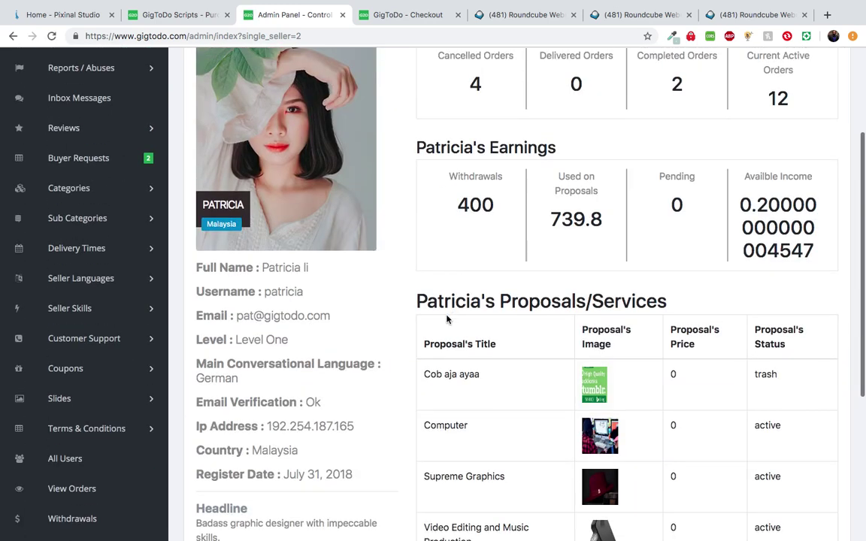
triple_click(423, 344)
scroll(451, 466, "down", 5)
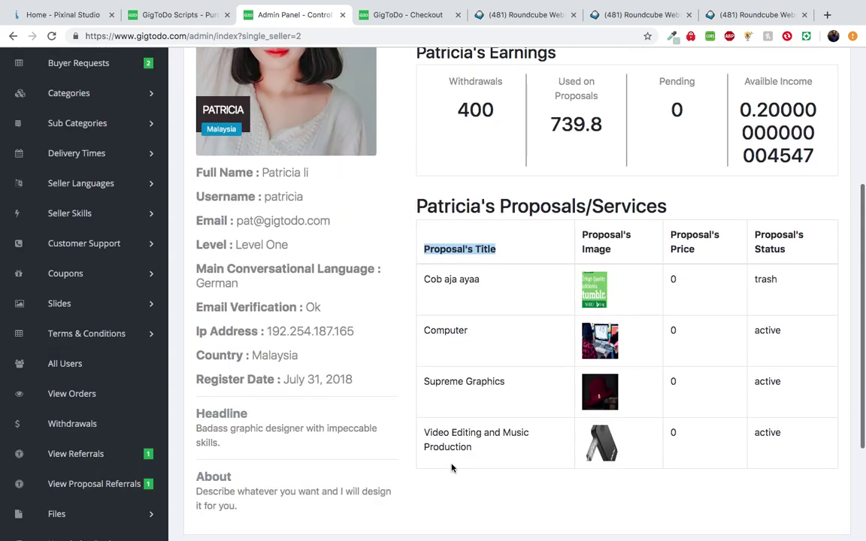
scroll(453, 316, "up", 5)
scroll(462, 212, "up", 2)
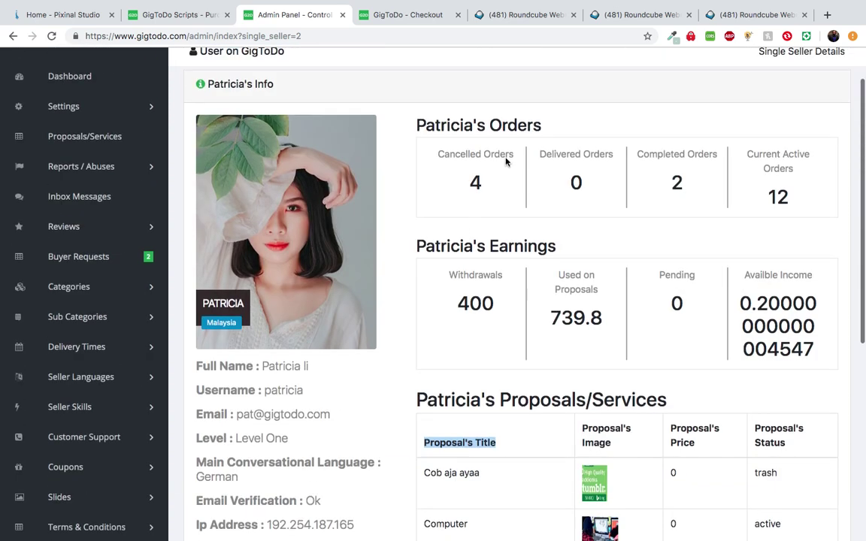
scroll(531, 262, "down", 5)
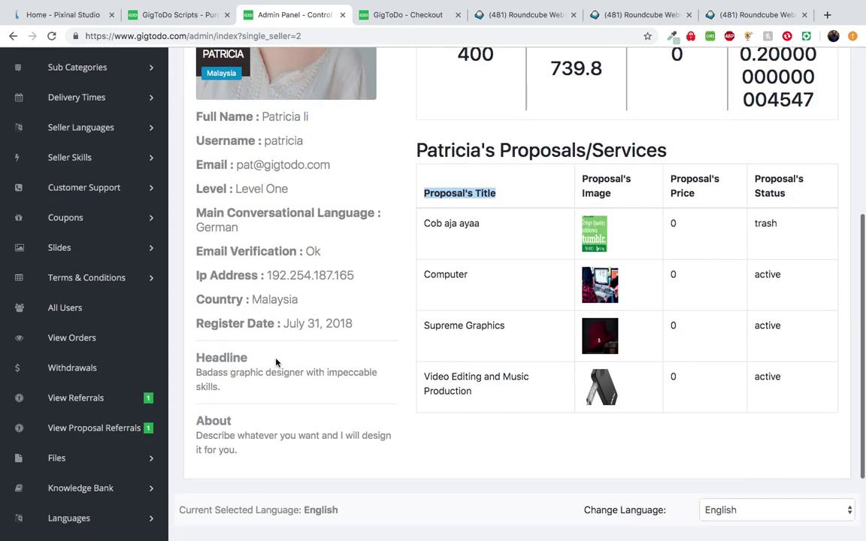
scroll(274, 412, "up", 2)
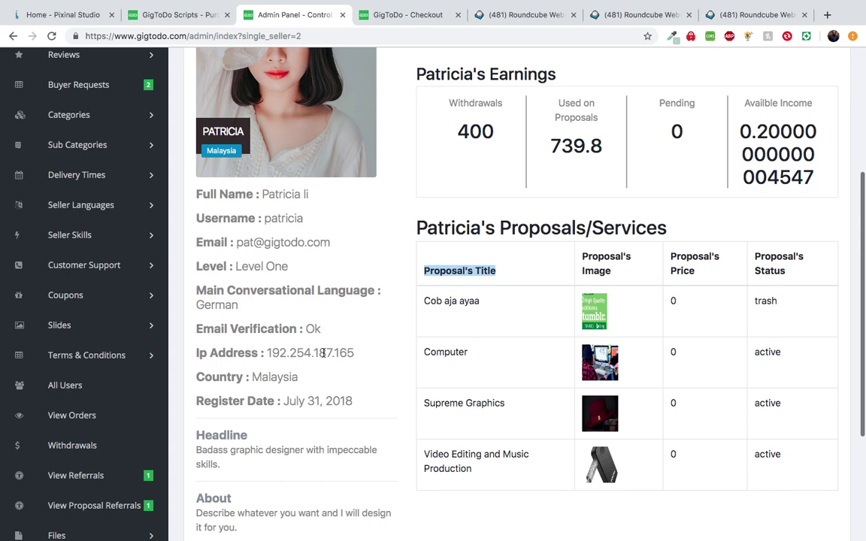
scroll(295, 377, "up", 1)
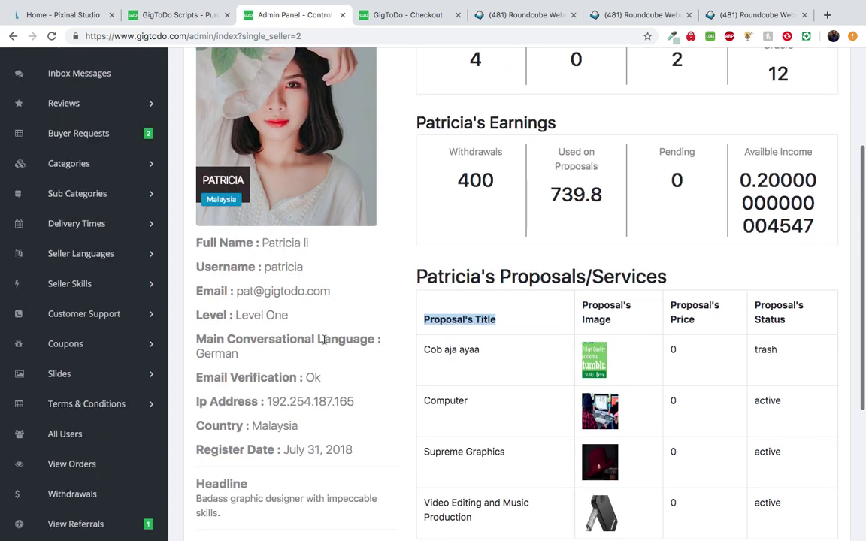
scroll(291, 306, "up", 5)
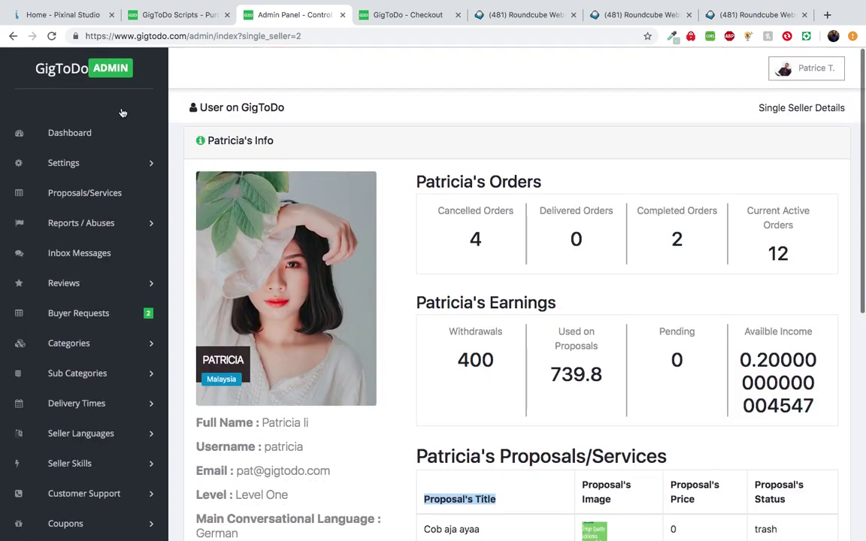
left_click(12, 35)
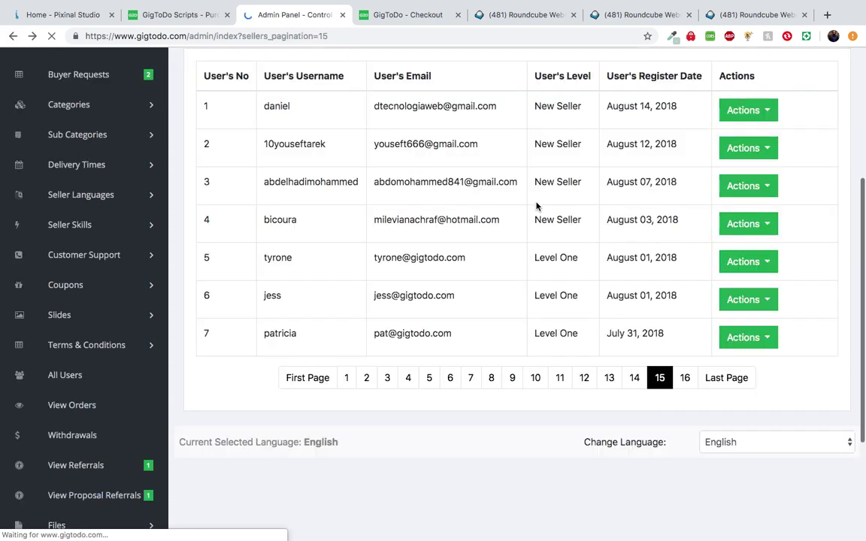
scroll(442, 355, "up", 1)
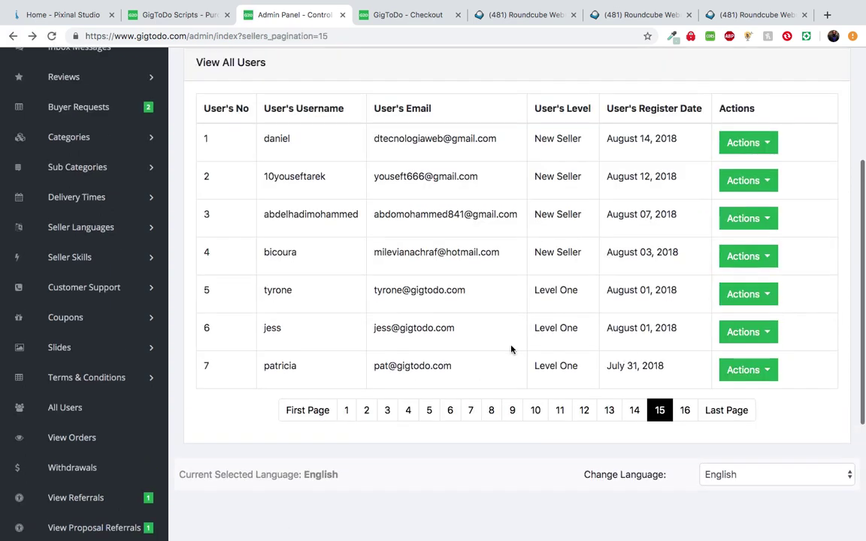
left_click(763, 371)
scroll(763, 372, "down", 1)
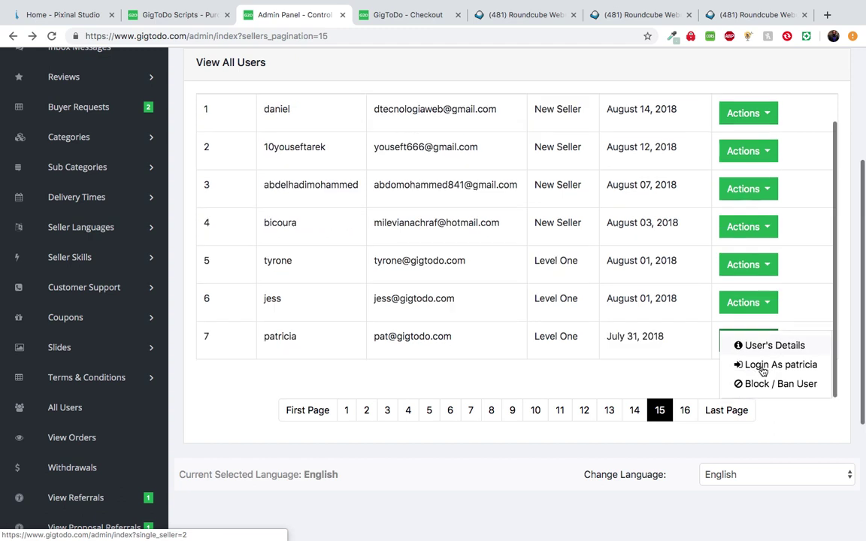
left_click(774, 385)
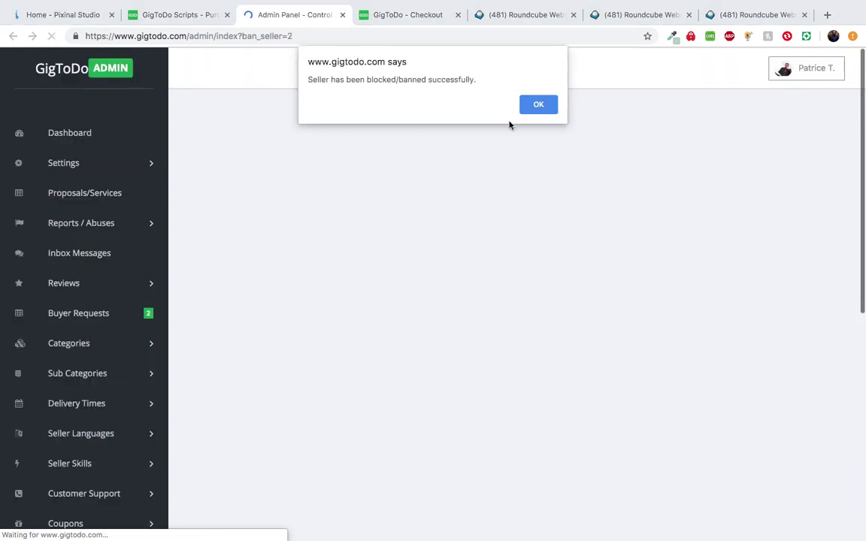
Confirm the seller's ban, then log out of the storefront account from the checkout tab
left_click(538, 105)
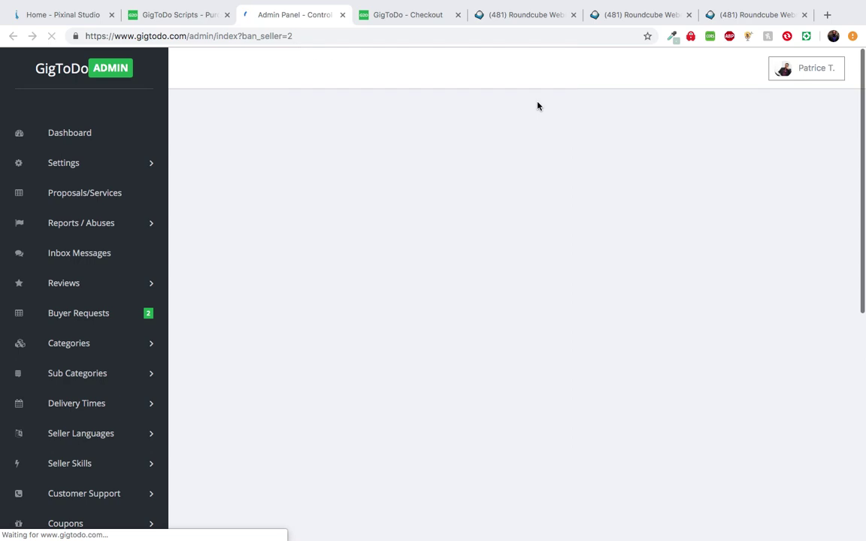
left_click(406, 16)
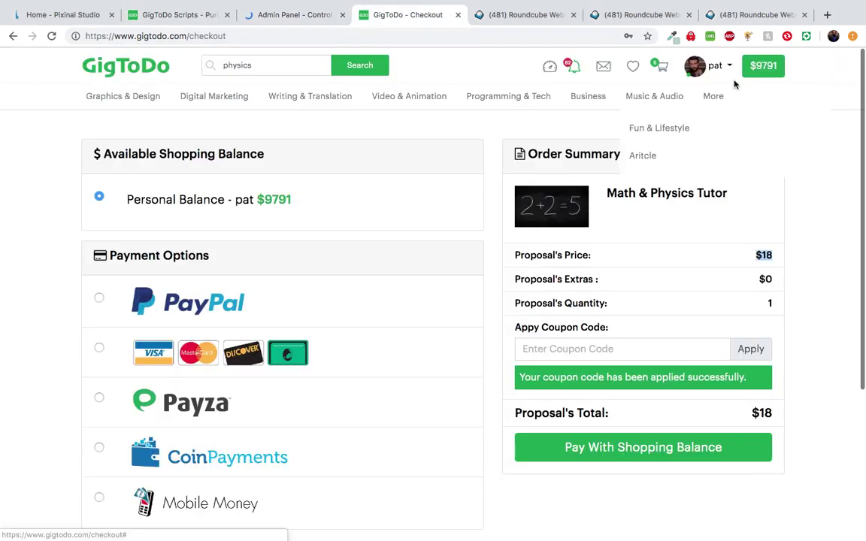
left_click(723, 70)
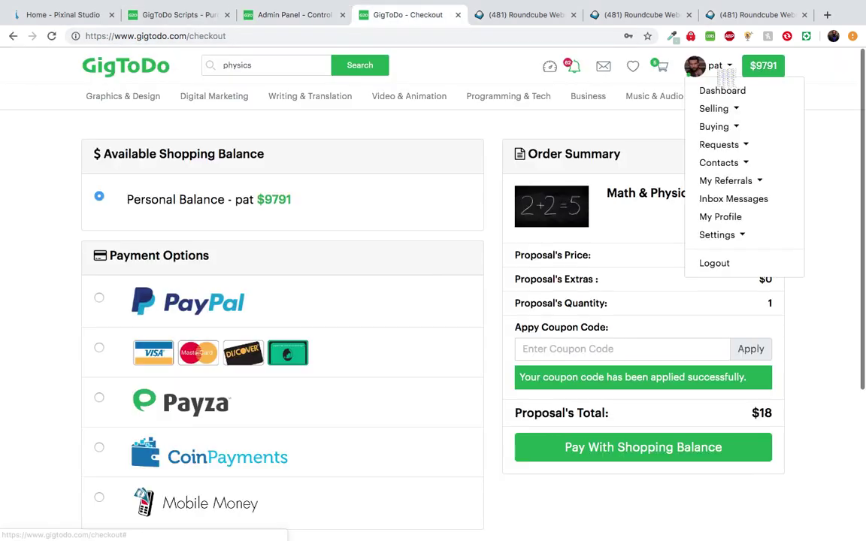
left_click(713, 263)
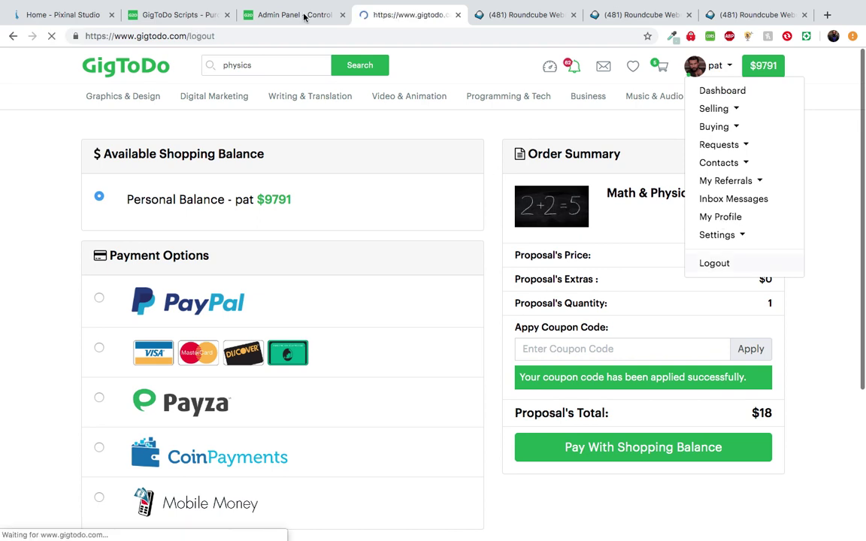
left_click(331, 14)
left_click(381, 16)
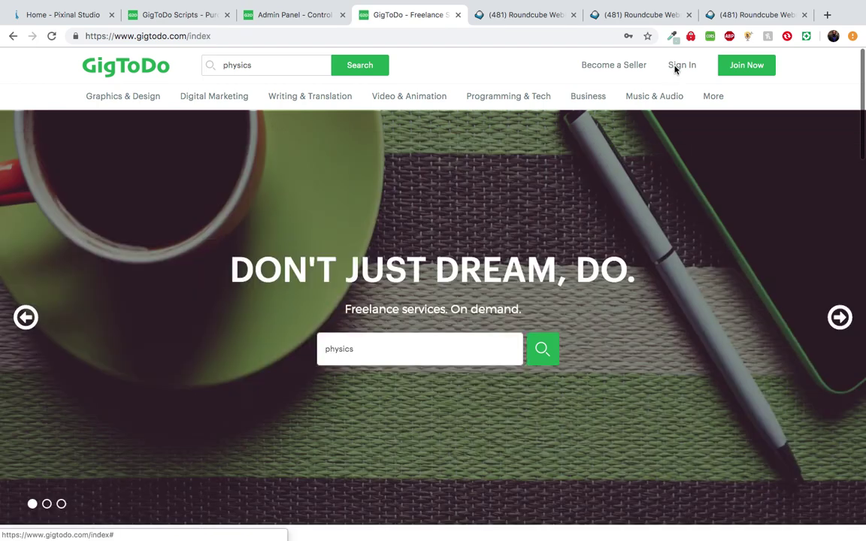
Try signing in with the banned seller's saved login and get the blocked-from-site notice
left_click(675, 66)
left_click(414, 205)
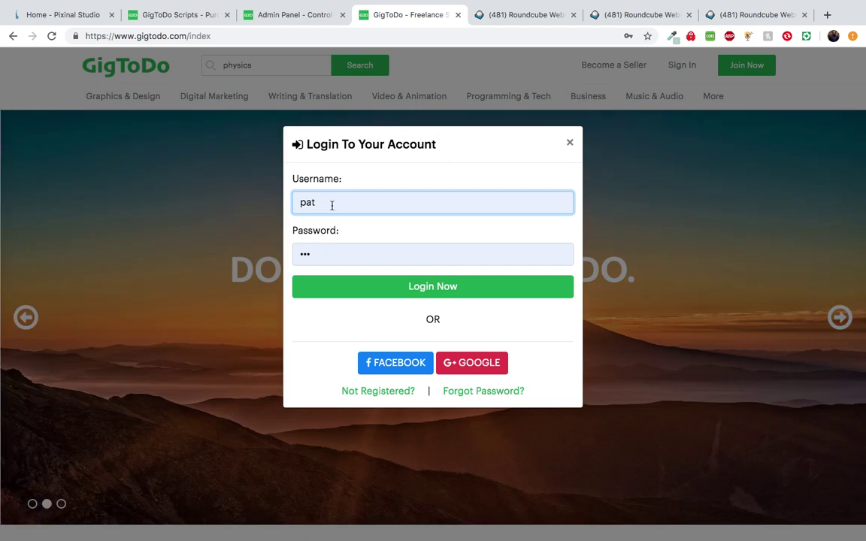
key("BackSpace")
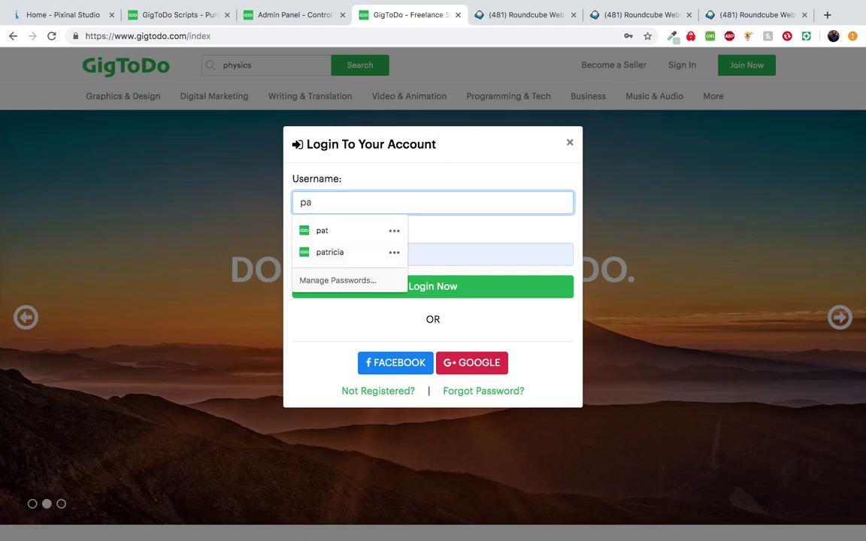
left_click(329, 253)
left_click(372, 289)
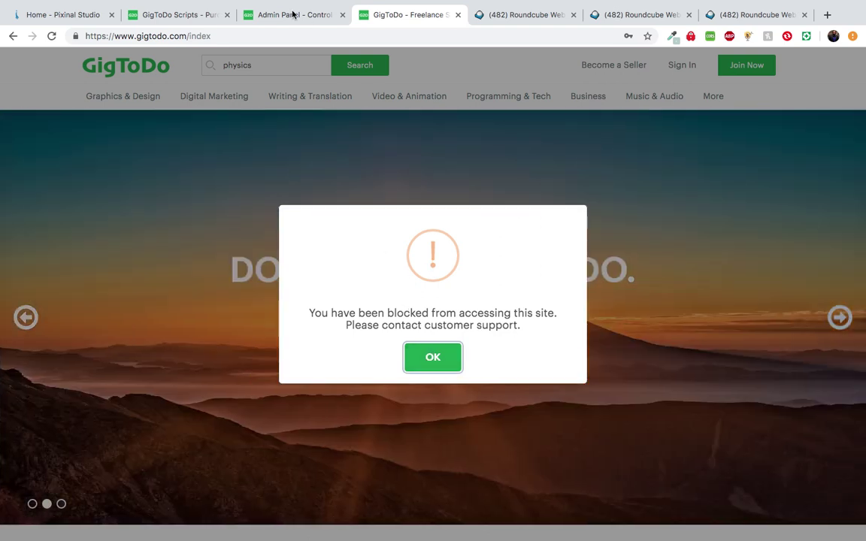
left_click(293, 15)
Unblock the banned seller on page 15 of All Users, then go to the marketplace homepage
scroll(656, 363, "down", 1)
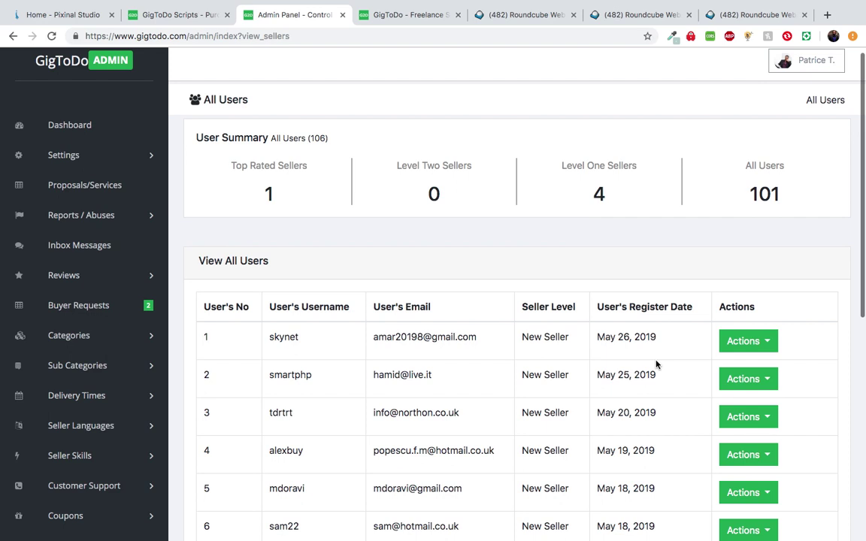
scroll(657, 365, "down", 4)
left_click(660, 340)
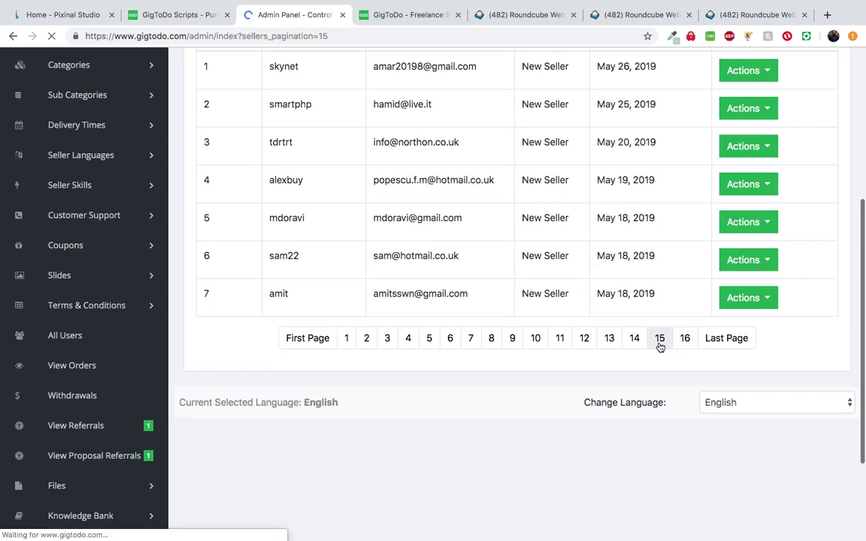
scroll(697, 279, "down", 2)
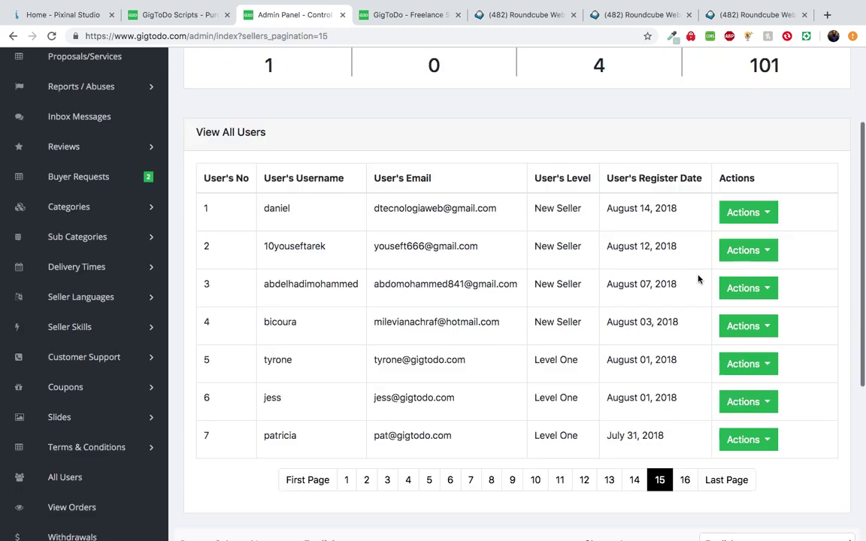
scroll(698, 280, "down", 1)
left_click(740, 365)
scroll(740, 372, "down", 1)
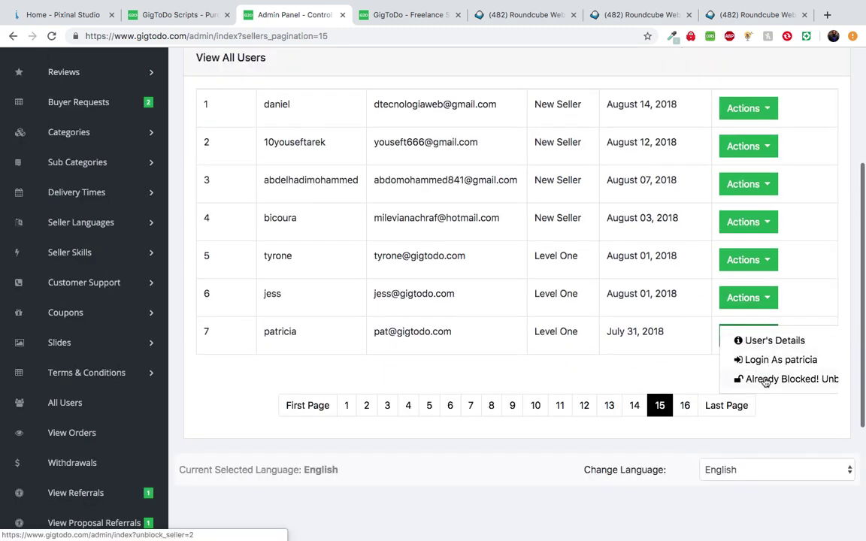
left_click(764, 380)
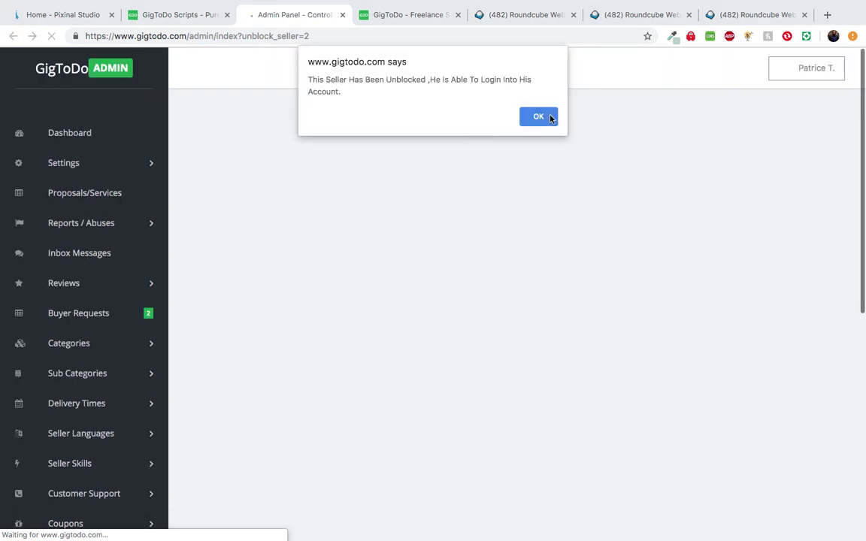
left_click(538, 116)
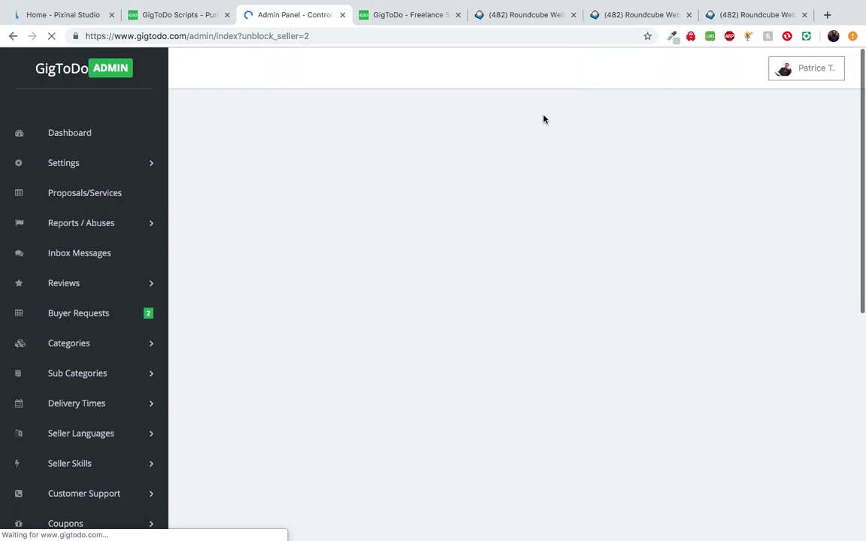
left_click(188, 16)
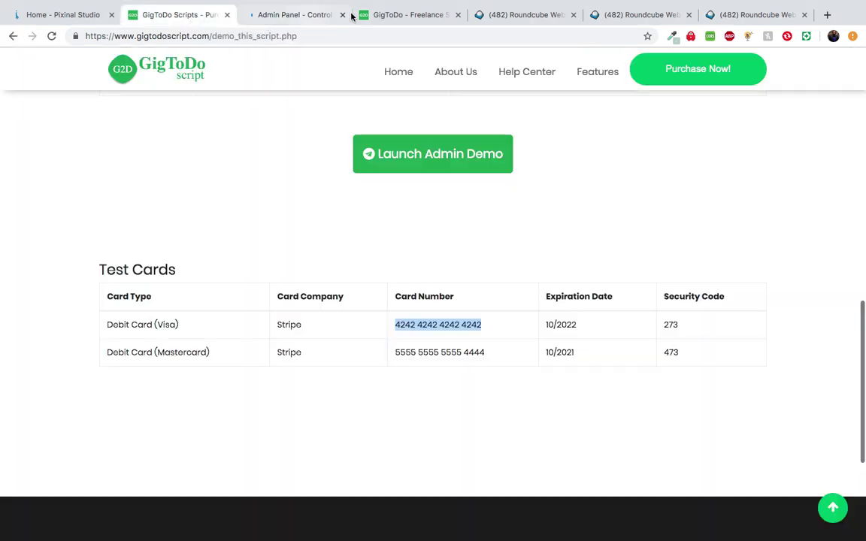
left_click(384, 17)
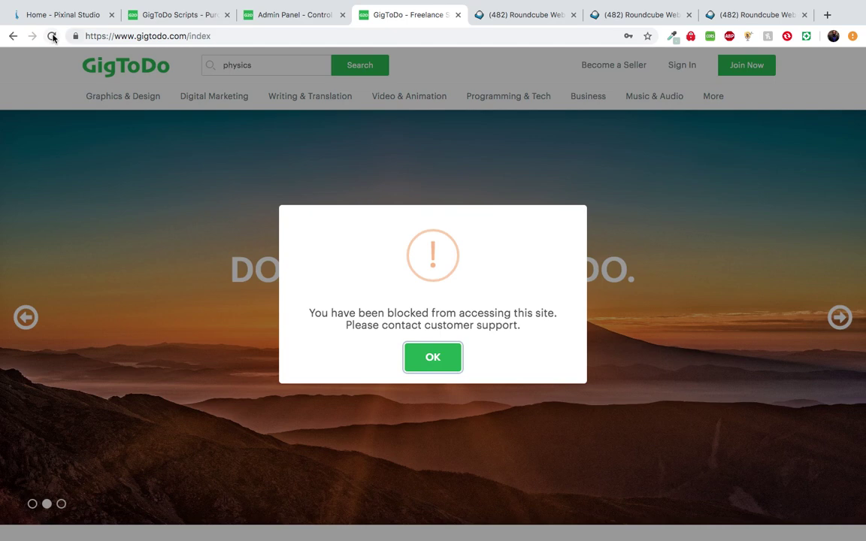
Reload the storefront homepage, confirming form resubmission, and switch back to the Admin Panel tab
left_click(52, 36)
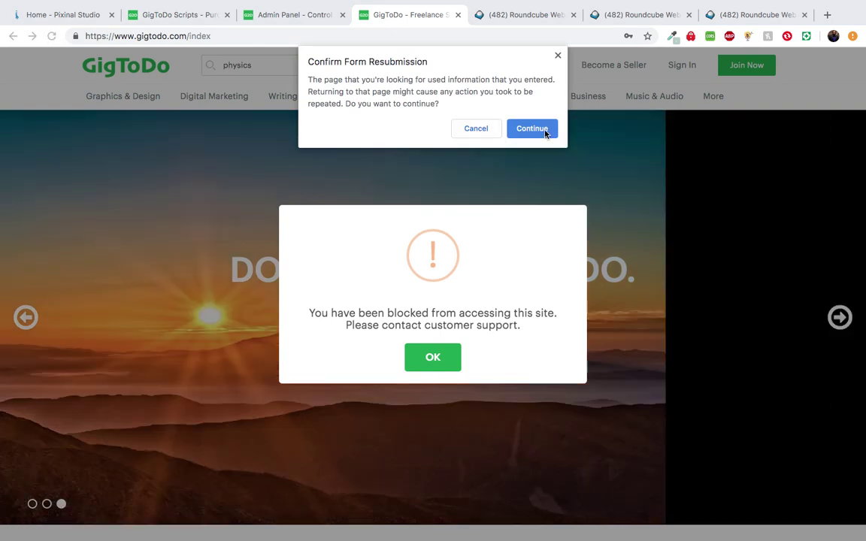
left_click(532, 128)
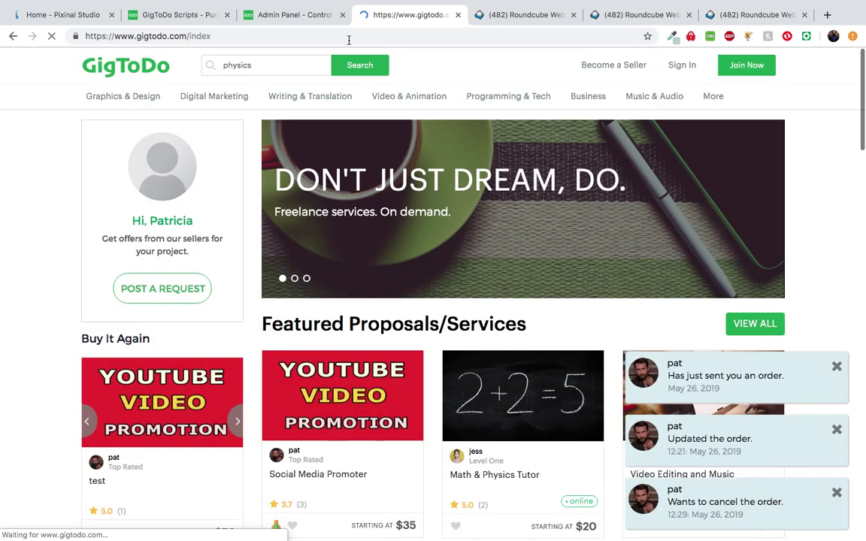
left_click(293, 15)
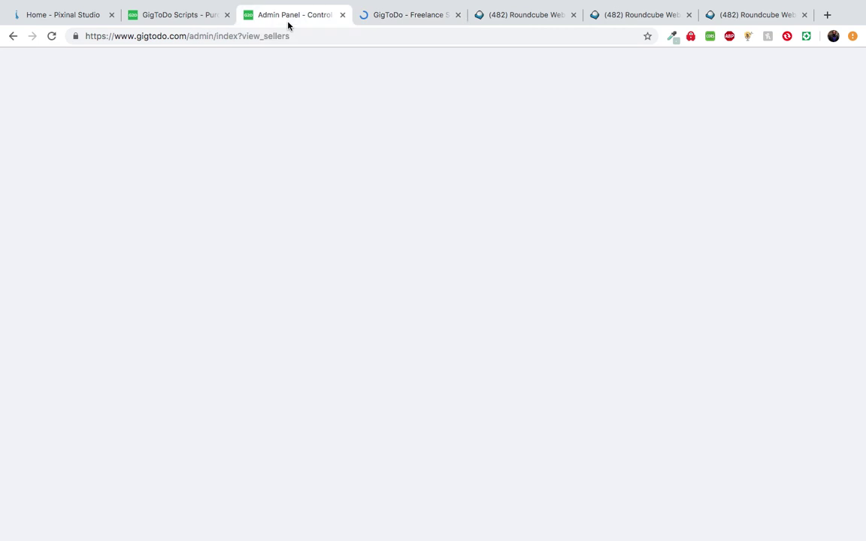
Open the View Orders list from the admin sidebar
scroll(232, 295, "down", 5)
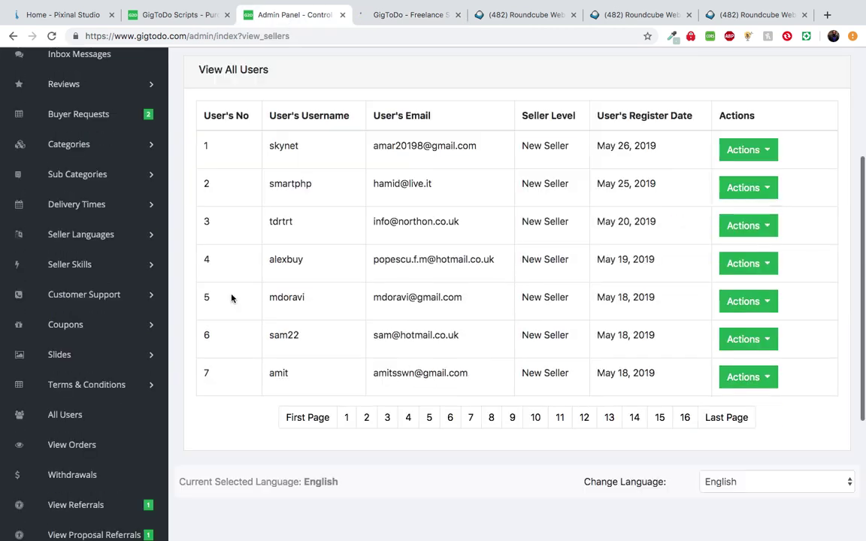
scroll(232, 296, "down", 1)
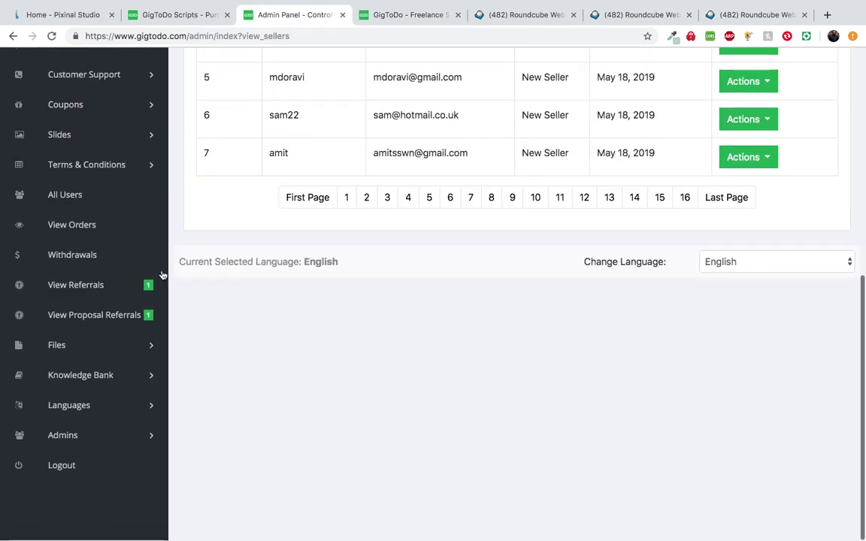
left_click(72, 254)
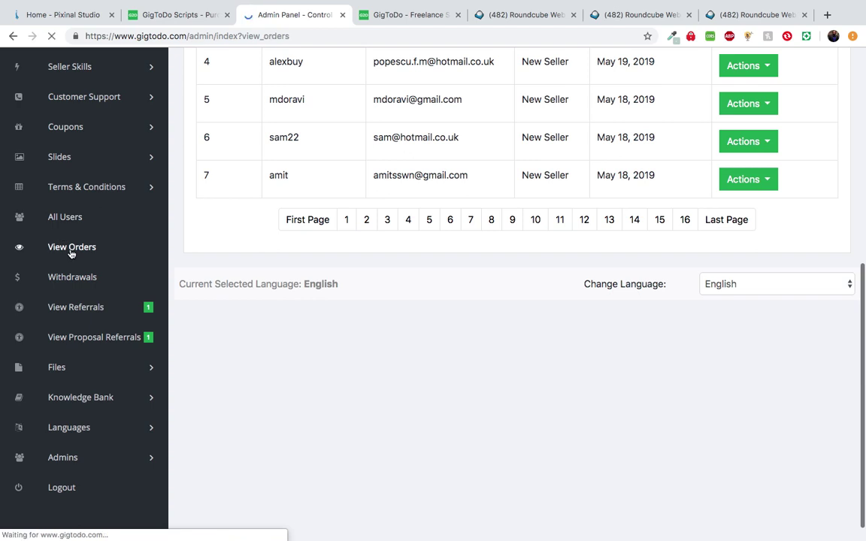
Copy the cancellation-requested order's number into Enter Order Number and filter the orders by it
scroll(342, 303, "down", 2)
scroll(342, 304, "down", 1)
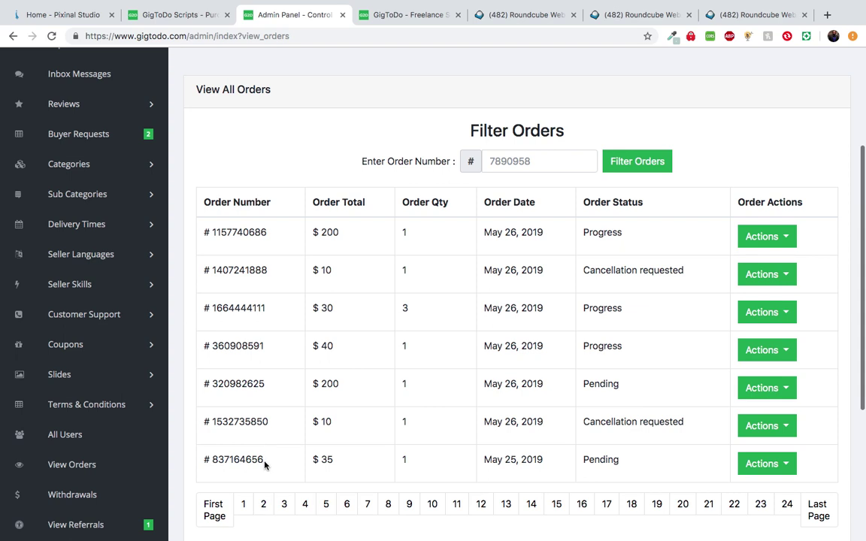
left_click_drag(263, 460, 220, 461)
left_click_drag(268, 422, 211, 419)
key("super+c")
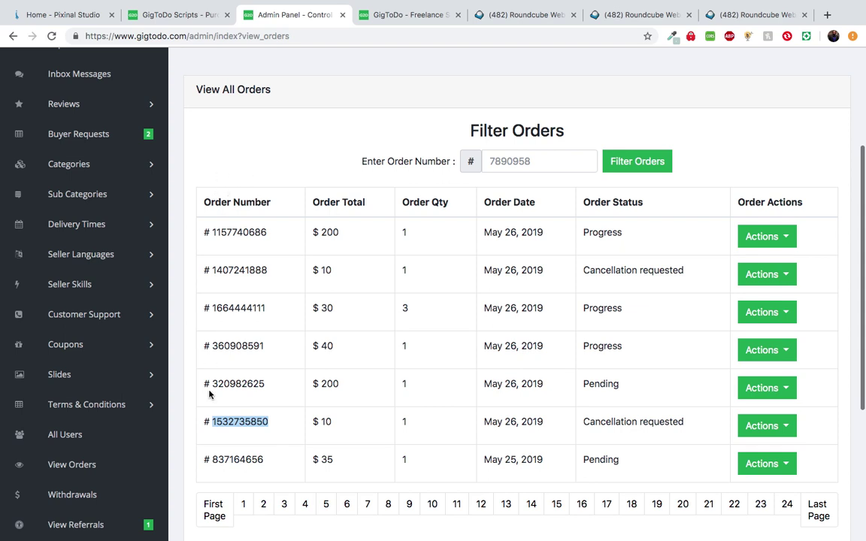
left_click(512, 161)
key("super+v")
left_click(655, 164)
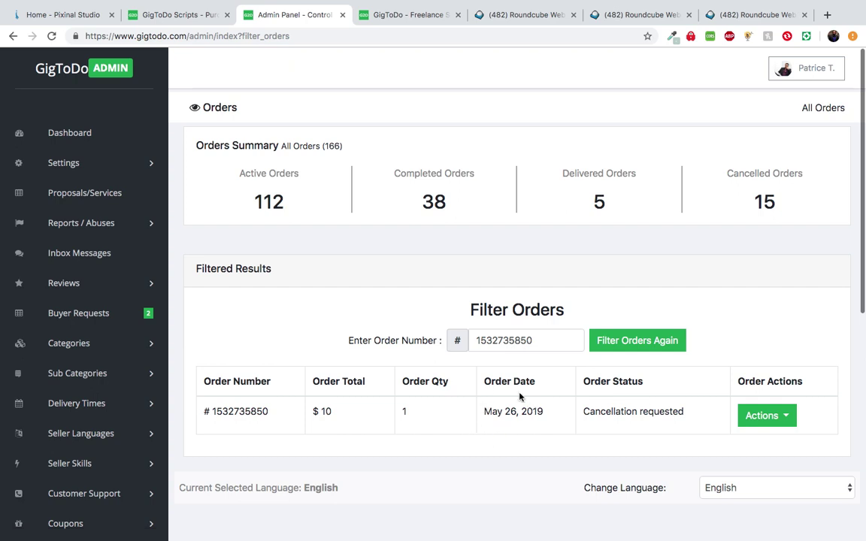
Open Order Details for the filtered $10 Supreme Graphics order
left_click(763, 419)
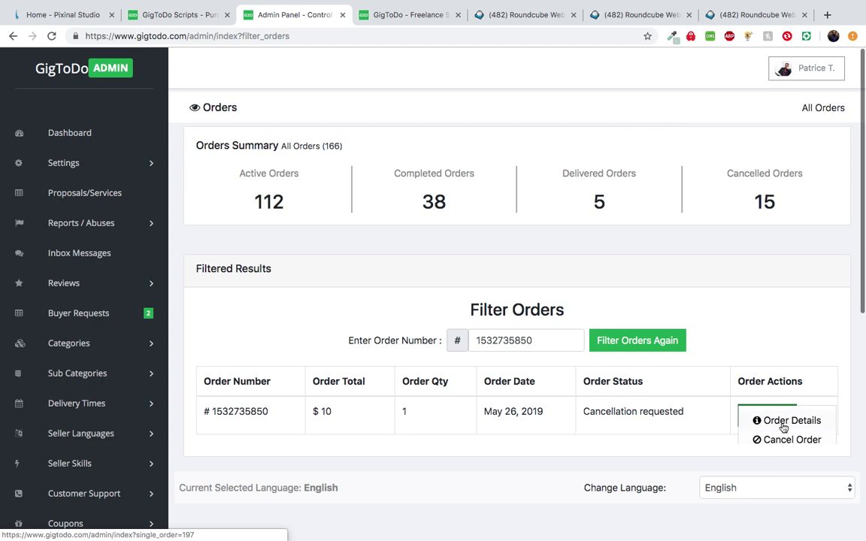
left_click(783, 423)
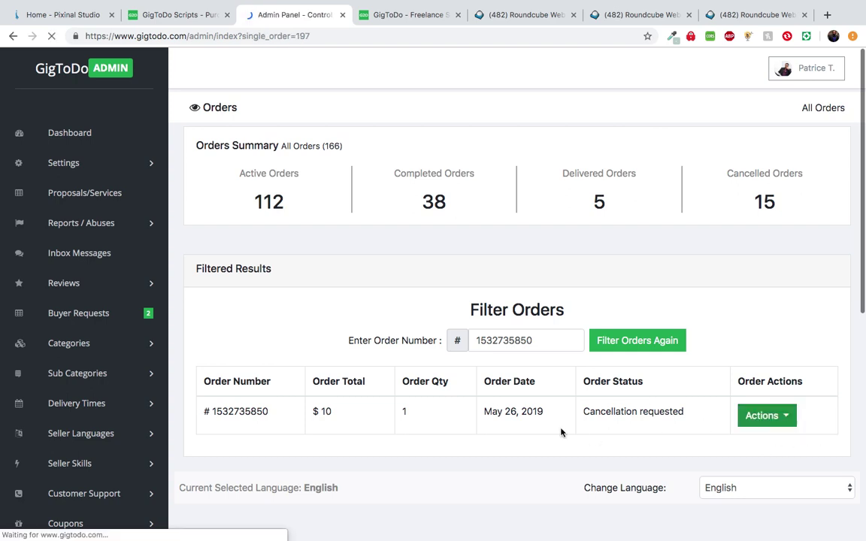
scroll(561, 433, "down", 3)
scroll(560, 432, "up", 3)
scroll(401, 224, "down", 5)
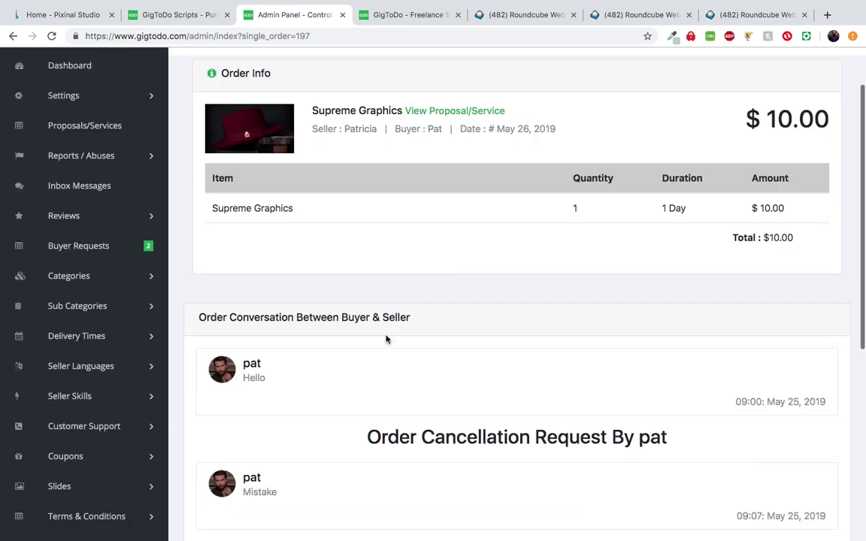
scroll(362, 332, "down", 1)
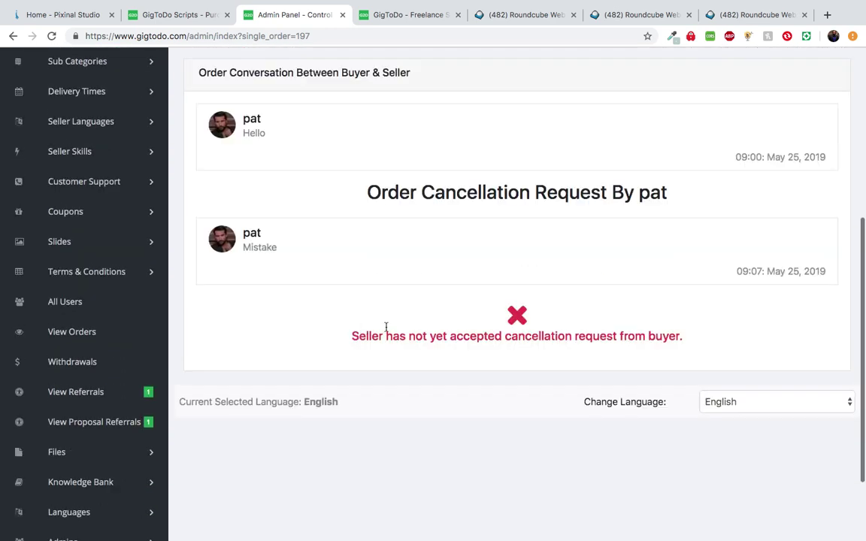
Highlight the notice that the seller hasn't accepted the cancellation, then review the order conversation
left_click_drag(353, 338, 458, 362)
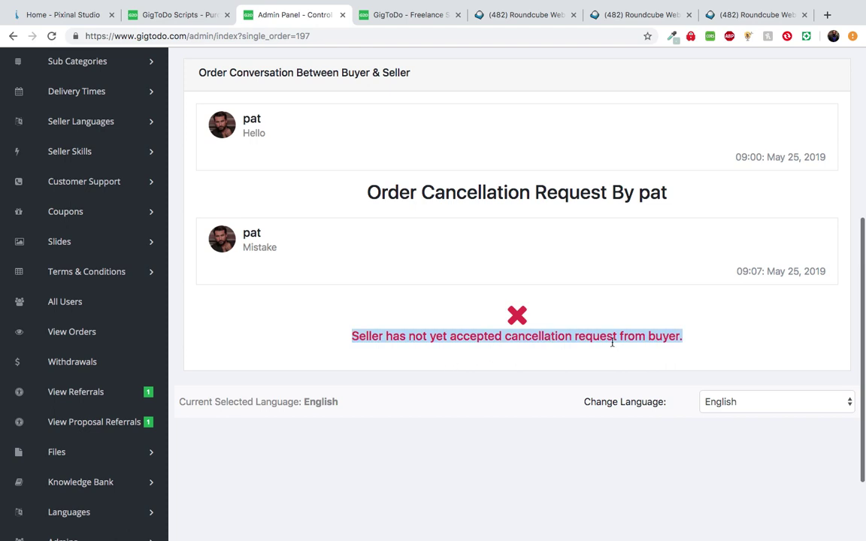
scroll(612, 343, "up", 2)
scroll(426, 410, "up", 3)
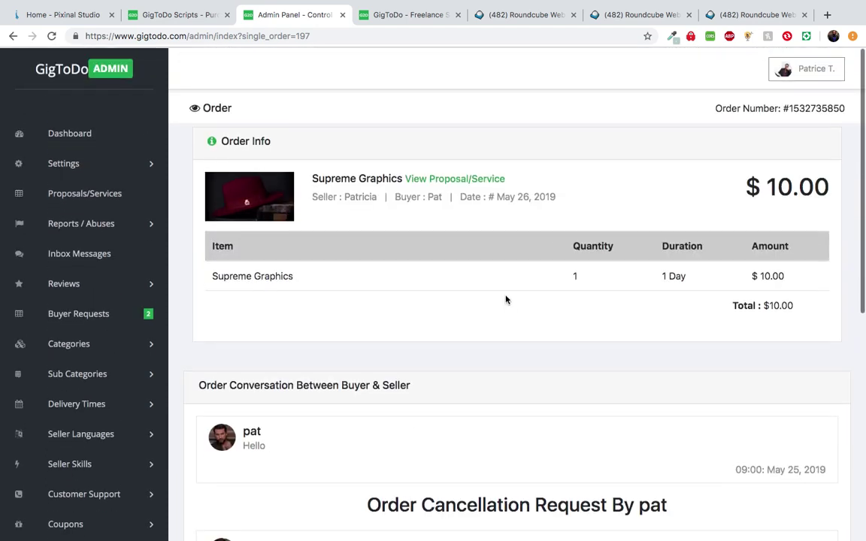
scroll(458, 272, "down", 1)
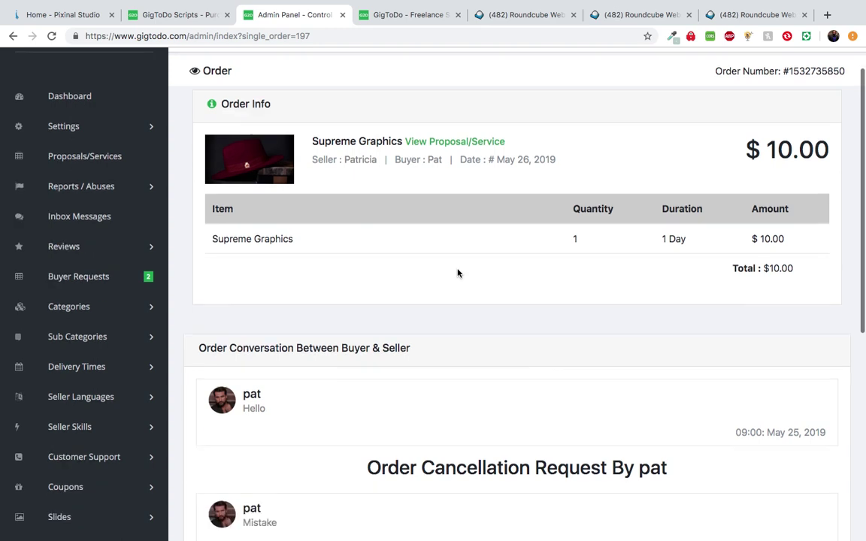
scroll(458, 271, "up", 1)
scroll(458, 267, "down", 5)
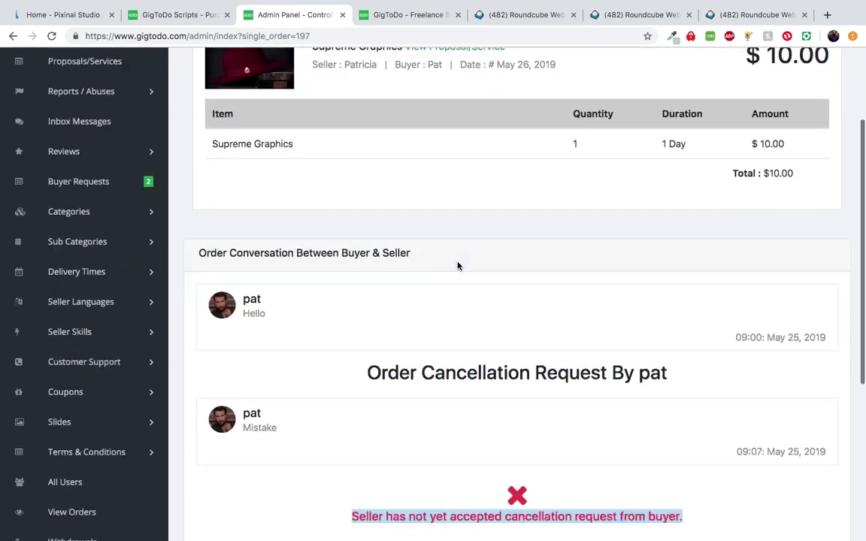
scroll(458, 265, "up", 3)
scroll(457, 264, "down", 4)
scroll(458, 264, "down", 1)
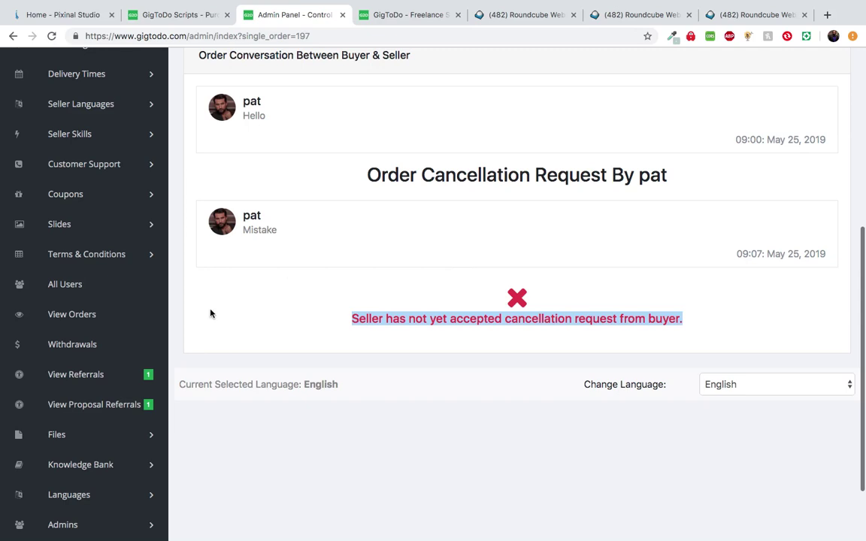
scroll(211, 314, "down", 2)
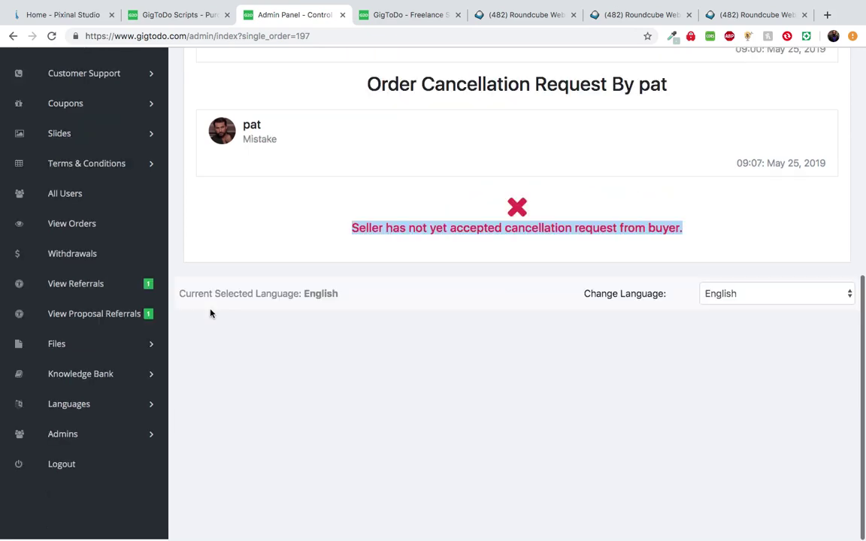
Open Withdrawals and inspect the four $5 withdrawals' methods and dates
left_click(75, 256)
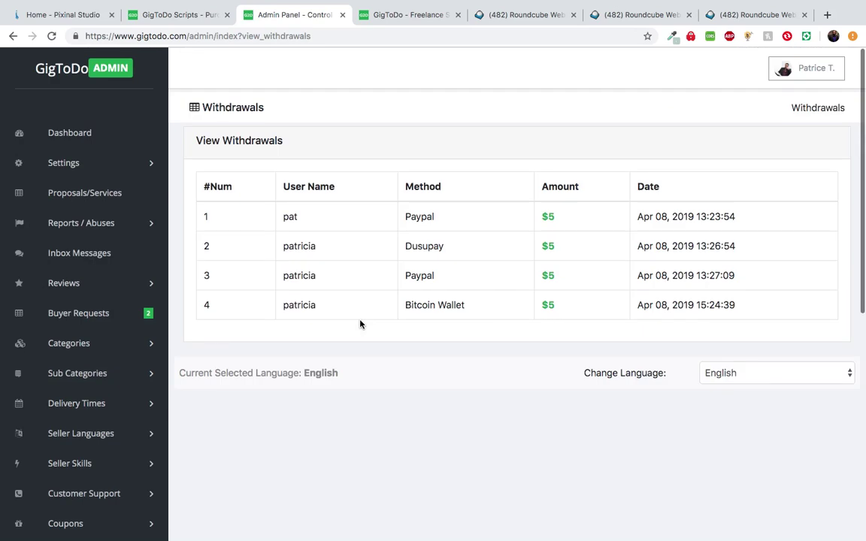
double_click(410, 218)
left_click(640, 219)
left_click_drag(640, 218, 724, 231)
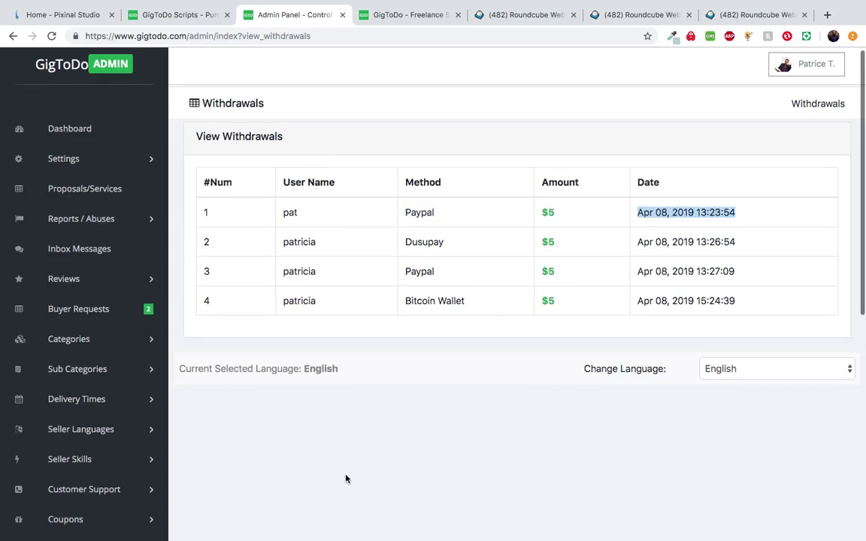
Go to the View Referrals page from the sidebar
scroll(346, 477, "down", 1)
scroll(386, 418, "down", 10)
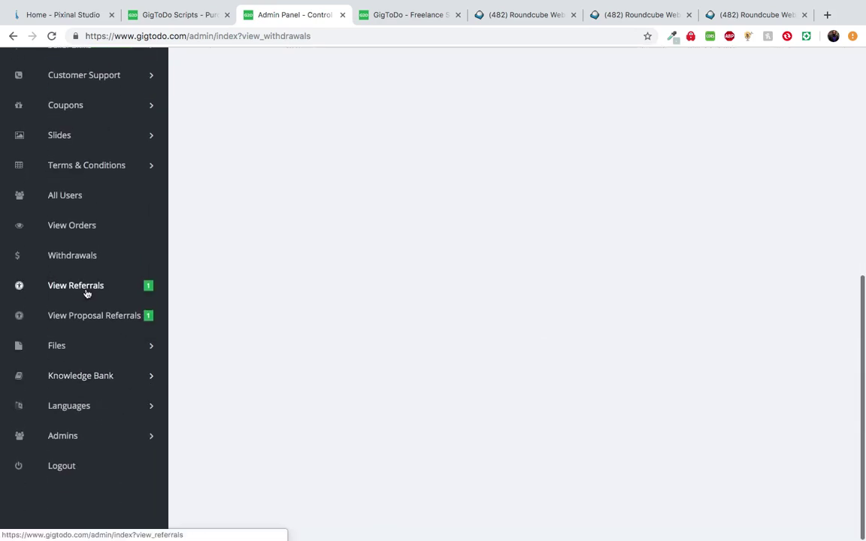
left_click(76, 292)
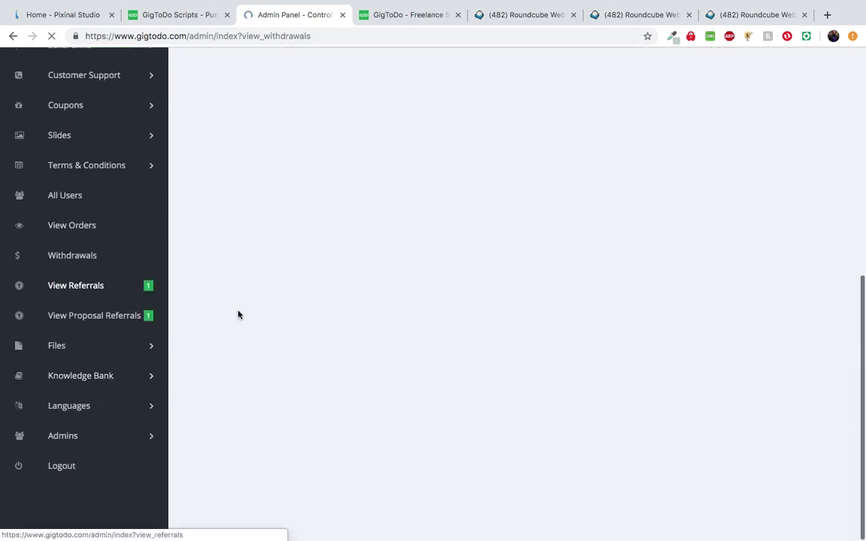
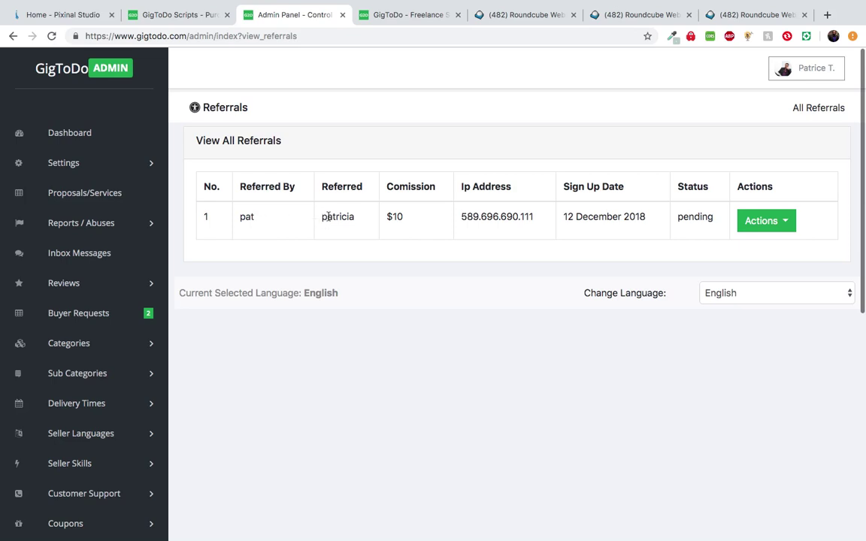
Inspect the Referrals row's approve or decline options without choosing one
left_click_drag(321, 217, 366, 218)
left_click(770, 221)
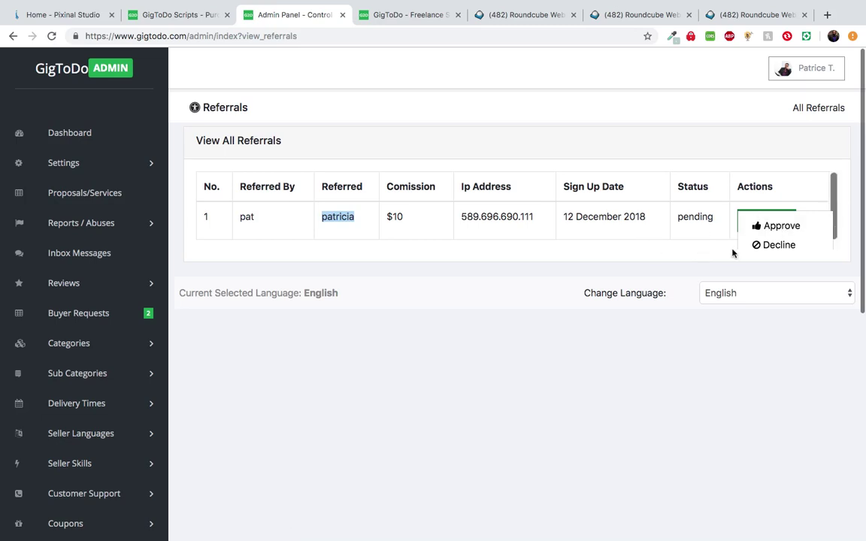
left_click(566, 326)
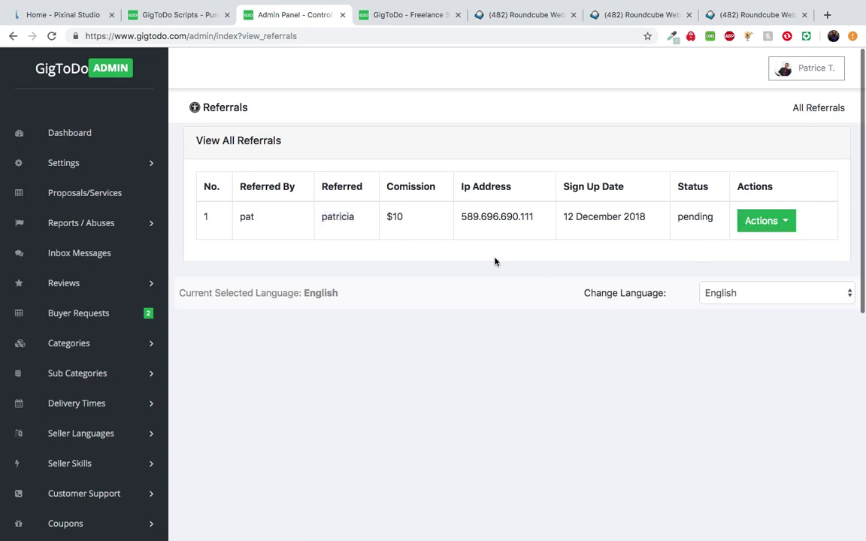
Check the pending $11 Math & Physics Tutor proposal referral's approve or decline options, leaving it unchanged
scroll(384, 300, "down", 10)
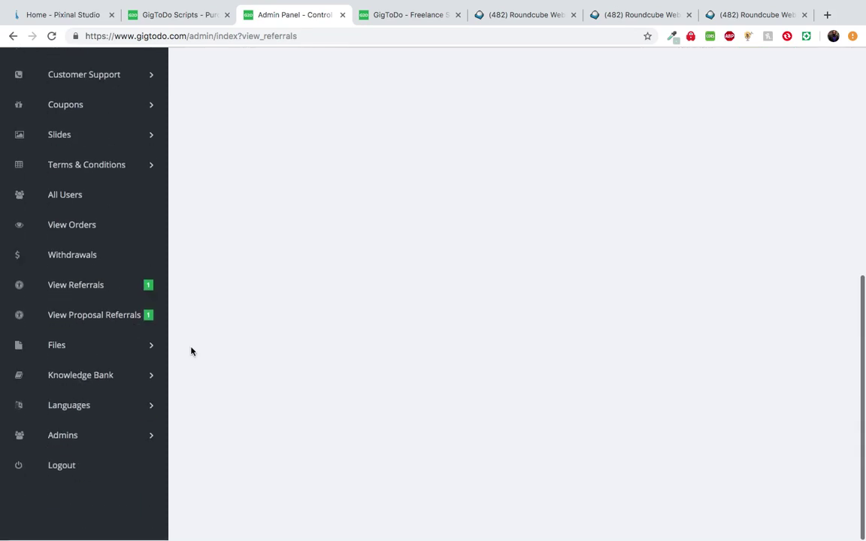
left_click(99, 316)
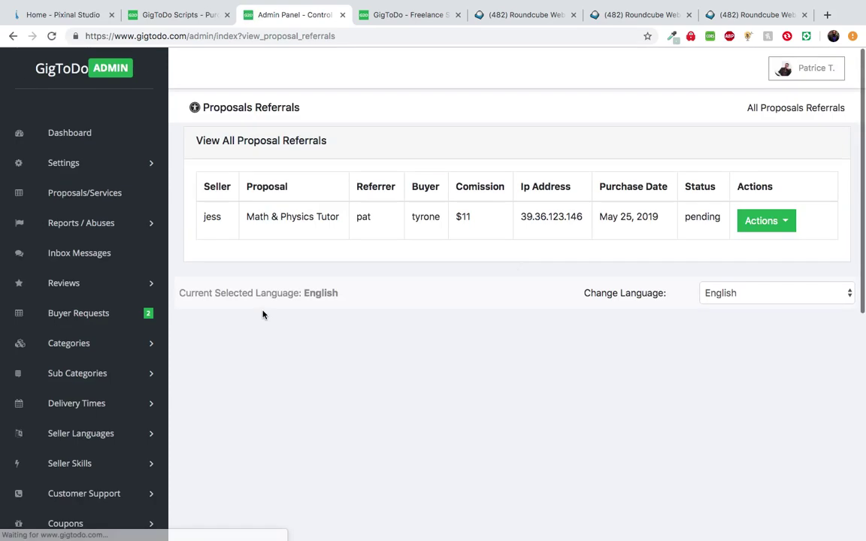
left_click(780, 229)
left_click(462, 306)
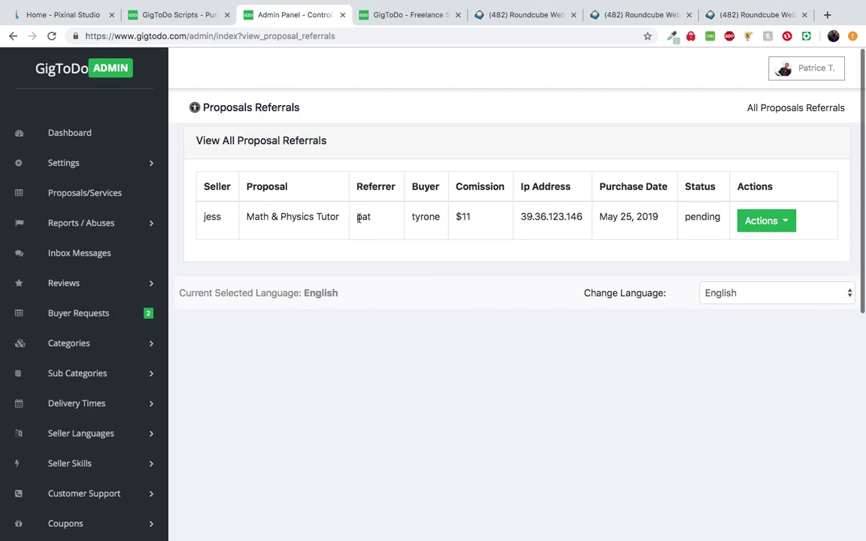
left_click_drag(358, 217, 371, 218)
left_click(770, 221)
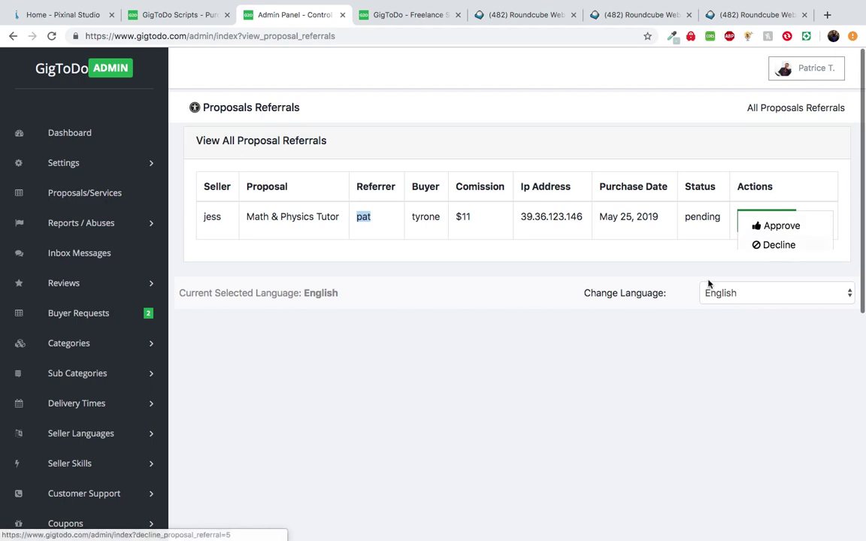
left_click(557, 332)
scroll(321, 396, "down", 10)
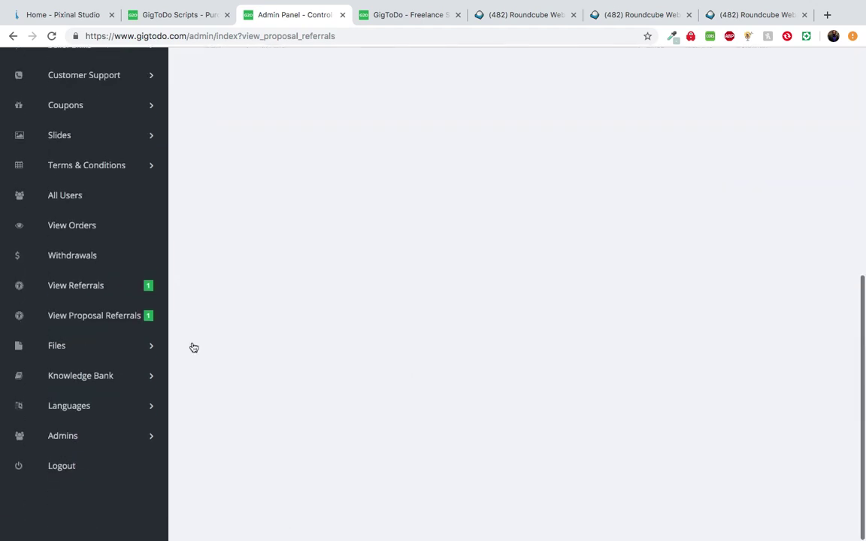
Browse the Proposal Files gallery of uploaded images down to its 14-page pagination
left_click(91, 358)
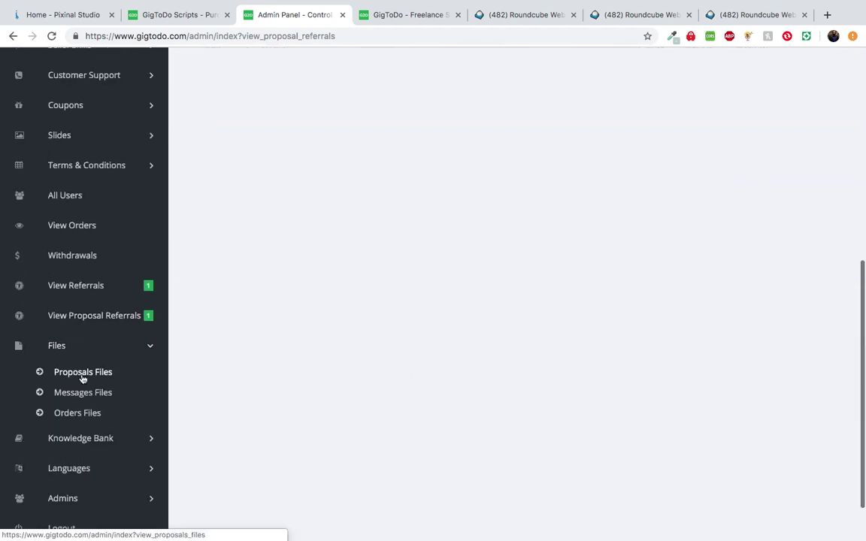
left_click(56, 373)
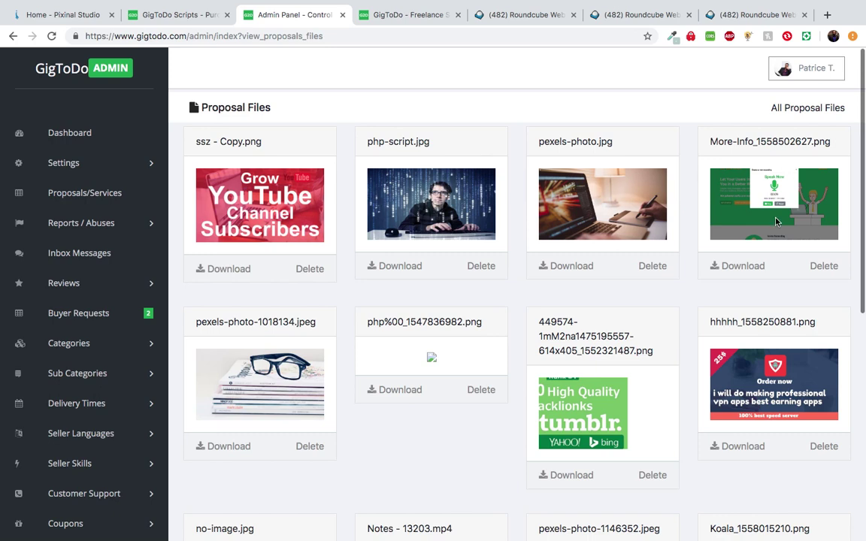
scroll(532, 260, "down", 3)
scroll(592, 294, "down", 1)
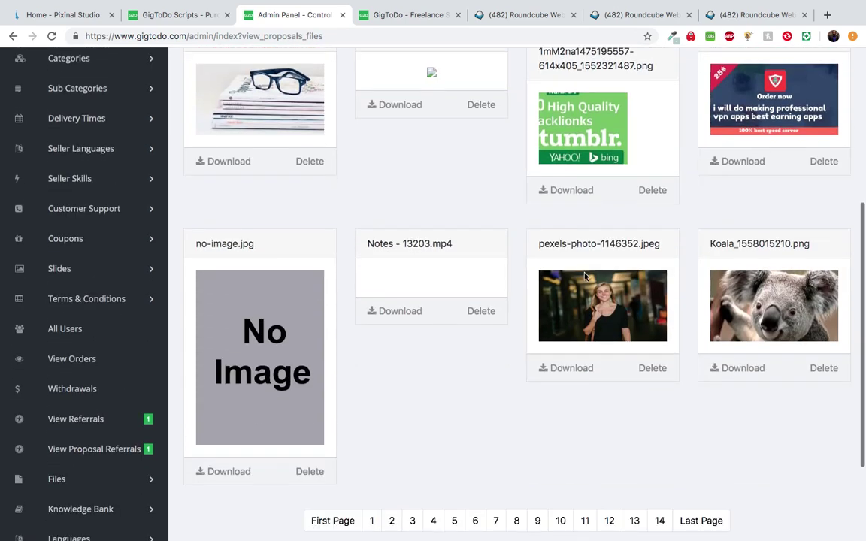
scroll(517, 332, "up", 2)
scroll(518, 332, "down", 2)
scroll(522, 304, "down", 1)
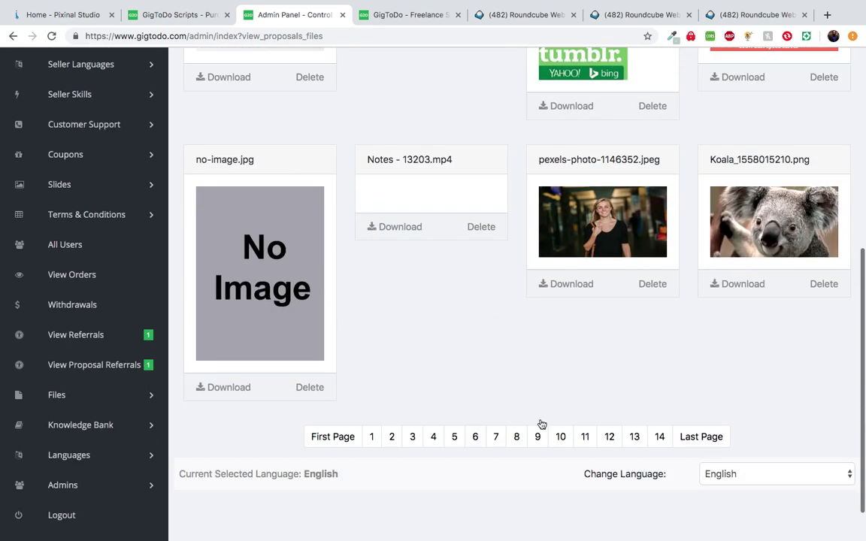
scroll(342, 437, "down", 1)
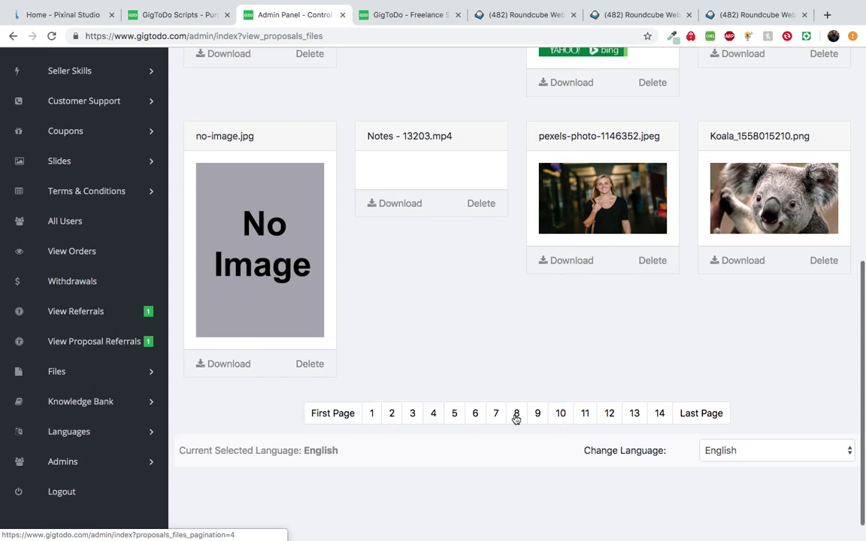
scroll(403, 416, "up", 4)
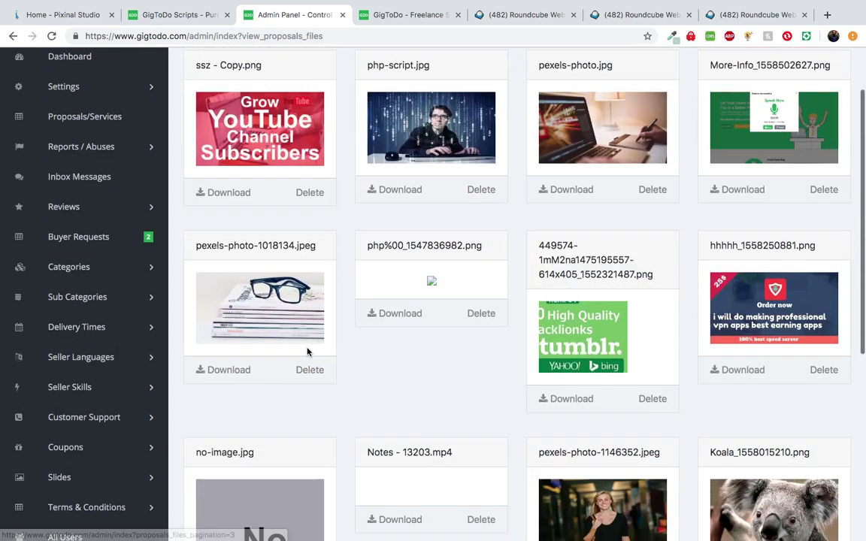
scroll(315, 360, "down", 5)
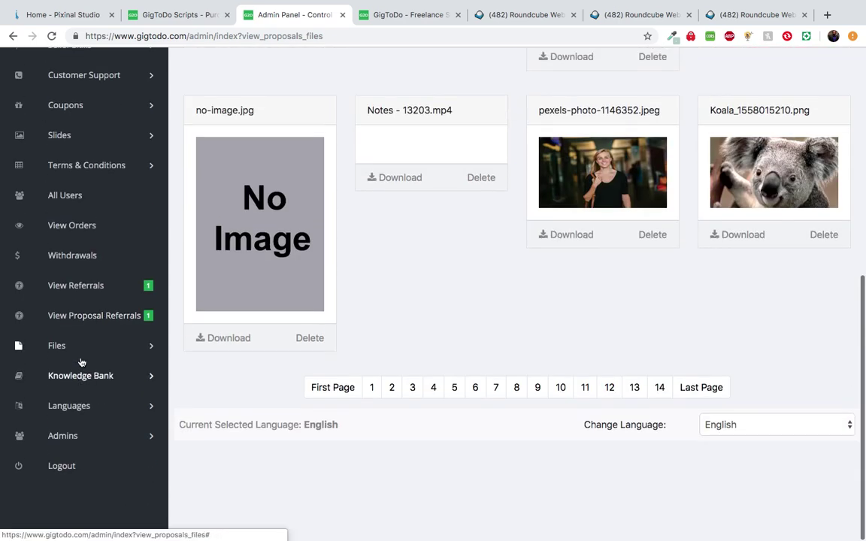
left_click(81, 378)
scroll(90, 429, "down", 1)
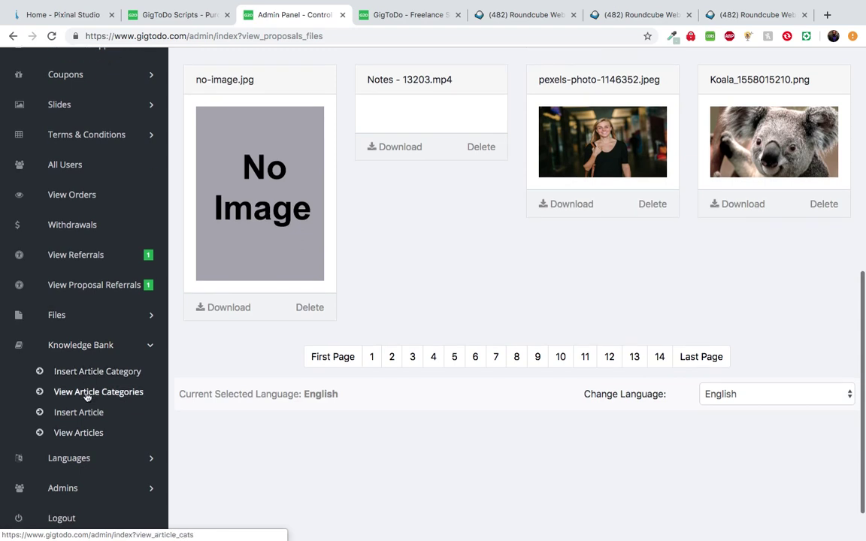
Review the article categories and open the How To Login category for editing
left_click(66, 391)
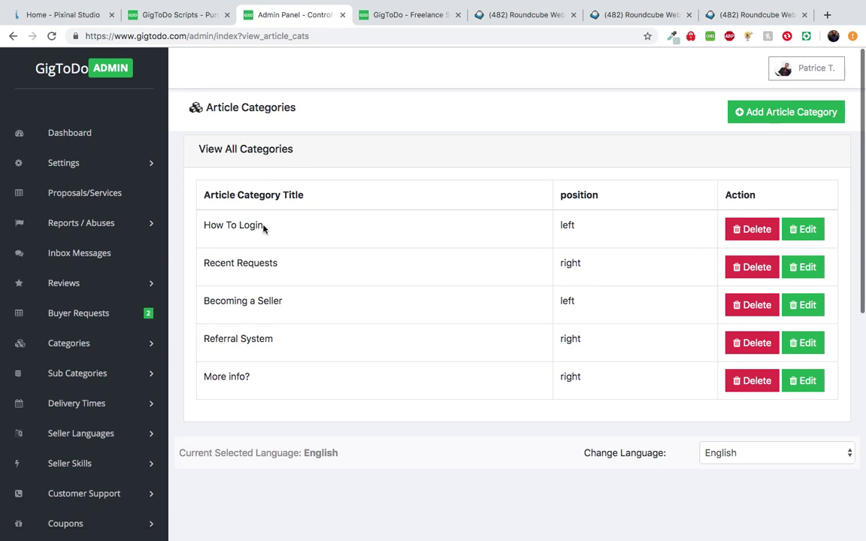
left_click_drag(262, 229, 199, 230)
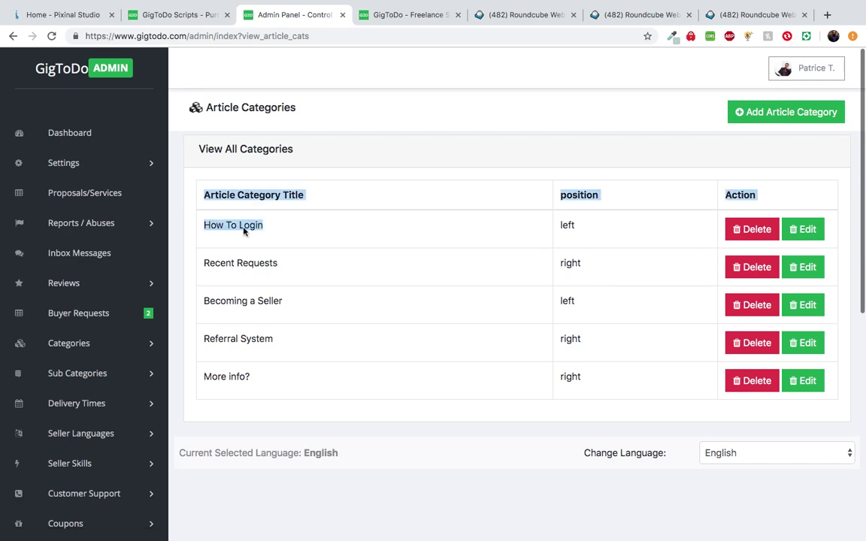
left_click(386, 261)
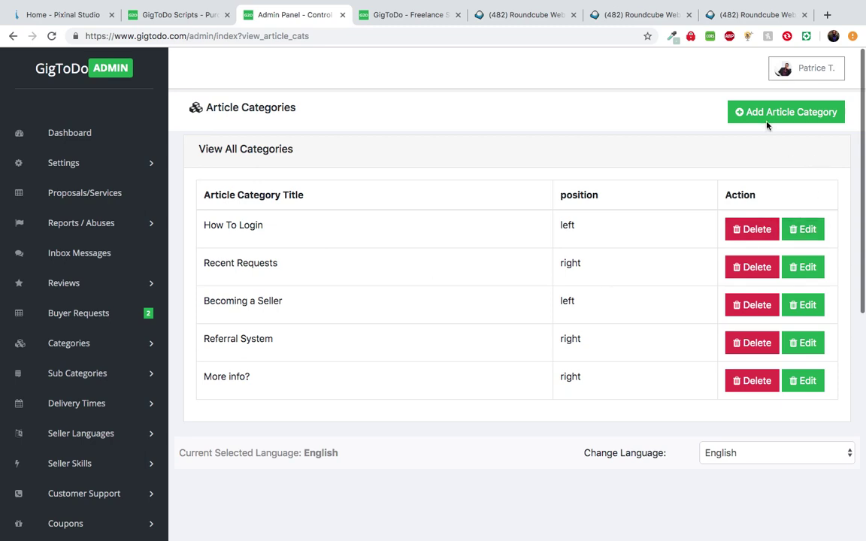
left_click(803, 234)
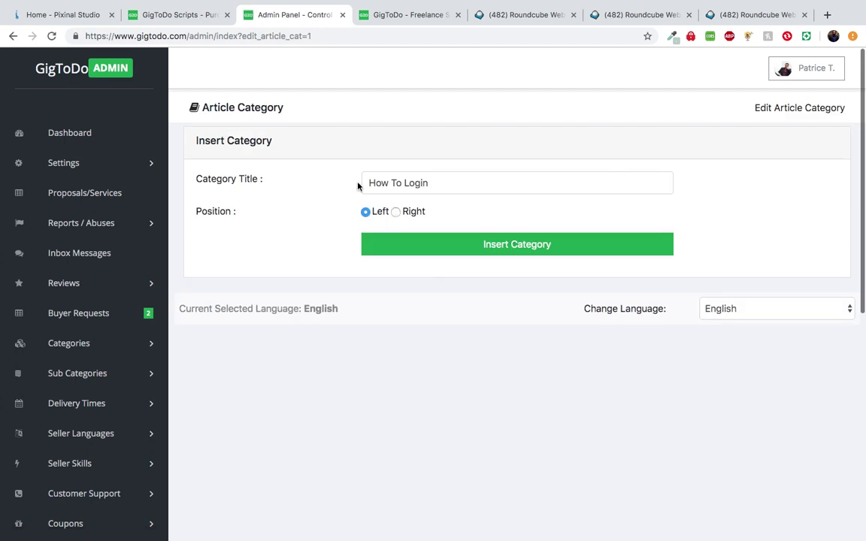
scroll(305, 268, "down", 5)
scroll(153, 375, "down", 1)
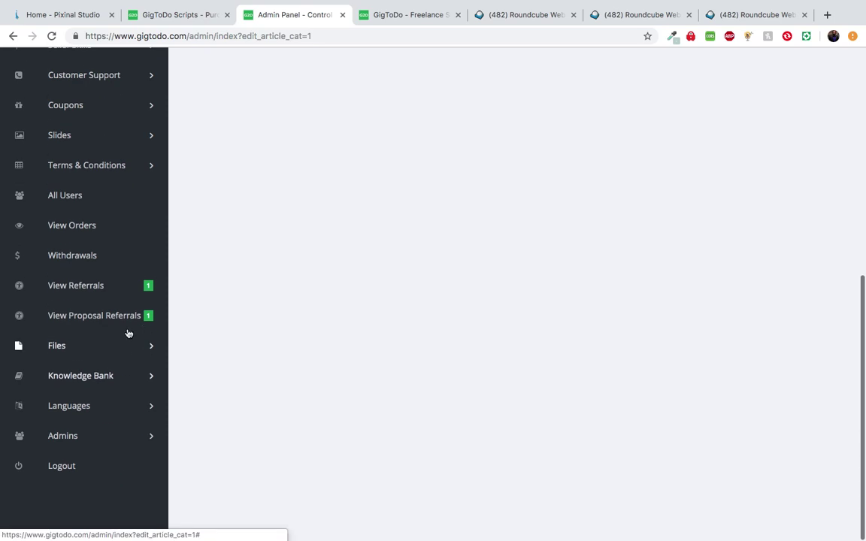
Browse the list of all Knowledge Bank articles
left_click(120, 378)
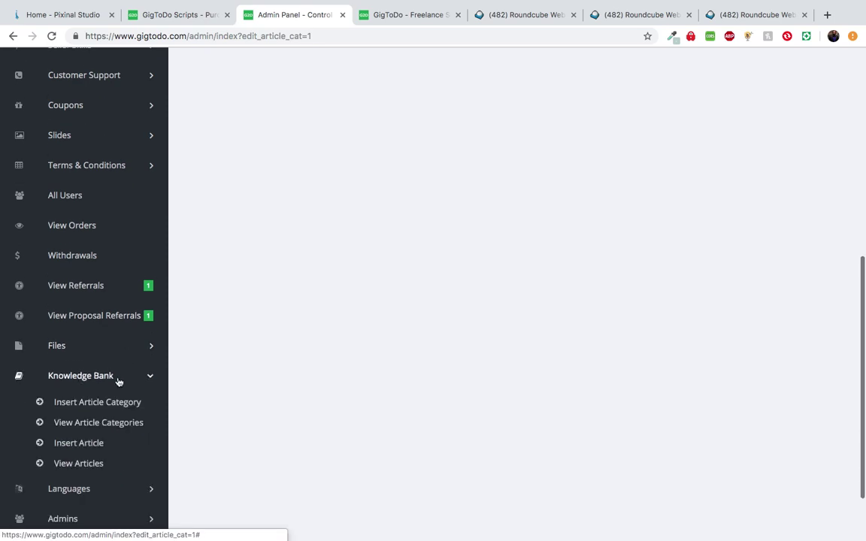
left_click(81, 464)
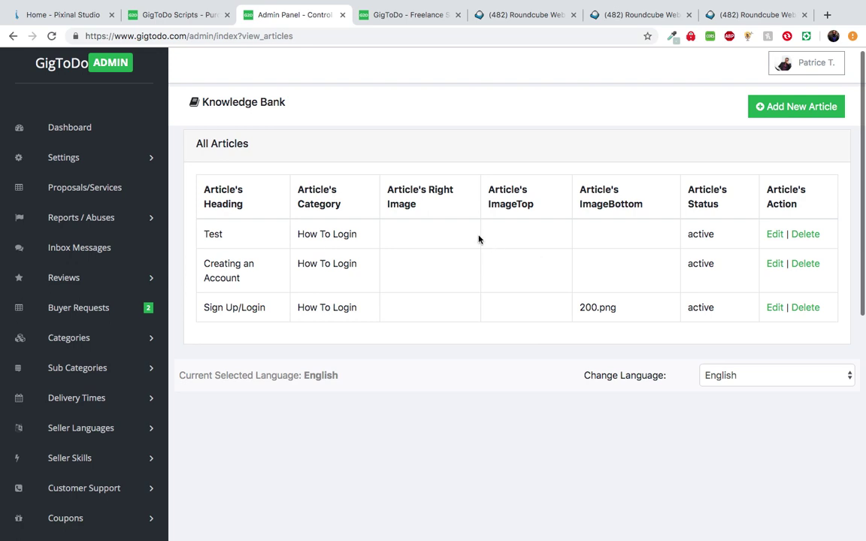
scroll(316, 251, "down", 3)
scroll(316, 251, "up", 3)
Look over the Insert New Article form's status and category choices, leaving them unchanged
left_click(769, 112)
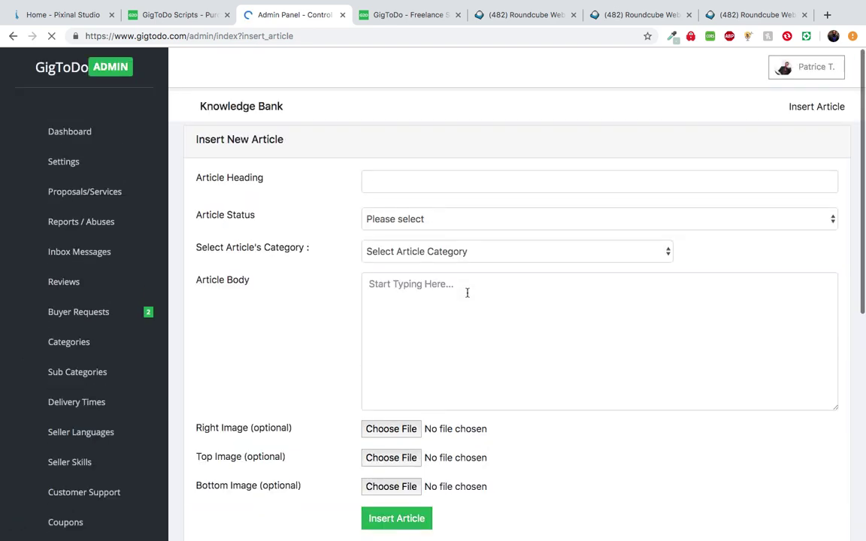
left_click(423, 222)
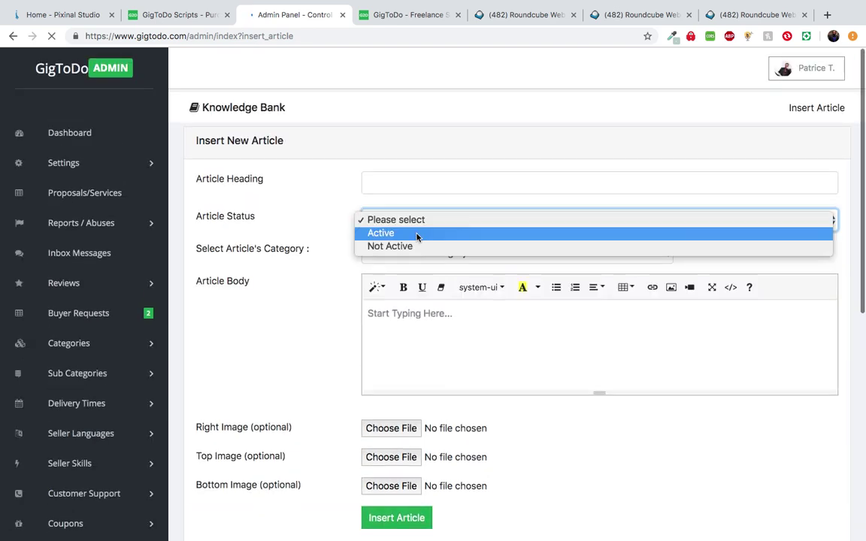
left_click(333, 224)
left_click(401, 254)
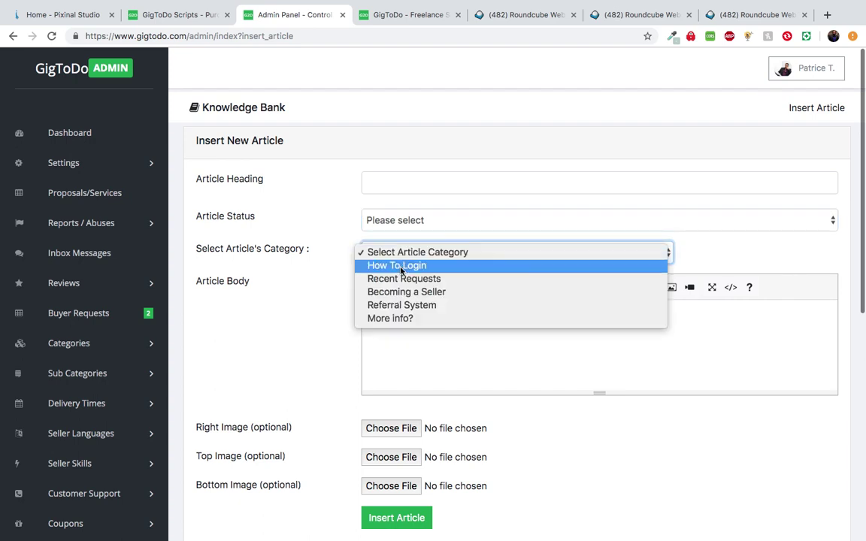
left_click(336, 338)
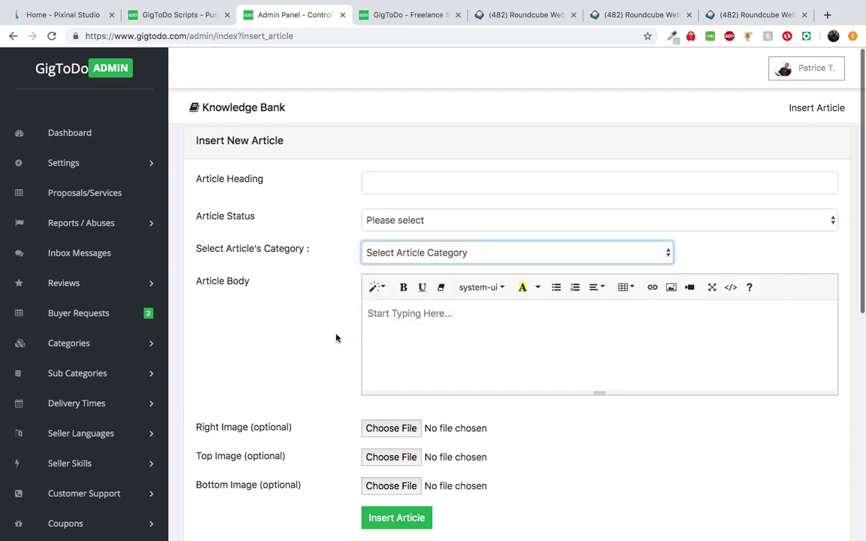
scroll(336, 339, "down", 3)
scroll(244, 361, "down", 5)
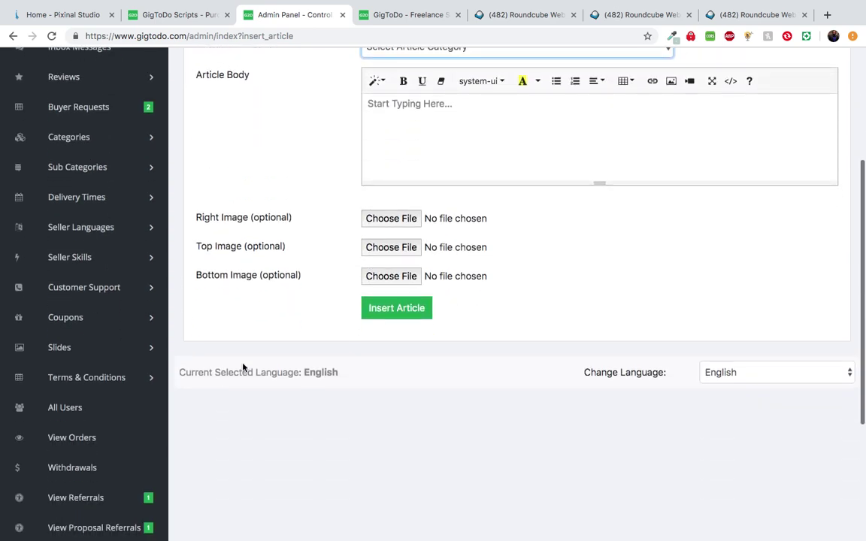
scroll(104, 404, "down", 2)
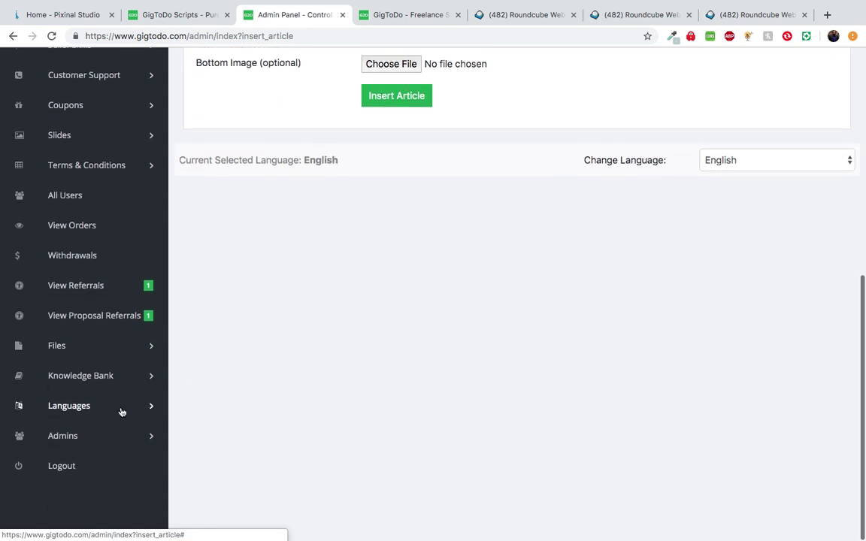
Bring up the Languages list, then switch to the public GigToDo homepage
left_click(149, 408)
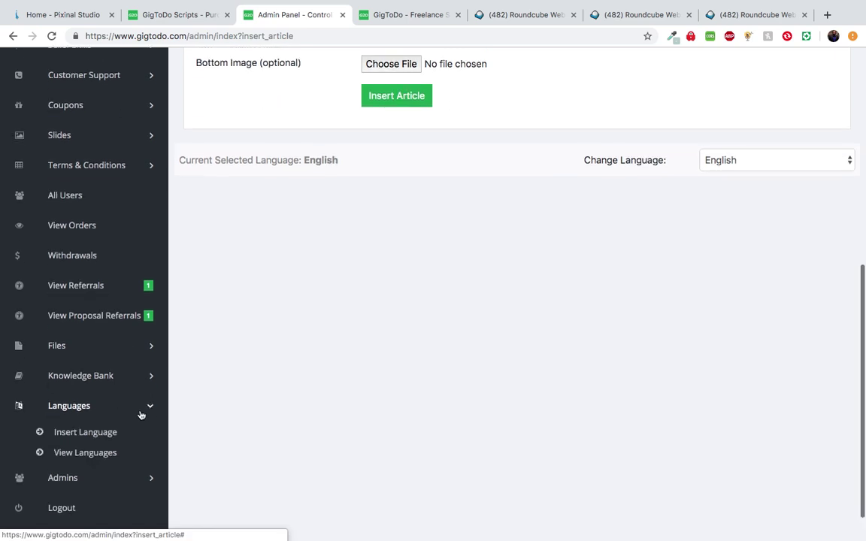
left_click(93, 453)
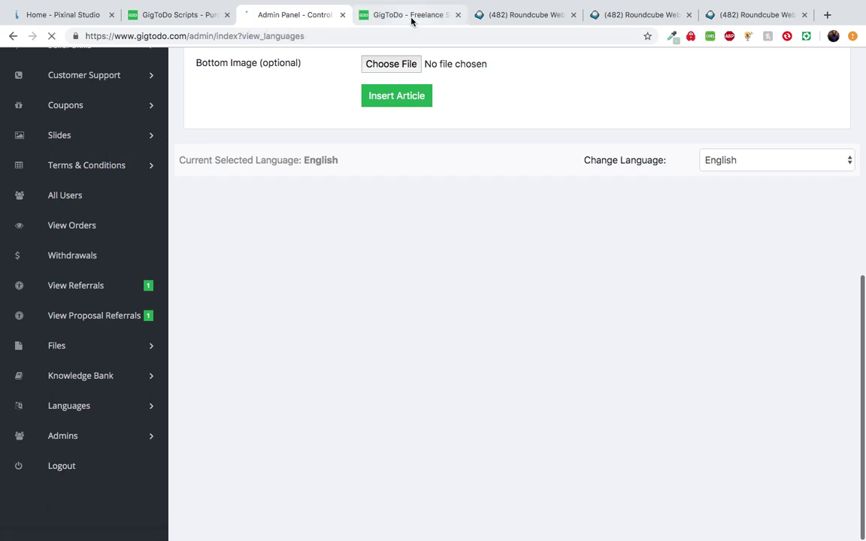
left_click(411, 20)
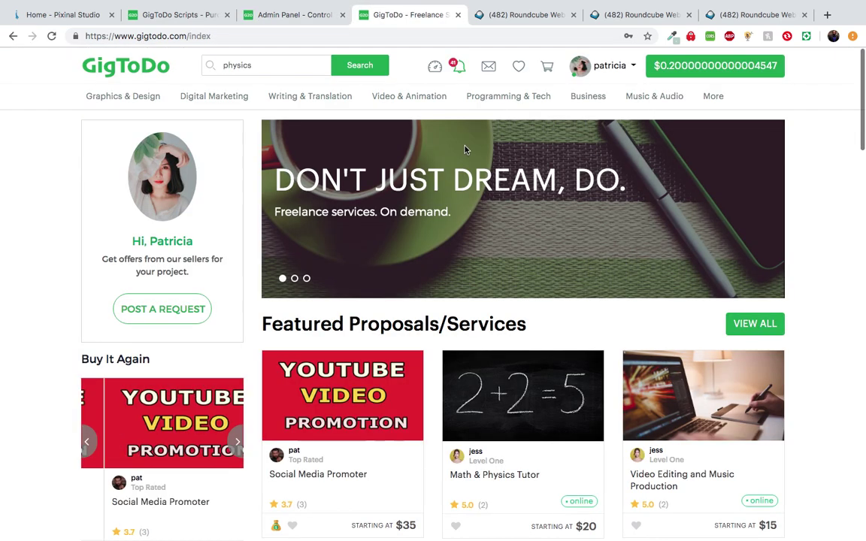
Log the buyer out of the storefront and return to the admin panel
left_click(617, 65)
left_click(595, 263)
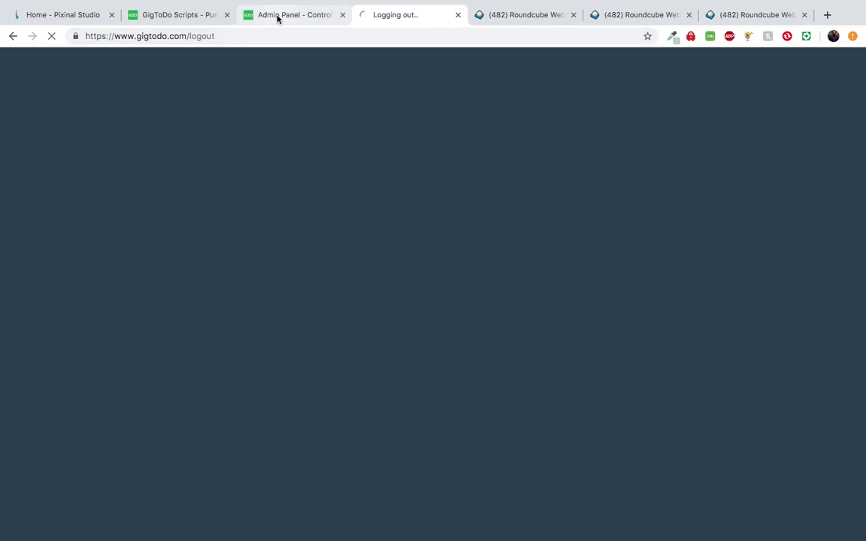
left_click(276, 15)
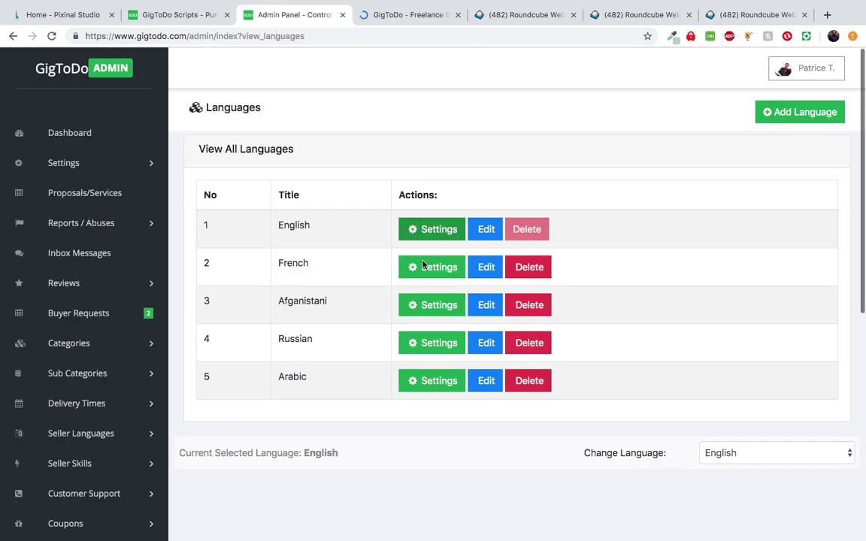
Glance at the Add New Language form, then show the list of all five languages
left_click(780, 120)
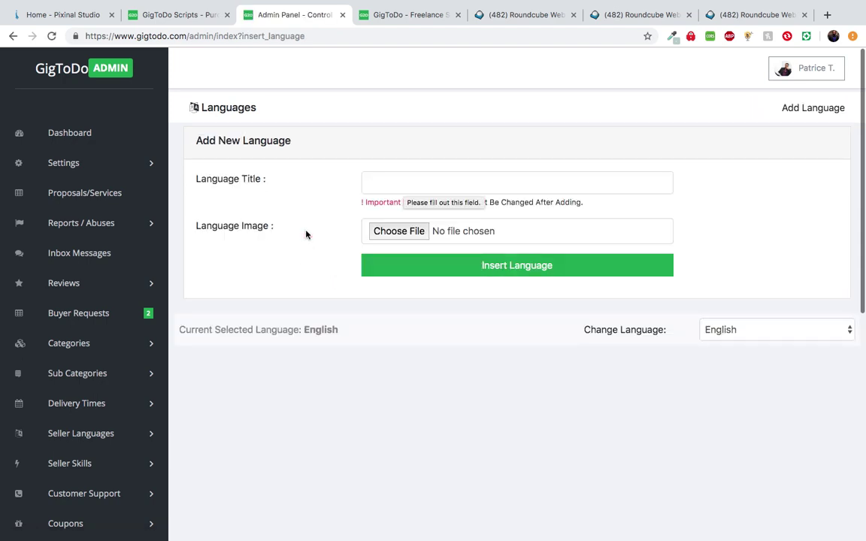
scroll(320, 279, "down", 6)
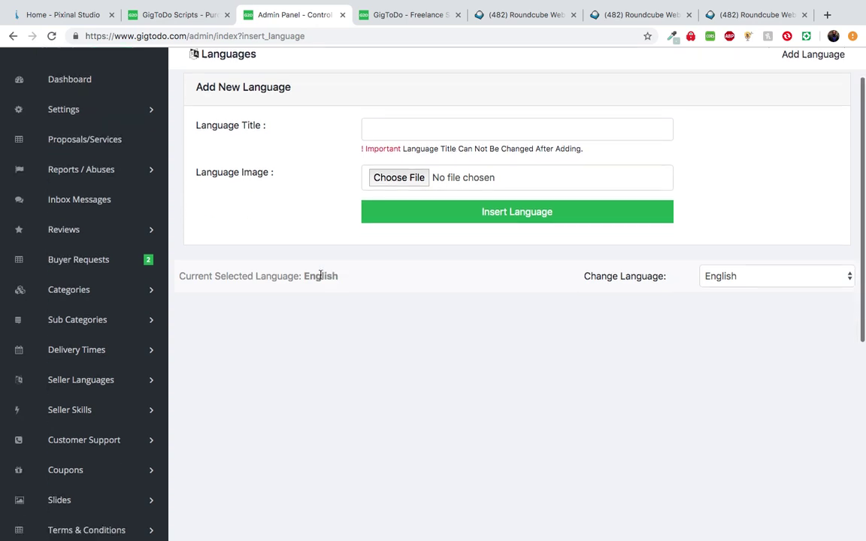
scroll(320, 279, "up", 1)
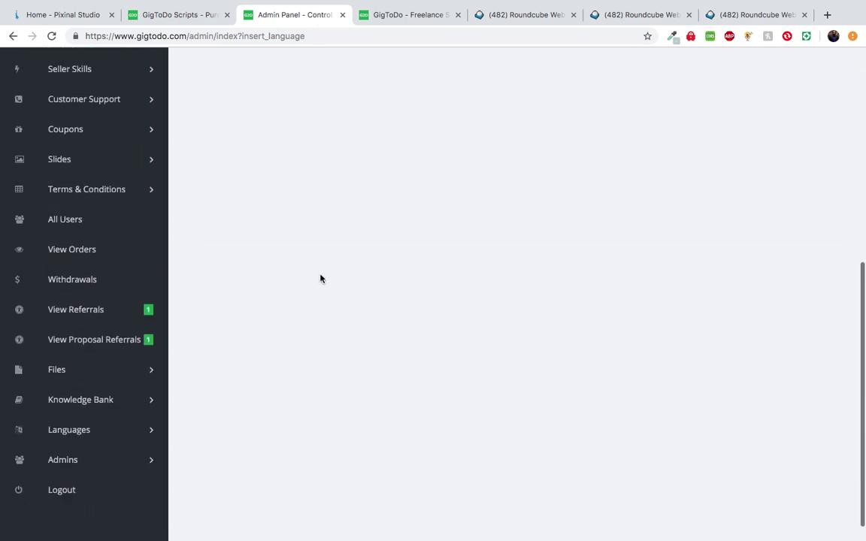
left_click(117, 440)
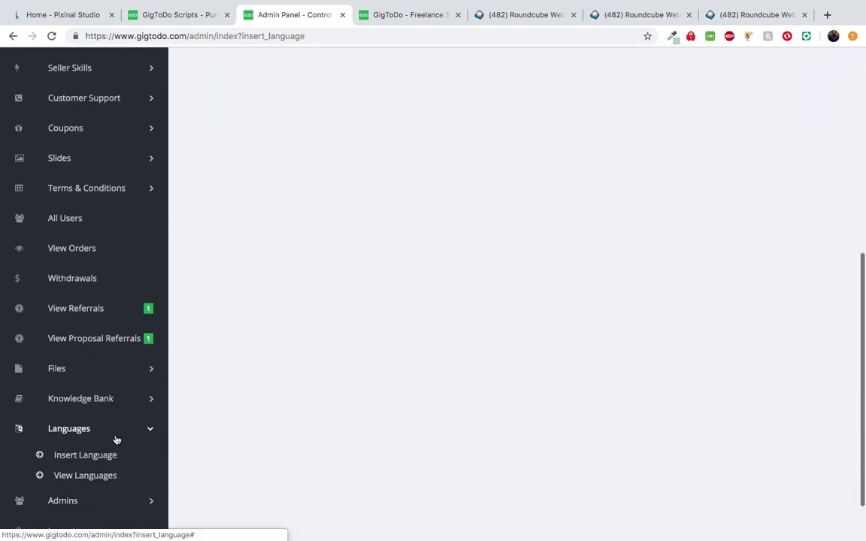
left_click(98, 476)
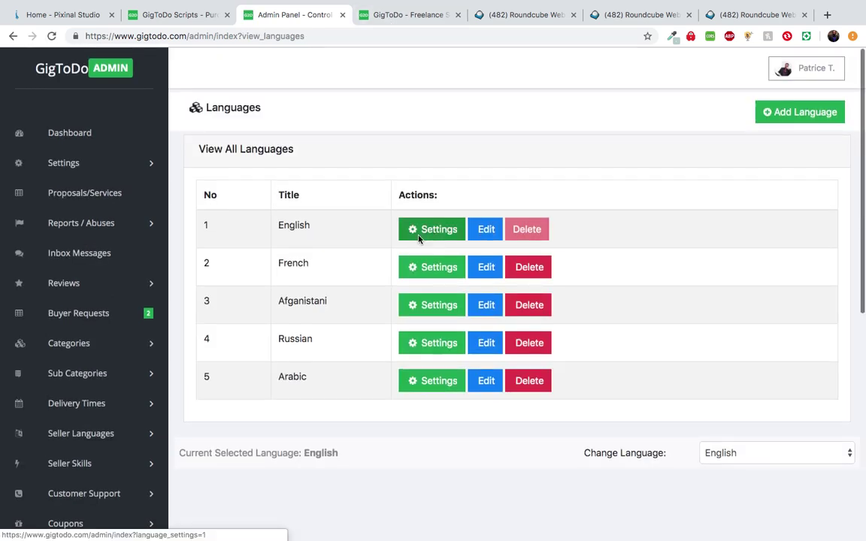
Open the English language settings, then switch the storefront footer language to French
left_click(426, 237)
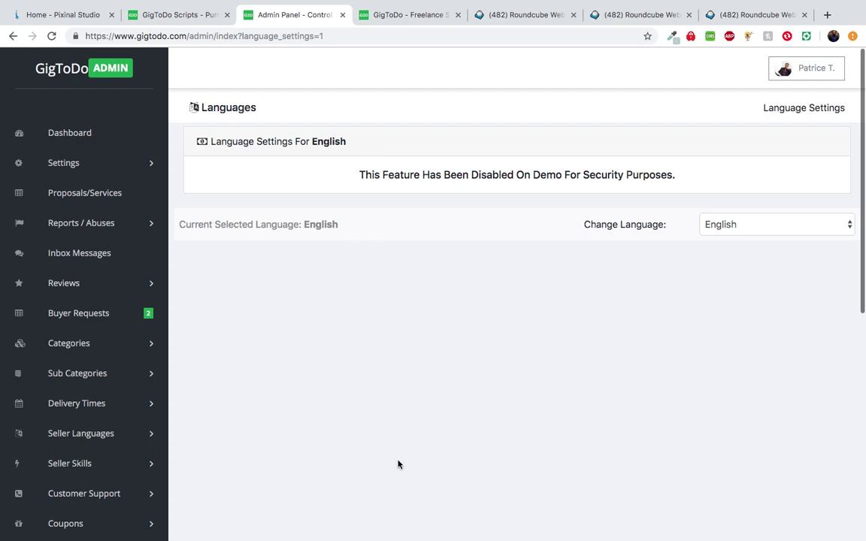
left_click(376, 9)
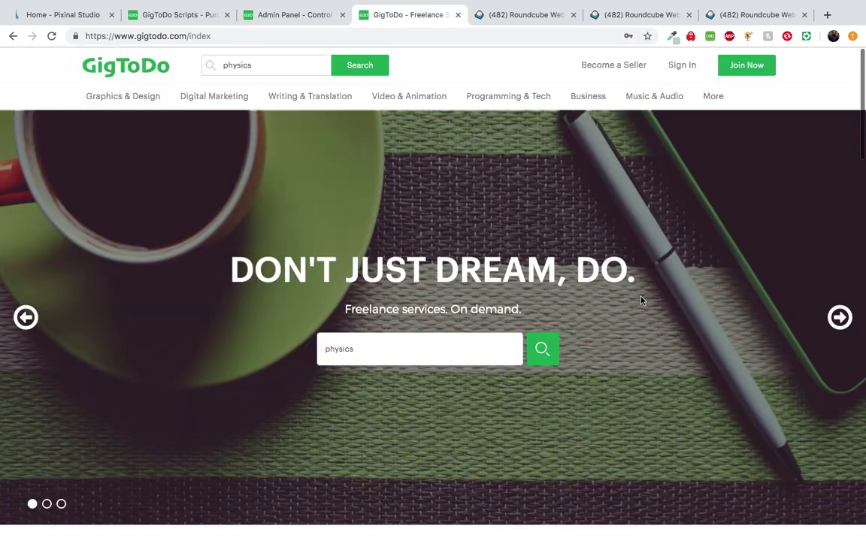
scroll(726, 394, "down", 15)
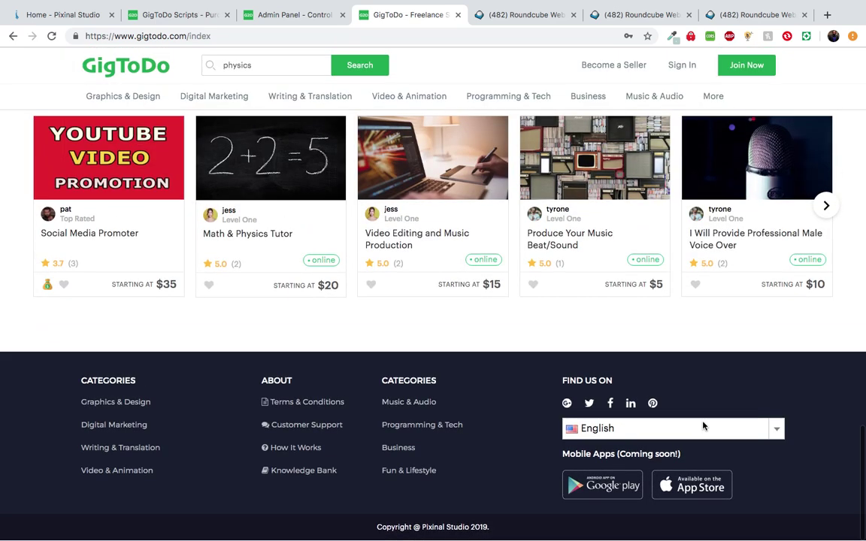
left_click(699, 427)
left_click(605, 345)
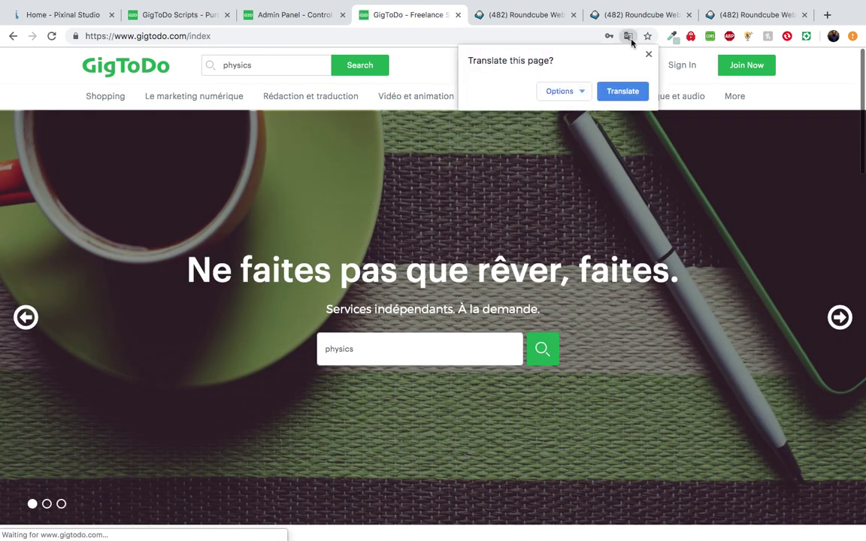
left_click(647, 55)
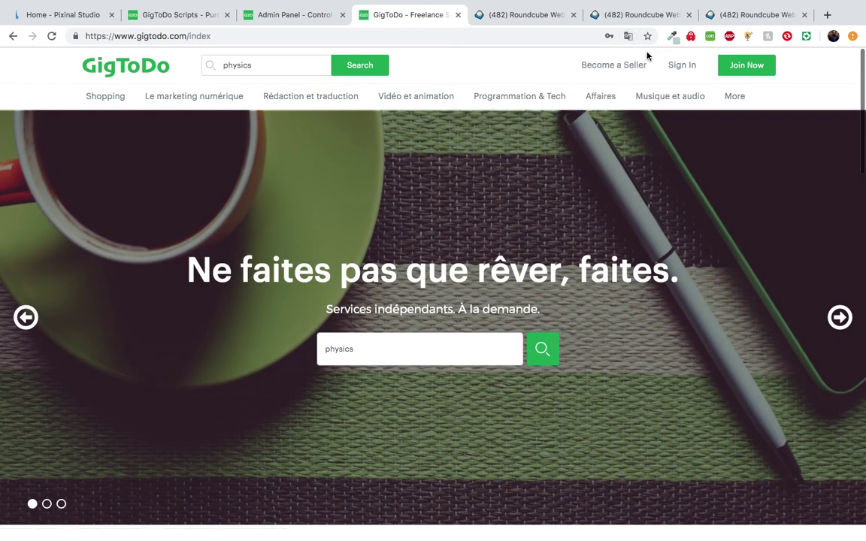
Switch the storefront language back to English and return to the admin panel
scroll(617, 248, "down", 12)
scroll(617, 250, "down", 5)
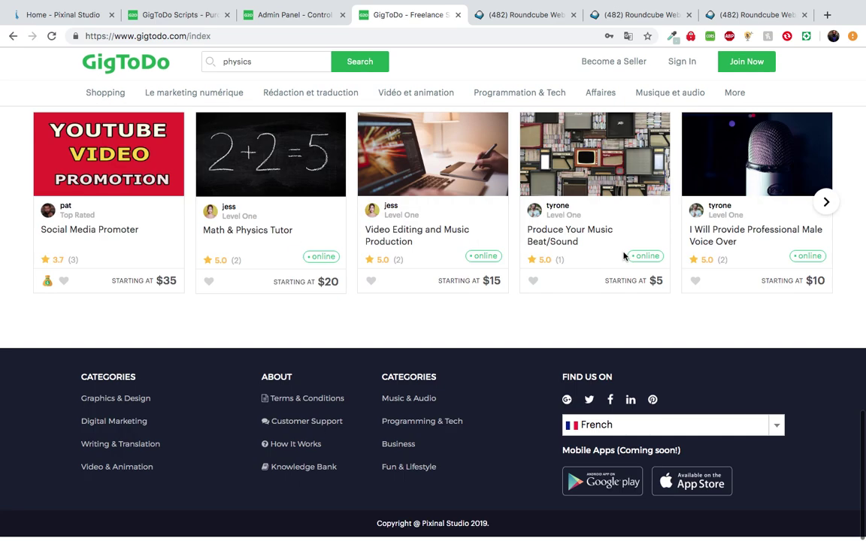
left_click(646, 426)
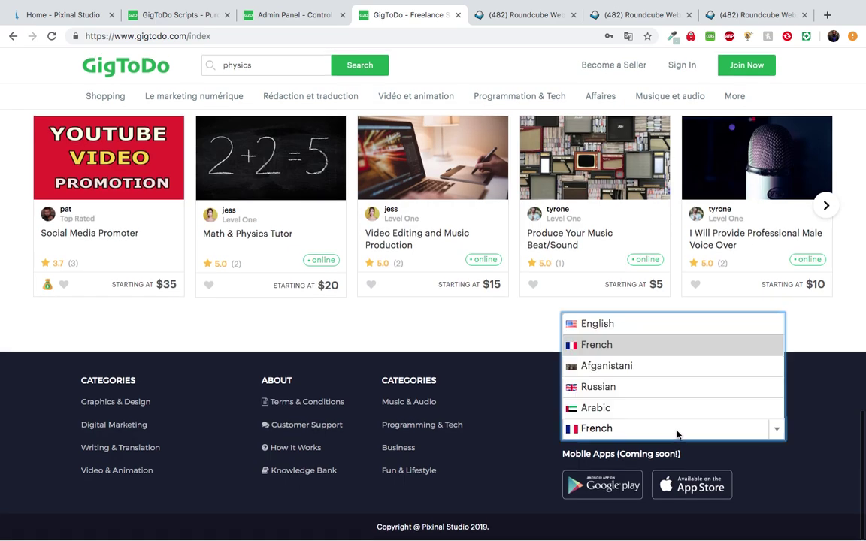
left_click(623, 328)
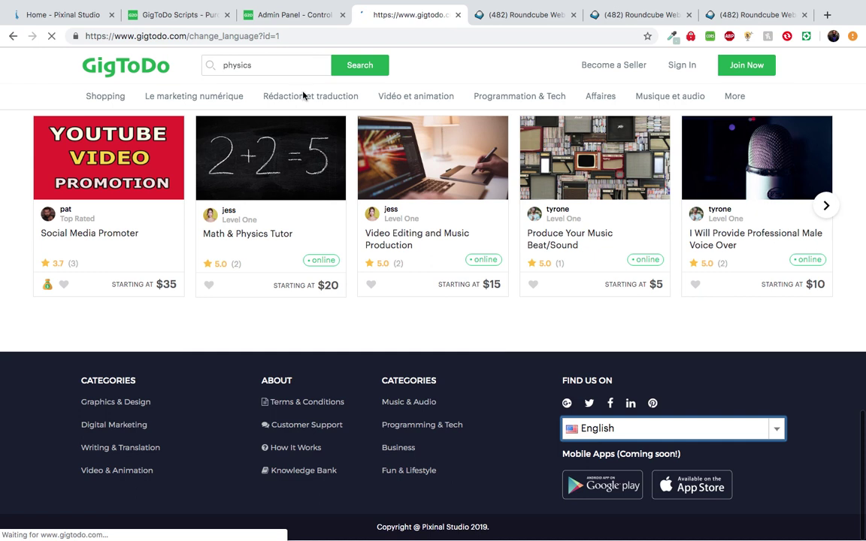
left_click(278, 15)
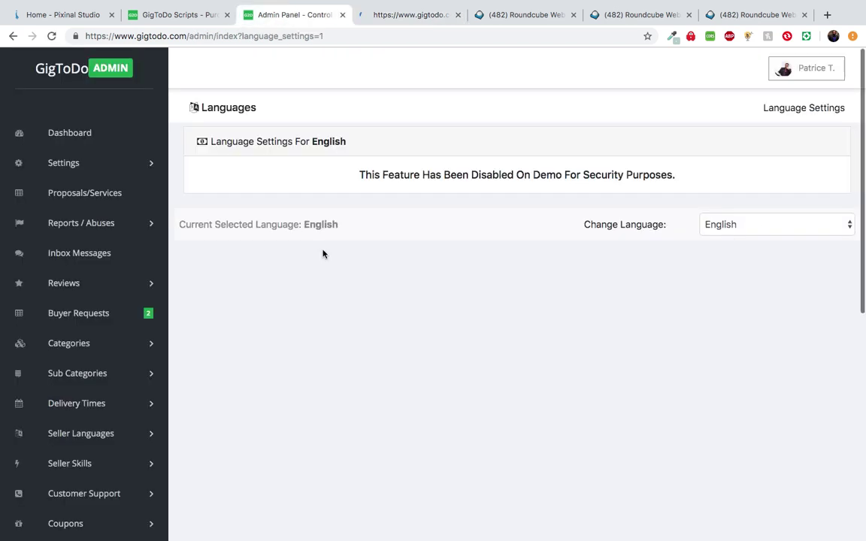
Open Admin Logs and scroll through recent actions like unblocking users and approving requests
scroll(200, 341, "down", 6)
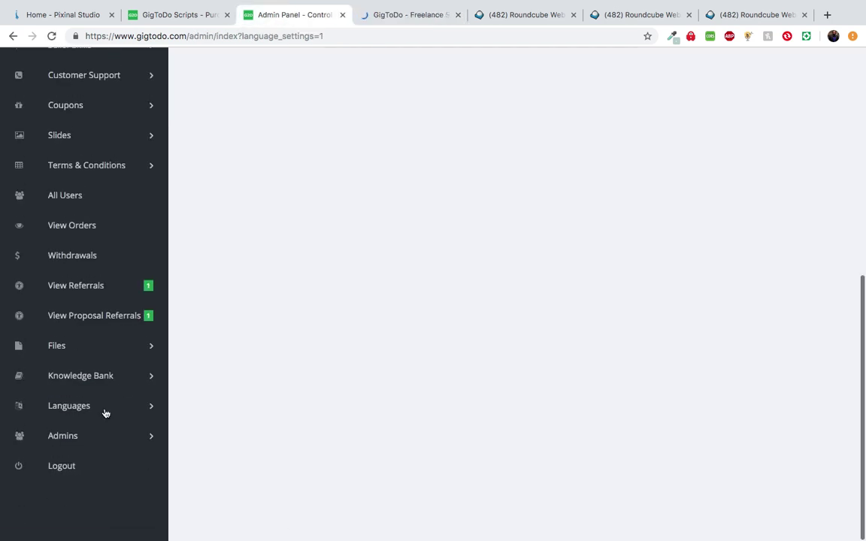
left_click(88, 438)
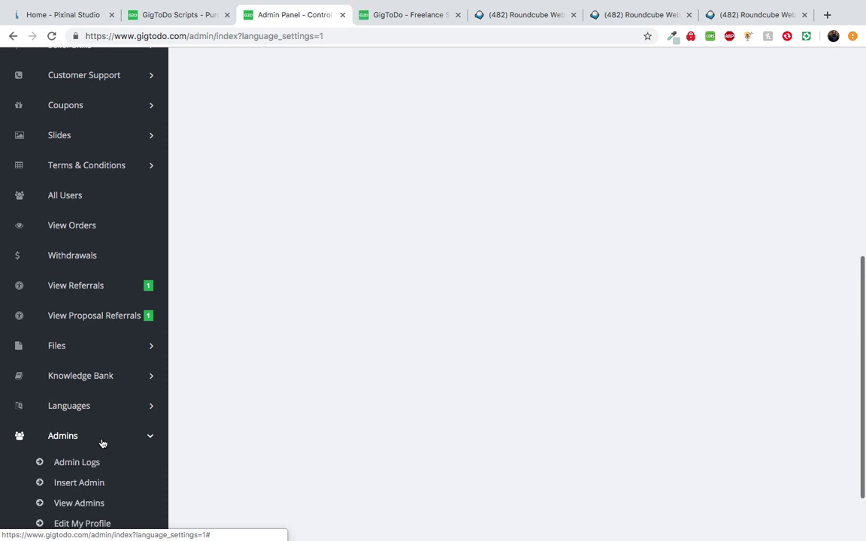
scroll(100, 445, "down", 1)
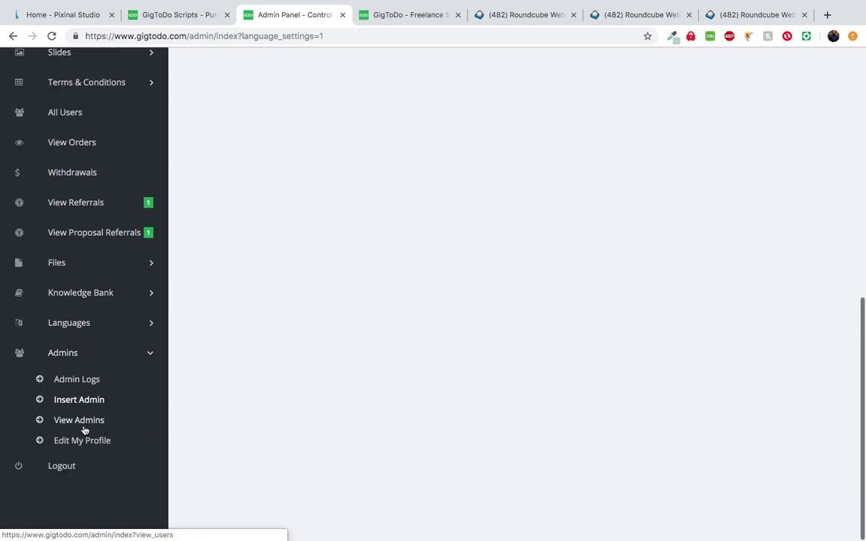
left_click(79, 383)
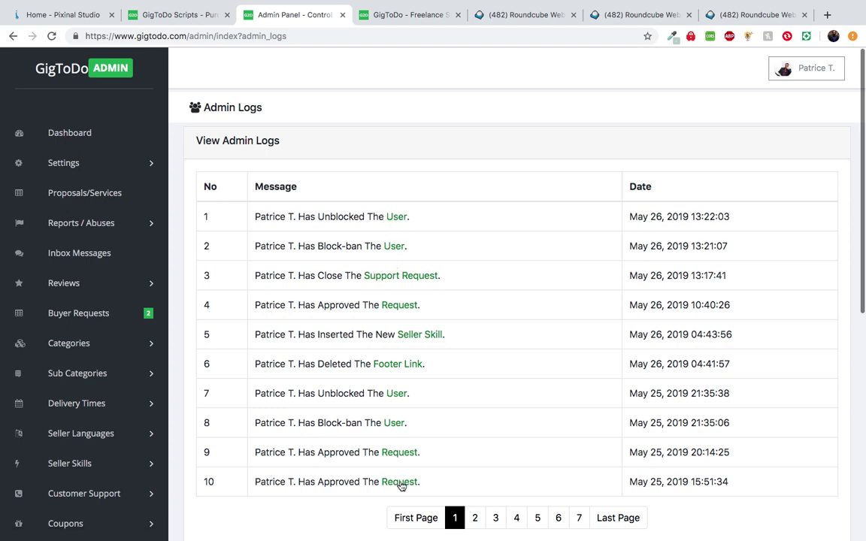
scroll(427, 423, "down", 1)
scroll(426, 423, "down", 5)
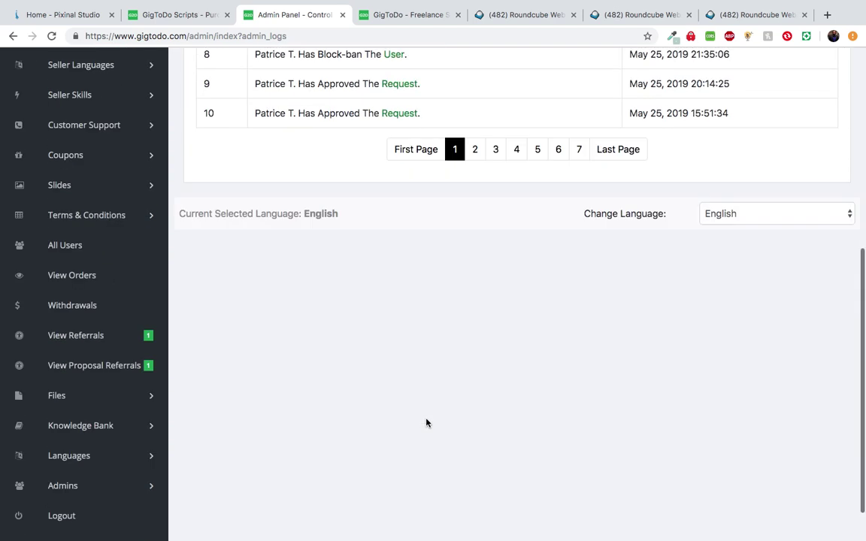
scroll(426, 423, "up", 6)
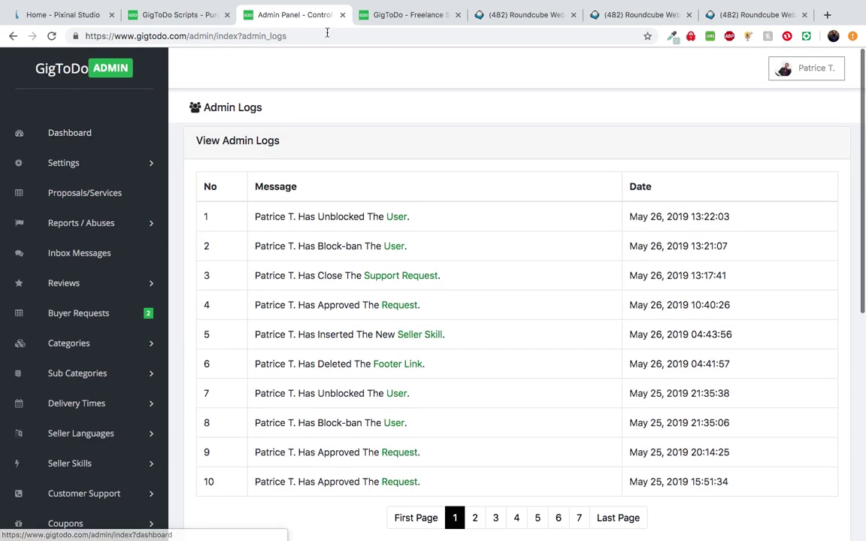
left_click(385, 24)
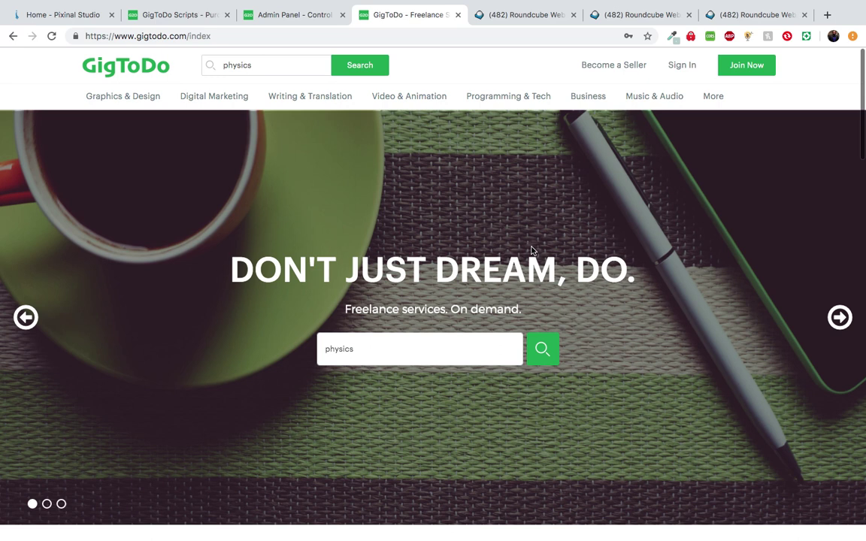
Scroll the logged-out GigToDo homepage from banner to footer, then switch to Pixinal Studio
scroll(500, 225, "down", 10)
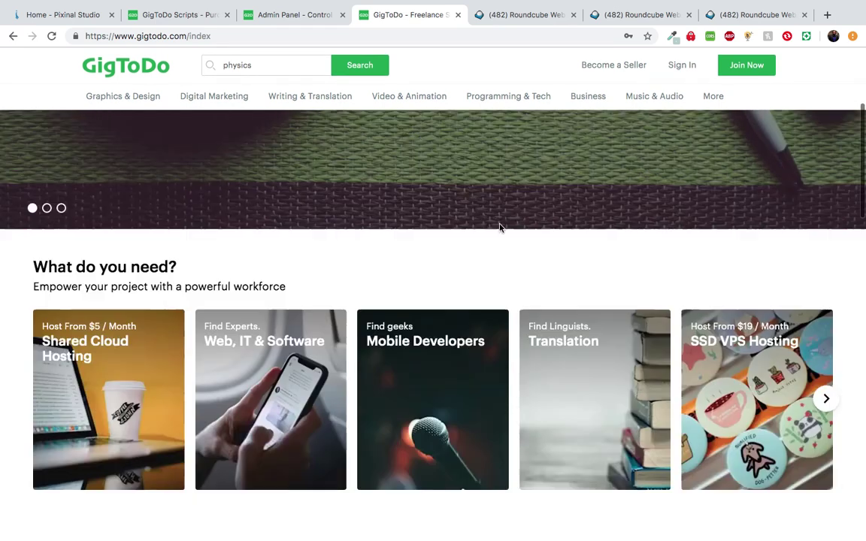
scroll(499, 228, "down", 8)
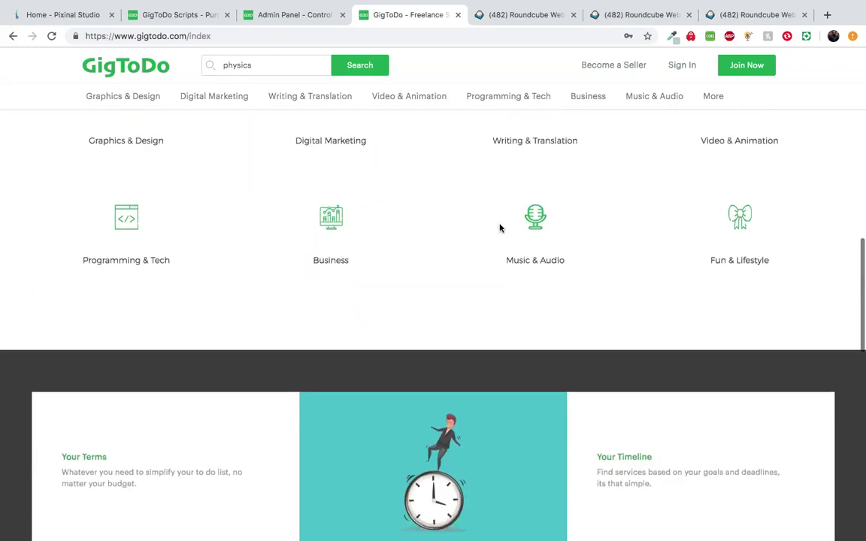
scroll(500, 228, "down", 6)
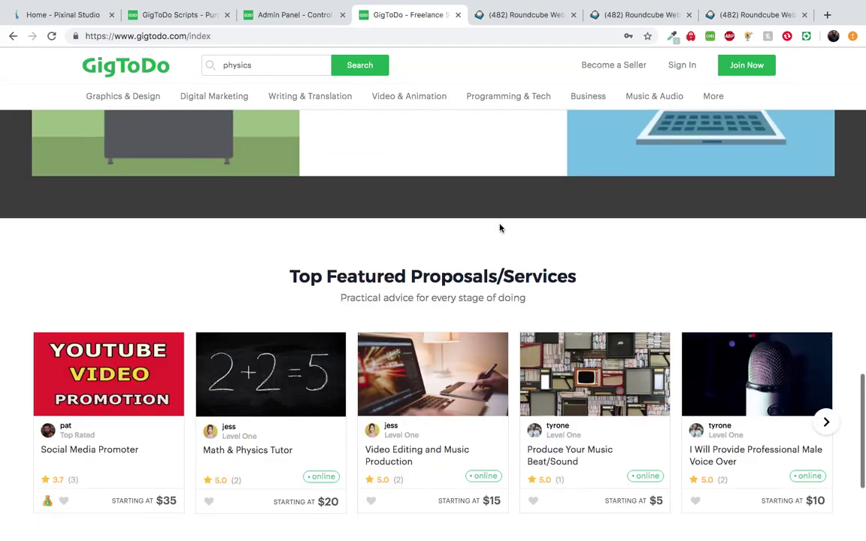
scroll(500, 227, "down", 2)
scroll(500, 228, "up", 10)
scroll(500, 228, "up", 6)
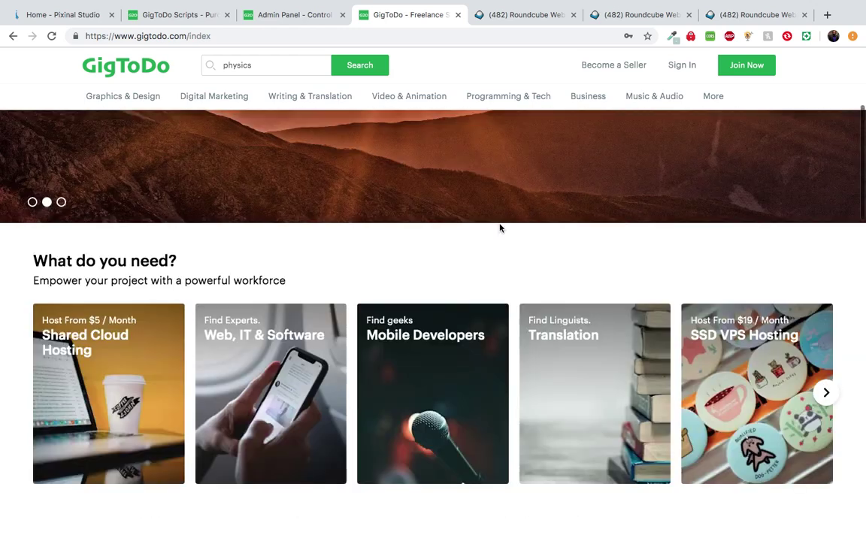
scroll(497, 229, "up", 3)
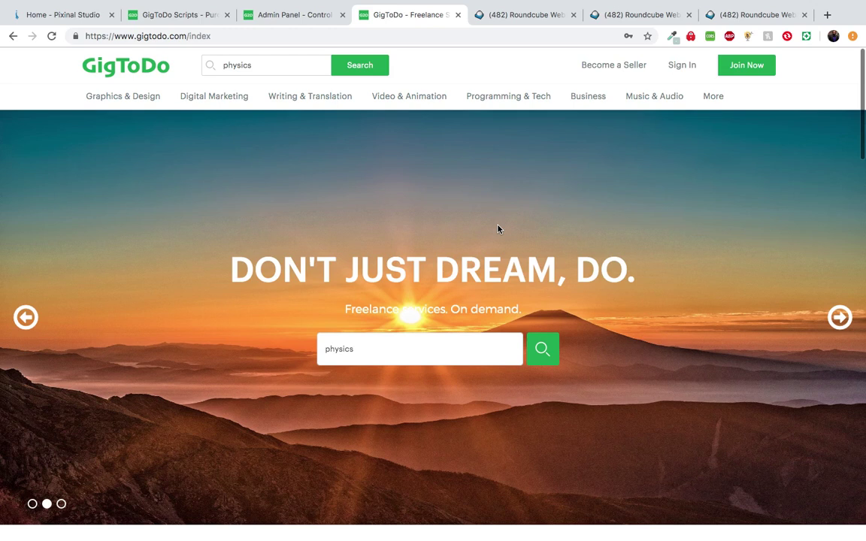
scroll(497, 228, "down", 4)
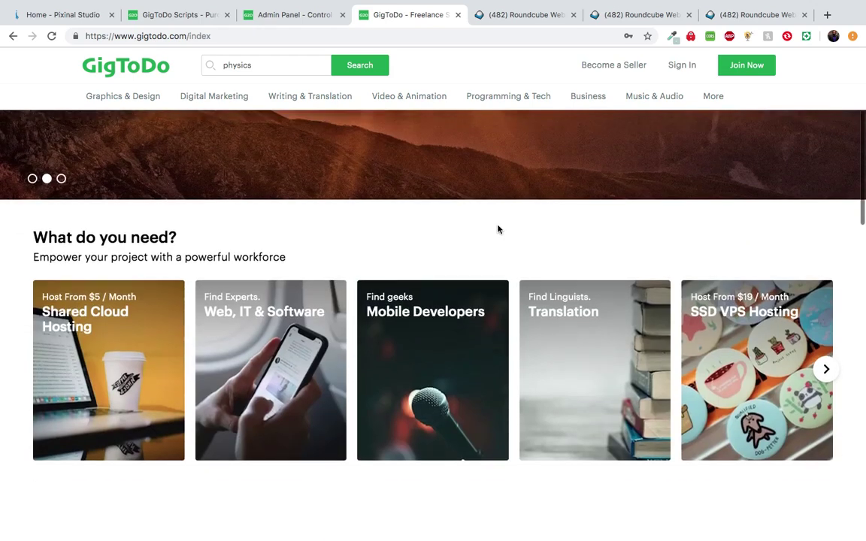
left_click(67, 17)
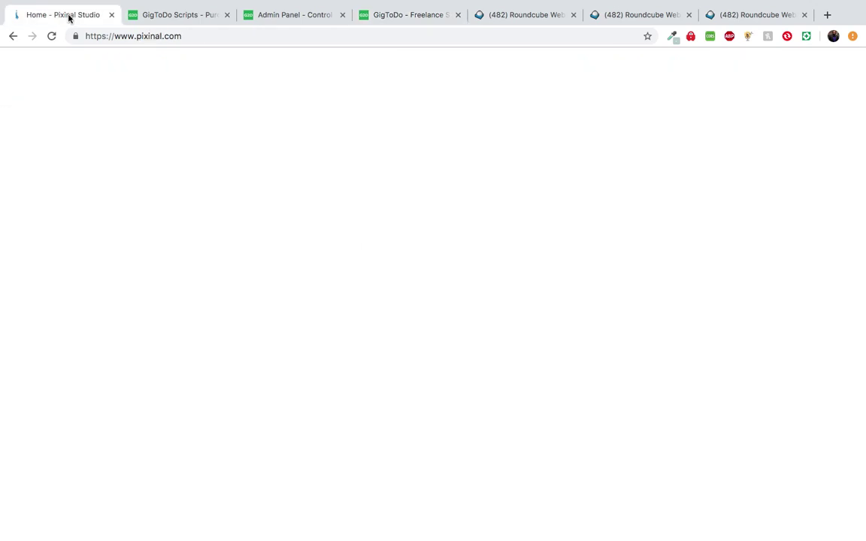